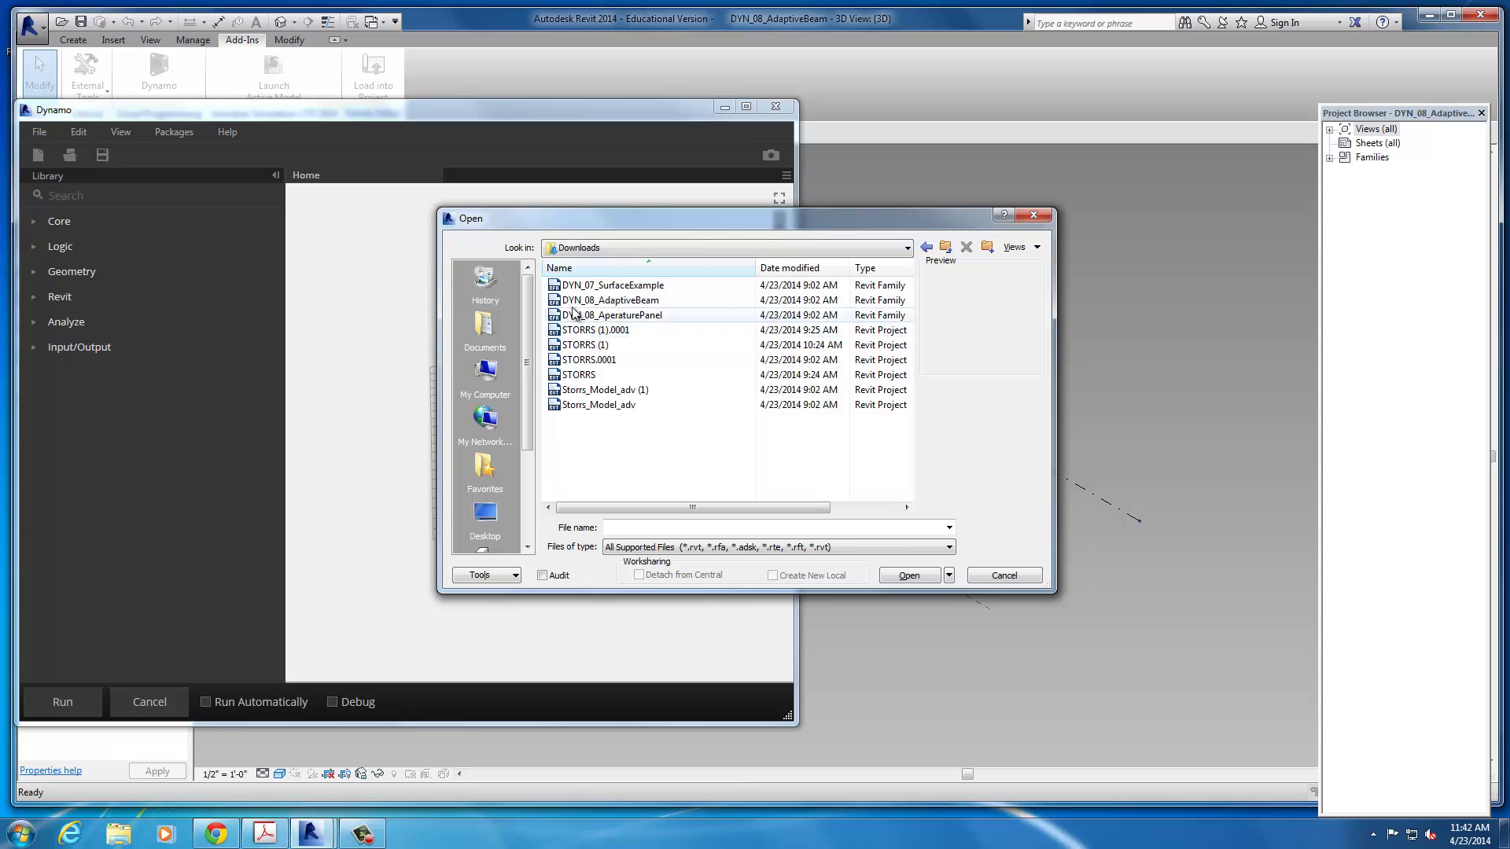
- Open the DYN_08_AperaturePanel and DYN_07_SurfaceExample families from the Downloads folder
left_click(610, 299)
left_click(611, 314)
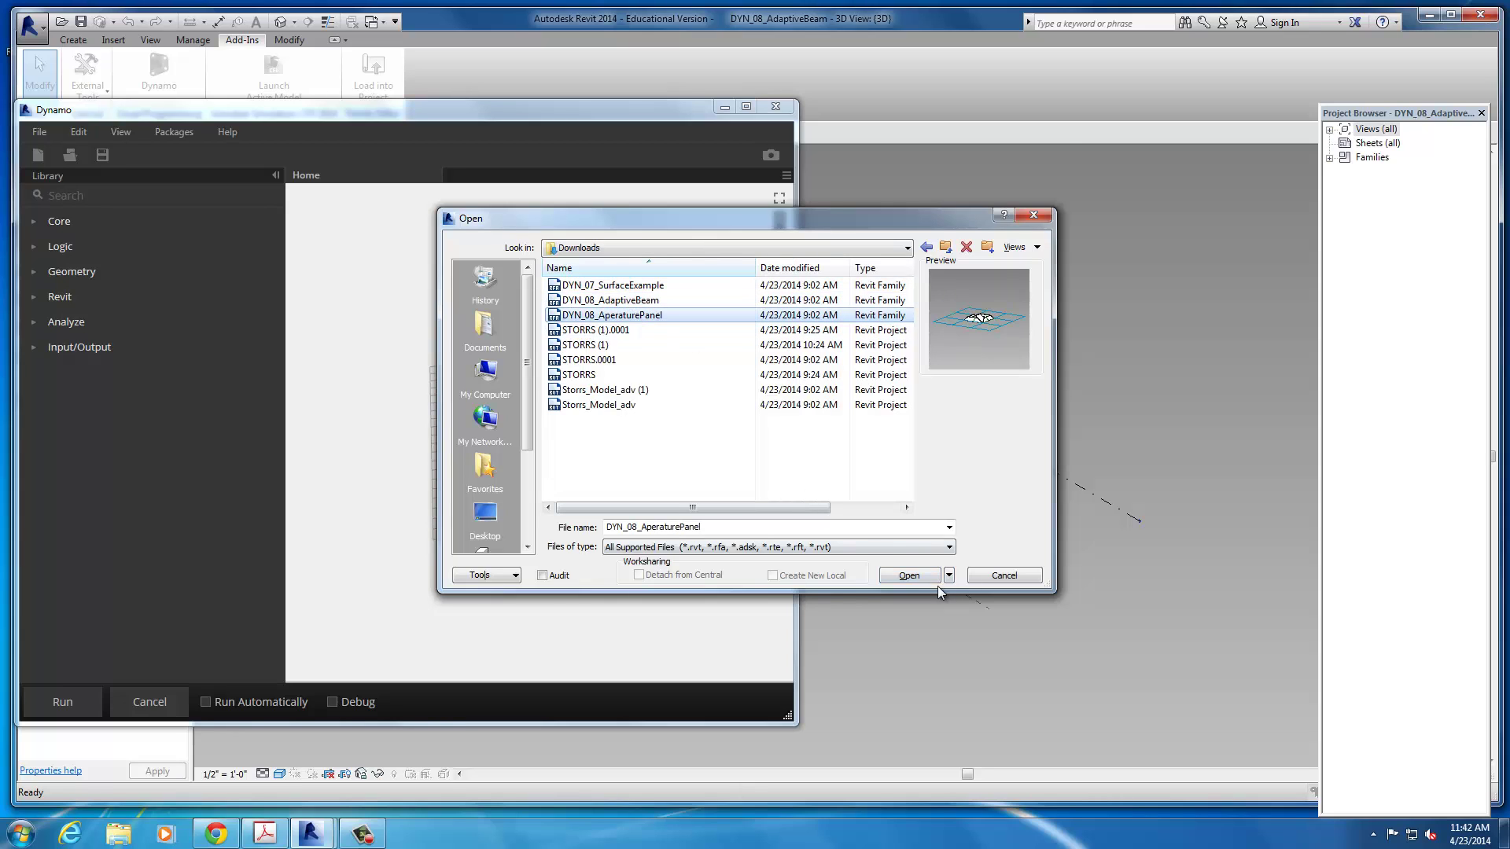
left_click(909, 576)
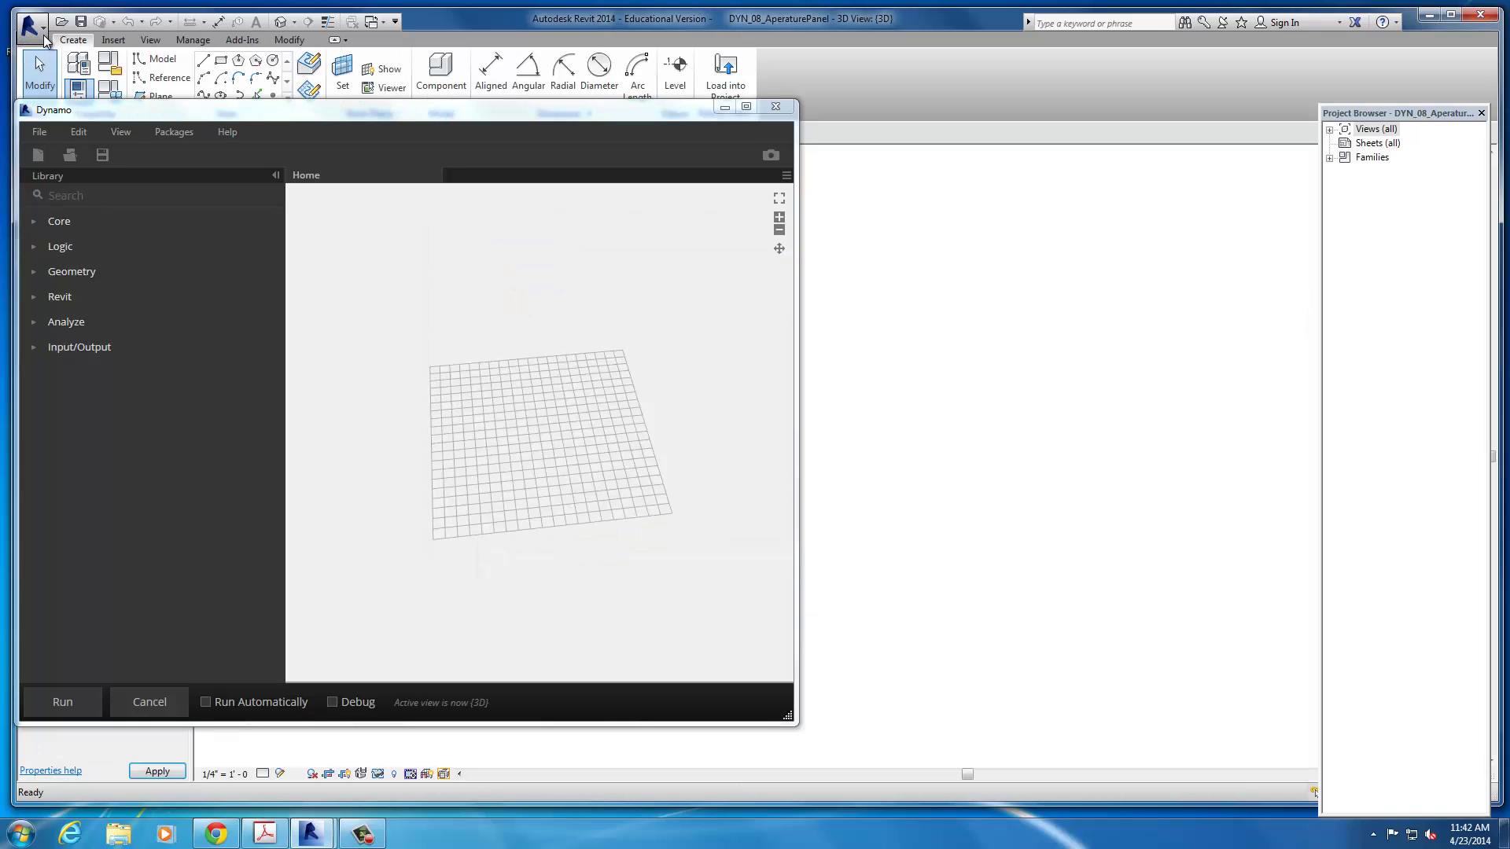
left_click(29, 27)
left_click(82, 128)
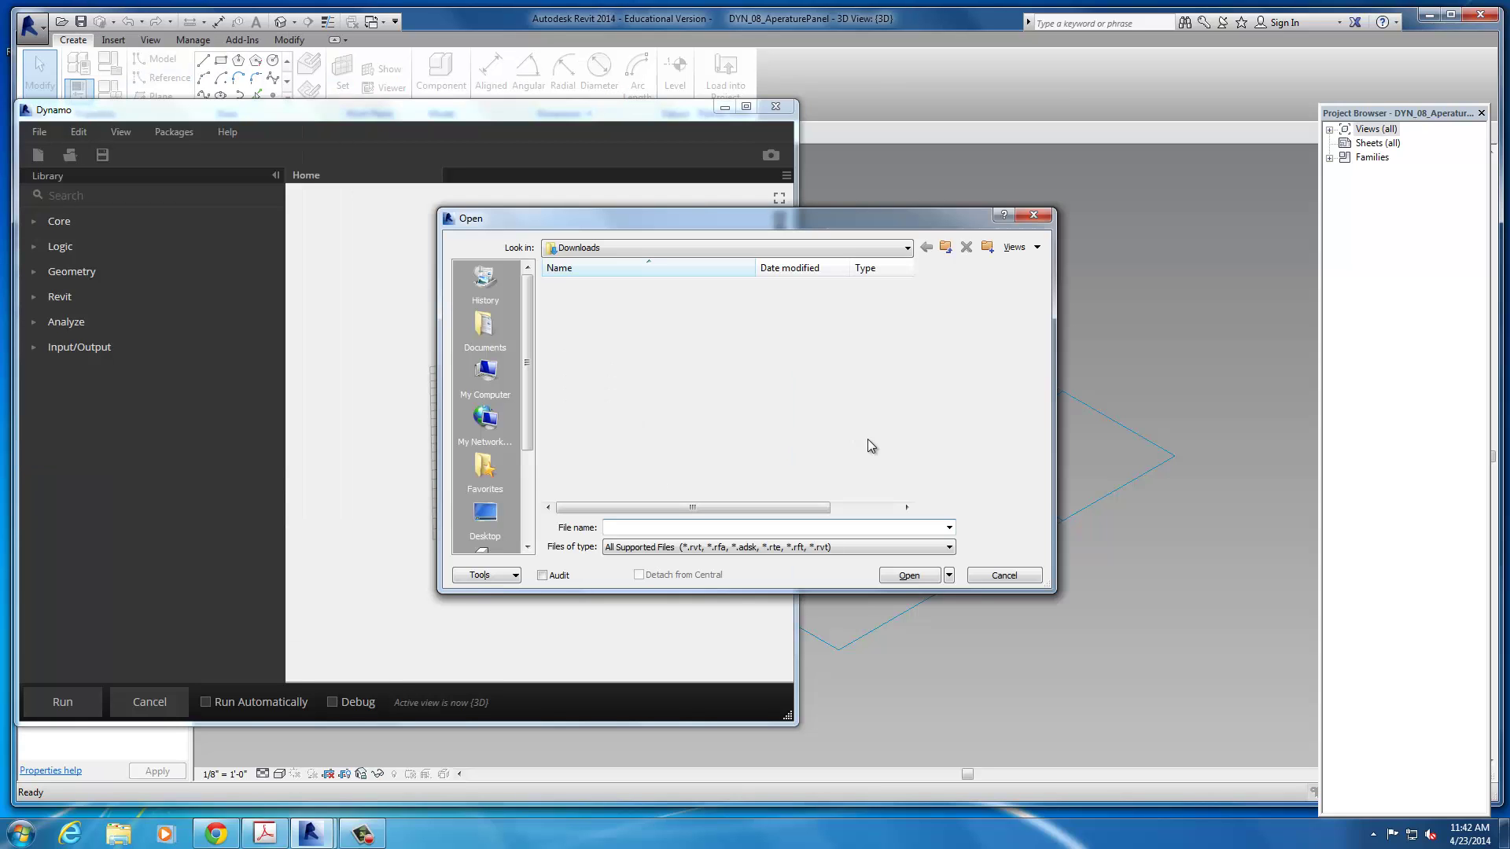
left_click(614, 285)
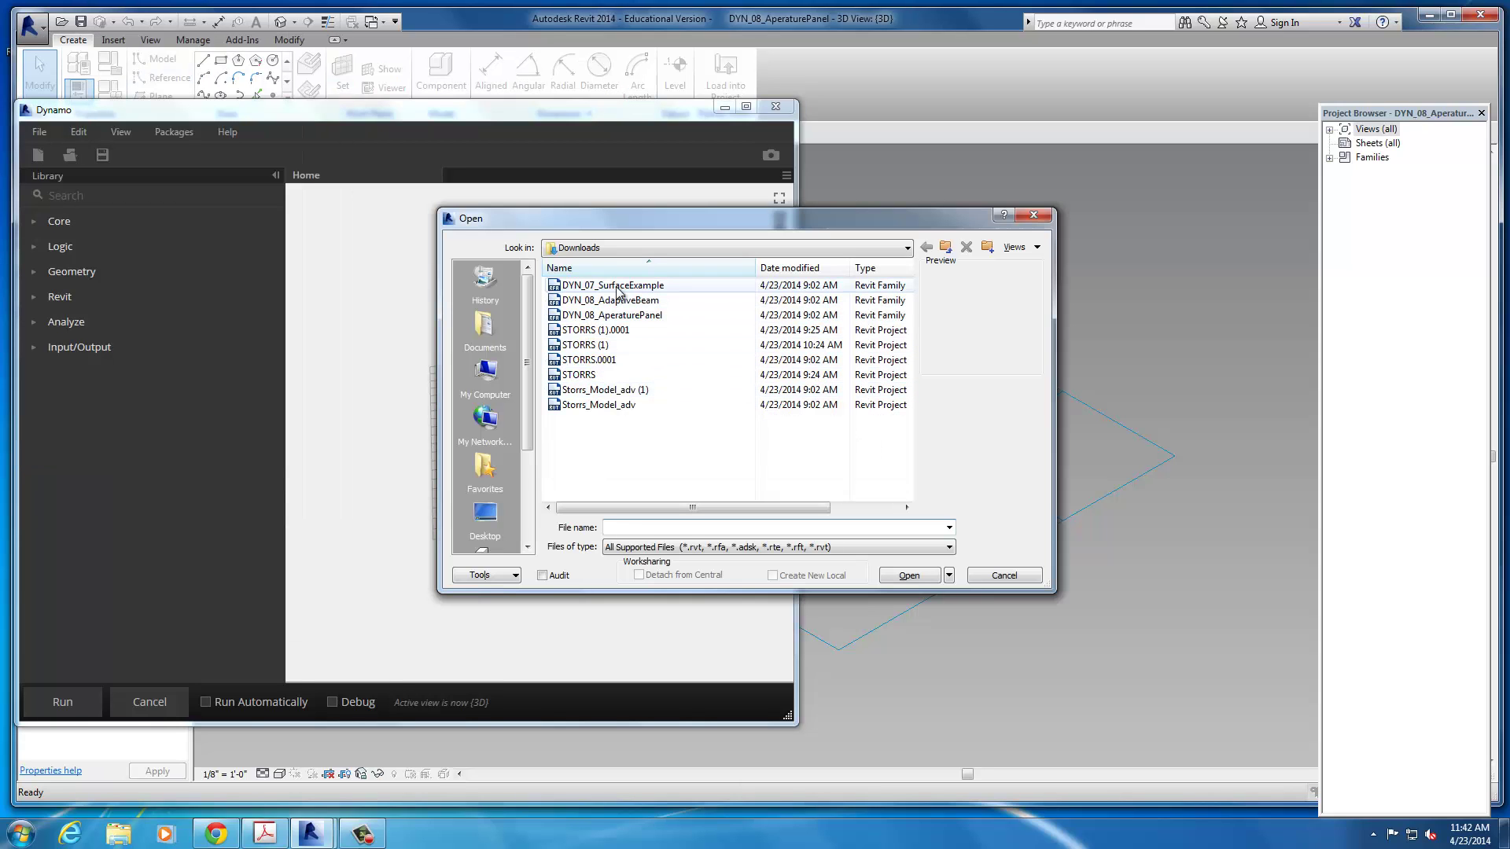
left_click(909, 576)
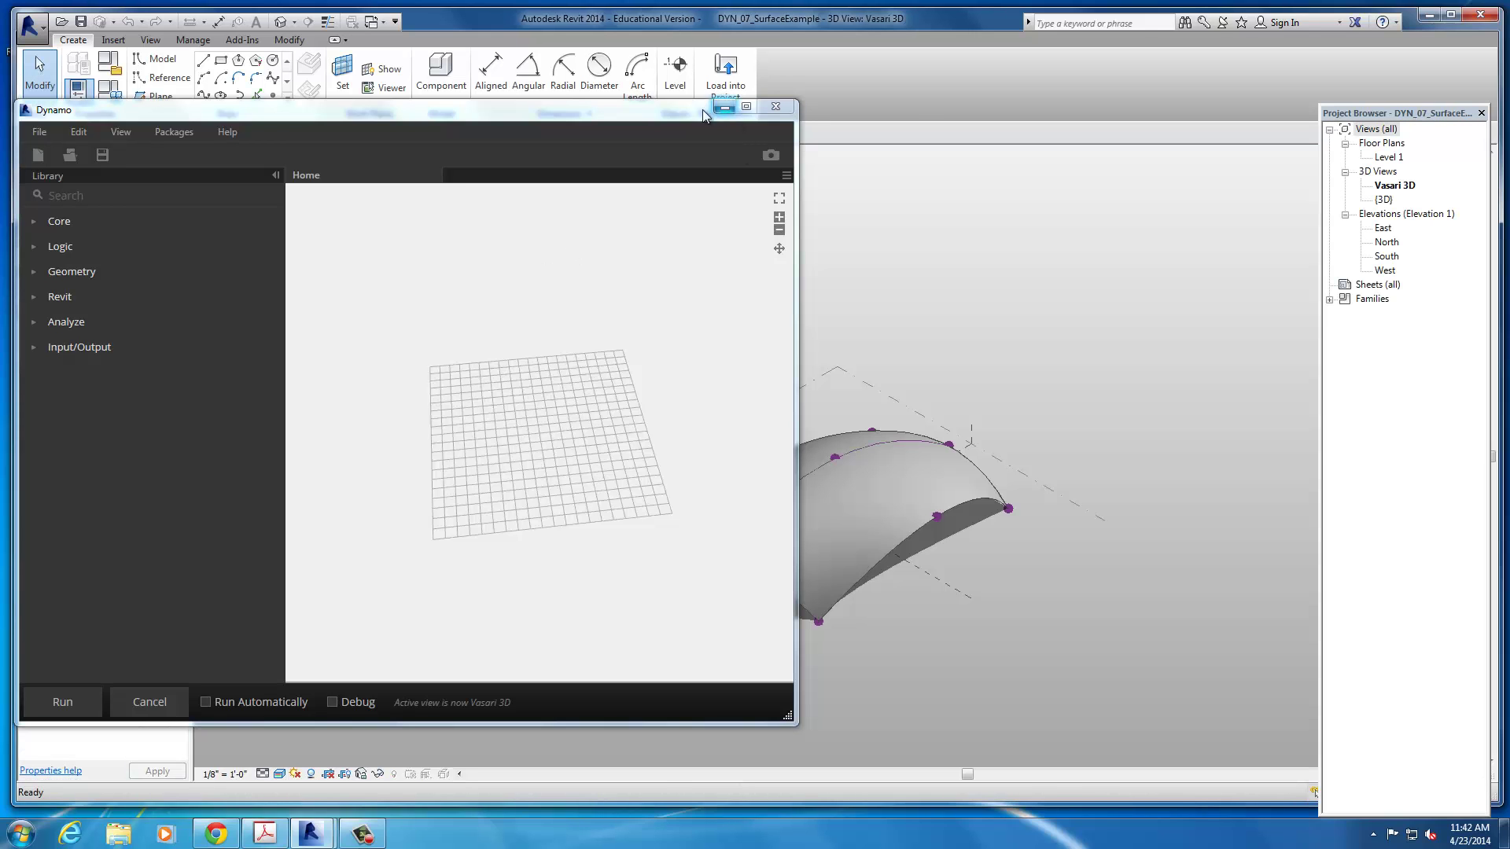
- Move the Dynamo window out of the way and create a new project from the Architectural Template
left_click_drag(728, 110, 287, 439)
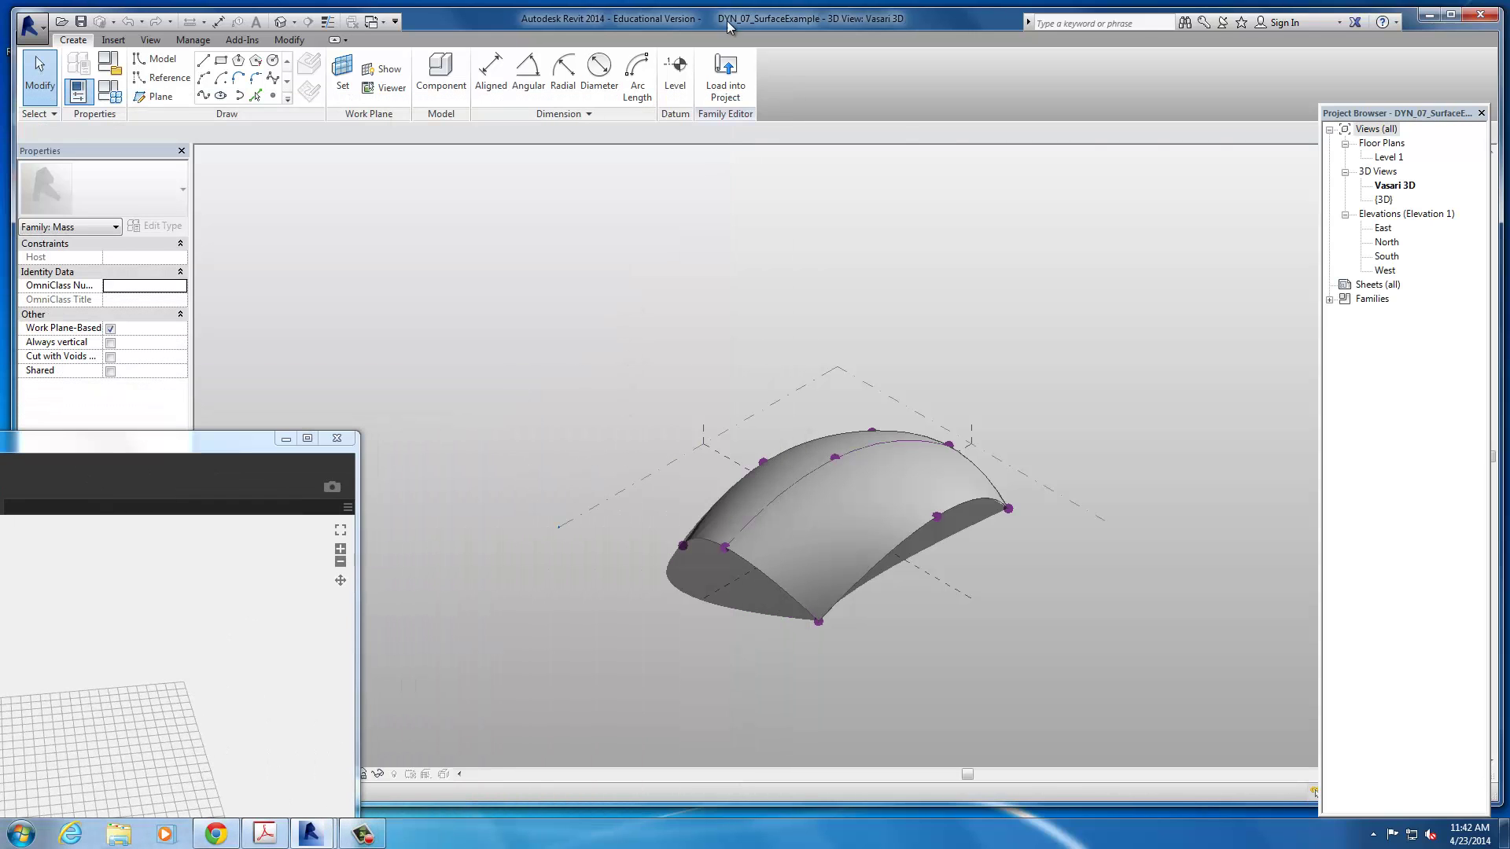
left_click(725, 75)
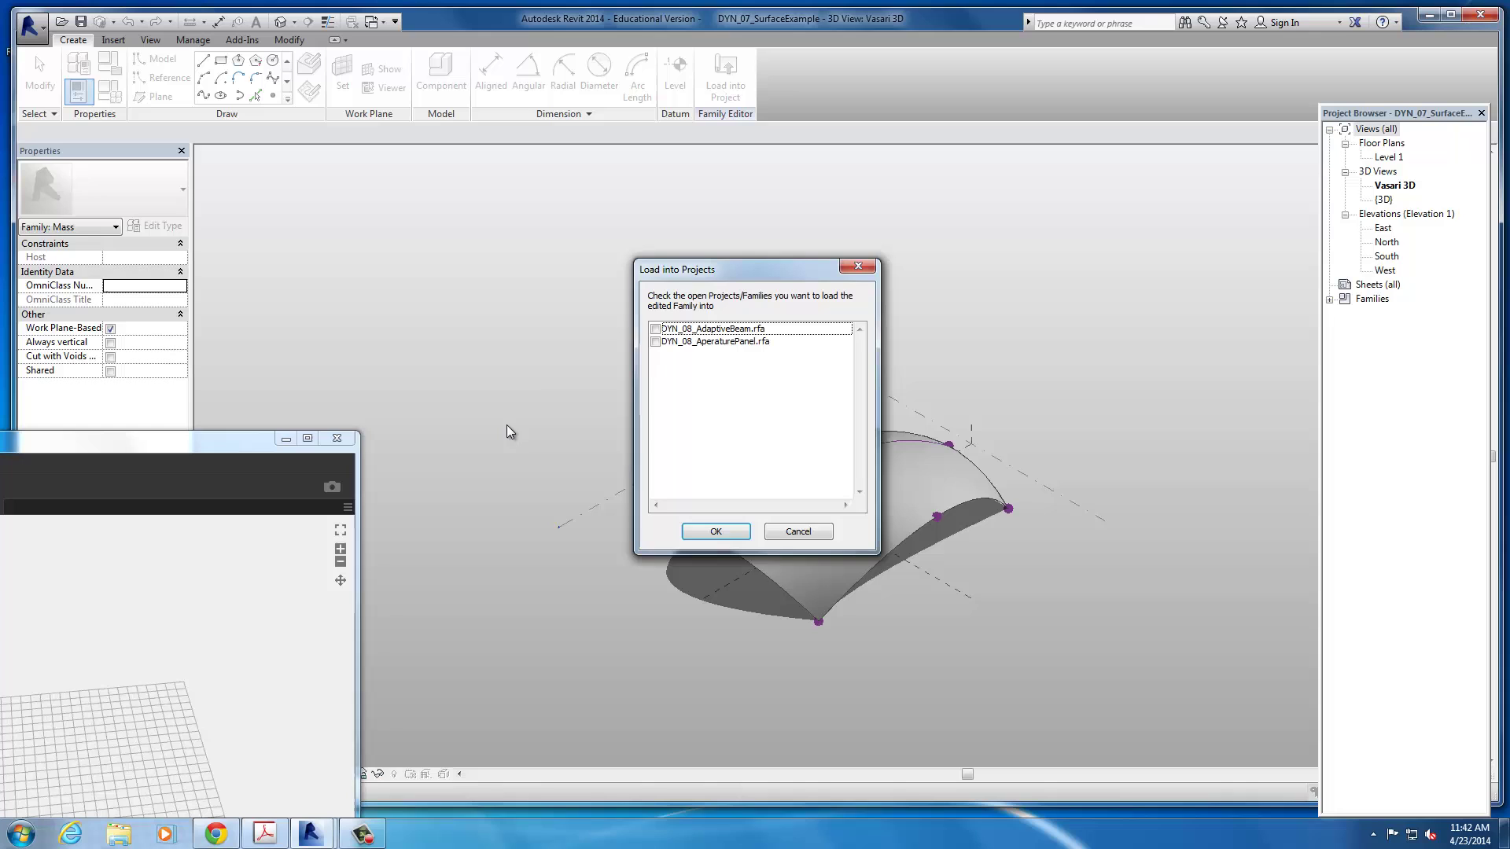
left_click(799, 532)
left_click(30, 28)
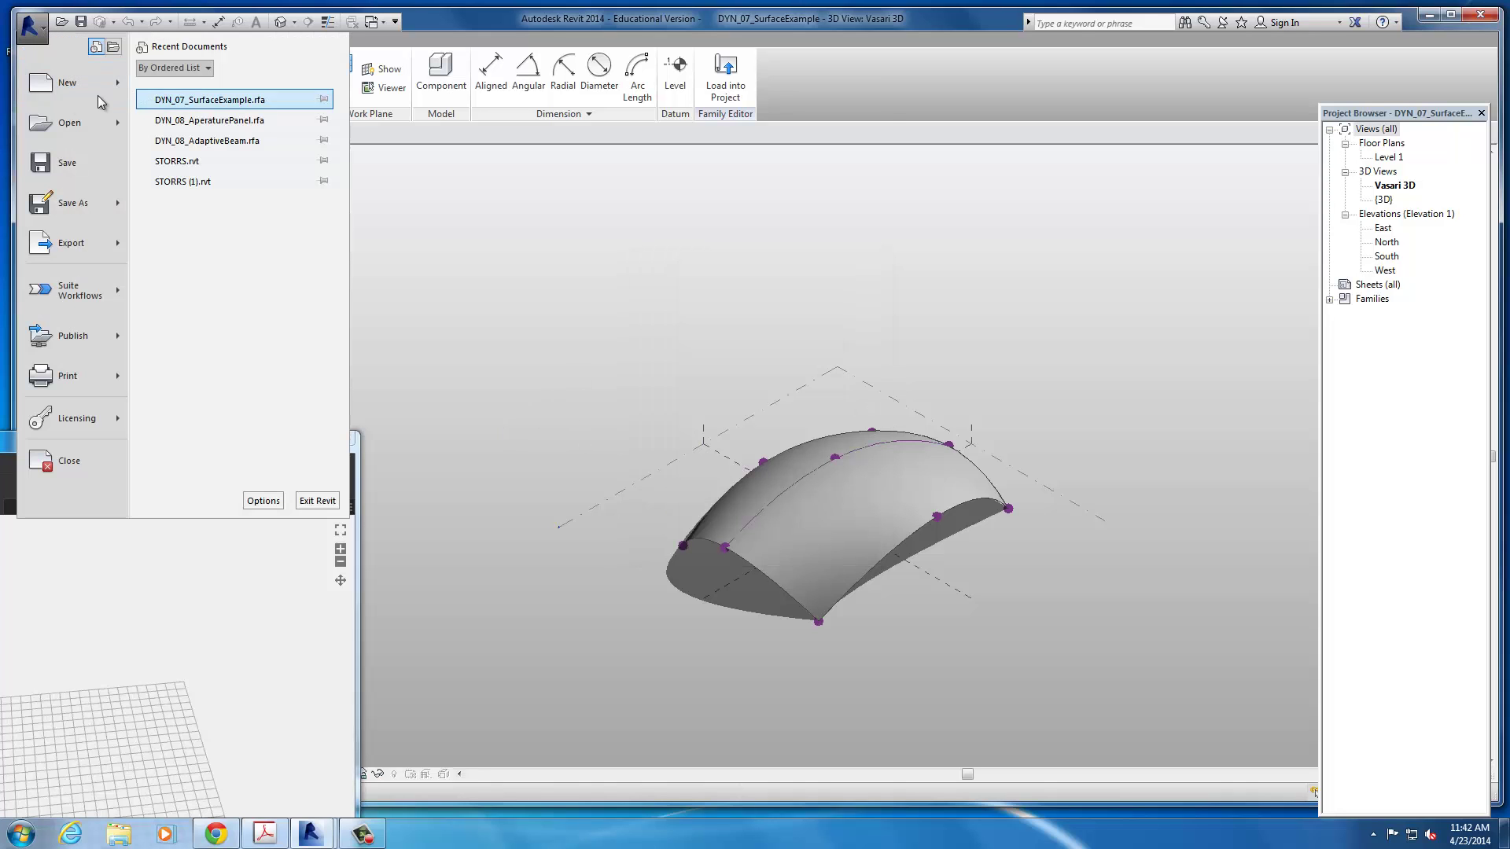
left_click(67, 83)
left_click(681, 380)
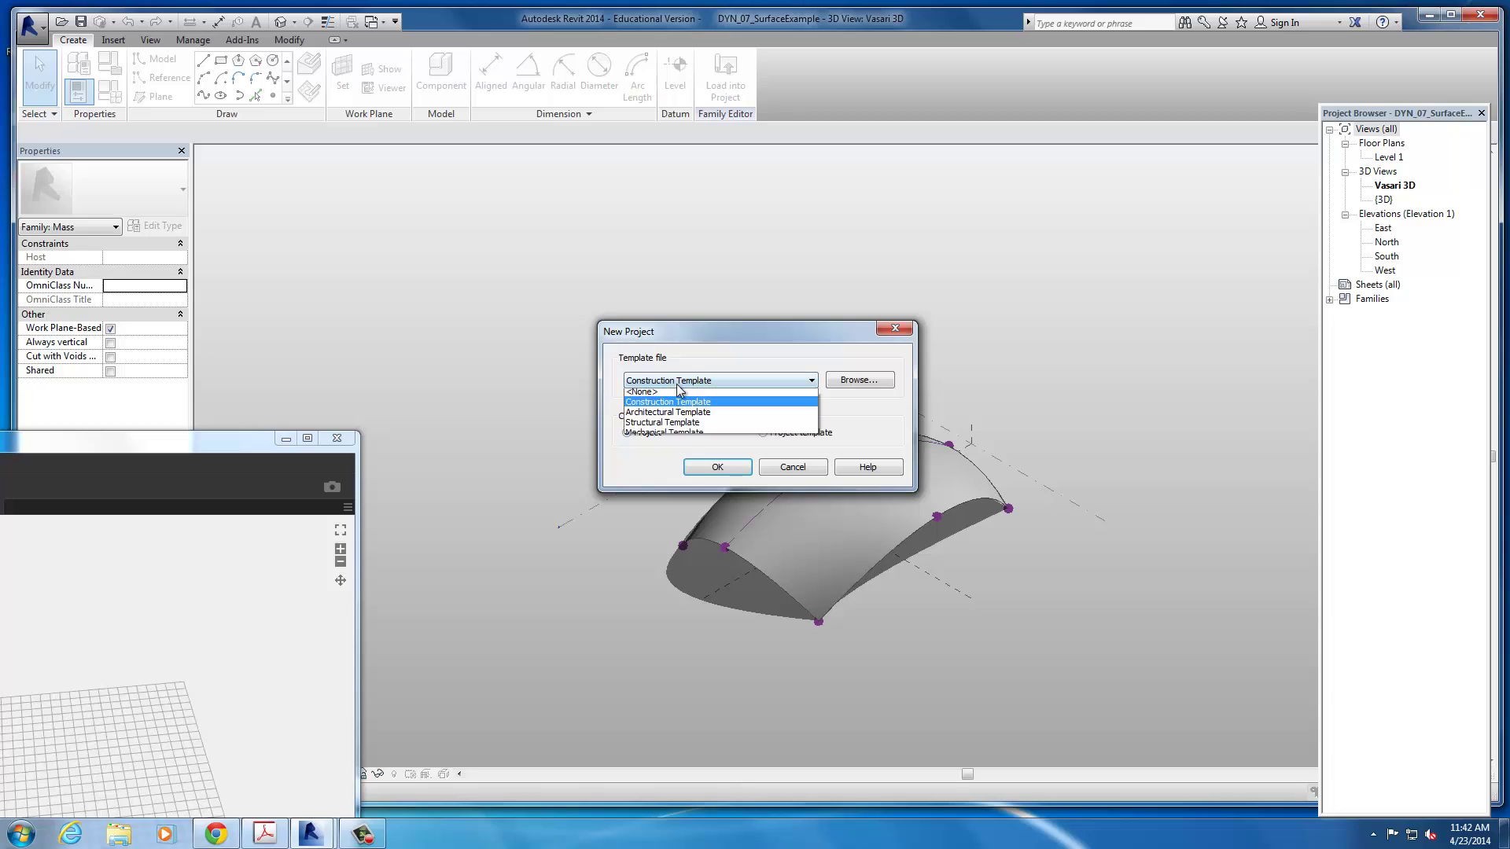
left_click(724, 409)
left_click(717, 467)
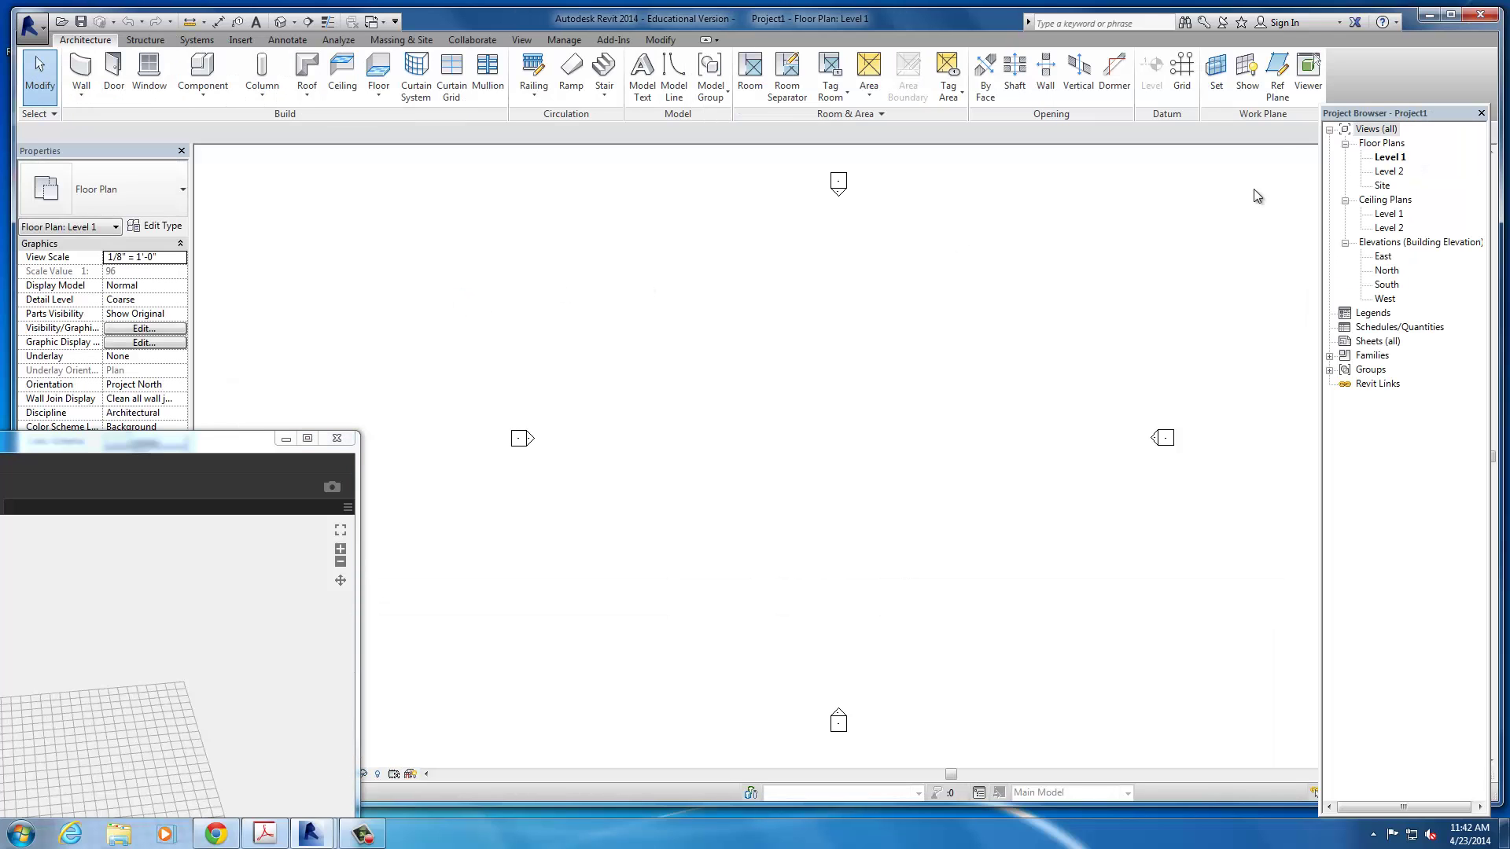
- Uncover the open view windows, load the DYN_07_SurfaceExample family into Project1 and place one instance in the Level 1 floor plan
mouse_move(1363, 114)
left_mouse_down()
mouse_move(1447, 118)
mouse_move(1425, 118)
mouse_move(1404, 212)
mouse_move(1366, 229)
mouse_move(1350, 184)
left_mouse_up()
left_click(1447, 154)
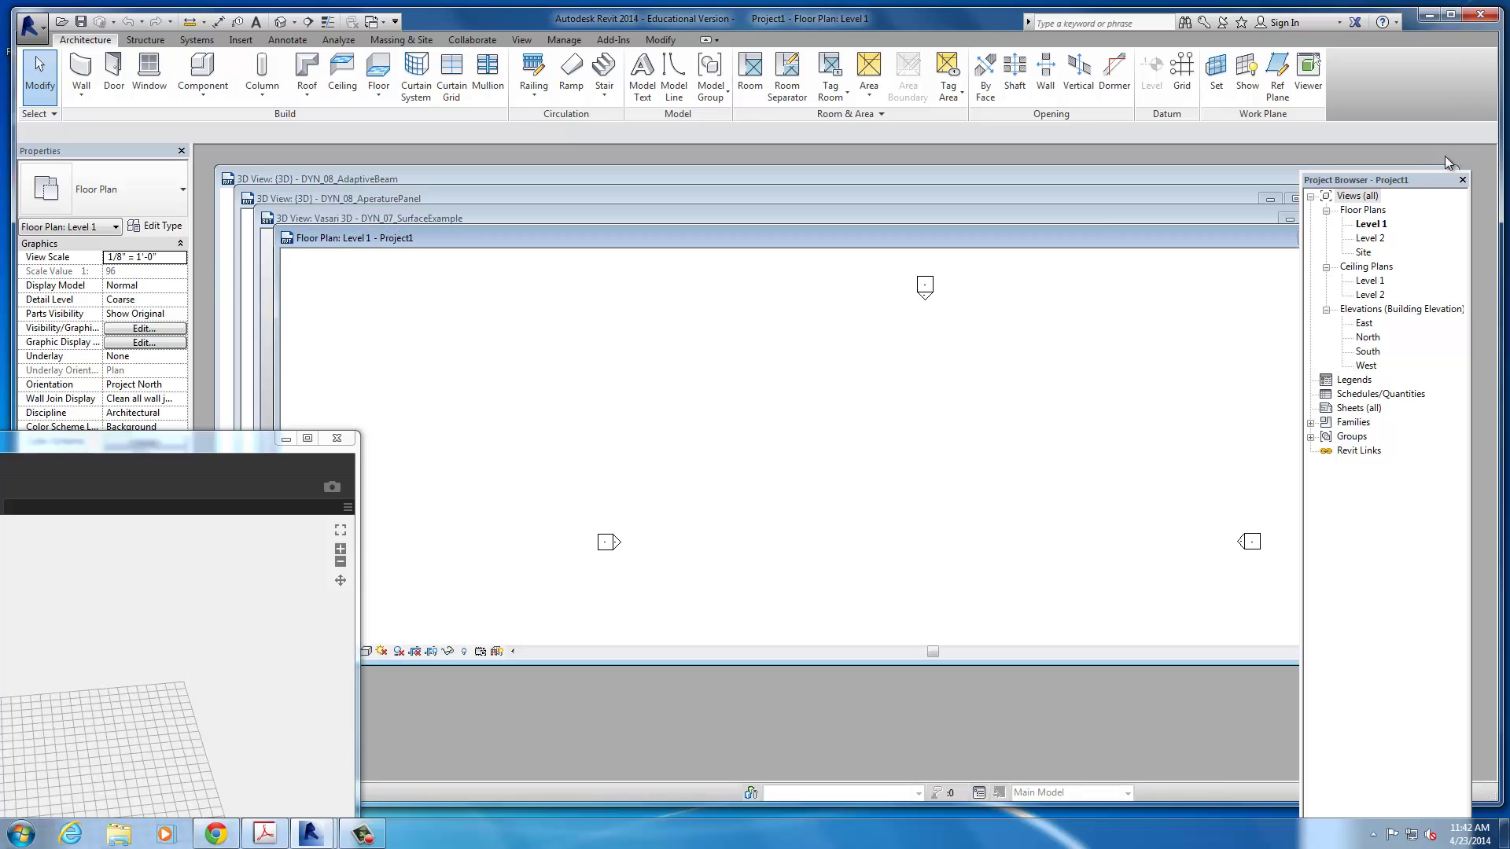
left_click(1097, 218)
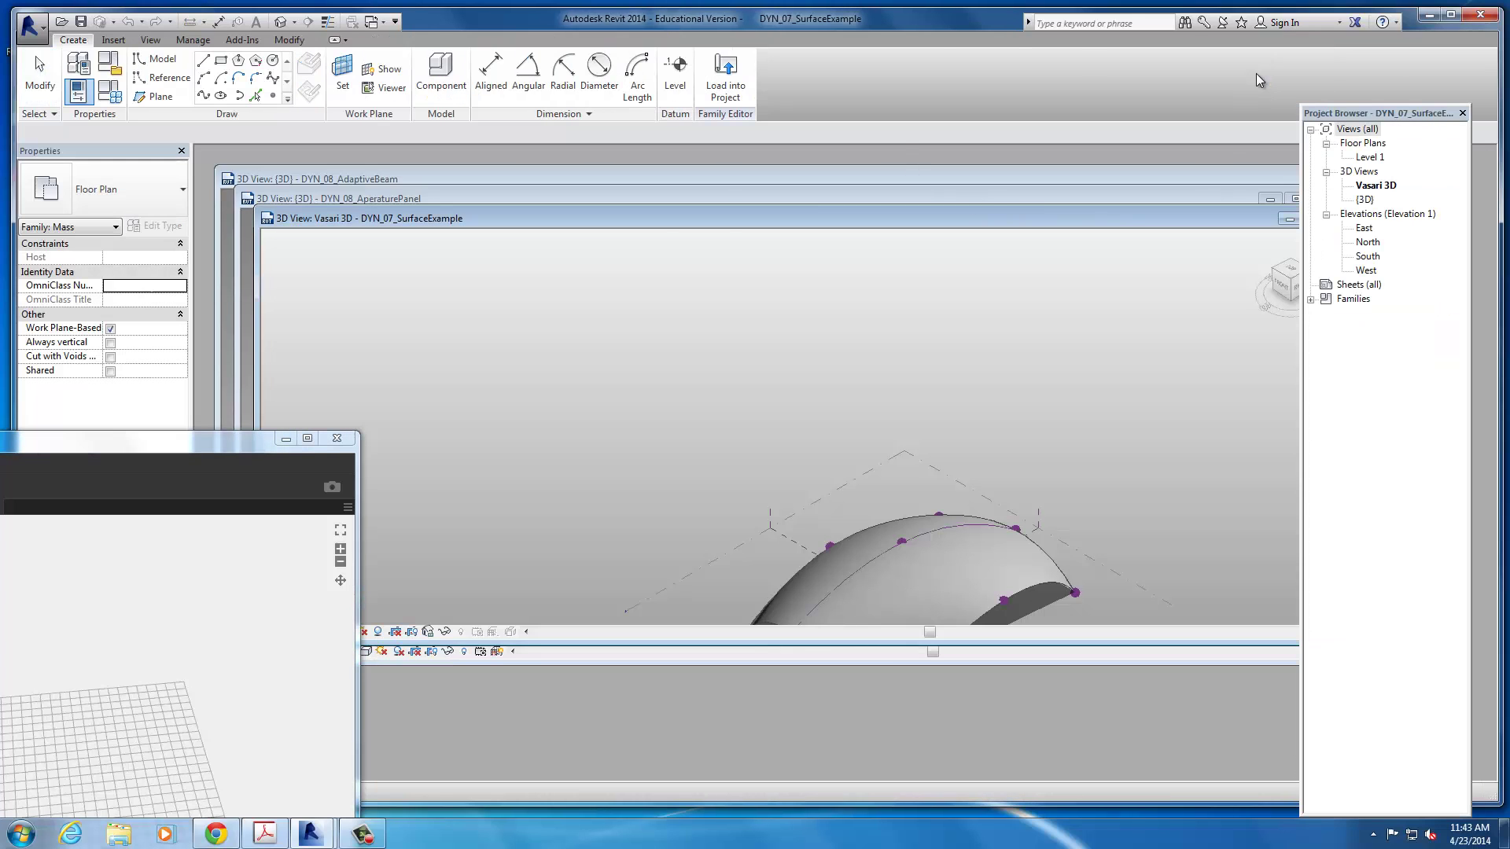
left_click(725, 78)
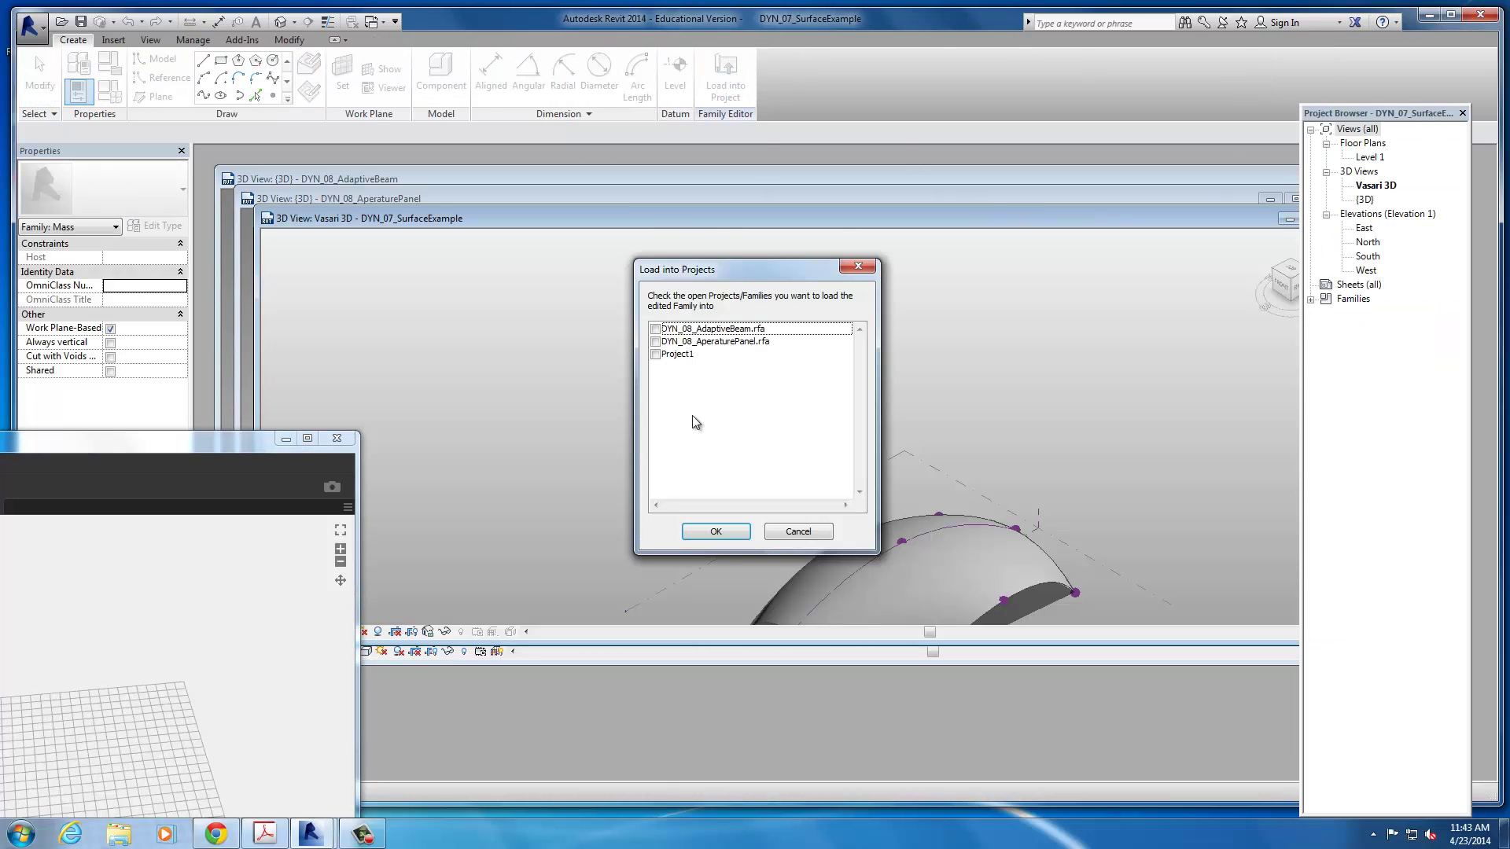
left_click(665, 355)
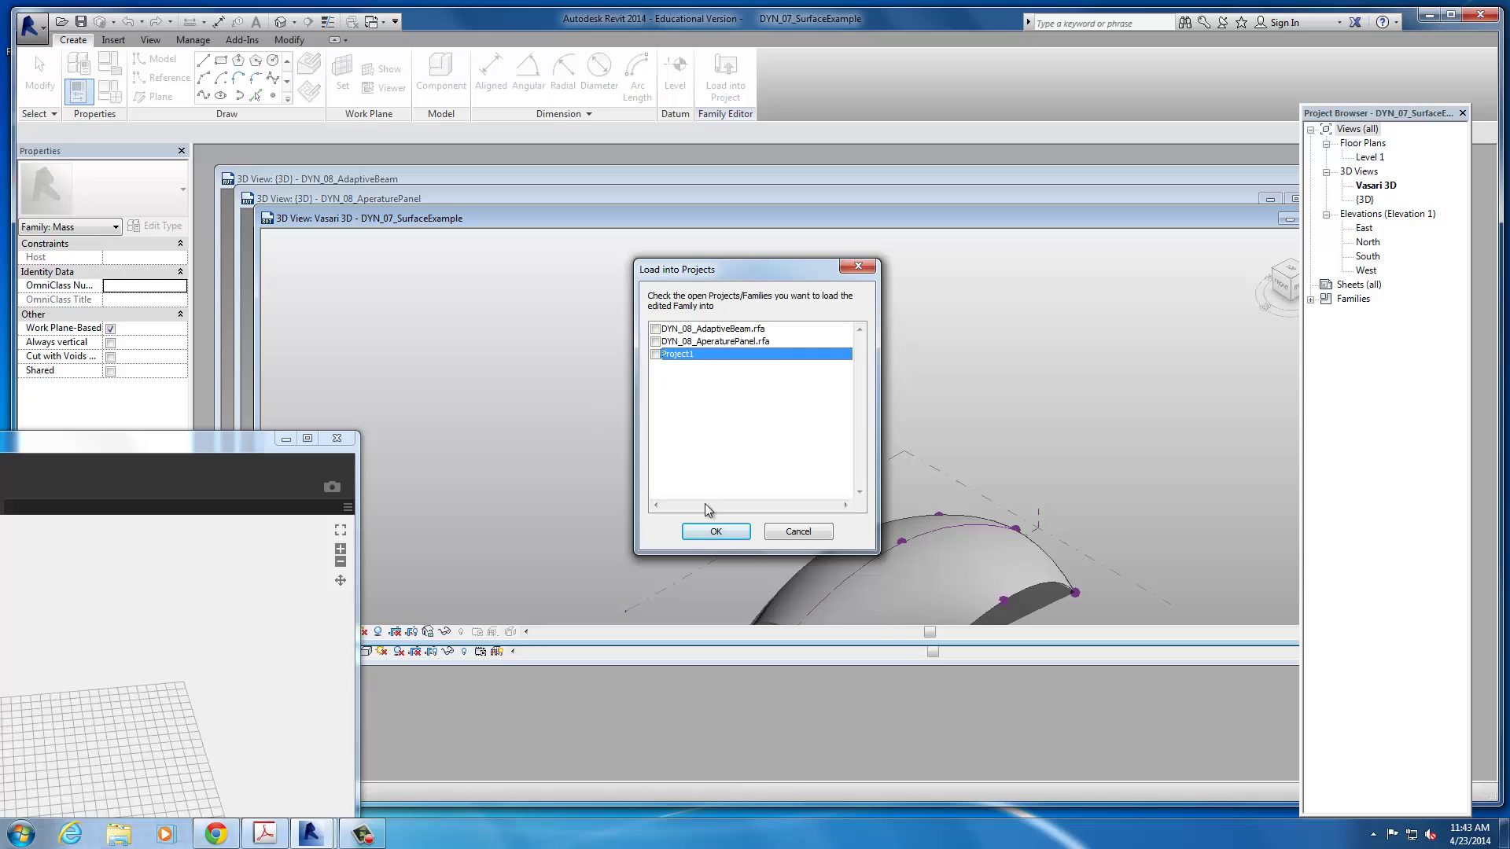
left_click(655, 355)
left_click(716, 532)
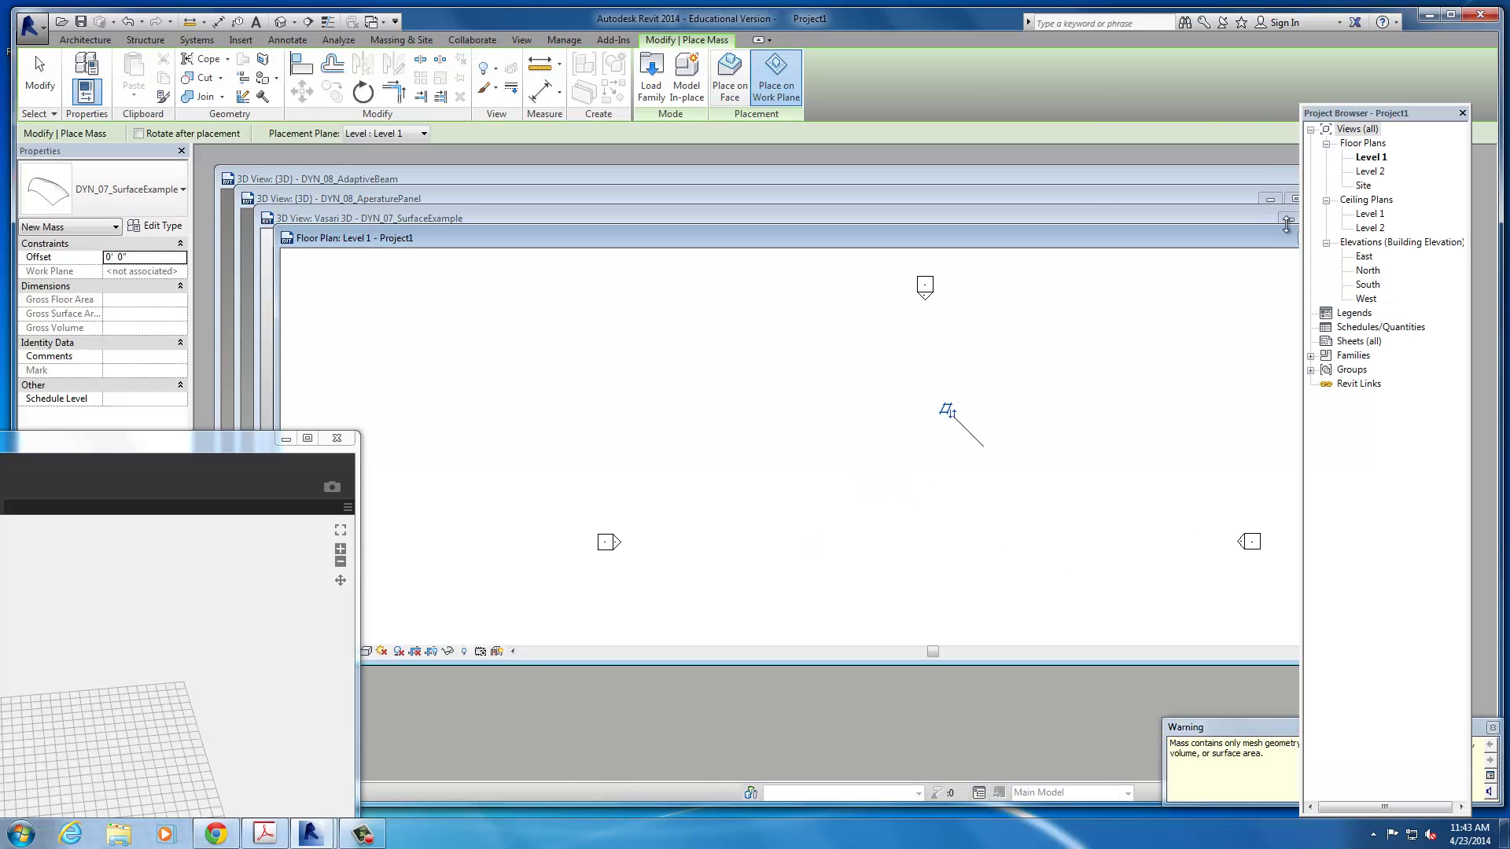
- Open the default 3D view of Project1 and end the mass placement
left_click(492, 40)
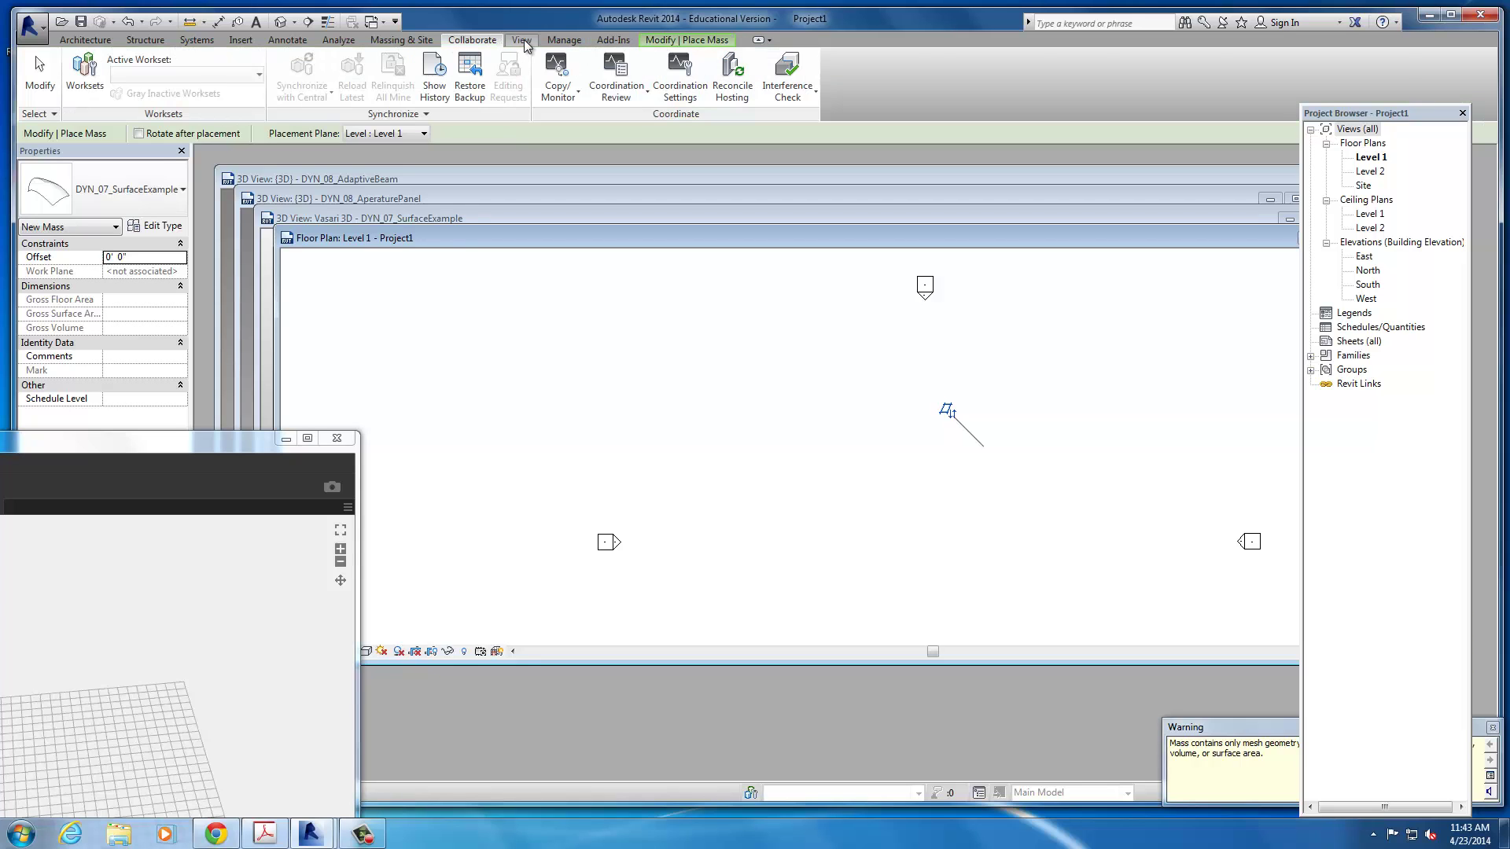
left_click(526, 44)
left_click(519, 78)
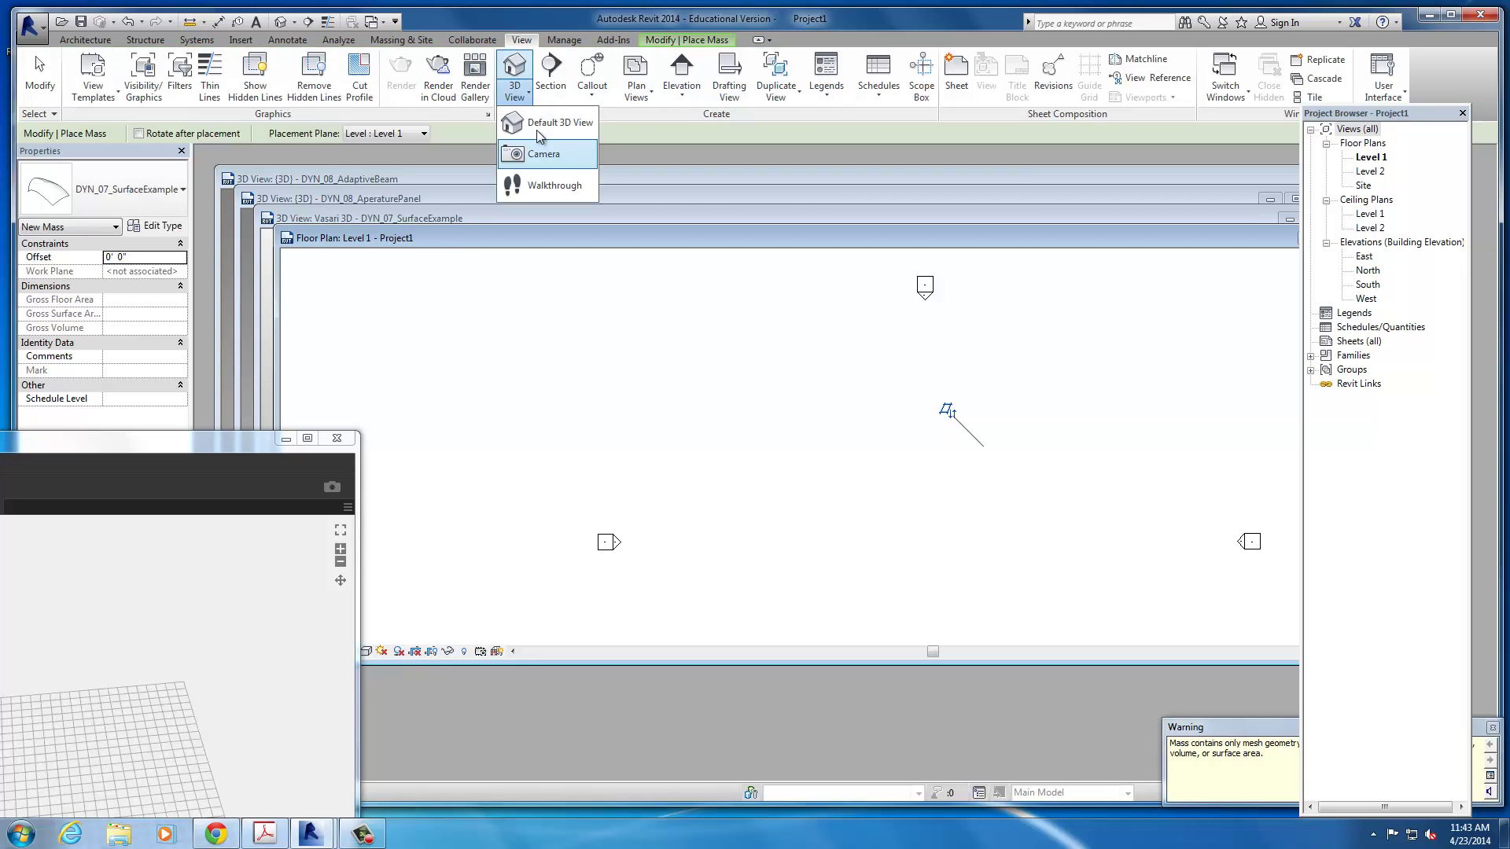
left_click(527, 70)
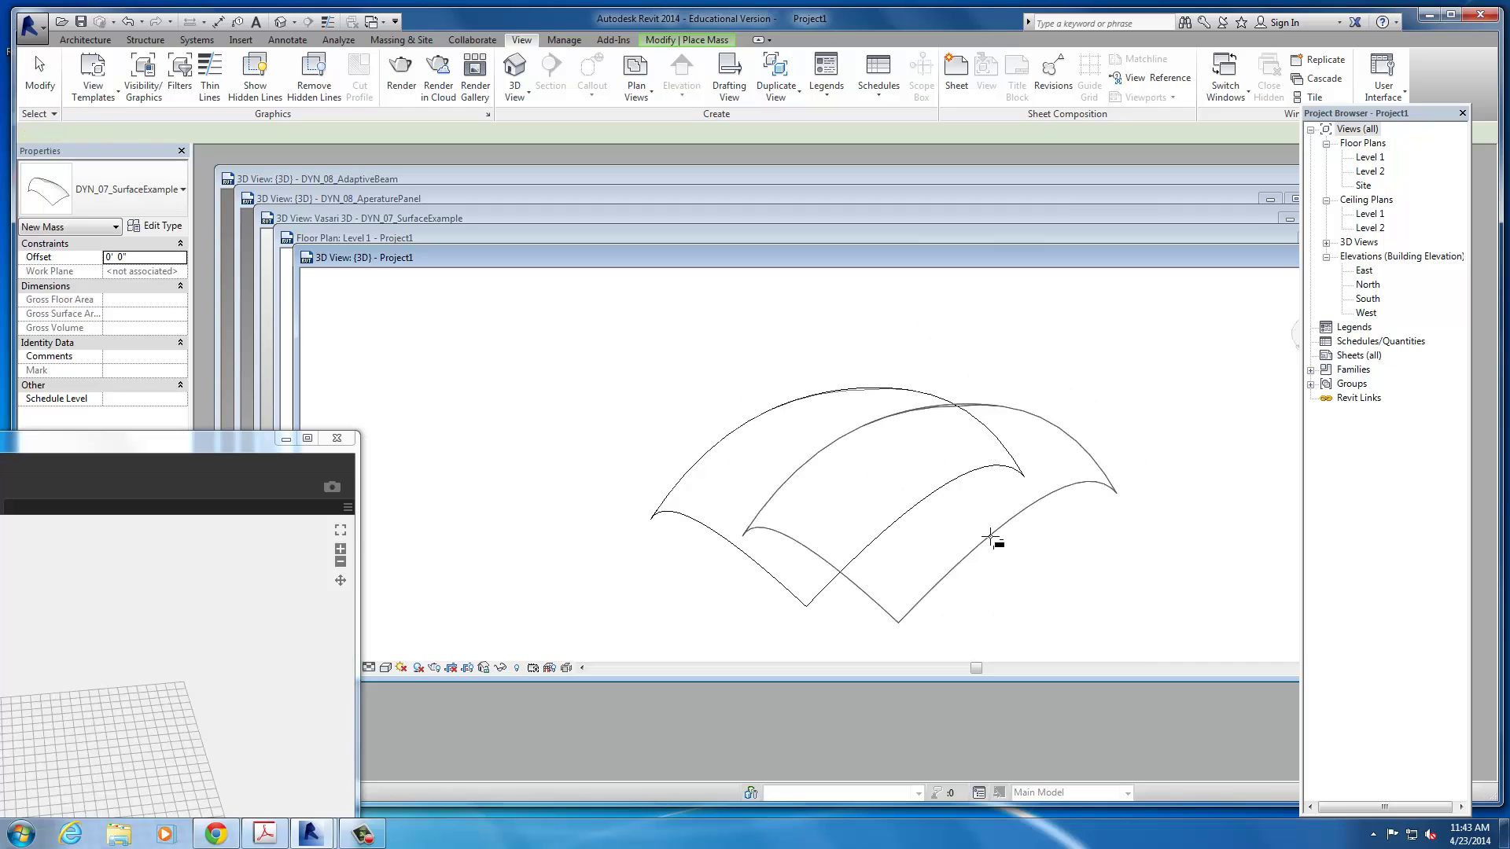
key("Escape")
key("Escape")
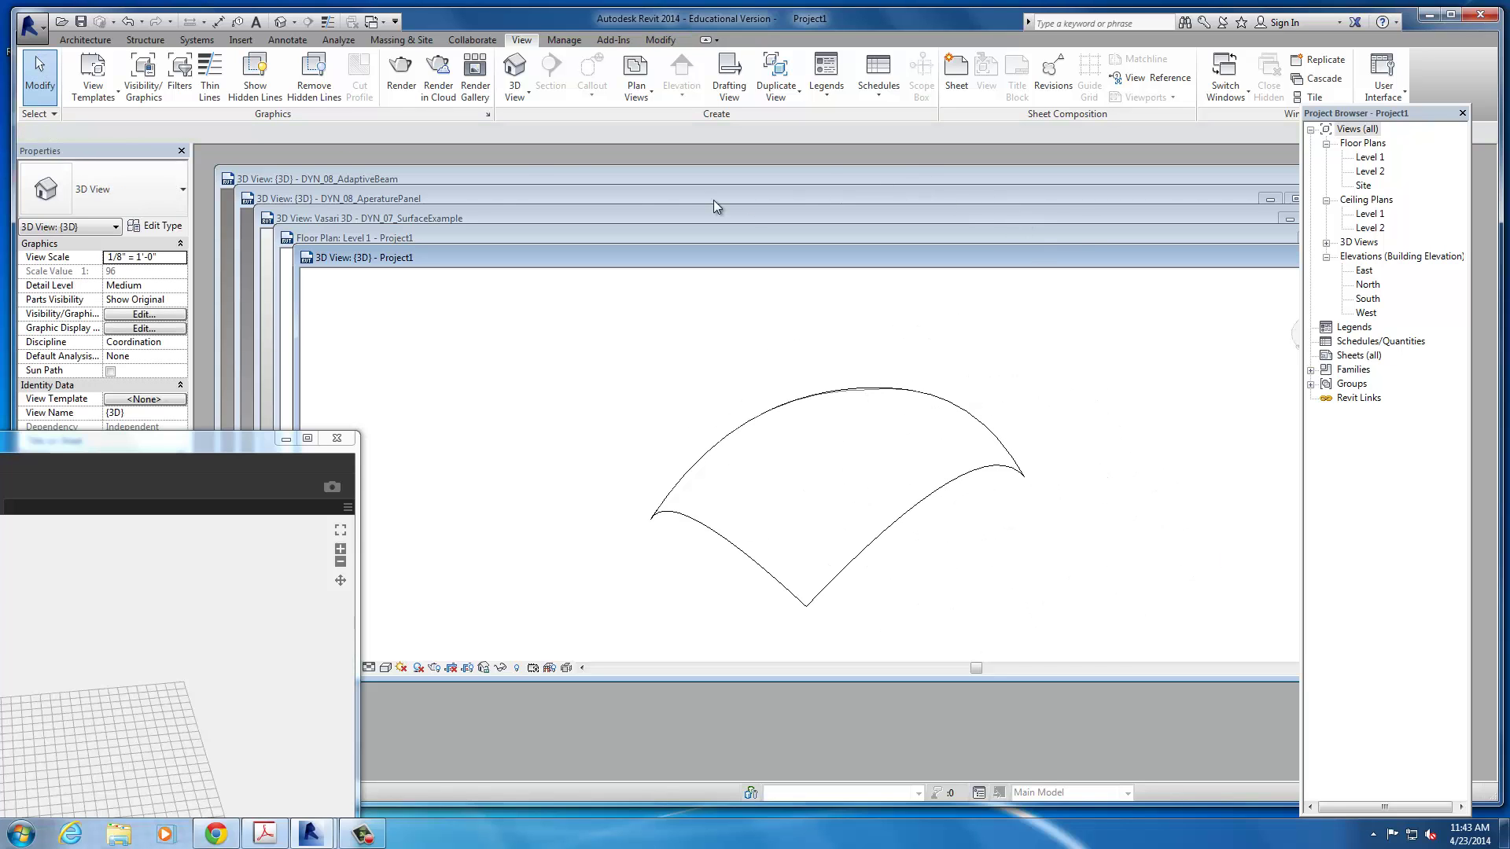
- Load the DYN_08_AperaturePanel family into Project1
left_click(495, 200)
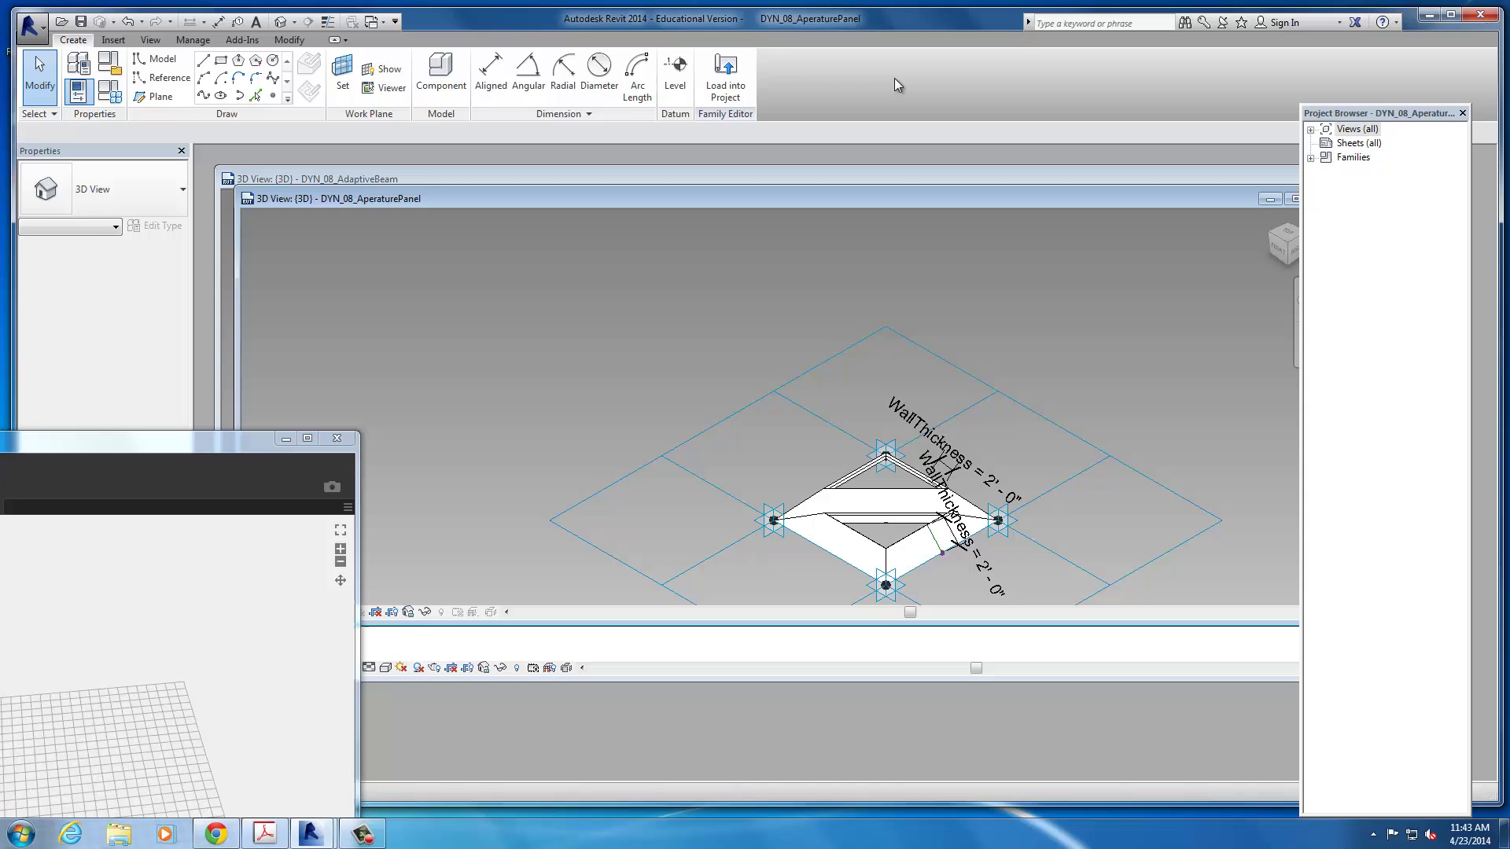
left_click(725, 74)
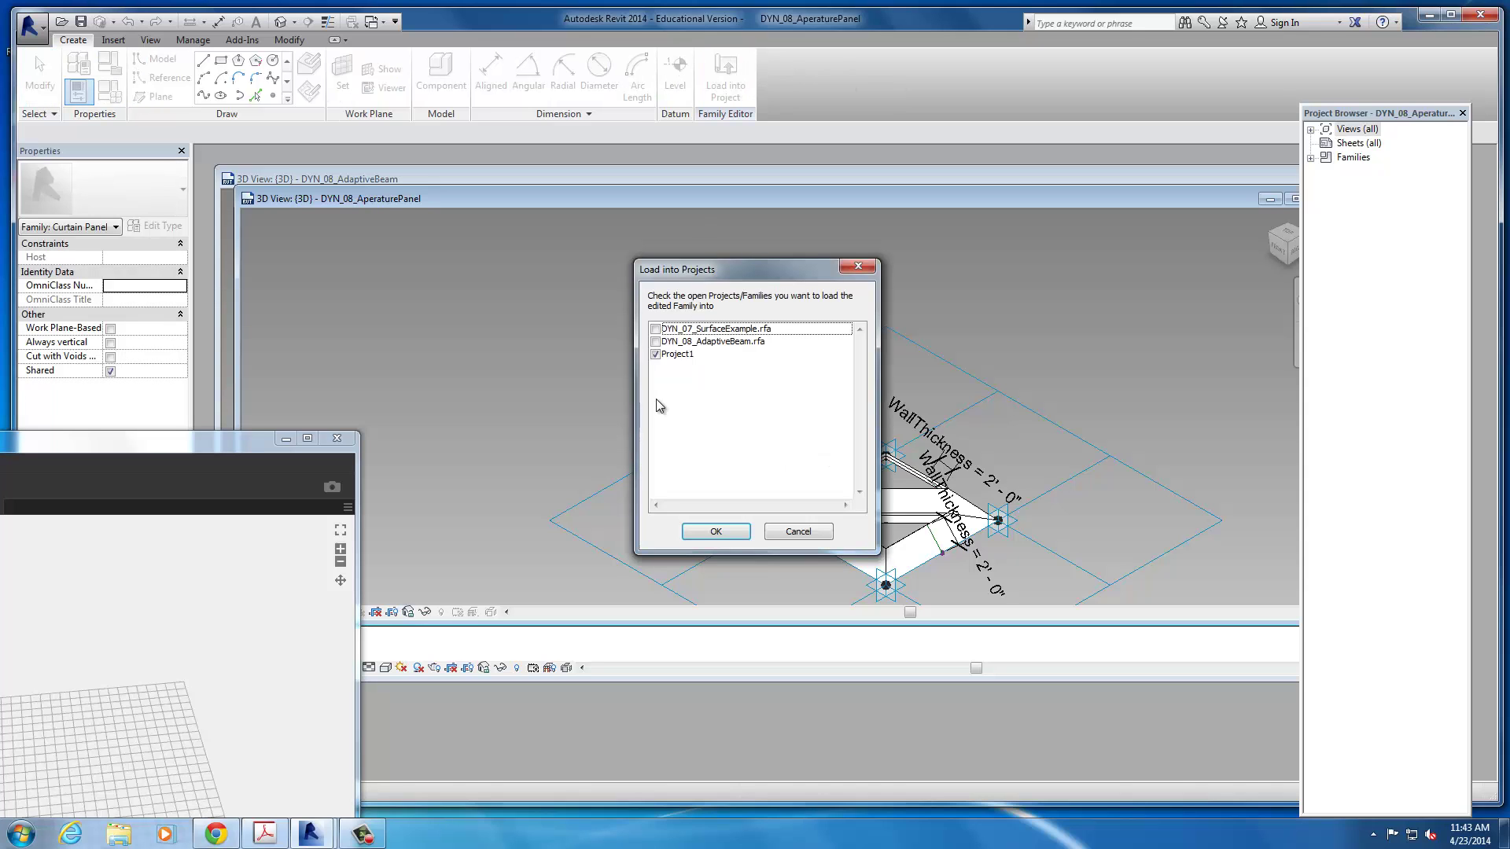
left_click(716, 532)
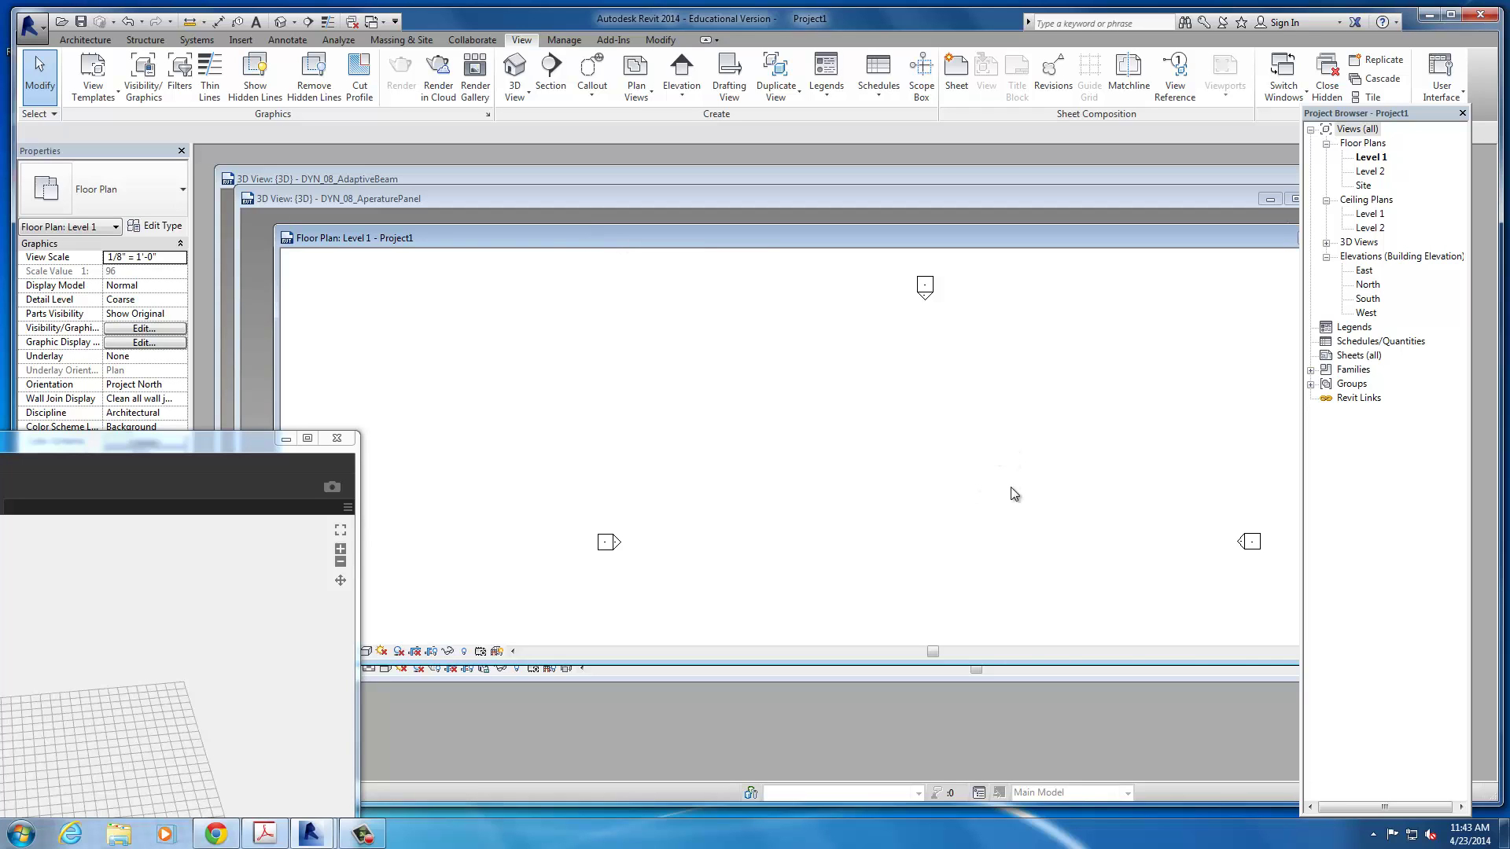
- Load the DYN_08_AdaptiveBeam family into Project1 and place one instance in the Level 1 floor plan
left_click(786, 169)
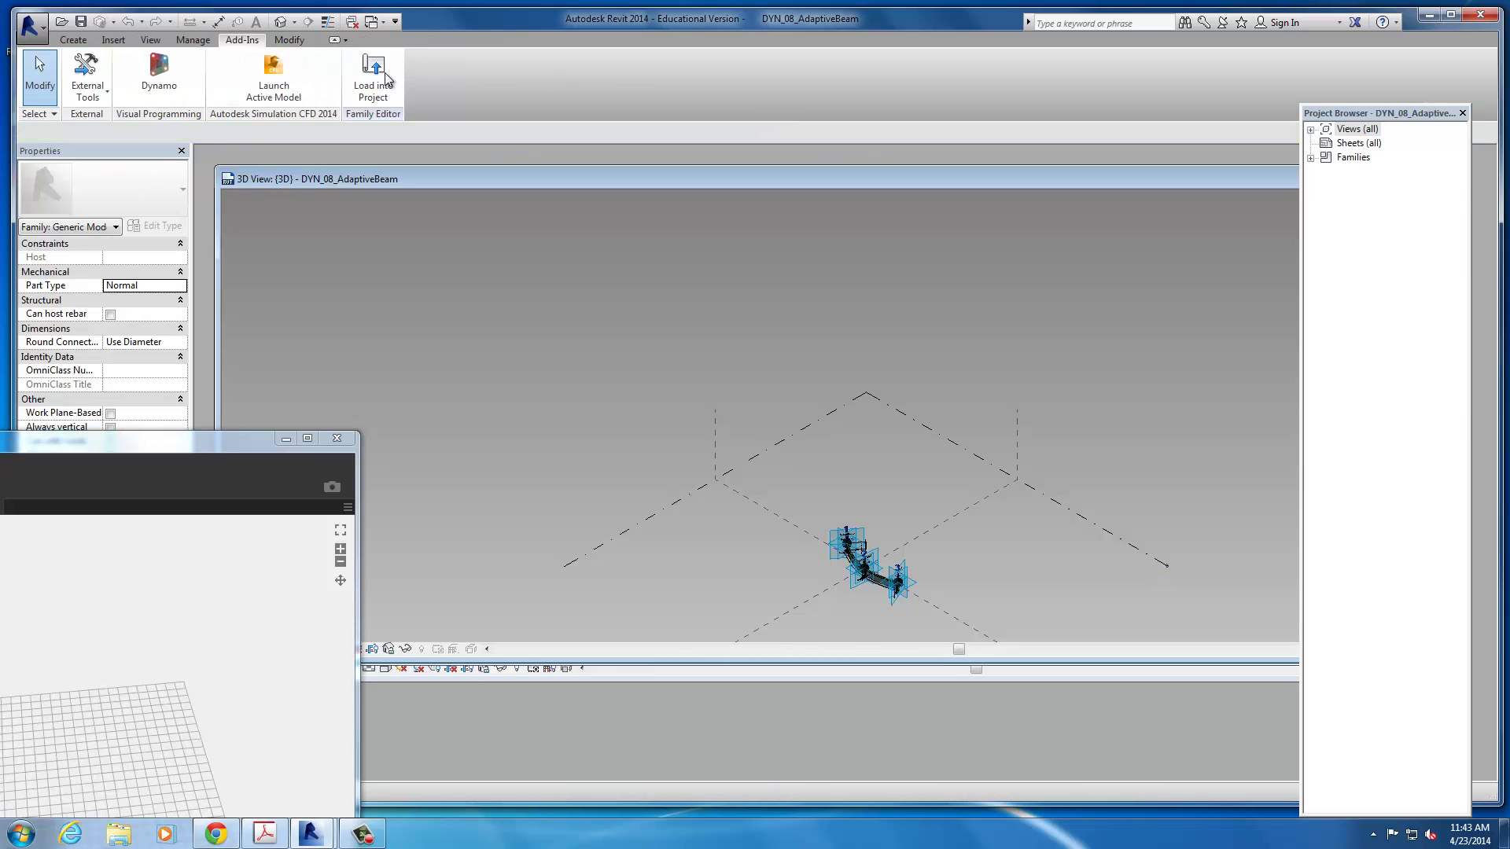
left_click(373, 74)
left_click(730, 538)
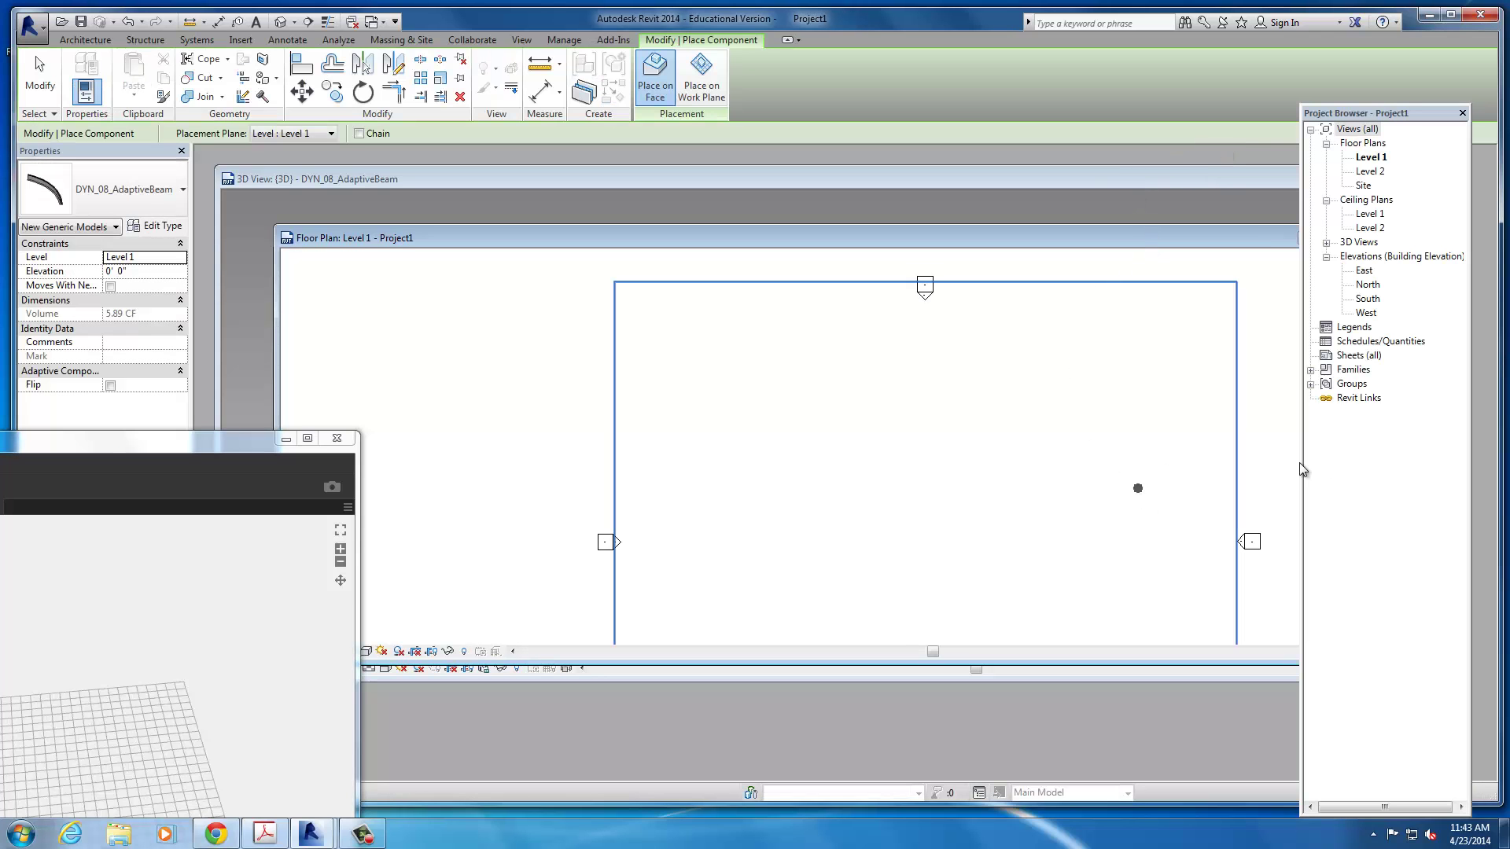
- Reopen the {3D} view of Project1 and maximize its window to show the surface and the beam
double_click(1366, 243)
double_click(1366, 255)
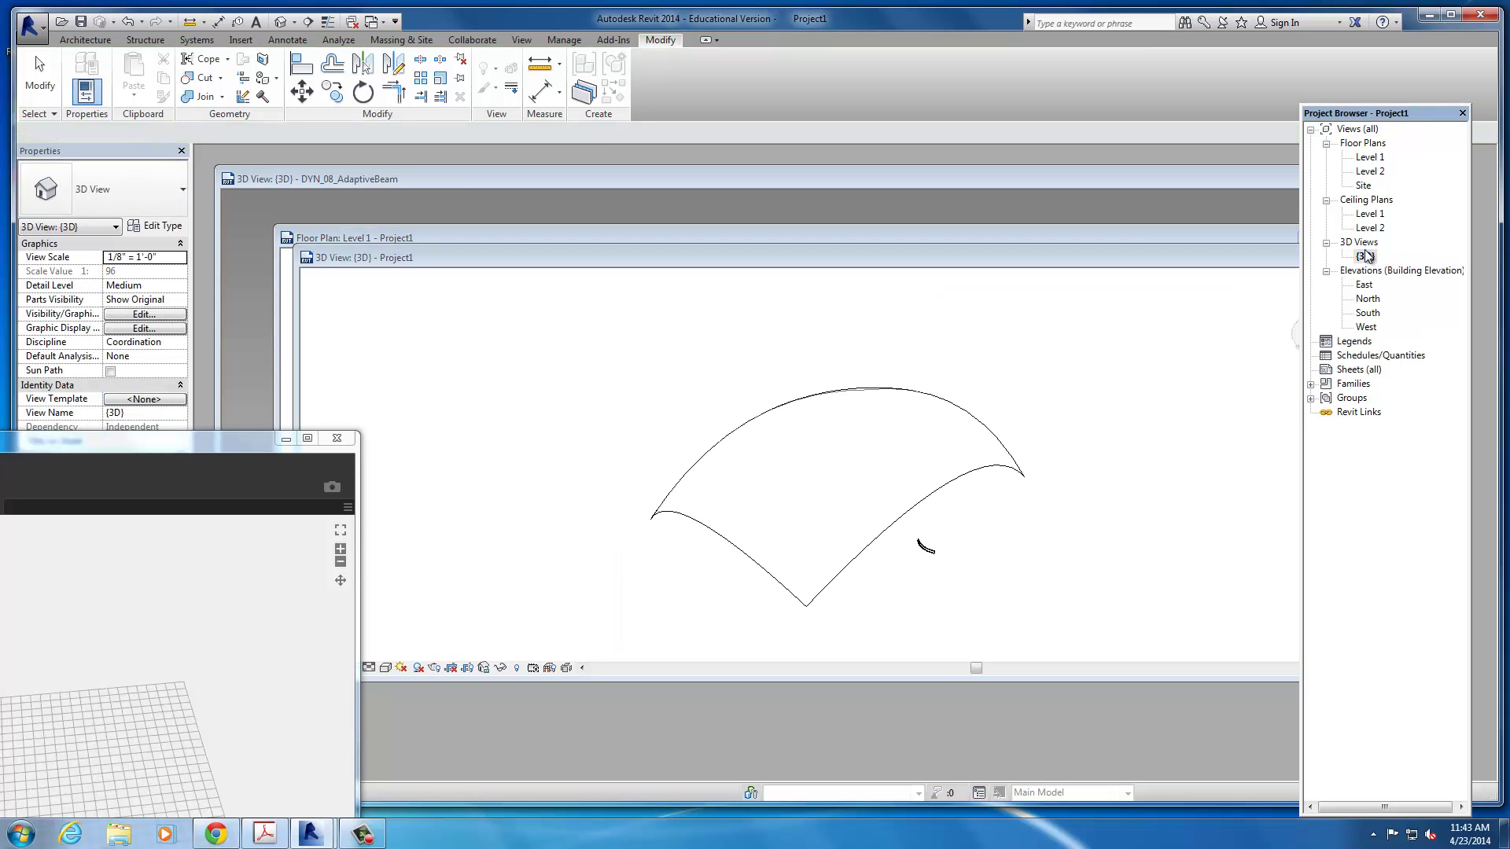
left_click_drag(1148, 236, 1008, 237)
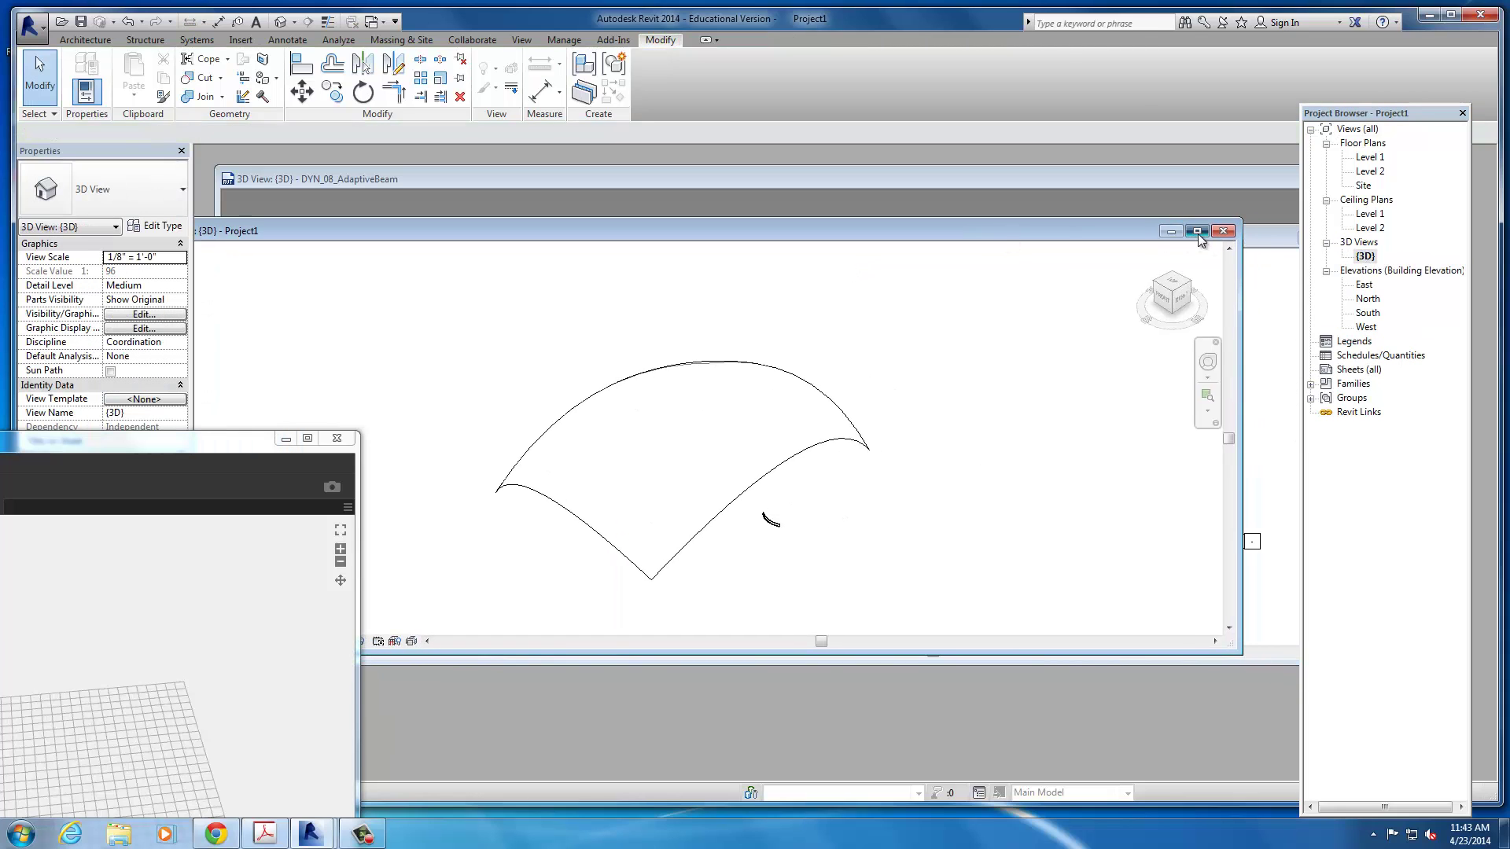
left_click(1197, 230)
scroll(987, 449, "down", 3)
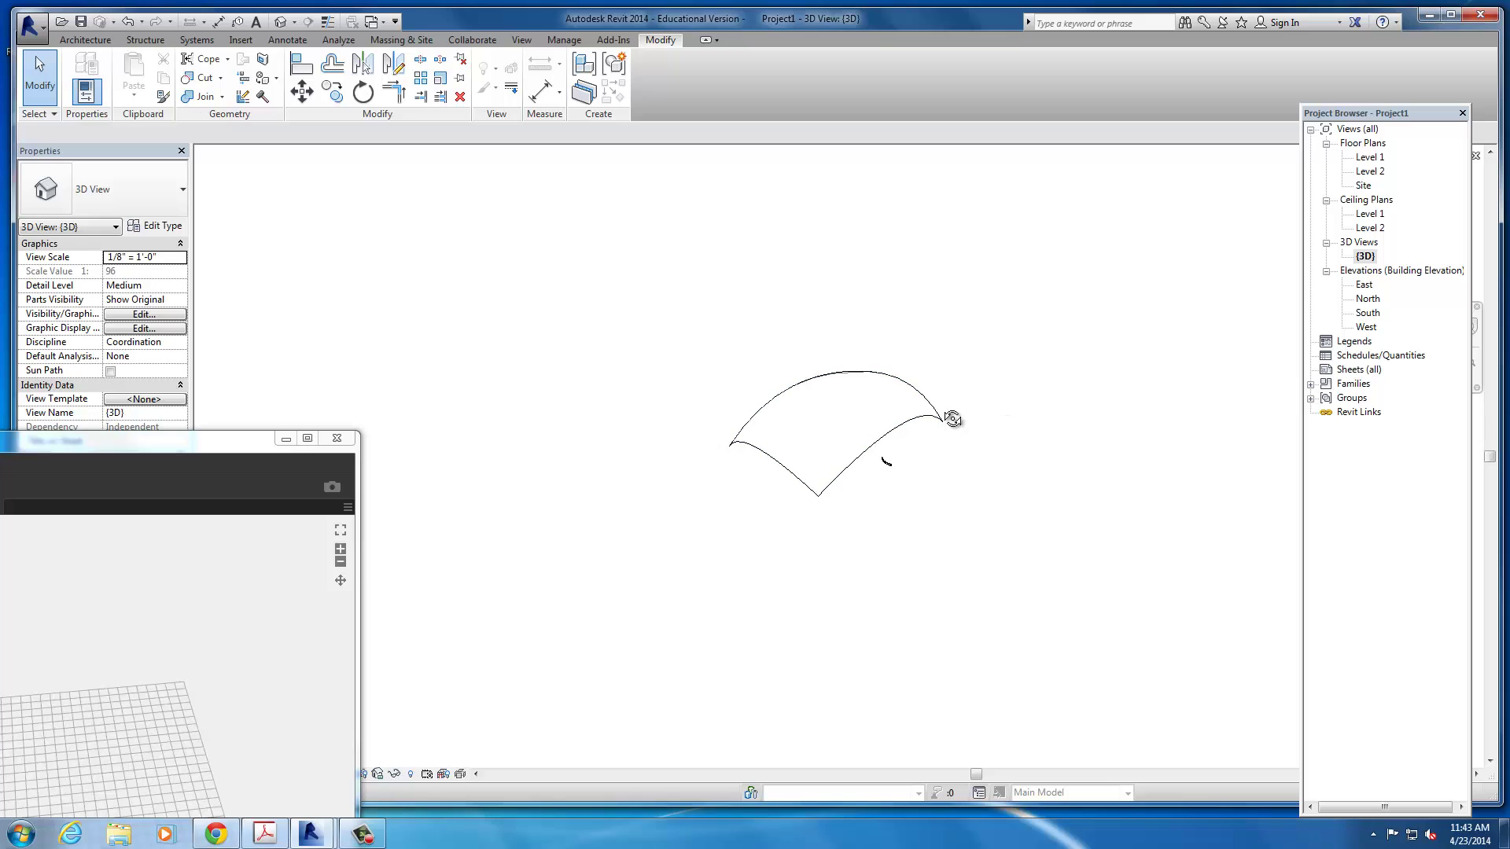
middle_click_drag(952, 419, 932, 471, "shift")
- Move the Dynamo window off the view controls and set the 3D view's visual style to shaded
left_click(215, 434)
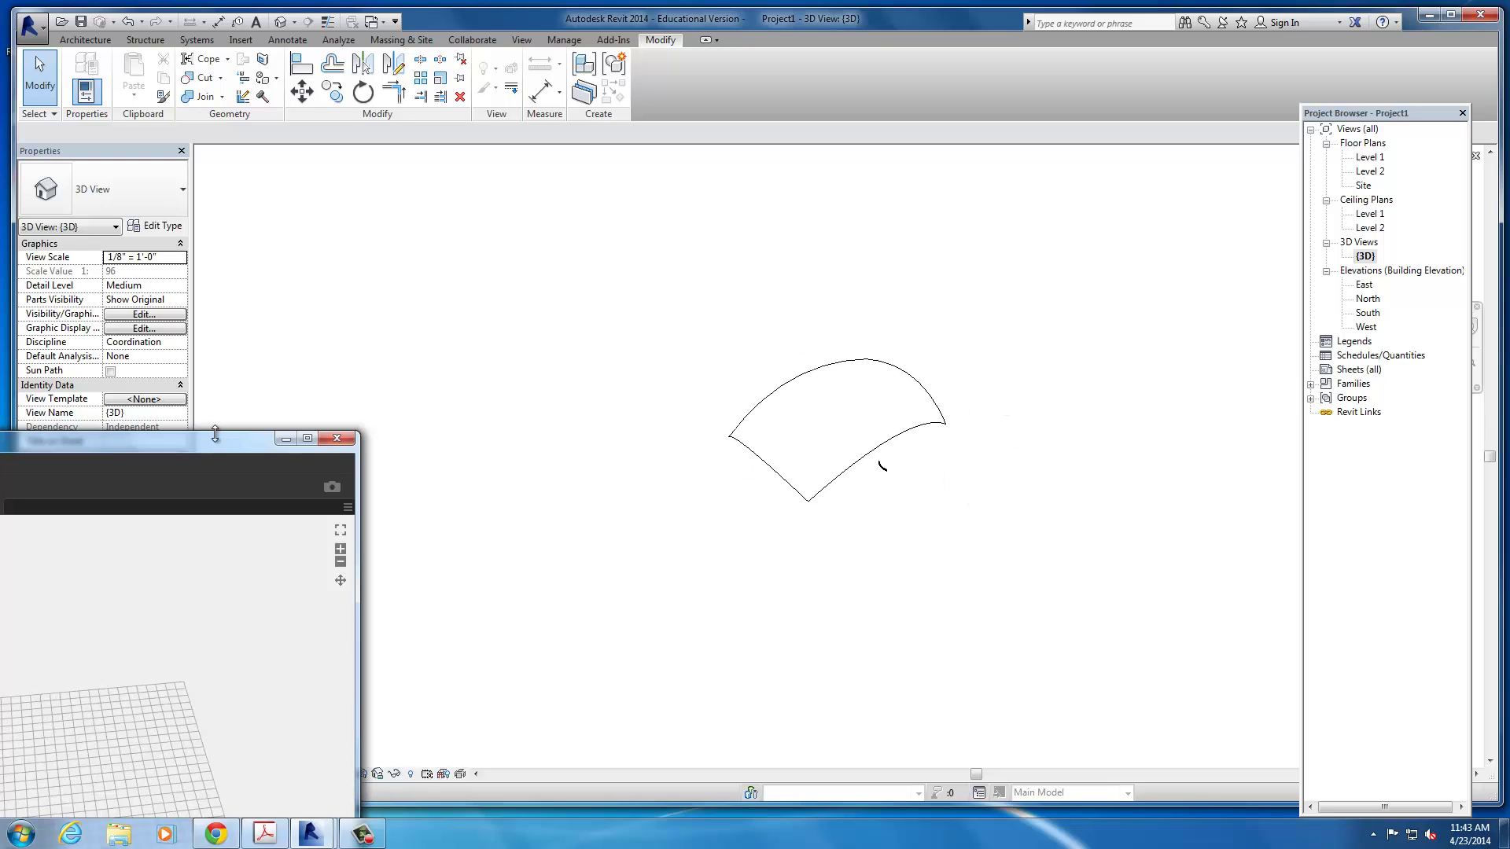
left_click_drag(214, 435, 1167, 173)
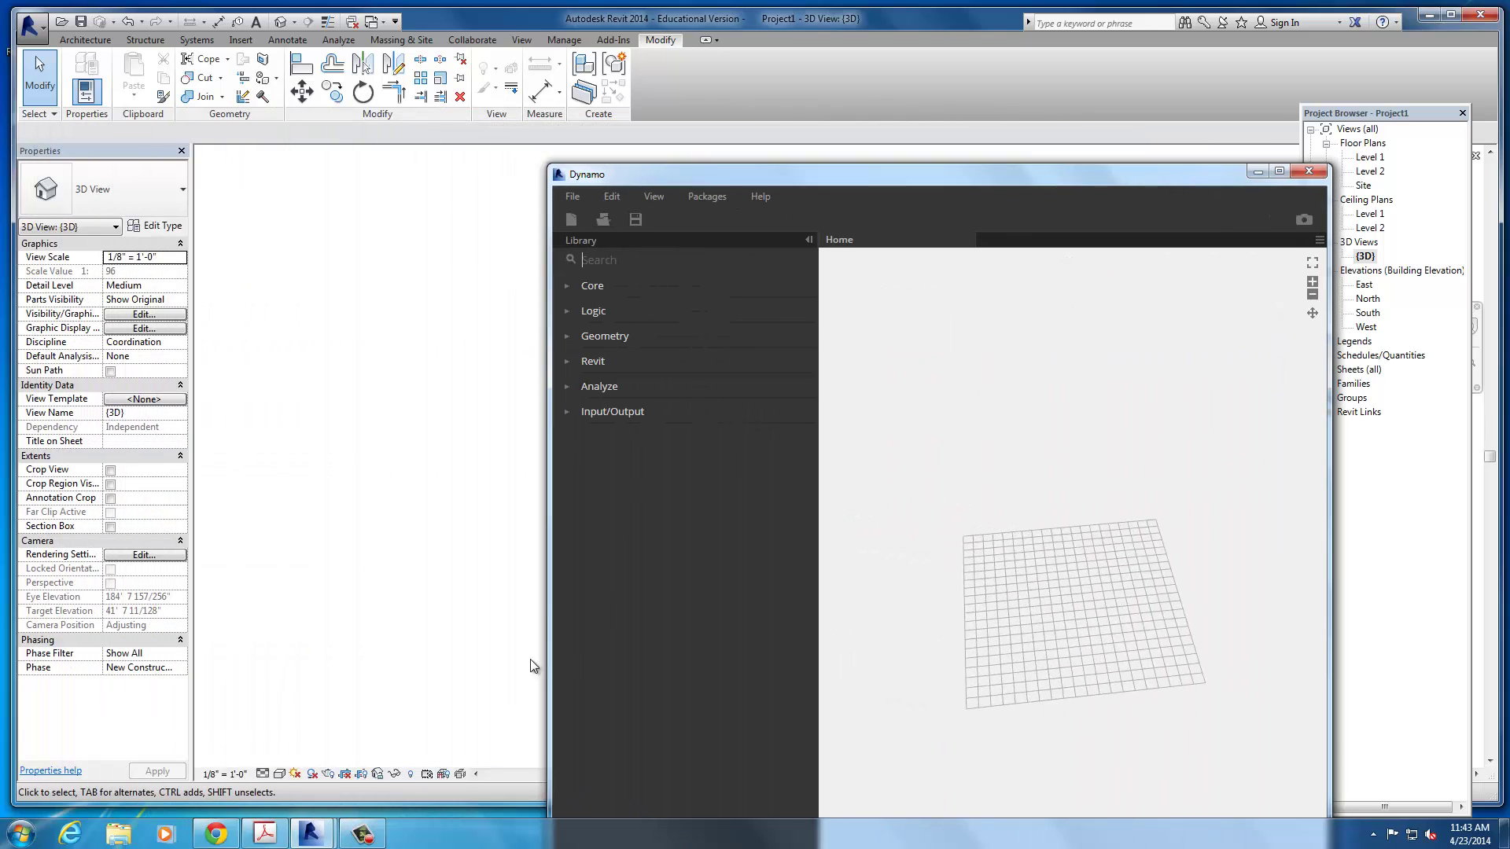
left_click(279, 775)
left_click(347, 706)
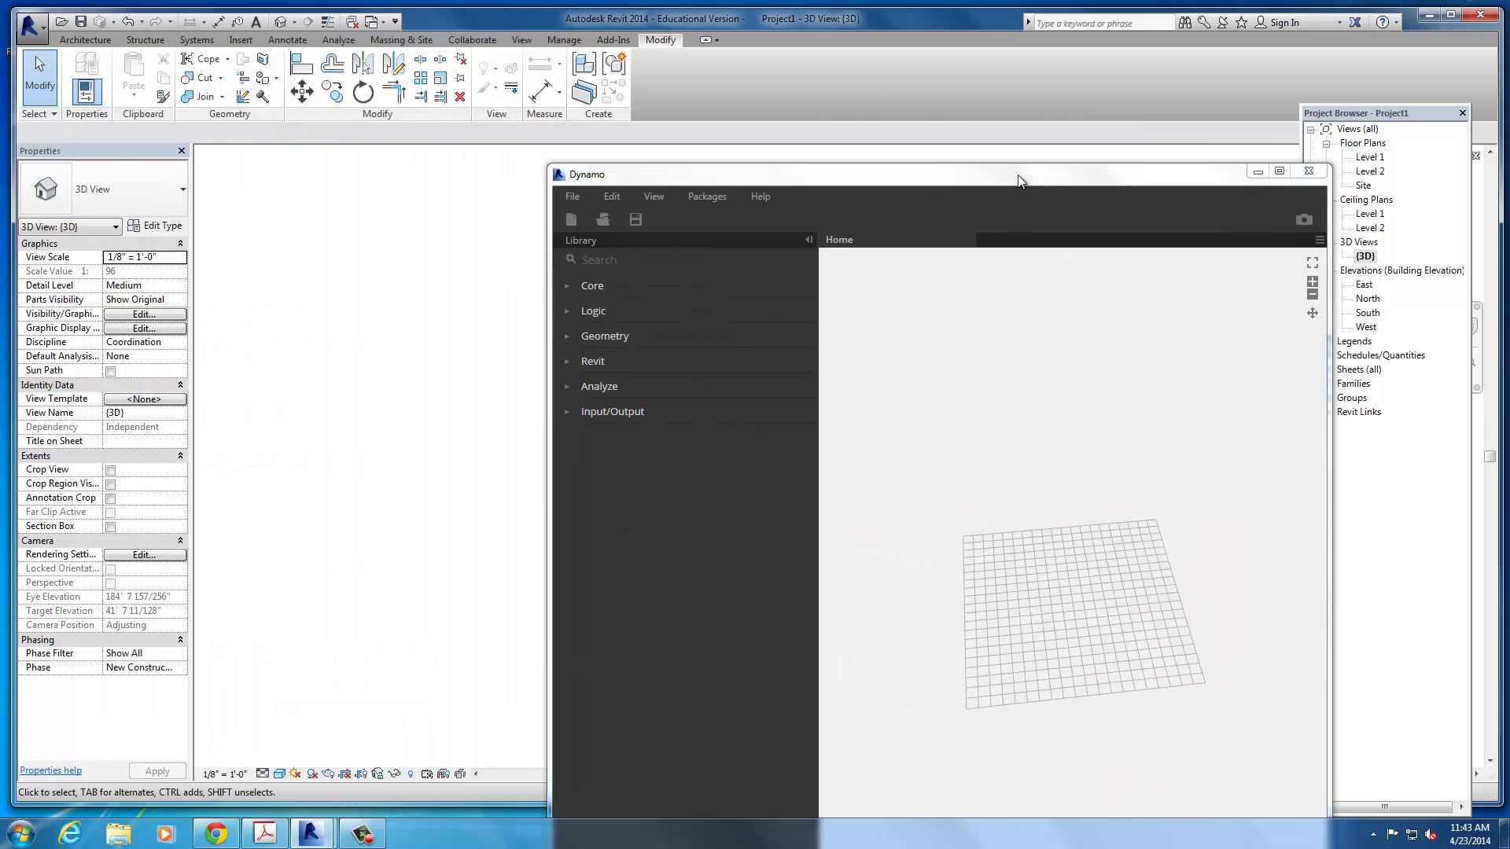
- Position the Dynamo window at the upper edge of the screen beside the surface and widen its workspace
mouse_move(1021, 172)
left_mouse_down()
mouse_move(371, 30)
mouse_move(441, 16)
left_mouse_up()
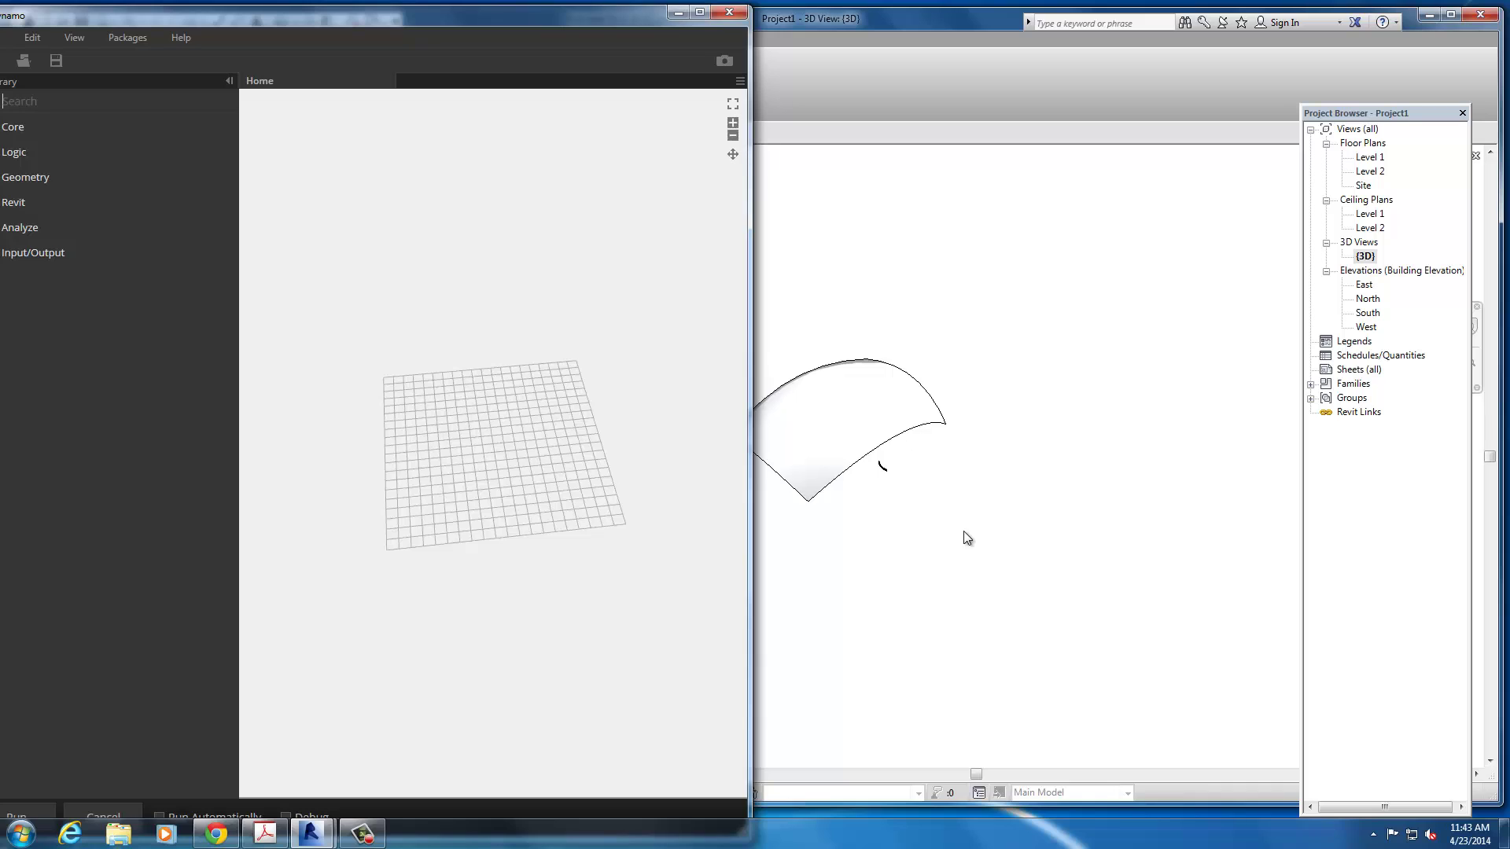
middle_click_drag(968, 539, 1041, 529)
middle_click_drag(1146, 529, 1018, 421, "shift")
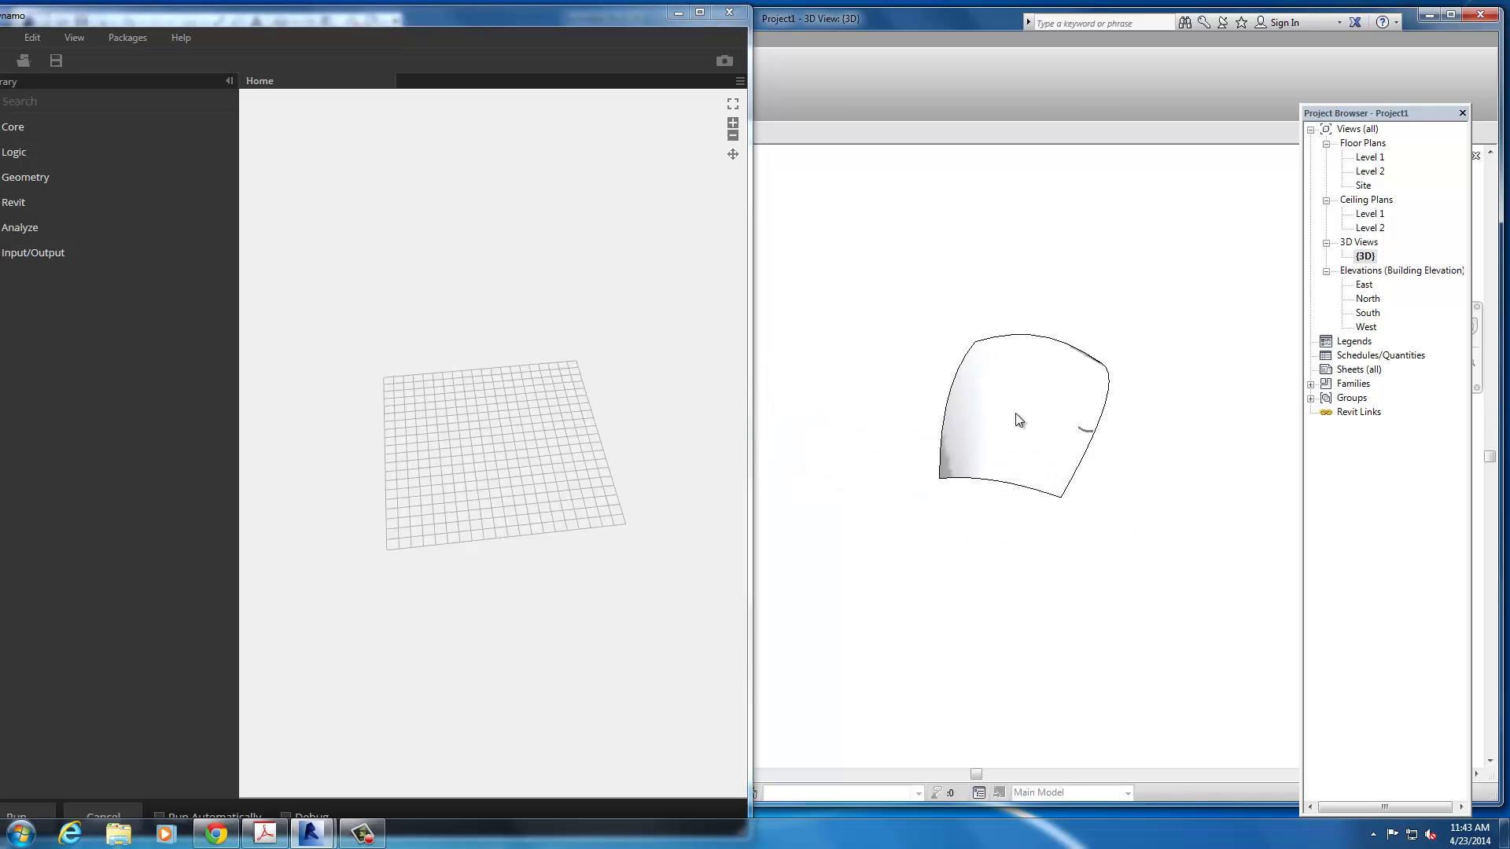
scroll(1038, 488, "up", 5)
scroll(1065, 626, "down", 3)
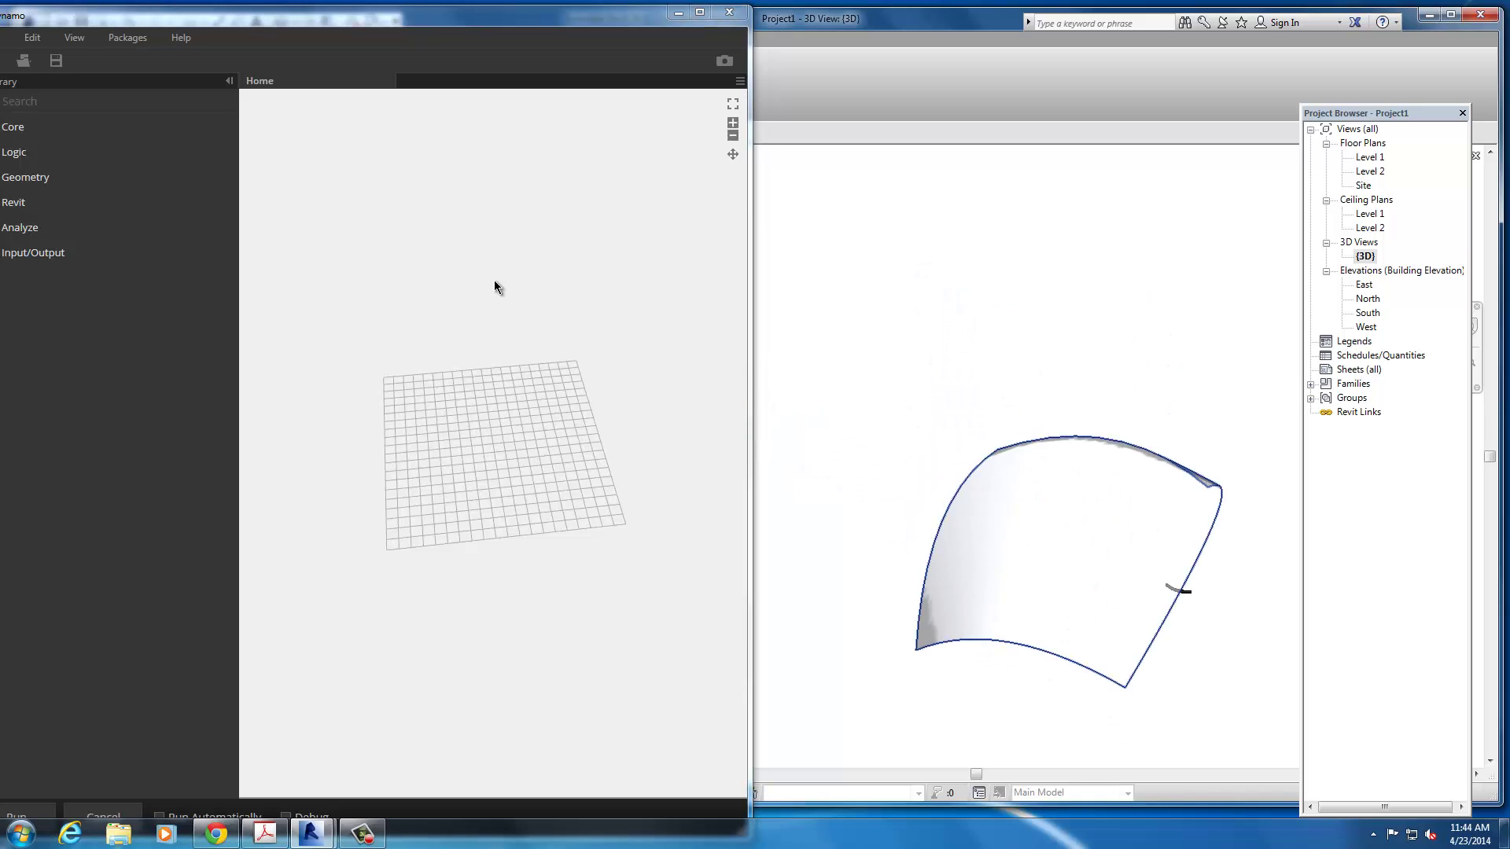
left_click_drag(224, 16, 375, 18)
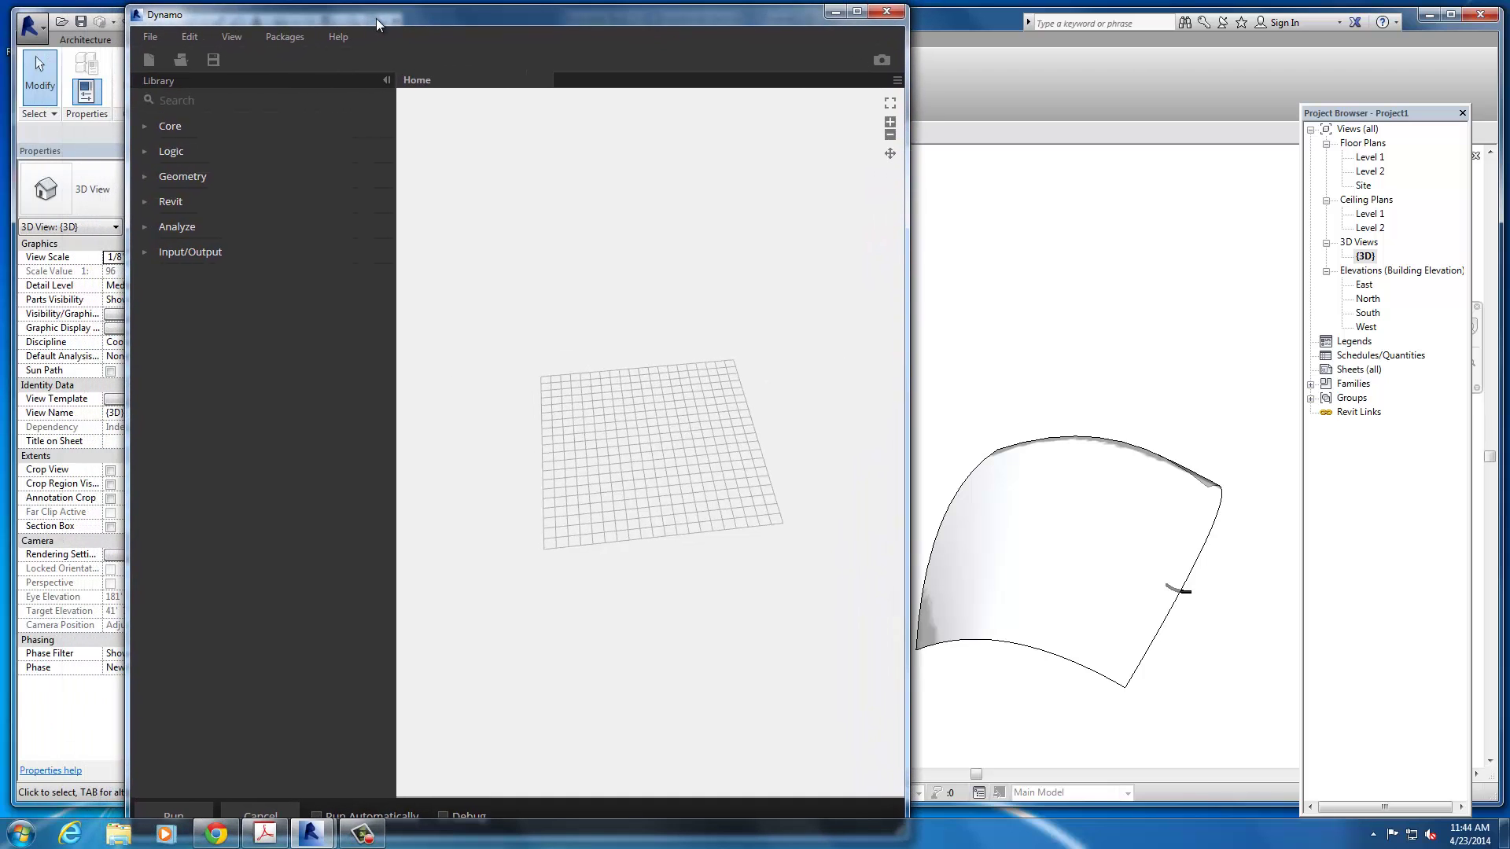
left_click_drag(913, 295, 1171, 318)
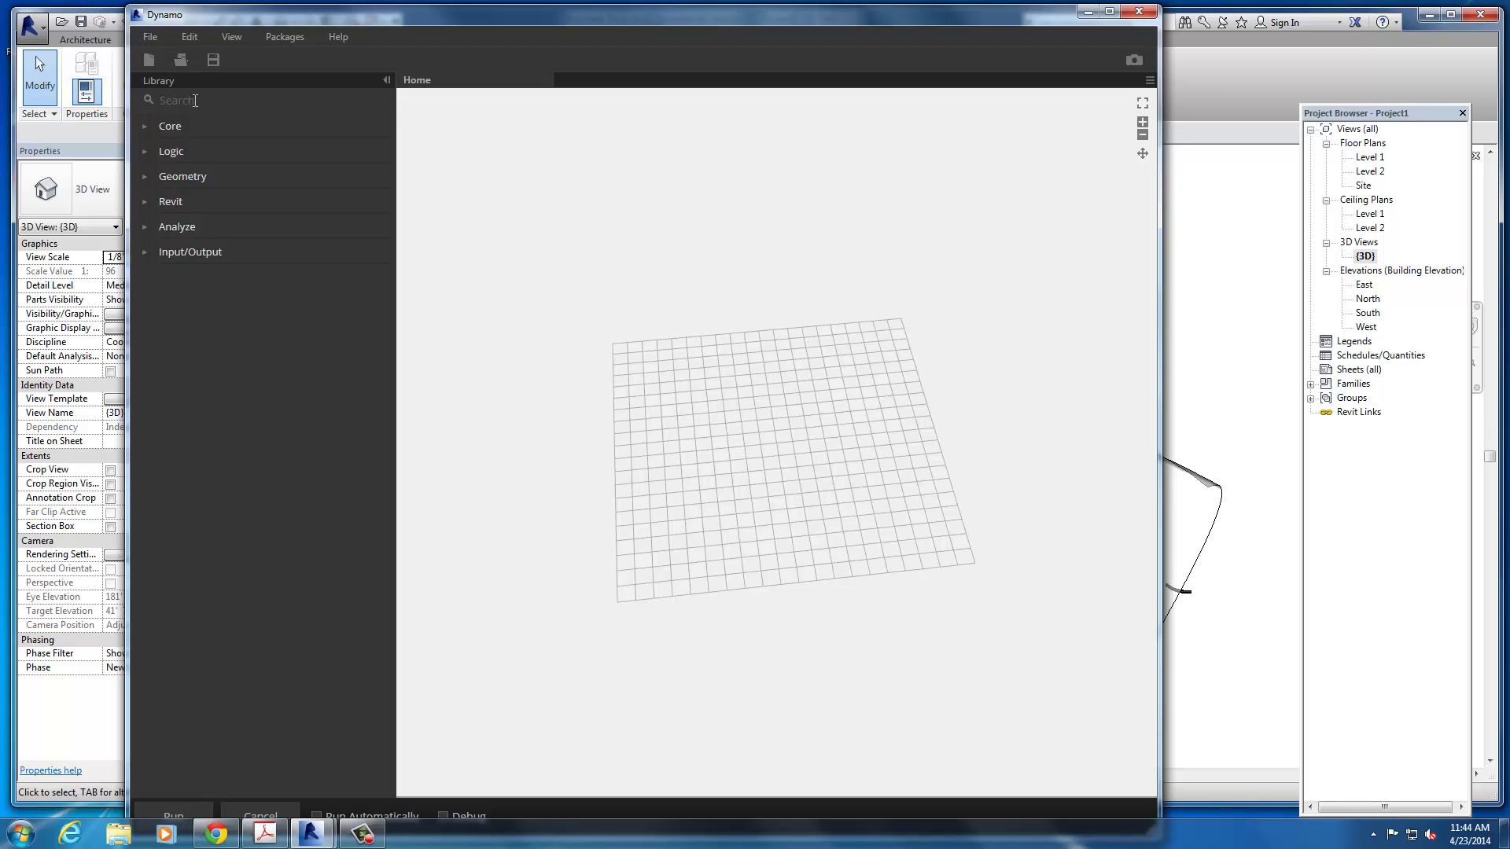
- Add a Select Face node to the Dynamo graph, move it clear of the background grid and try to start picking the surface
type("SELECT")
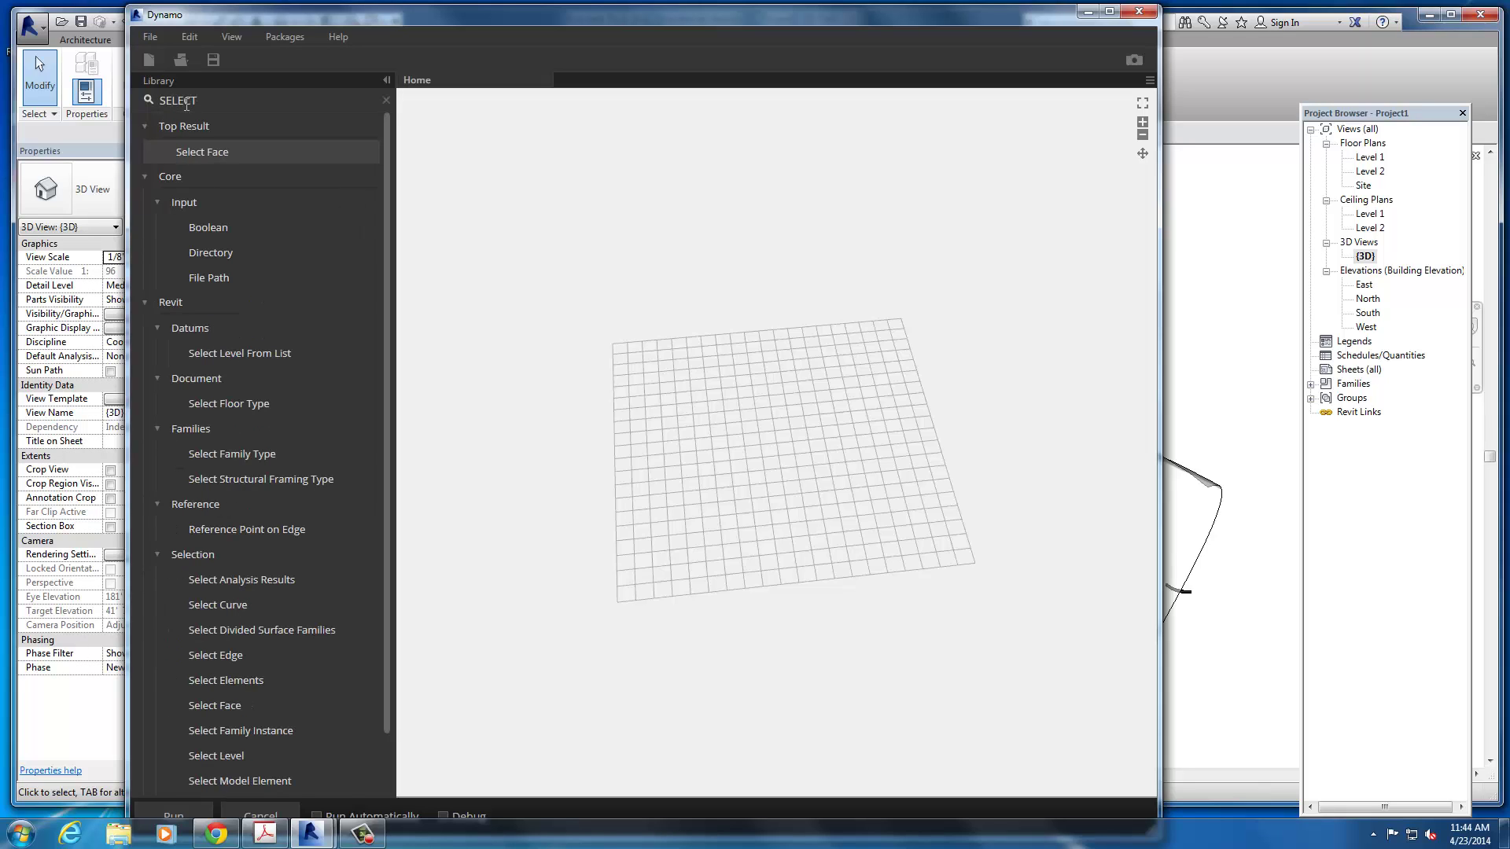
key("Return")
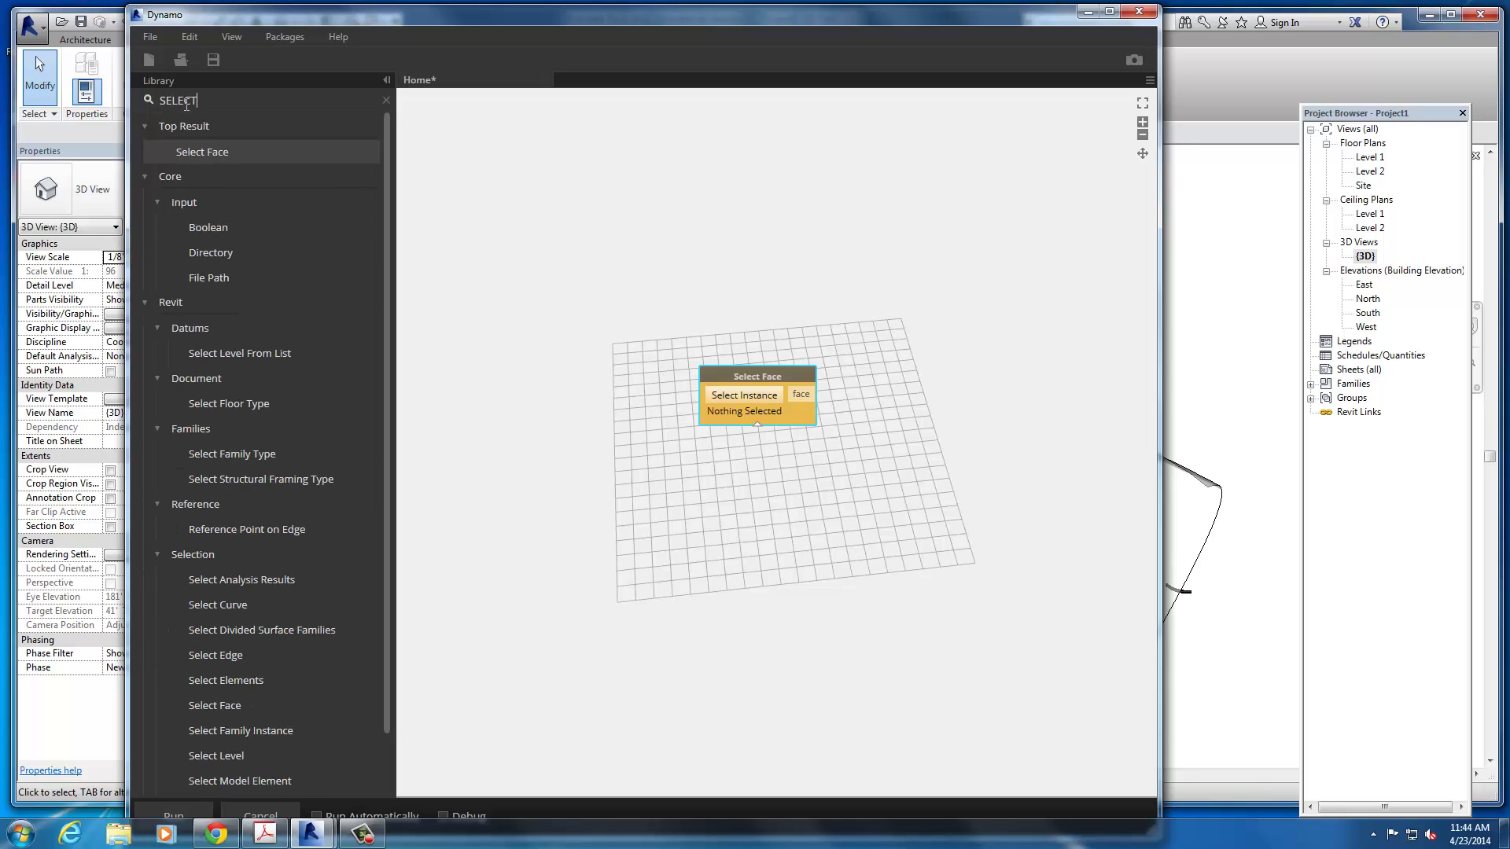
left_click_drag(739, 382, 602, 288)
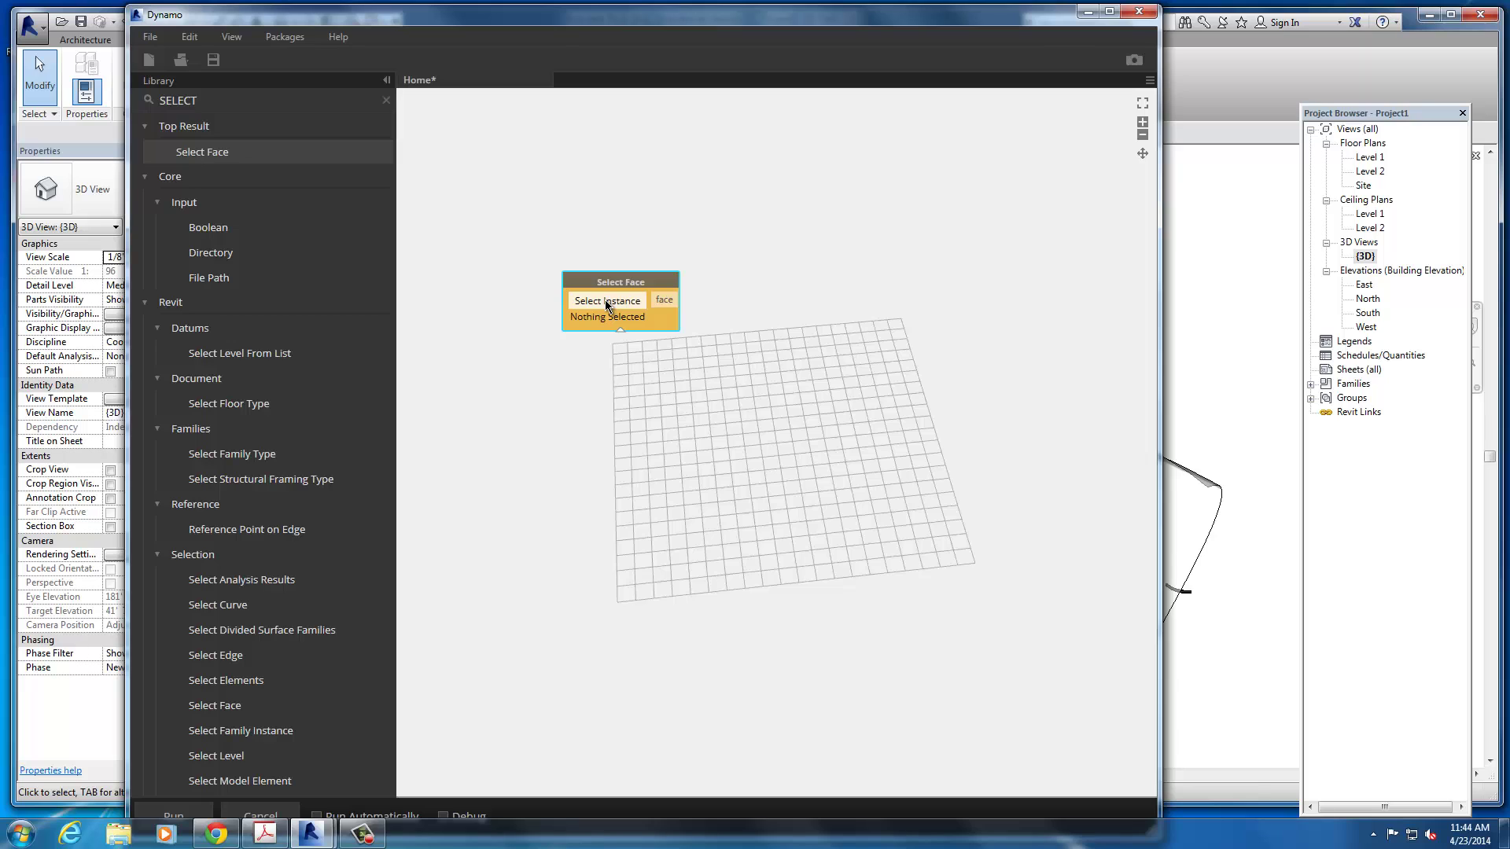
left_click(605, 300)
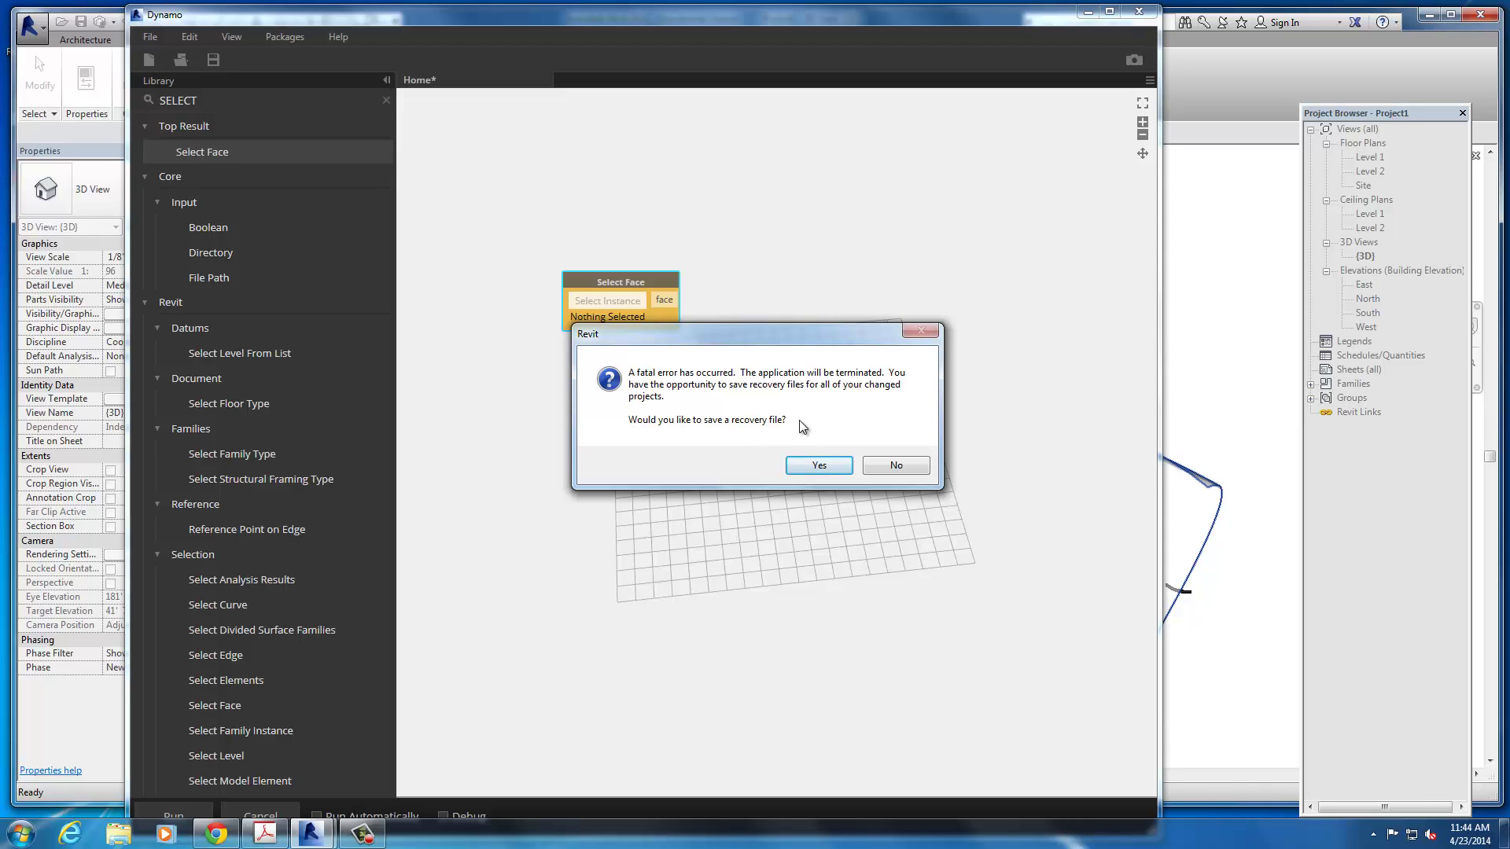
- Save the recovery file as Project1(Recovery) in Downloads and dismiss the Revit 2014 error report without sending it
left_click(818, 467)
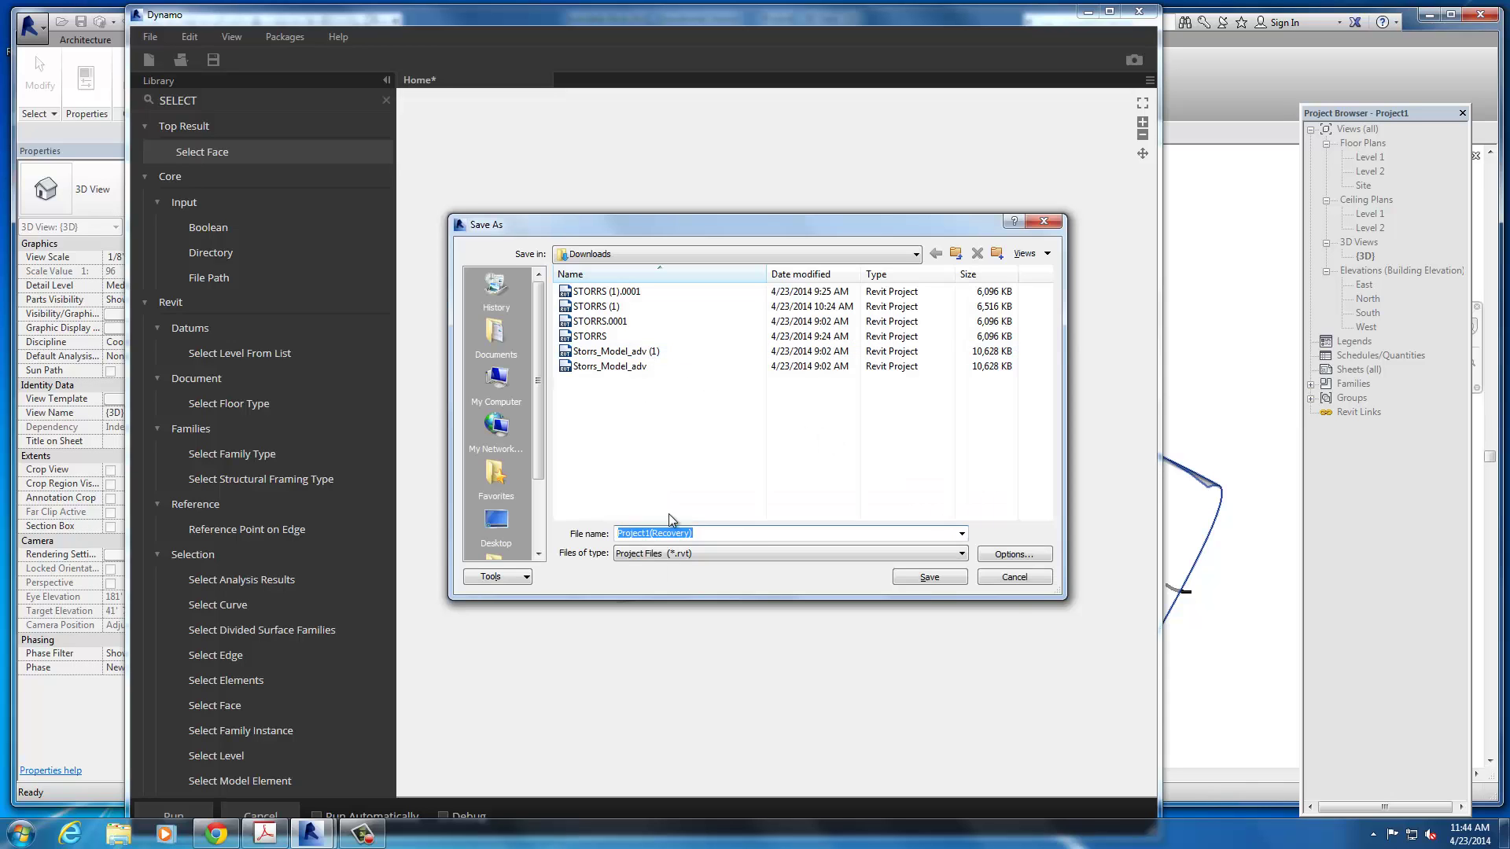
left_click(949, 586)
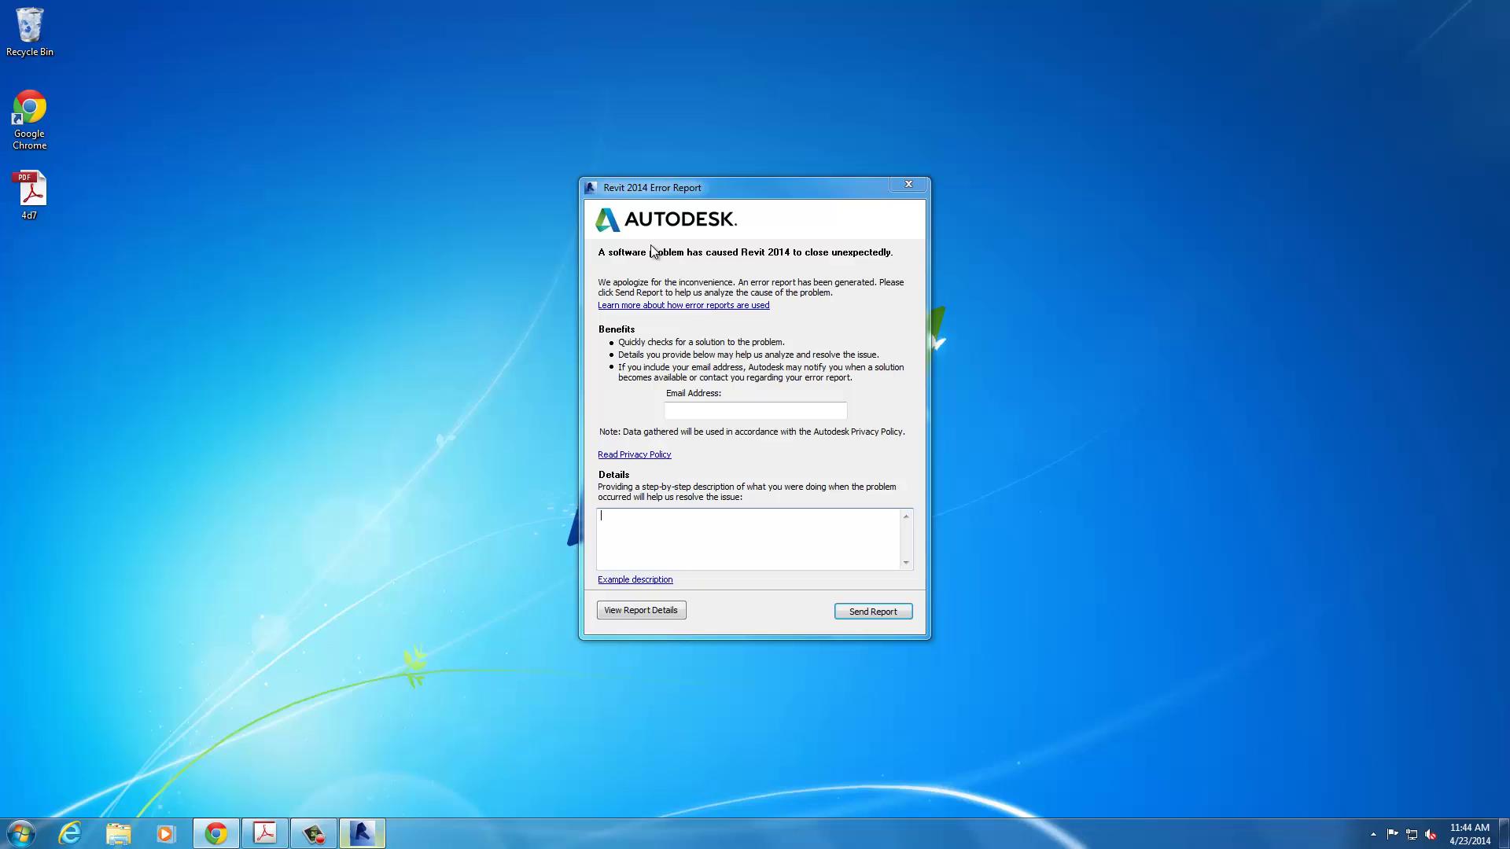
left_click(909, 184)
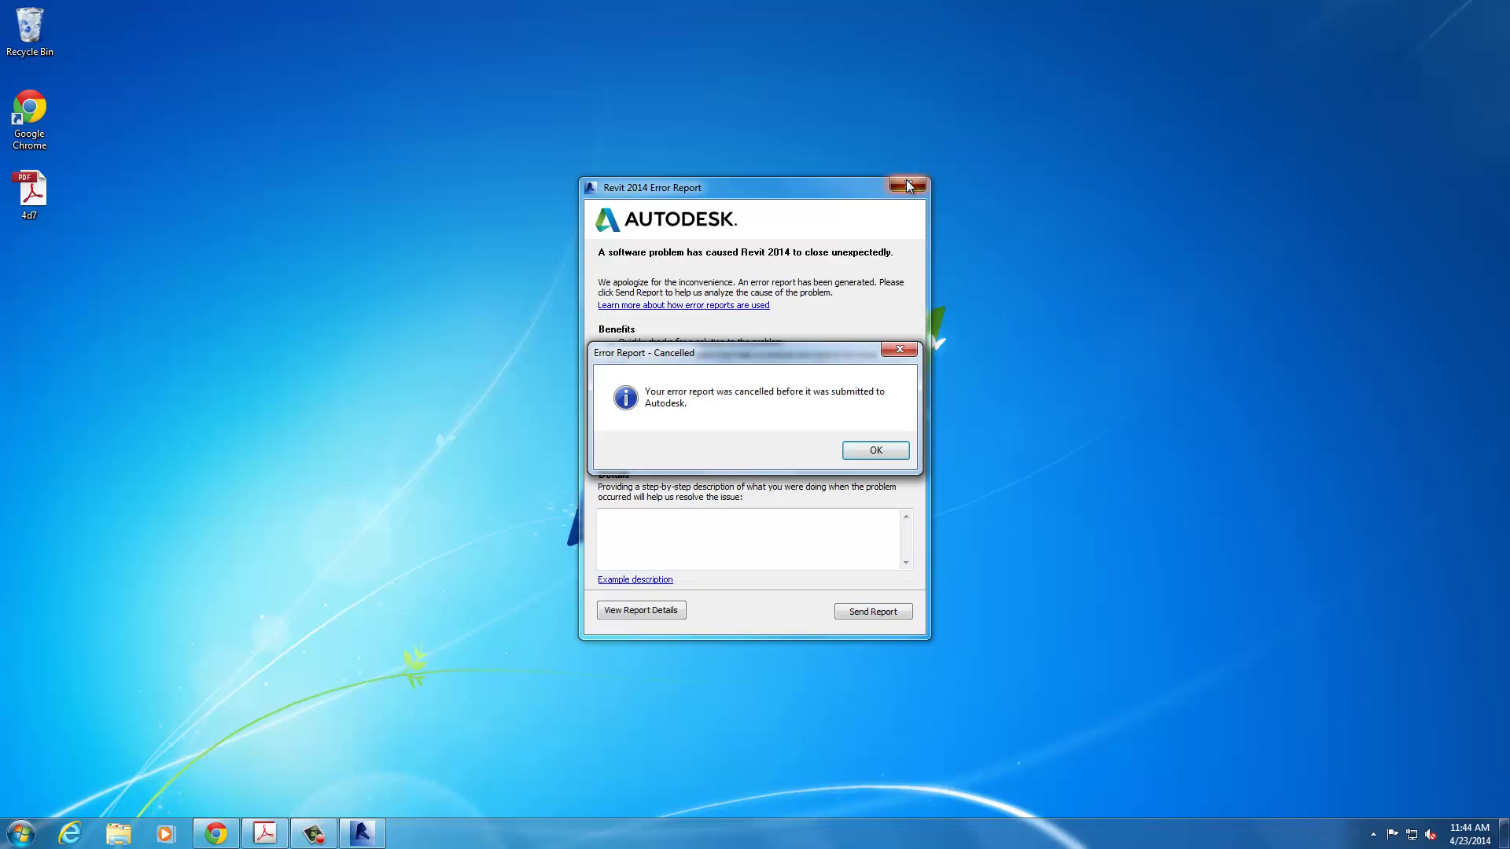
left_click(879, 447)
- Restart Revit 2014, open the recent project Project1(Recovery) and show its {3D} view
left_click(20, 833)
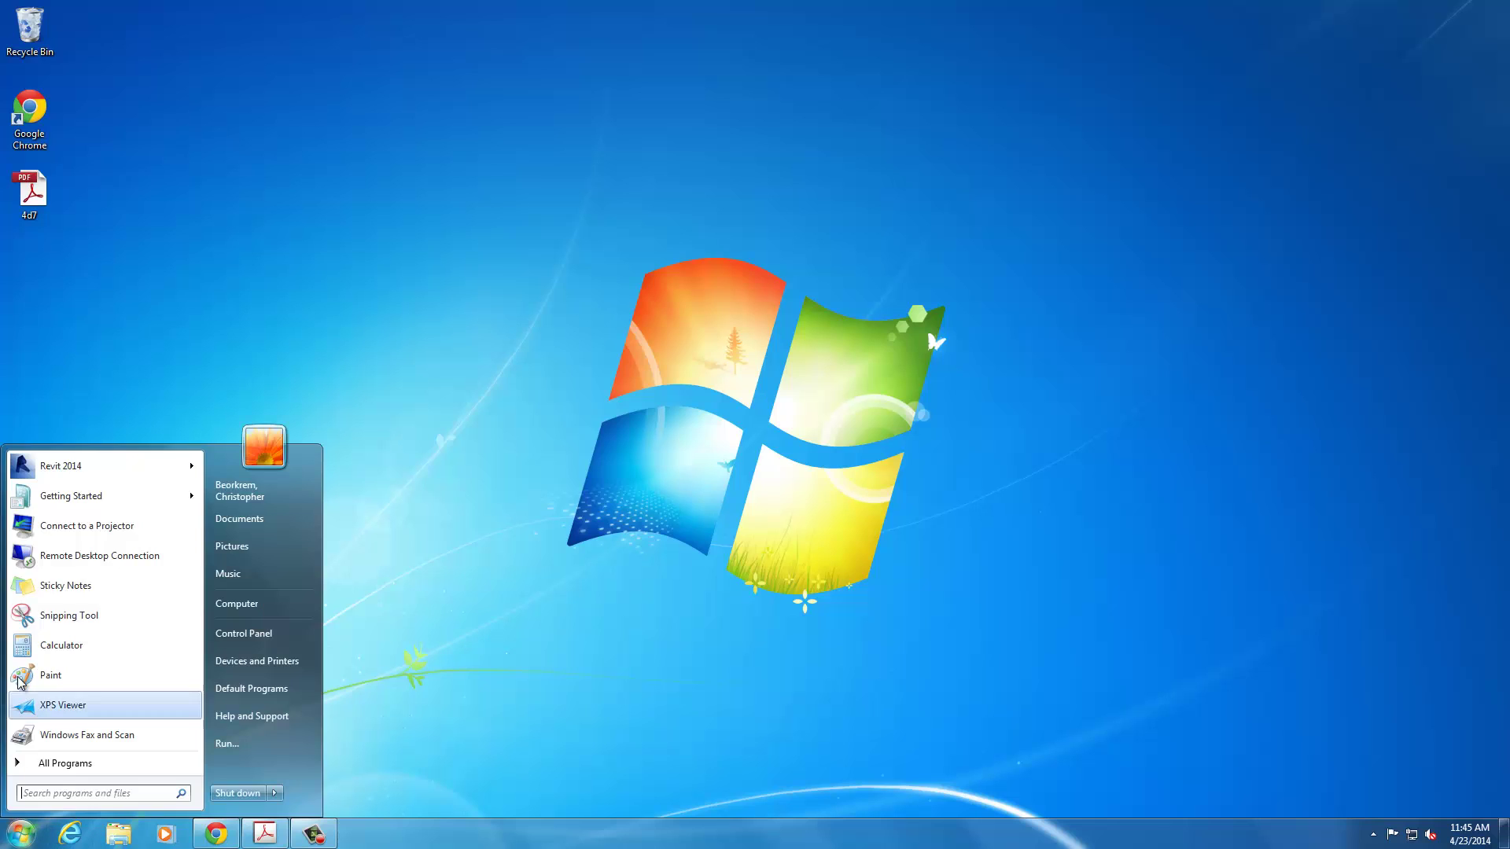
left_click(62, 466)
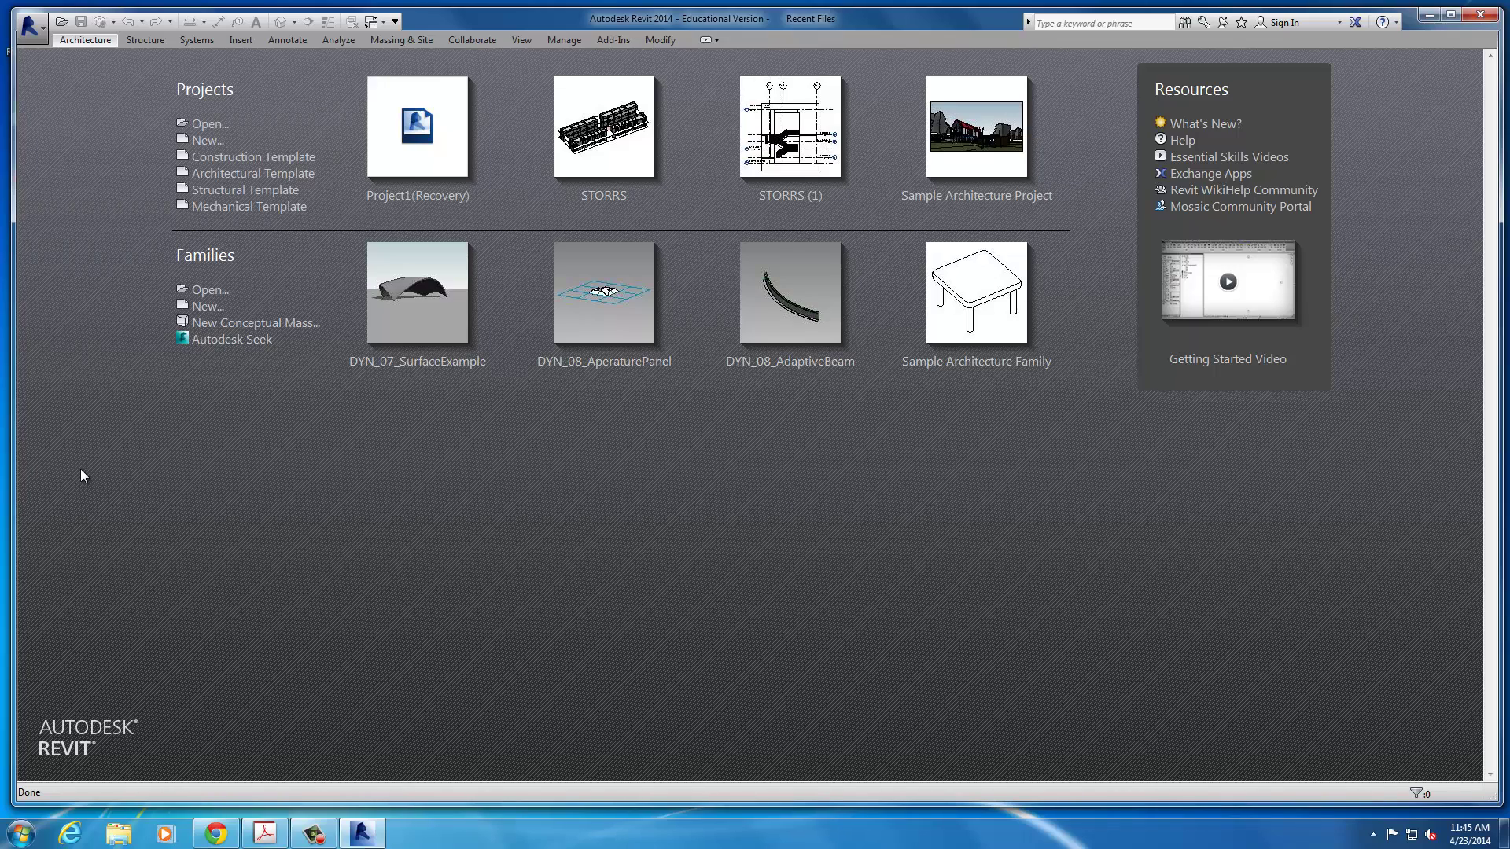
left_click(416, 110)
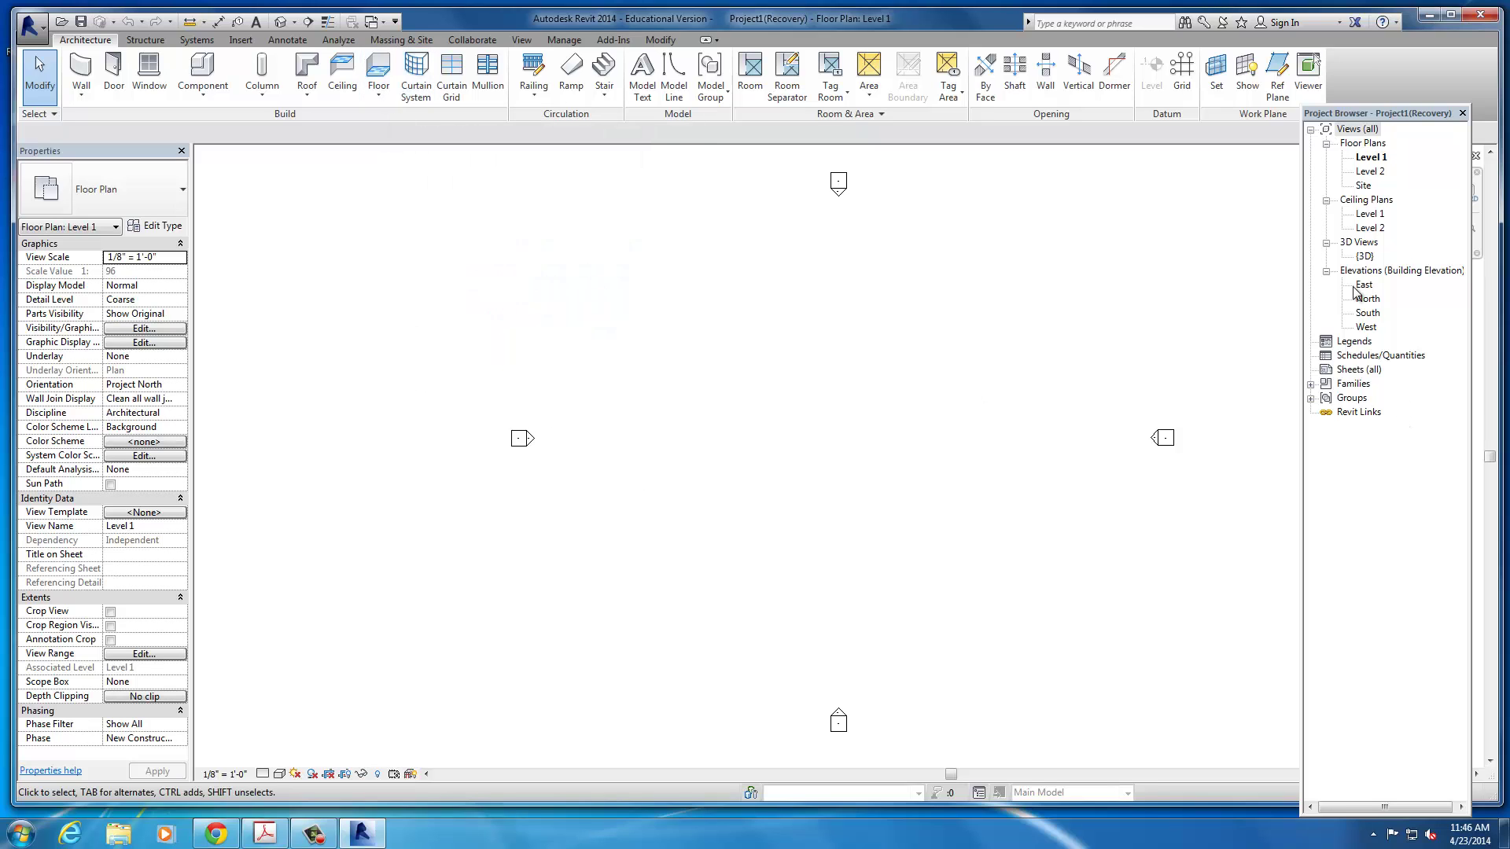
double_click(1364, 257)
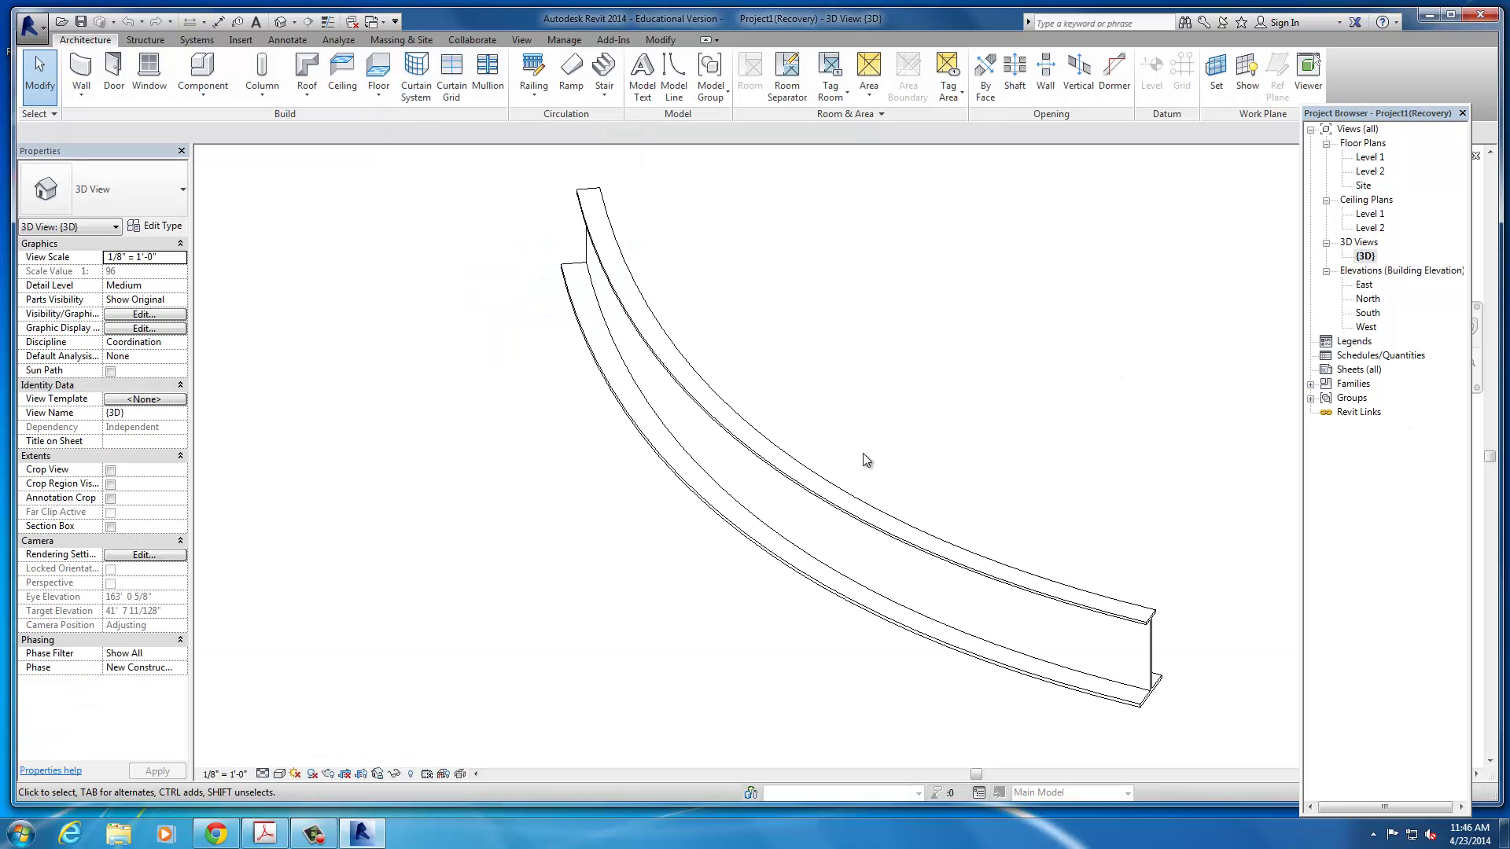
- Try to place a DYN_07_SurfaceExample component on Level 1 near the beam in the 3D view and dismiss the warning
scroll(862, 453, "down", 2)
scroll(862, 453, "down", 2)
middle_click_drag(718, 567, 671, 532)
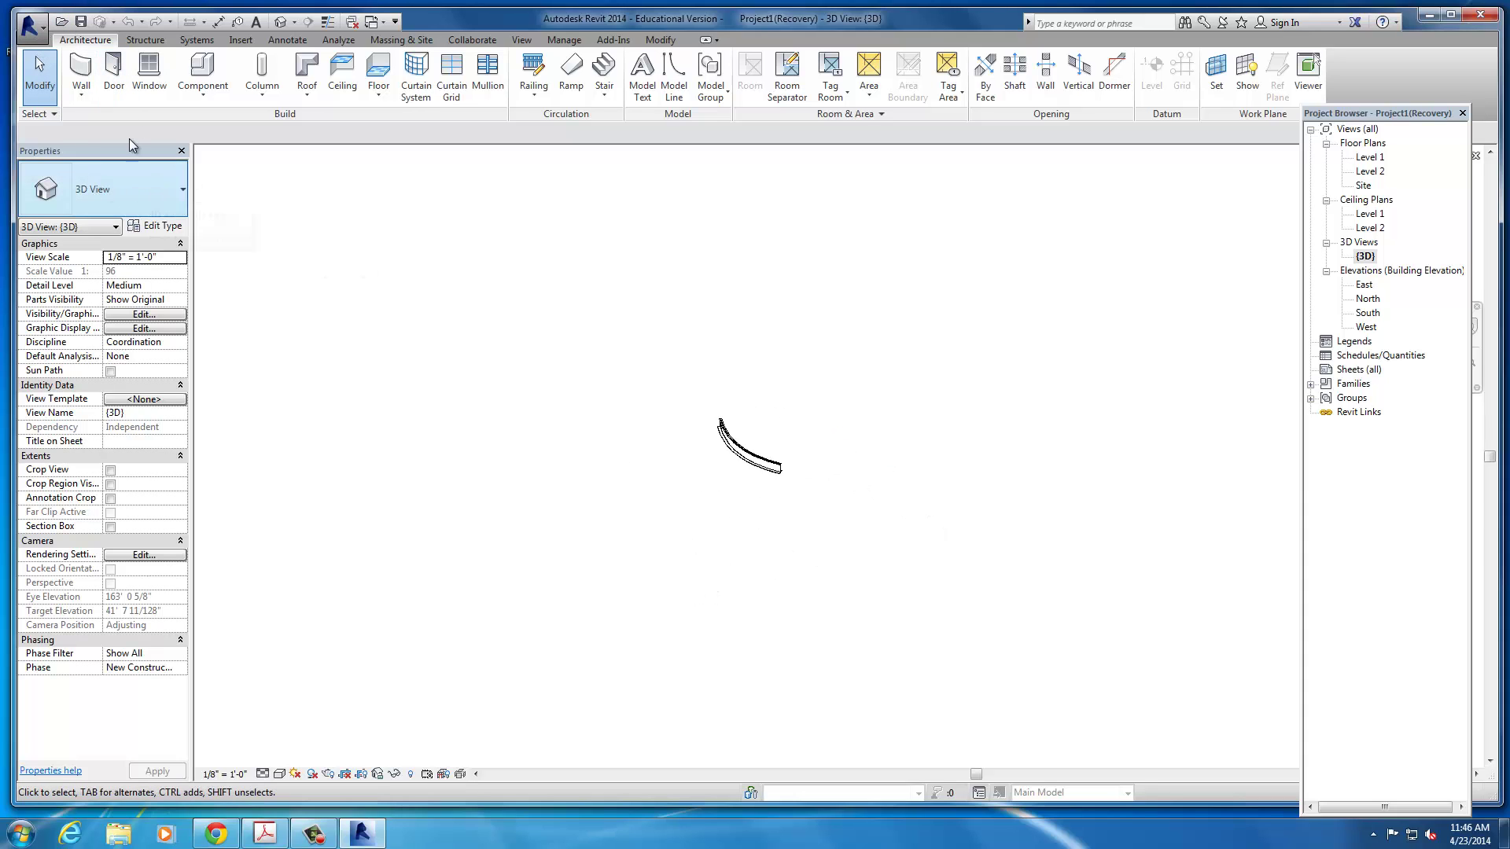
left_click(232, 67)
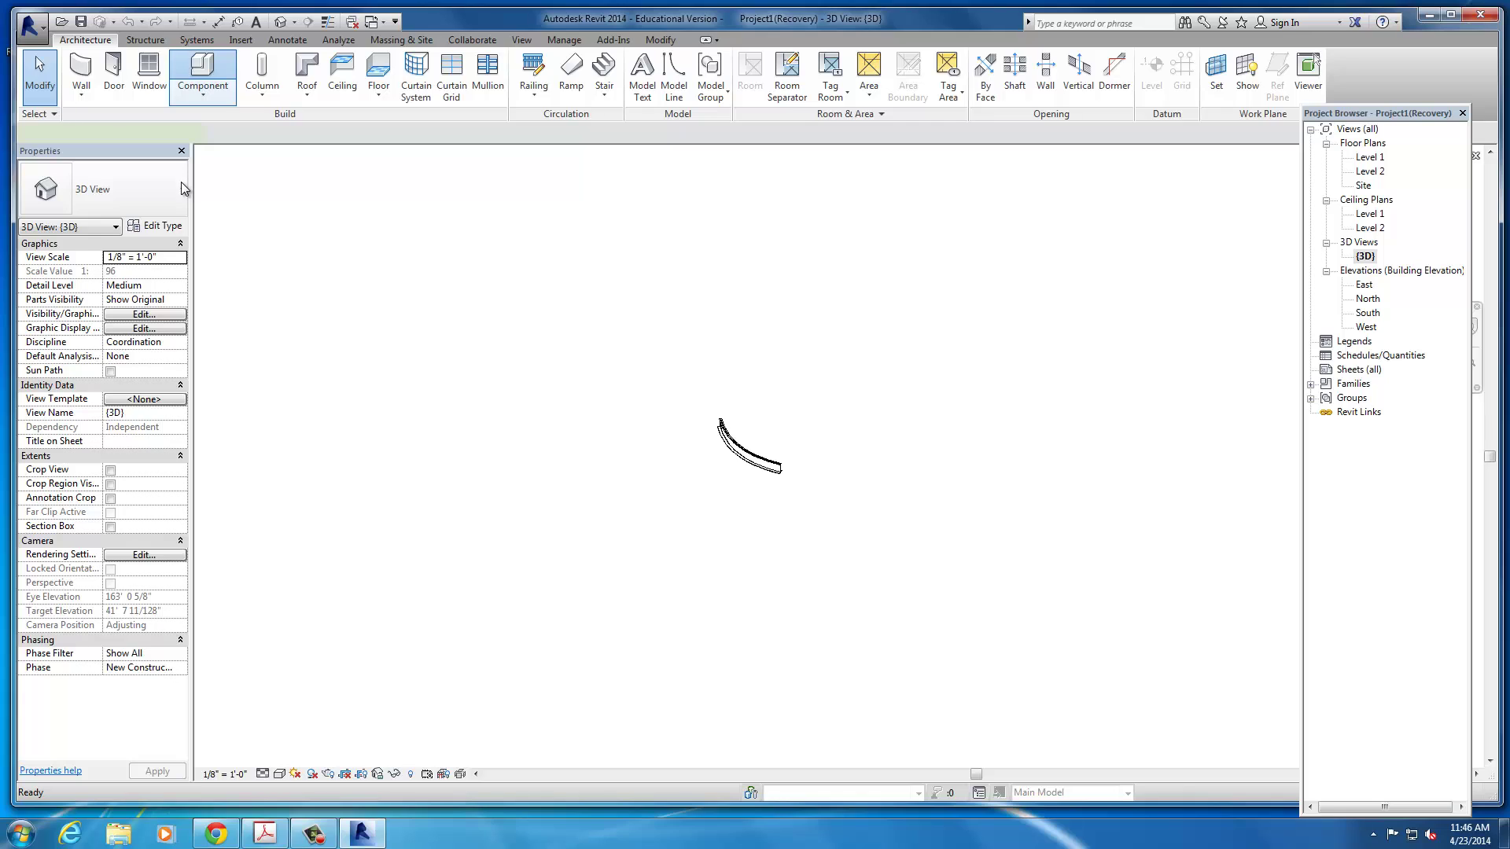
left_click(180, 190)
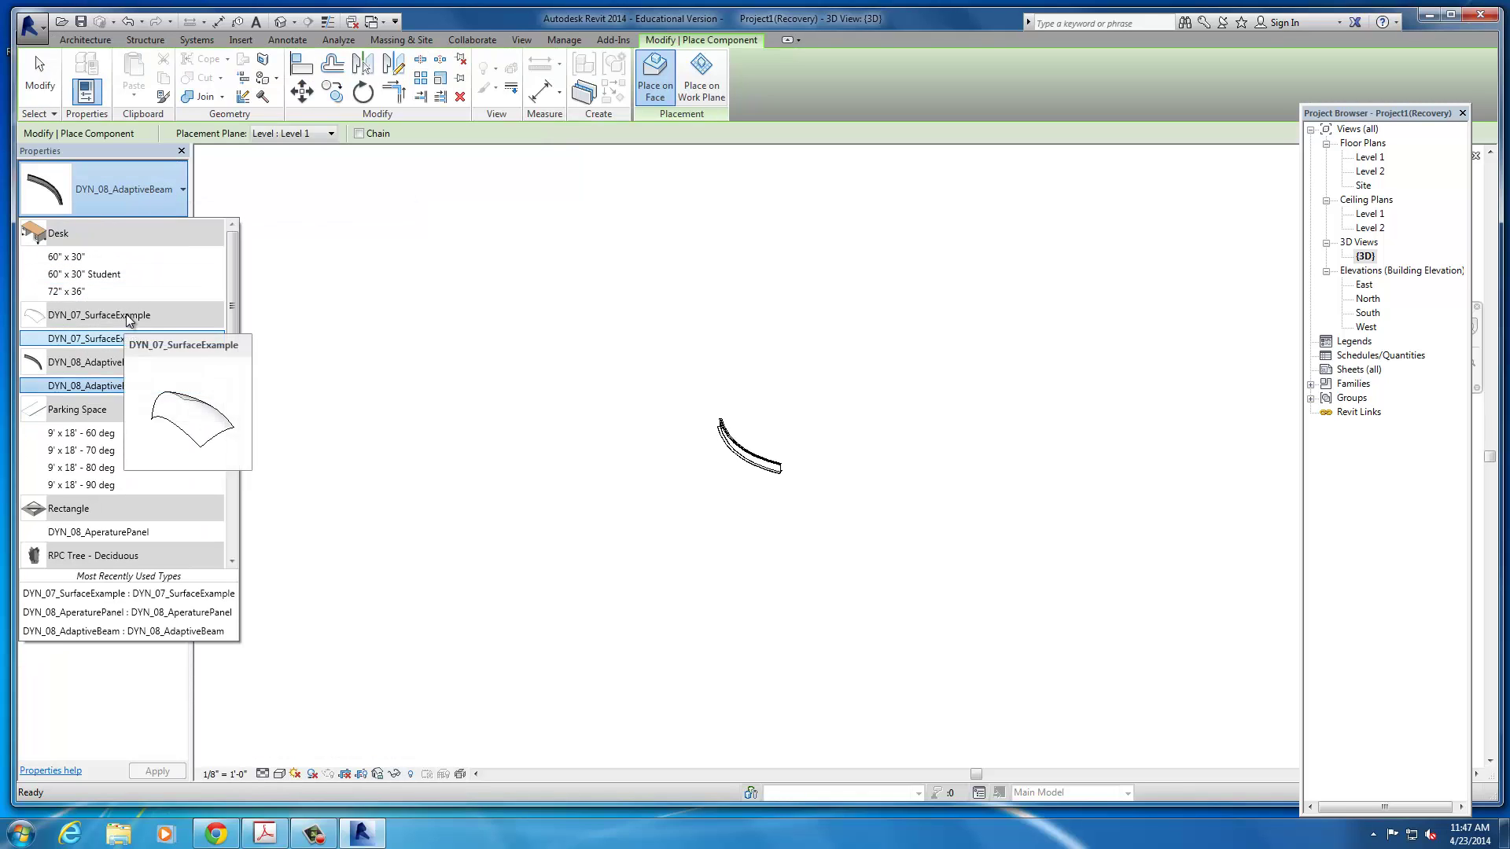
left_click(162, 339)
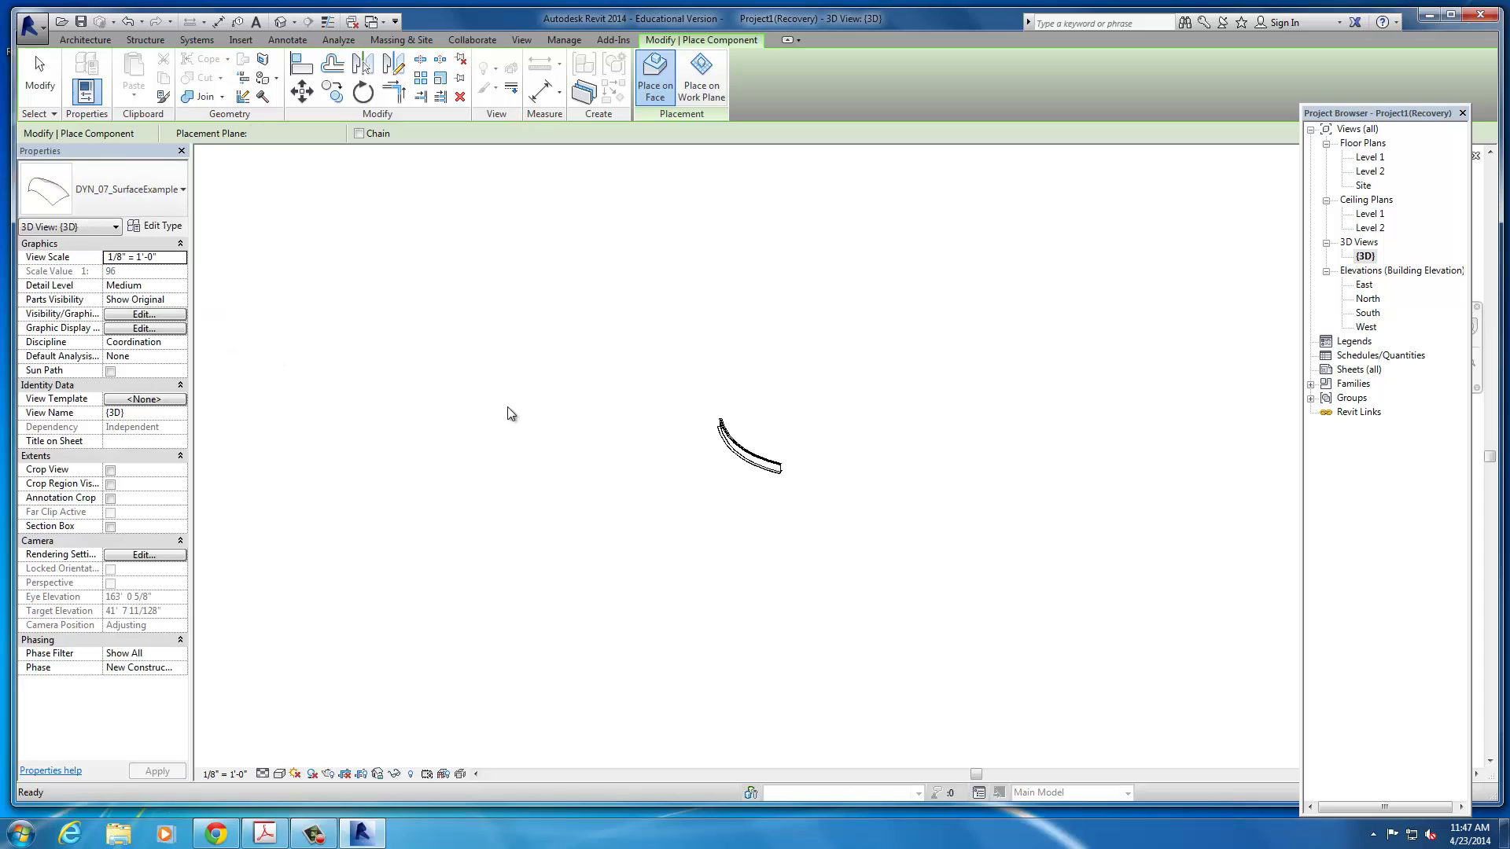
left_click(590, 439)
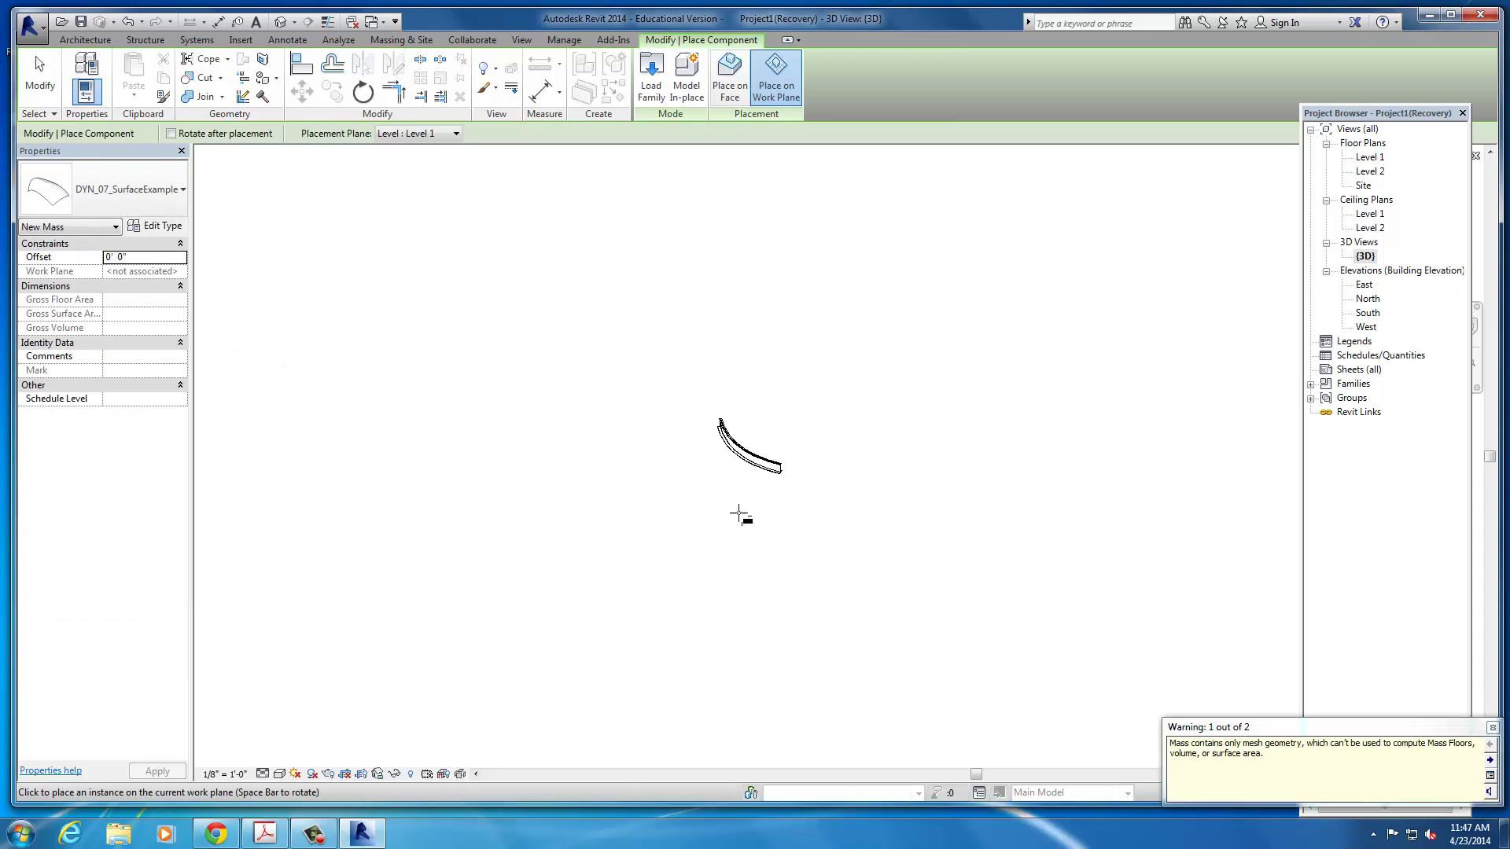
scroll(893, 556, "down", 4)
left_click(1492, 730)
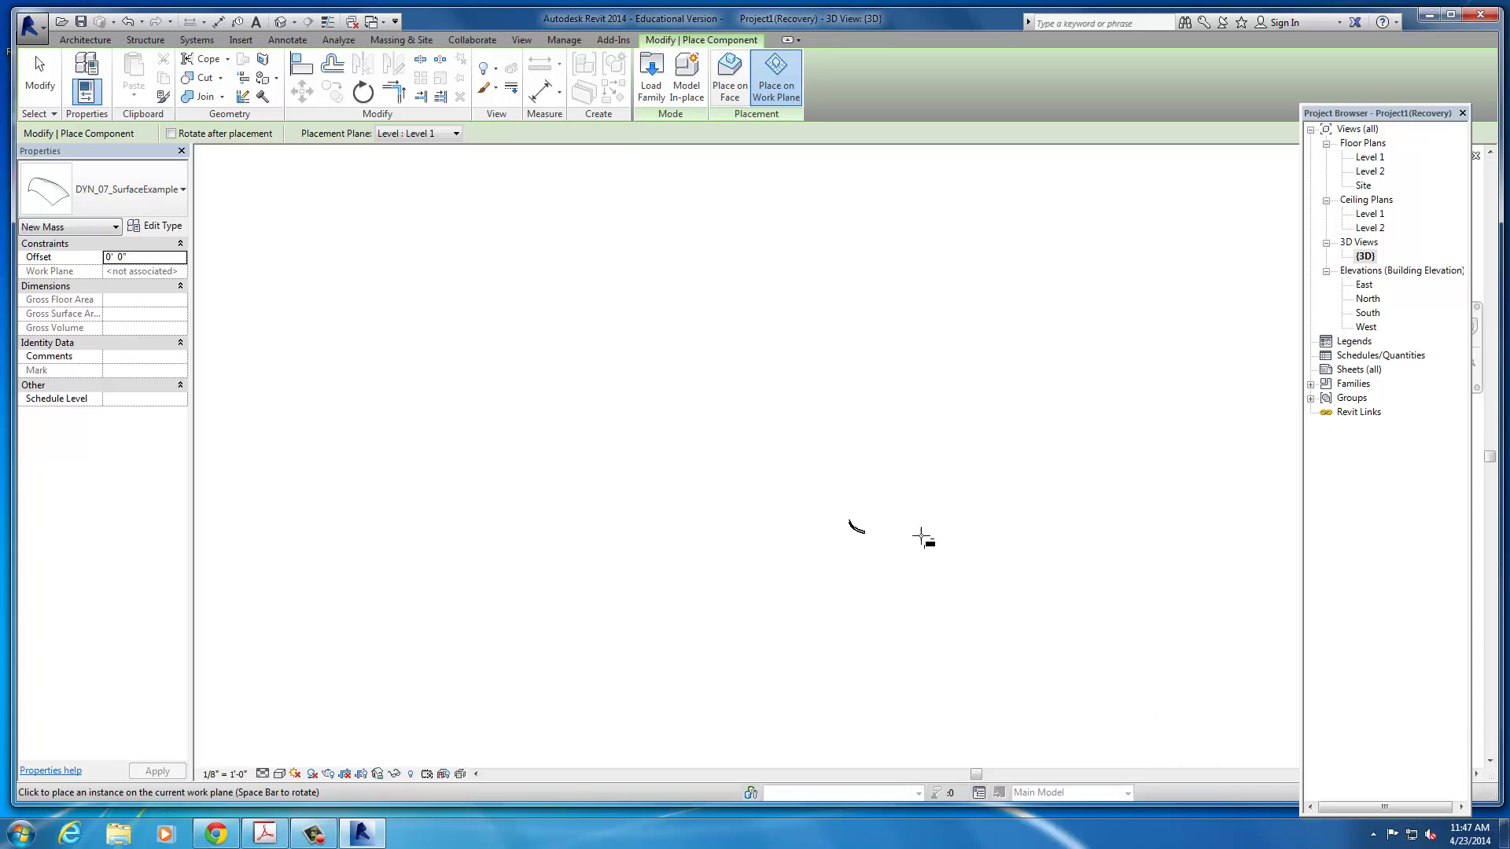
- Try again to place a DYN_07_SurfaceExample instance beside the beam and dismiss the mesh geometry warning
scroll(716, 519, "down", 5)
scroll(712, 560, "up", 4)
middle_click_drag(1028, 613, 927, 523, "shift")
left_click(157, 189)
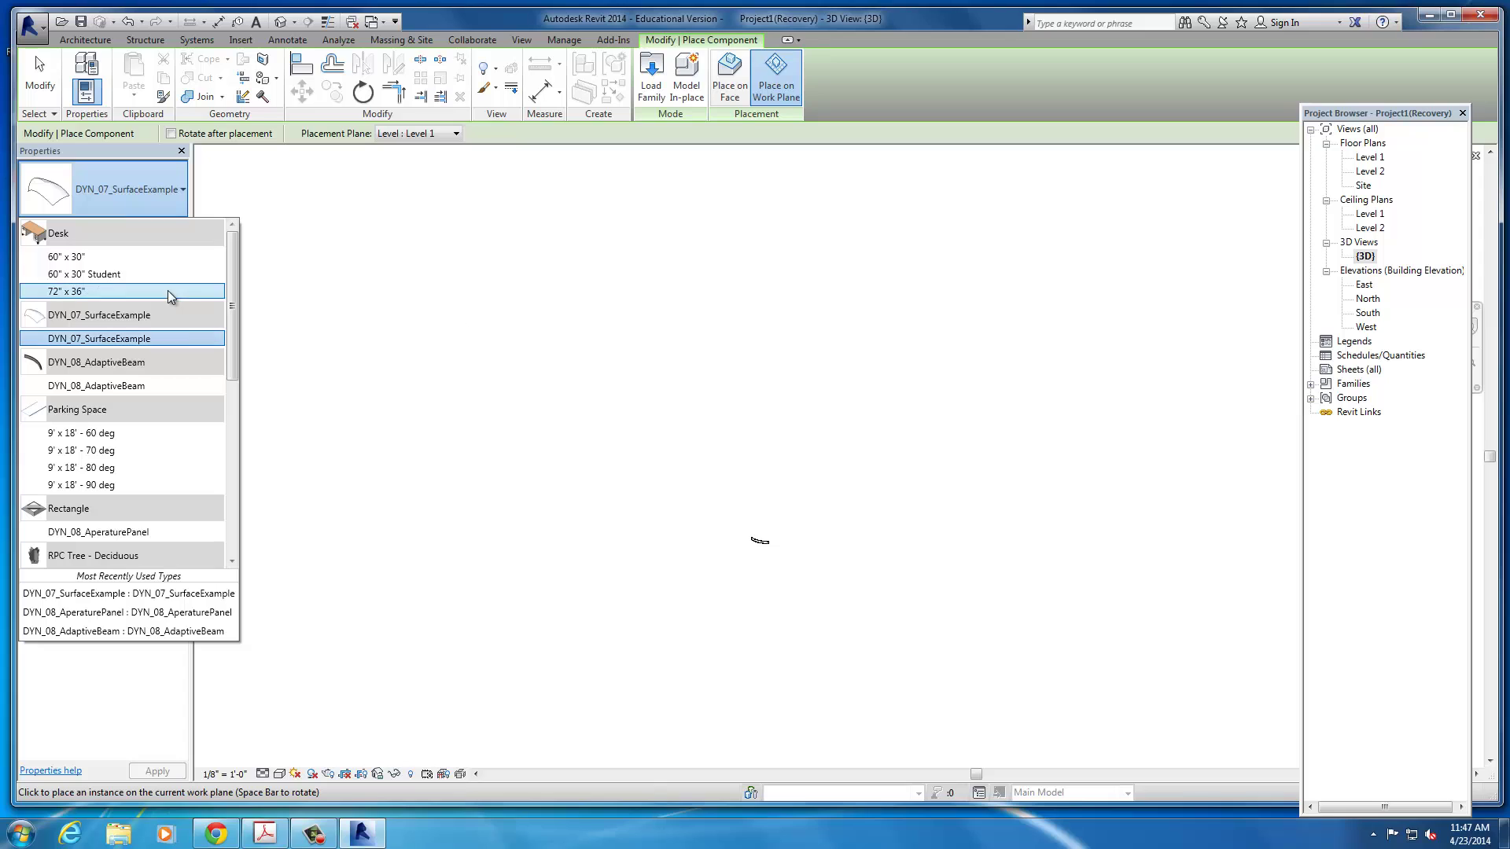
left_click(180, 339)
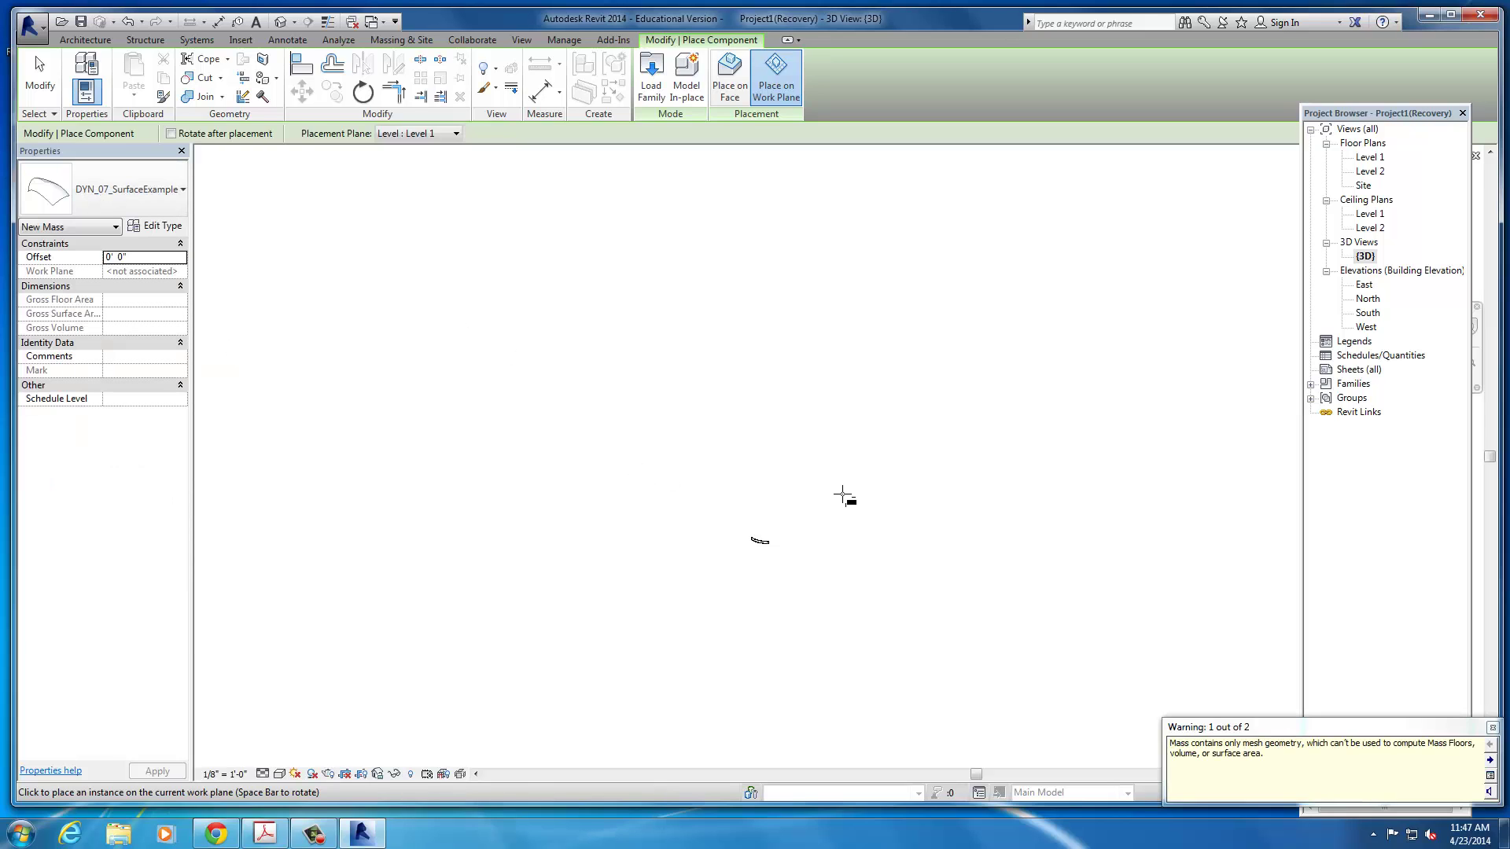
left_click(1492, 728)
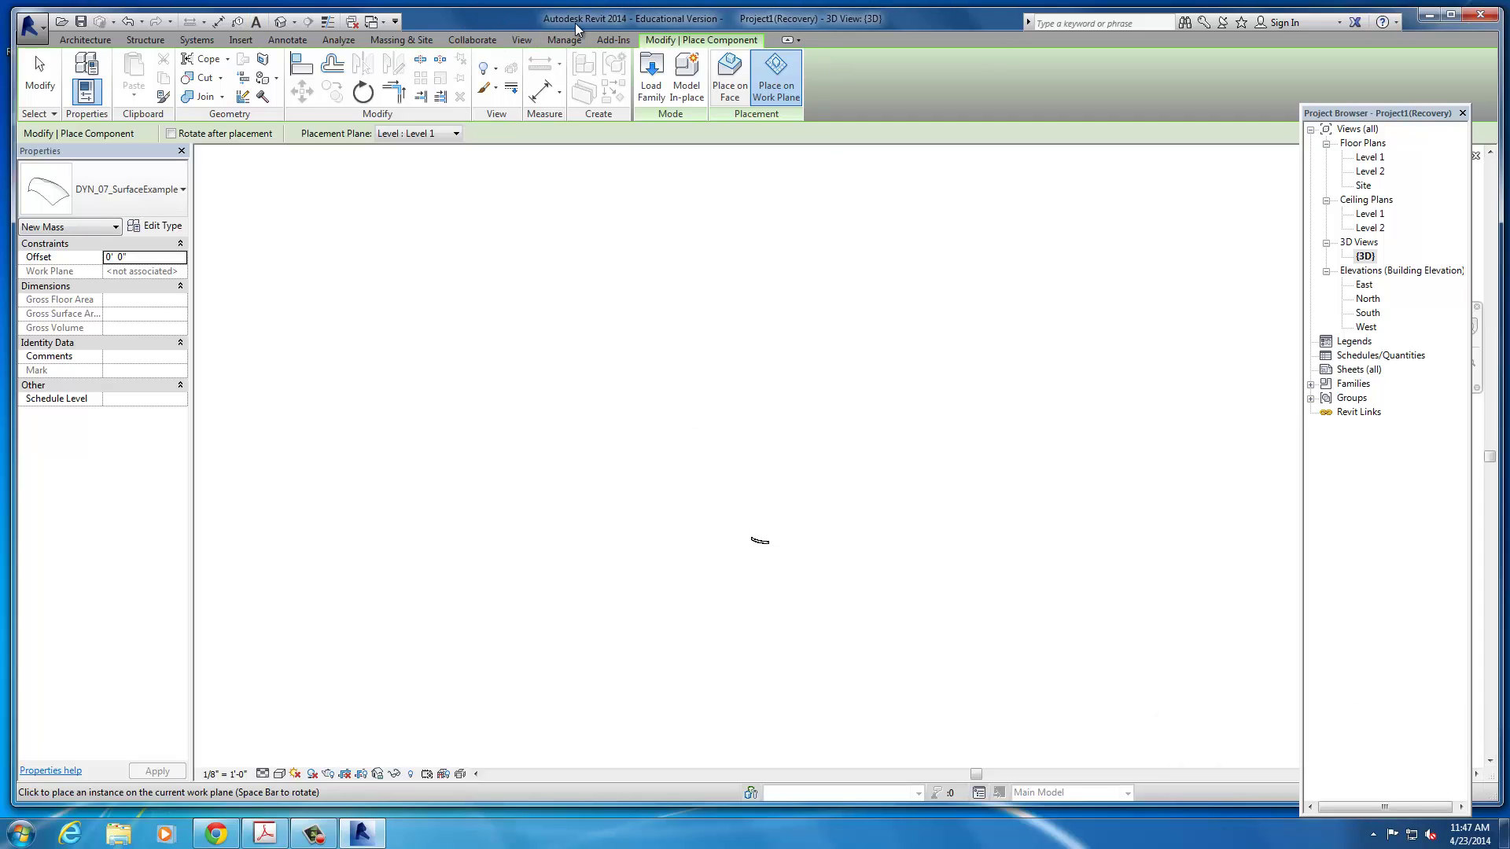
- Turn on Show Mass Form and Floors for the conceptual masses and exit component placement
left_click(431, 45)
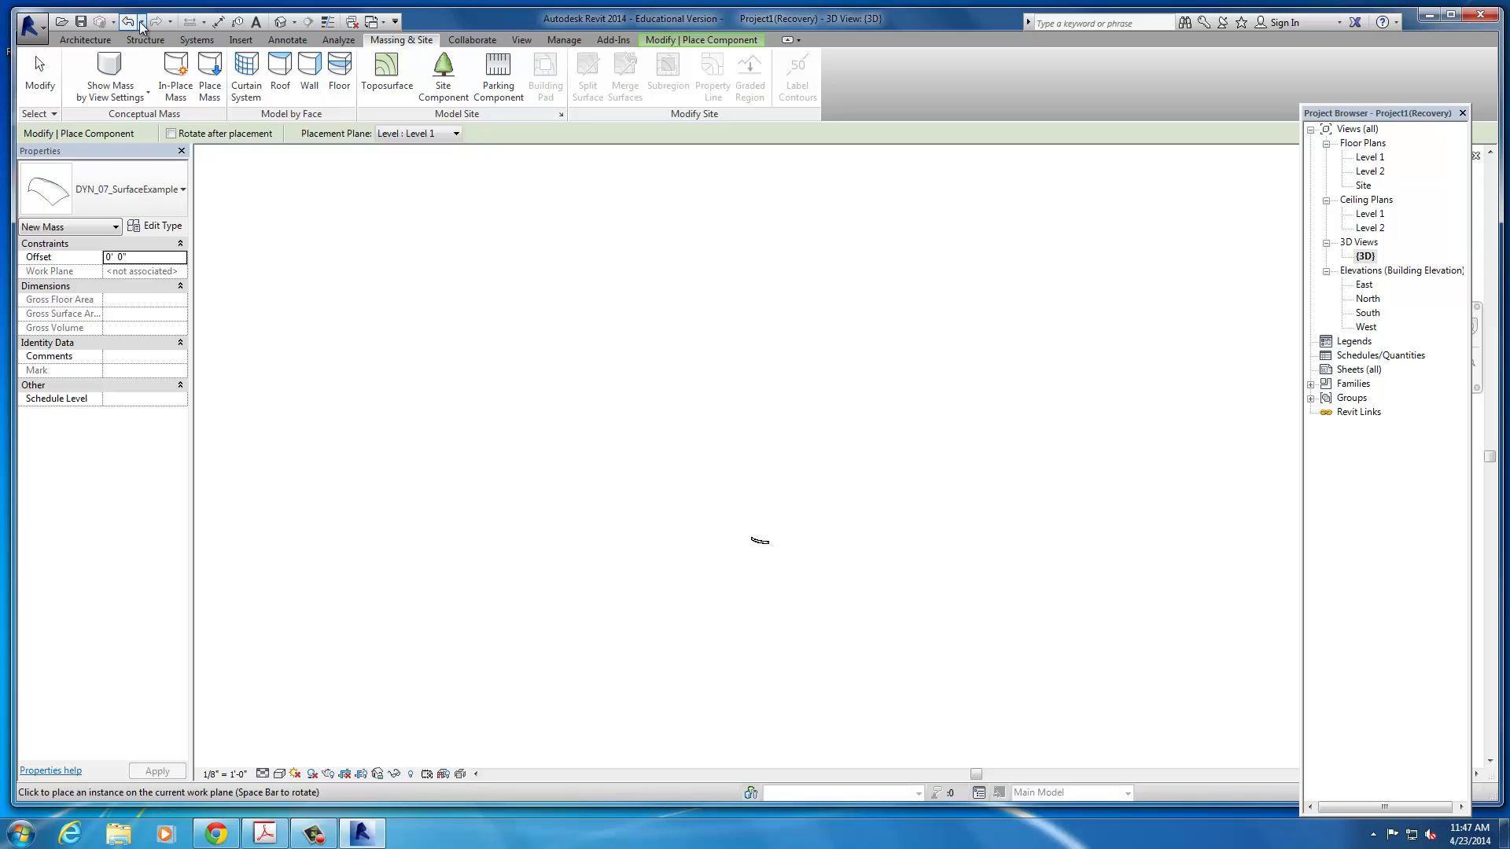
left_click(112, 92)
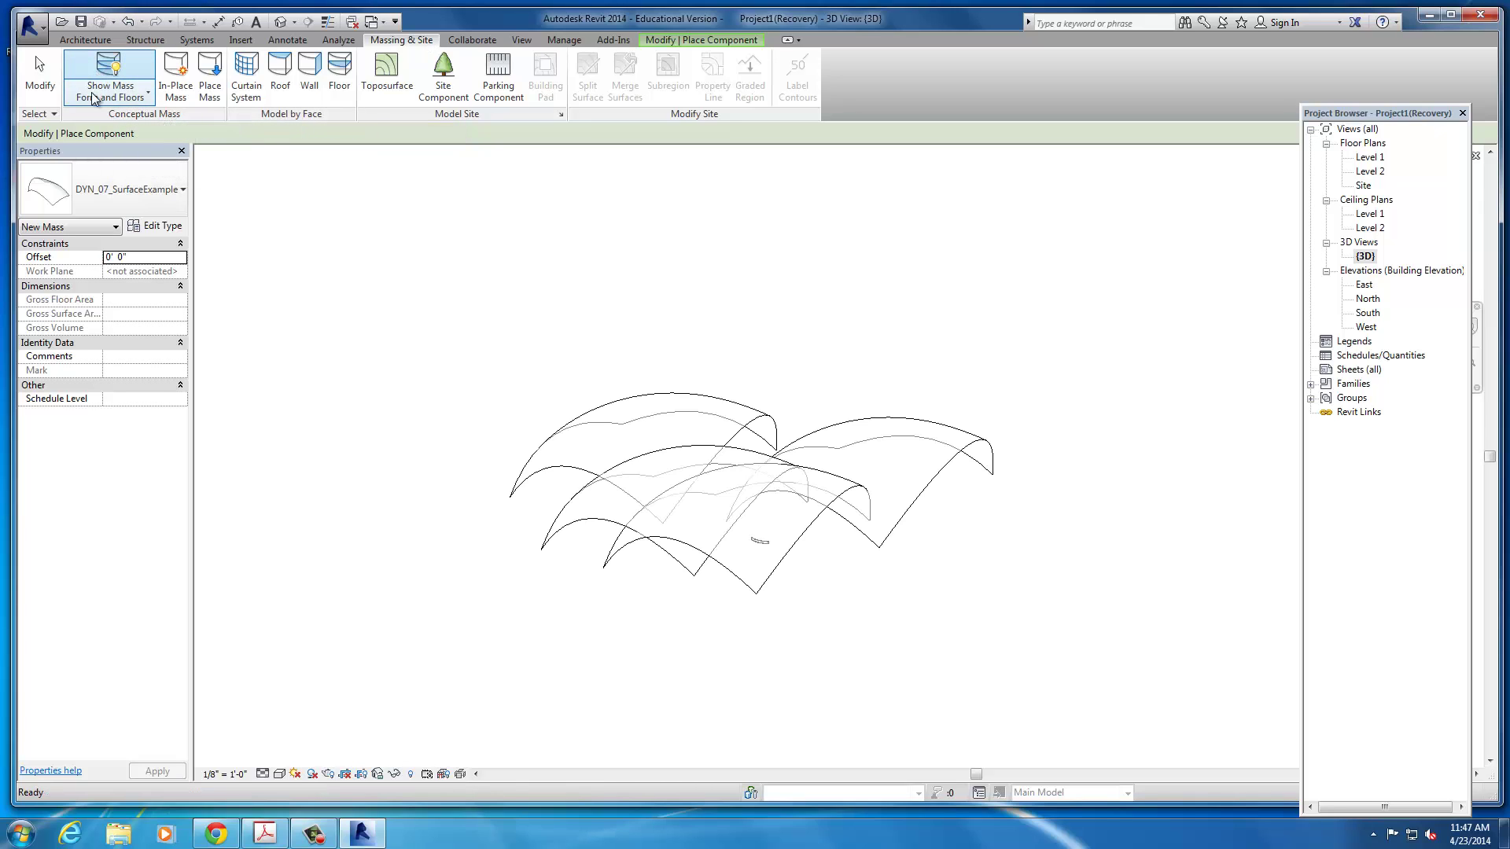
key("Escape")
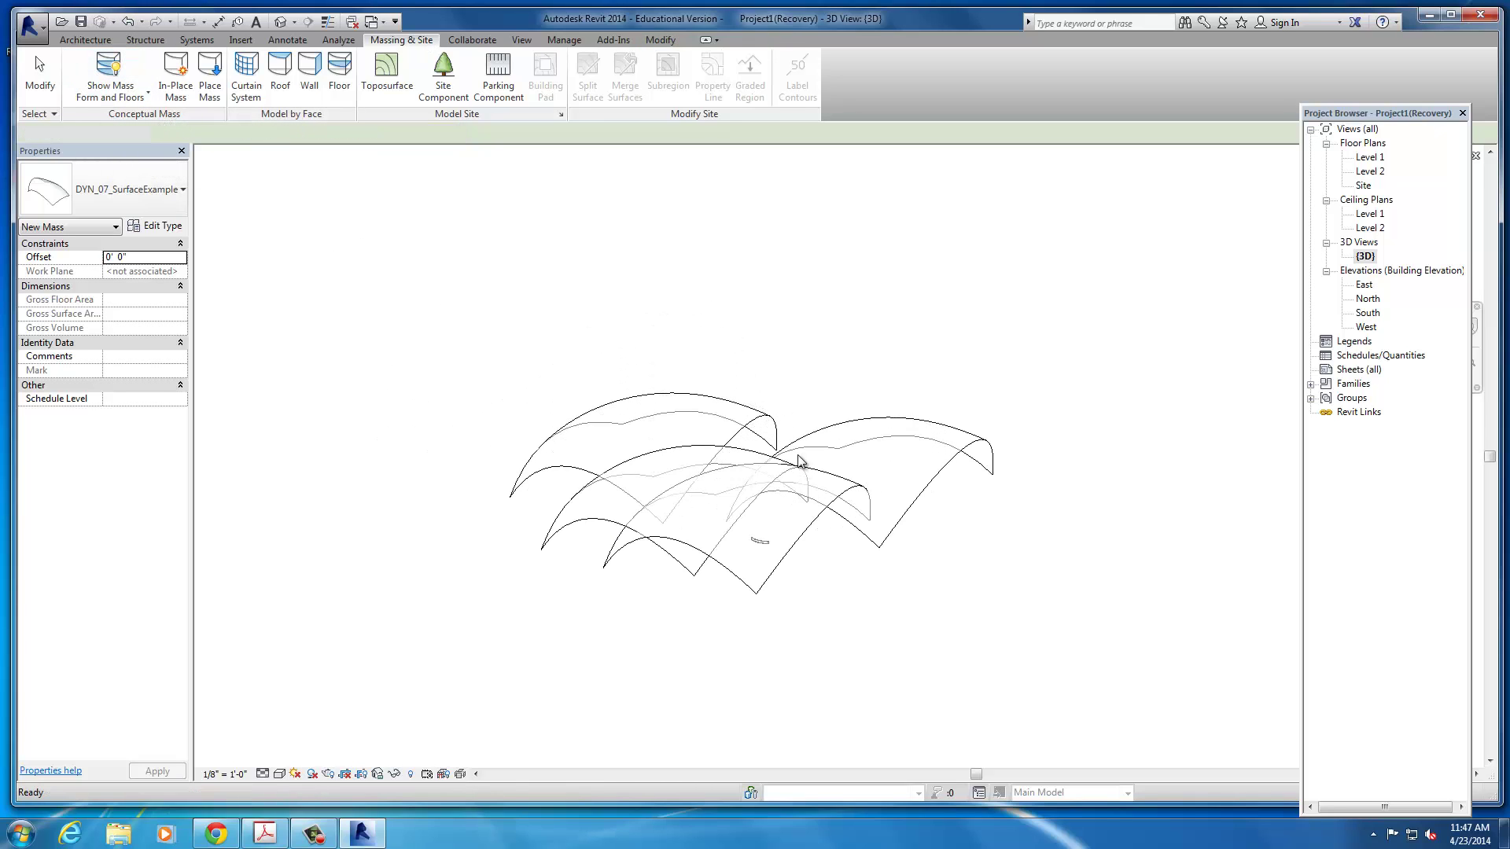
- Delete the extra DYN_07_SurfaceExample masses, keeping only the one behind the beam
left_click(926, 434)
key("Delete")
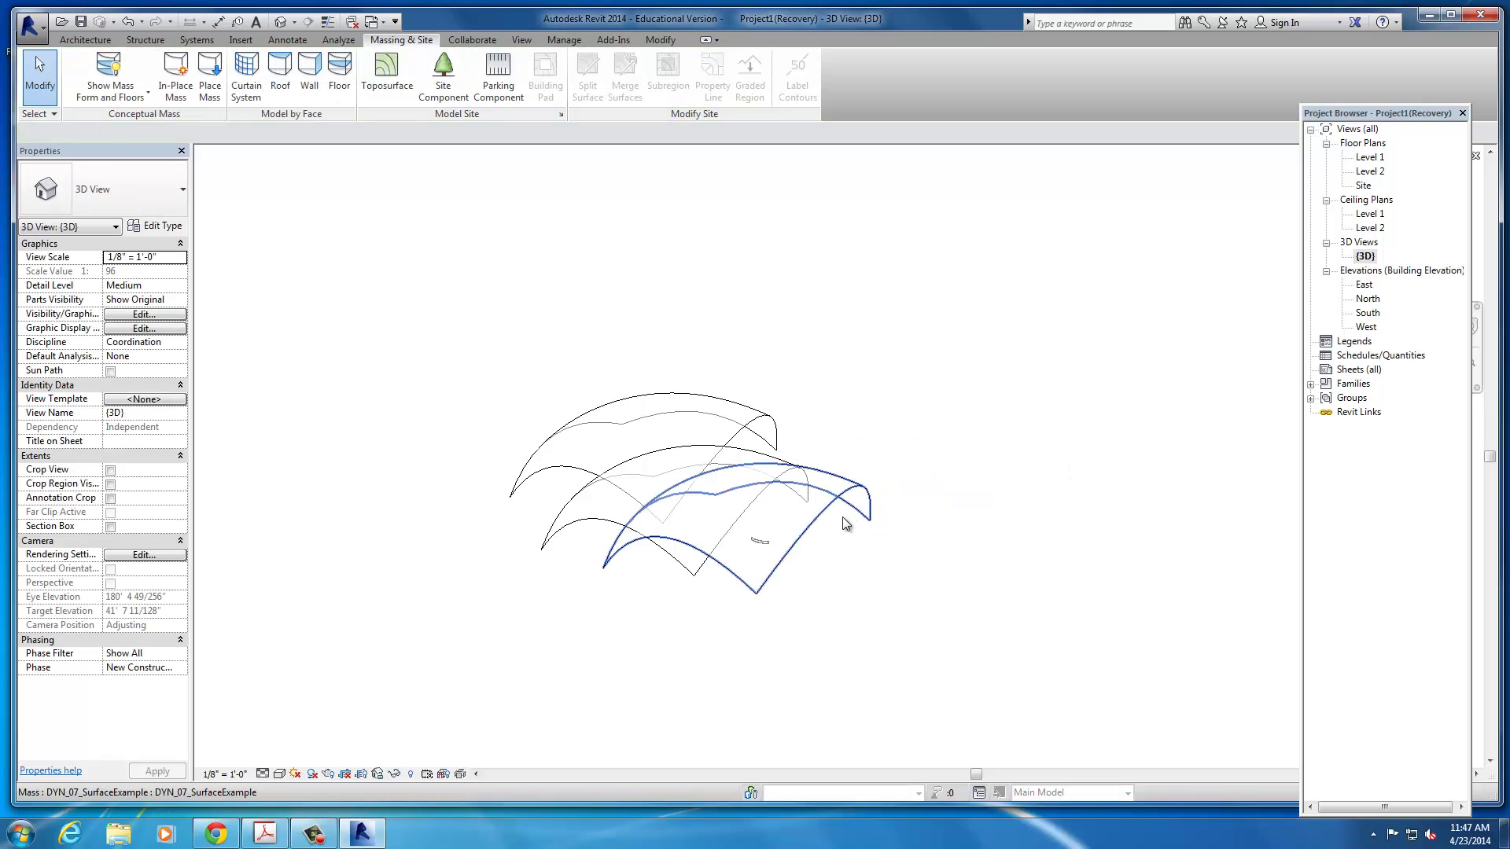
left_click(798, 479)
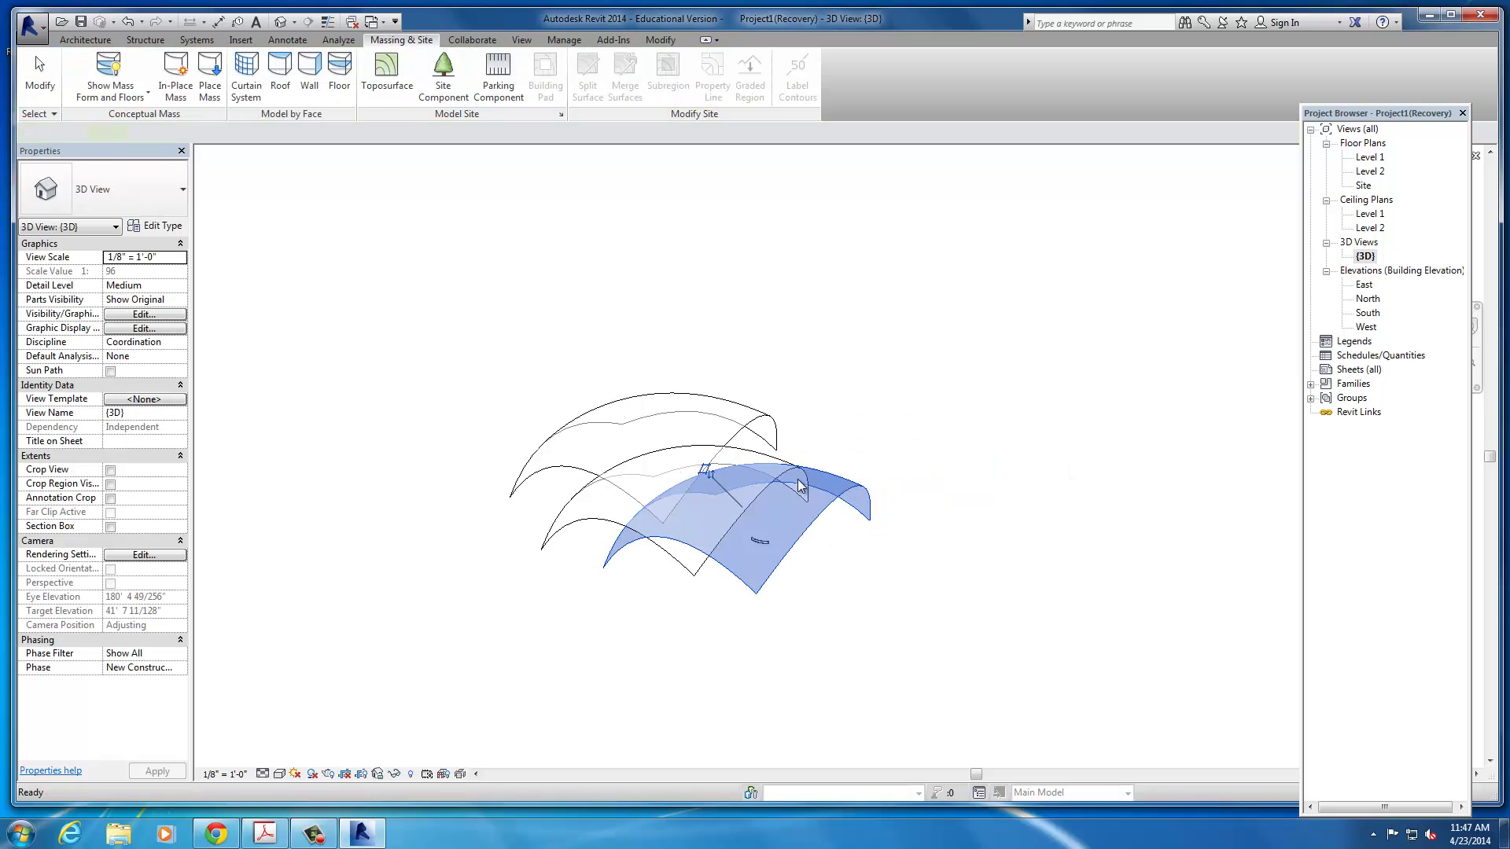
key("Delete")
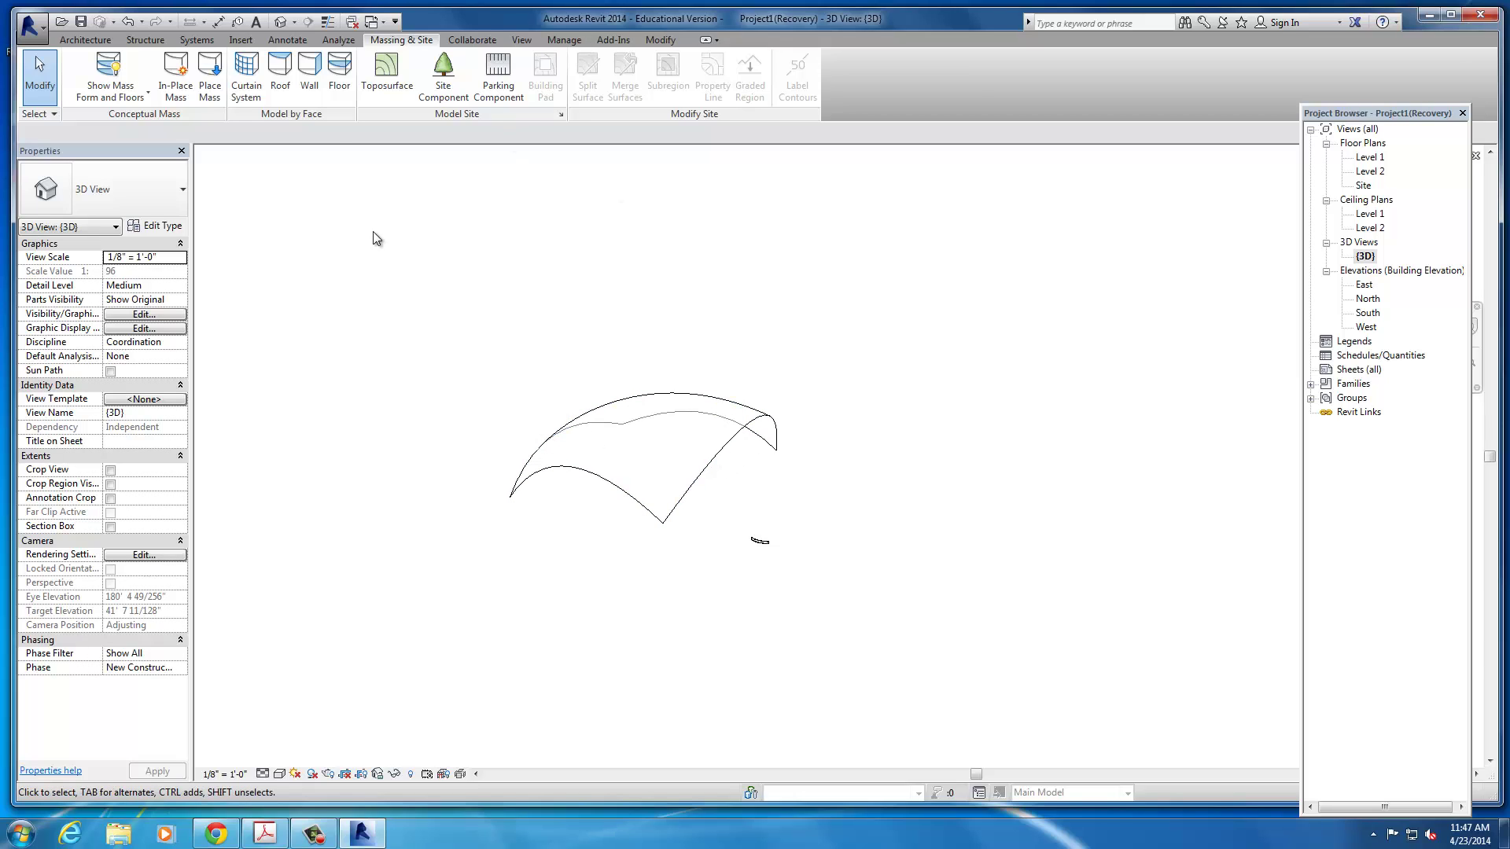
- Launch the Dynamo add-in for the recovered project and move its window clear of the ribbon
left_click(614, 39)
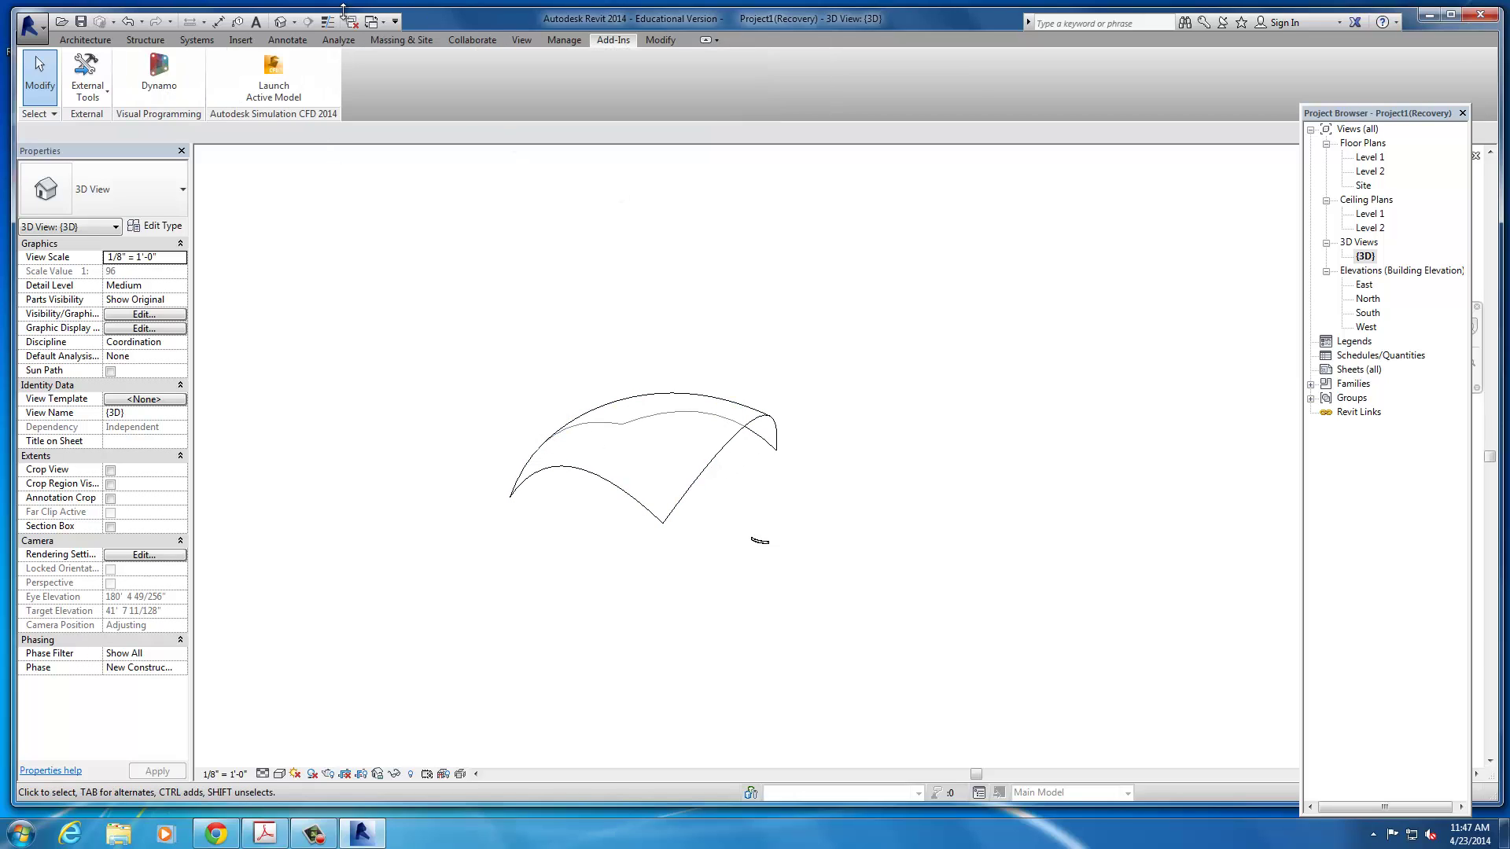
left_click(172, 87)
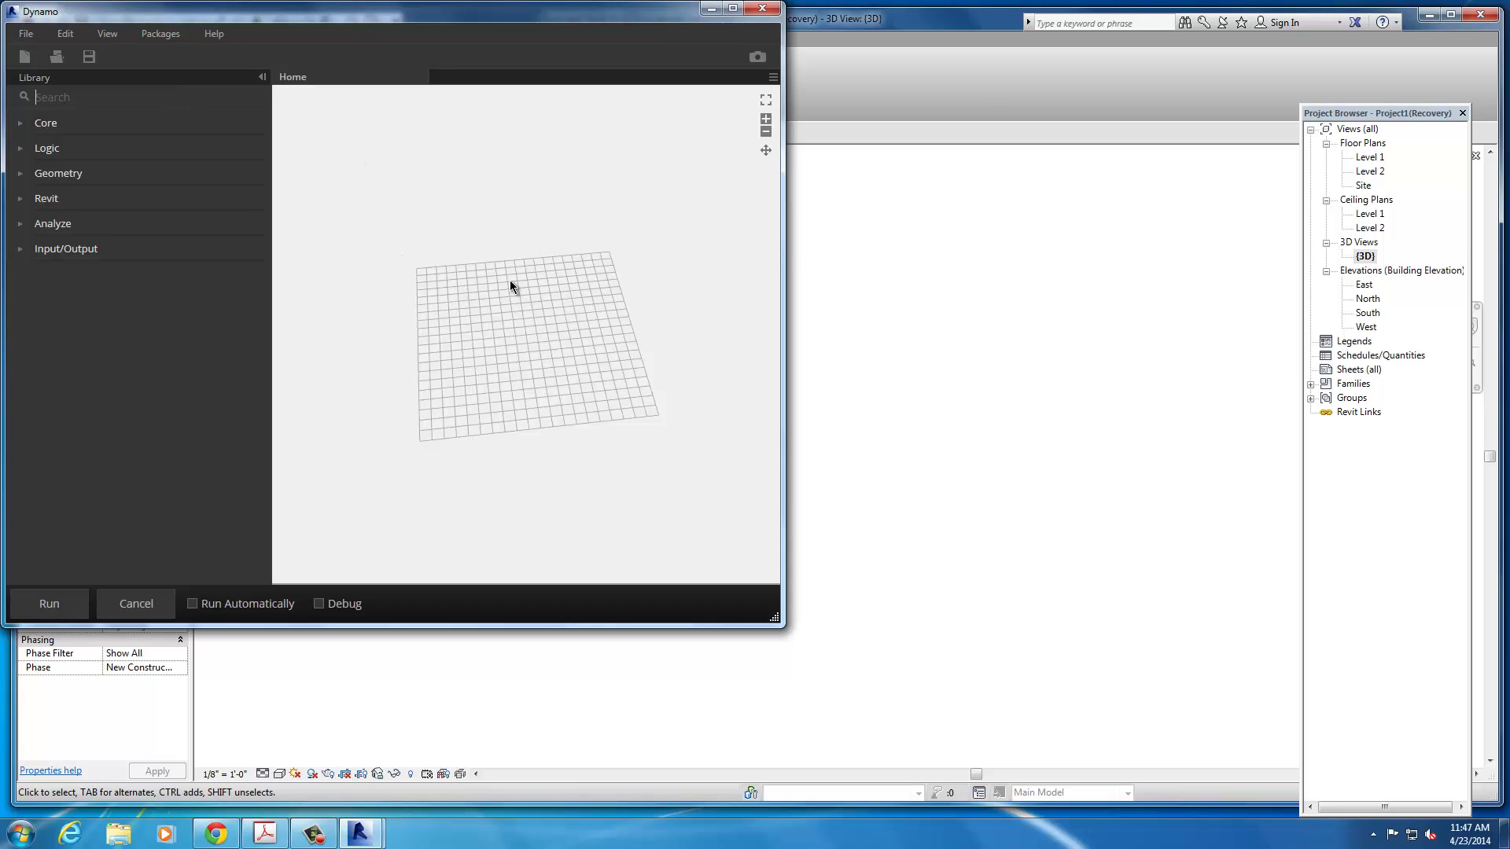
left_click_drag(550, 12, 696, 130)
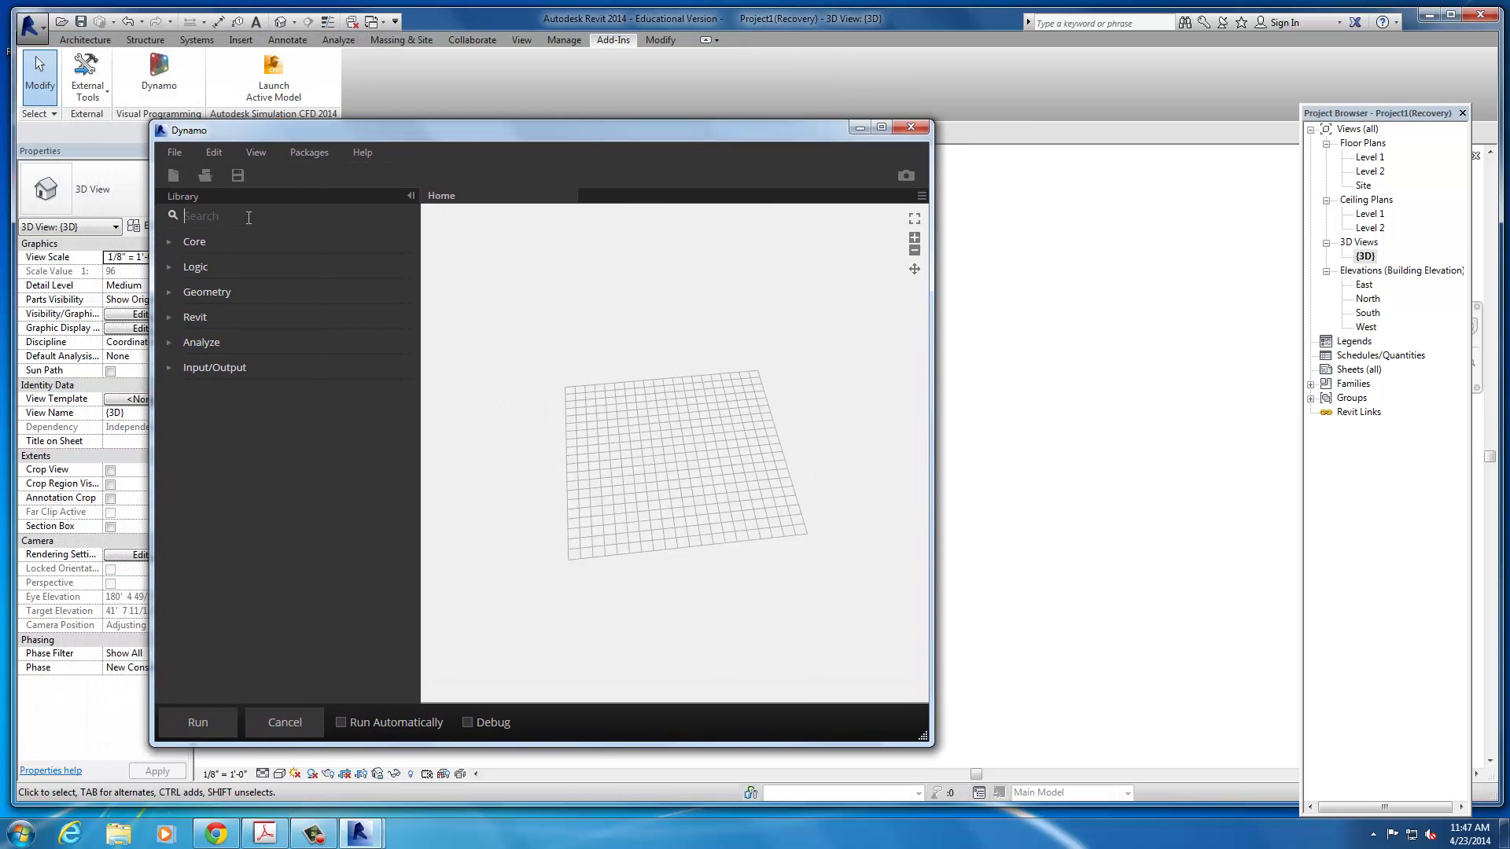
- Search the Dynamo library for SELECT and add a Select Face node to the Home workspace
type("SELECTFA")
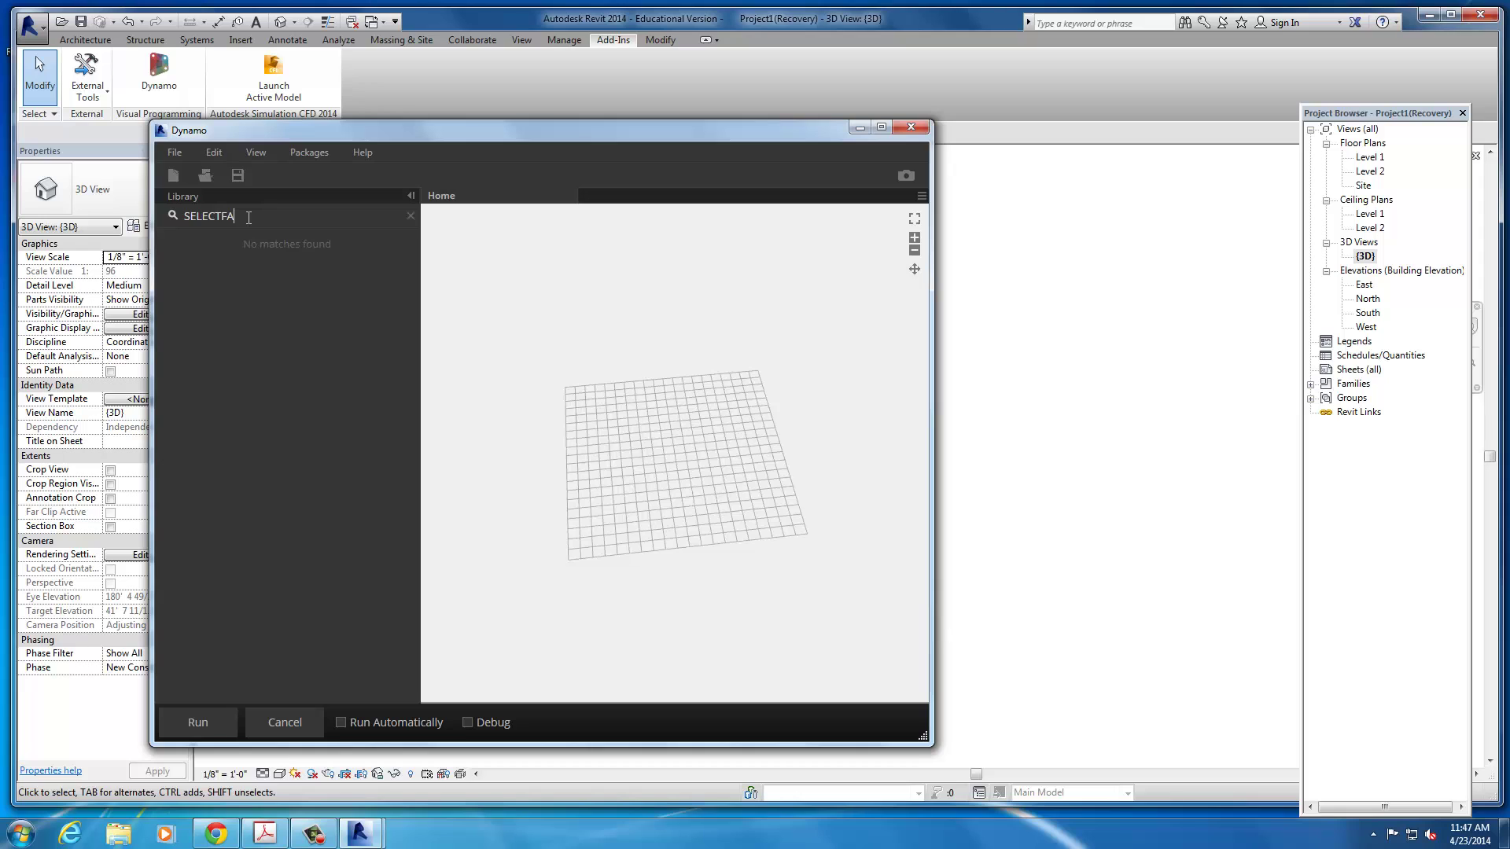
key("BackSpace")
key("BackSpace")
key("Return")
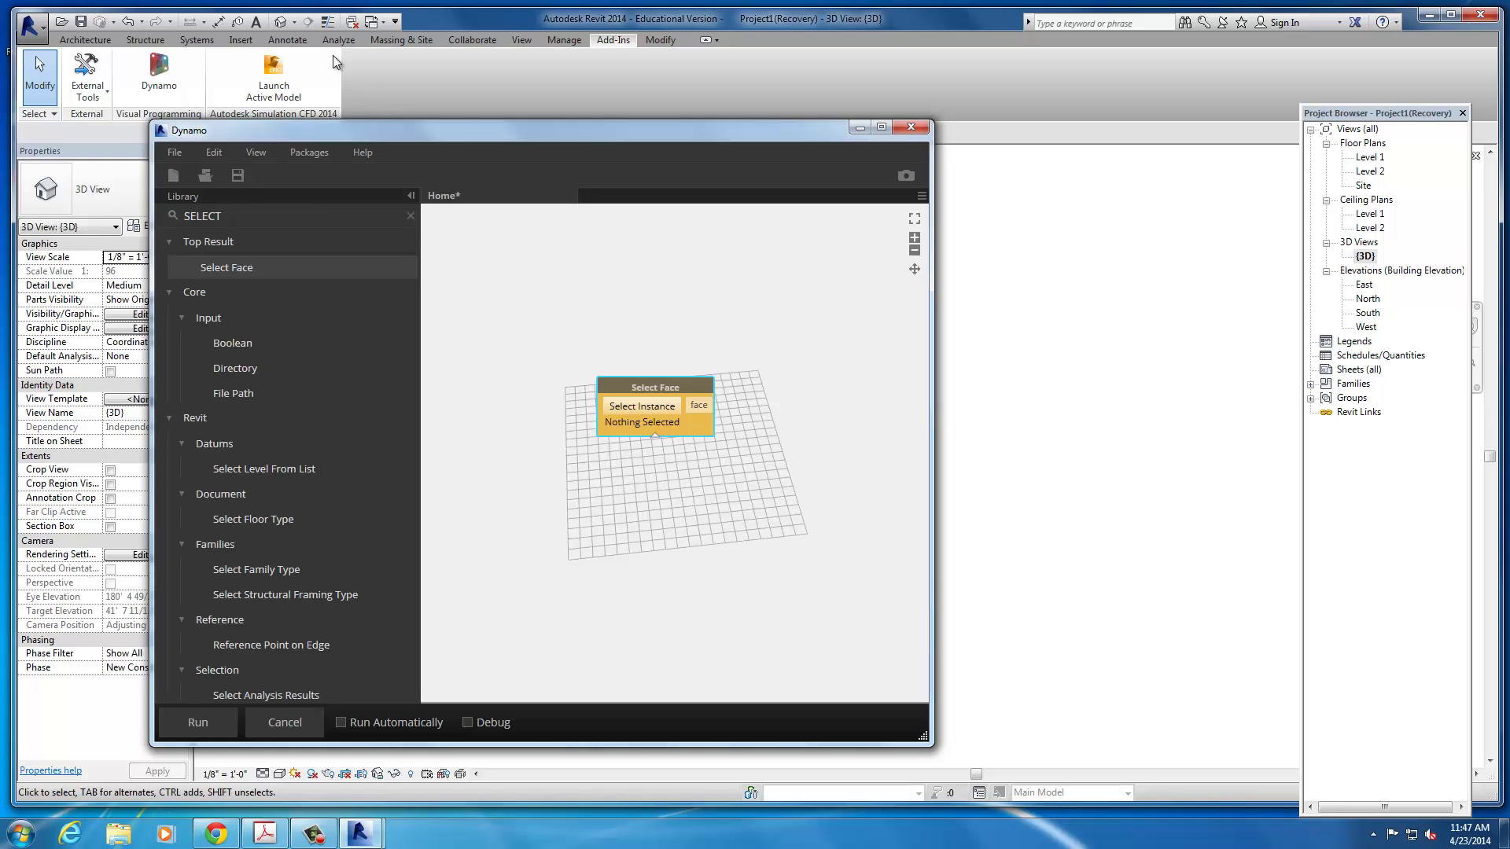
- Assign the remaining surface's face to the Select Face node and move the node aside to free graph space
left_click(619, 418)
left_click_drag(748, 143, 702, 167)
left_click(768, 419)
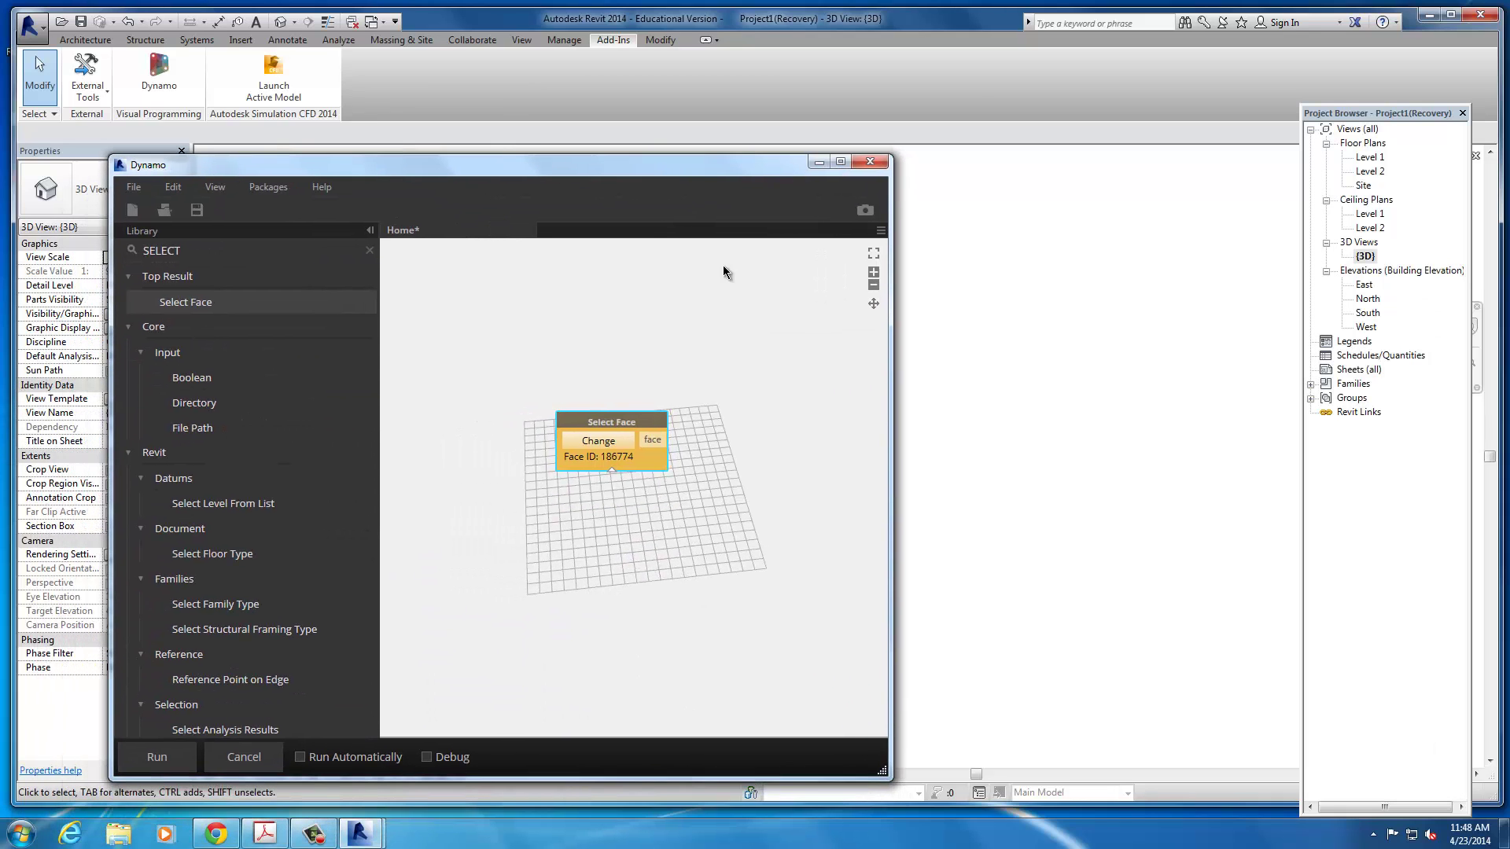
left_click_drag(634, 427, 563, 399)
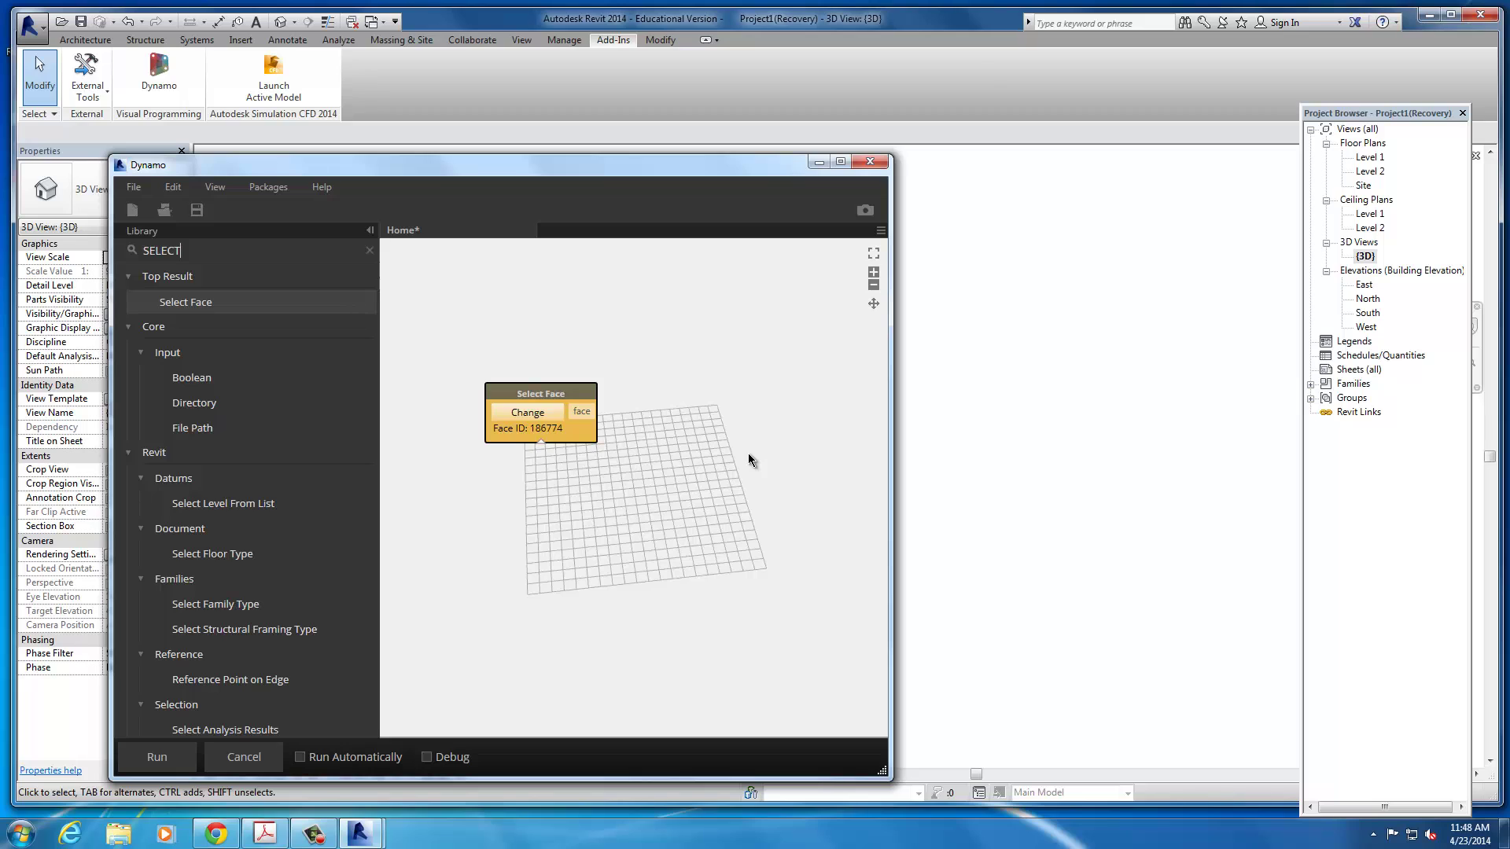
- Search the Dynamo library for SURFACE DOMAIN and add a Get Surface Domain node beside the Select Face node
key("BackSpace")
key("BackSpace")
key("BackSpace")
key("BackSpace")
key("BackSpace")
key("BackSpace")
type("SU")
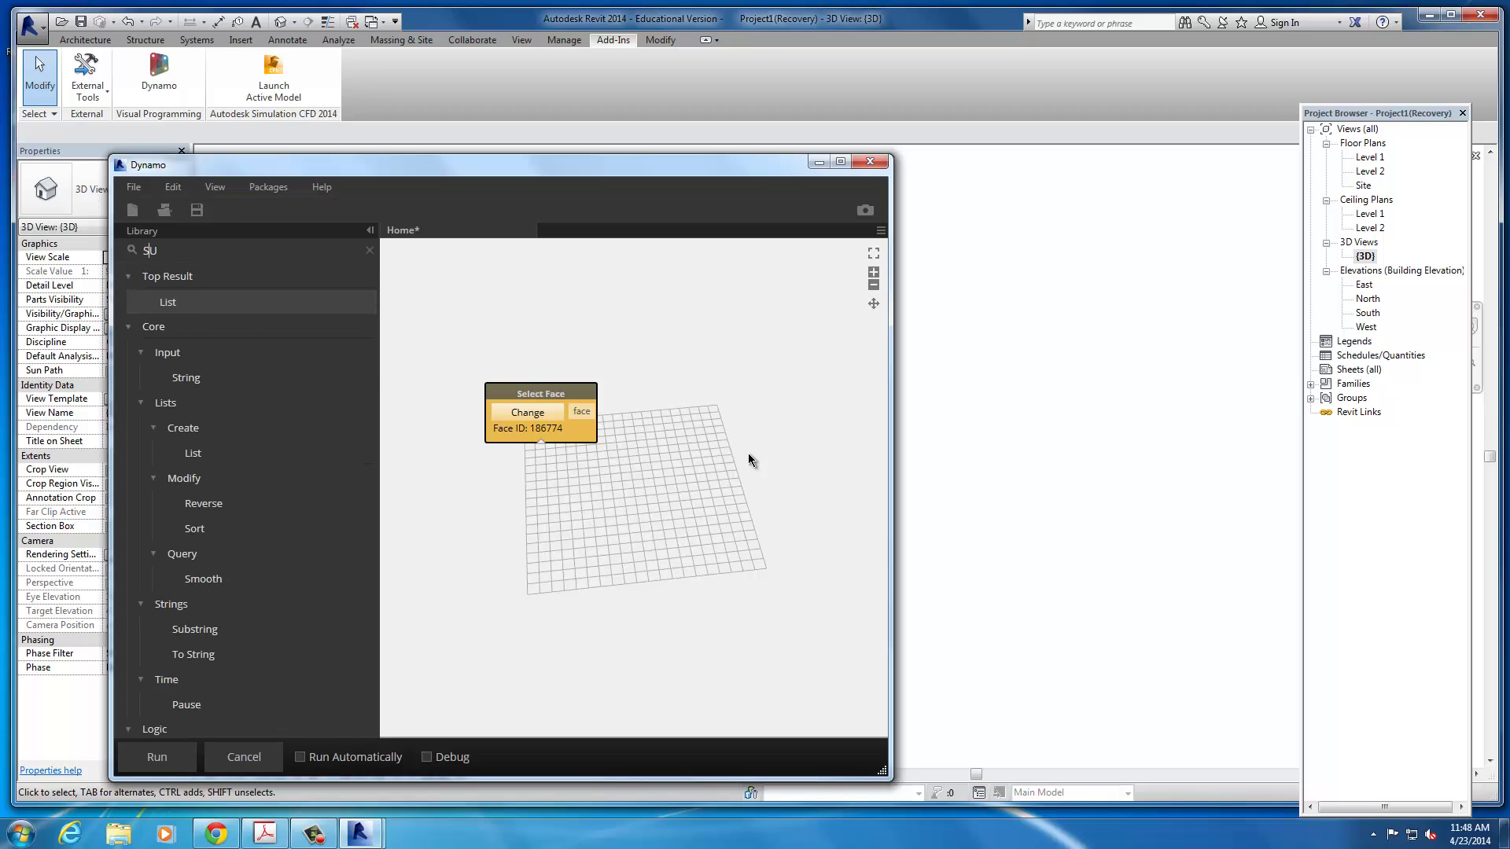
type("RFACE DOMAIN")
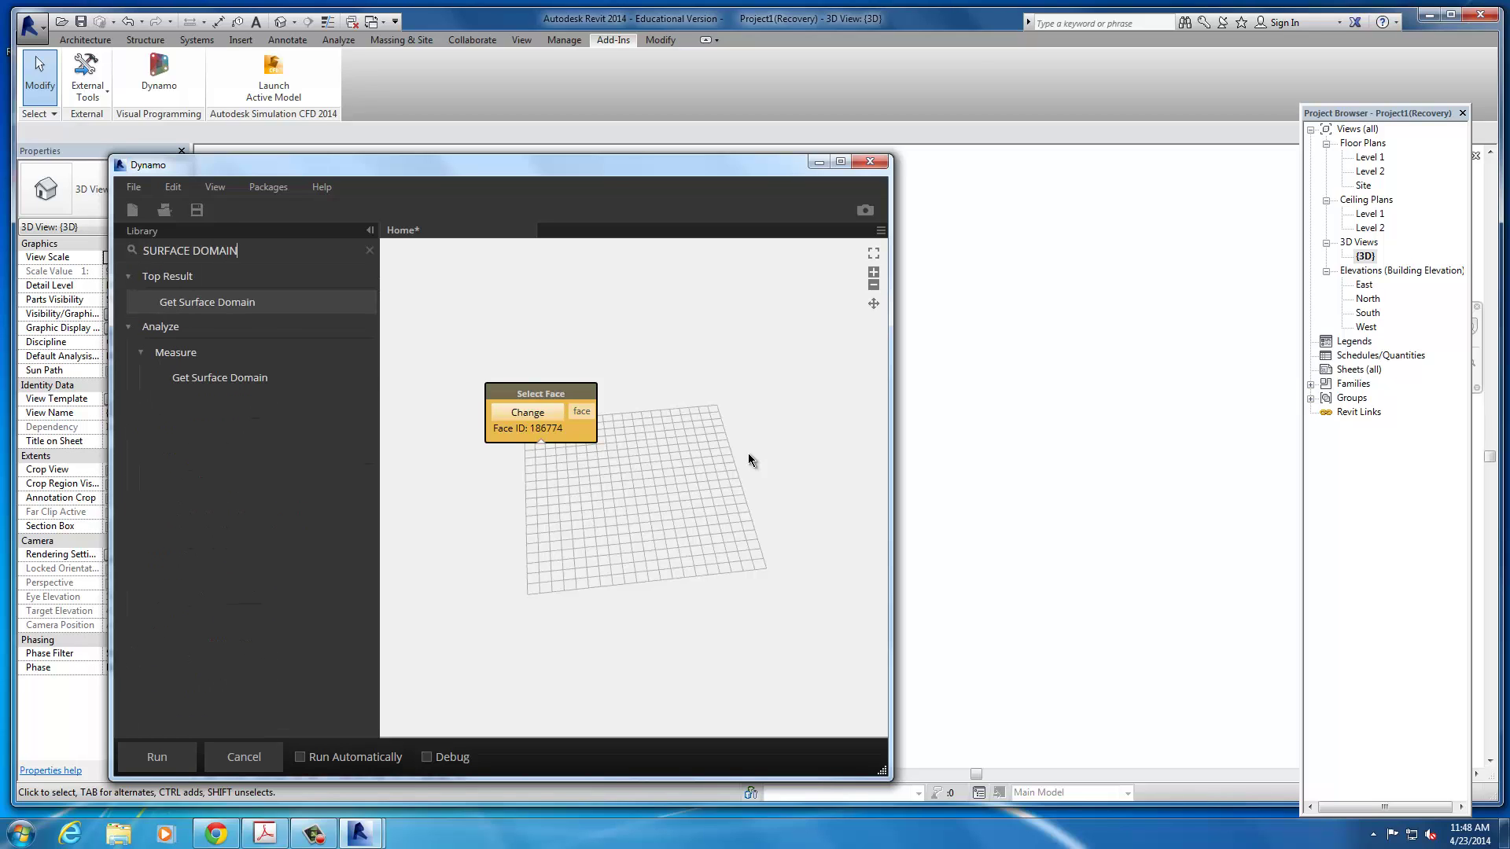
key("Return")
left_click_drag(602, 440, 685, 391)
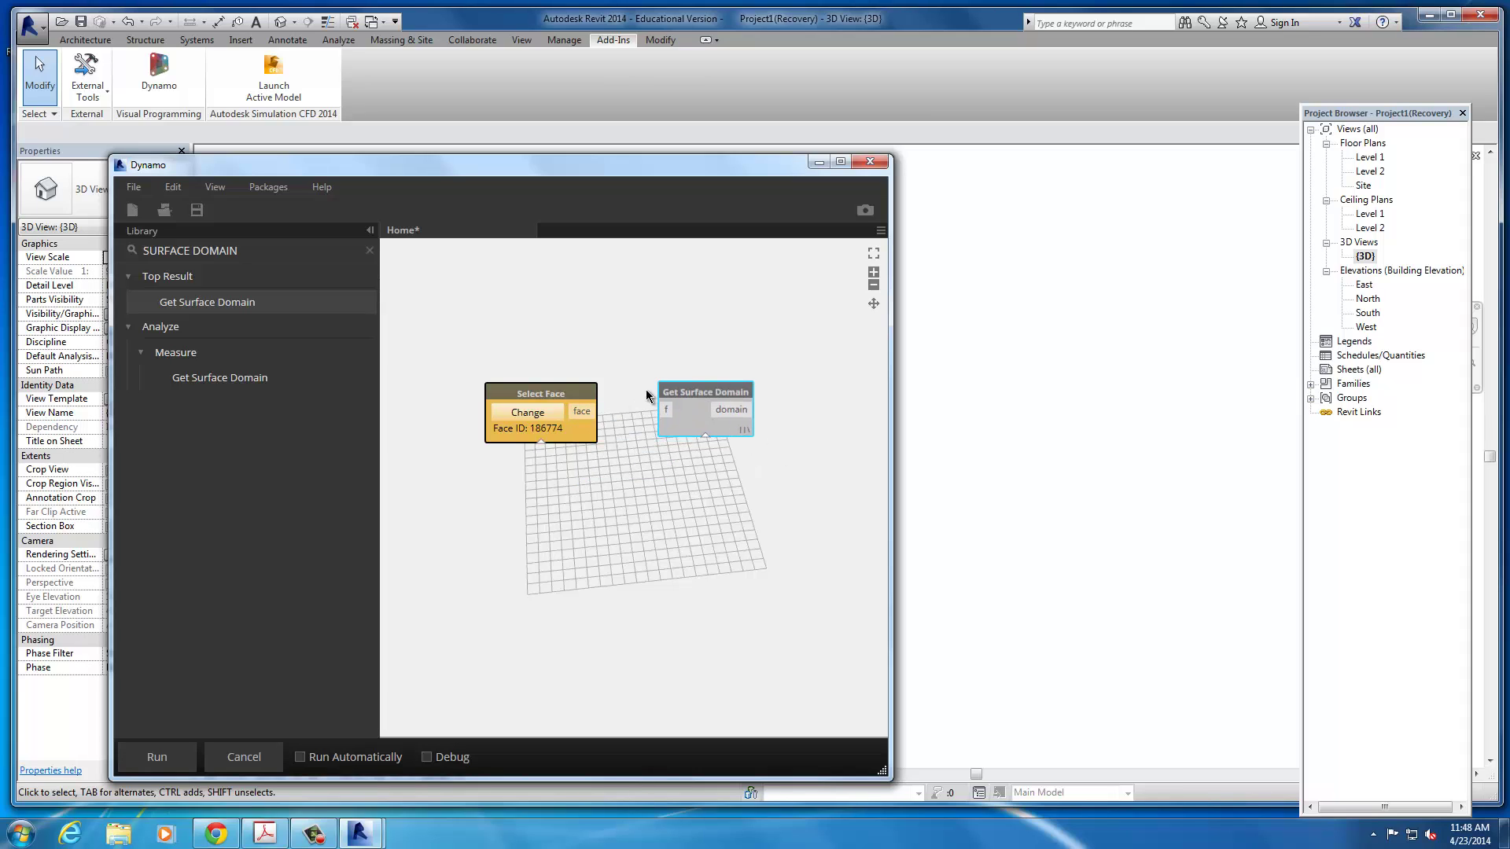
- Connect the Select Face node's face output to the f input of Get Surface Domain
left_click_drag(582, 415, 713, 399)
left_click_drag(582, 411, 701, 390)
middle_click_drag(763, 478, 687, 503)
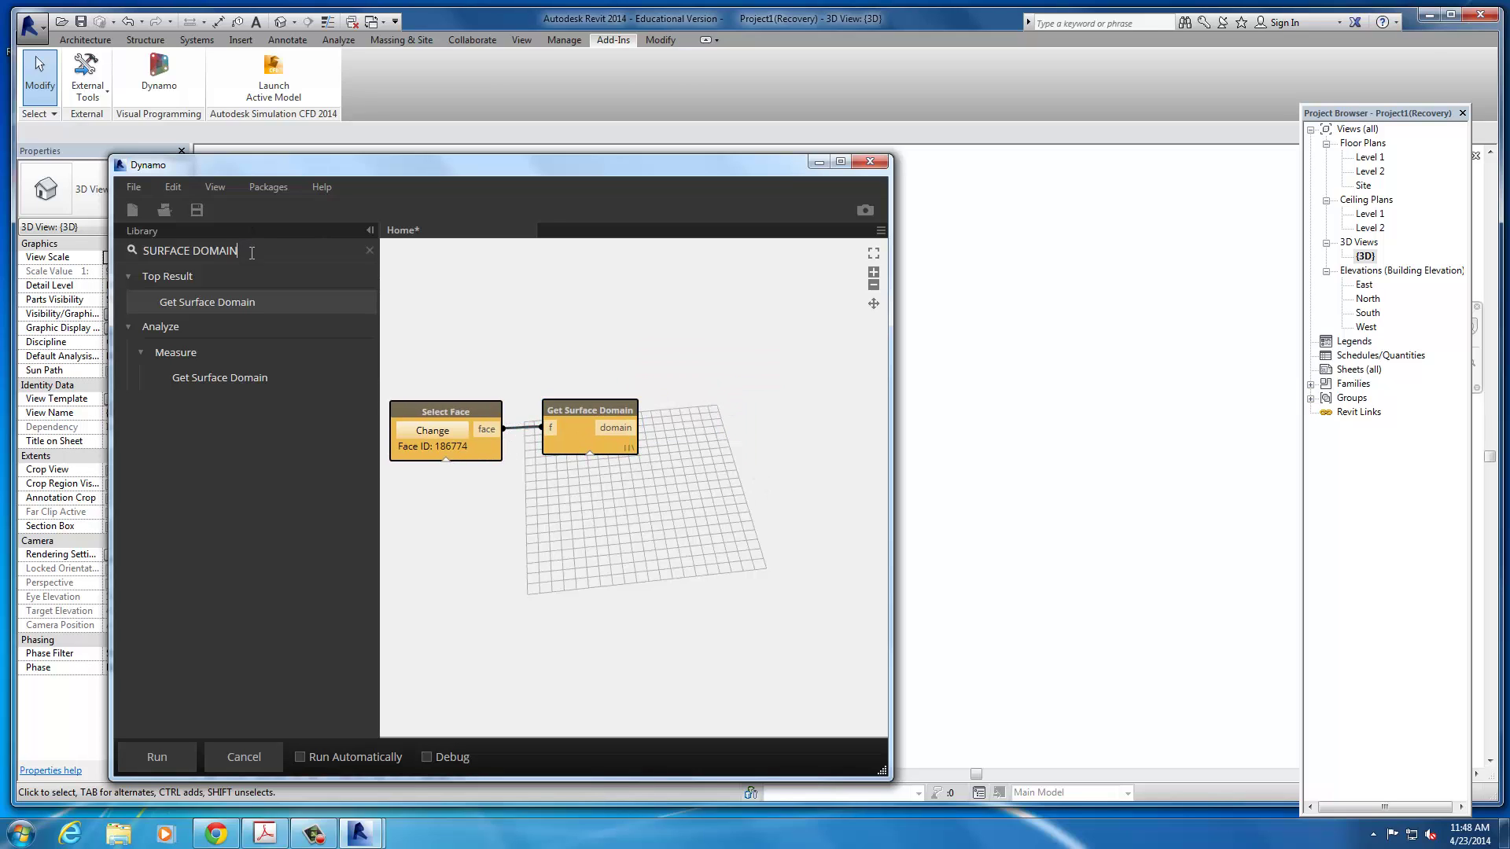
- Search the library for UV GRID and add a UV Grid node beyond the Get Surface Domain node
left_click_drag(244, 250, 63, 250)
type("GRID UV")
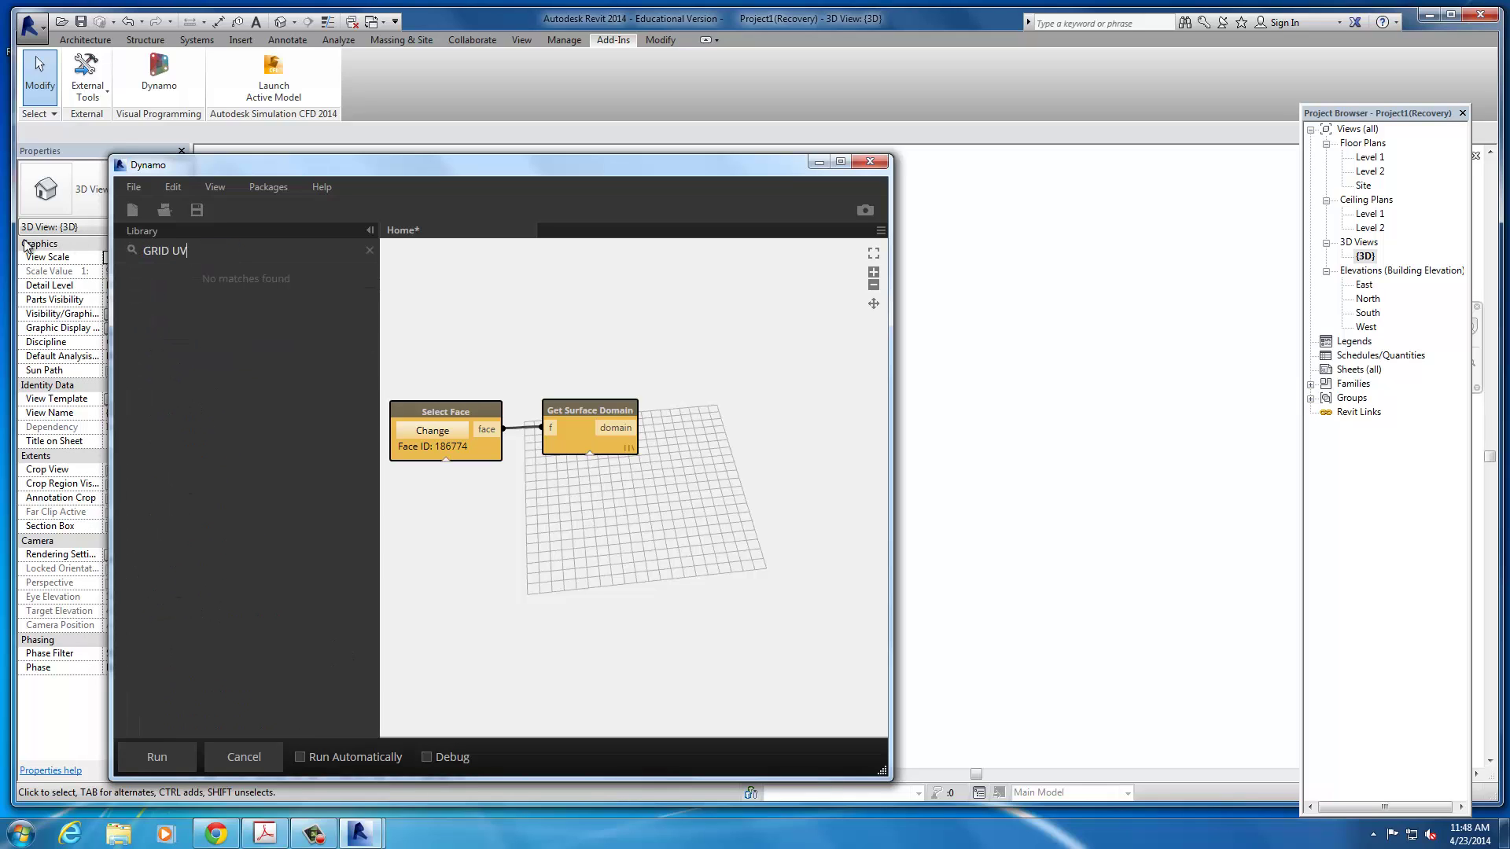
key("BackSpace")
key("BackSpace")
key("BackSpace")
key("BackSpace")
key("BackSpace")
key("BackSpace")
key("BackSpace")
type("UV GRID")
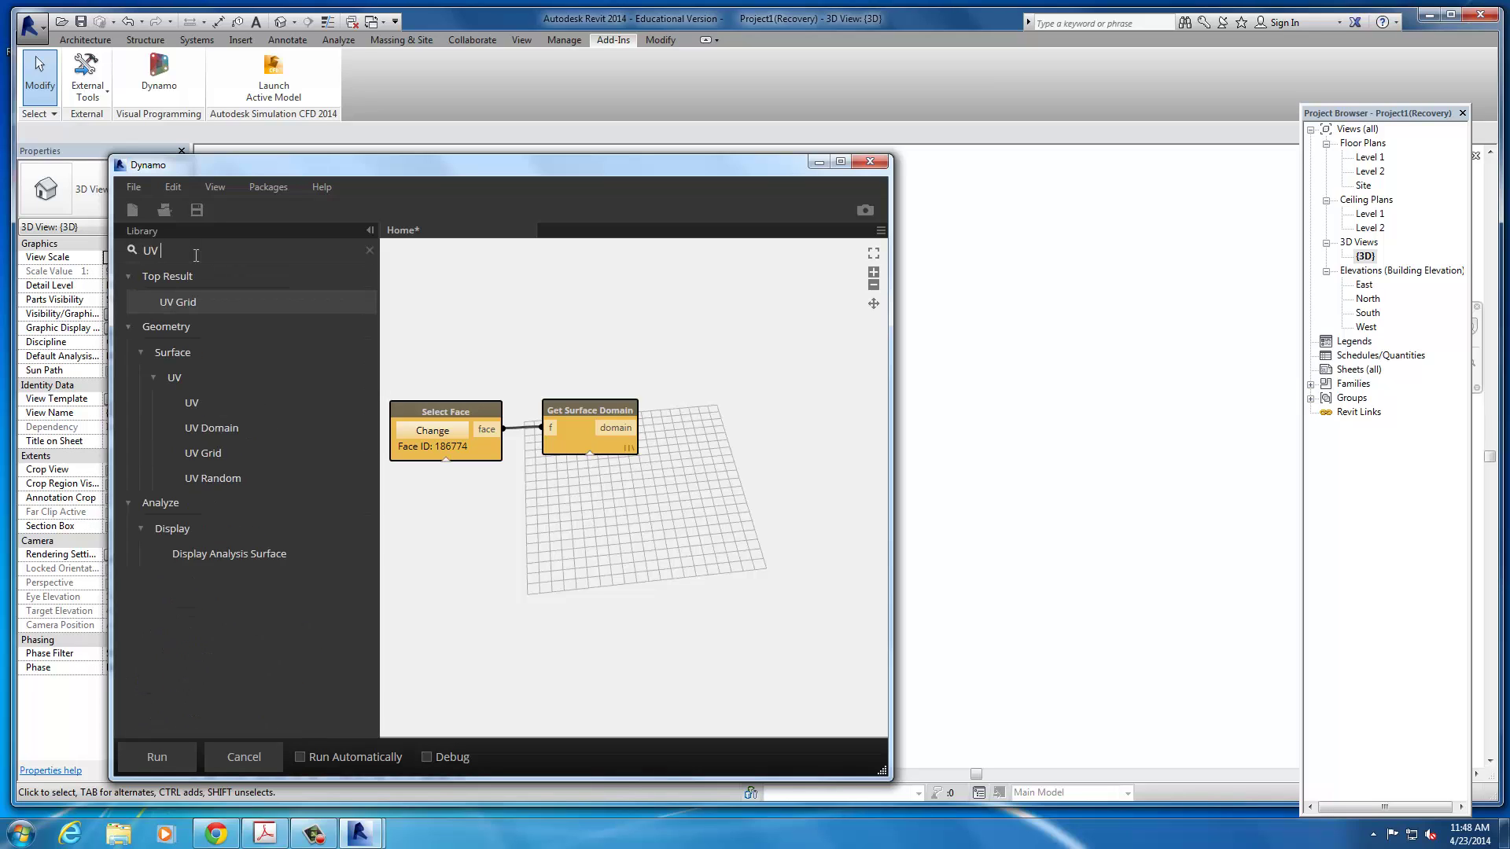
key("Return")
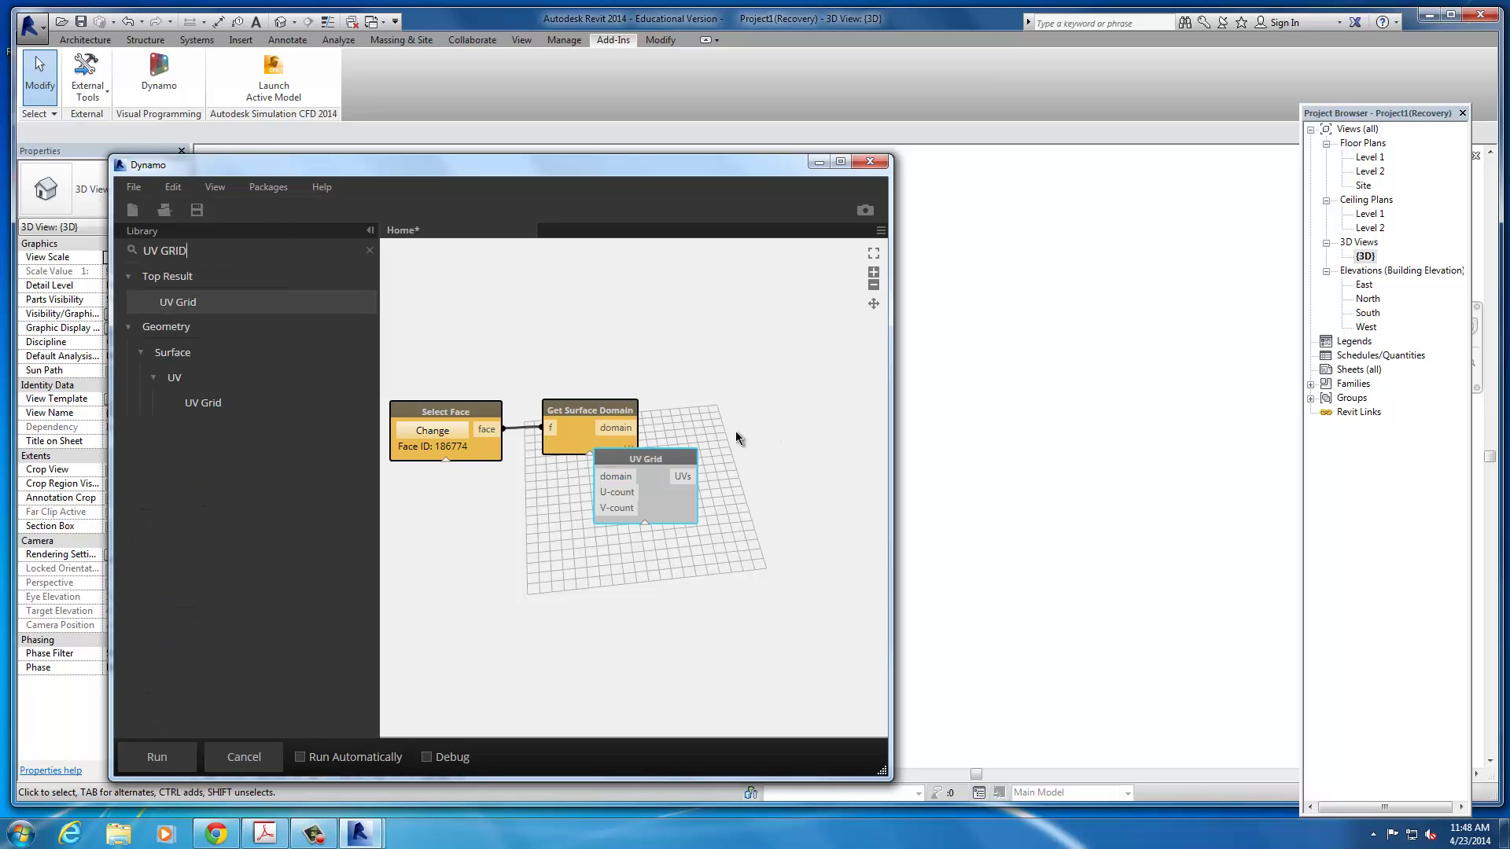
left_click_drag(646, 458, 758, 424)
- Connect the domain output of Get Surface Domain to the domain input of UV Grid
left_click(630, 428)
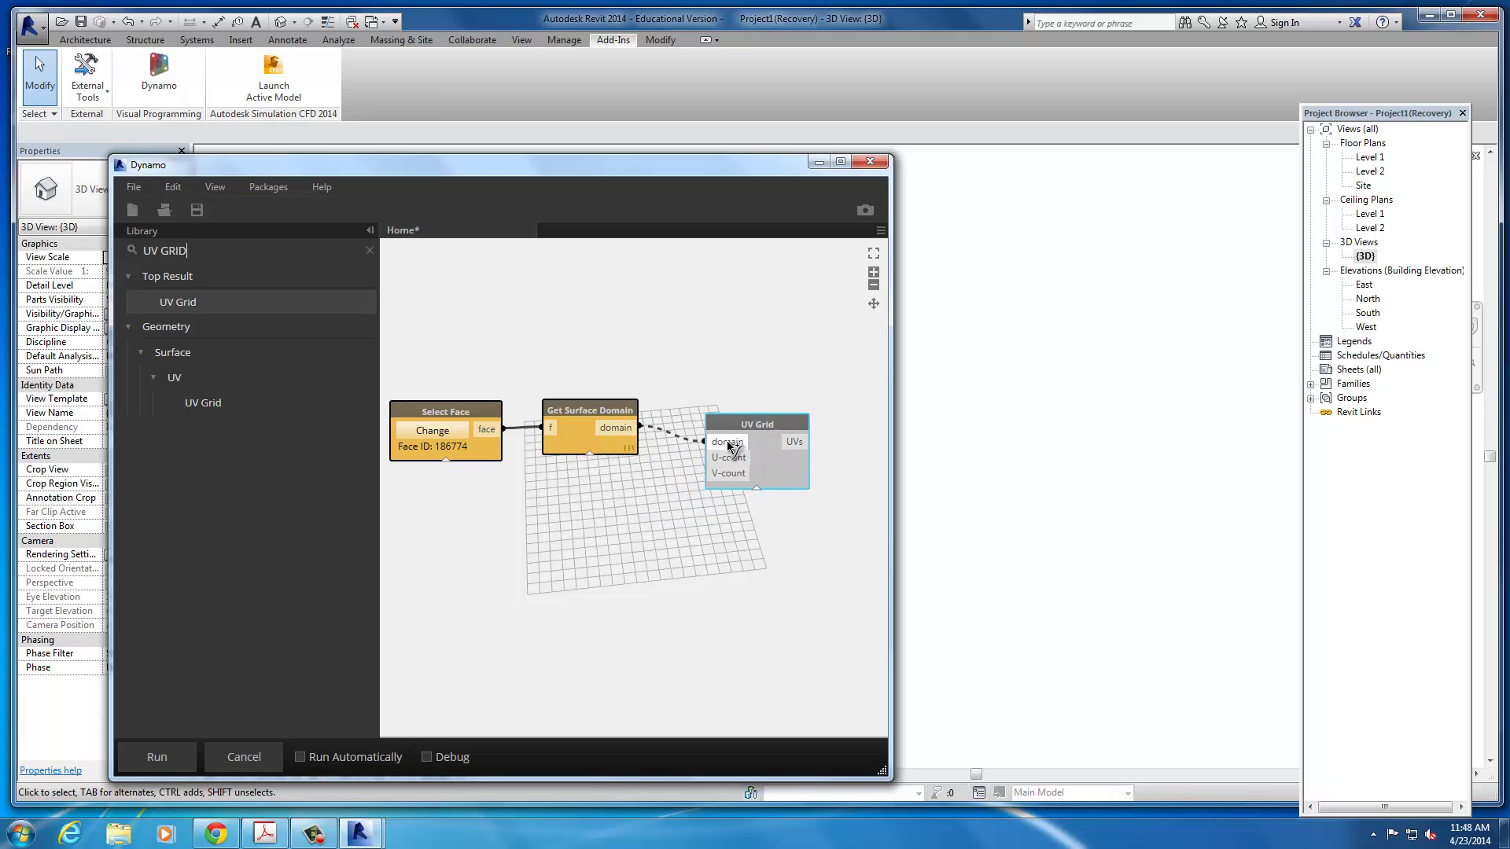
left_click(710, 442)
left_click(548, 558)
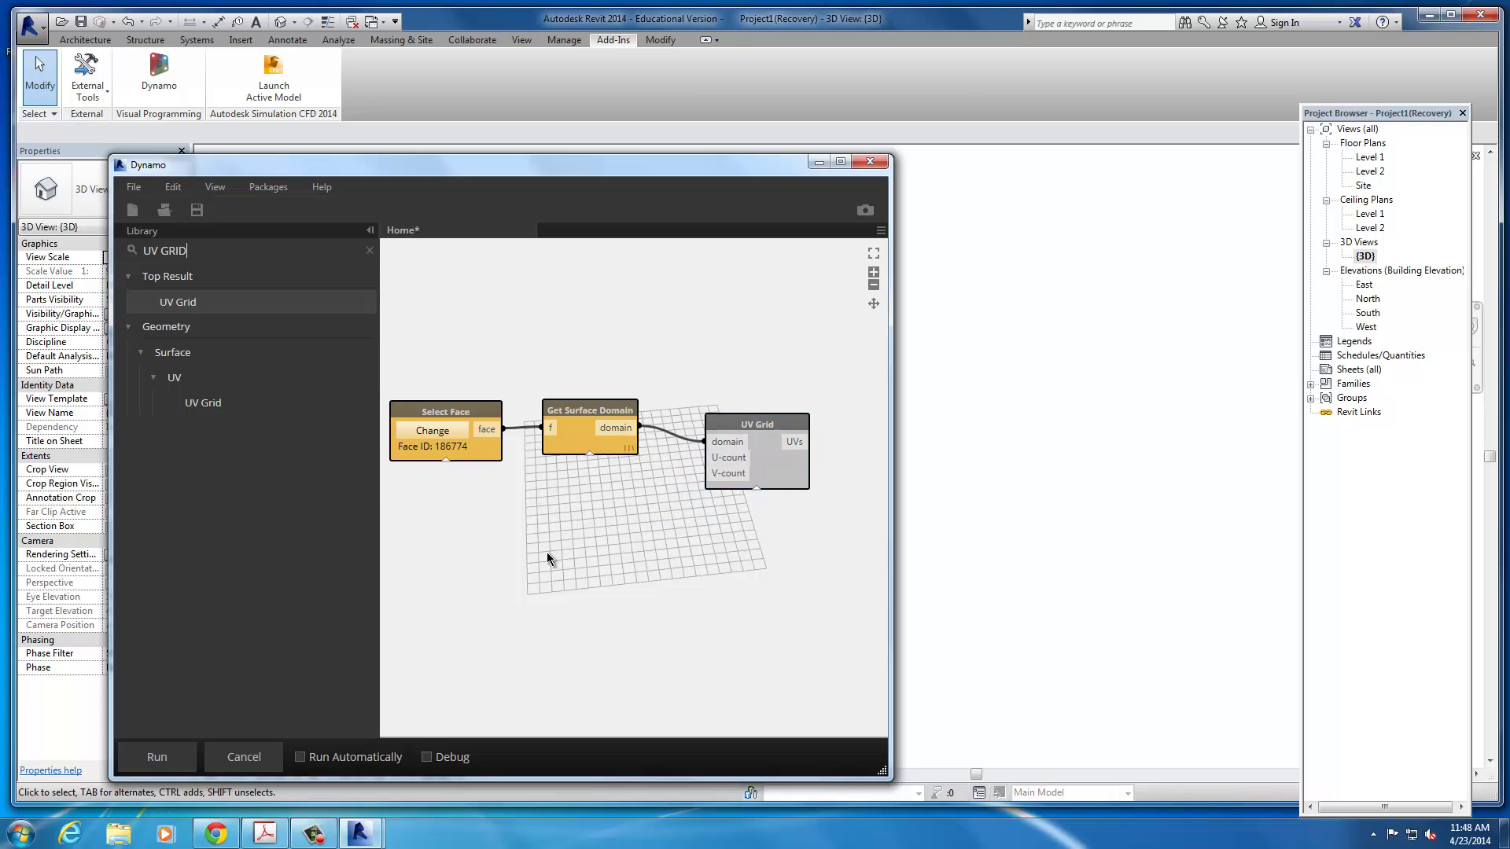
- Search the library for SLIDER and place a Number Slider node below the Select Face and Get Surface Domain nodes
left_click(369, 250)
type("SLIDER")
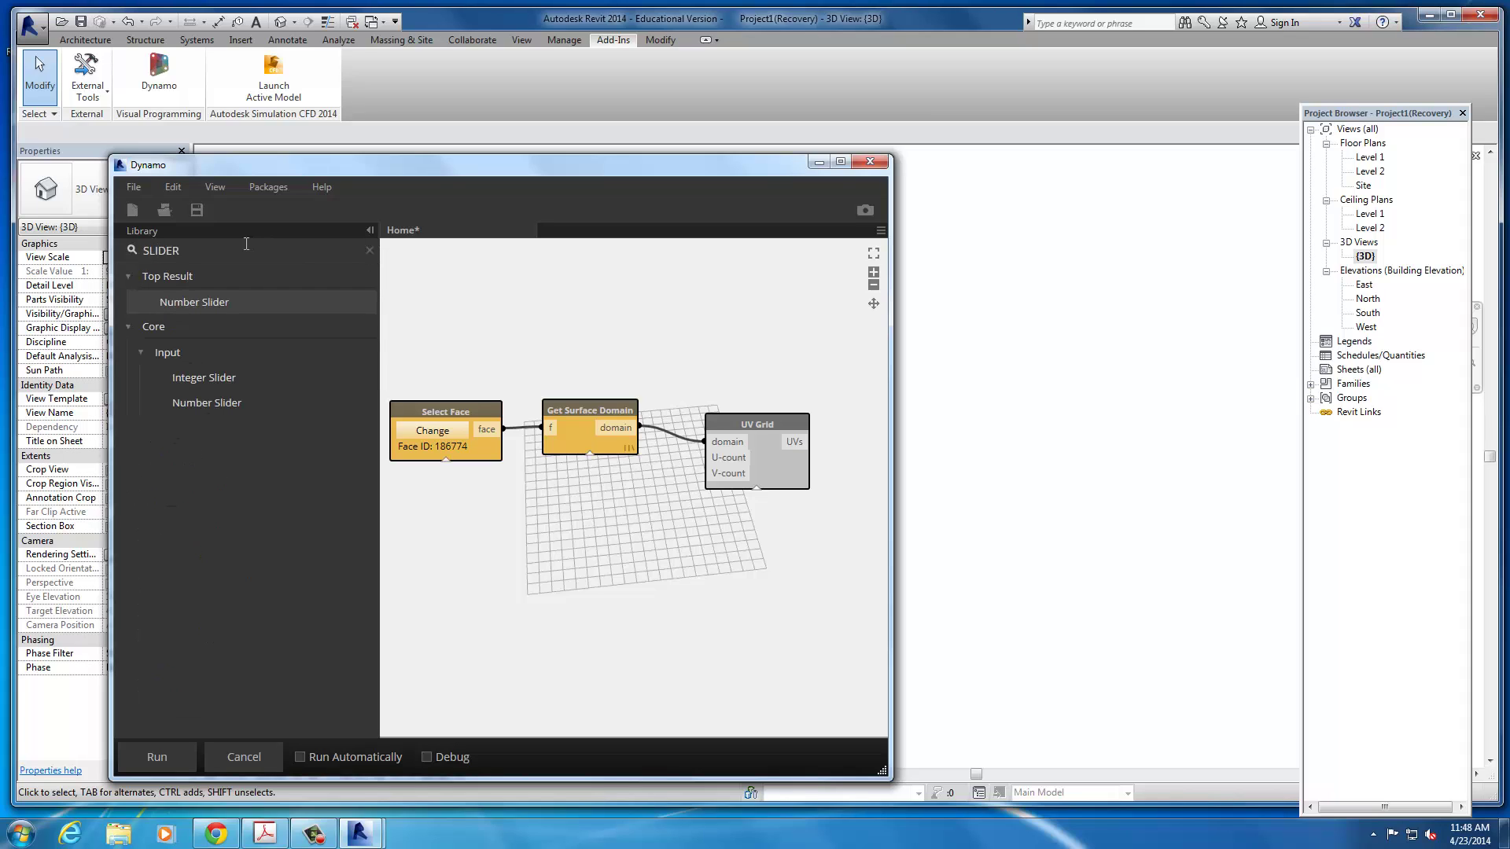
left_click(195, 302)
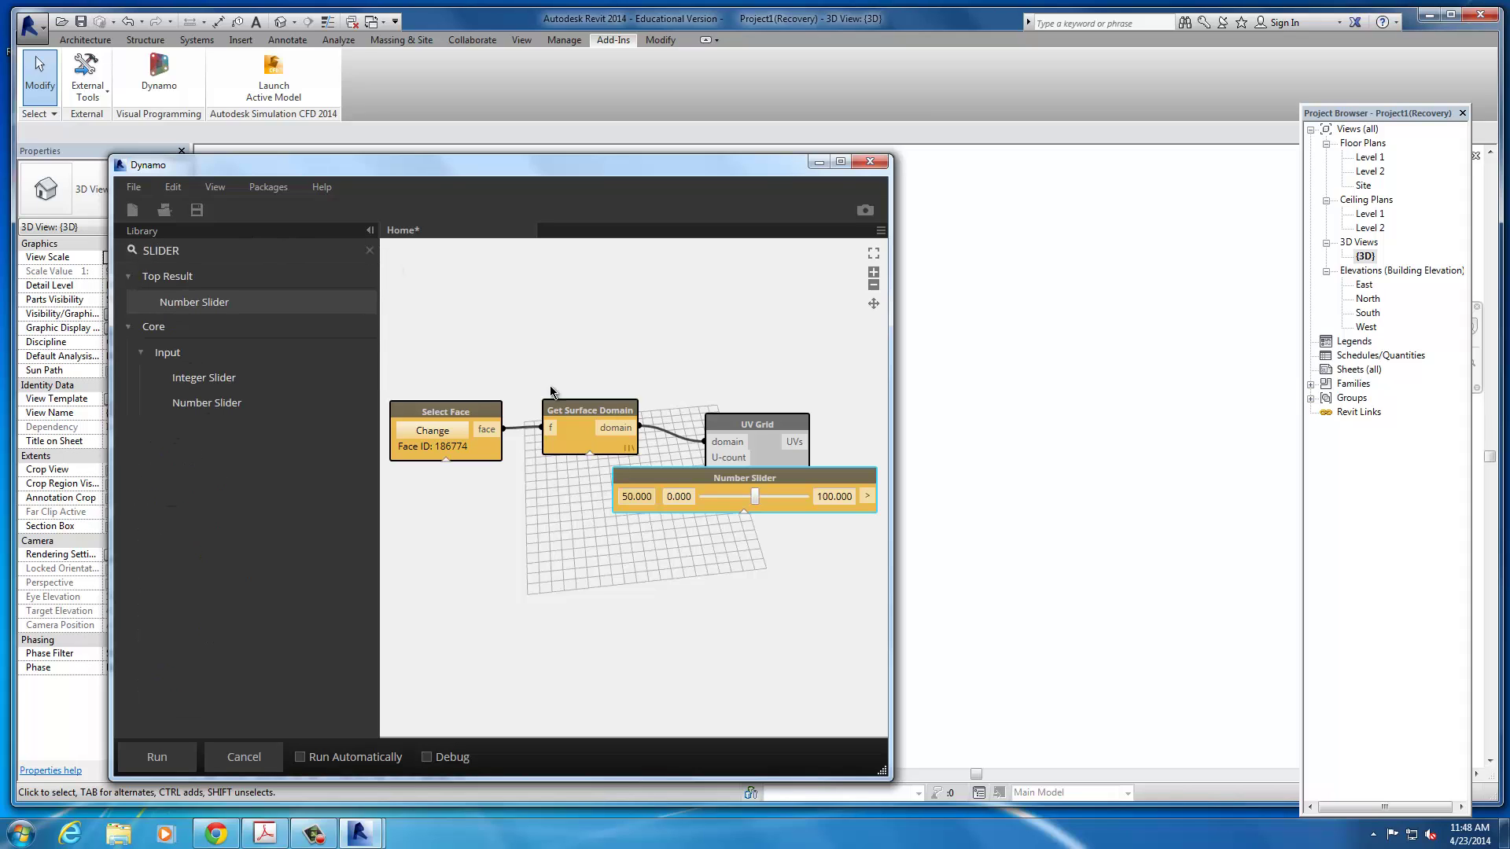
left_click_drag(732, 476, 540, 504)
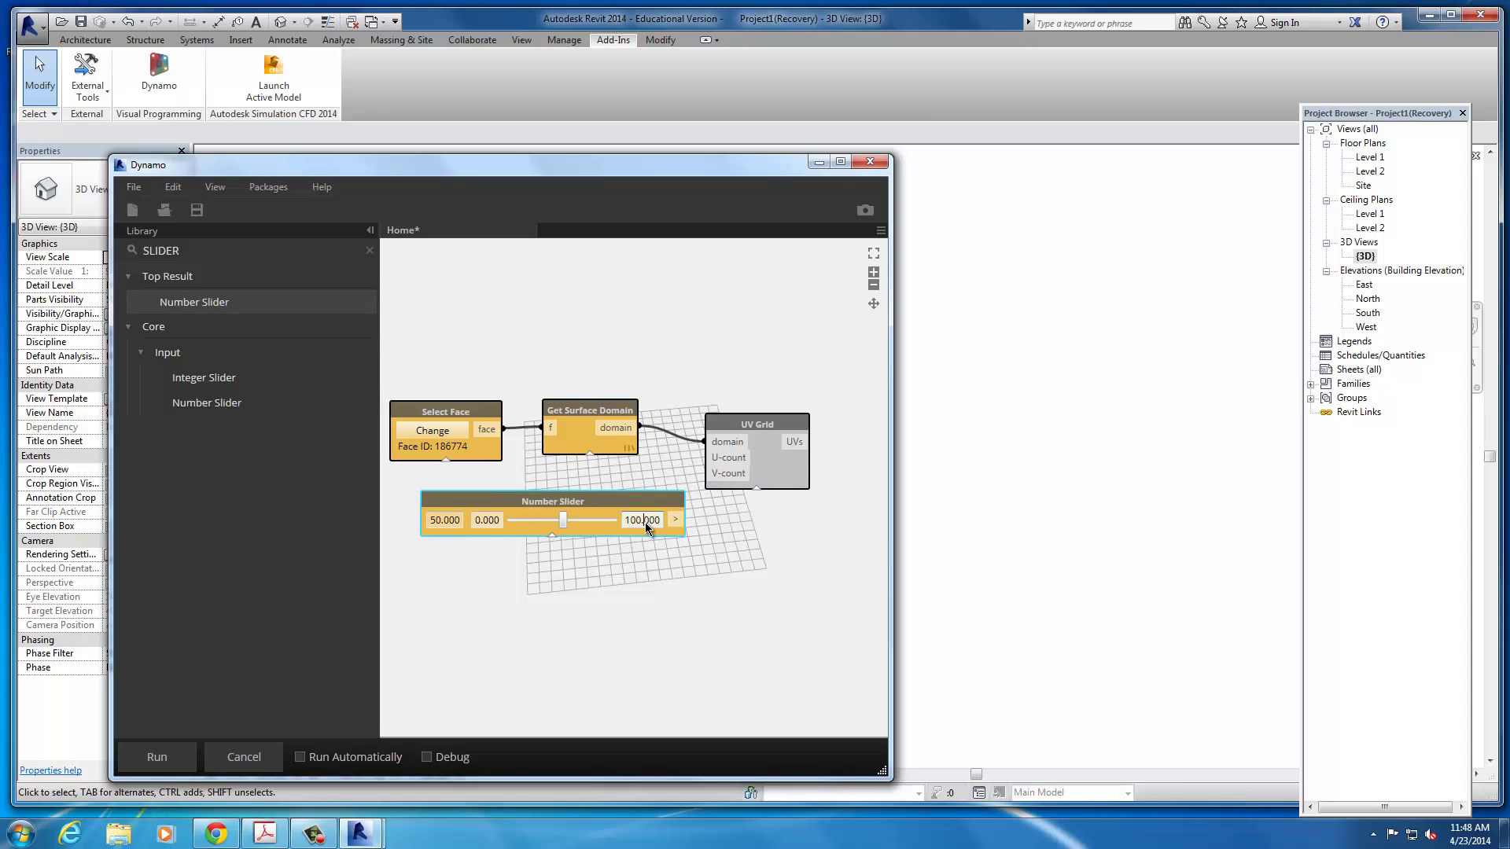
- Set the Number Slider's maximum to 20
left_click(644, 520)
type("20")
double_click(658, 520)
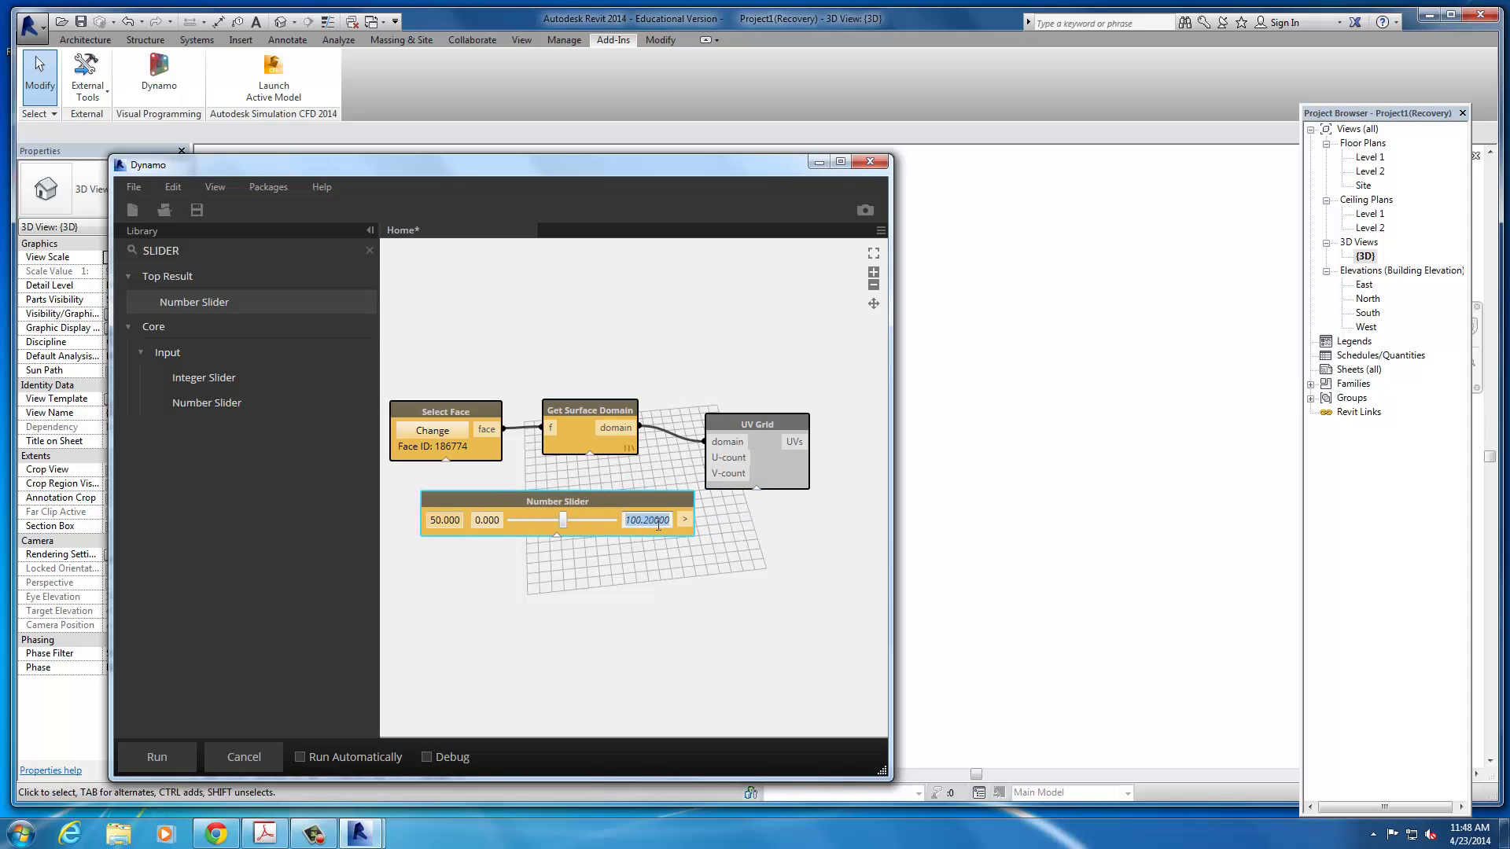
type("20")
key("Return")
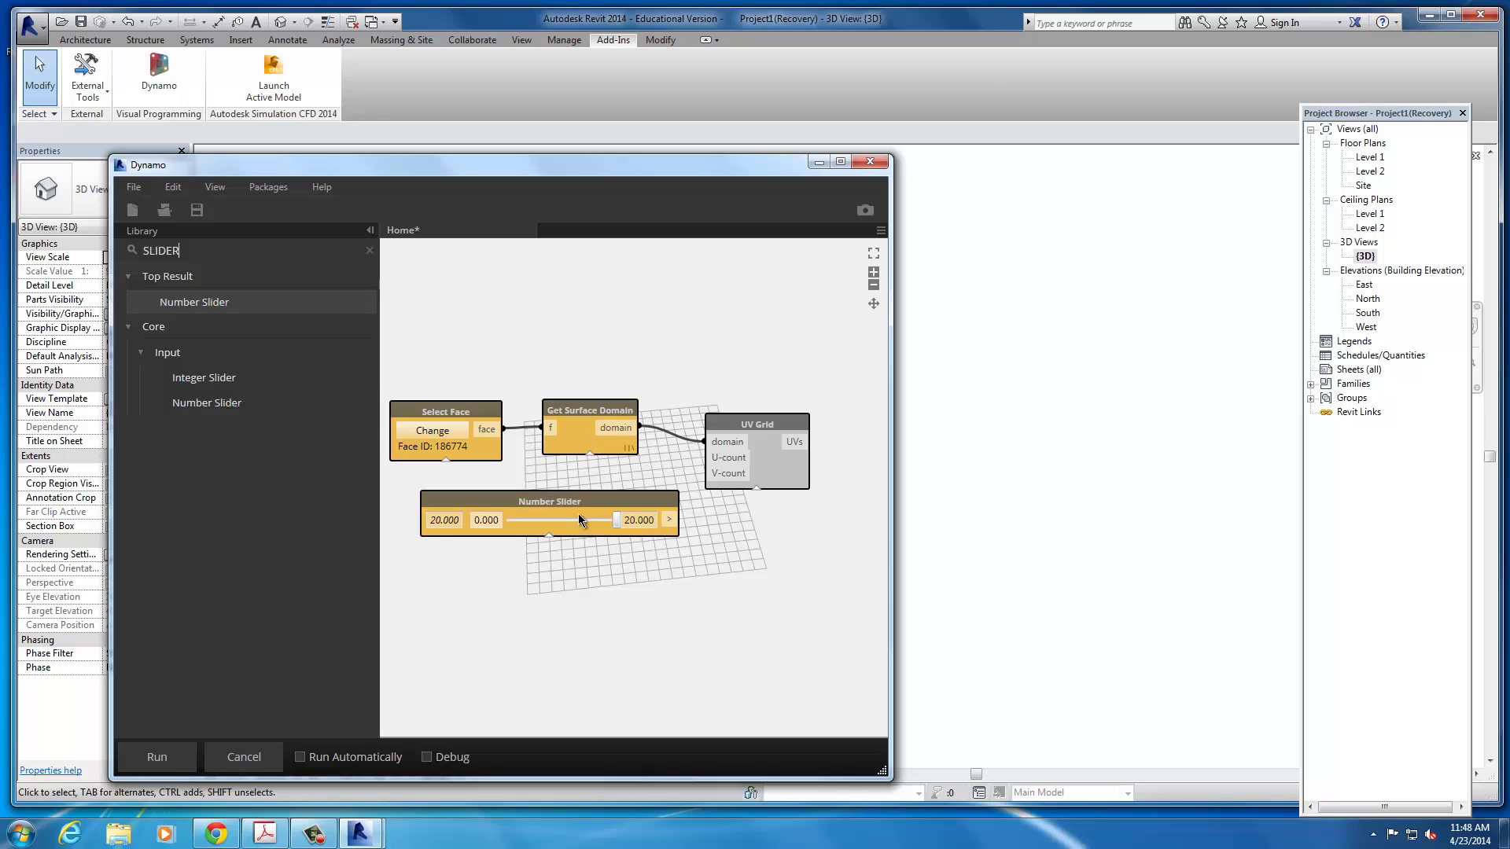
- Duplicate the Number Slider below the original and connect the two sliders to UV Grid's U-count and V-count inputs
key("ctrl+c")
key("ctrl+v")
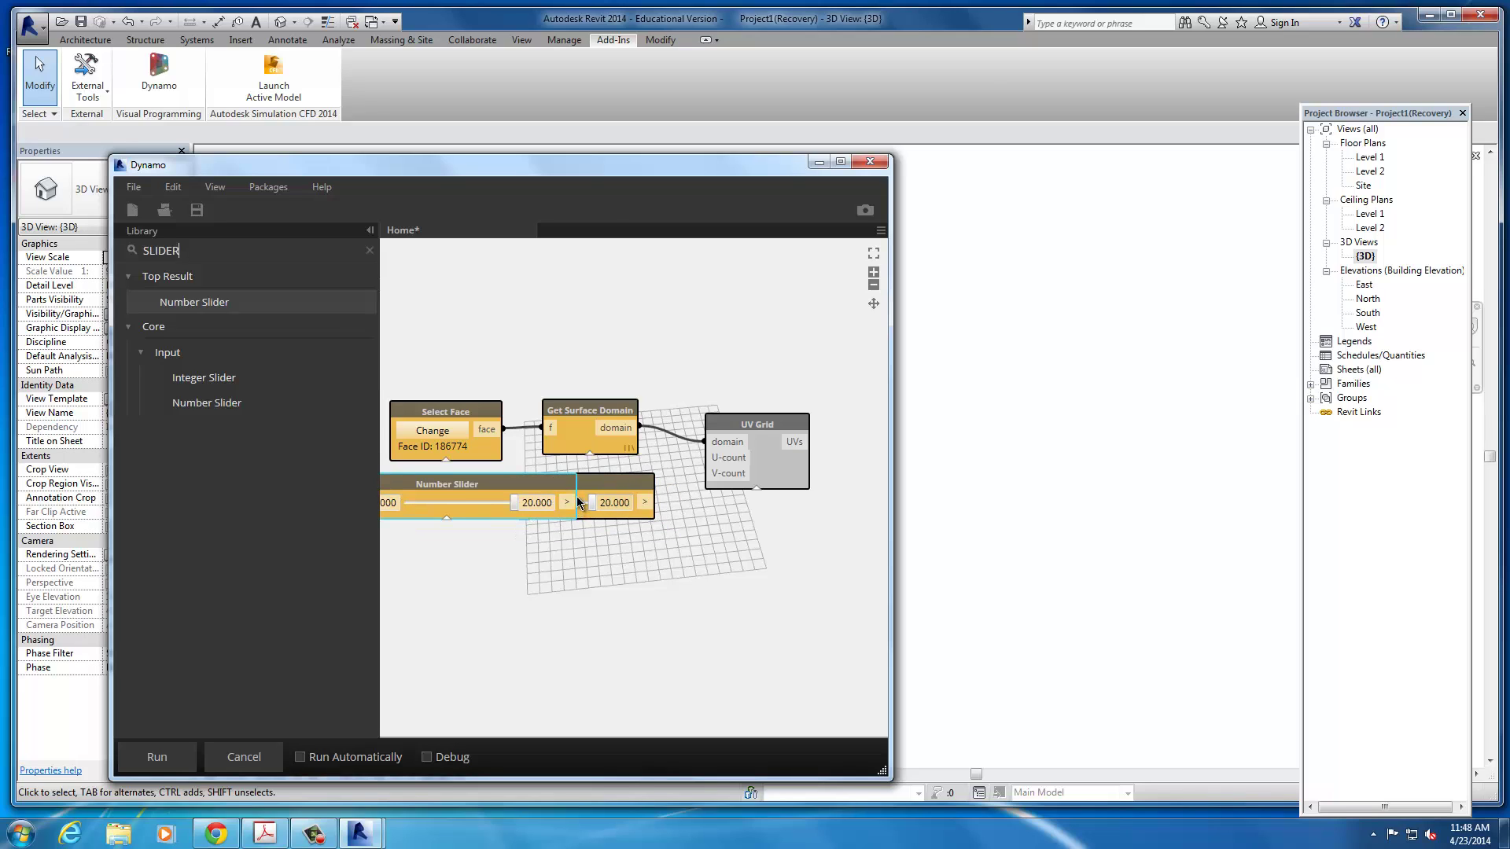
left_click_drag(563, 489, 611, 551)
left_click_drag(650, 502, 703, 457)
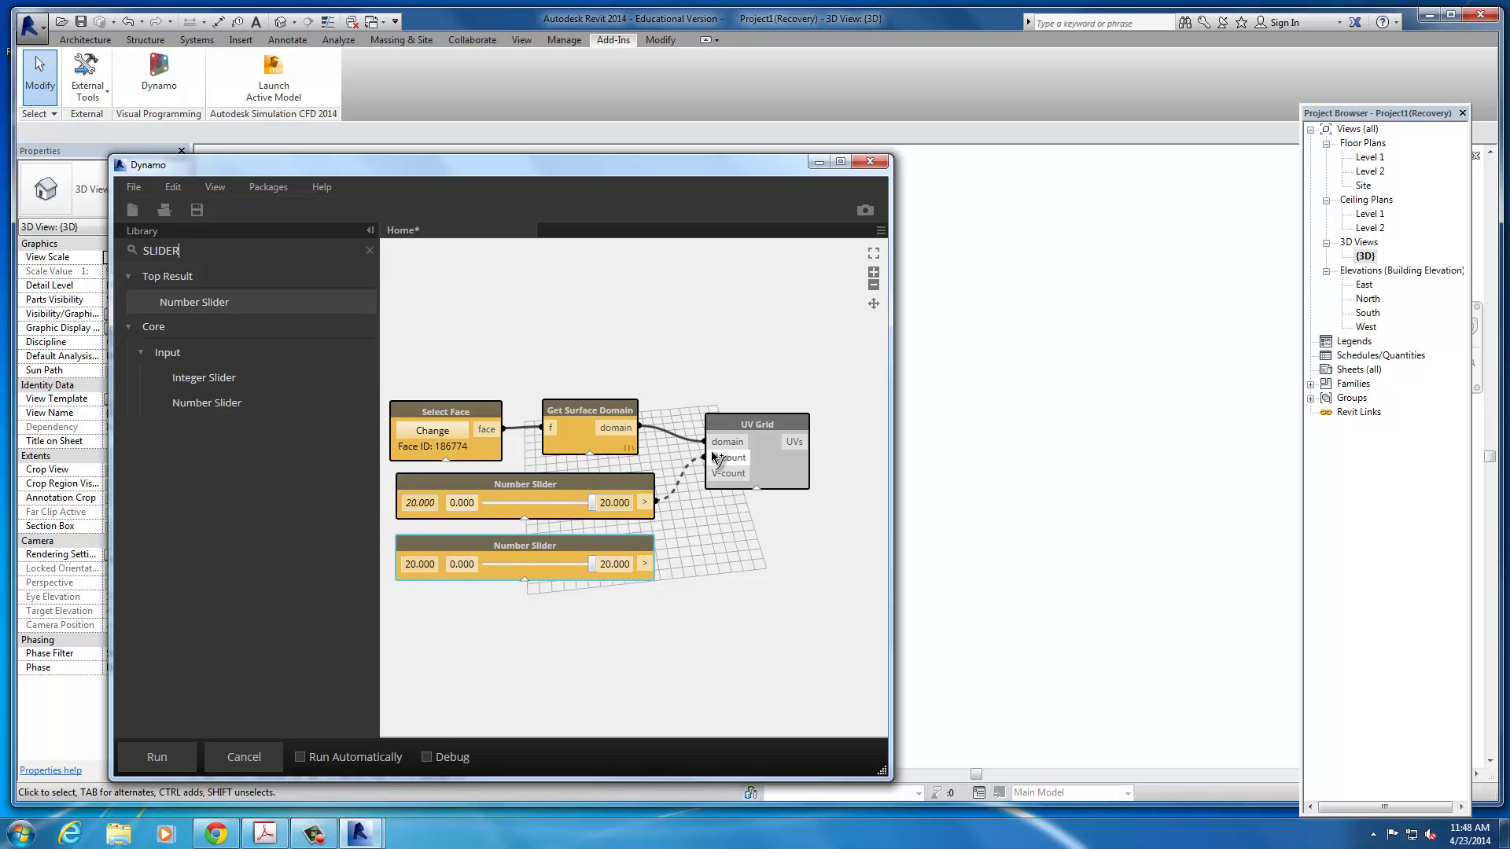
left_click_drag(654, 563, 704, 473)
- Move the UV Grid node up and away from the sliders, and place a connected duplicate of it well below
middle_click_drag(746, 612, 568, 604)
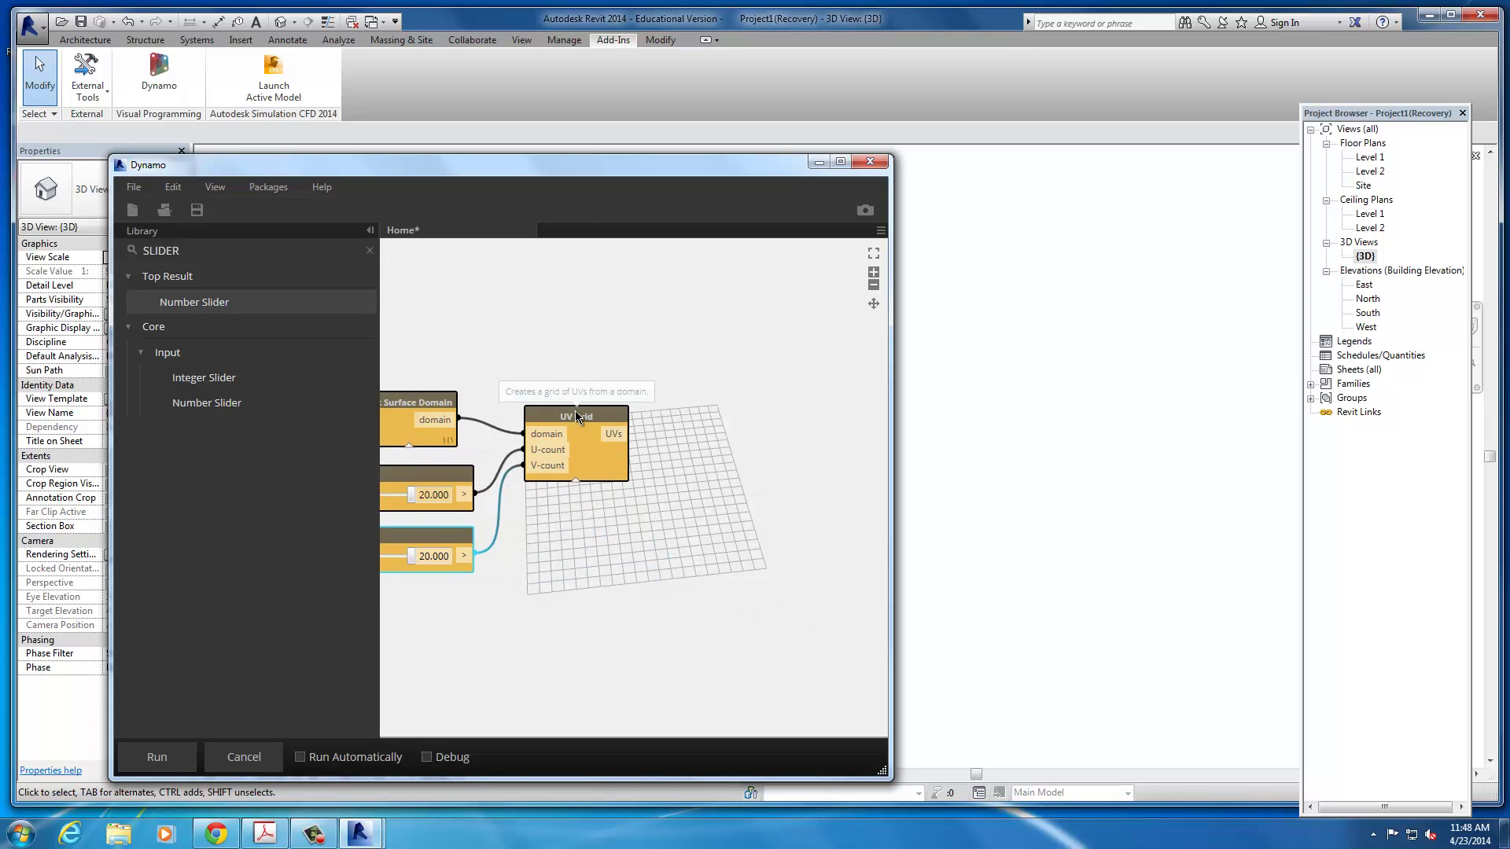
left_click_drag(574, 410, 729, 346)
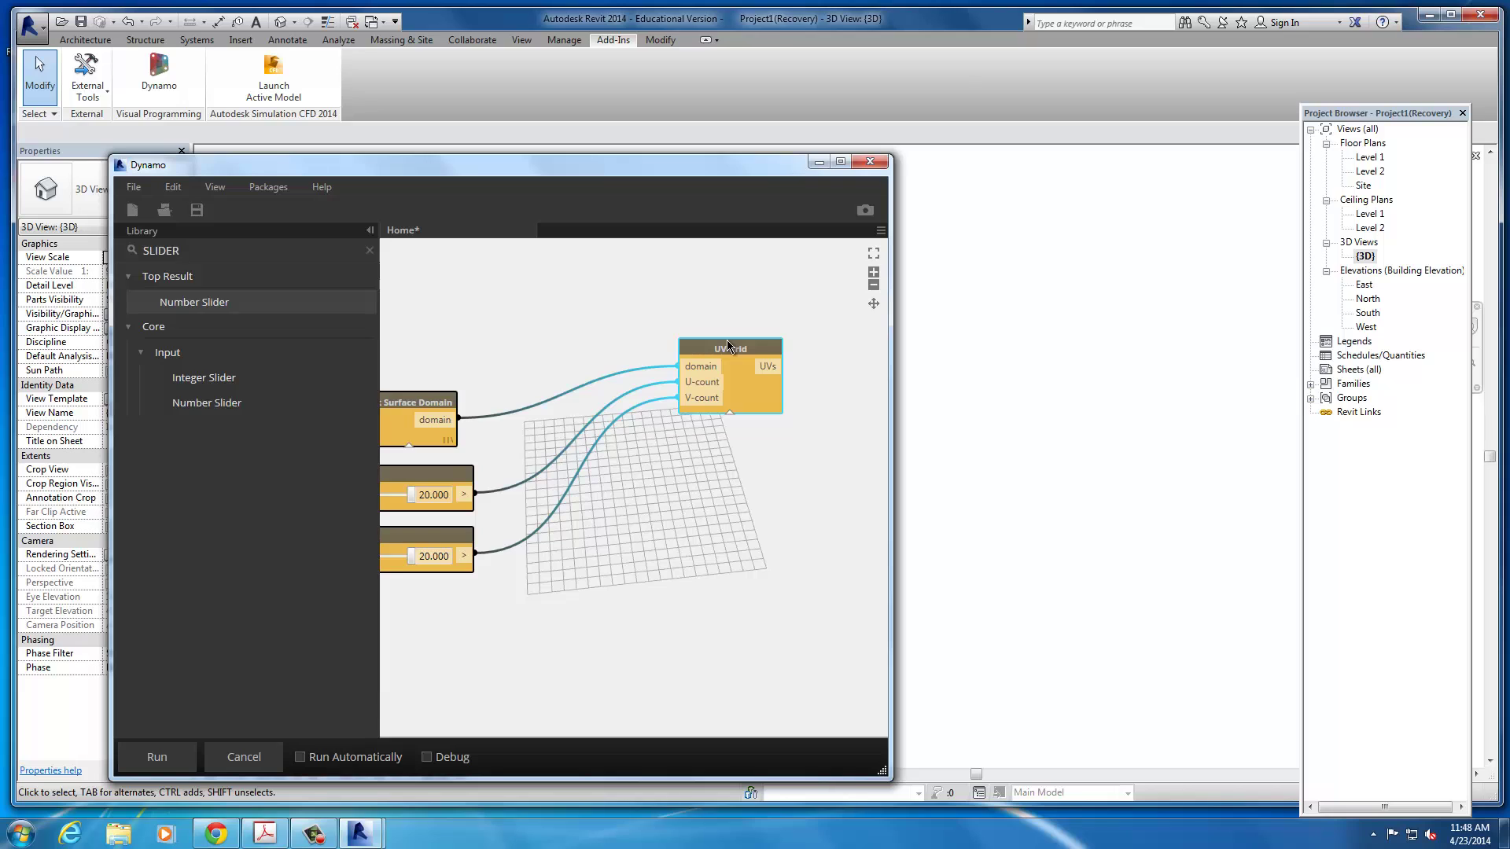
scroll(673, 653, "down", 3)
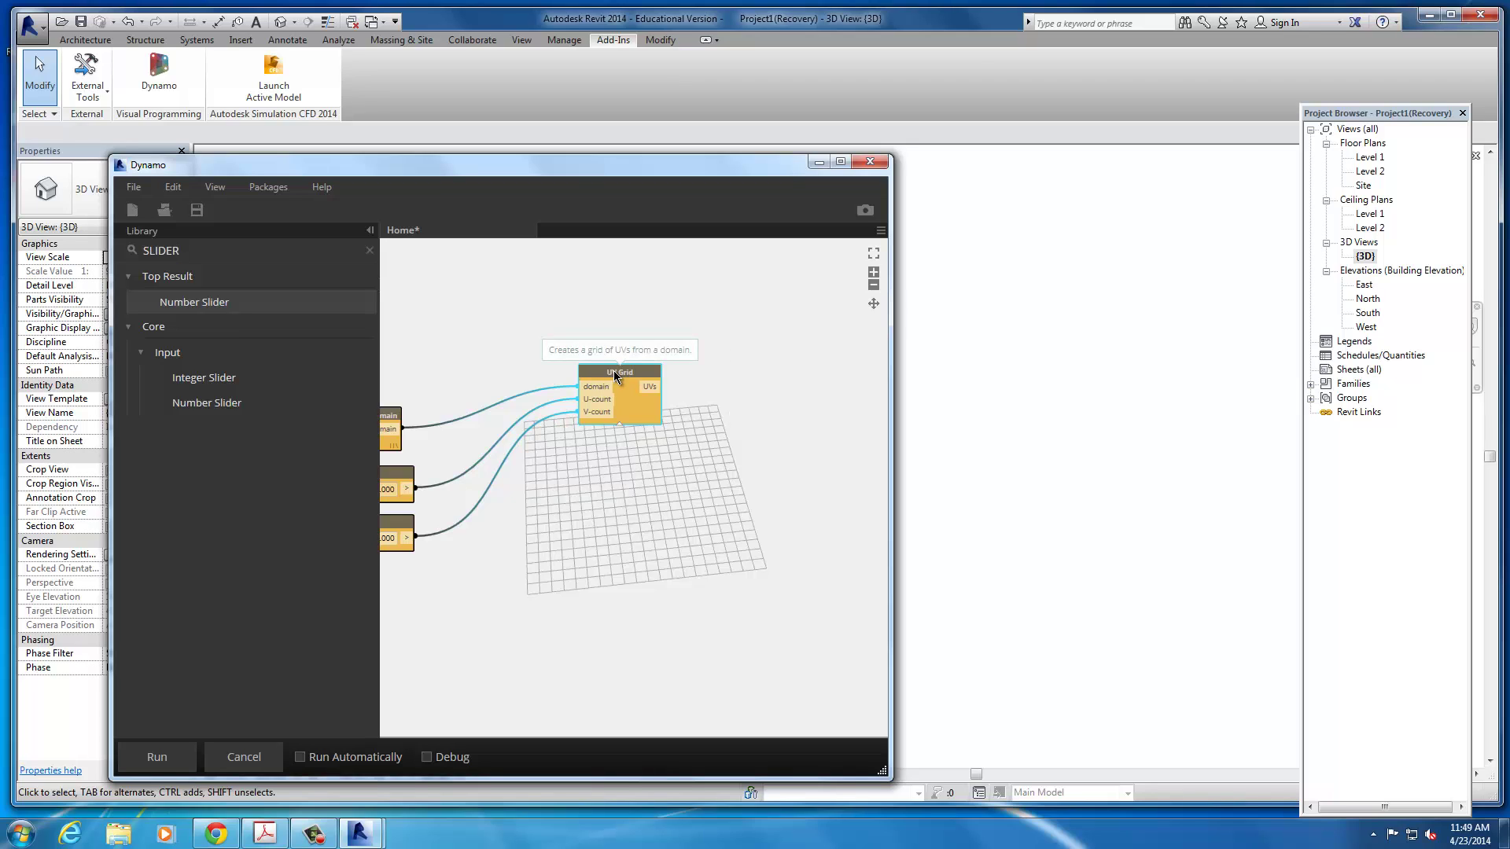
key("ctrl+c")
key("ctrl+v")
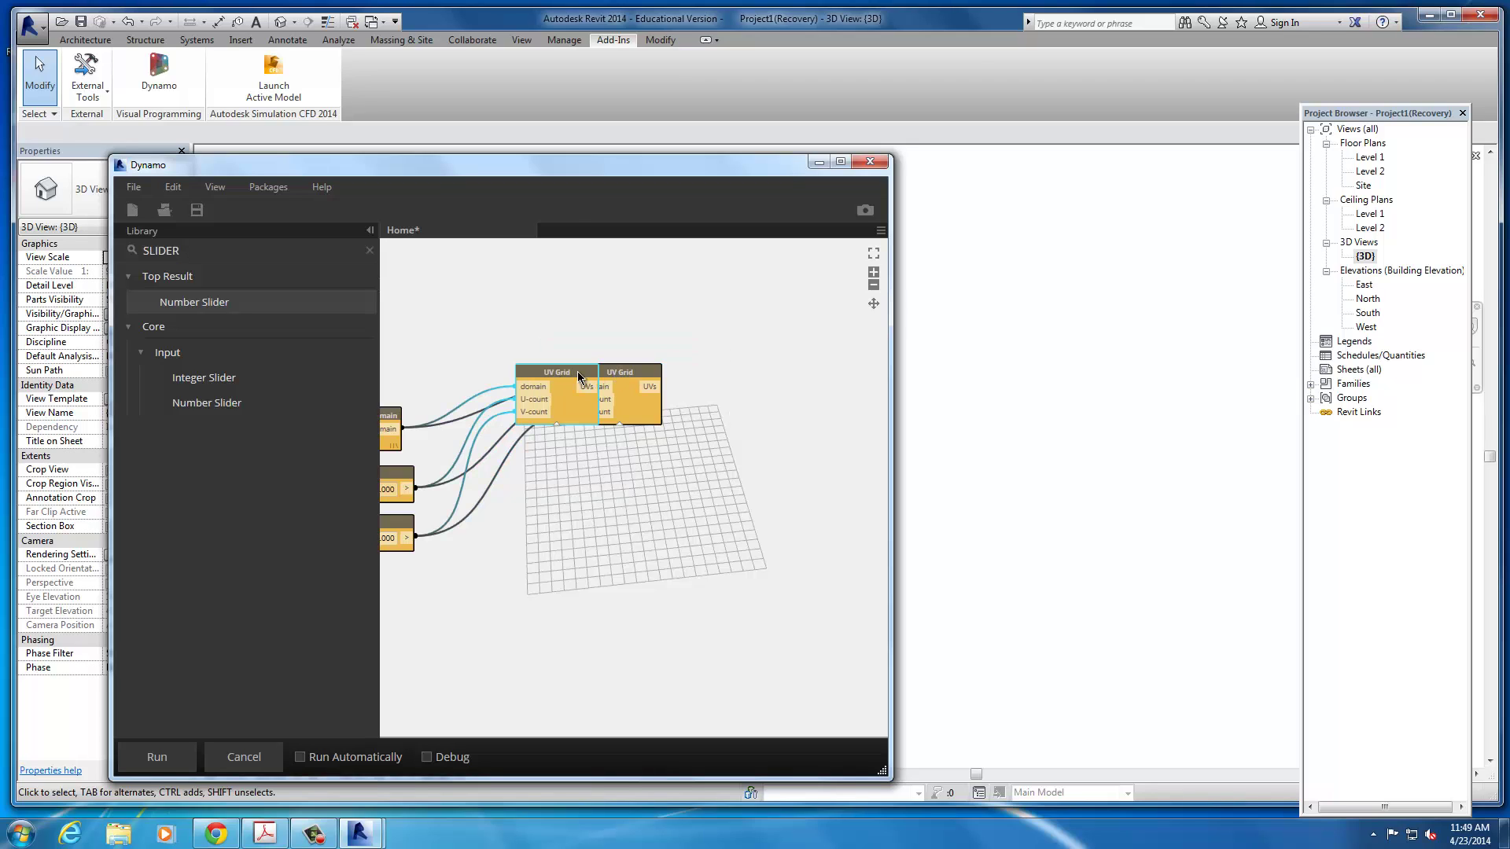
left_click_drag(577, 371, 625, 598)
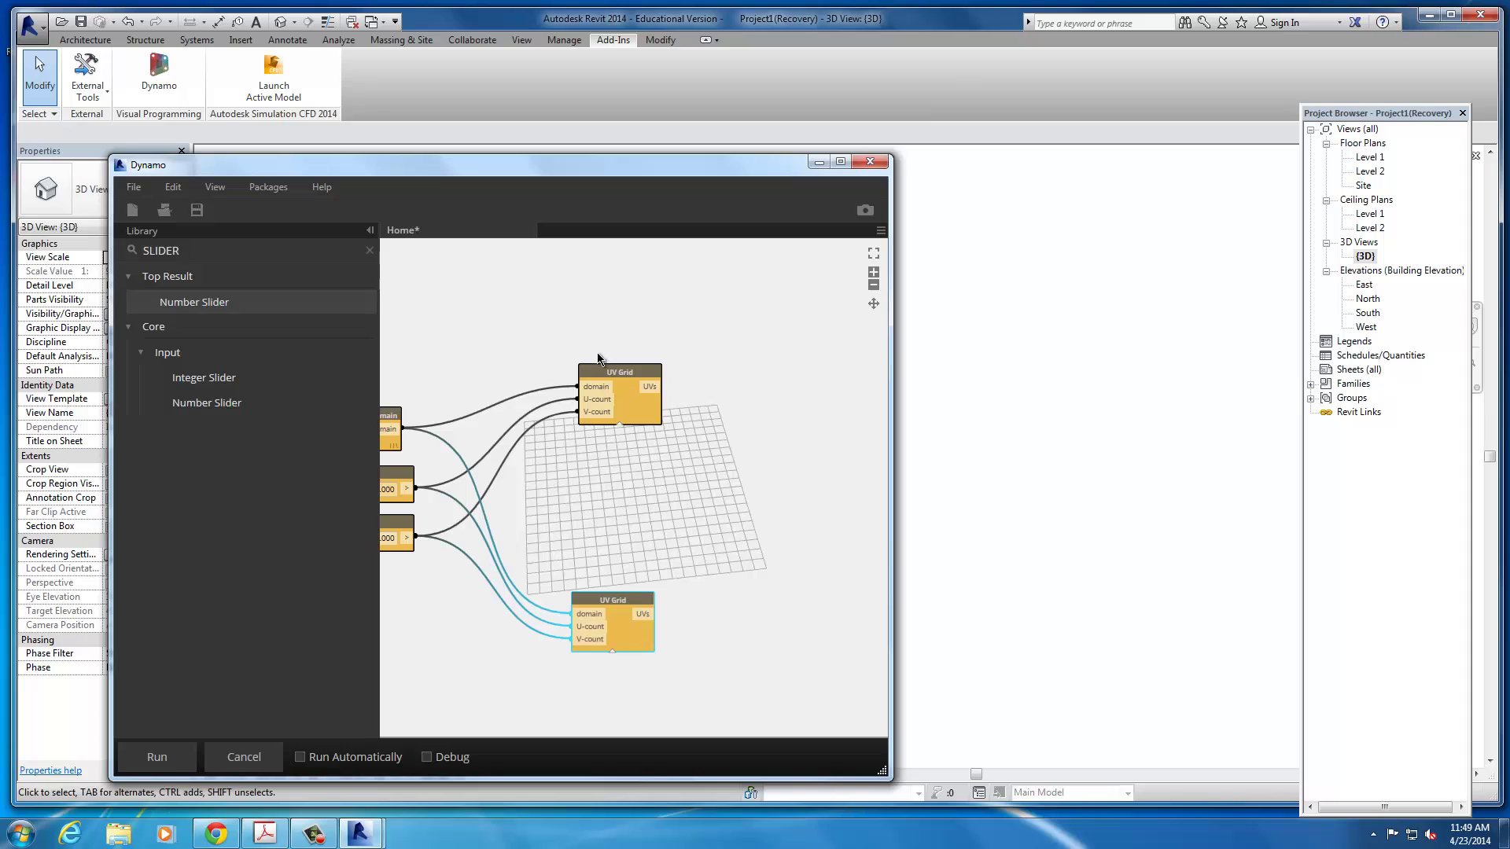
- Space the two UV Grid nodes farther apart and roughly align them vertically, clear of the sliders
left_click_drag(615, 369, 612, 362)
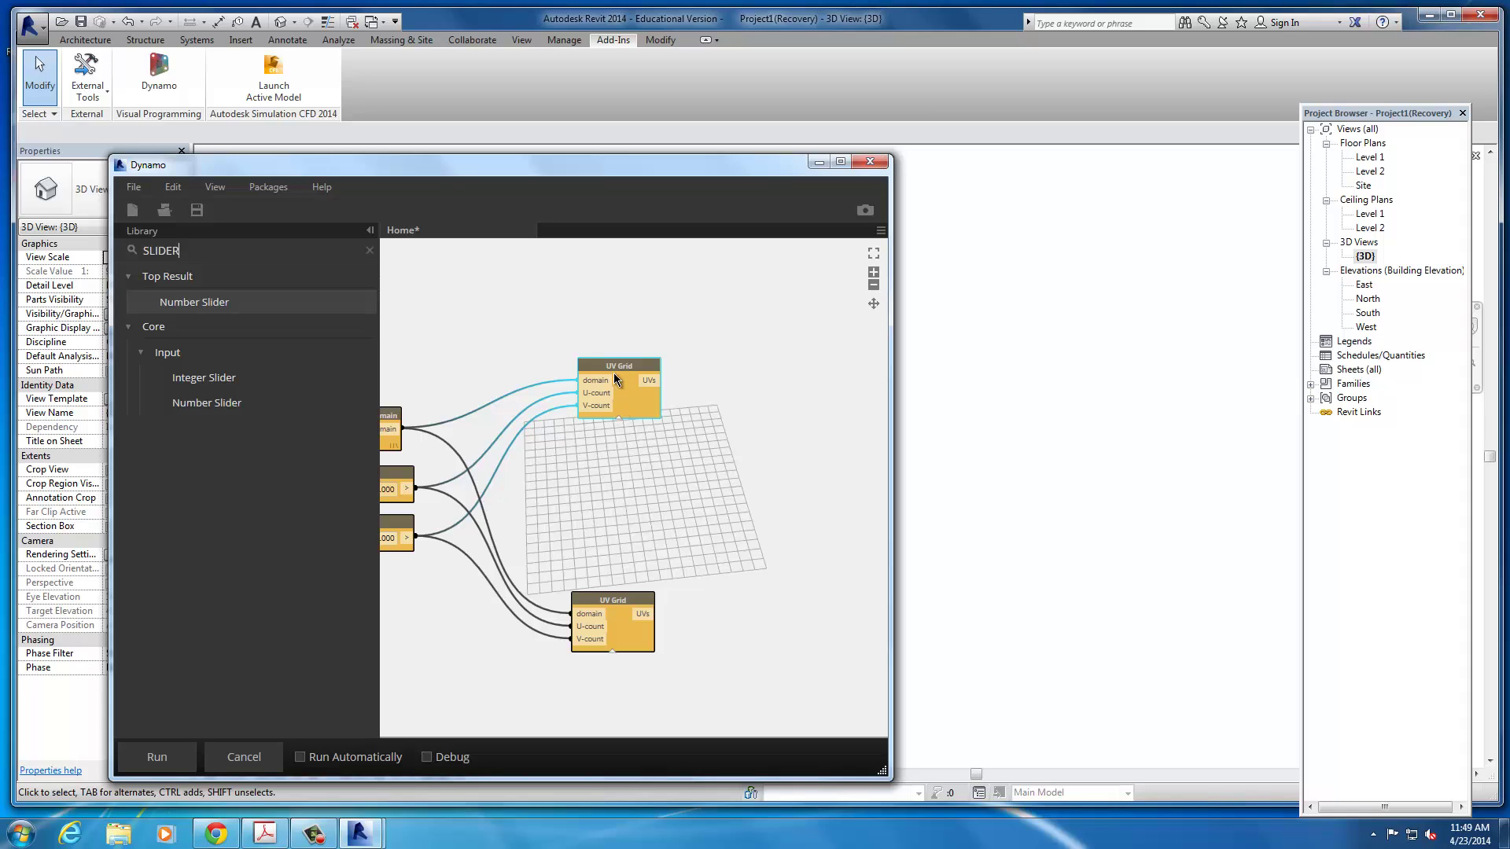
left_click_drag(616, 365, 617, 352)
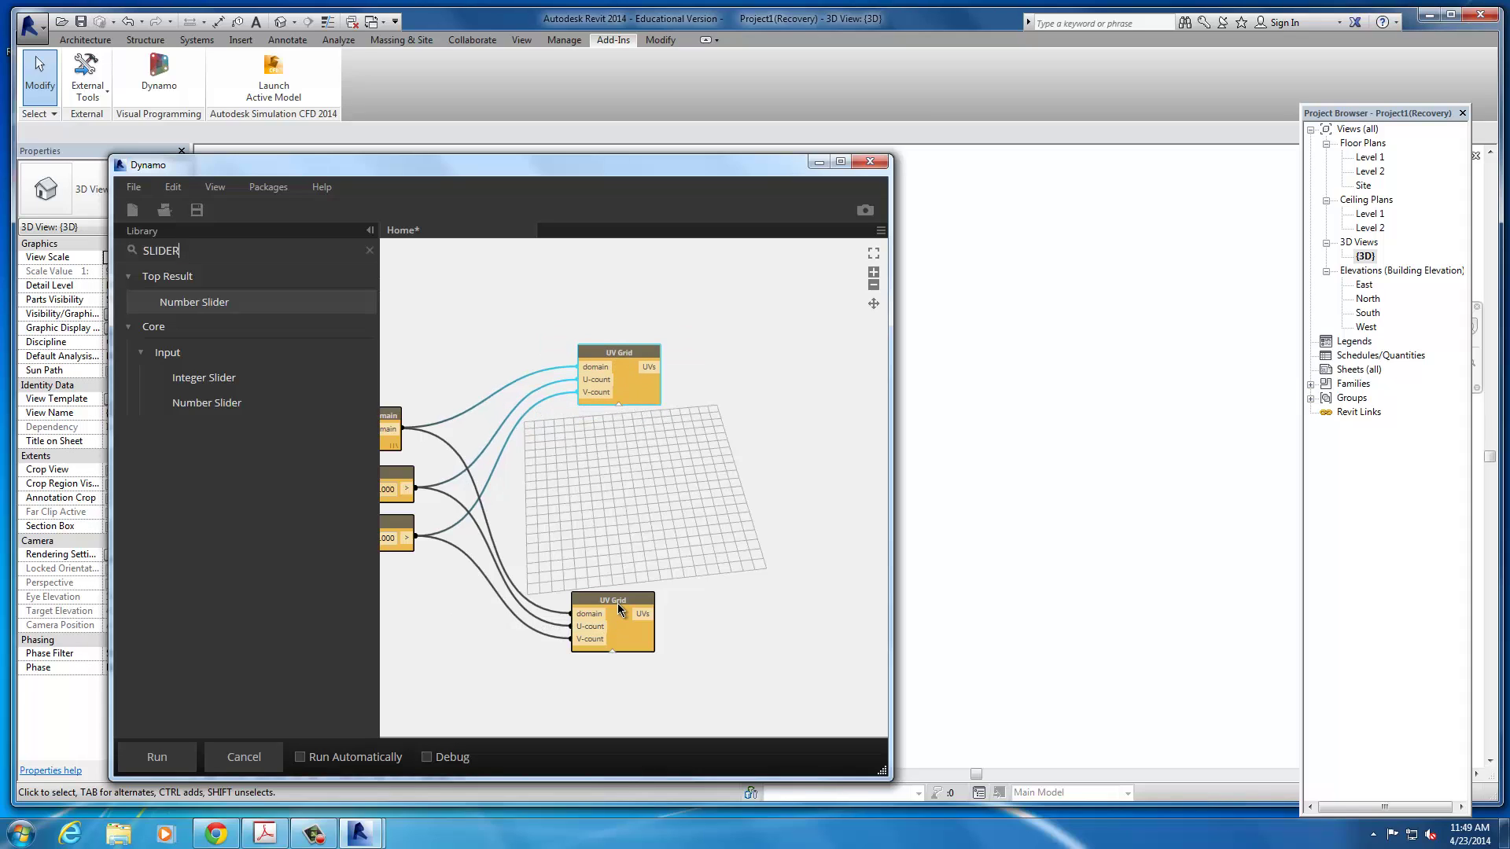
left_click_drag(620, 608, 677, 606)
middle_click_drag(568, 673, 667, 648)
left_click(471, 446)
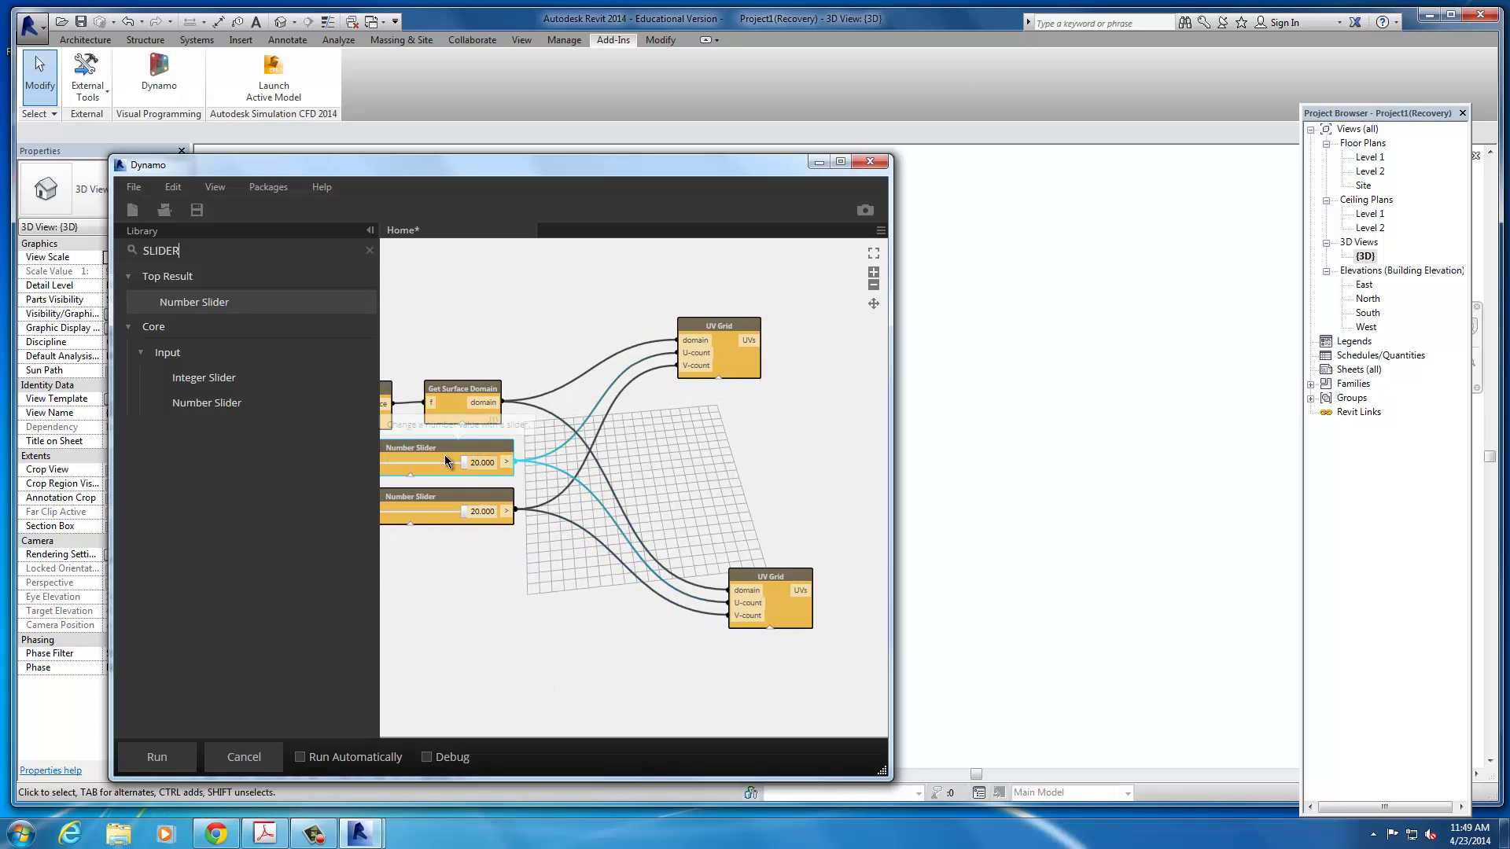
left_click(486, 503)
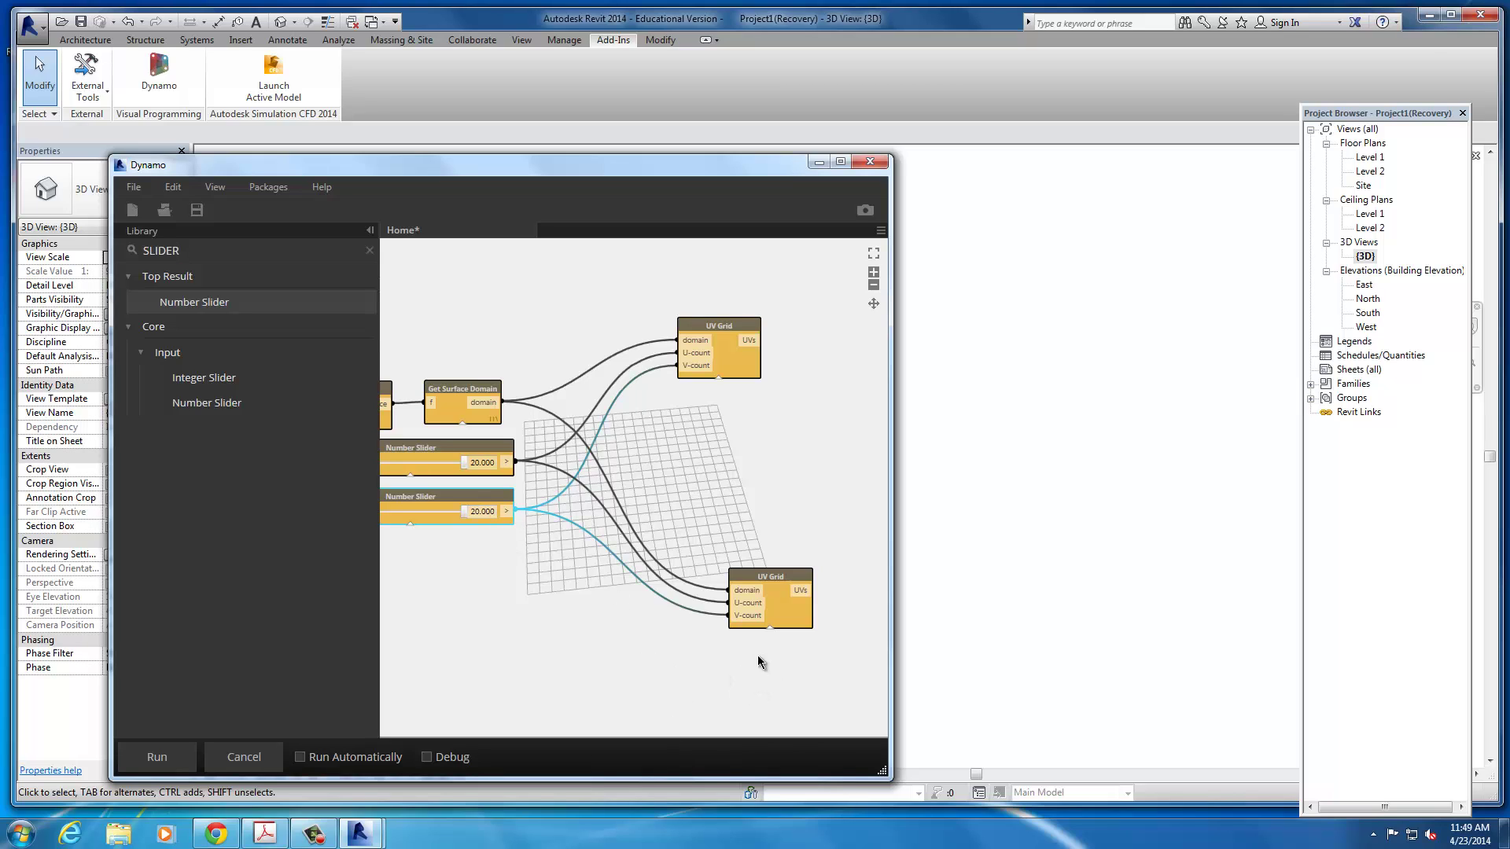
left_click_drag(771, 576, 752, 592)
left_click_drag(700, 327, 729, 321)
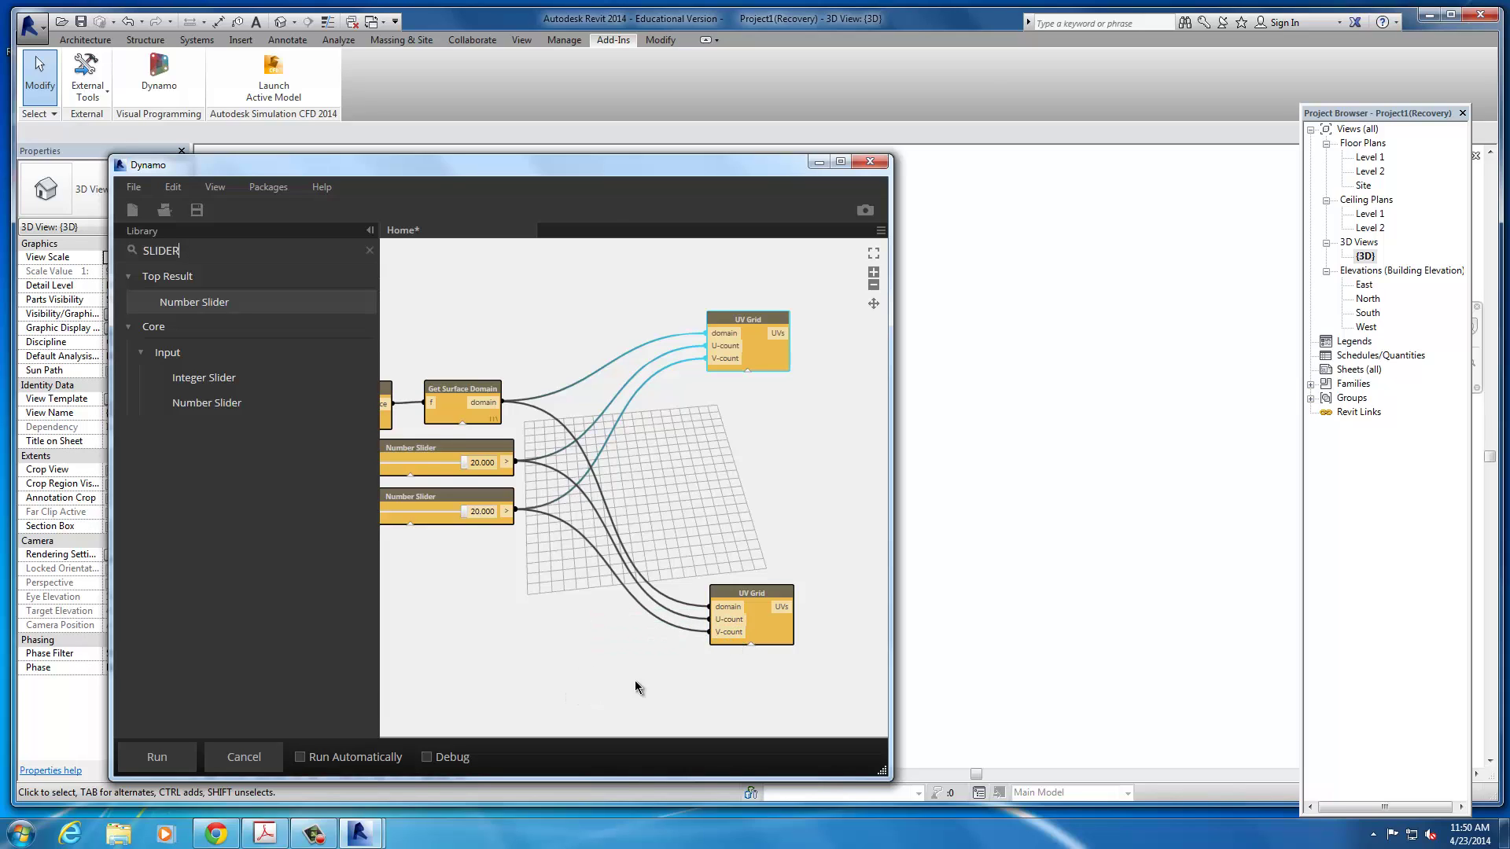
- Duplicate the lower Number Slider below the existing pair and set the copy's maximum to 10
middle_click_drag(634, 681, 673, 636)
left_click(502, 451)
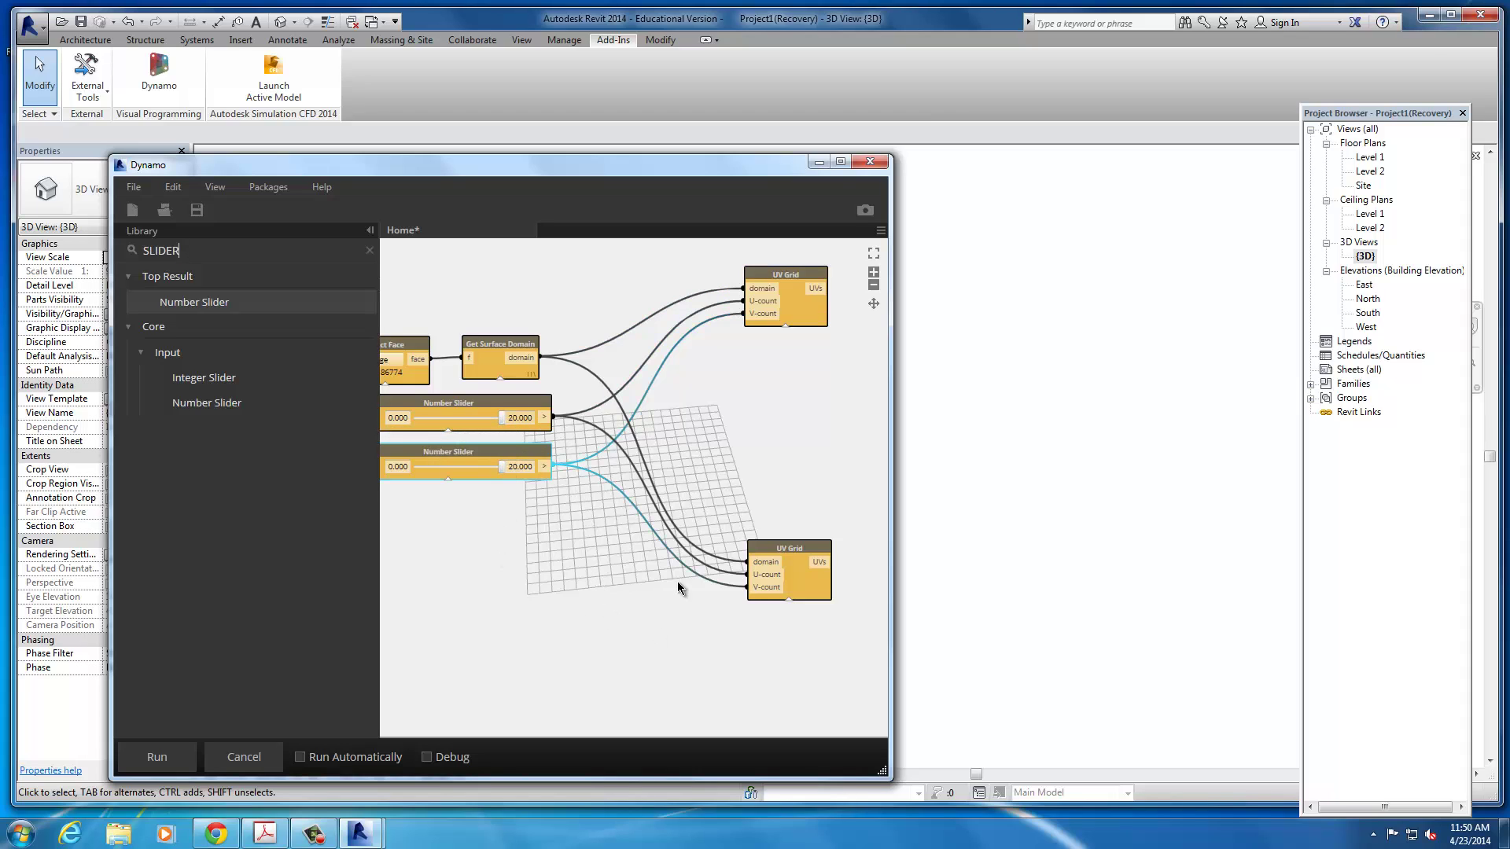
left_click(553, 634)
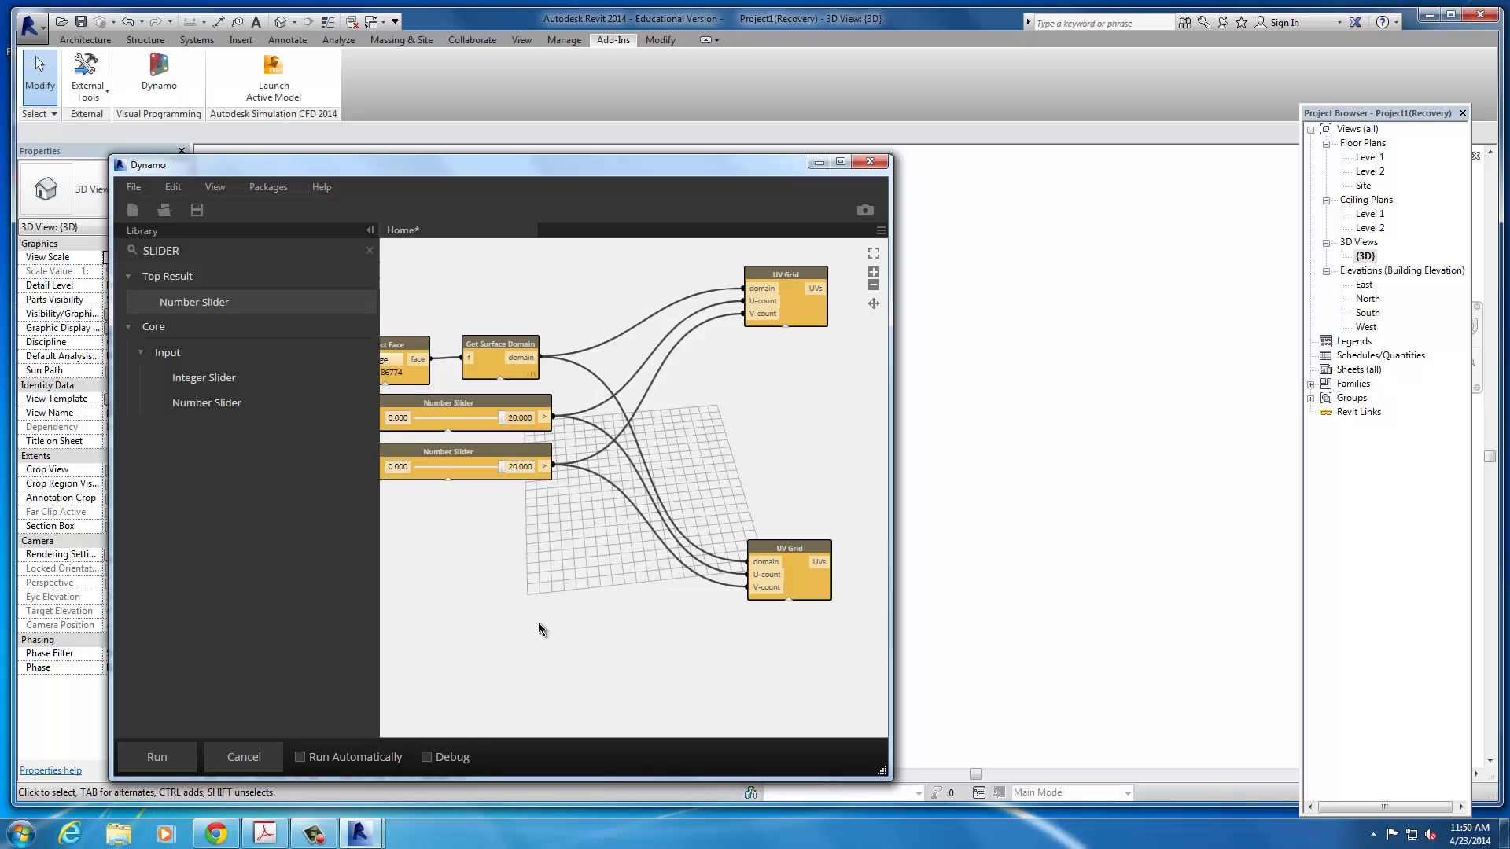
left_click(483, 456)
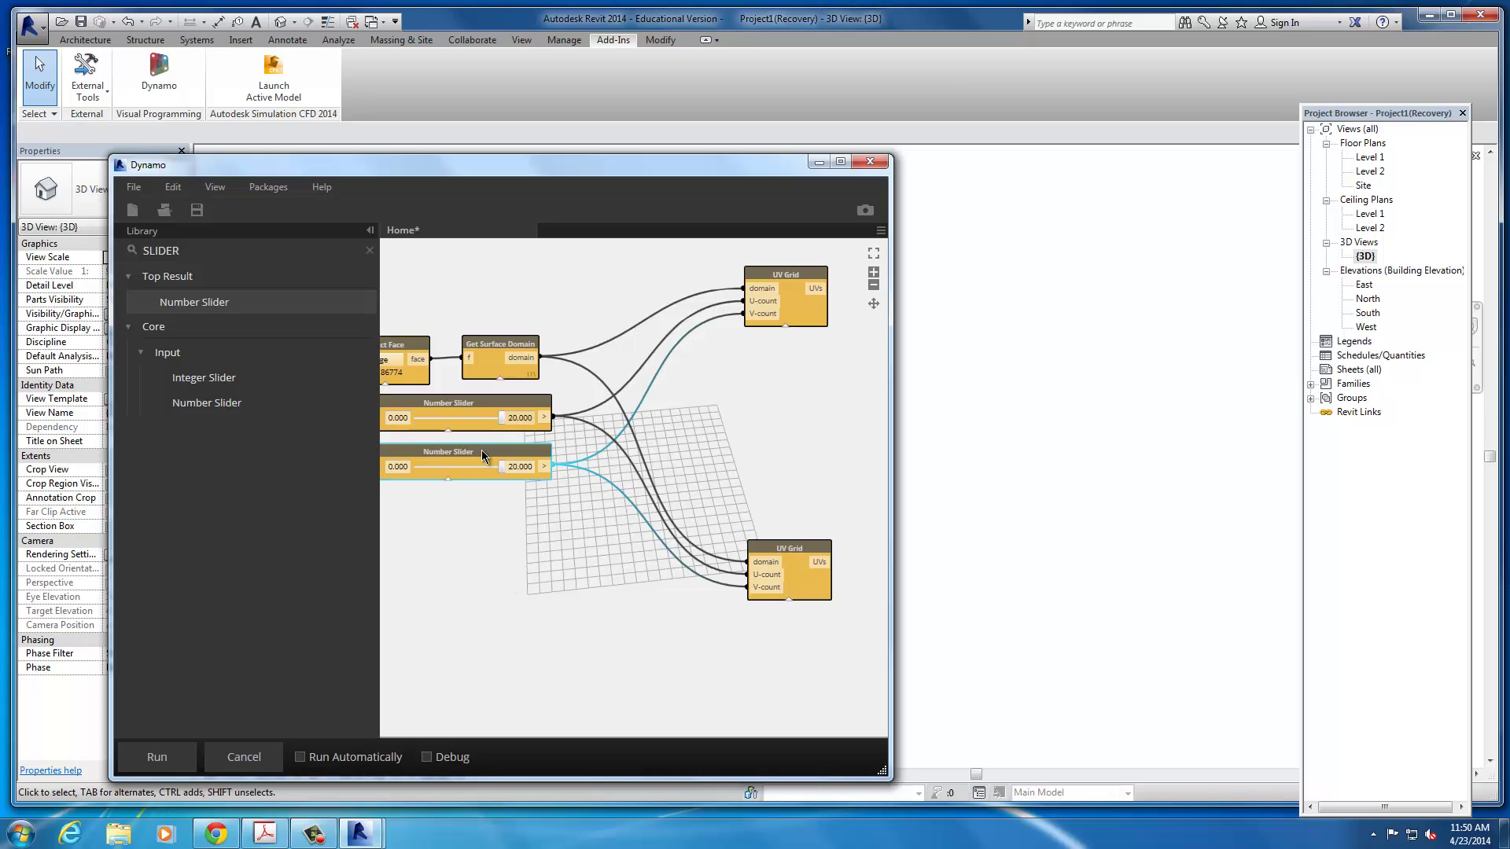
key("ctrl+c")
key("ctrl+v")
left_click_drag(485, 484, 567, 548)
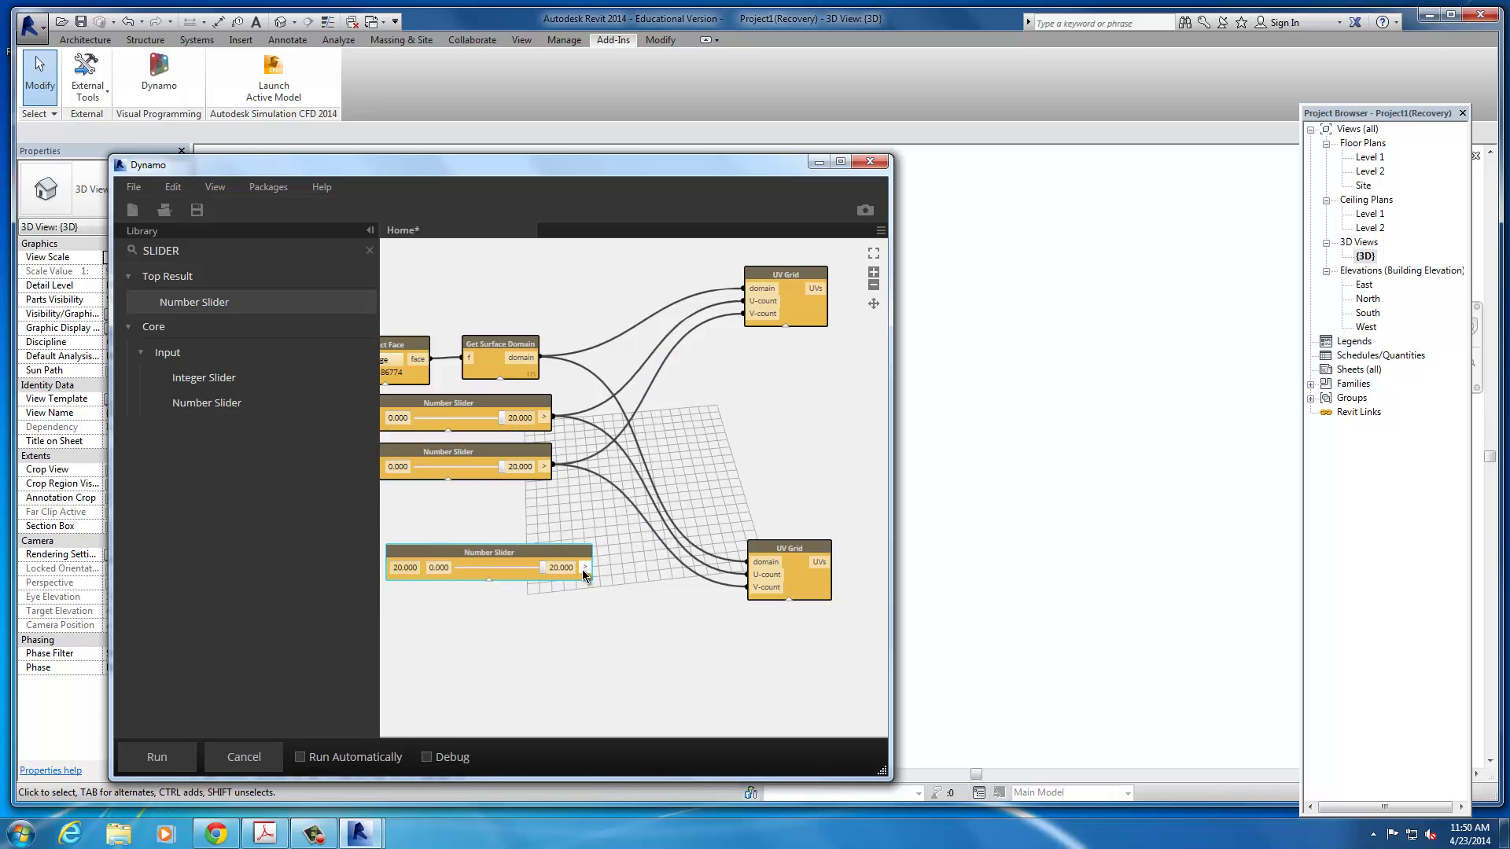
double_click(568, 567)
type("10")
key("Return")
- Place another Number Slider copy beneath the 10-maximum slider and set its maximum to 2
key("ctrl+v")
left_click_drag(514, 551, 563, 620)
double_click(563, 621)
type("2")
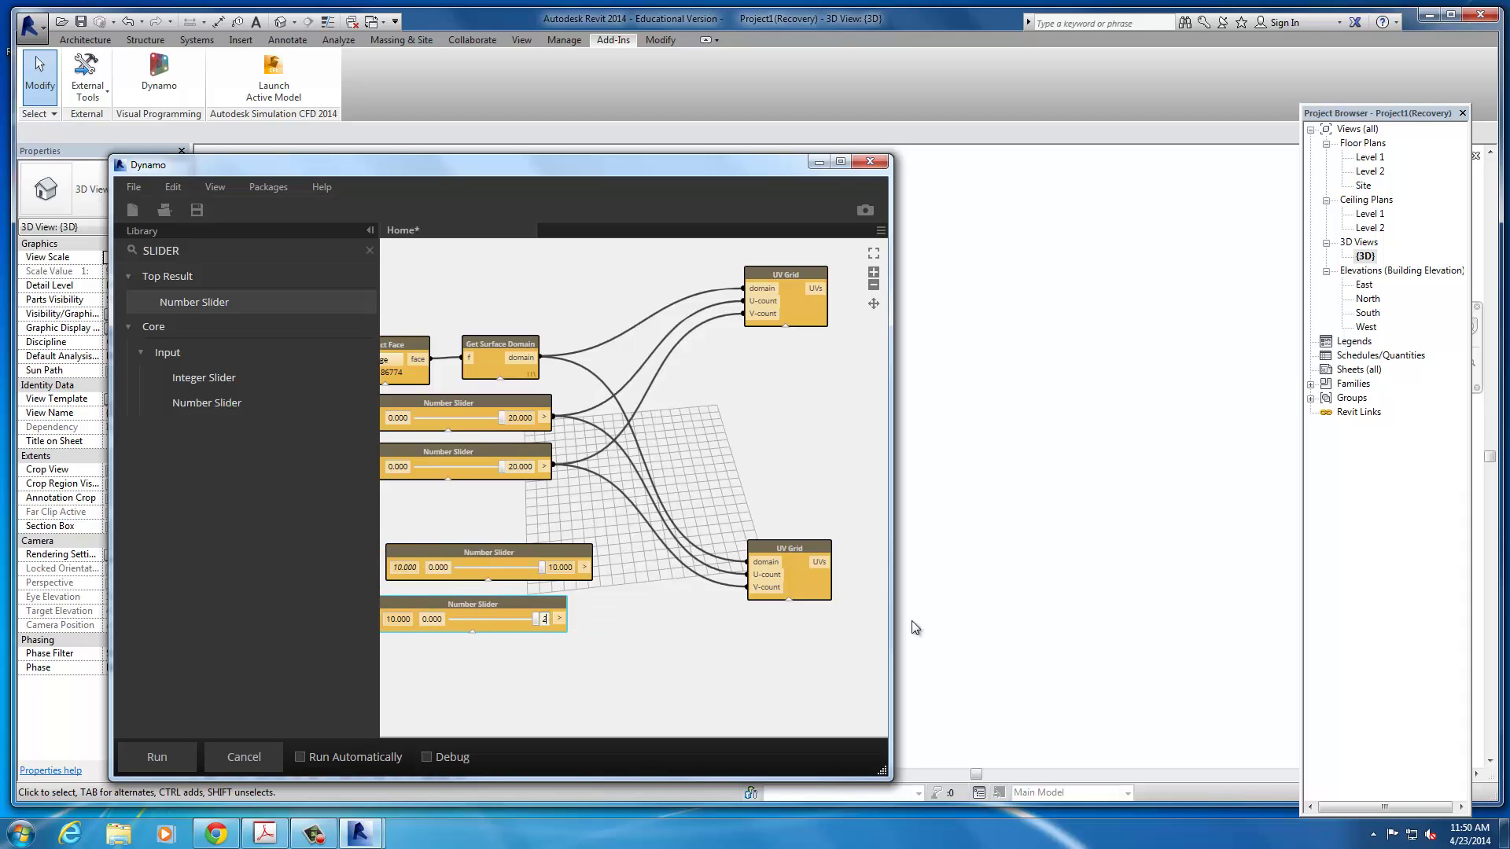
key("Return")
- Rewire the lower UV Grid so the 2-maximum slider feeds V-count and the 10-maximum slider feeds U-count
left_click_drag(579, 618, 747, 587)
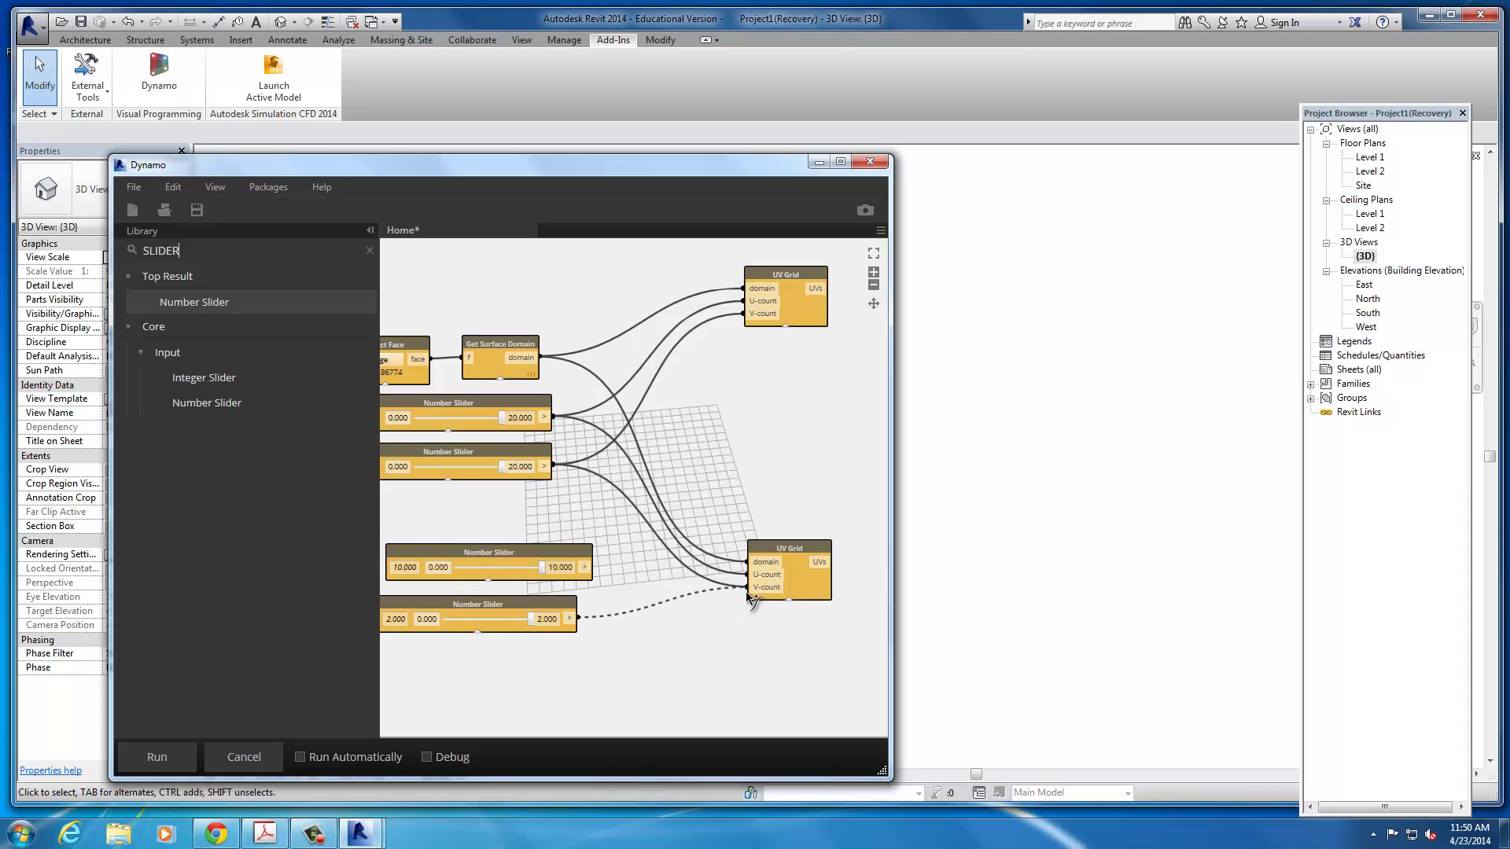
left_click(747, 587)
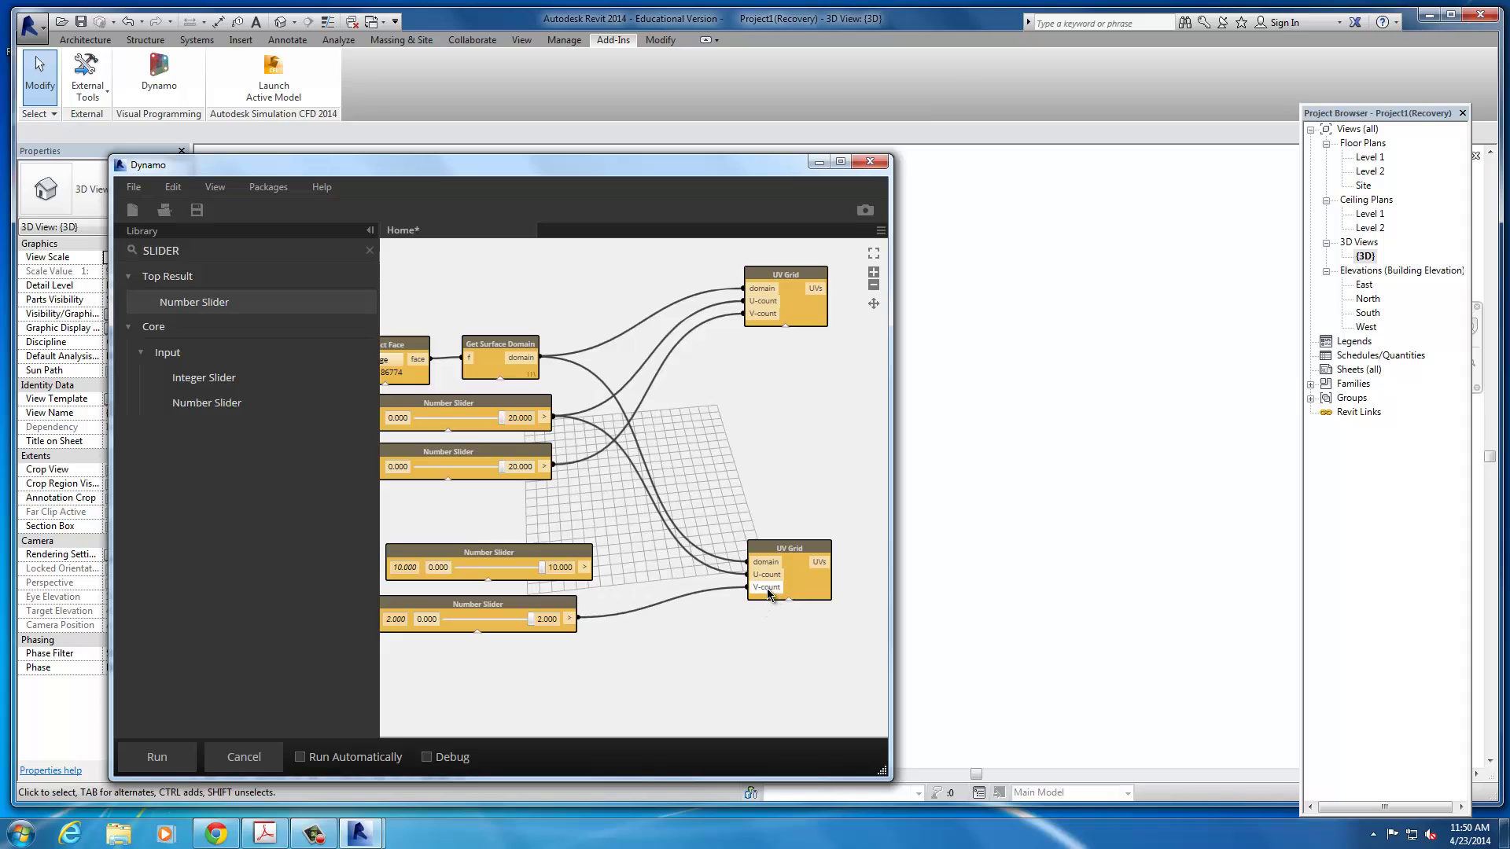
left_click(592, 567)
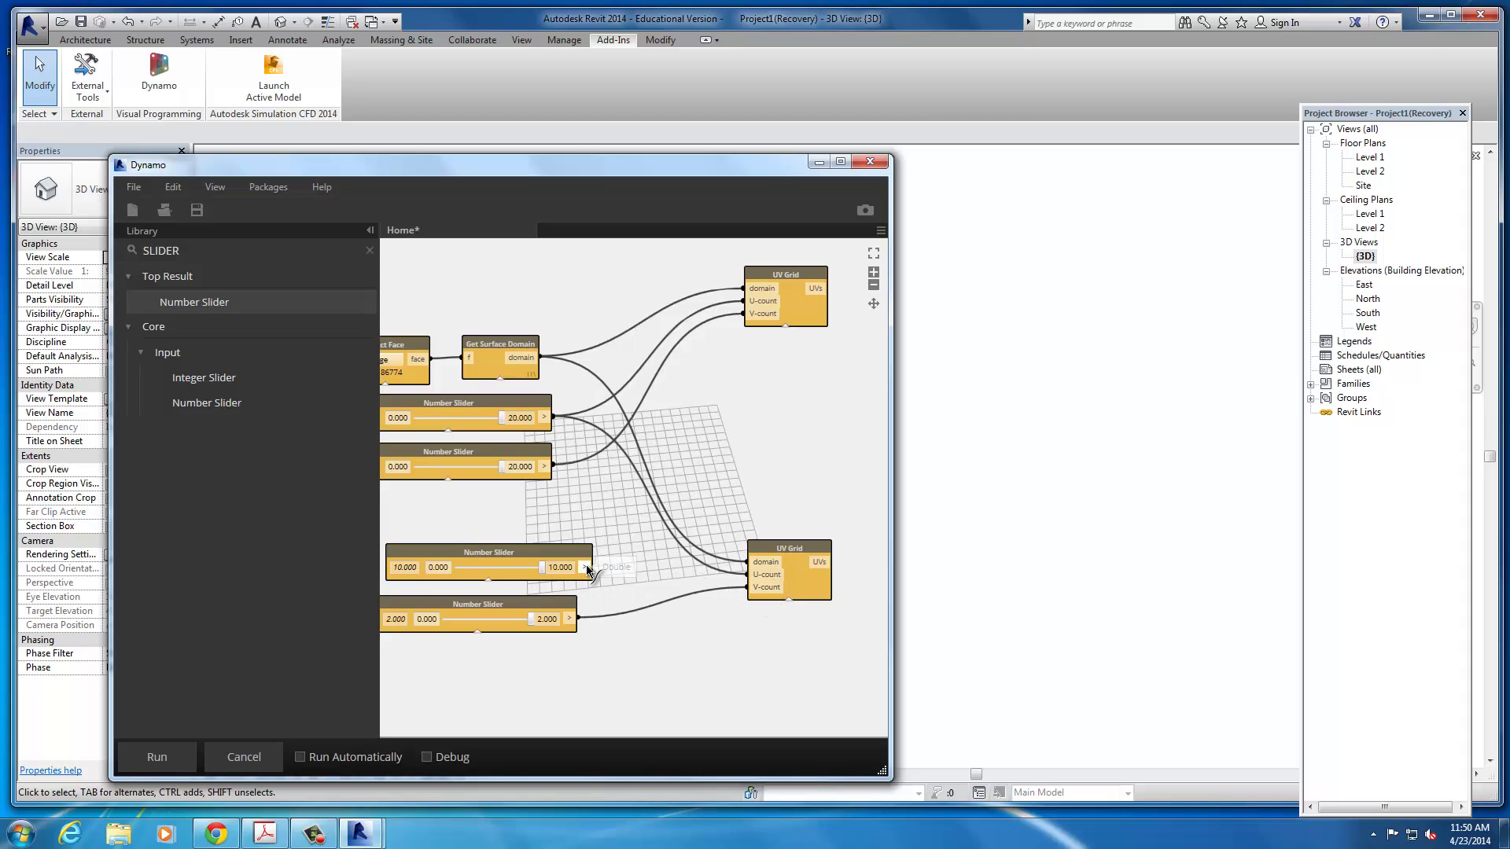
left_click(771, 575)
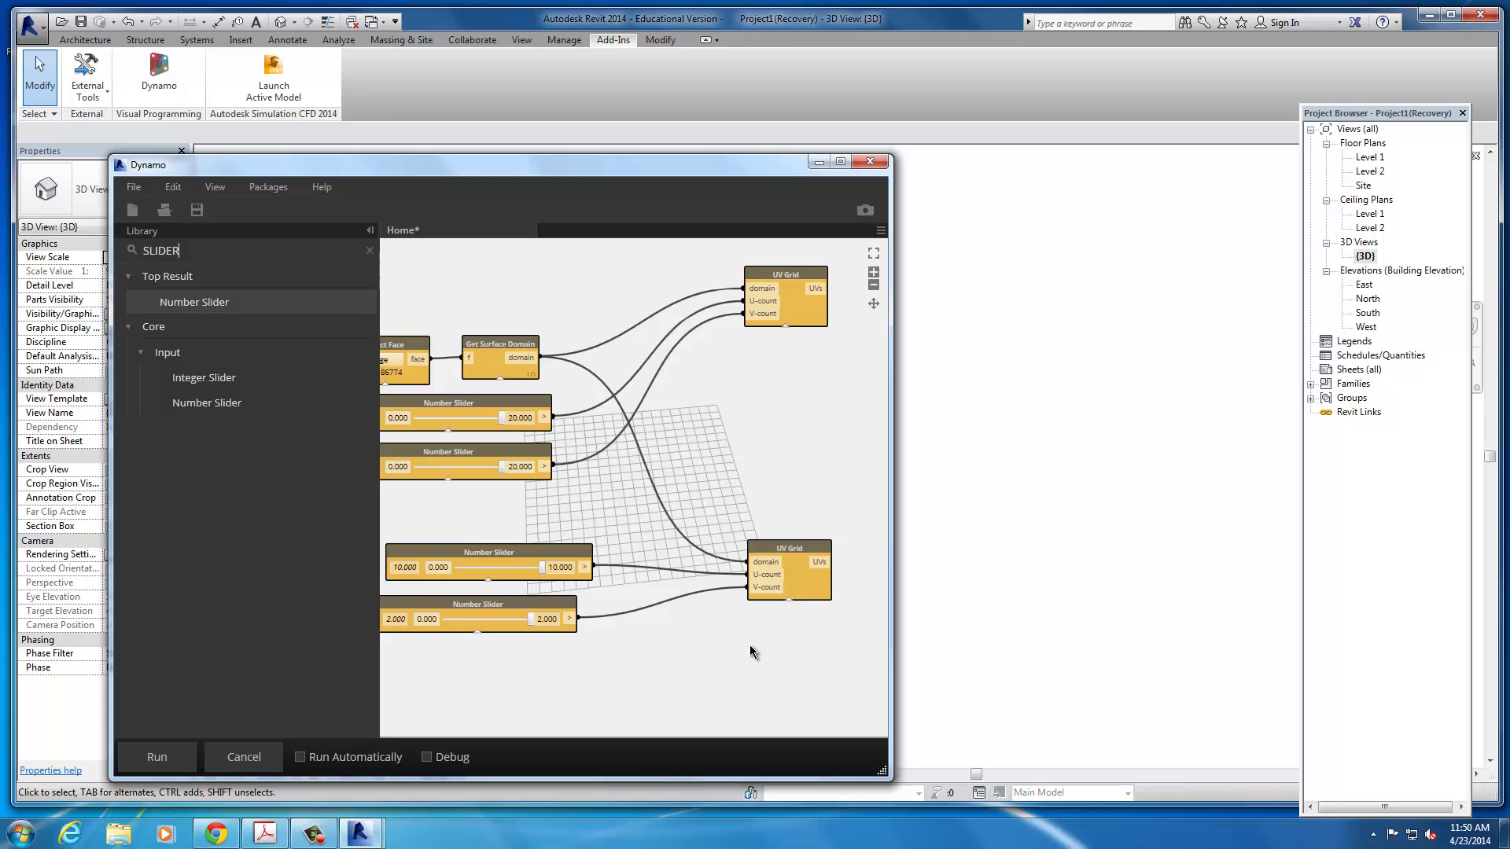
- Enable Navigate Background 3D Preview and run the graph to generate the surface in the preview
scroll(749, 645, "down", 3)
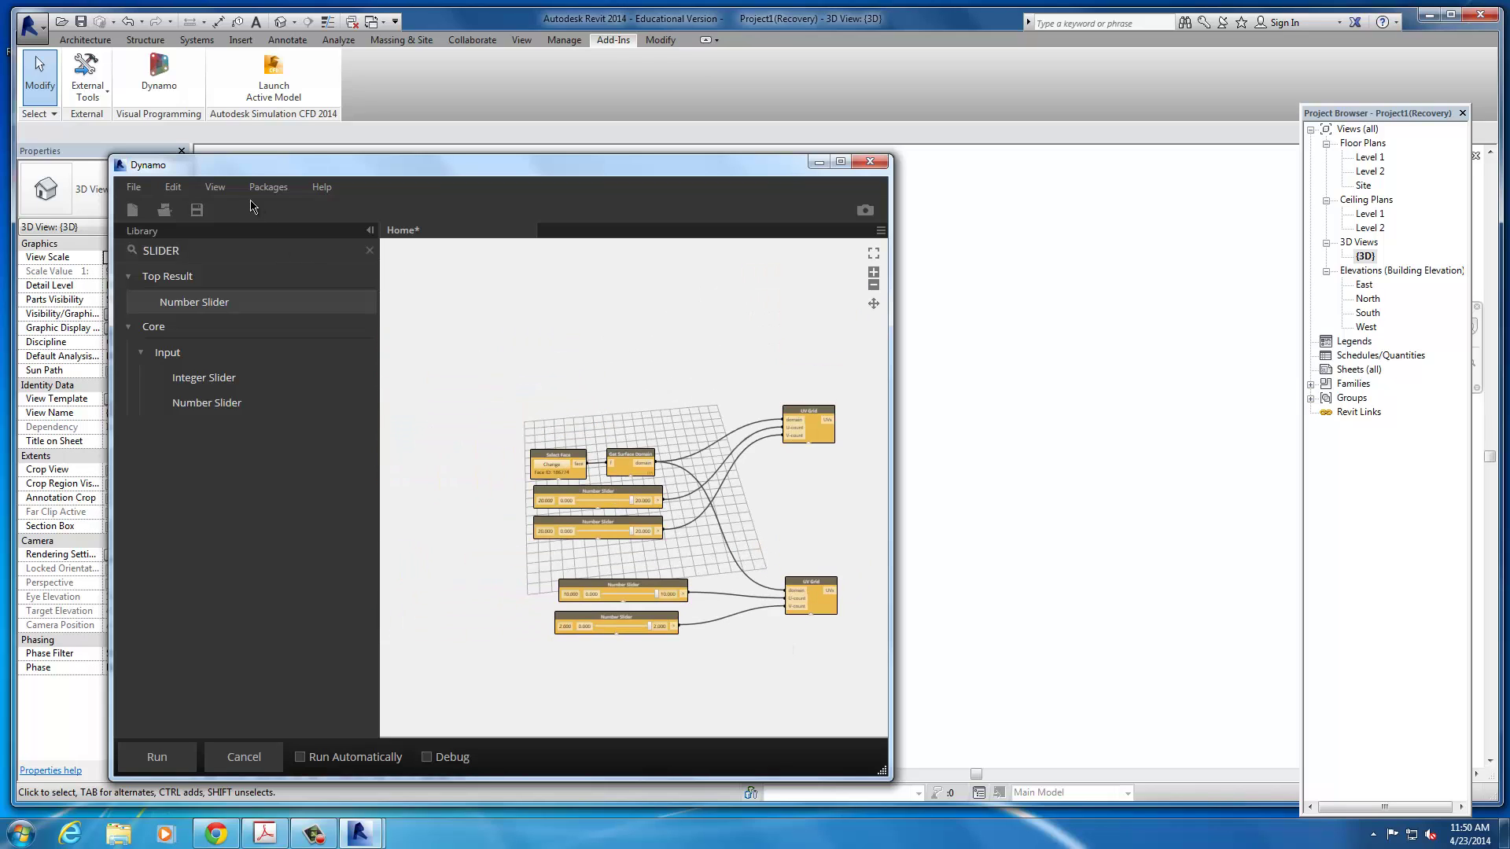
left_click(213, 191)
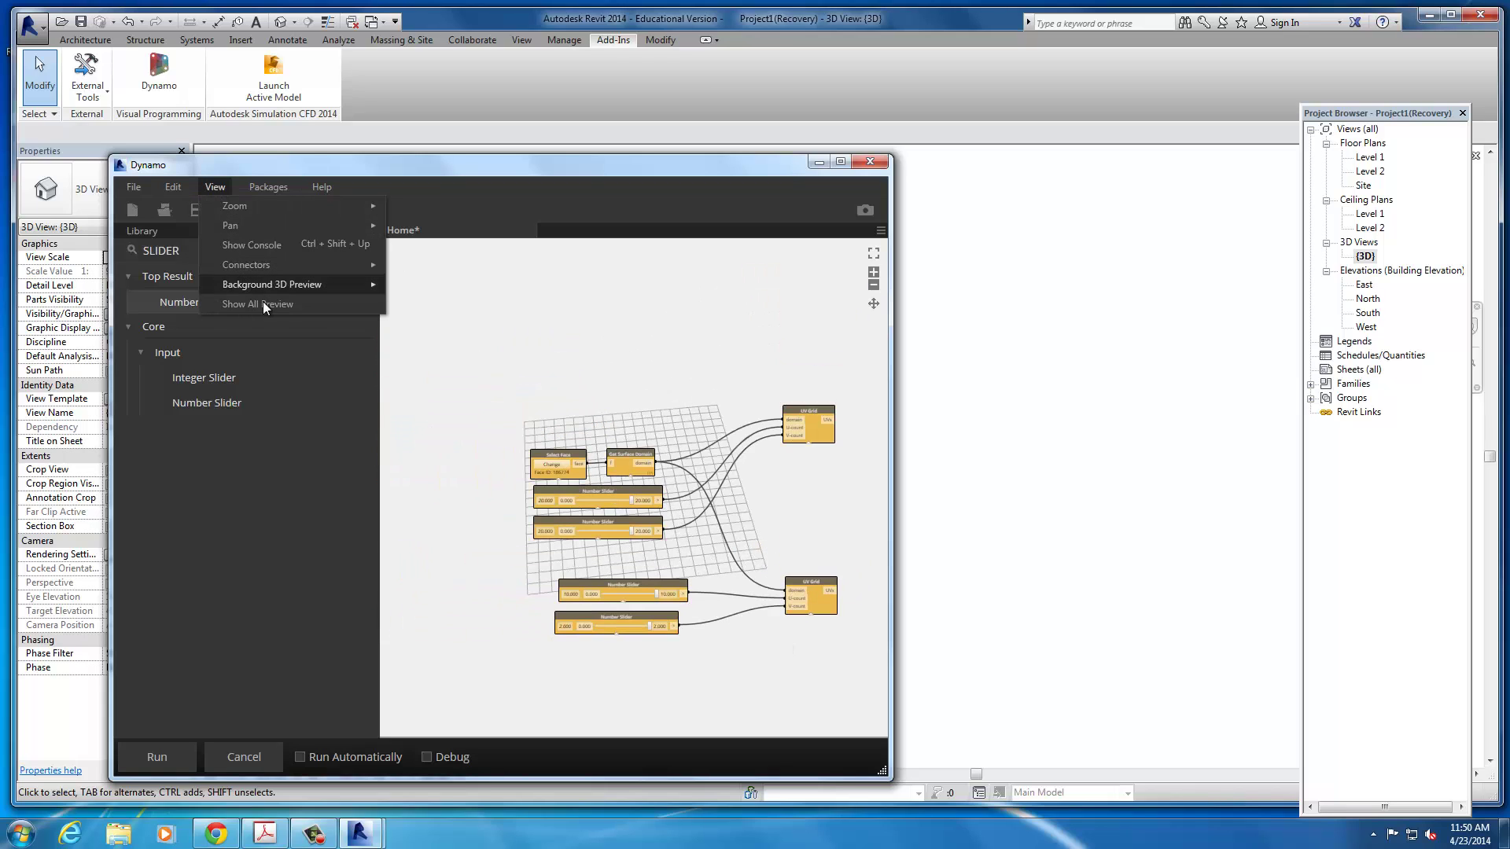
mouse_move(244, 283)
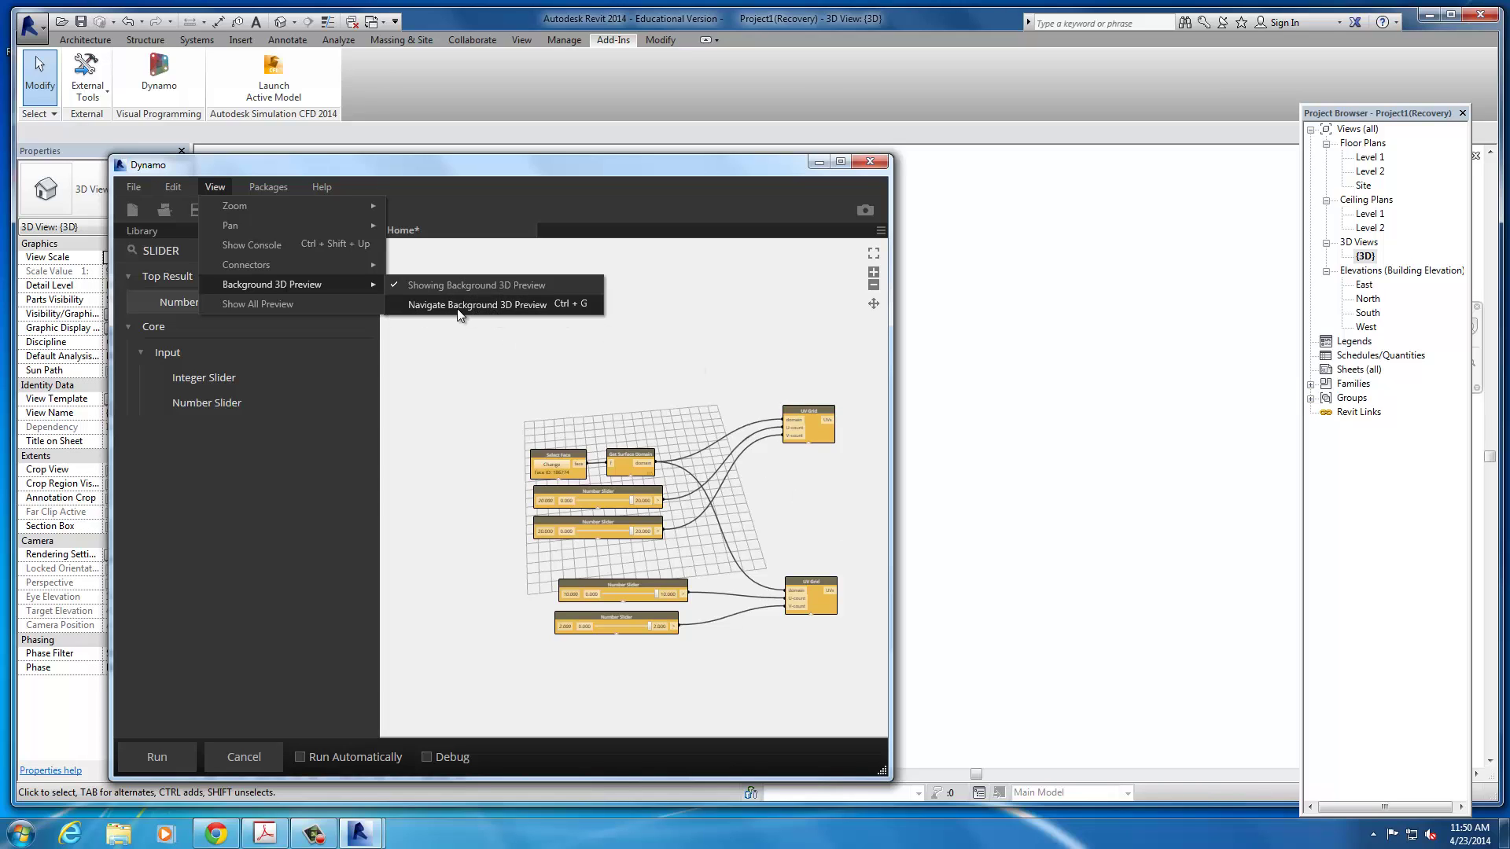
left_click(428, 305)
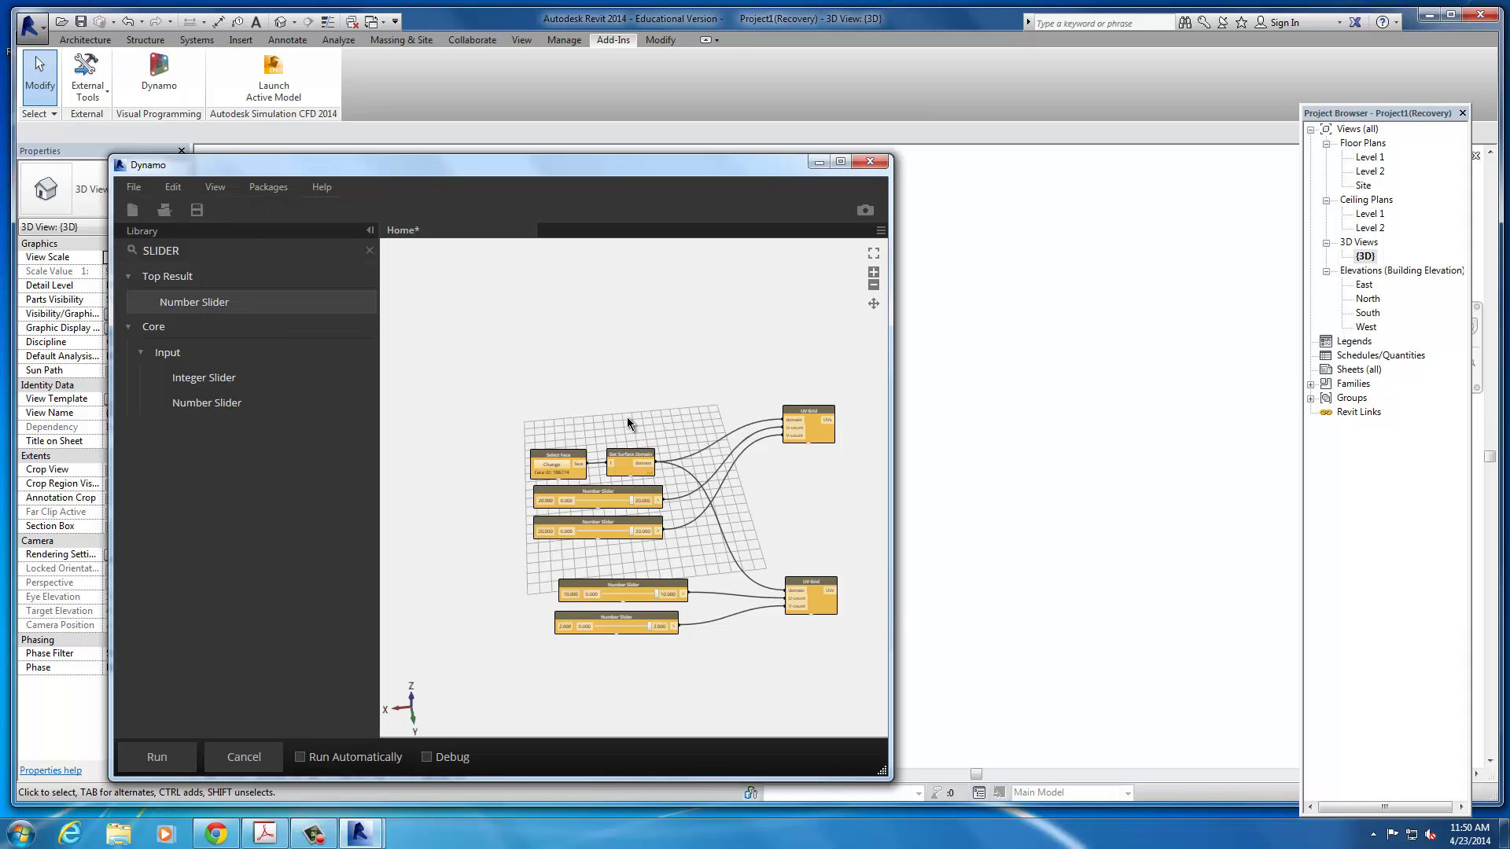
scroll(678, 508, "down", 5)
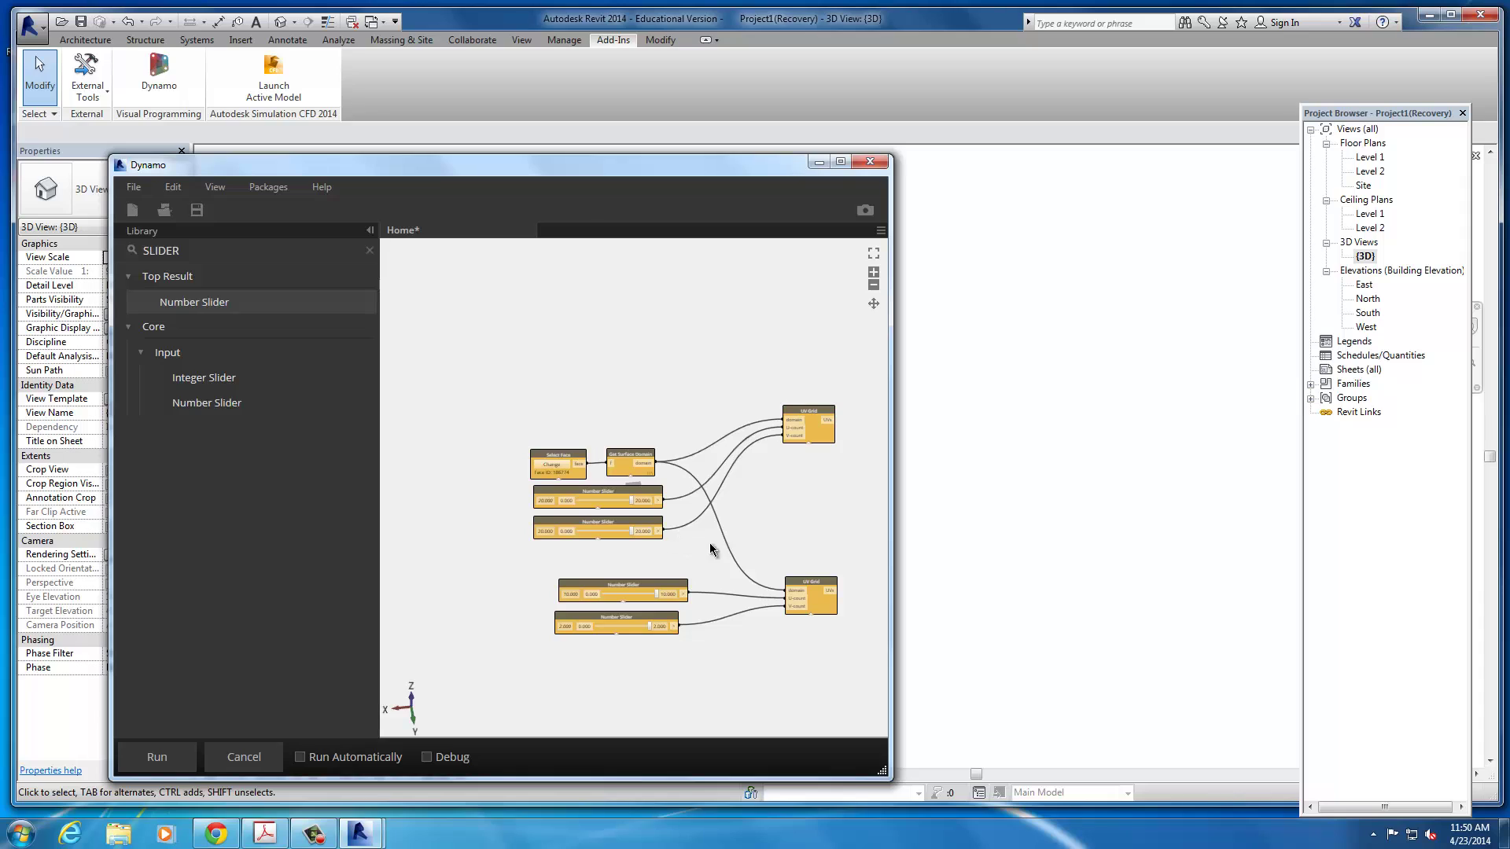
left_click(161, 759)
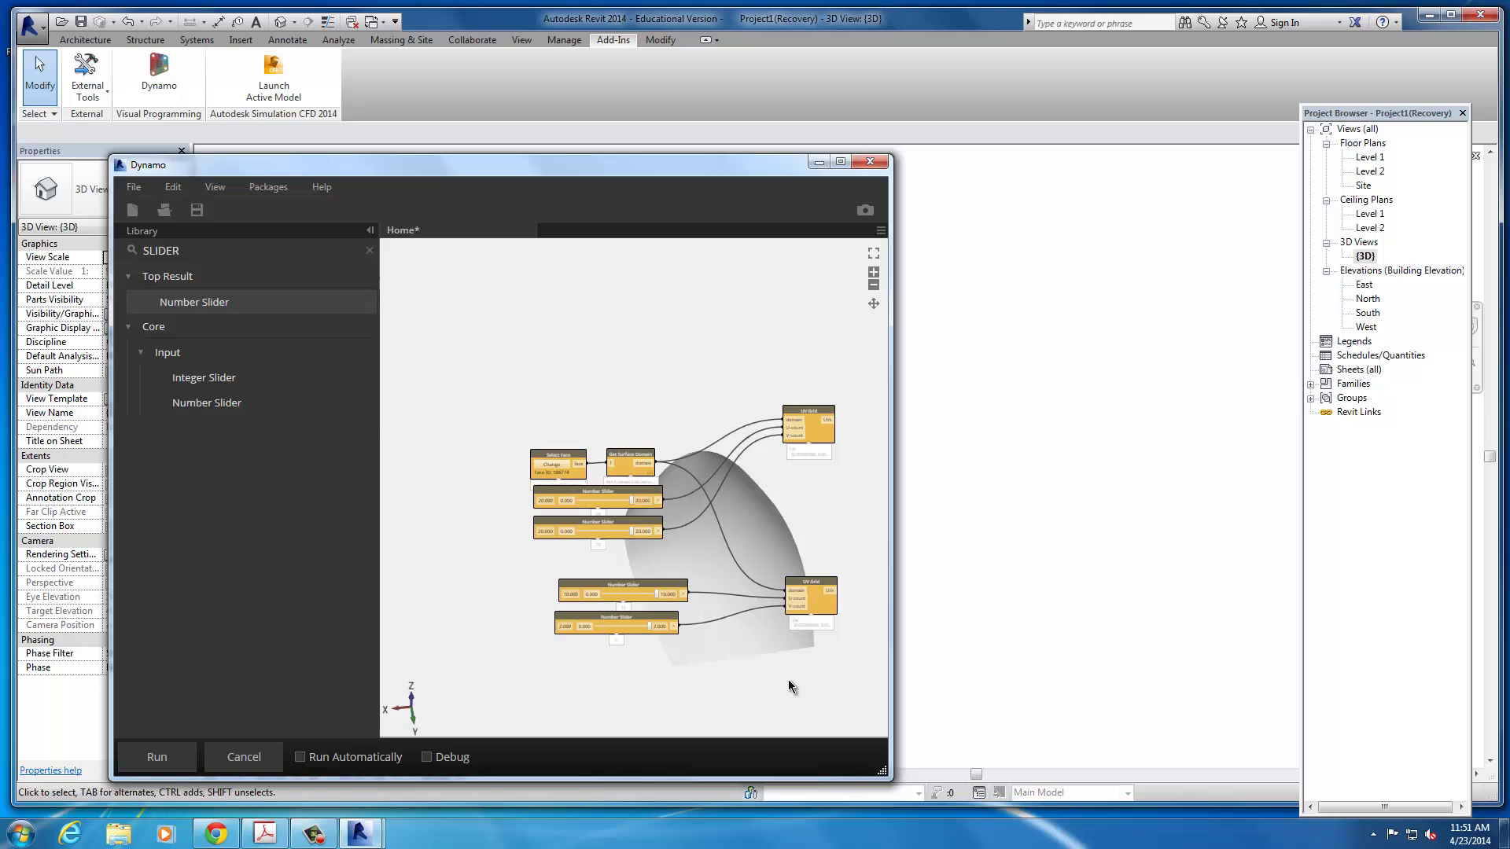
- Examine the previewed surface behind the nodes from several angles and distances
right_click_drag(776, 687, 715, 621)
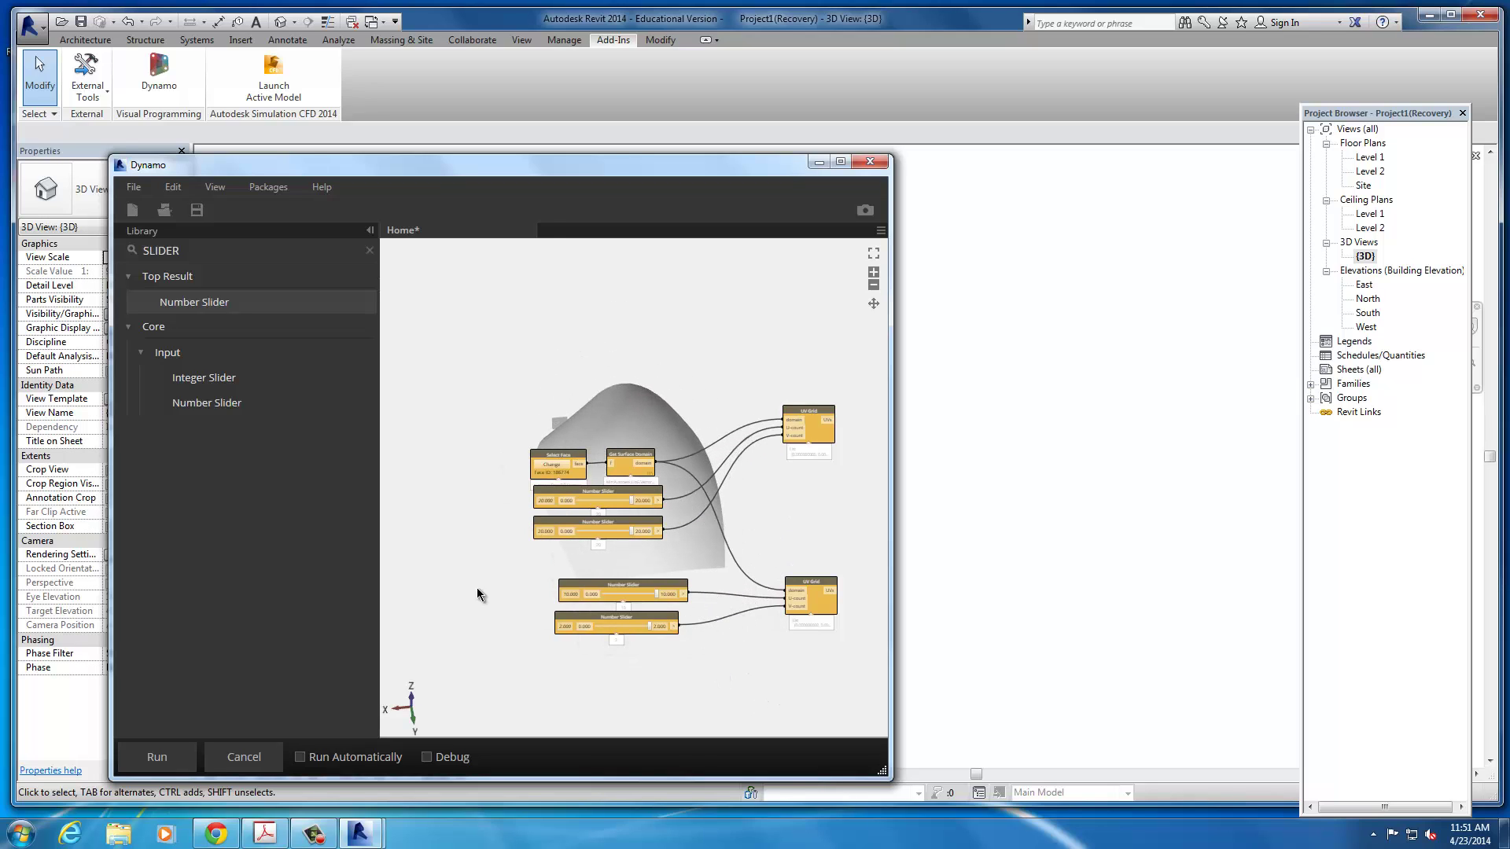
right_click_drag(574, 609, 527, 602)
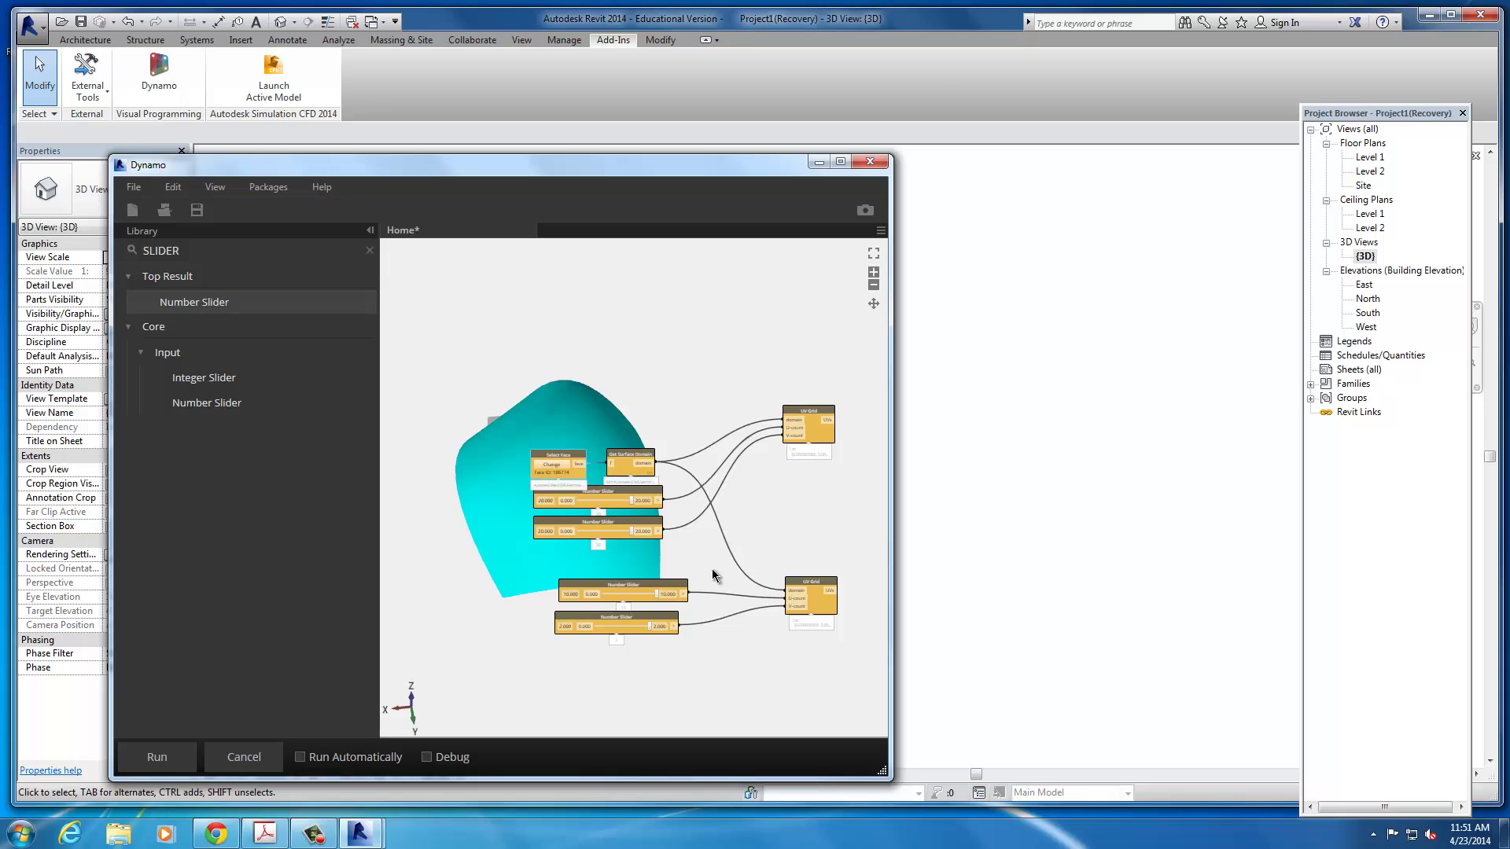
left_click(669, 370)
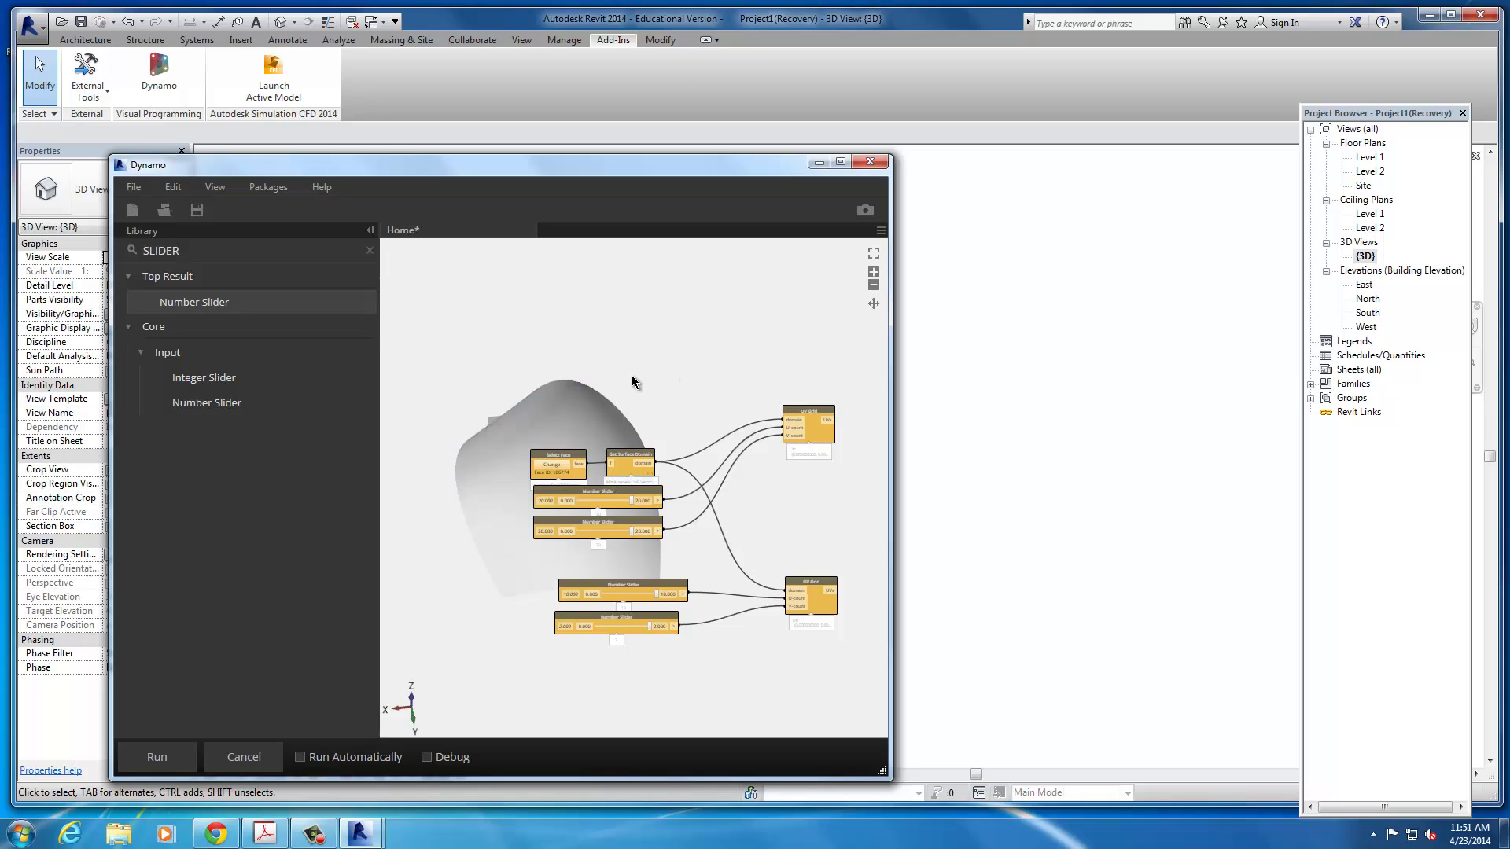
left_click_drag(518, 364, 550, 365)
middle_click_drag(550, 365, 503, 373)
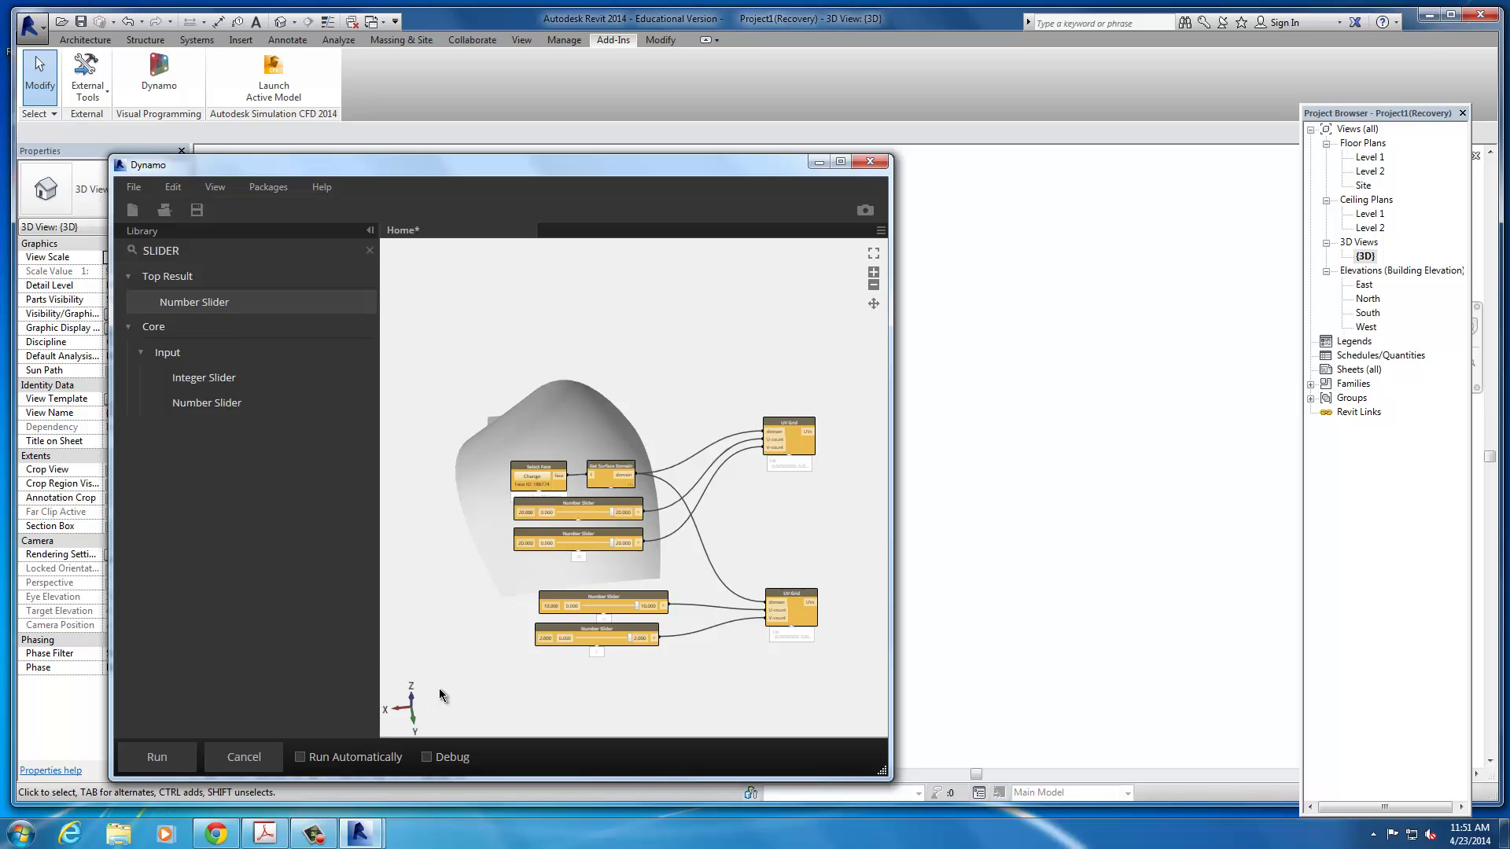
right_click_drag(478, 690, 521, 681)
right_click_drag(634, 682, 714, 682)
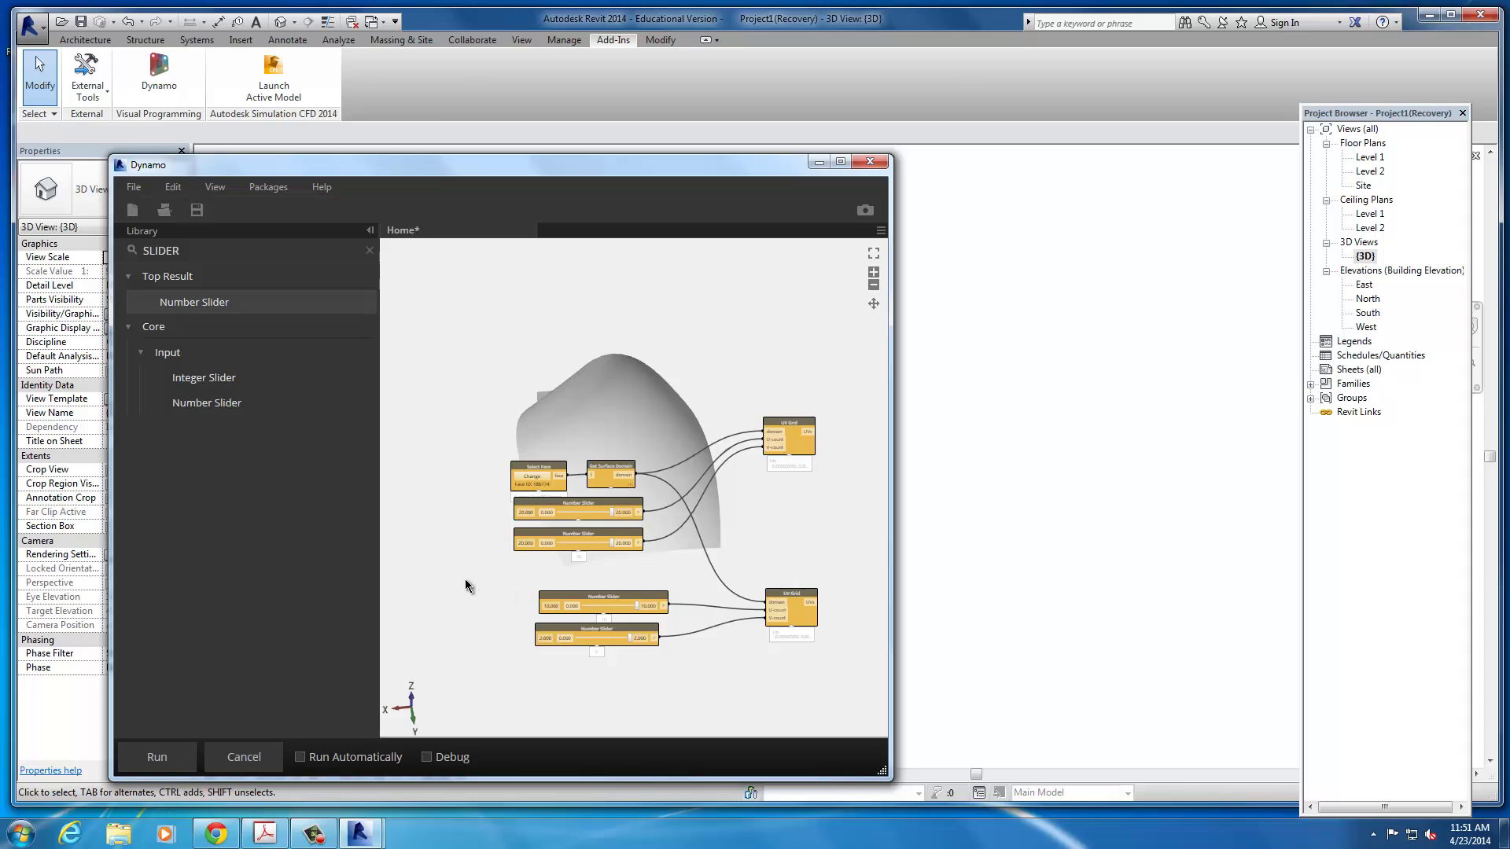
right_click_drag(678, 313, 651, 311)
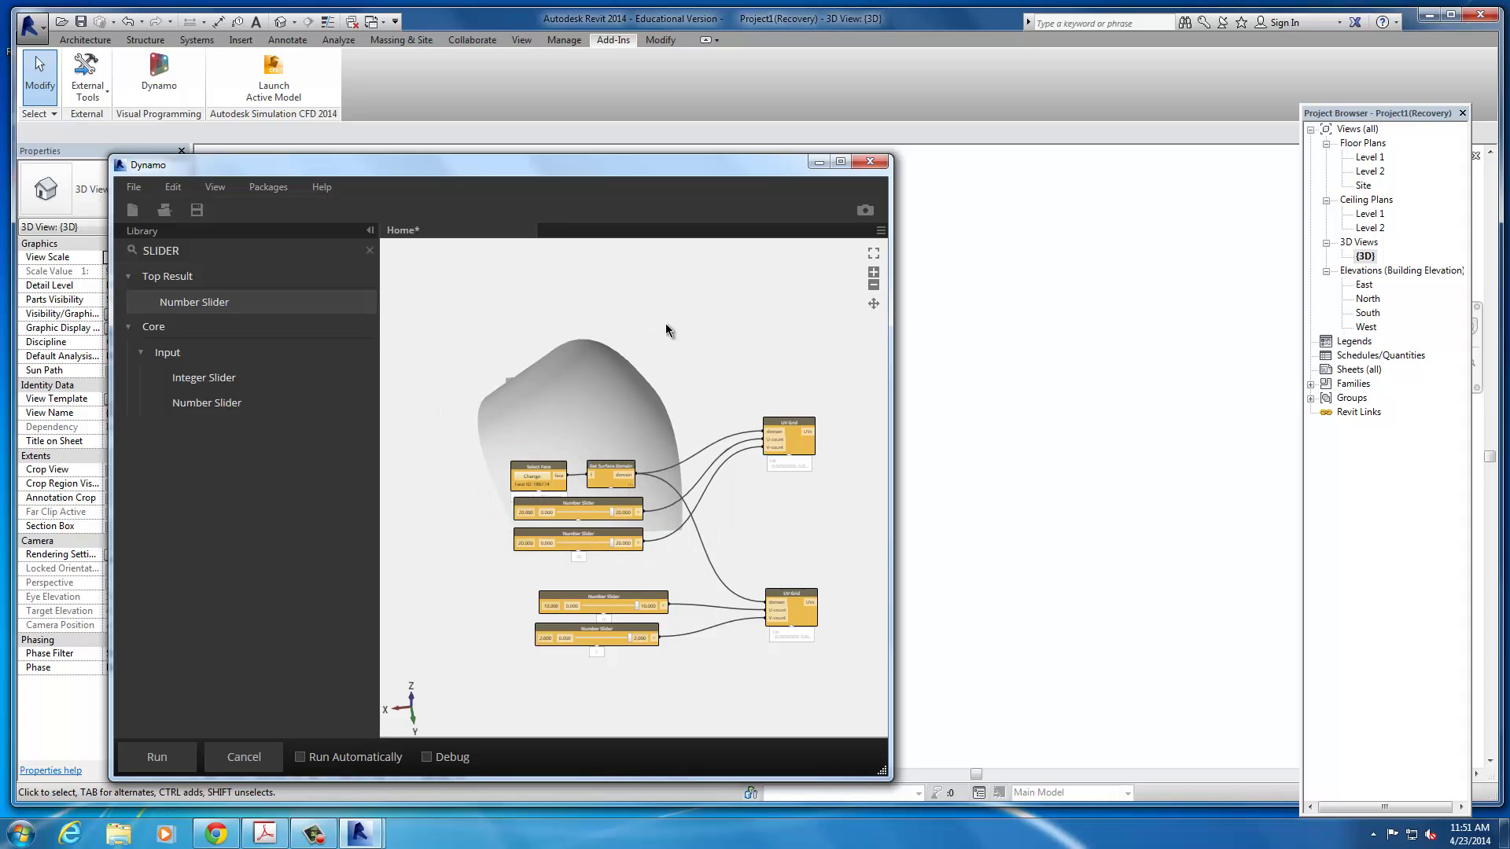
right_click_drag(665, 328, 711, 337)
scroll(658, 408, "up", 5)
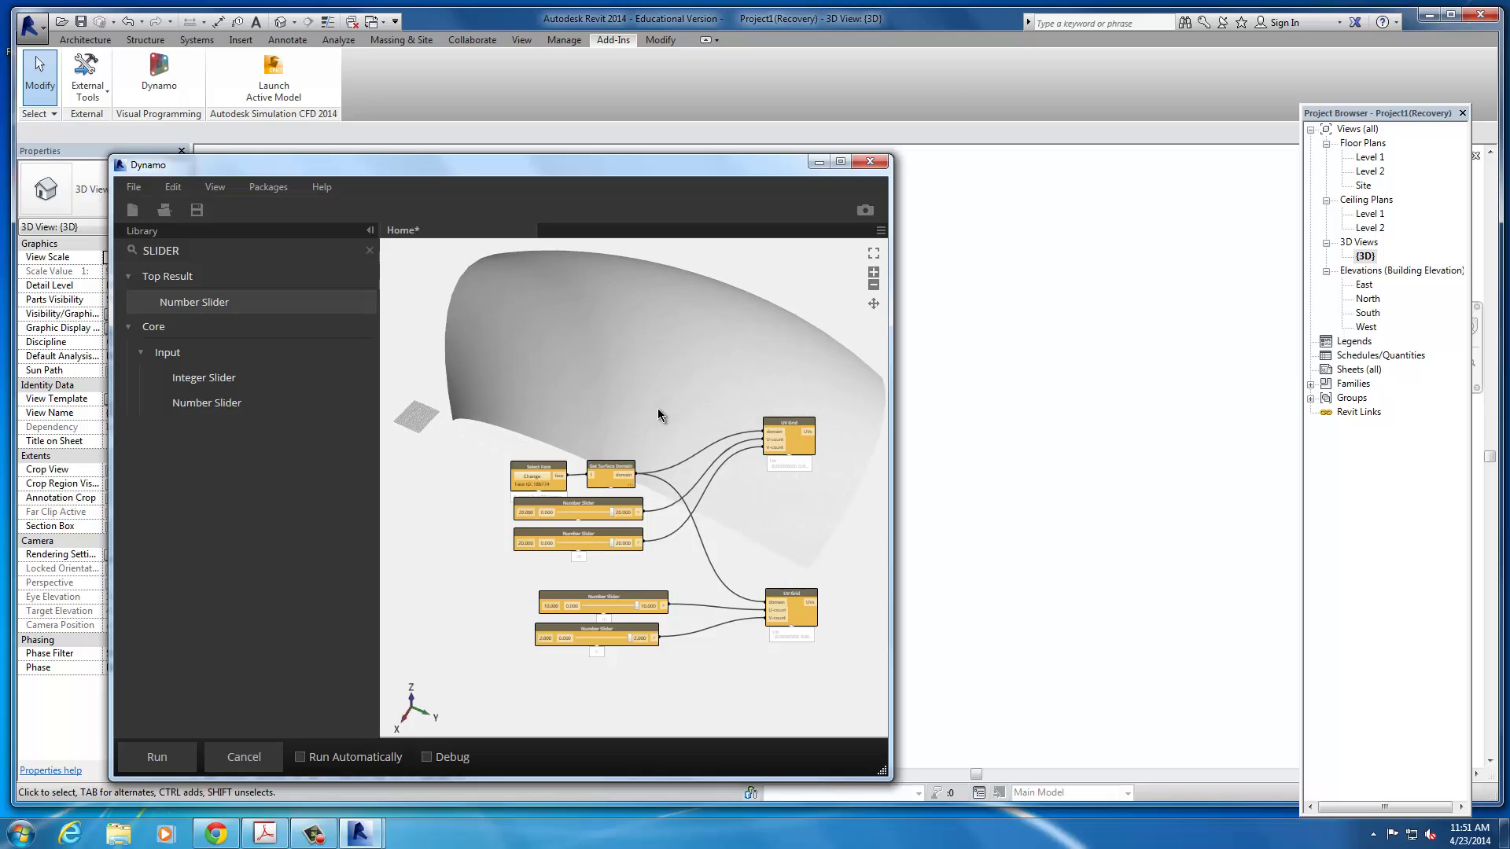
scroll(657, 408, "down", 2)
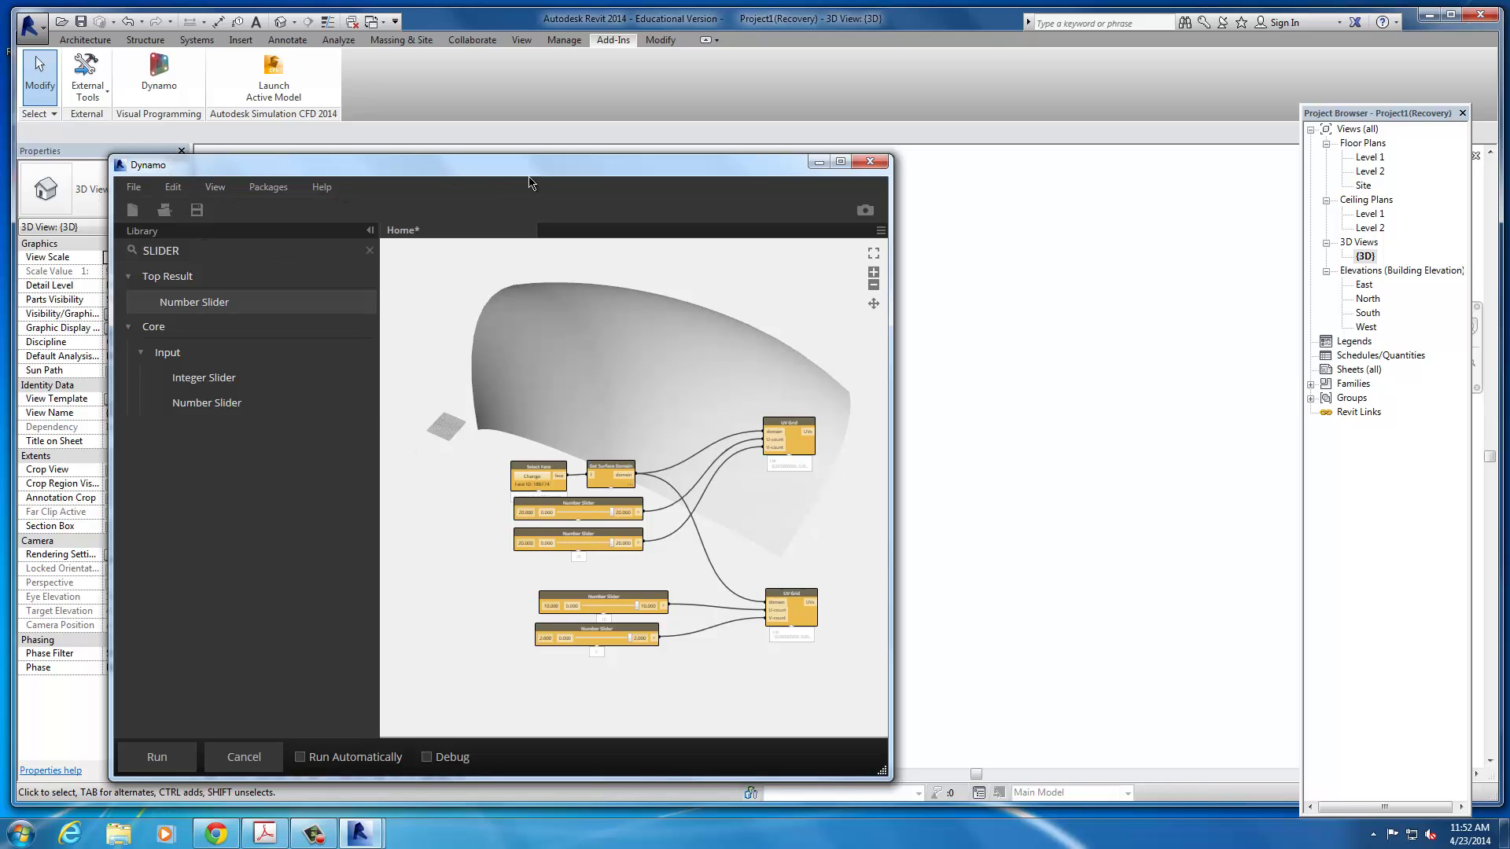
mouse_move(538, 167)
left_mouse_down()
mouse_move(445, 174)
mouse_move(483, 143)
mouse_move(462, 154)
mouse_move(541, 153)
left_mouse_up()
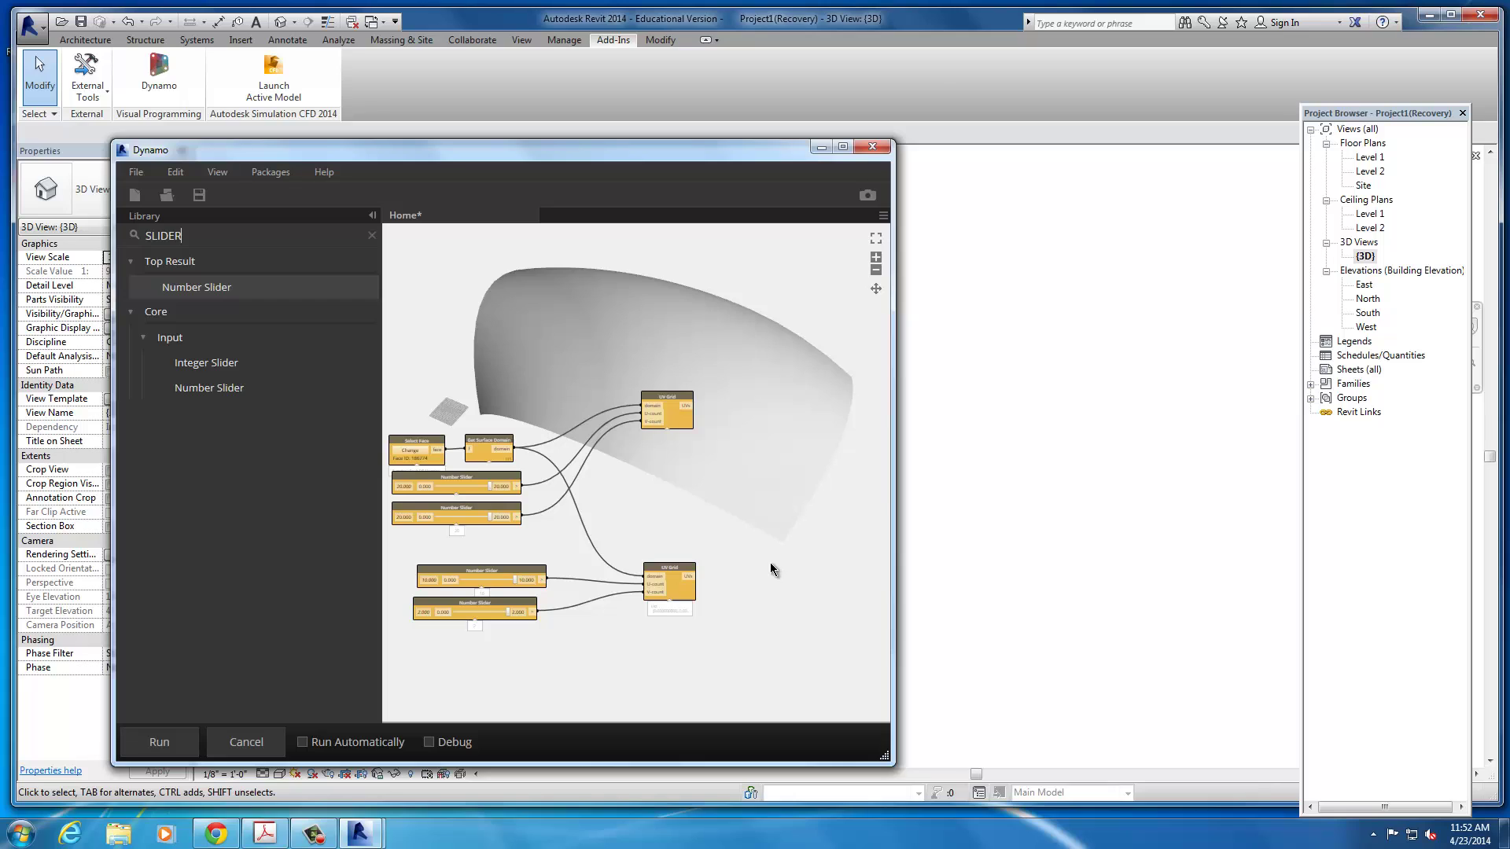
- Find the Evaluate Surface node in the library and add it to the graph
left_click(236, 235)
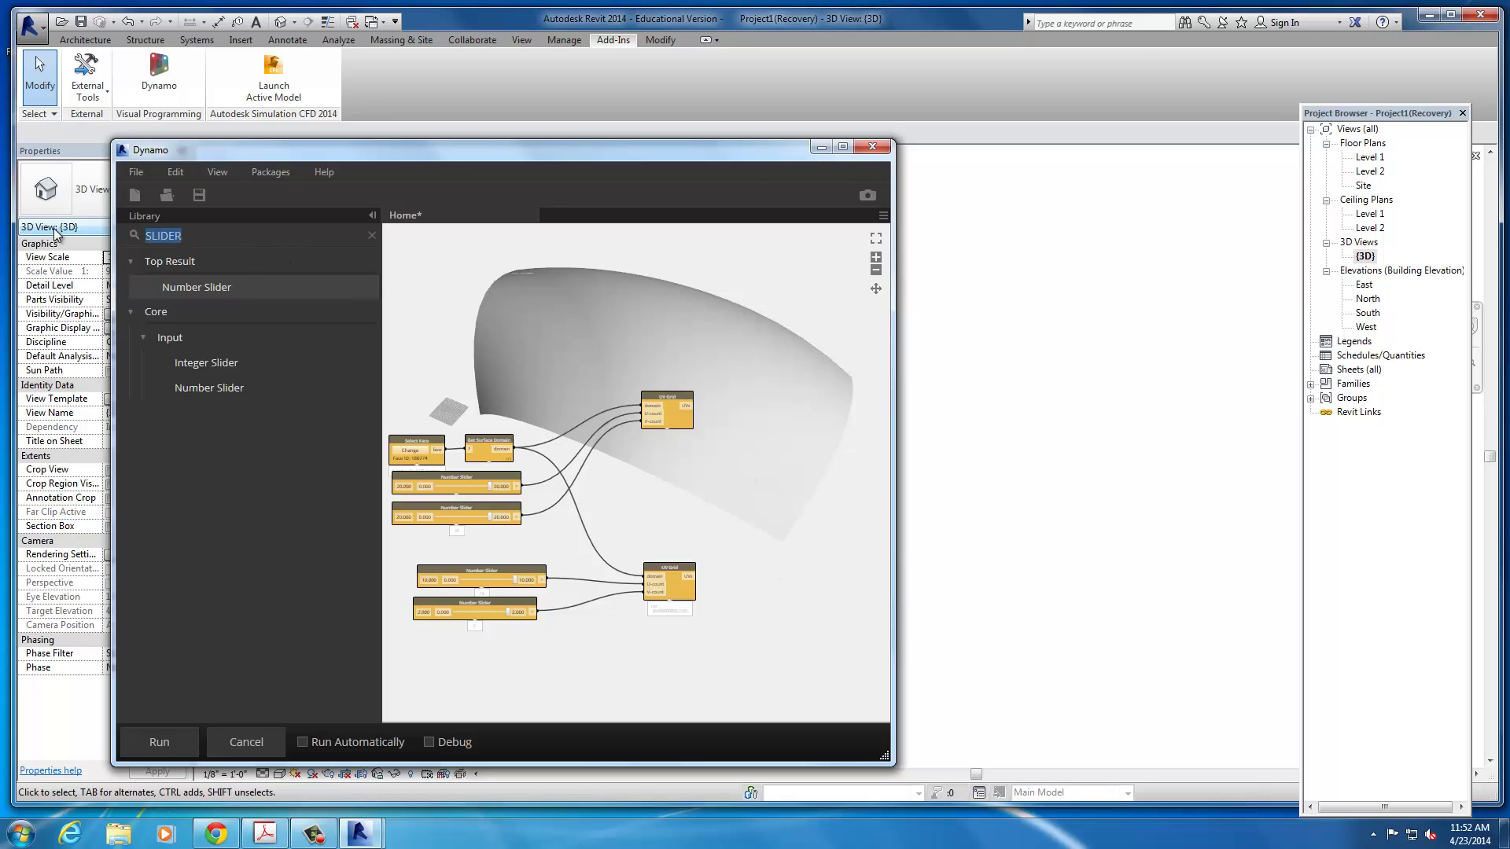
type("eVAL SURFACE")
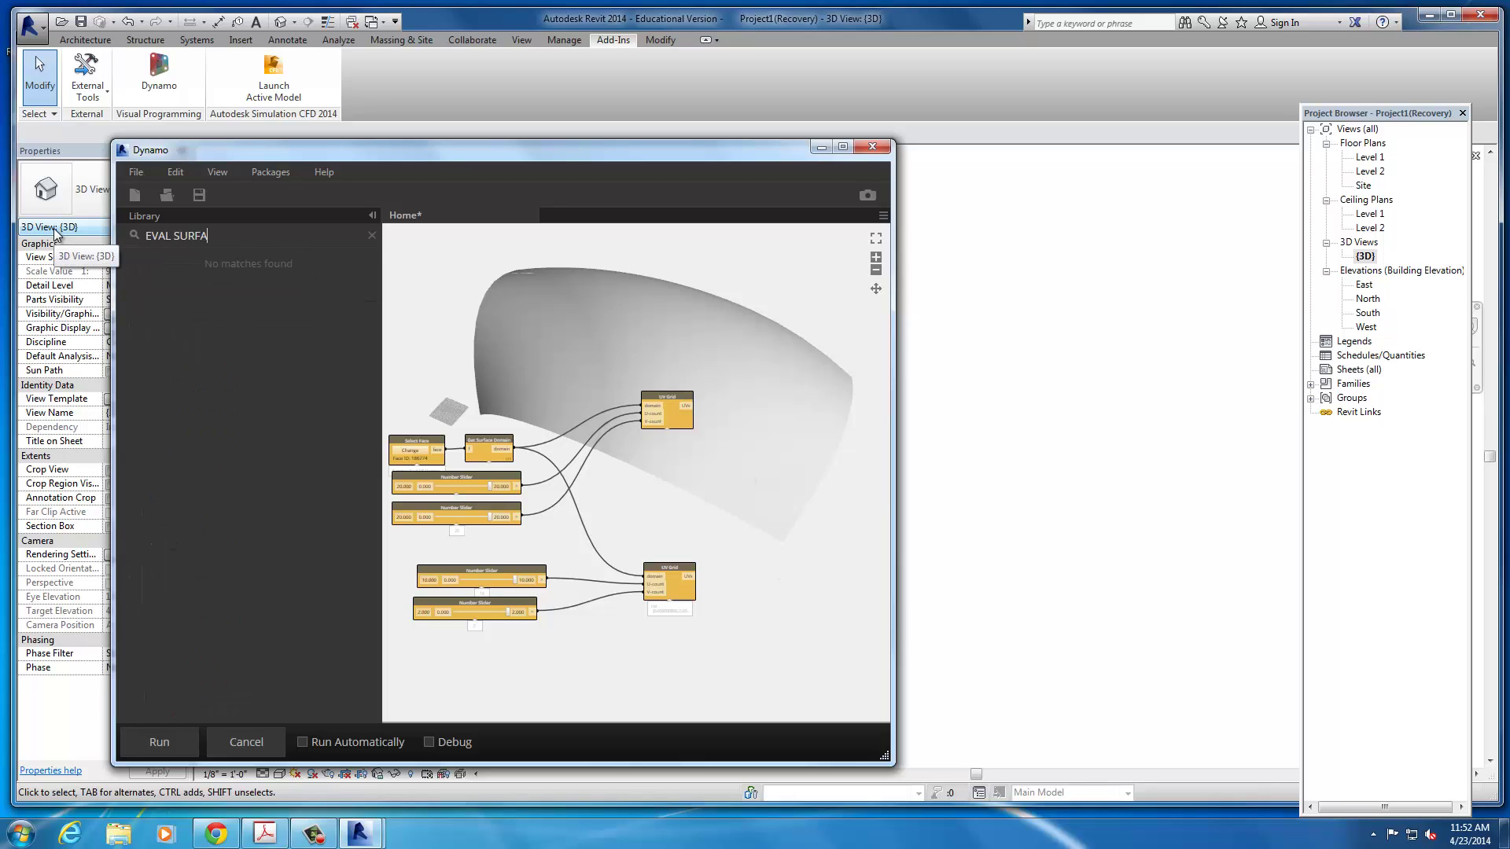
key("BackSpace")
key("BackSpace")
key("BackSpace")
key("BackSpace")
key("BackSpace")
key("BackSpace")
key("BackSpace")
key("BackSpace")
type("UATE")
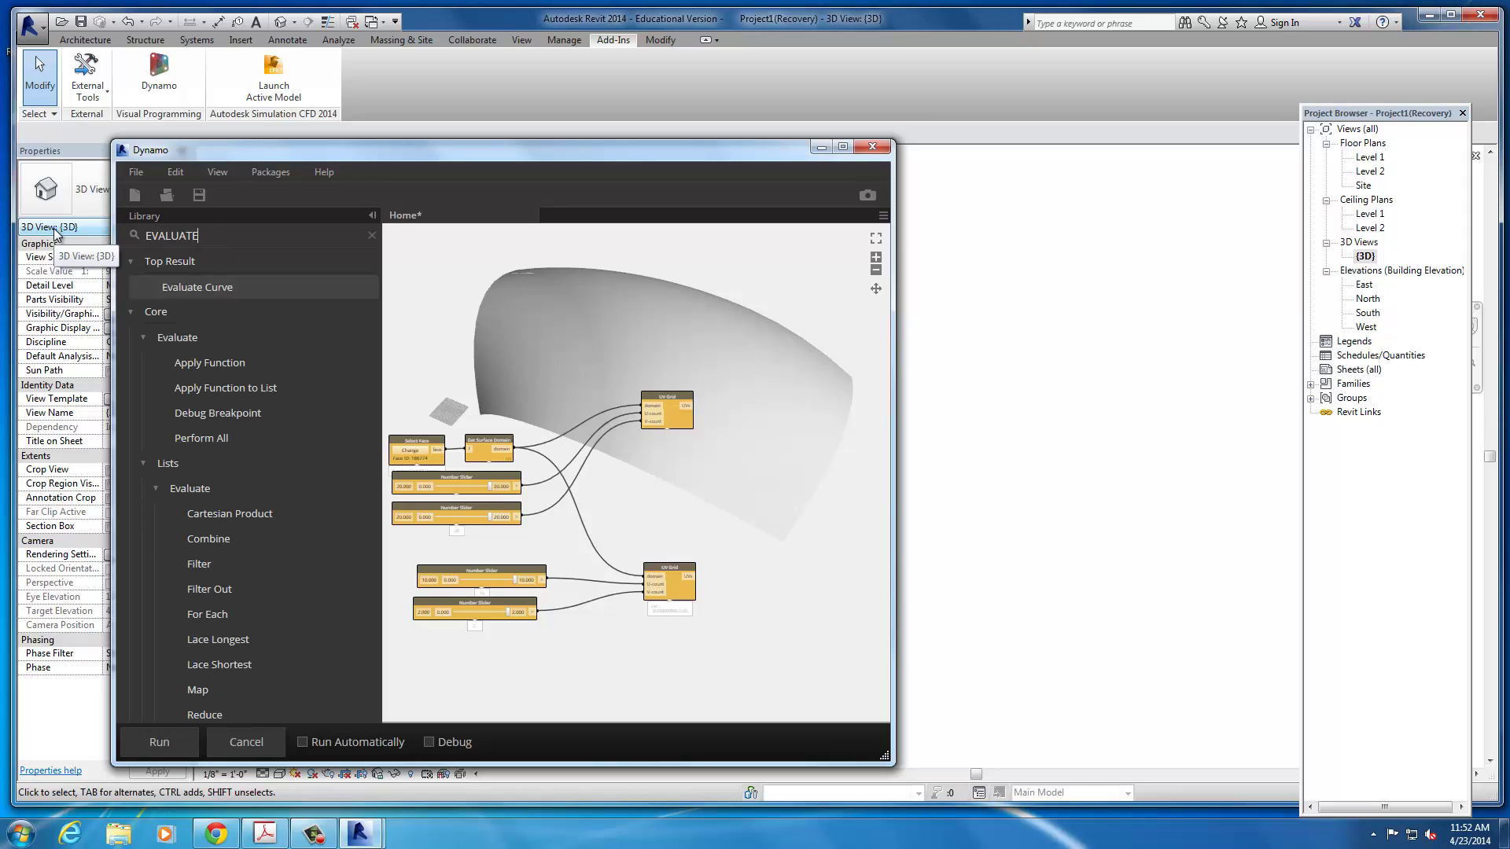
type("S")
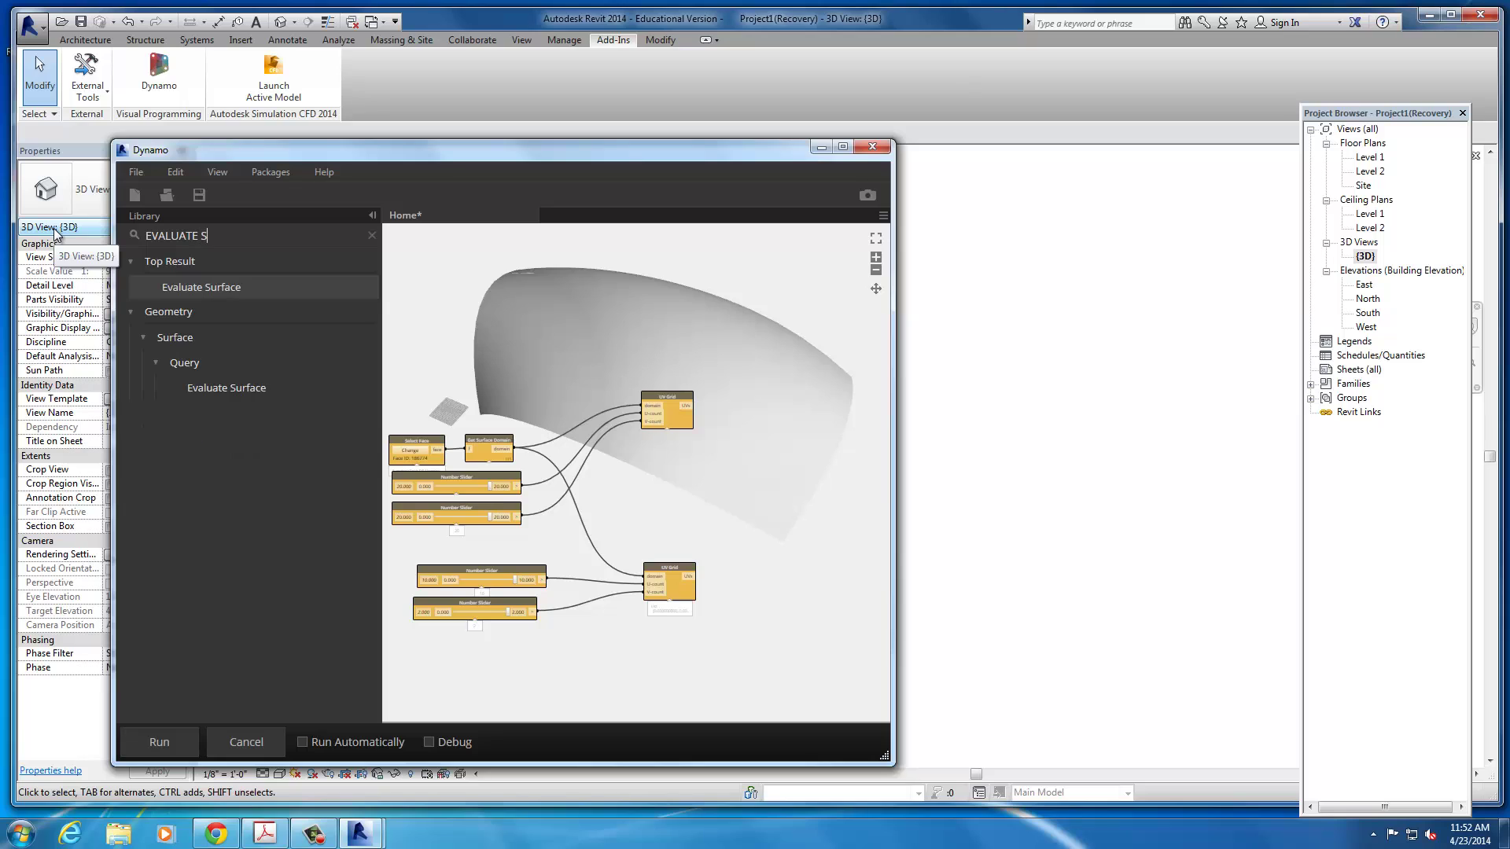
key("Return")
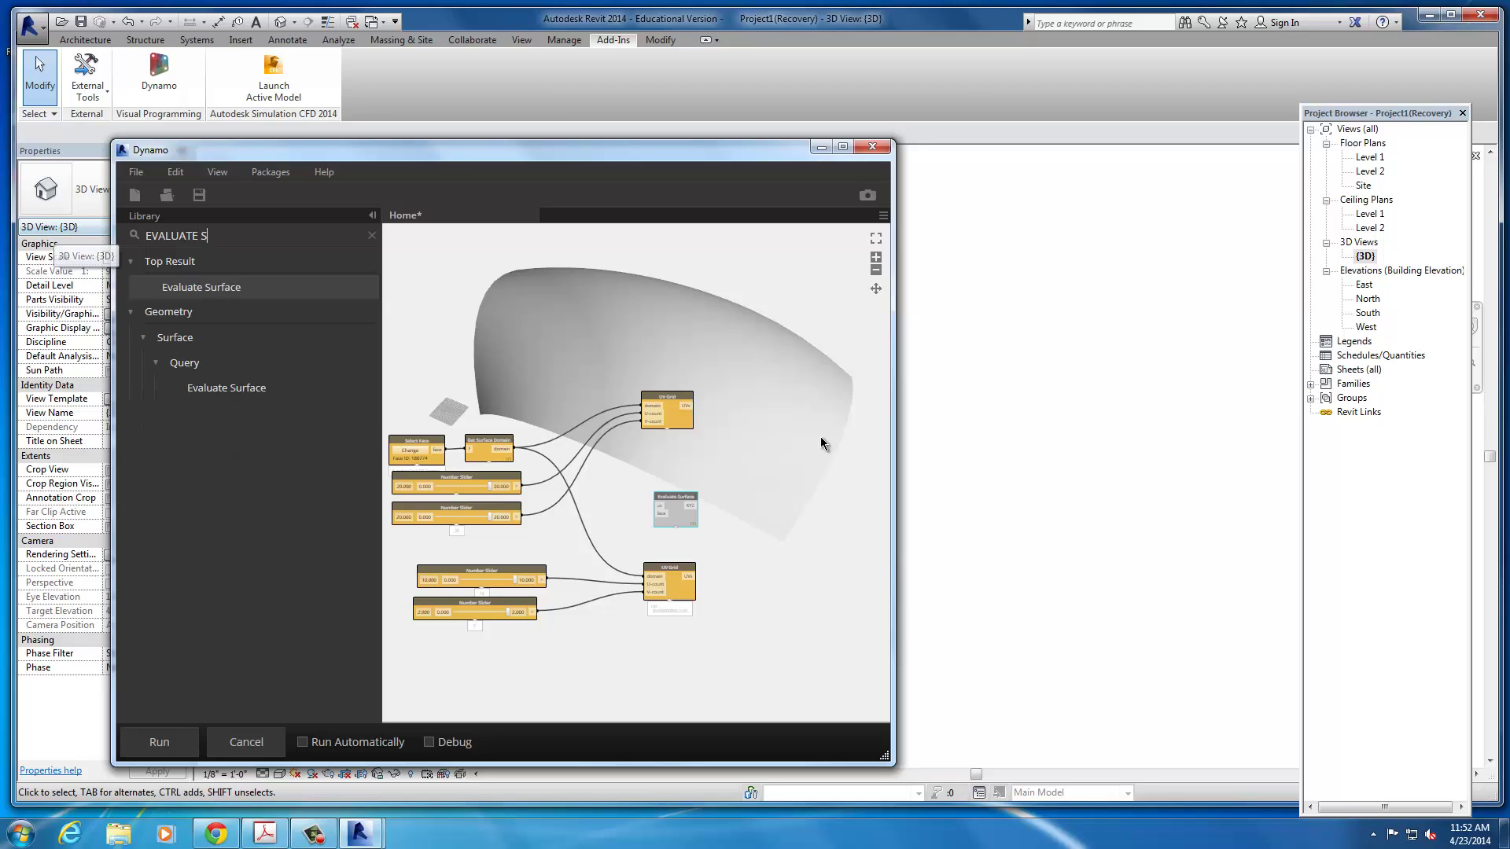
- Place Evaluate Surface beside the upper UV Grid, feeding that grid's UVs into uv and the Select Face output into face
left_click_drag(690, 504, 752, 402)
scroll(729, 419, "up", 2)
scroll(729, 418, "down", 1)
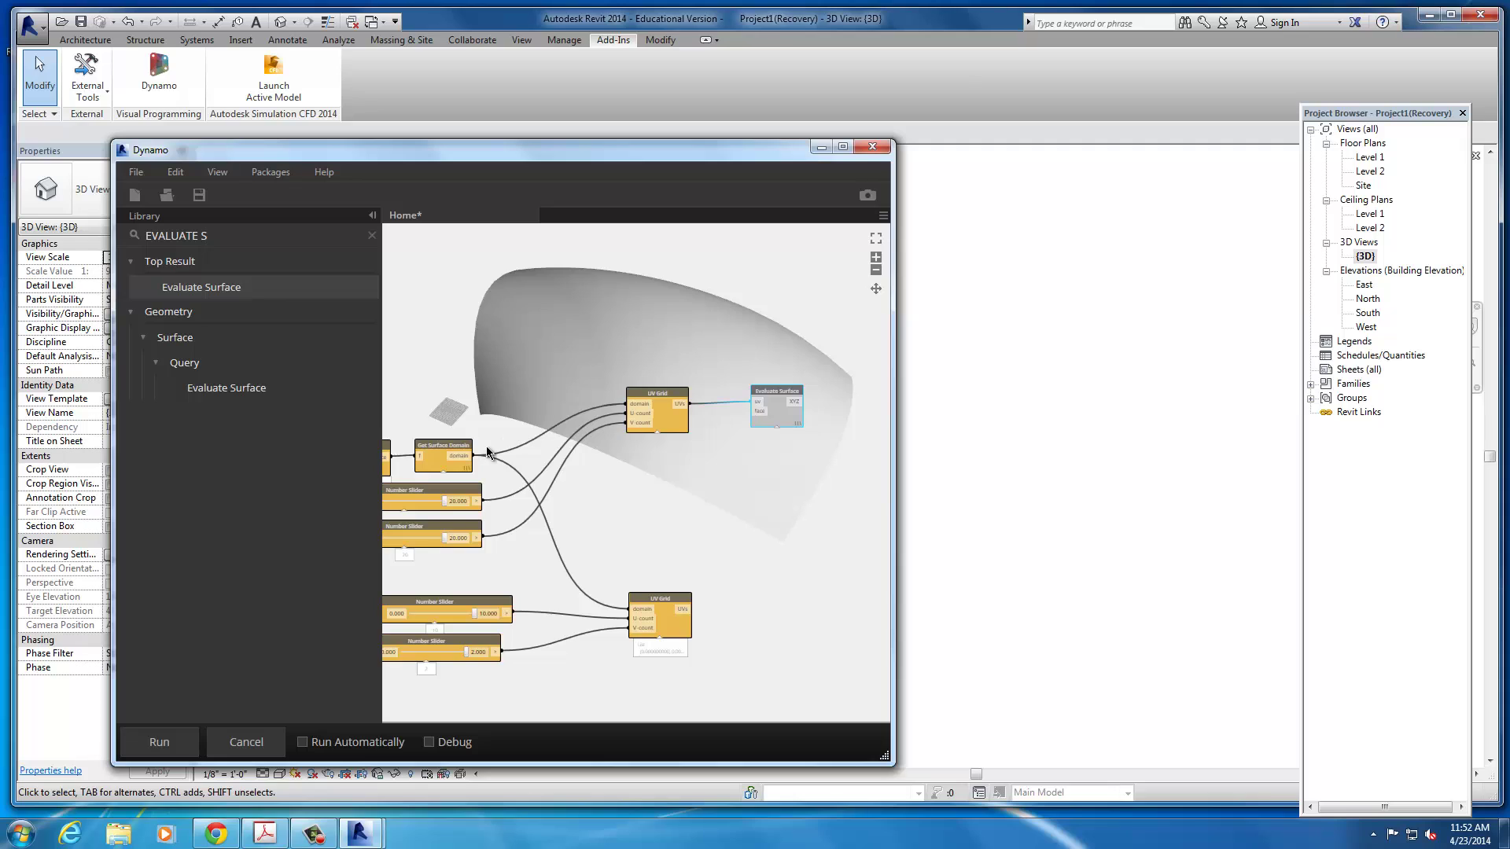
middle_click_drag(450, 488, 544, 481)
left_click(452, 414)
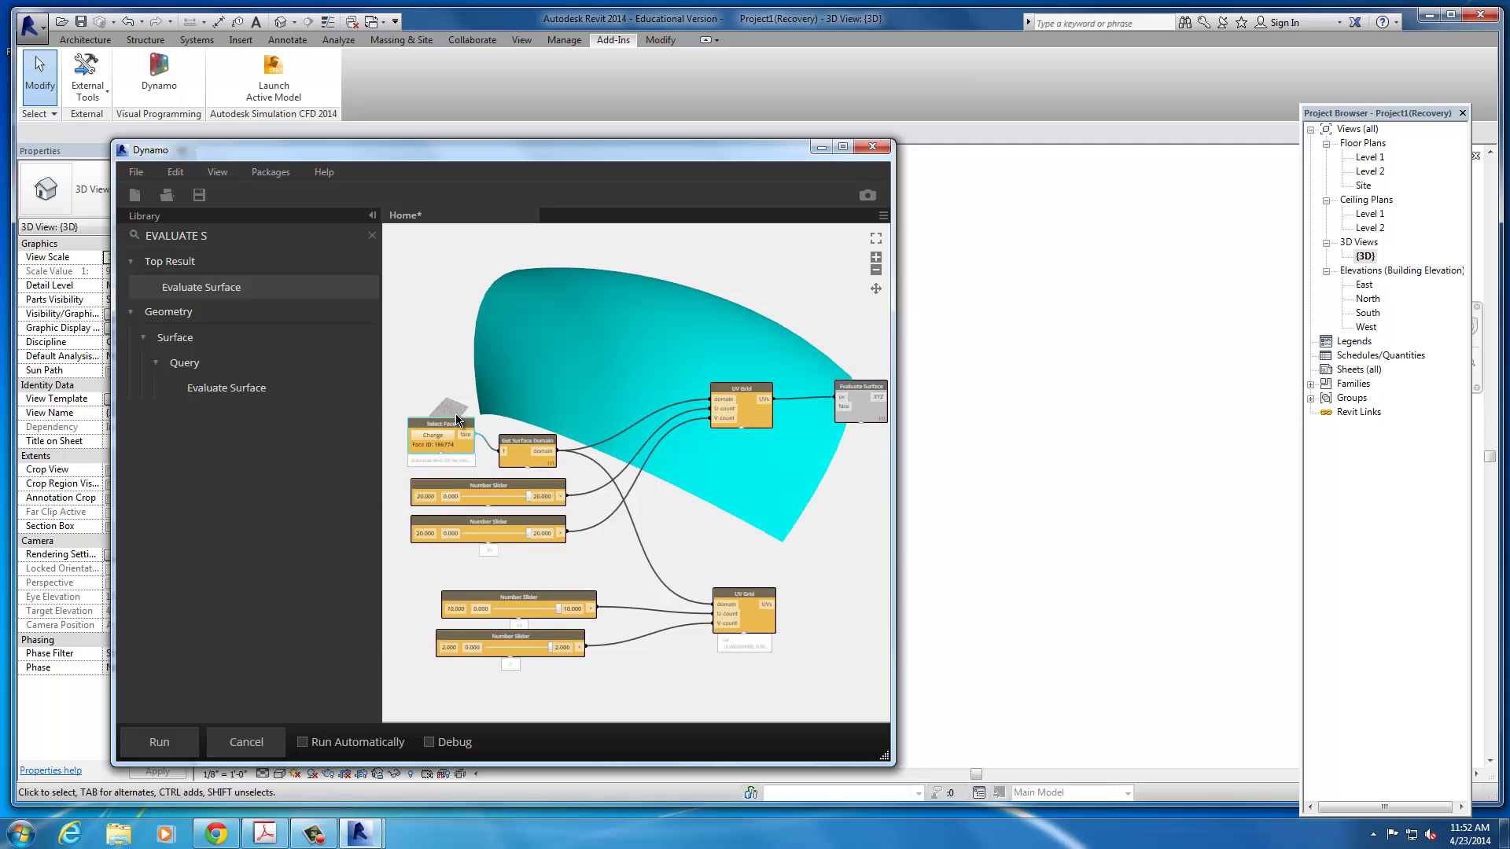
left_click_drag(455, 425, 856, 369)
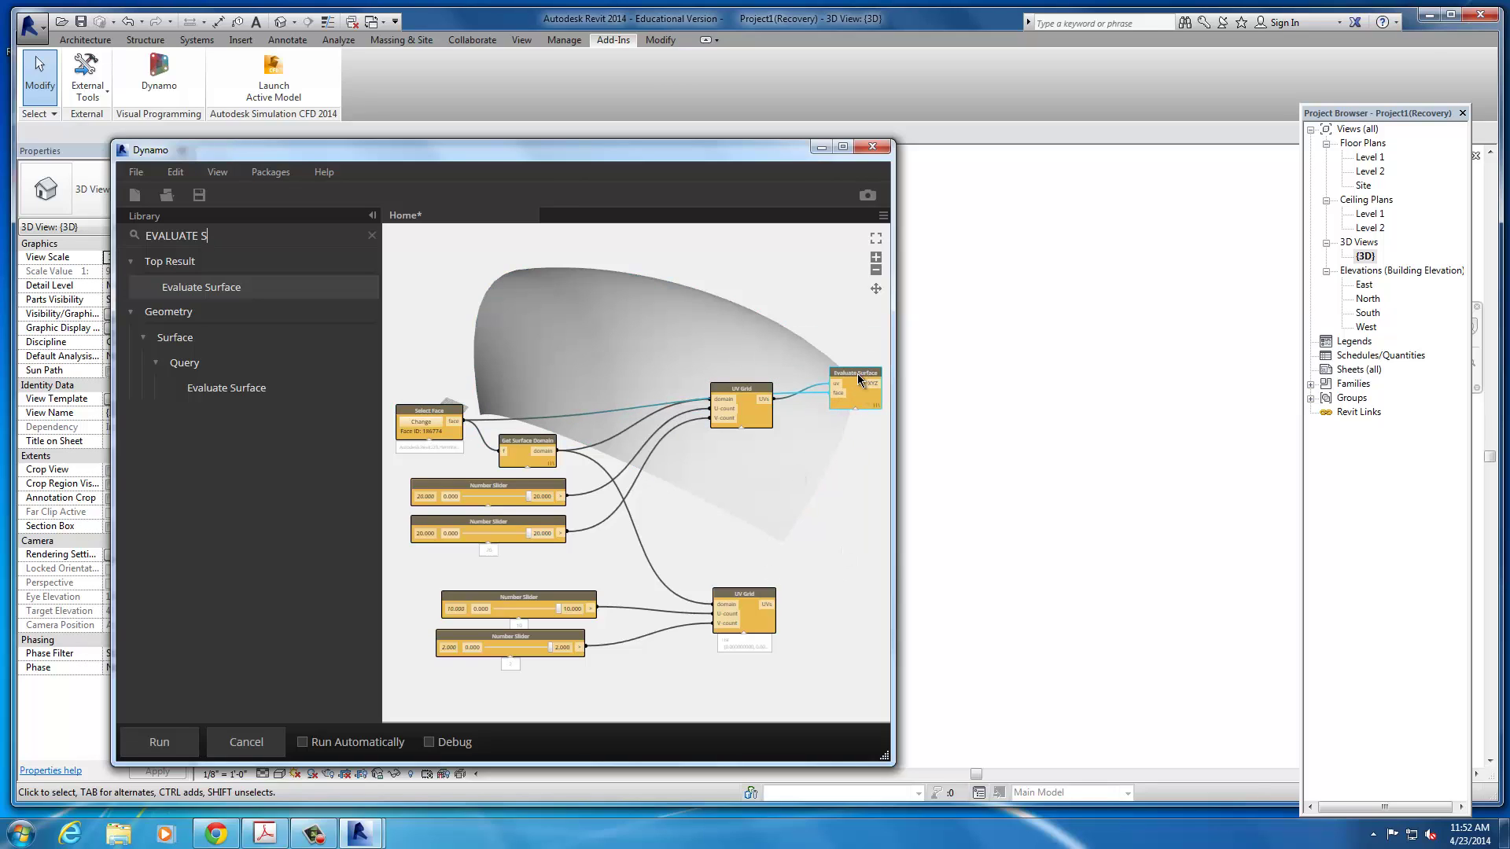
- Duplicate the Evaluate Surface node beside the lower UV Grid and connect that grid's UVs to the copy's uv input
key("ctrl+c")
key("ctrl+v")
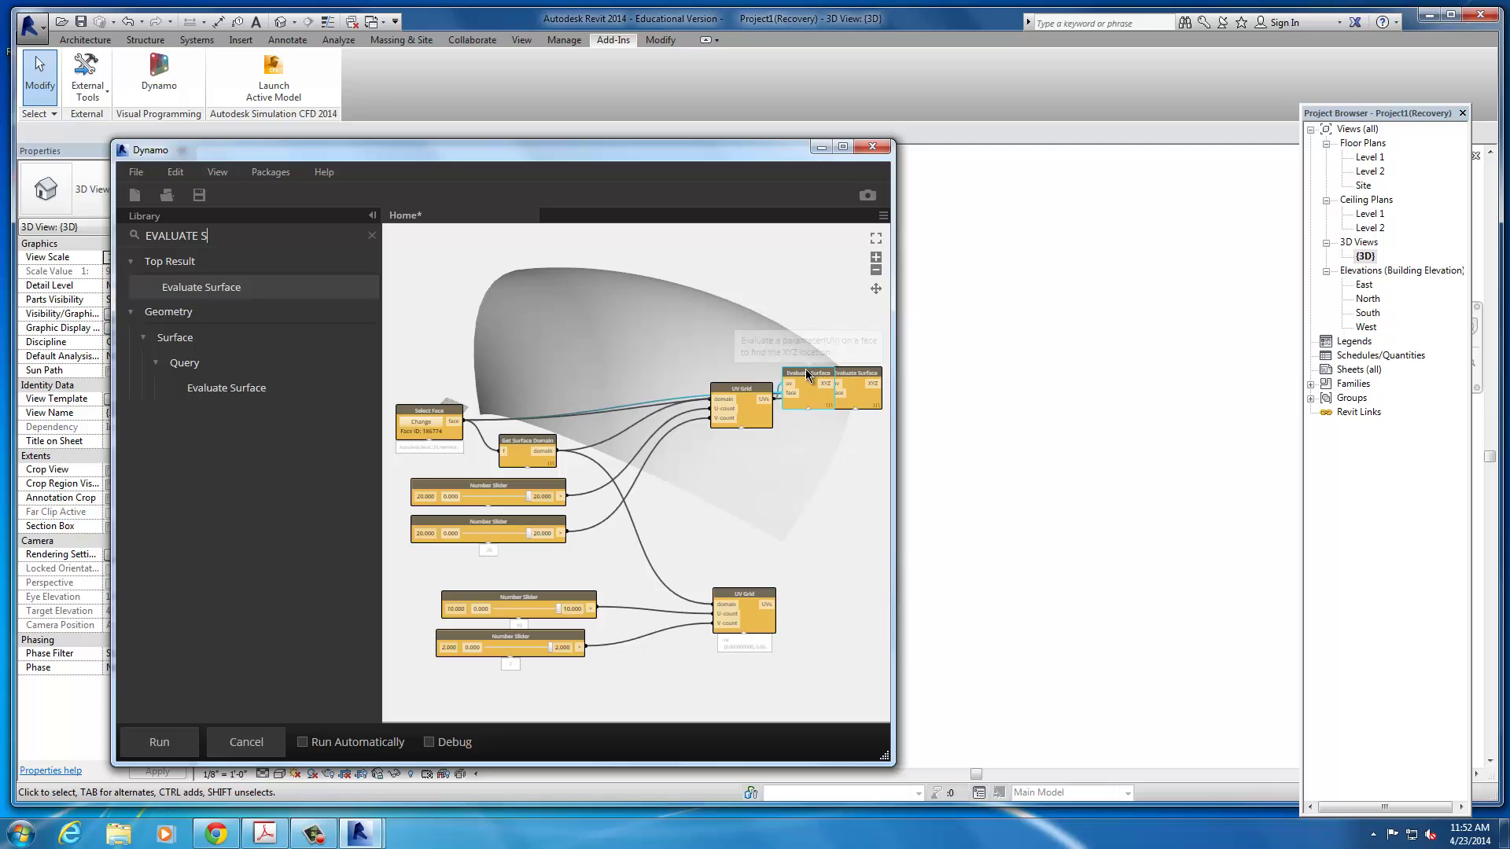
left_click_drag(805, 370, 838, 555)
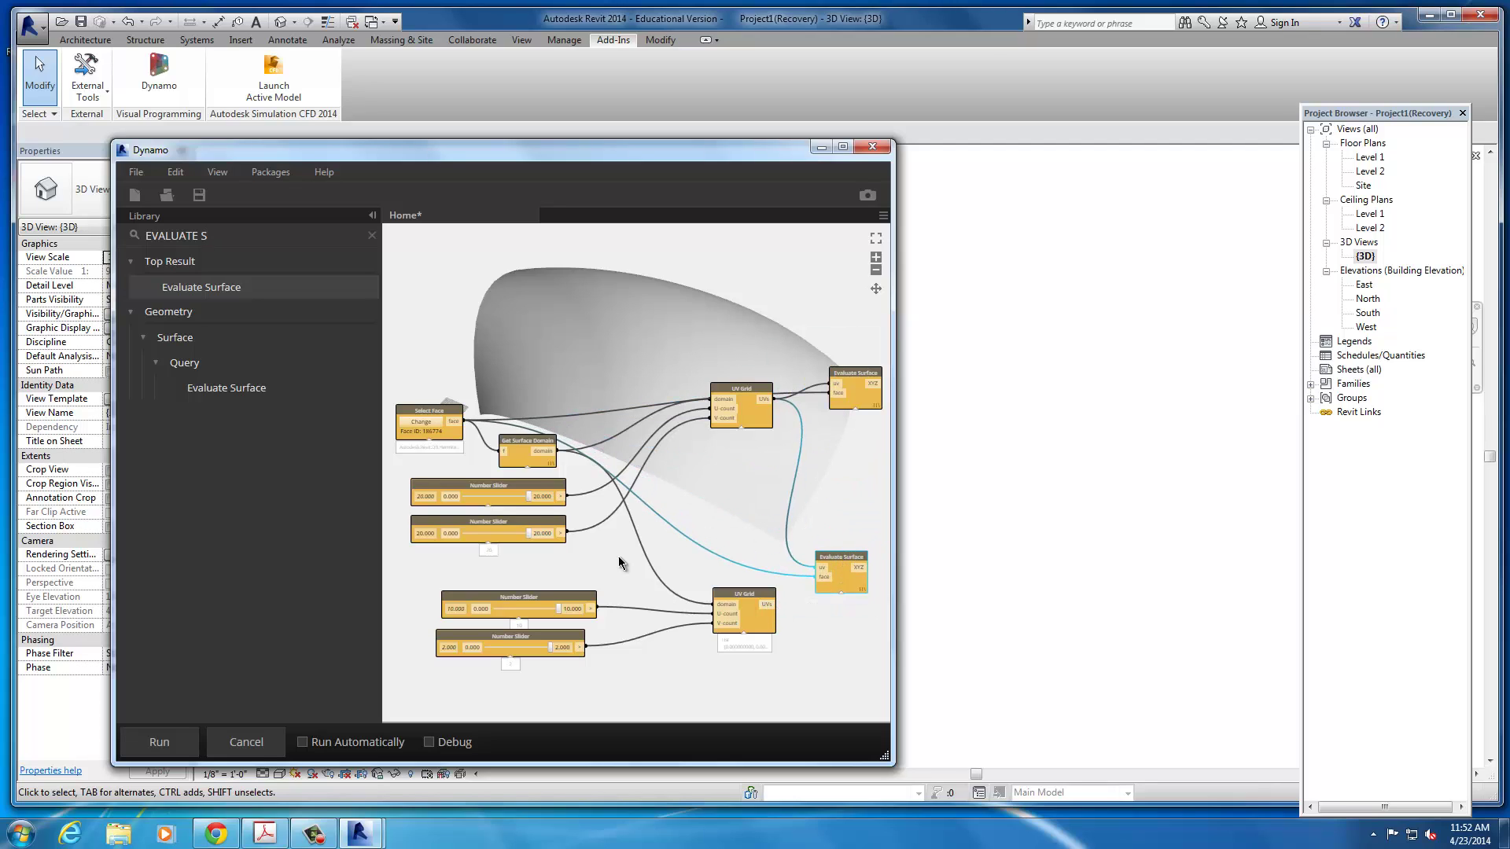
left_click_drag(768, 604, 853, 594)
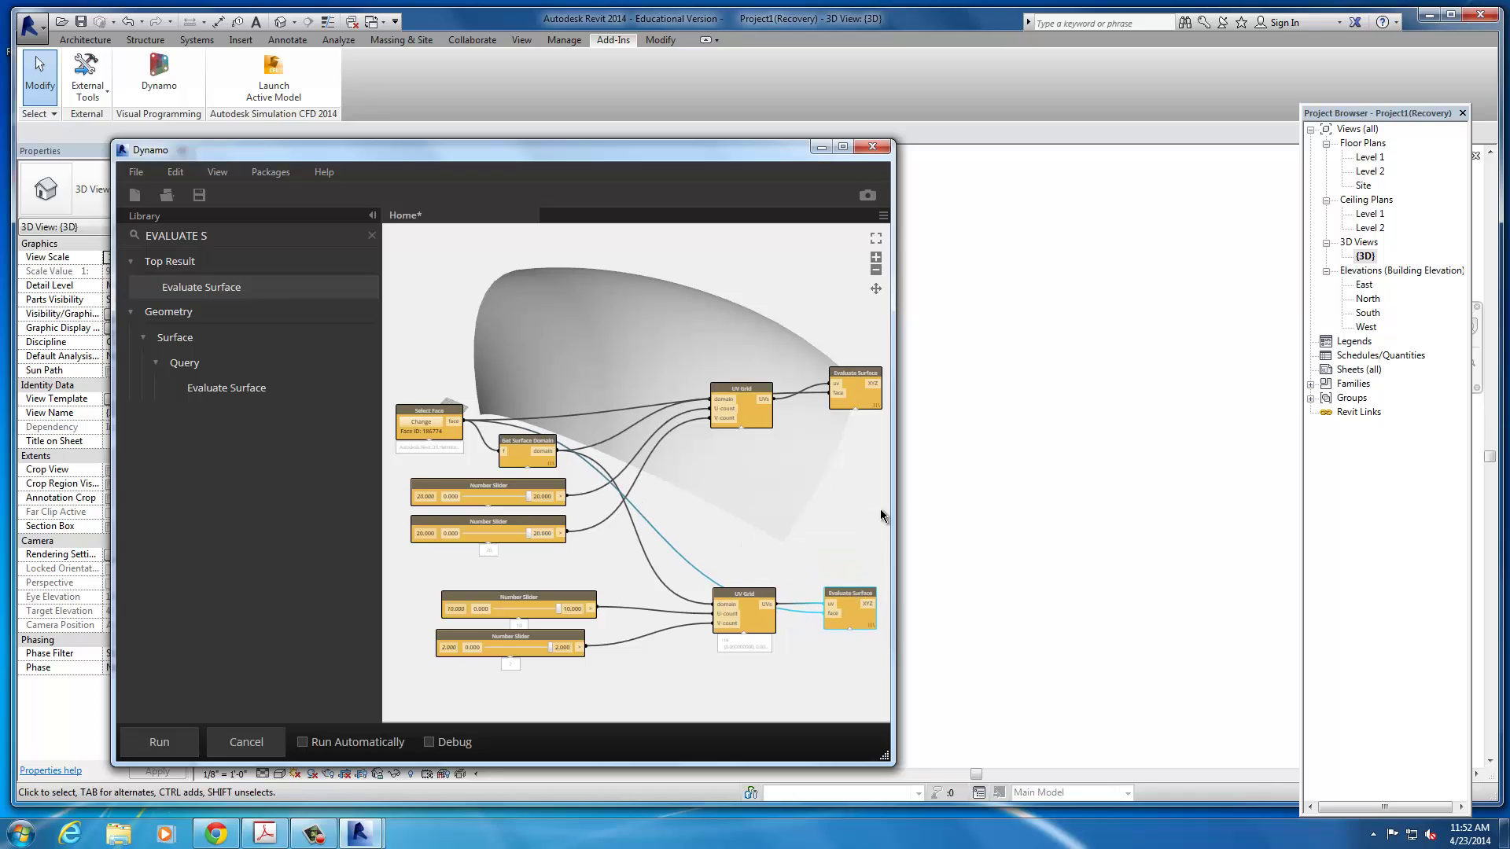
- Run the graph and select each Evaluate Surface node in turn to compare their points on the previewed surface
scroll(738, 512, "up", 3)
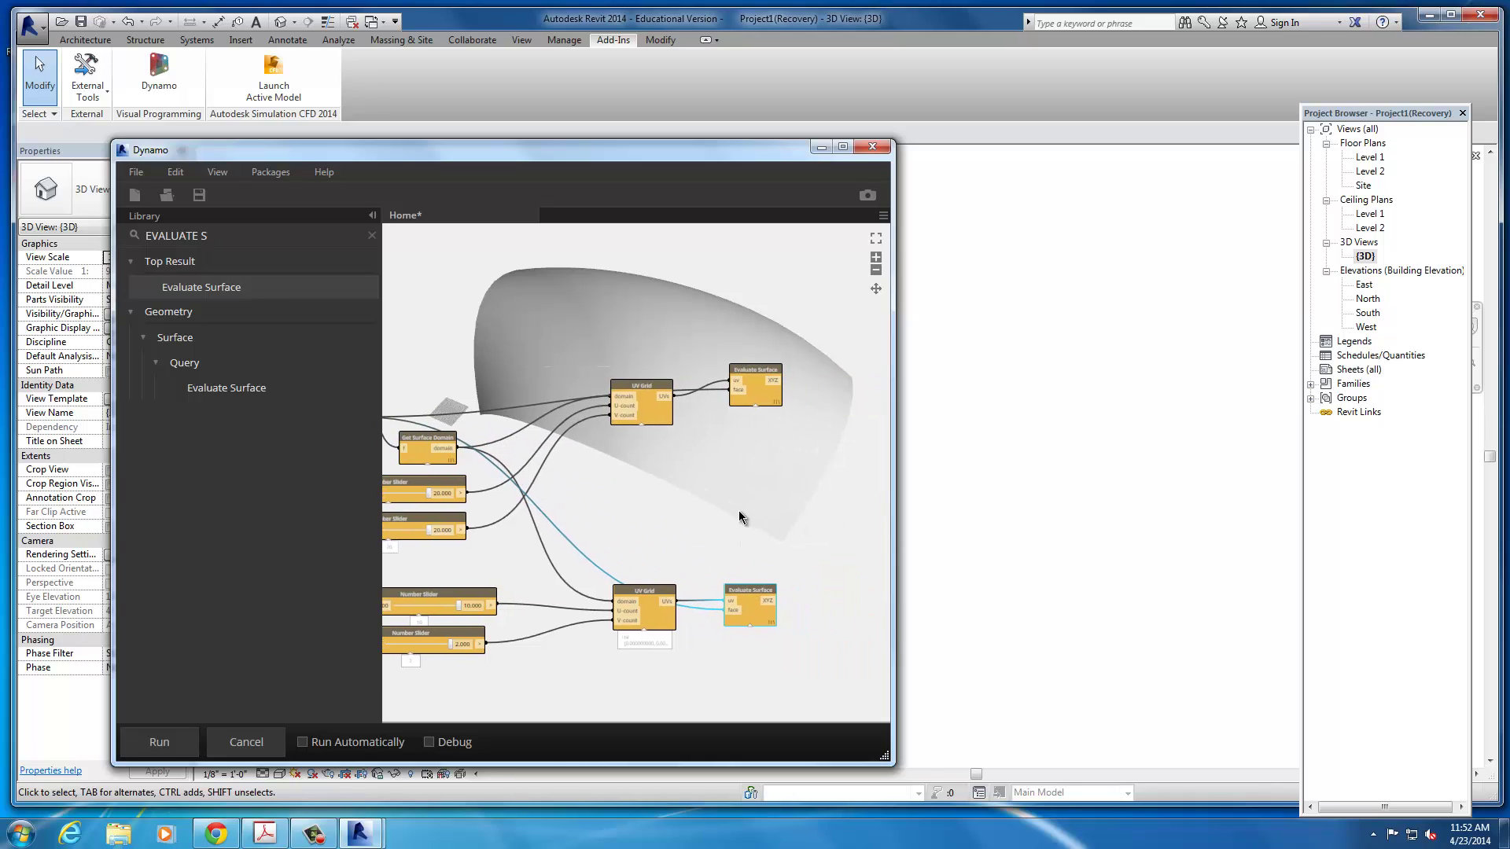
left_click(158, 741)
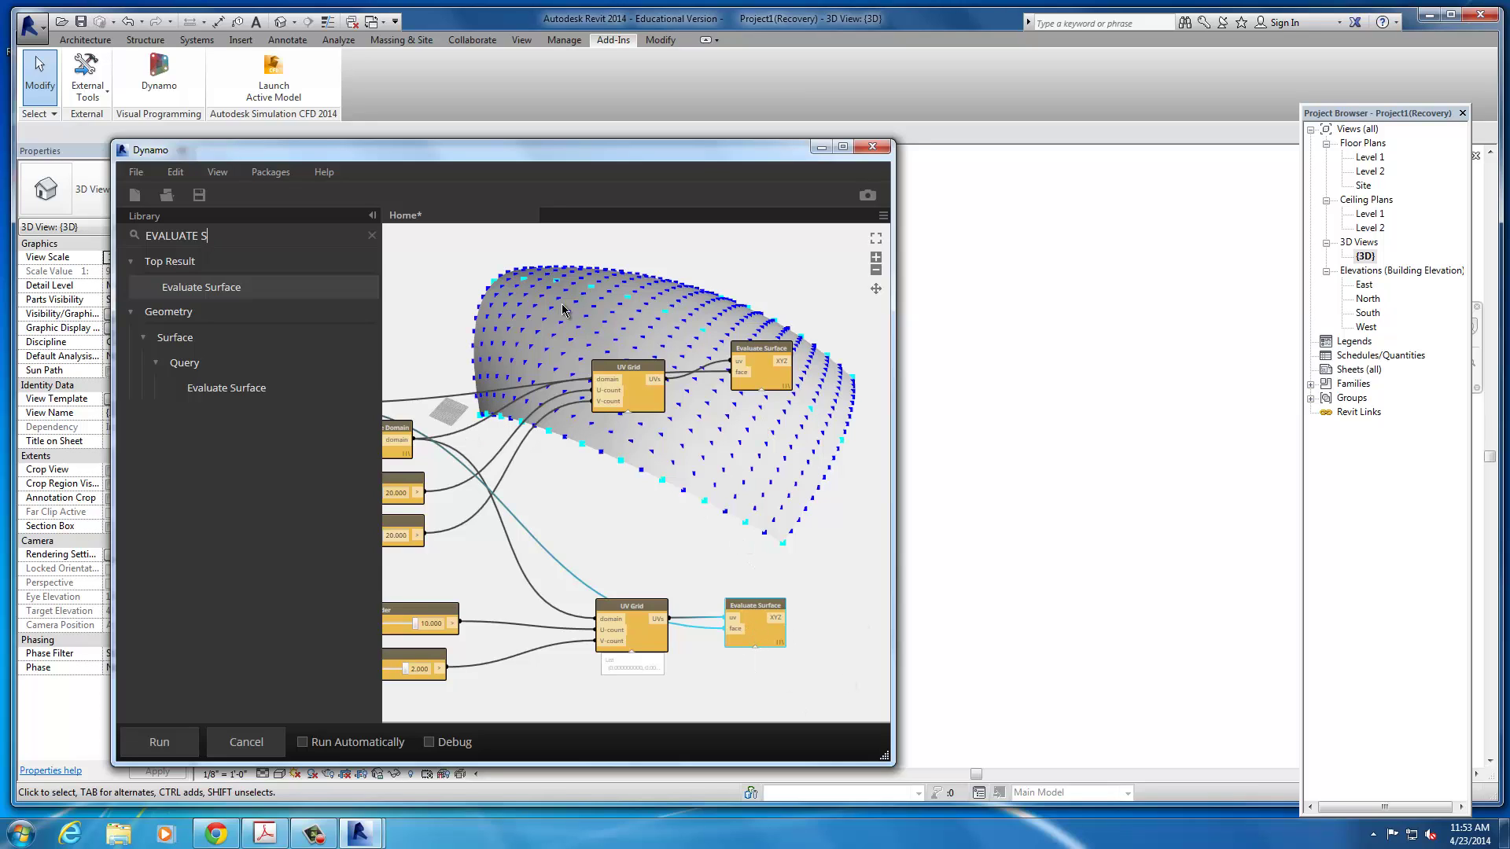
right_click(841, 532)
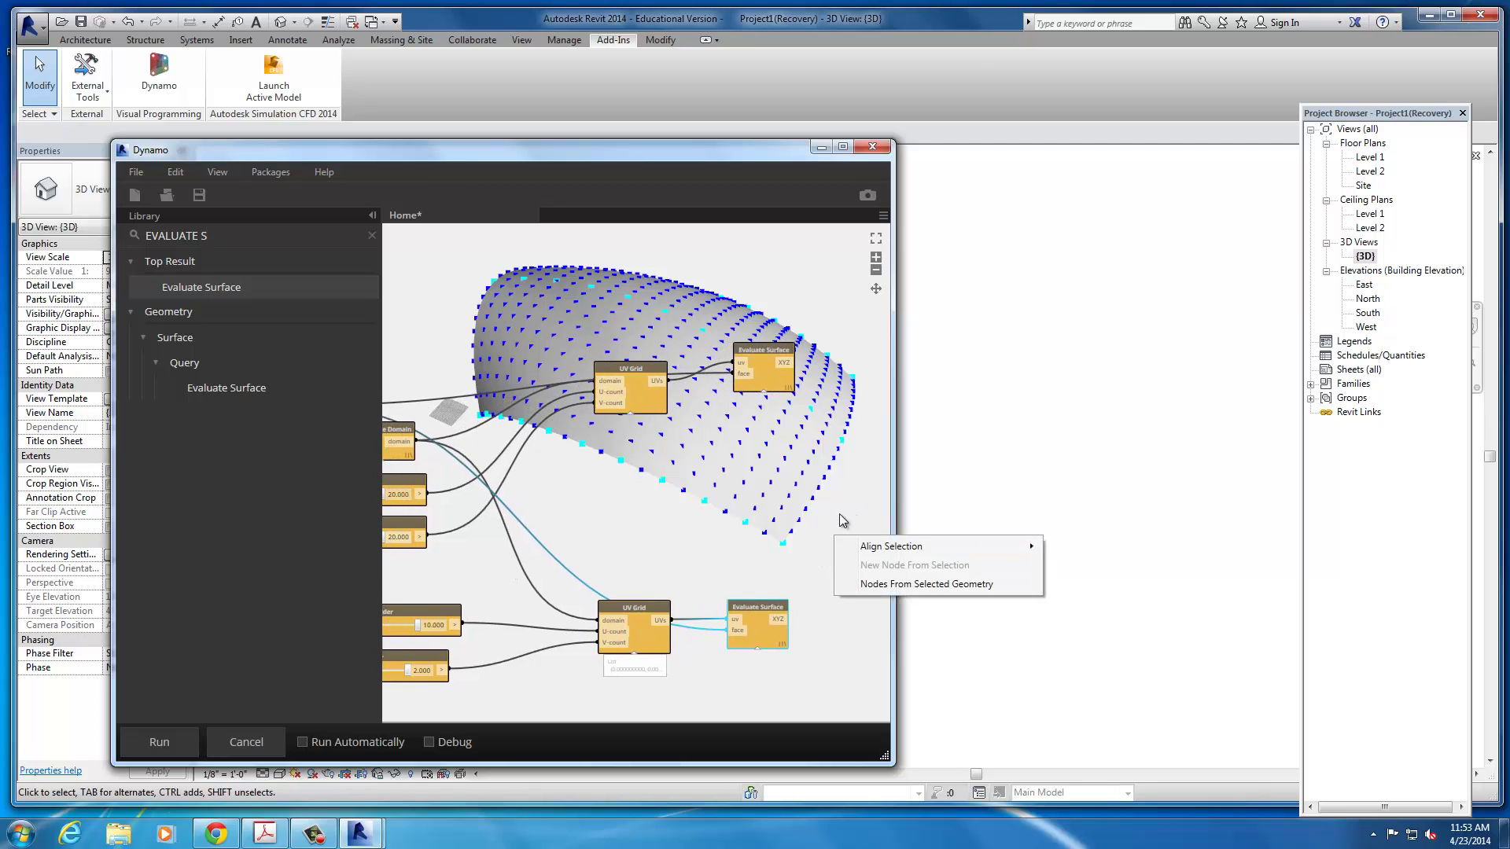
left_click(791, 572)
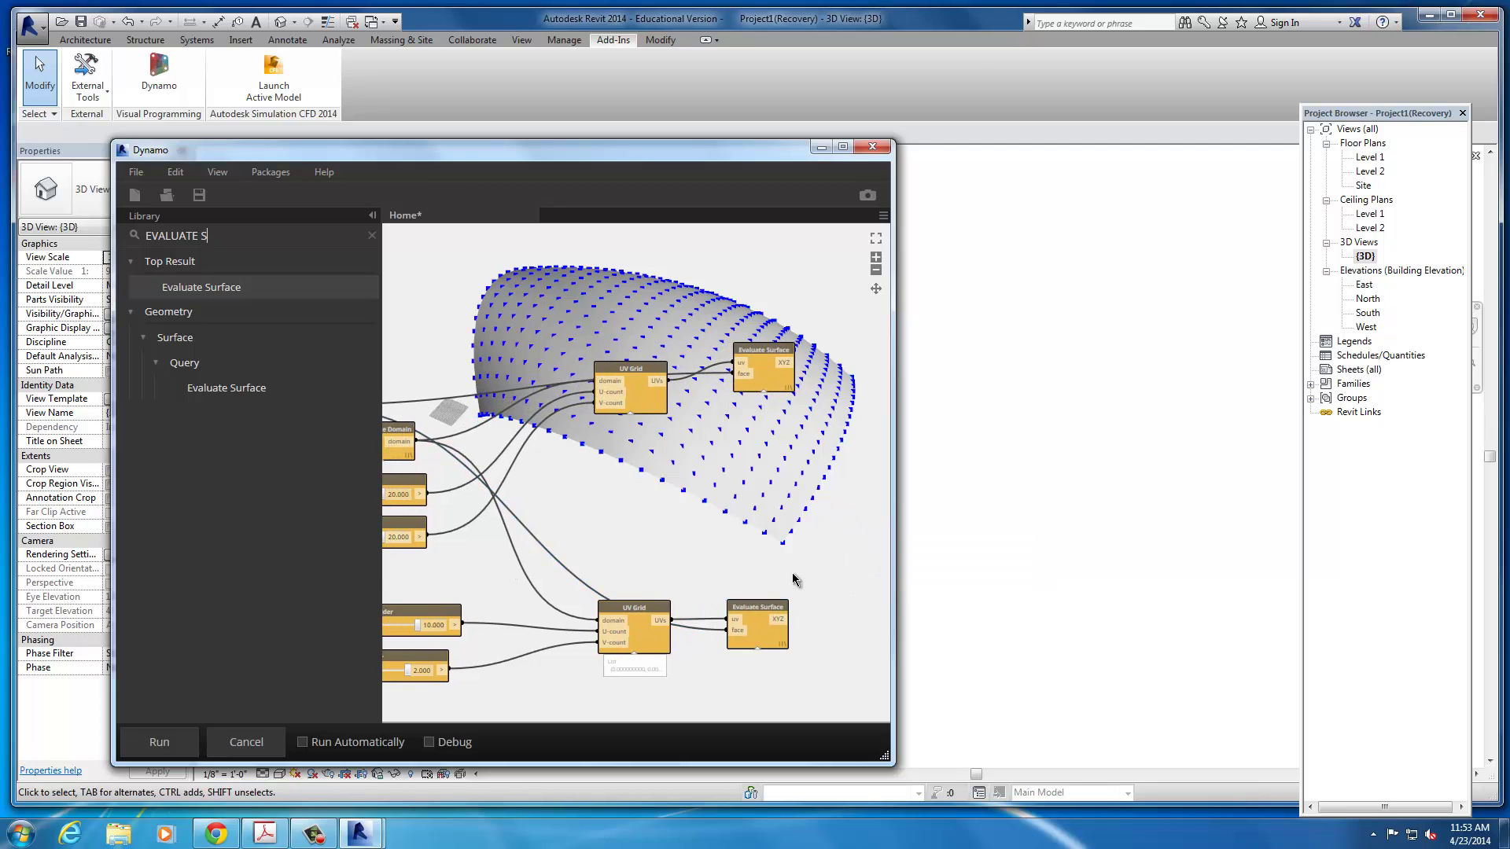
left_click(761, 612)
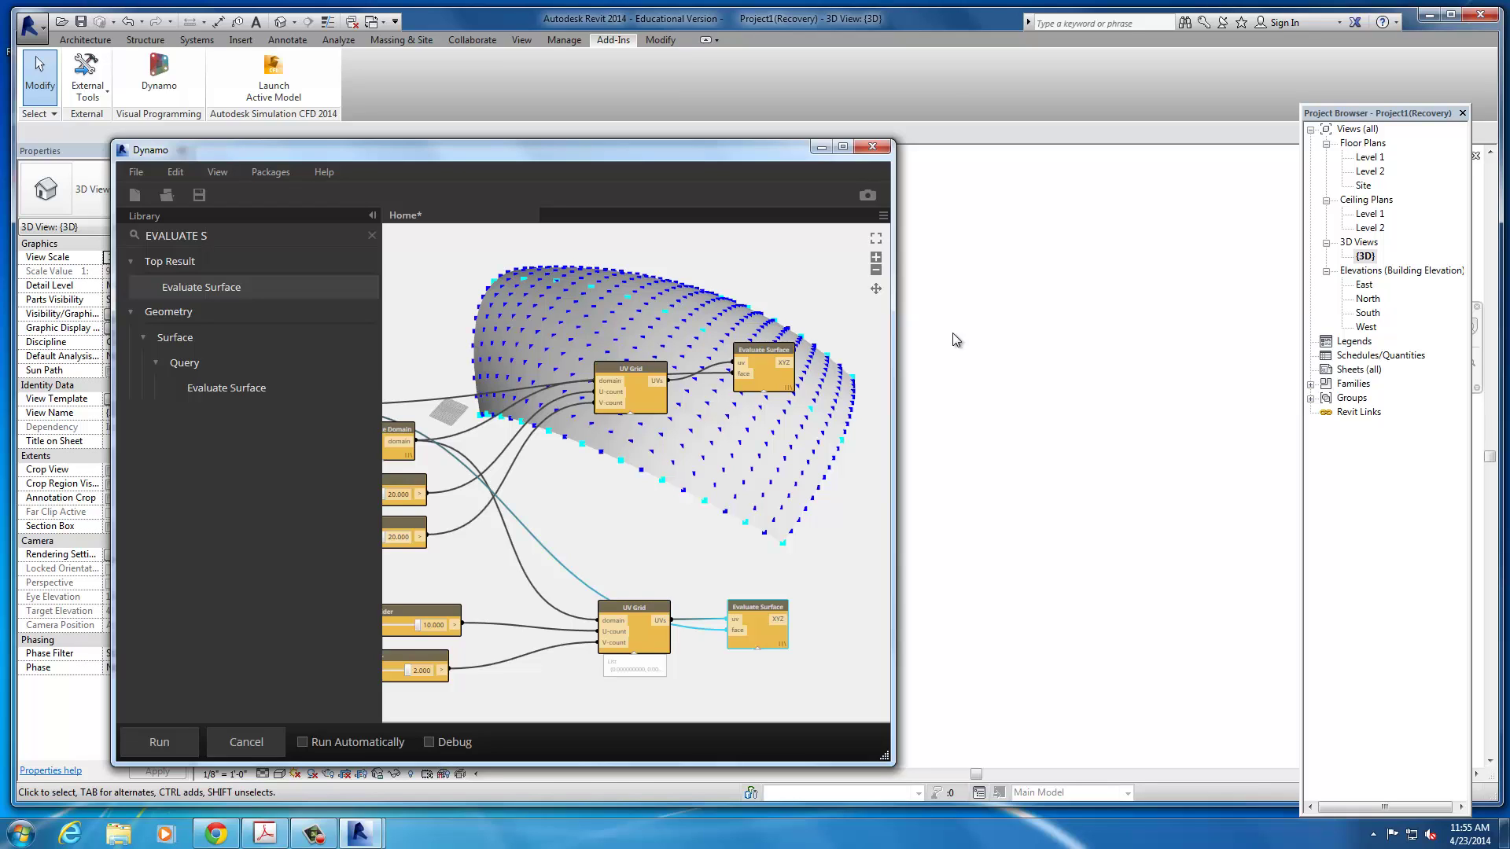
mouse_move(737, 358)
left_mouse_down()
mouse_move(722, 361)
mouse_move(765, 352)
left_mouse_up()
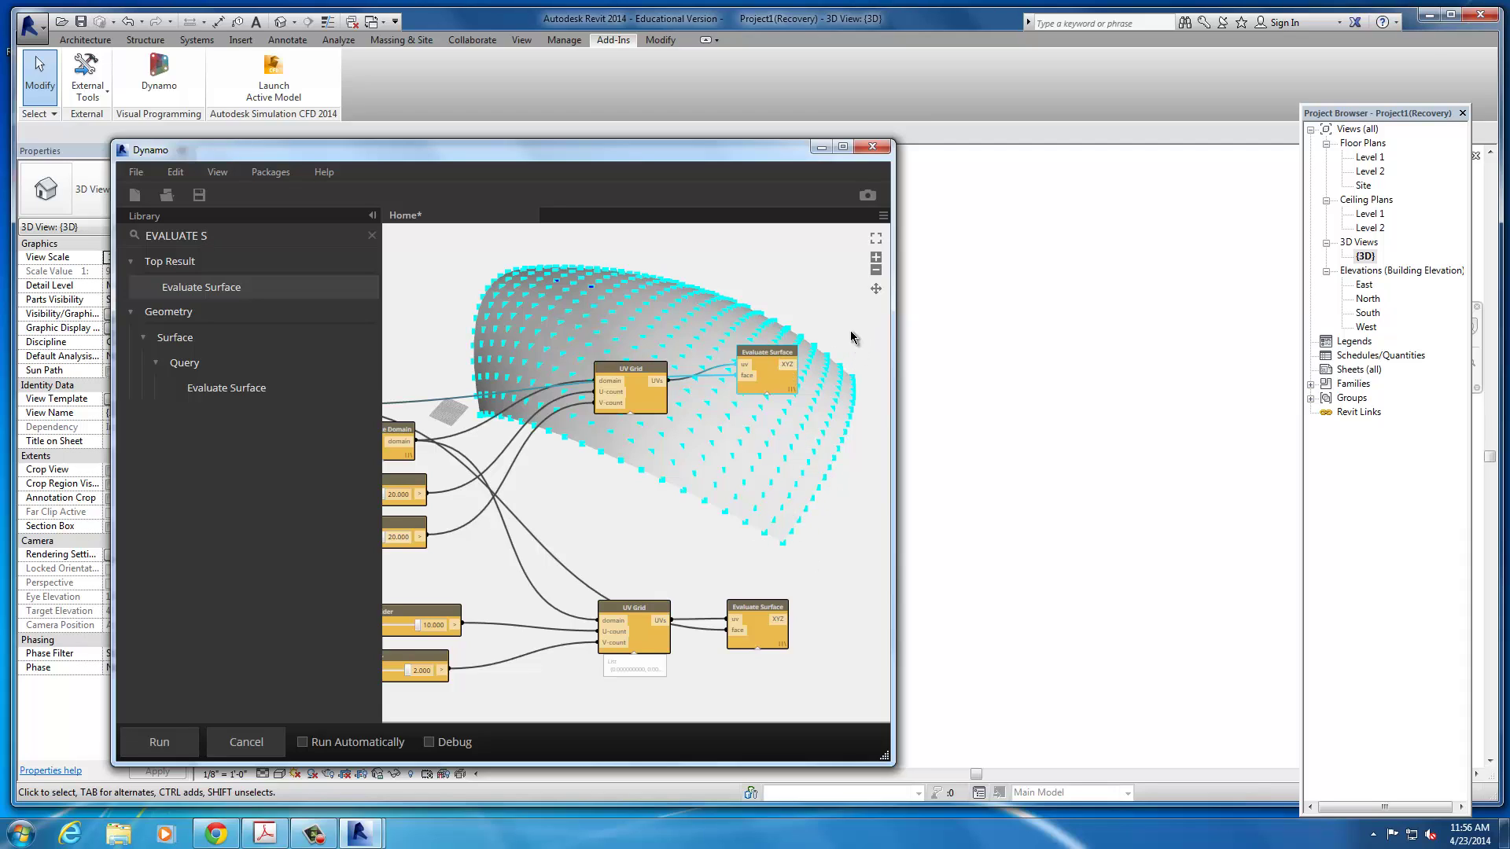
- Search the node library for GRID and look through the matching nodes
middle_click_drag(853, 338, 768, 331)
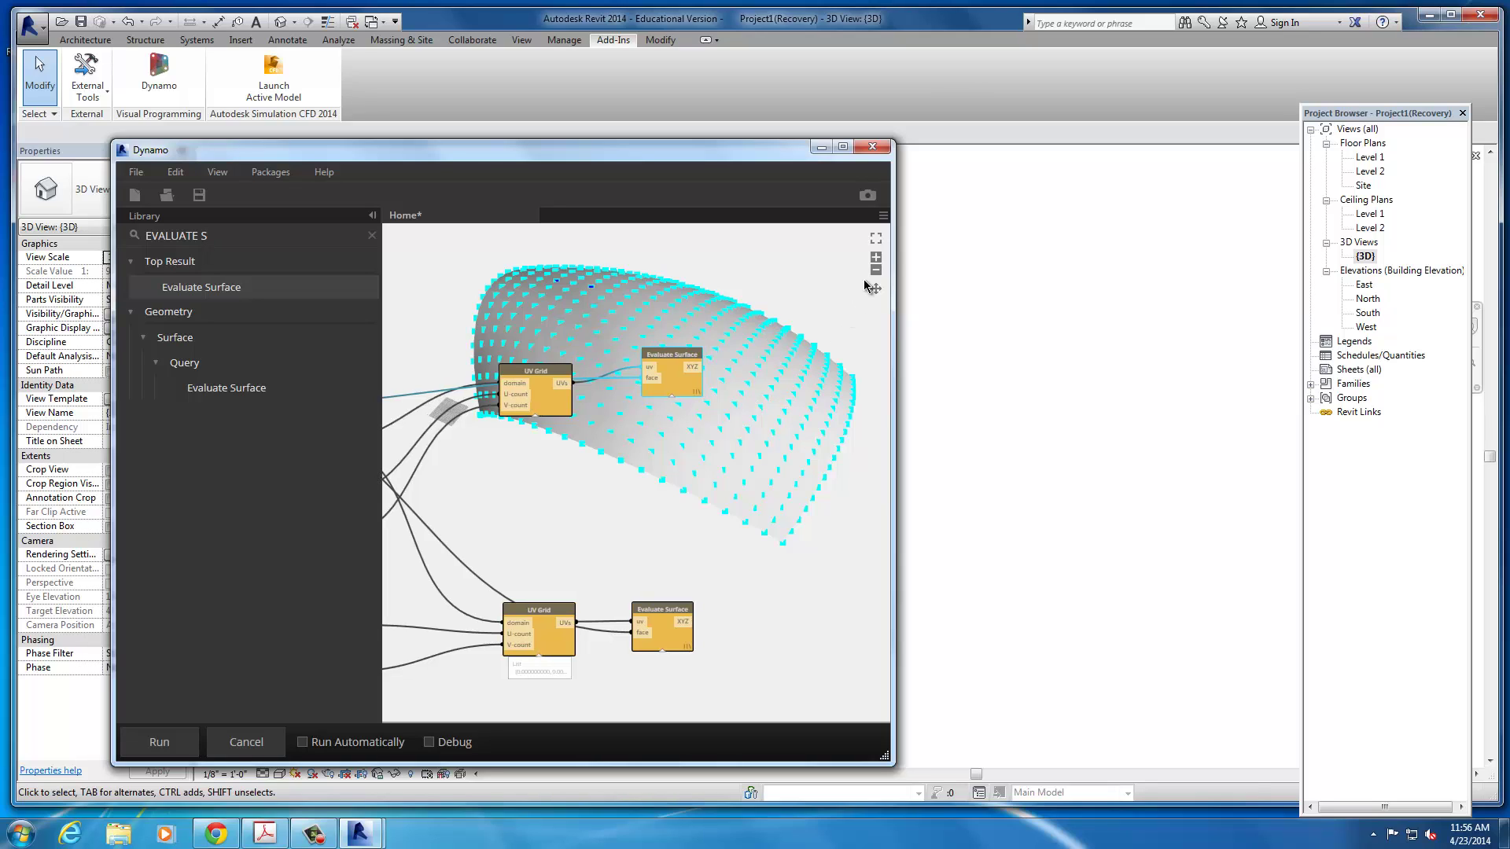
left_click(252, 239)
type("GRID")
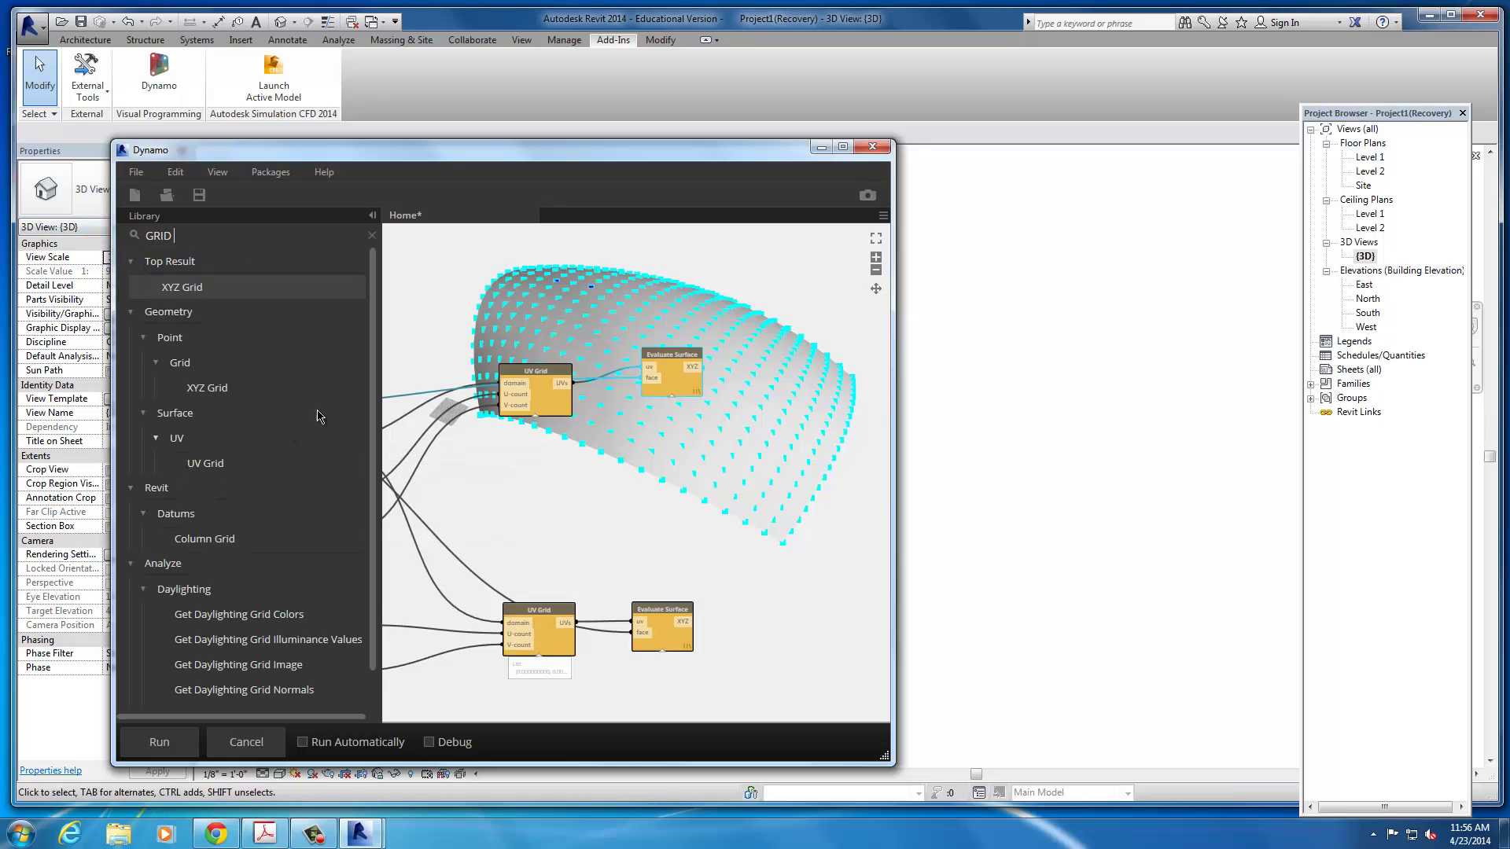
scroll(354, 448, "down", 1)
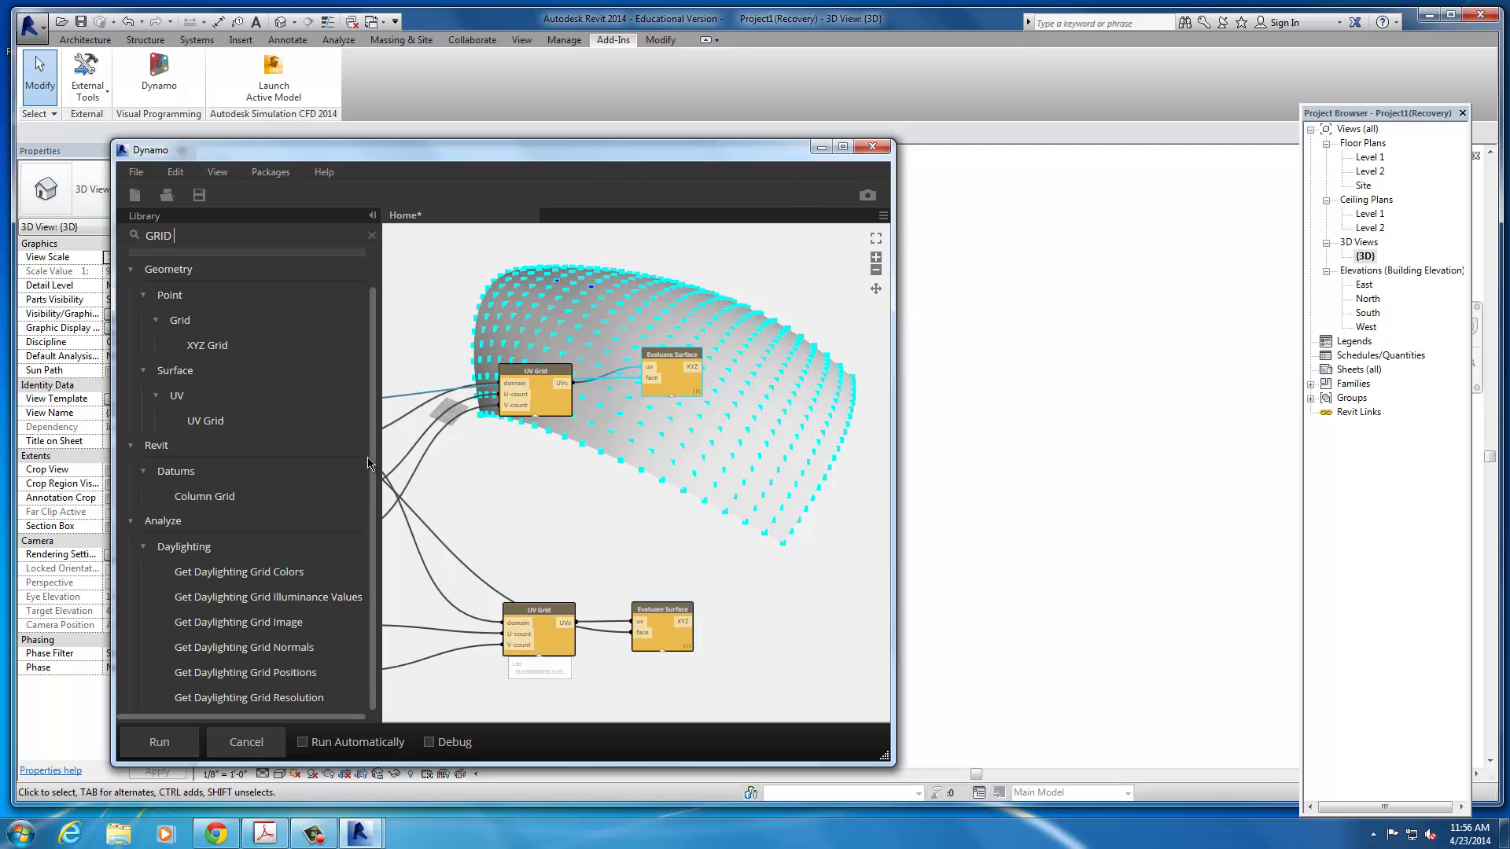
scroll(371, 432, "up", 1)
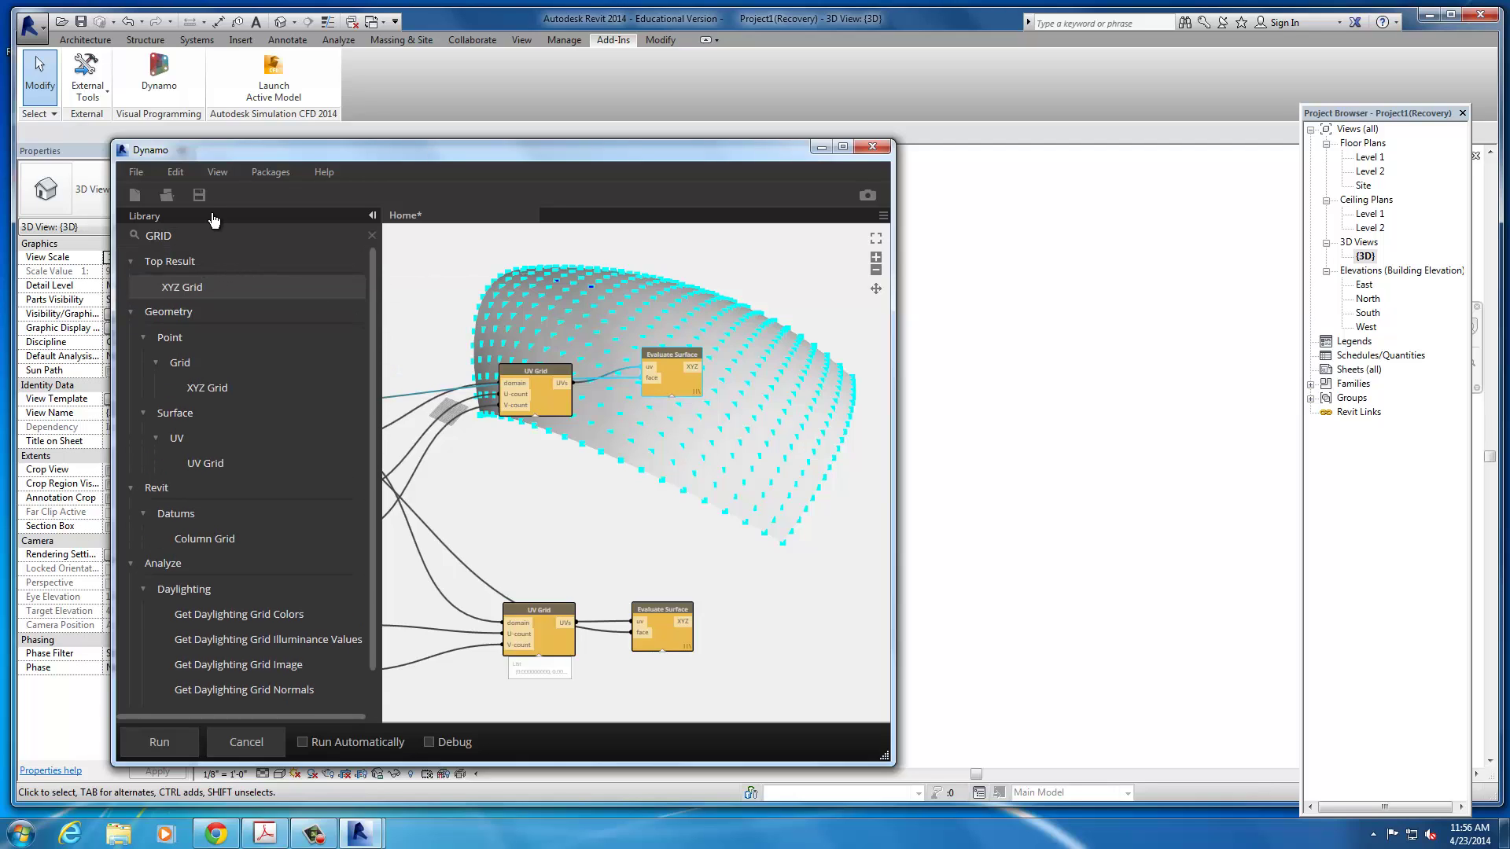
- Search the node library for QUAD and for PANE to look for a panel-forming node
key("BackSpace")
key("BackSpace")
key("BackSpace")
key("BackSpace")
type("QUAD")
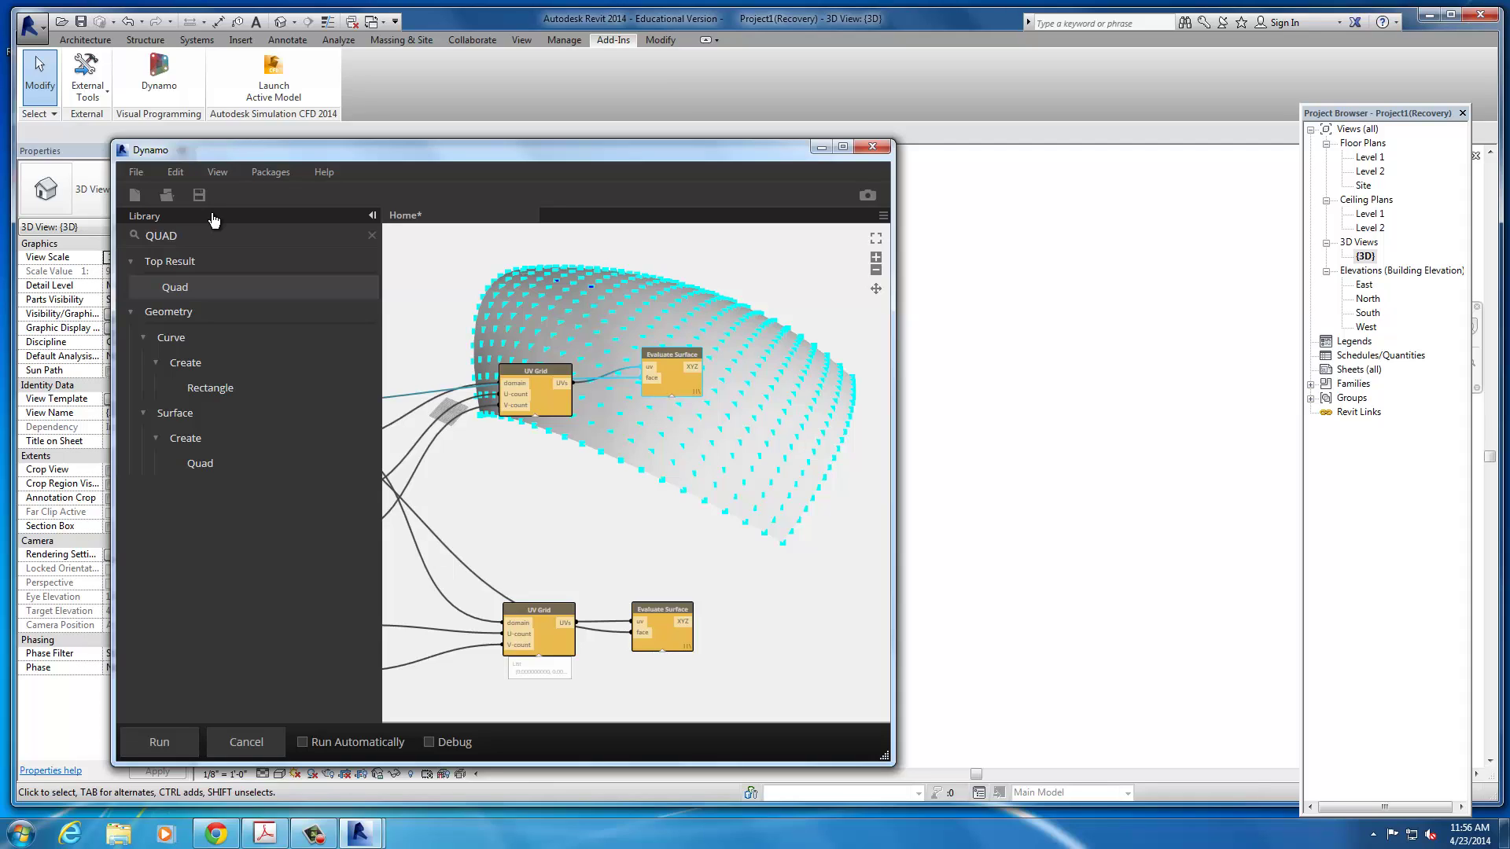
key("BackSpace")
key("BackSpace")
key("BackSpace")
key("BackSpace")
type("P")
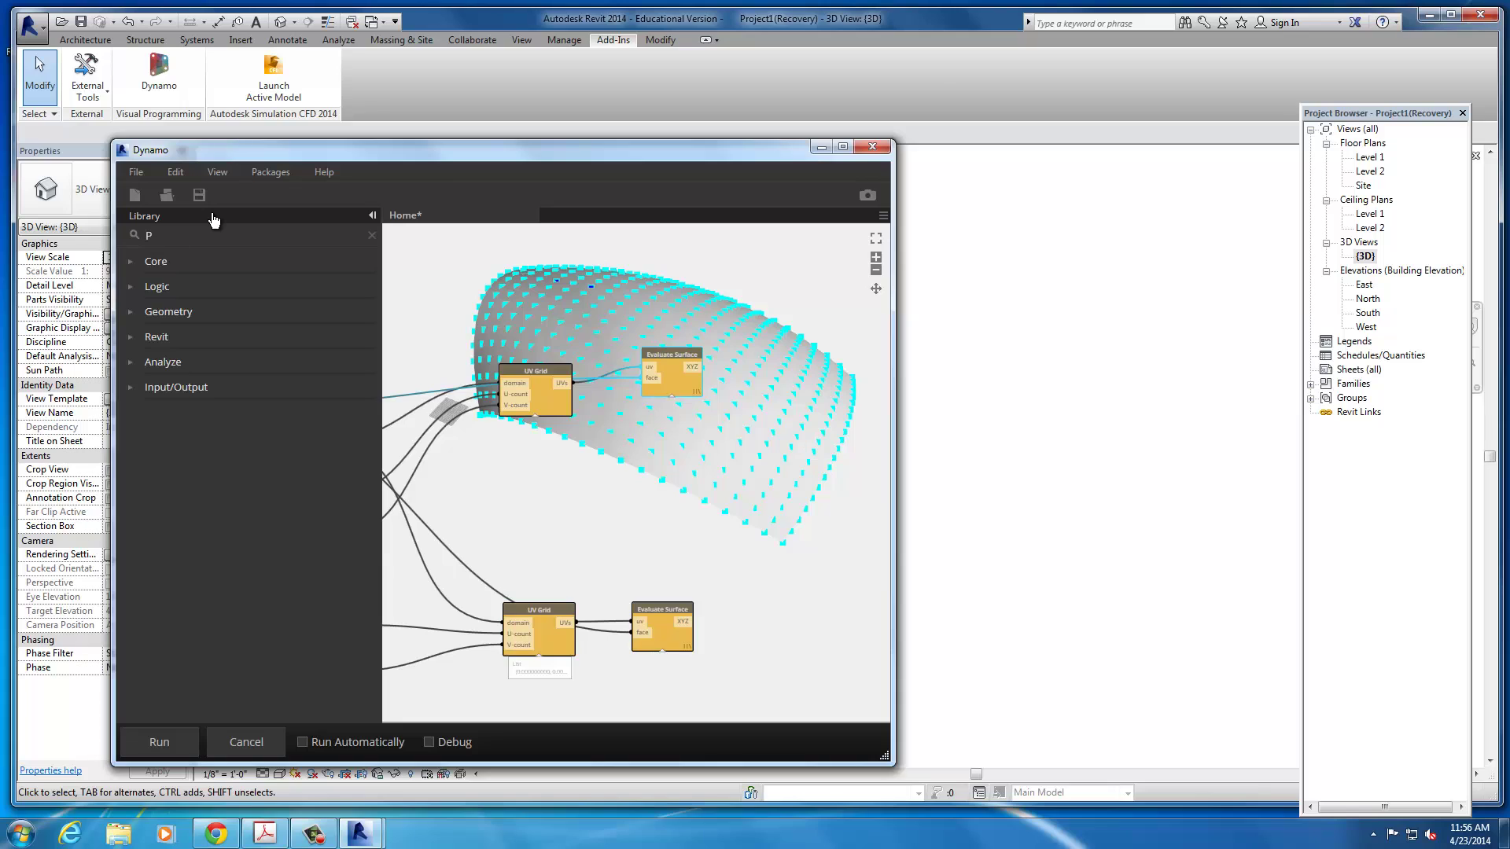
type("ANE")
- Search the library for GRID and add the XYZ Grid node below the upper Evaluate Surface
key("BackSpace")
key("BackSpace")
key("BackSpace")
key("BackSpace")
key("BackSpace")
type("GRID")
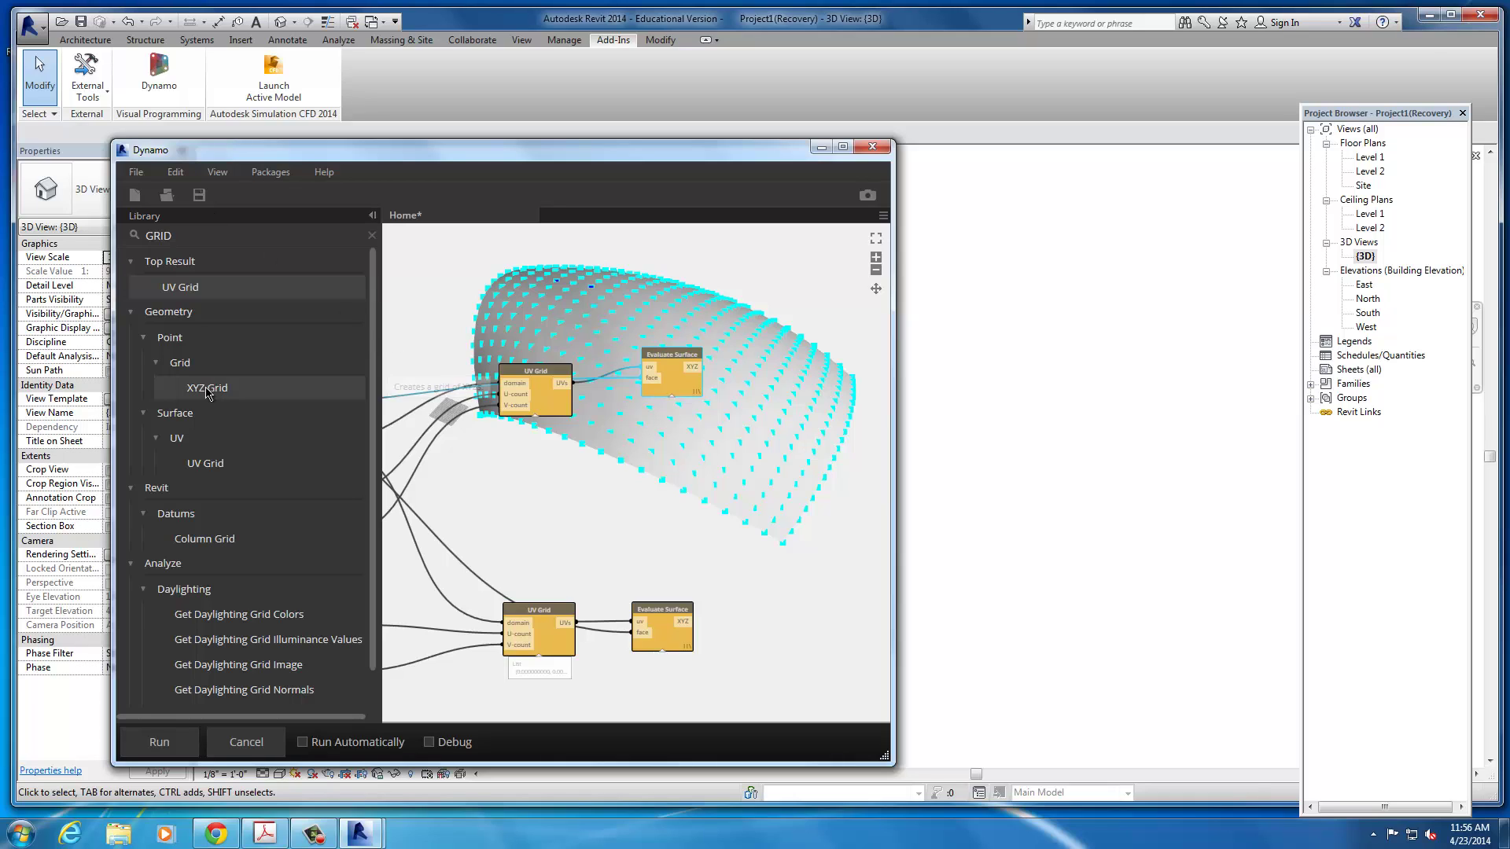
left_click_drag(207, 388, 586, 424)
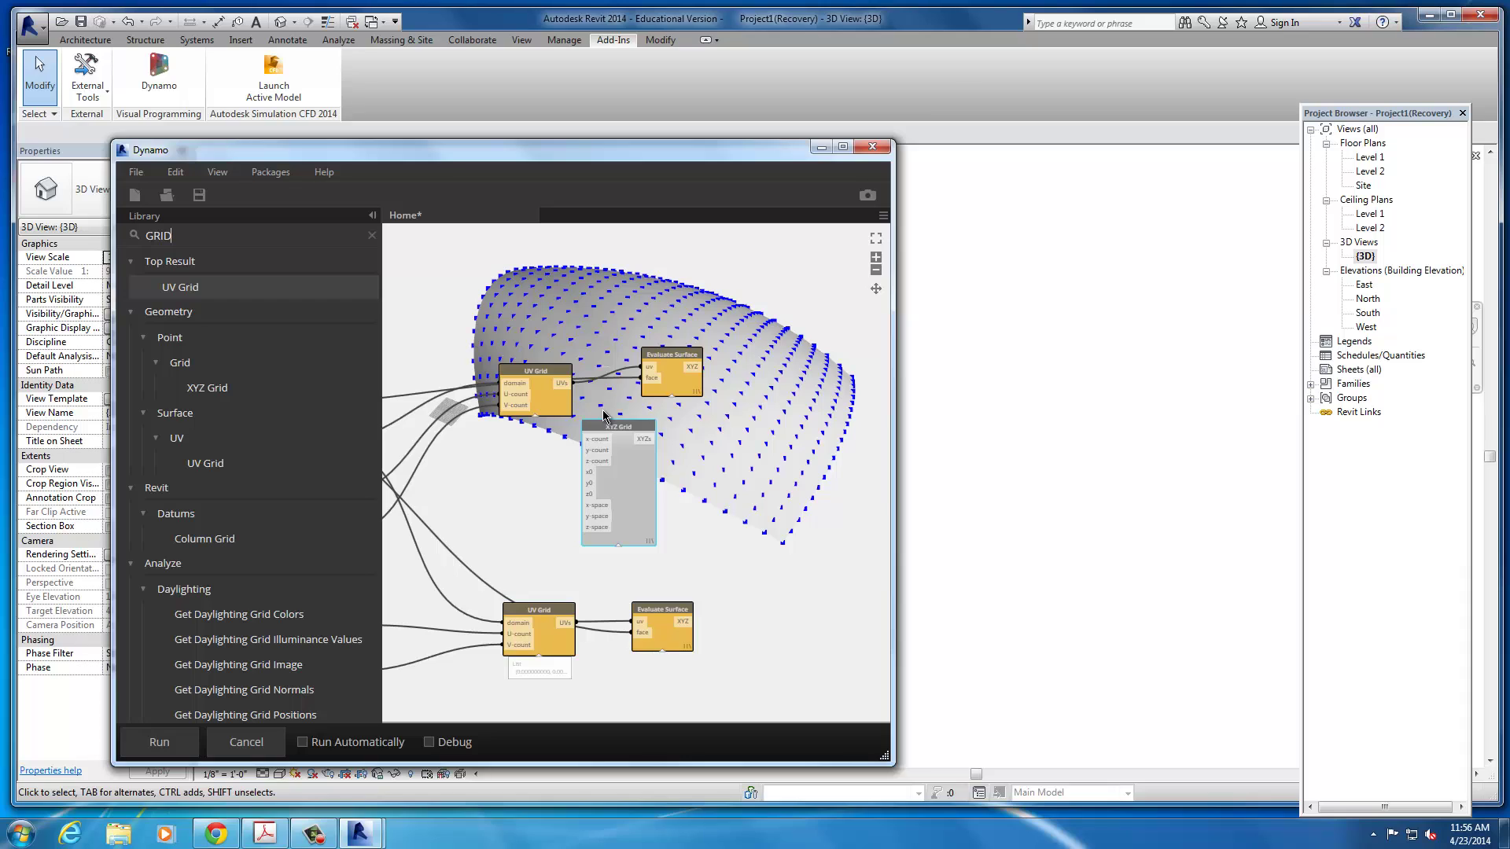
- Find the Quad surface node, place it beside the upper Evaluate Surface, and delete the XYZ Grid node
key("BackSpace")
key("BackSpace")
key("BackSpace")
key("BackSpace")
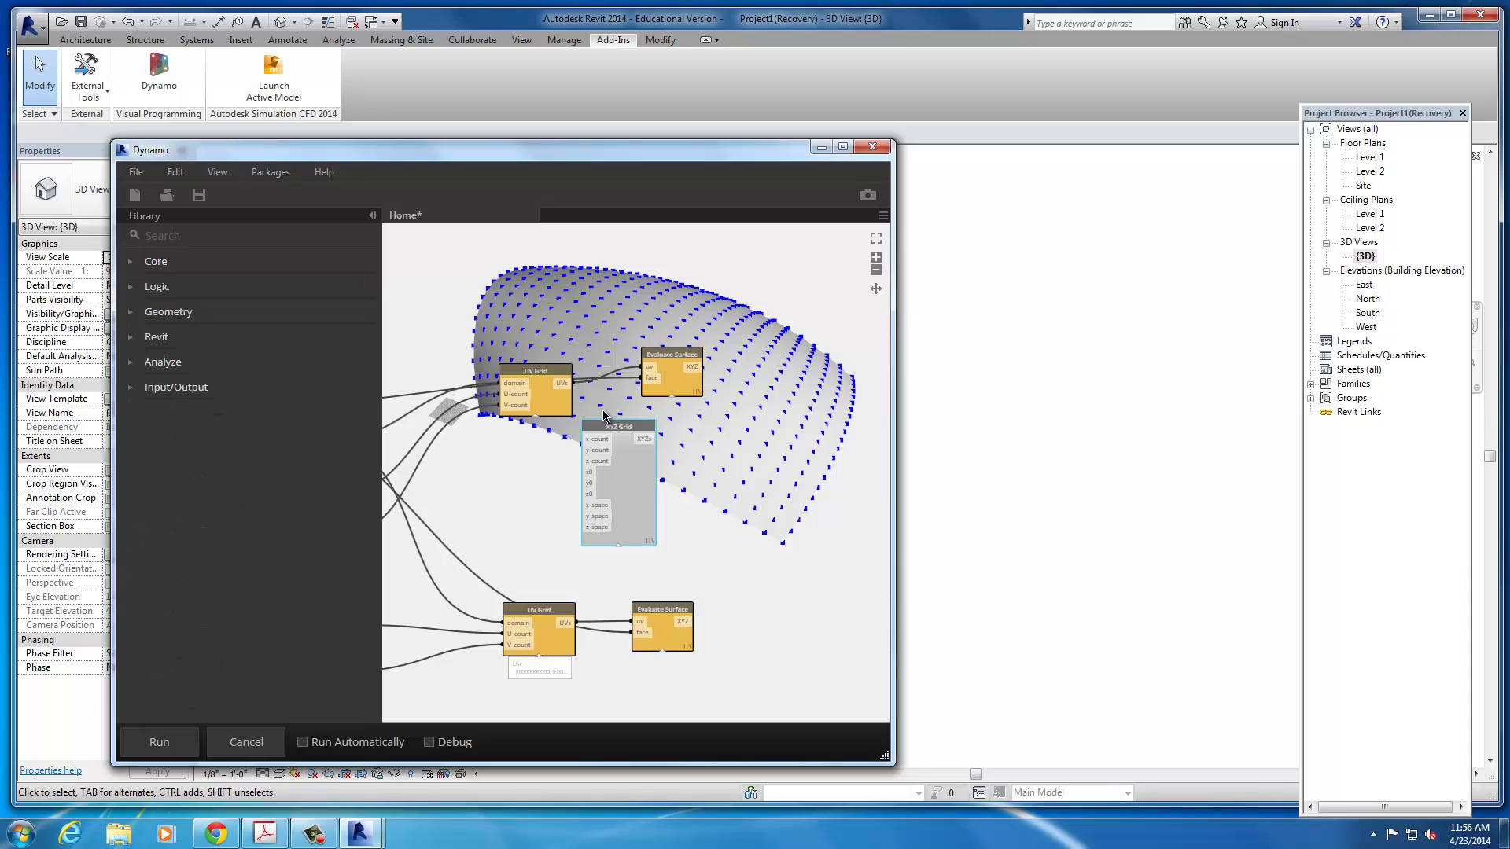
type("QUAD")
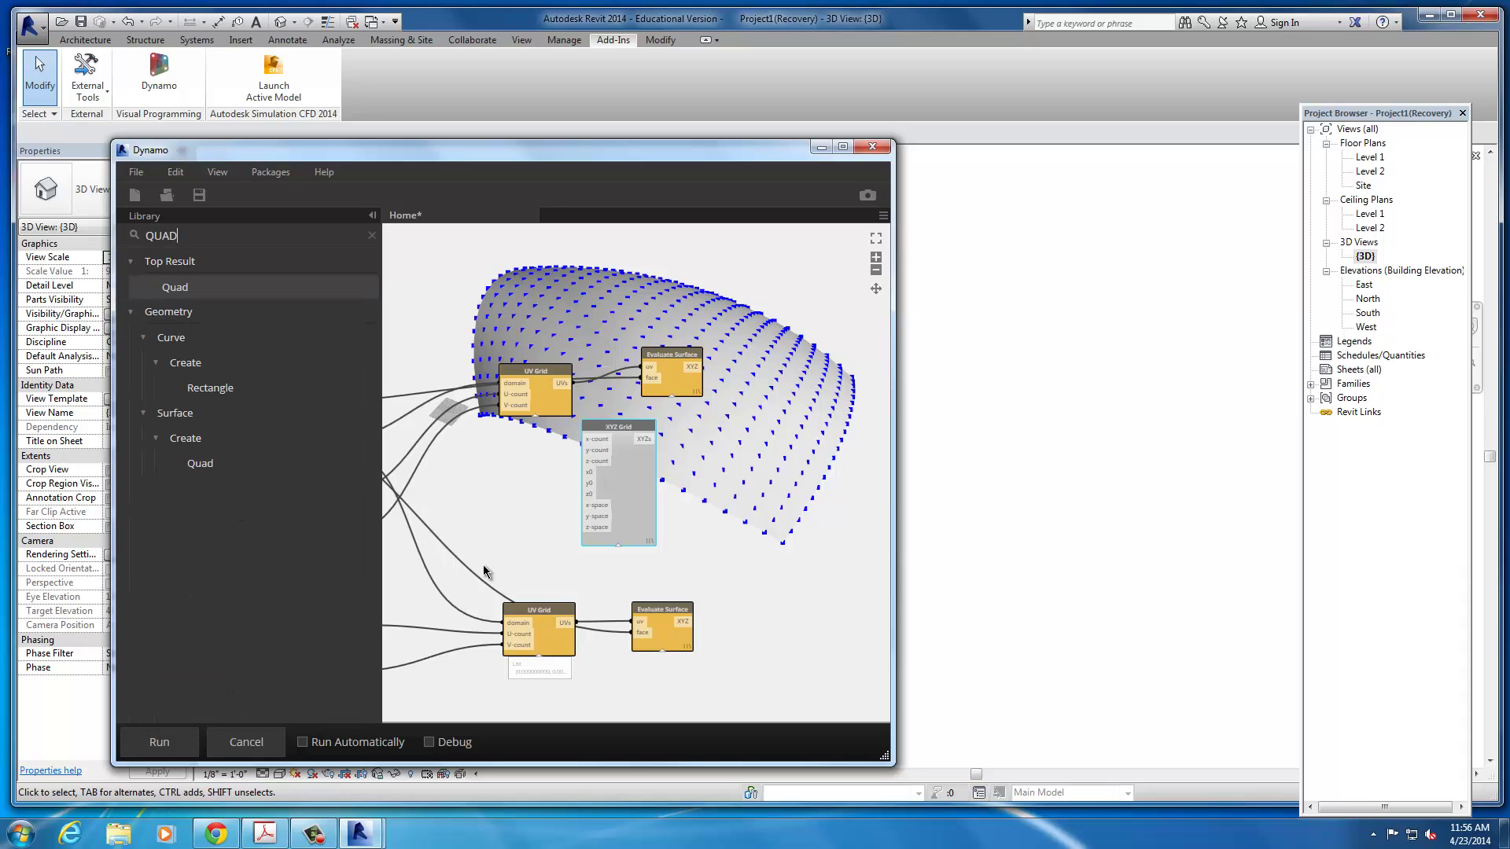
left_click(200, 463)
left_click_drag(634, 473, 826, 340)
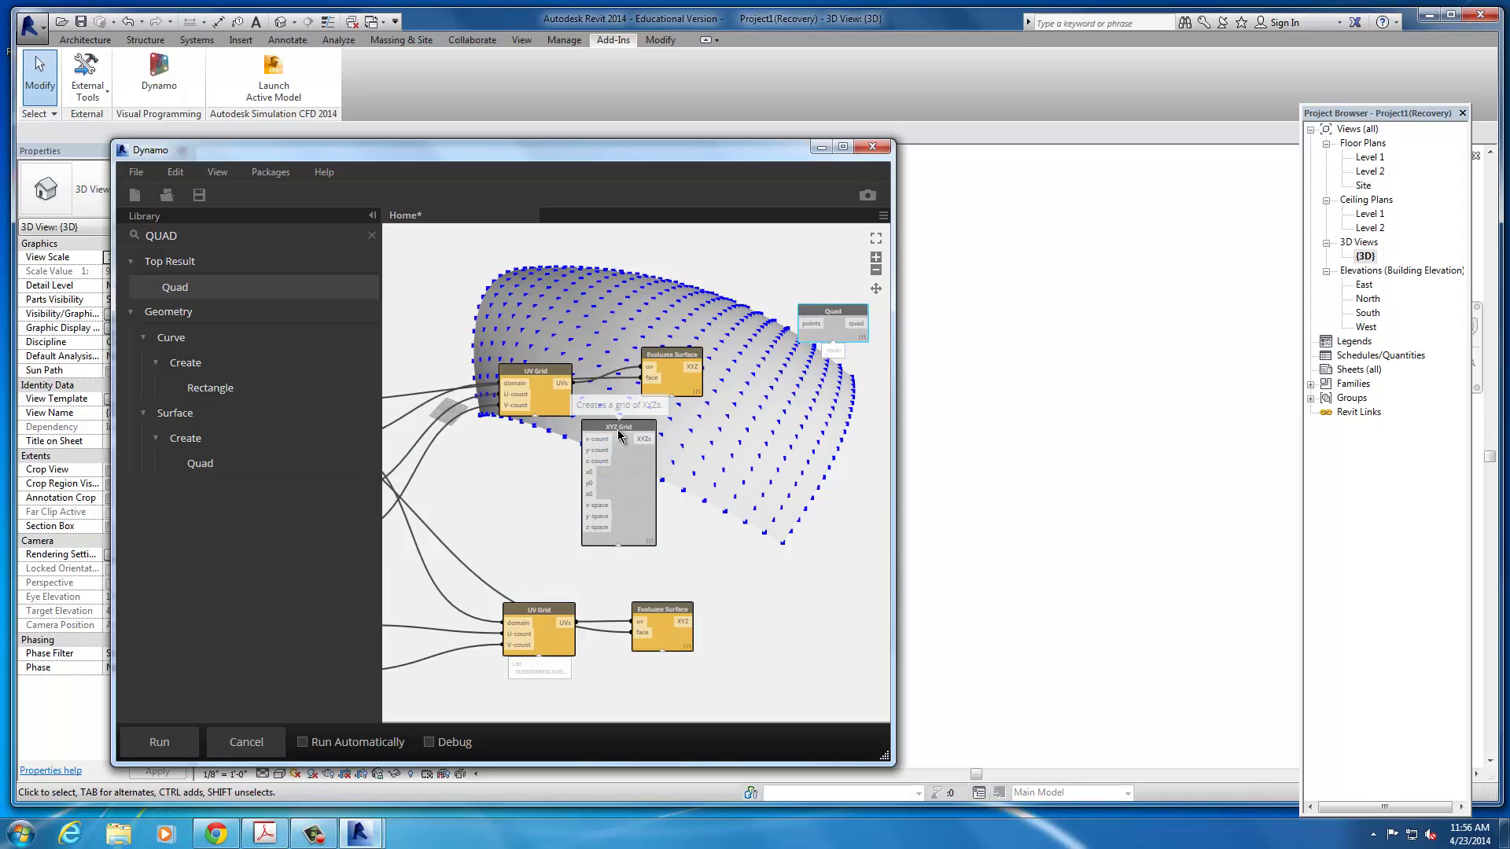
left_click(621, 427)
key("Delete")
- Try feeding the upper Evaluate Surface's XYZ output into Quad's points input and run the graph
left_click(693, 367)
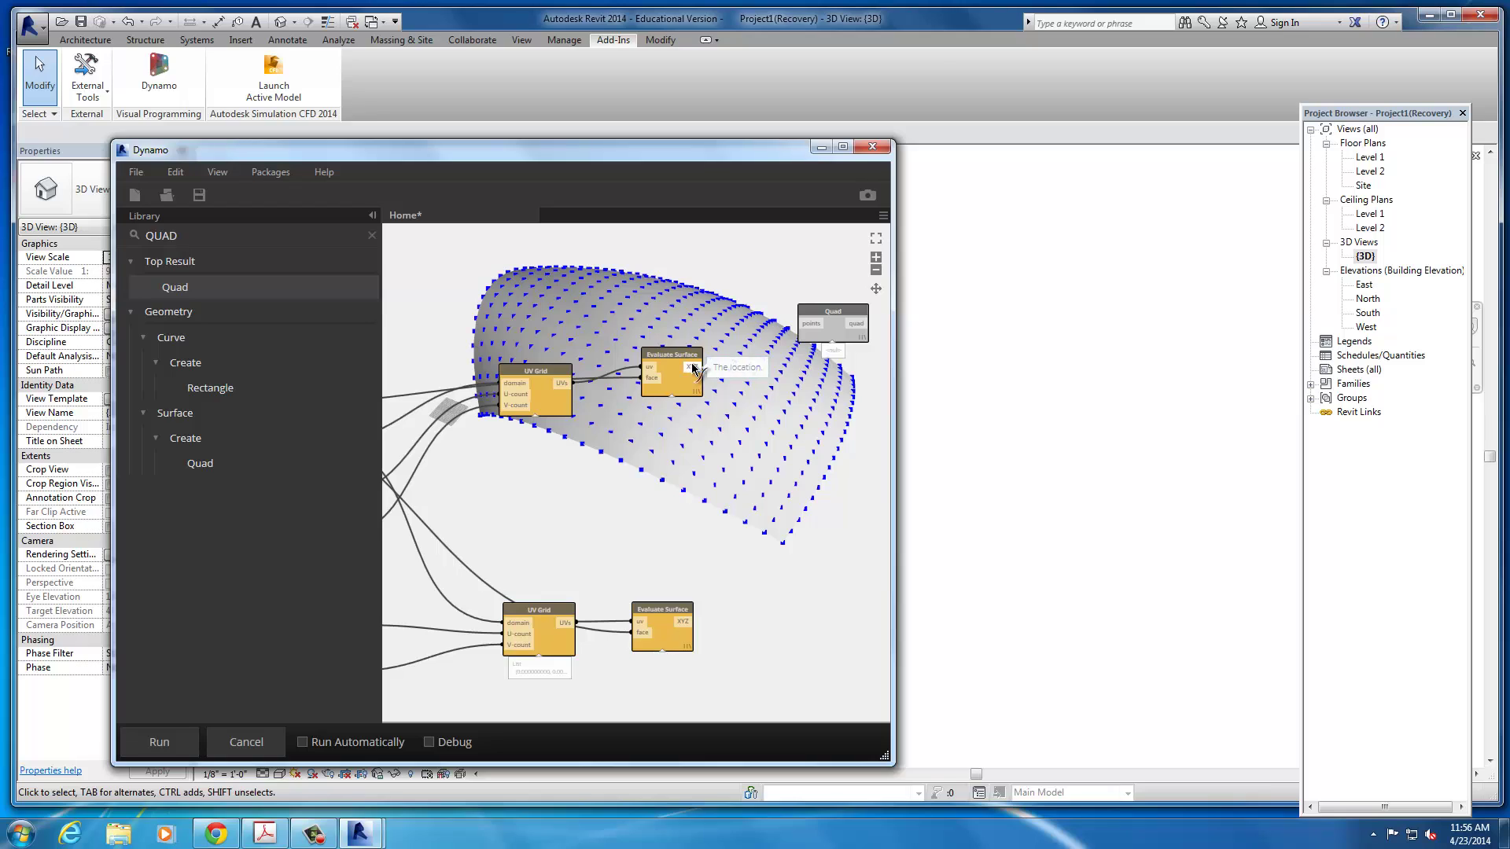
left_click(813, 325)
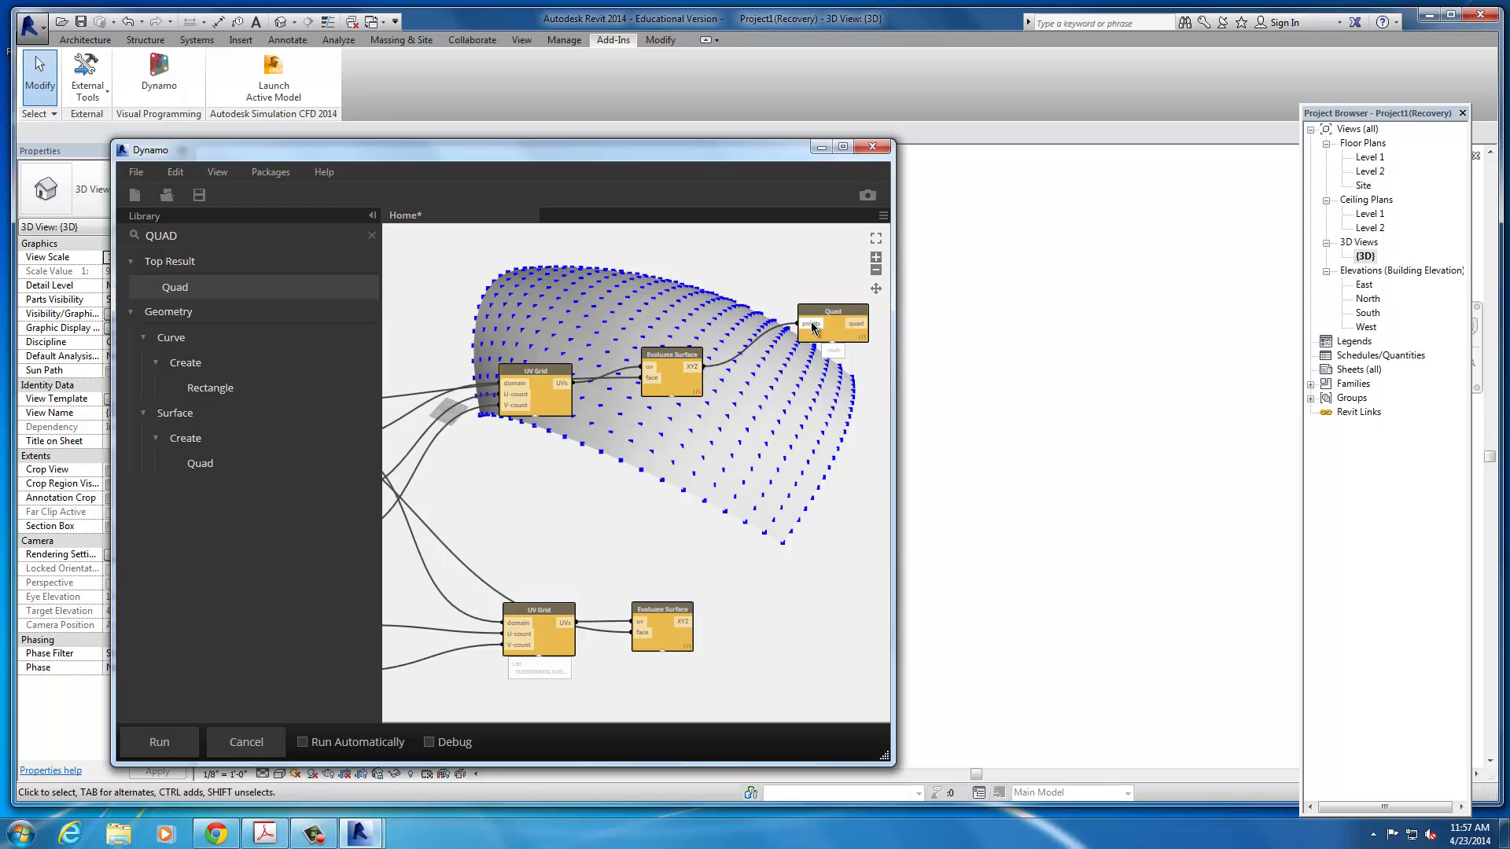
left_click_drag(835, 311, 838, 305)
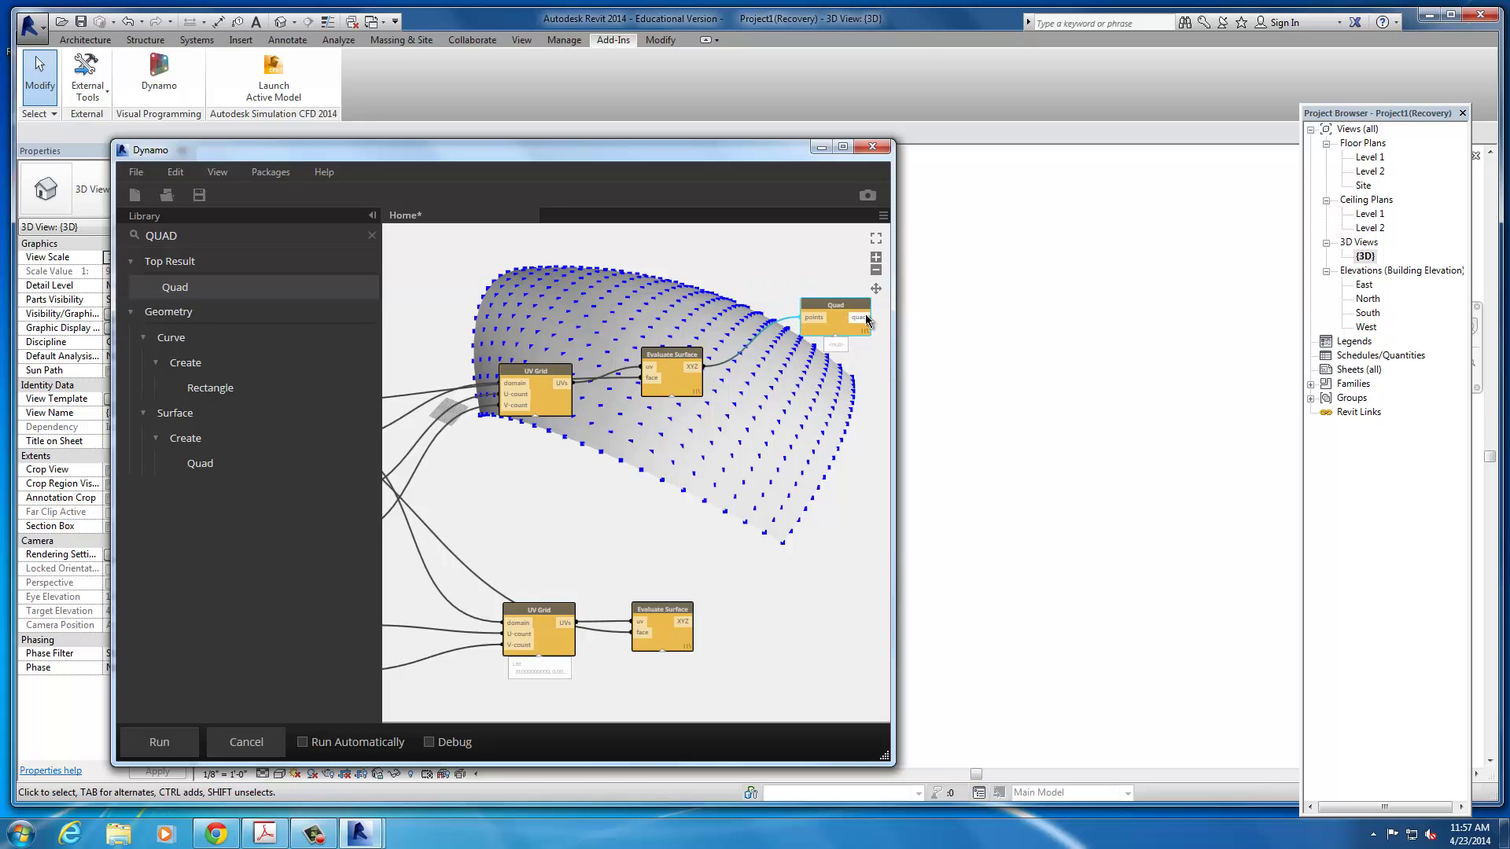
left_click(862, 318)
left_click(159, 742)
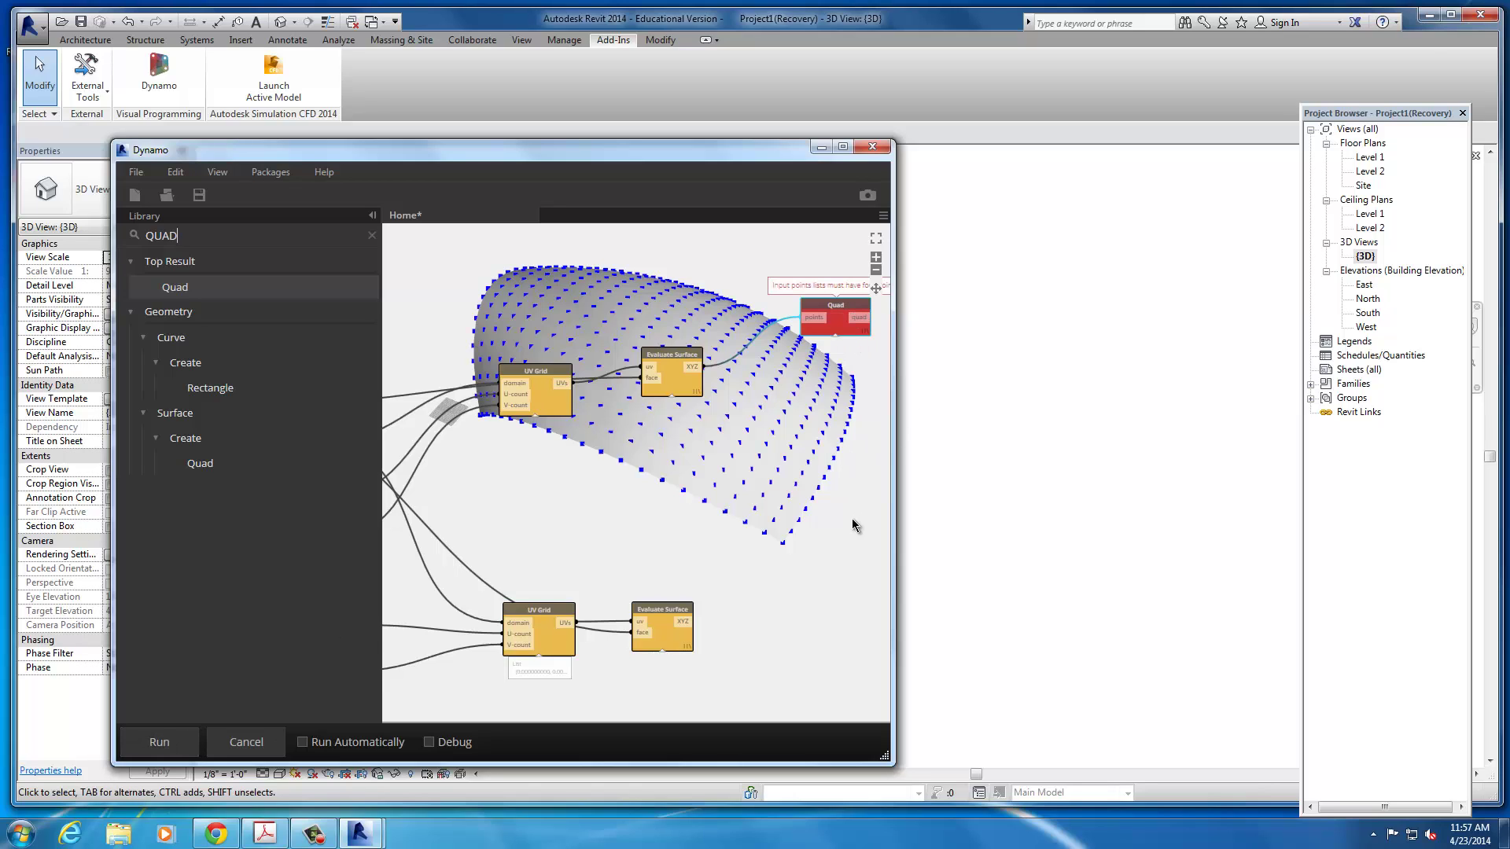
- Delete the Quad node connected to the upper Evaluate Surface
middle_click_drag(851, 517, 783, 528)
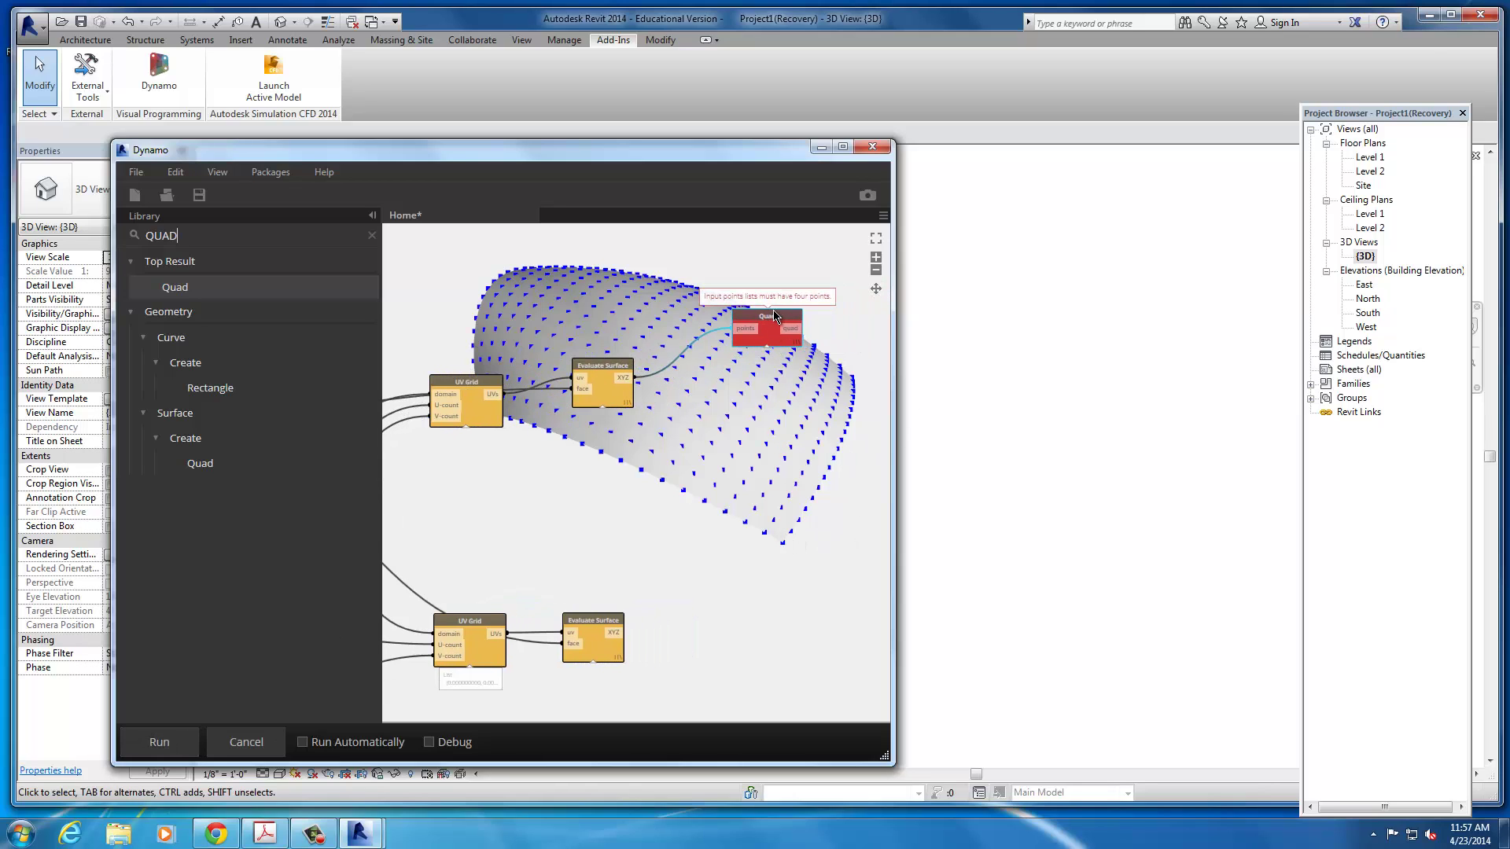
left_click_drag(778, 308, 814, 297)
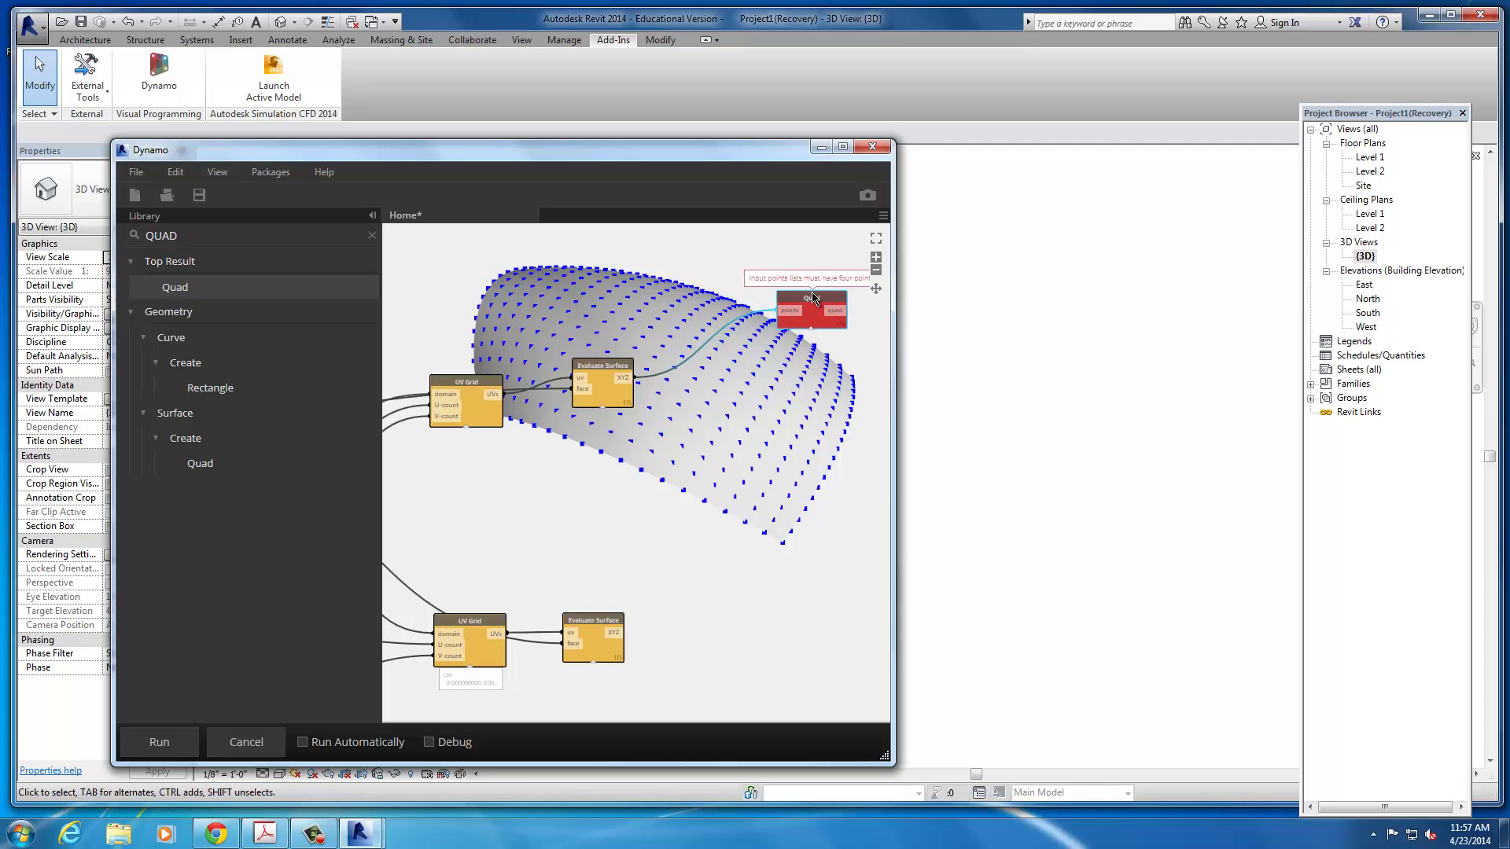
key("Delete")
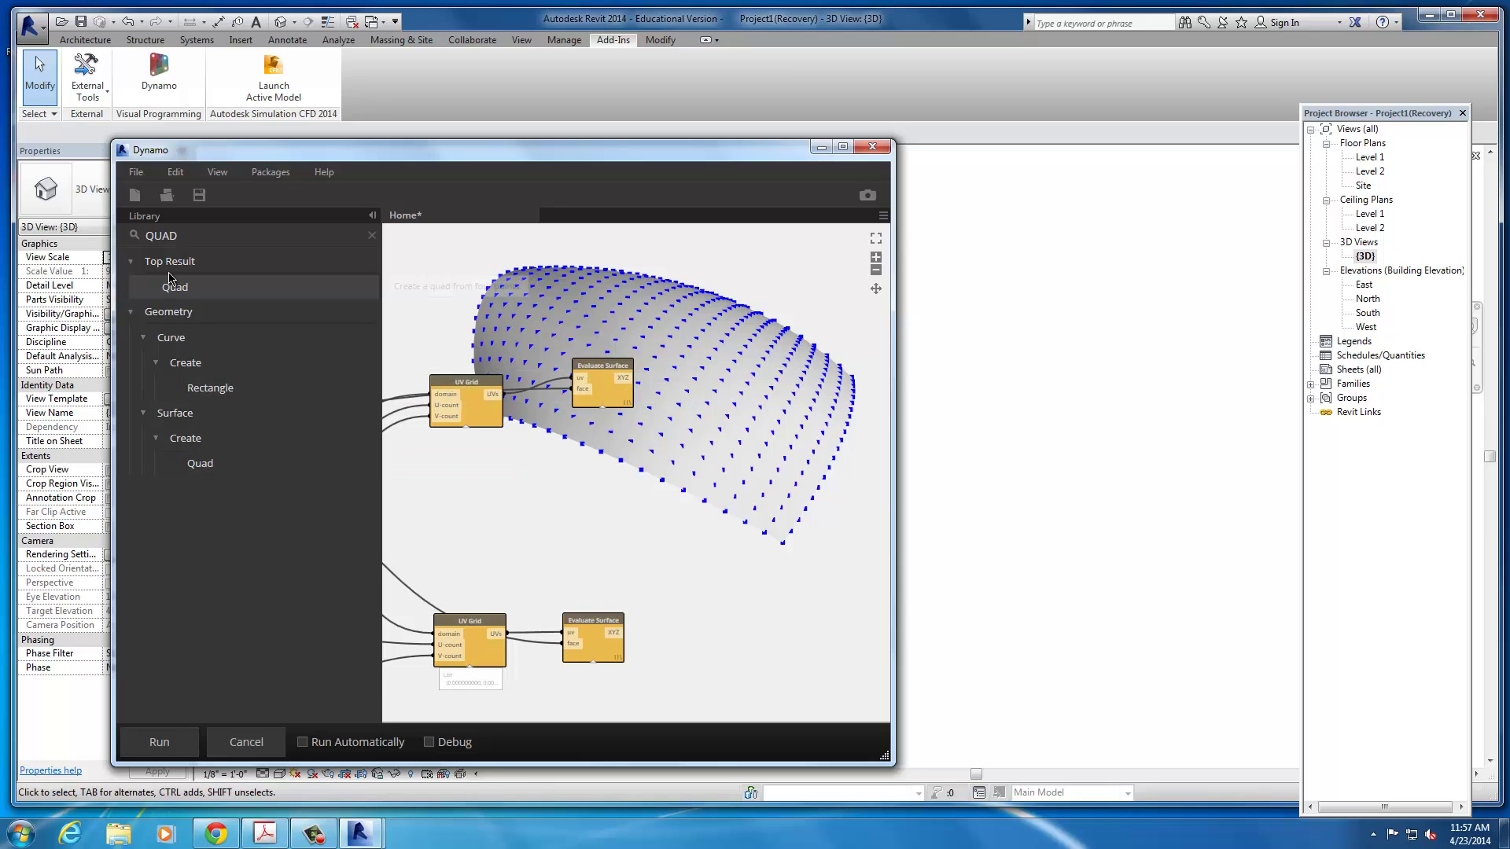
- Search the library for GRID again, add an XYZ Grid node as a trial, and delete it
left_click(372, 237)
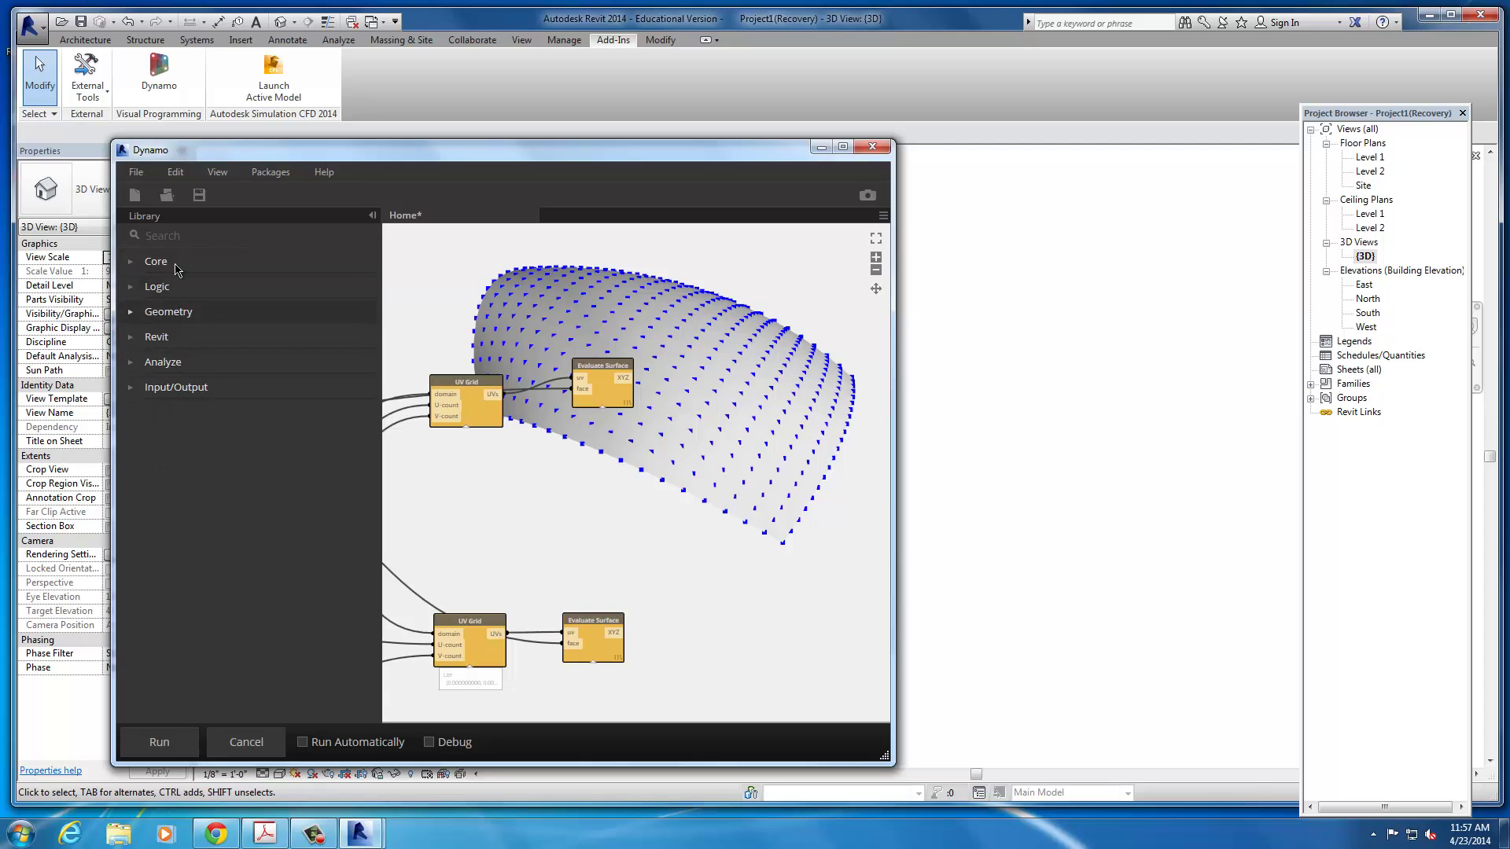
left_click(186, 232)
type("GRID")
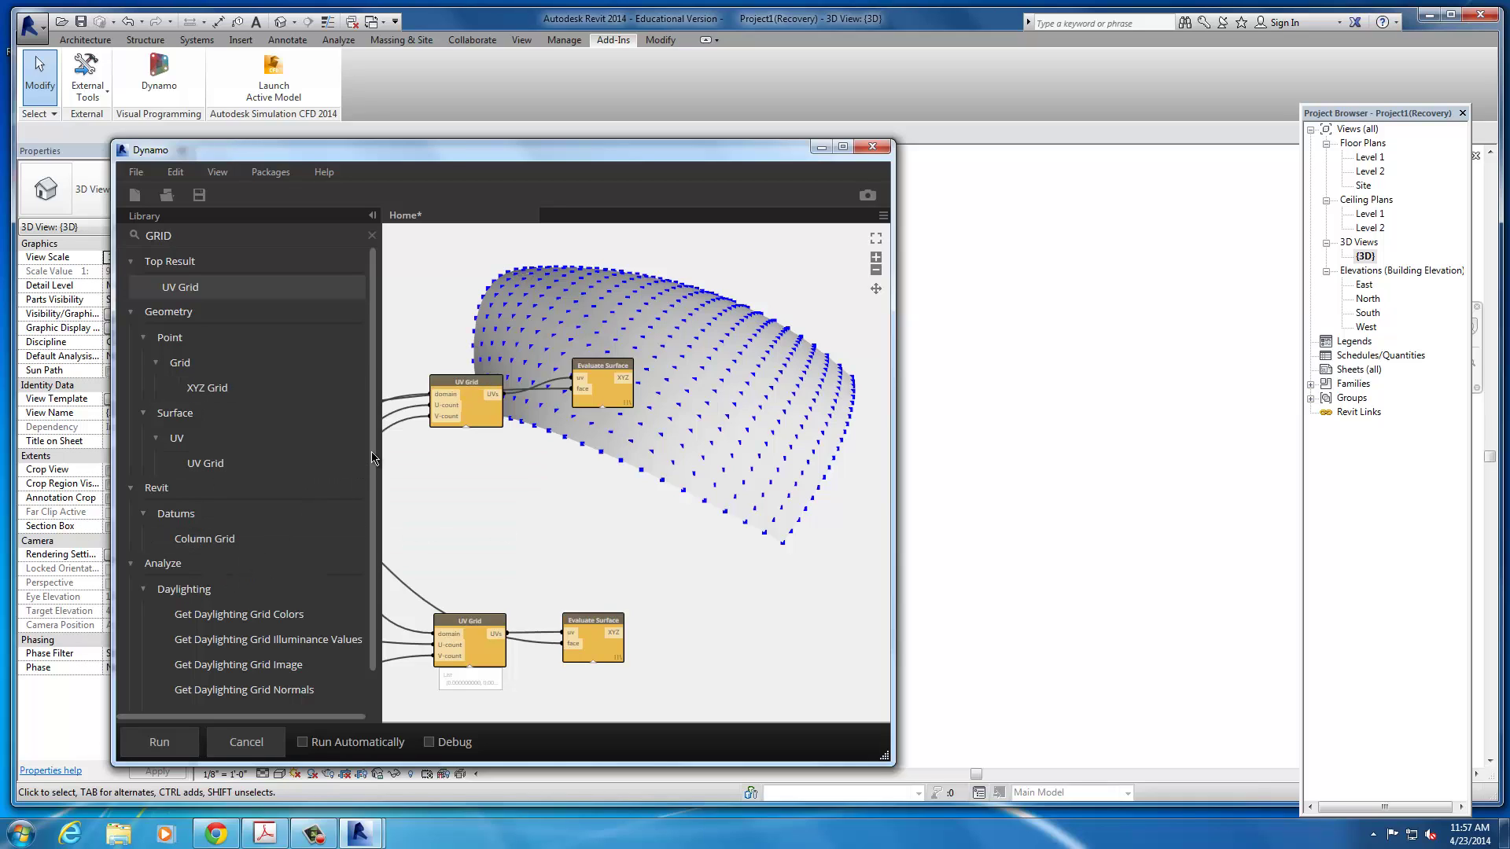
scroll(372, 409, "down", 3)
scroll(372, 379, "up", 3)
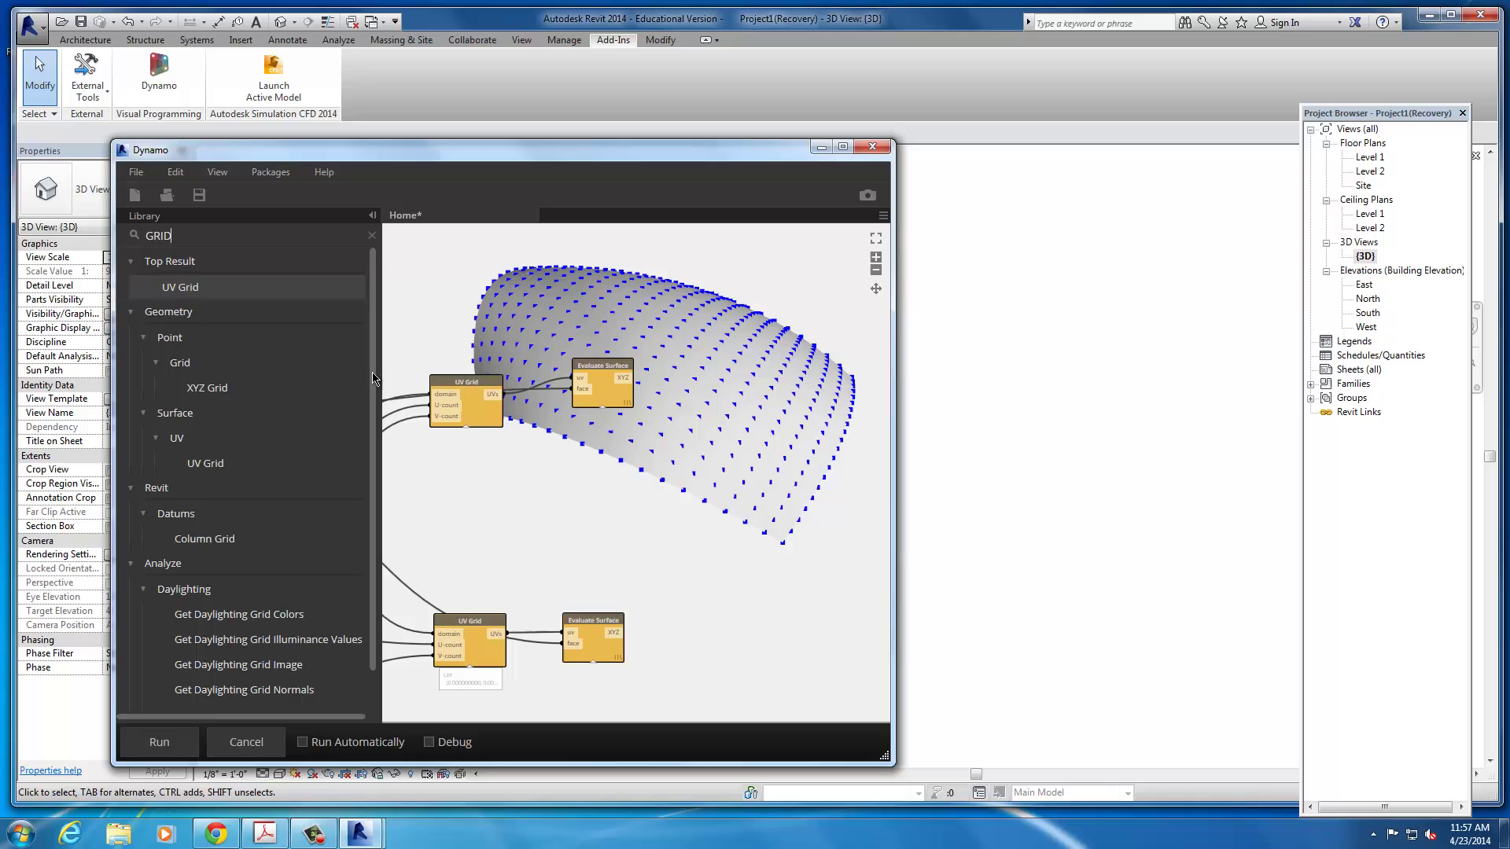
left_click(207, 387)
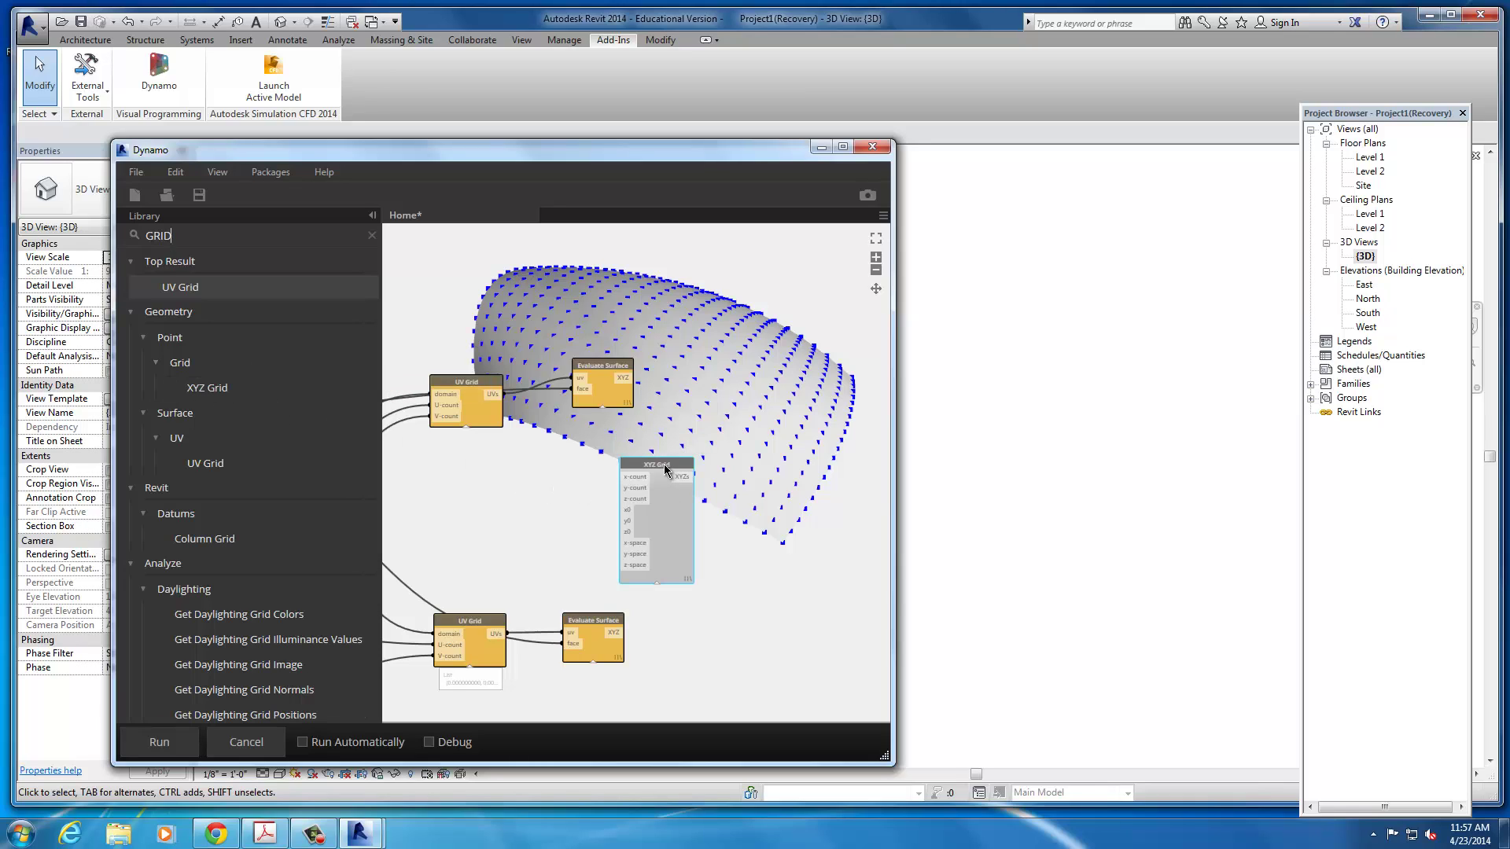
key("Delete")
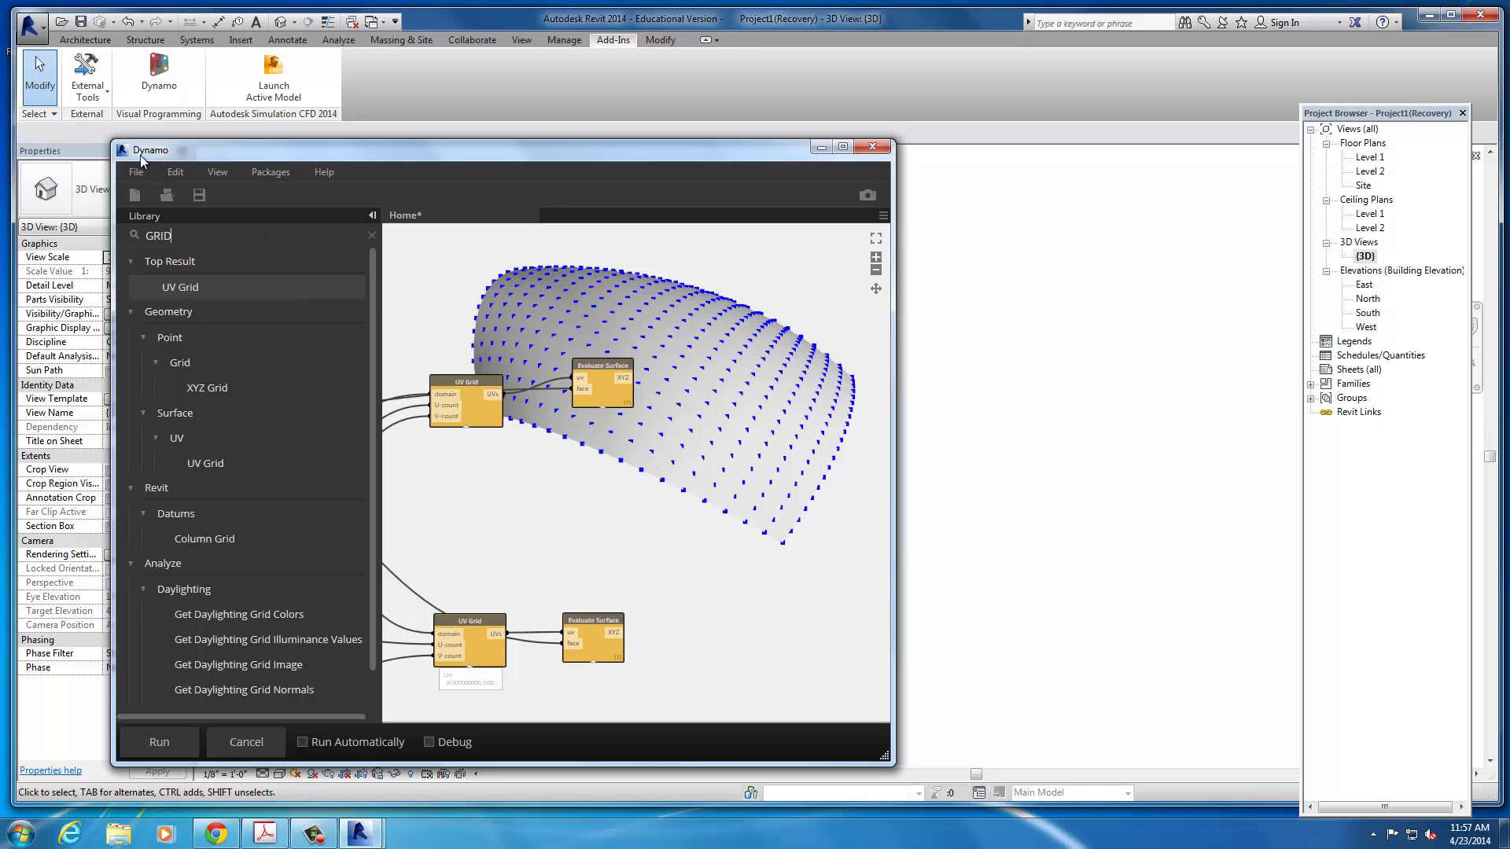
- Open DYN_07_SettingUptheSurface (1).dyn from the Downloads folder, discarding the unsaved changes to the Home workspace
left_click(140, 172)
left_click(163, 209)
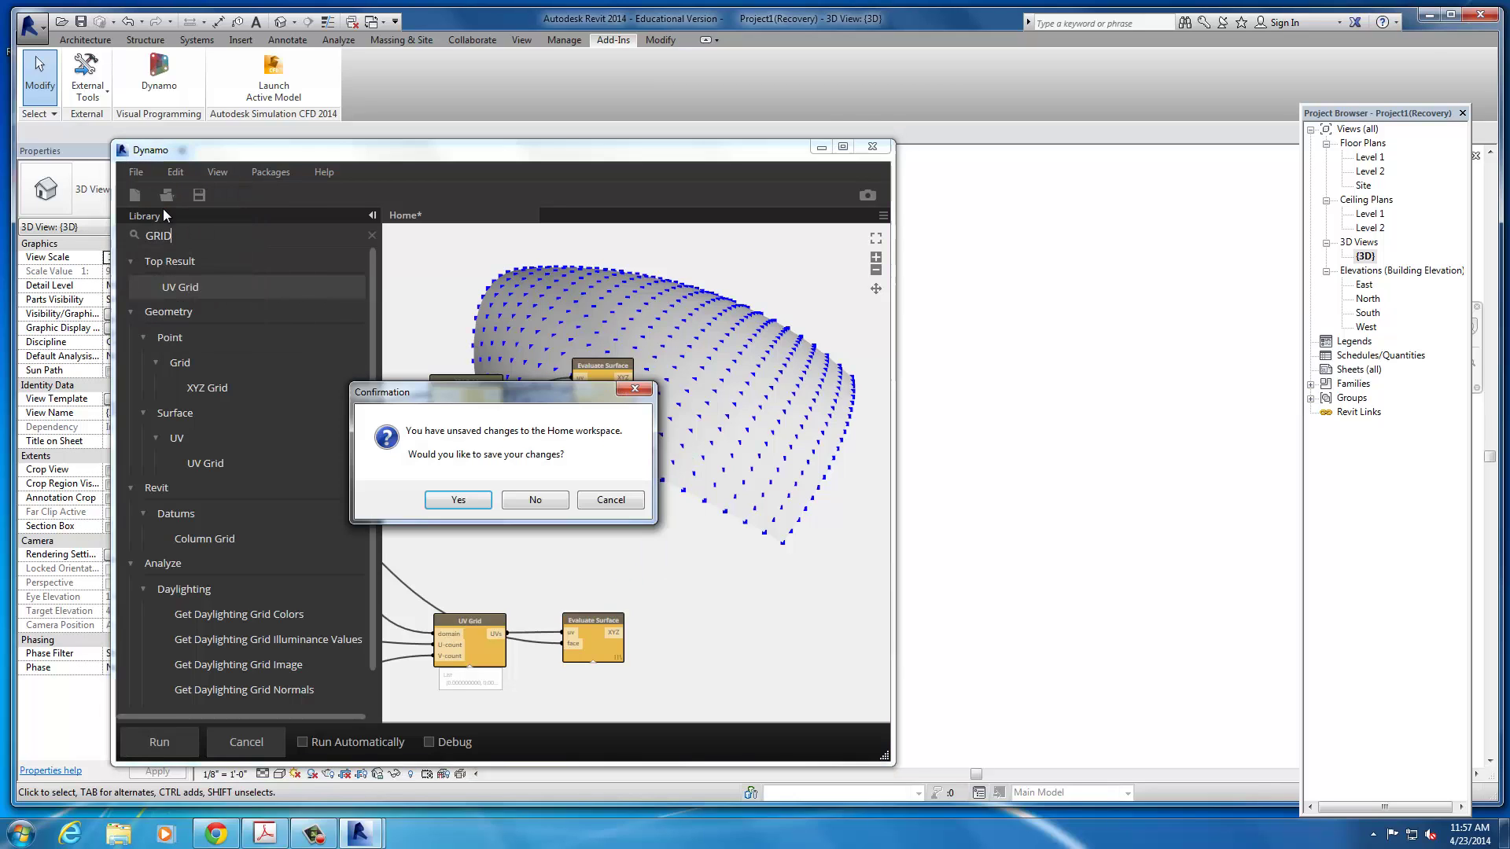
left_click(549, 502)
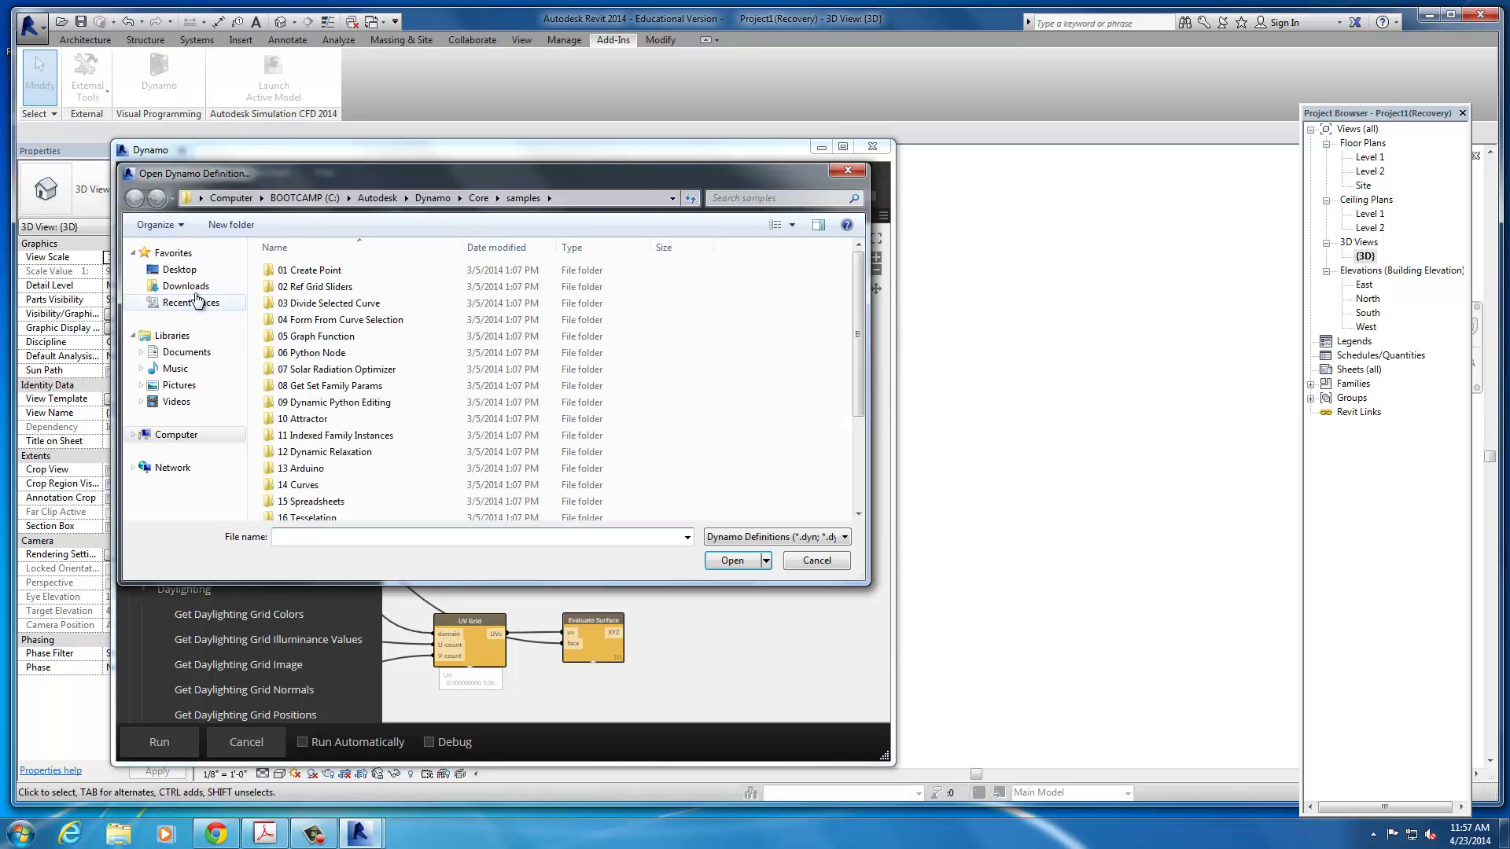
left_click(187, 286)
left_click(354, 270)
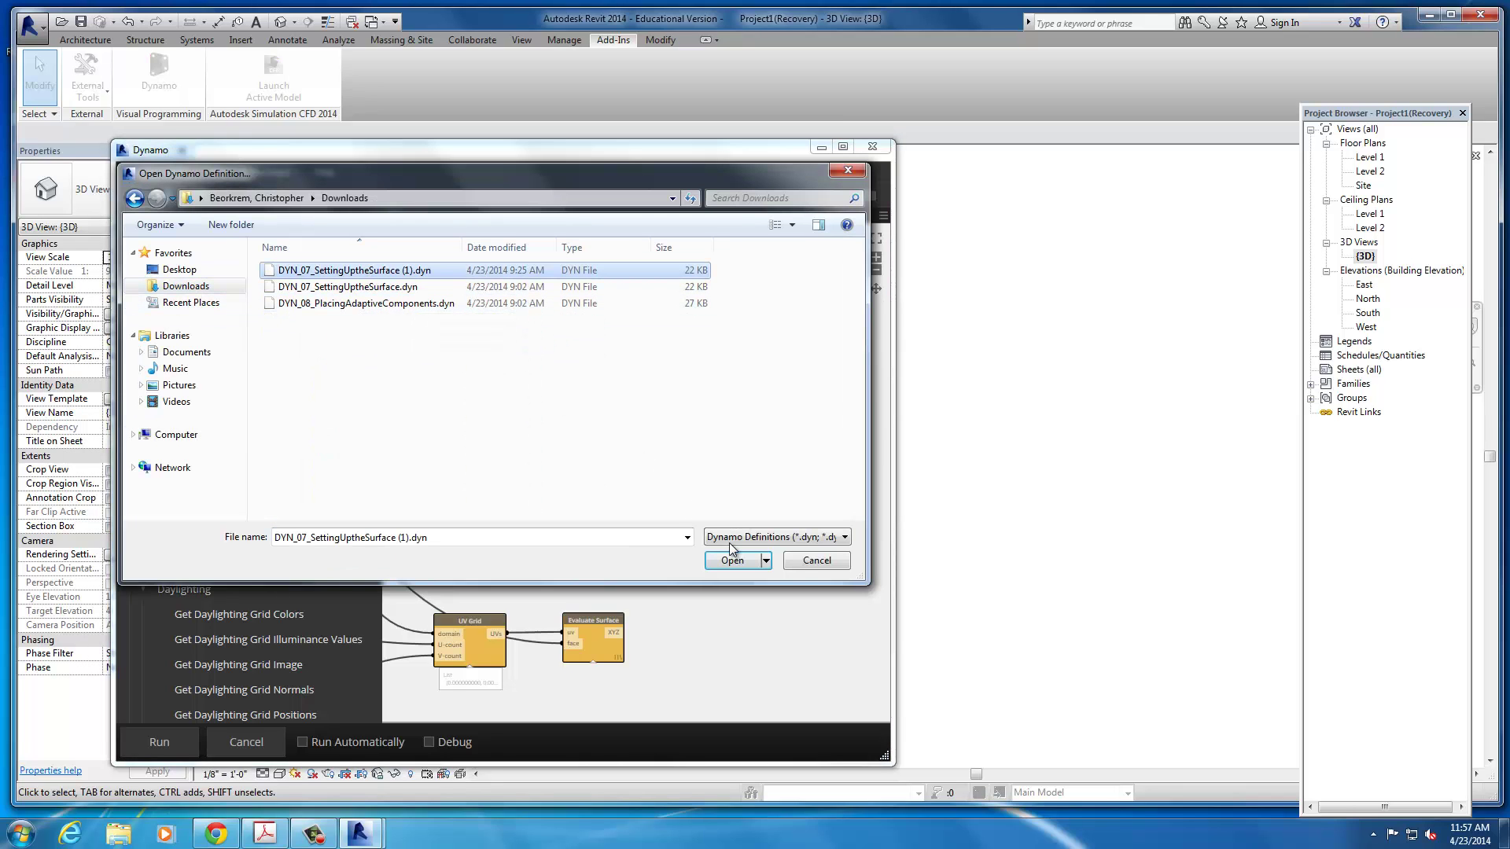
left_click(732, 561)
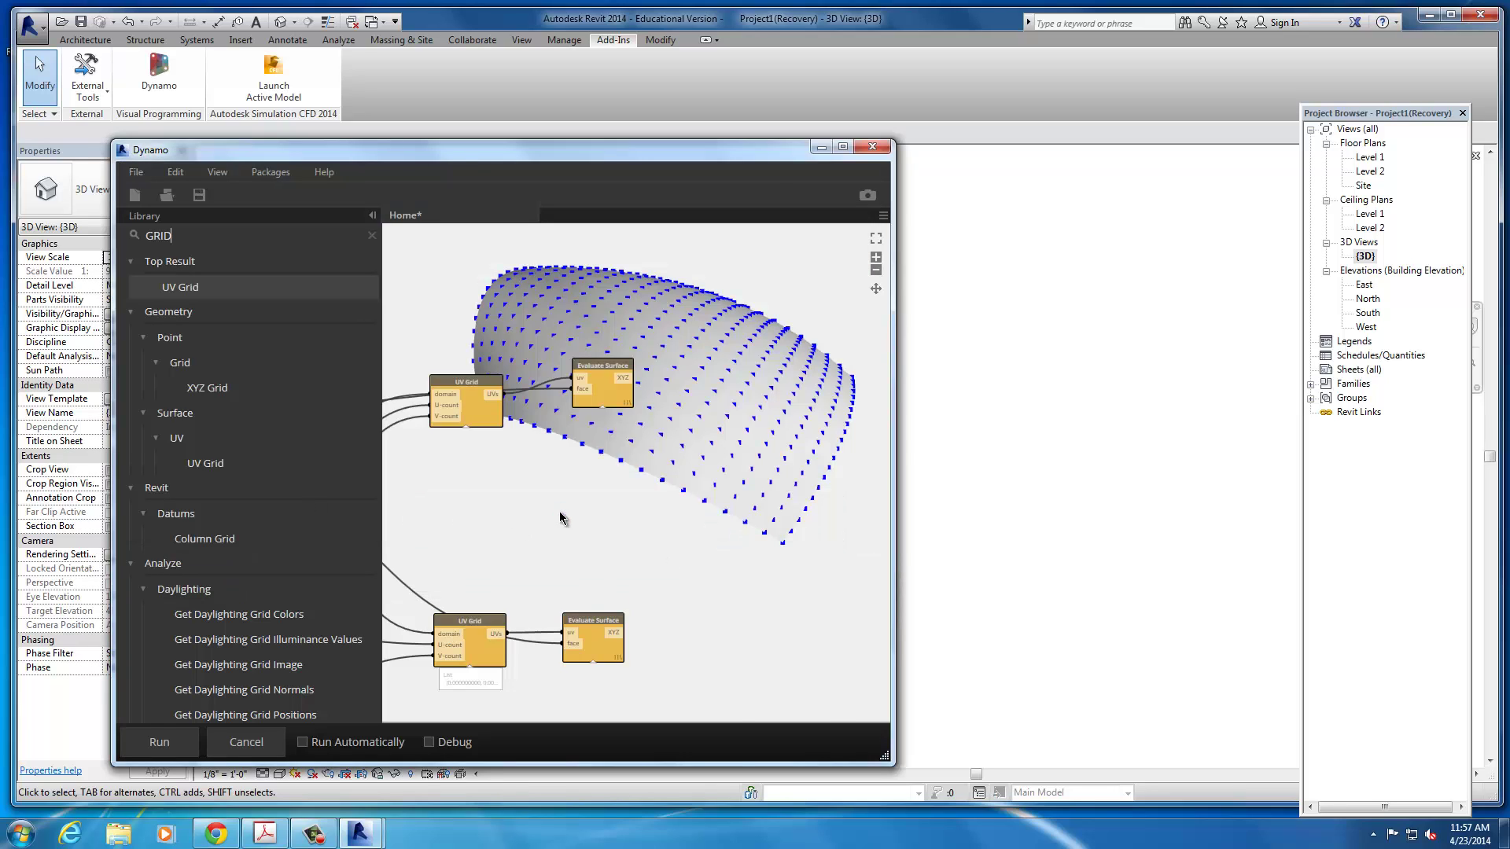
- Examine the opened graph, especially the Grid to Quads custom node for panels and the row-slicing nodes for structure
middle_click_drag(634, 512, 405, 600)
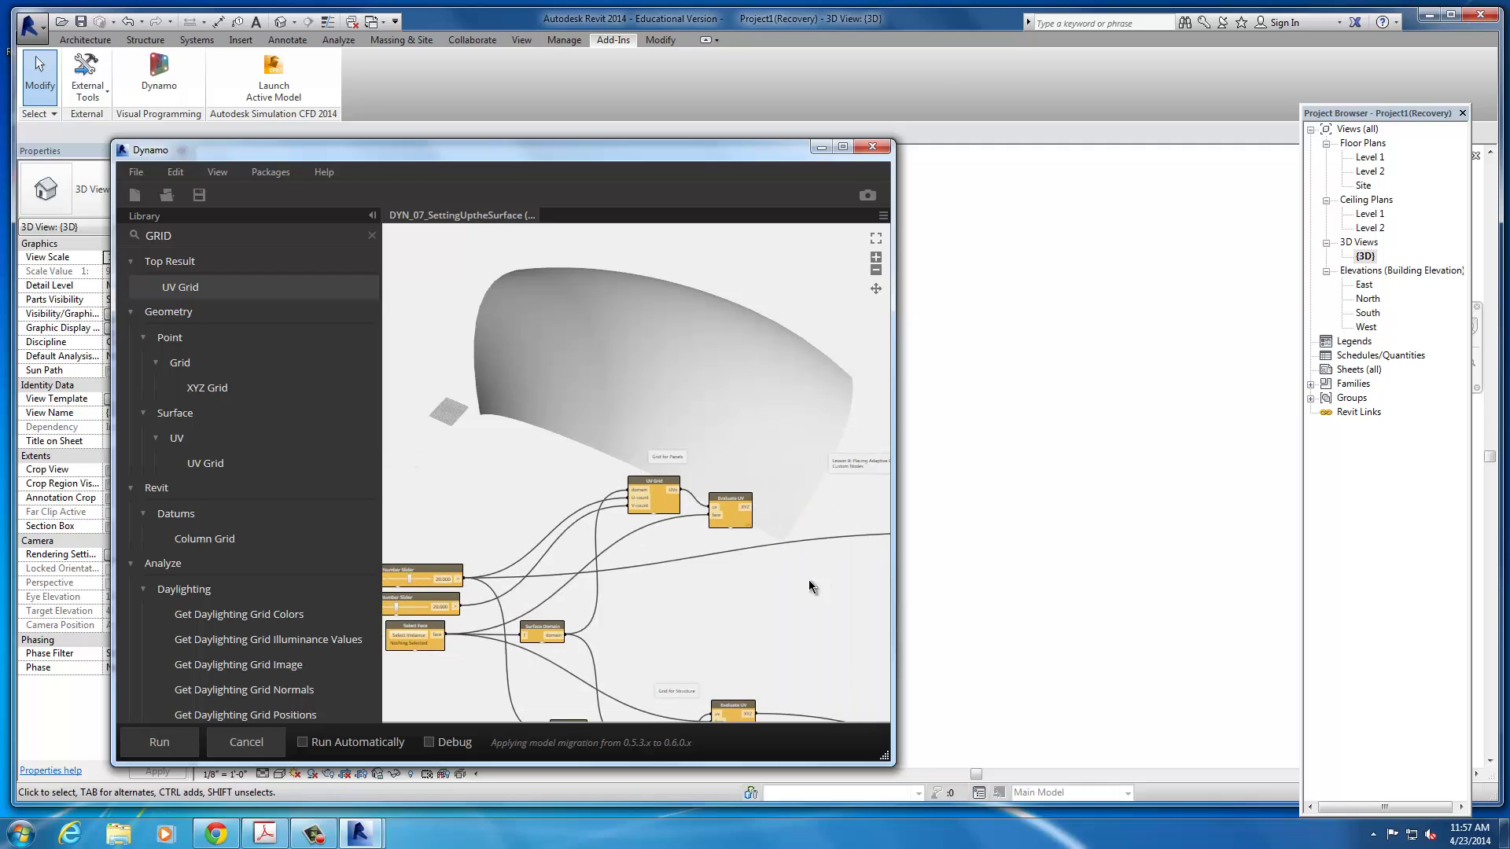
middle_click_drag(808, 579, 541, 544)
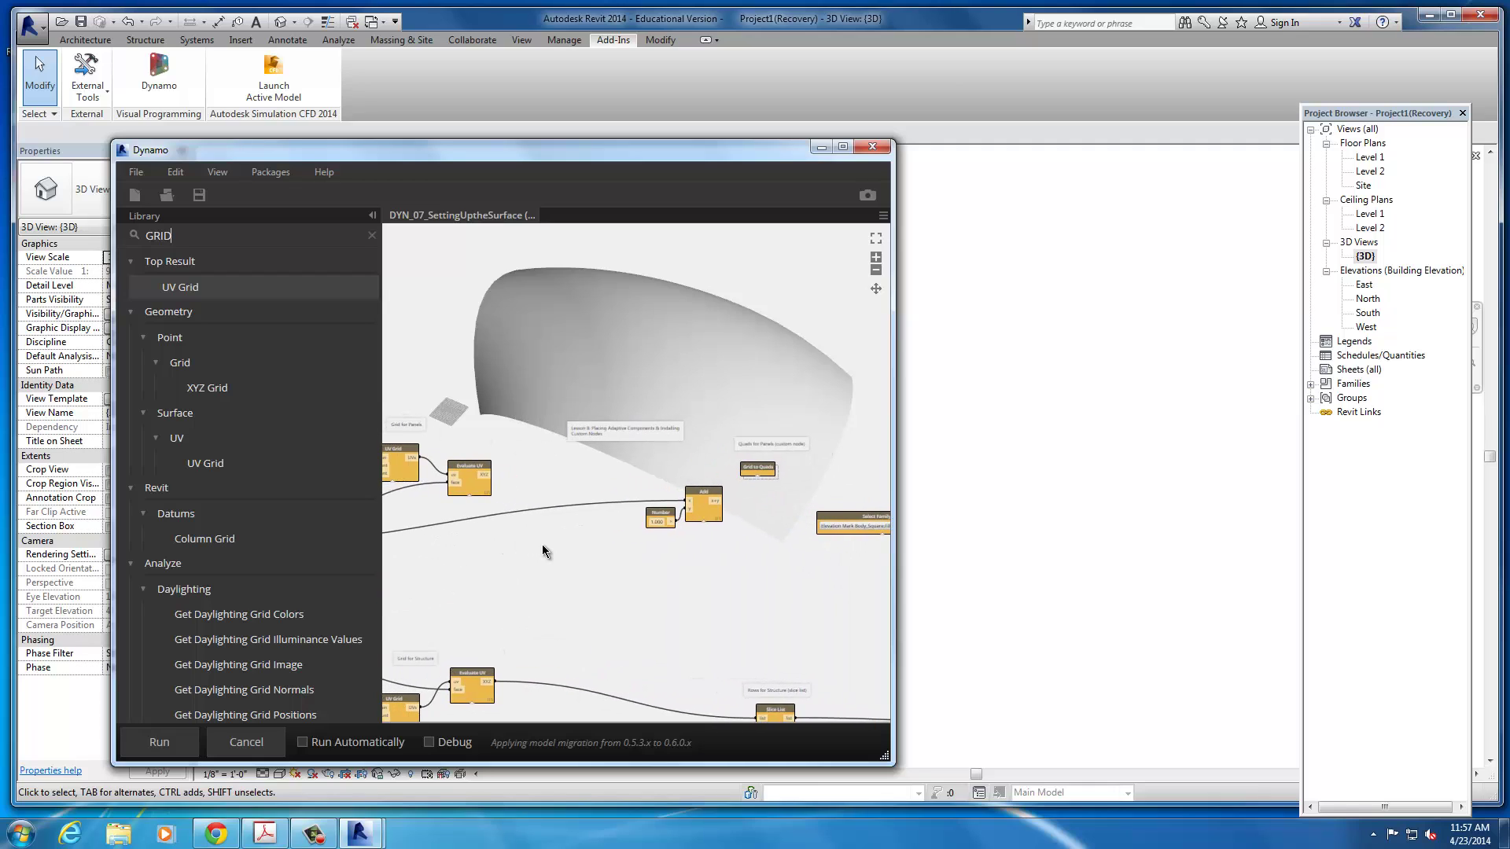
scroll(738, 481, "up", 2)
middle_click_drag(738, 488, 629, 488)
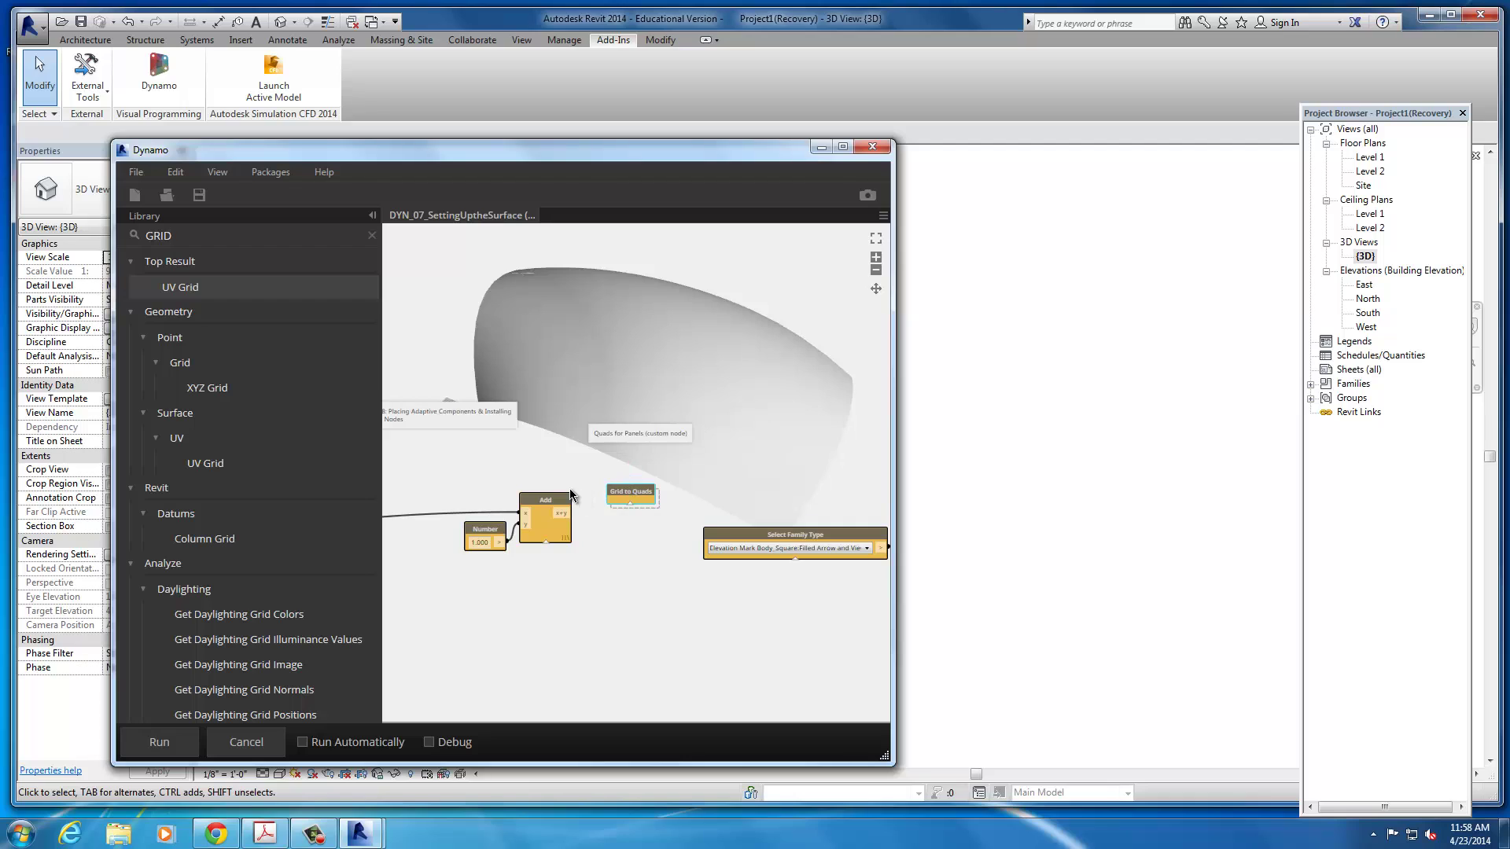
middle_click_drag(569, 489, 465, 450)
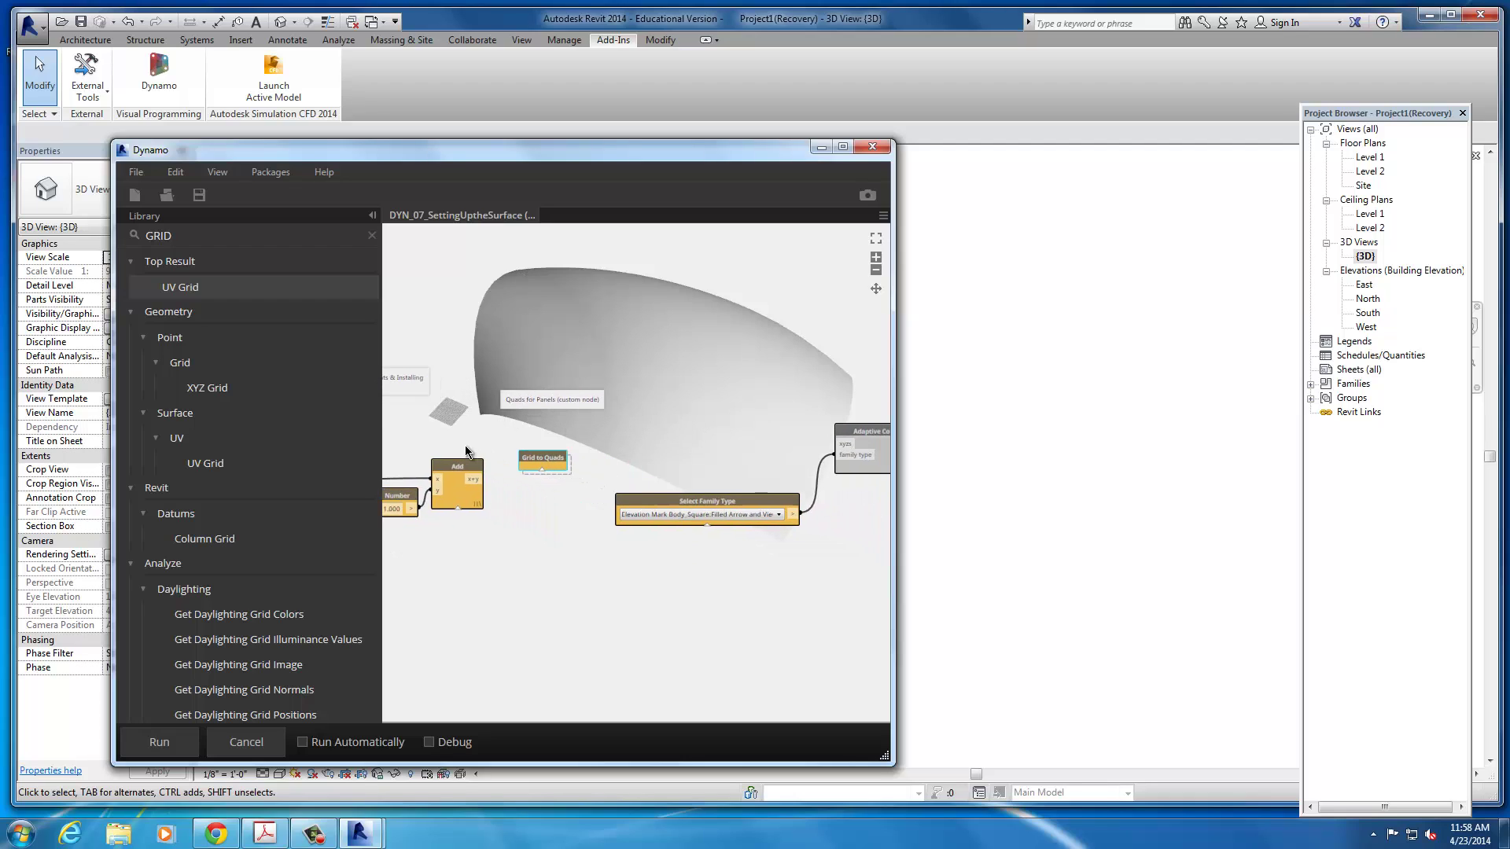
left_click(143, 173)
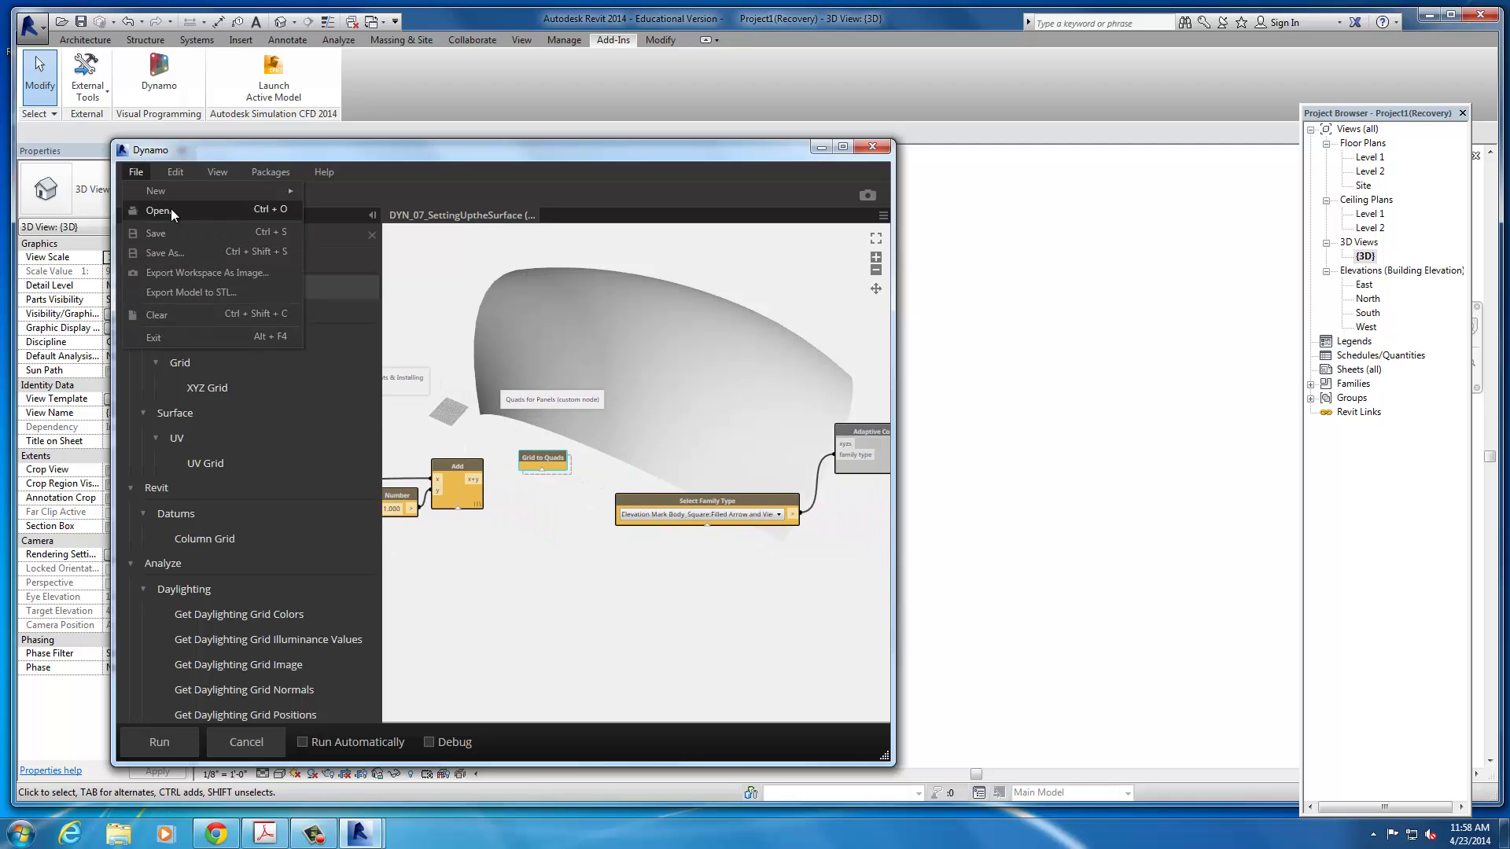
left_click(594, 593)
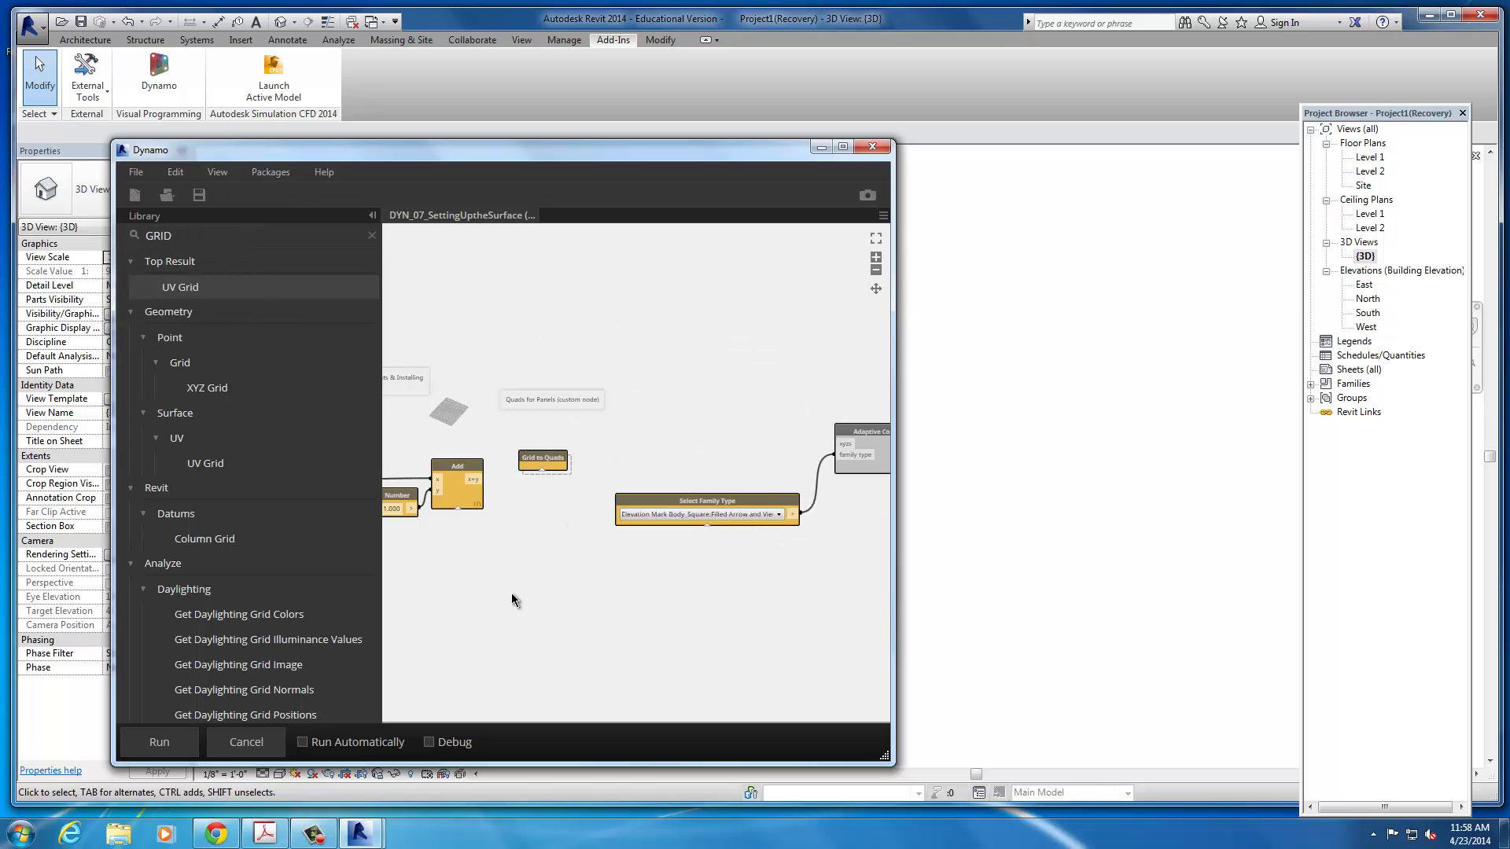
scroll(610, 575, "down", 3)
scroll(619, 479, "up", 4)
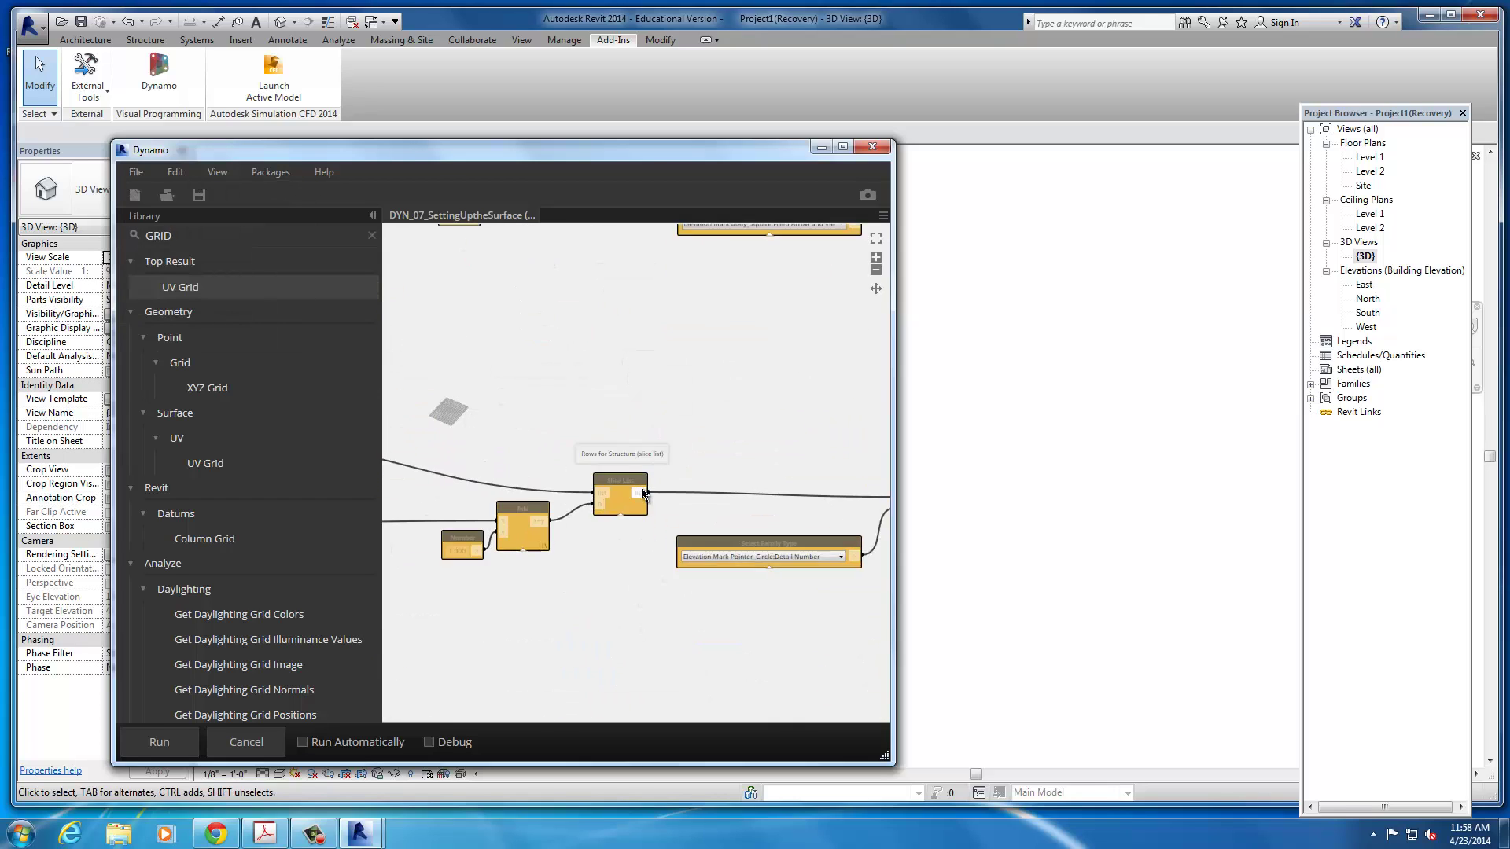
scroll(579, 513, "down", 4)
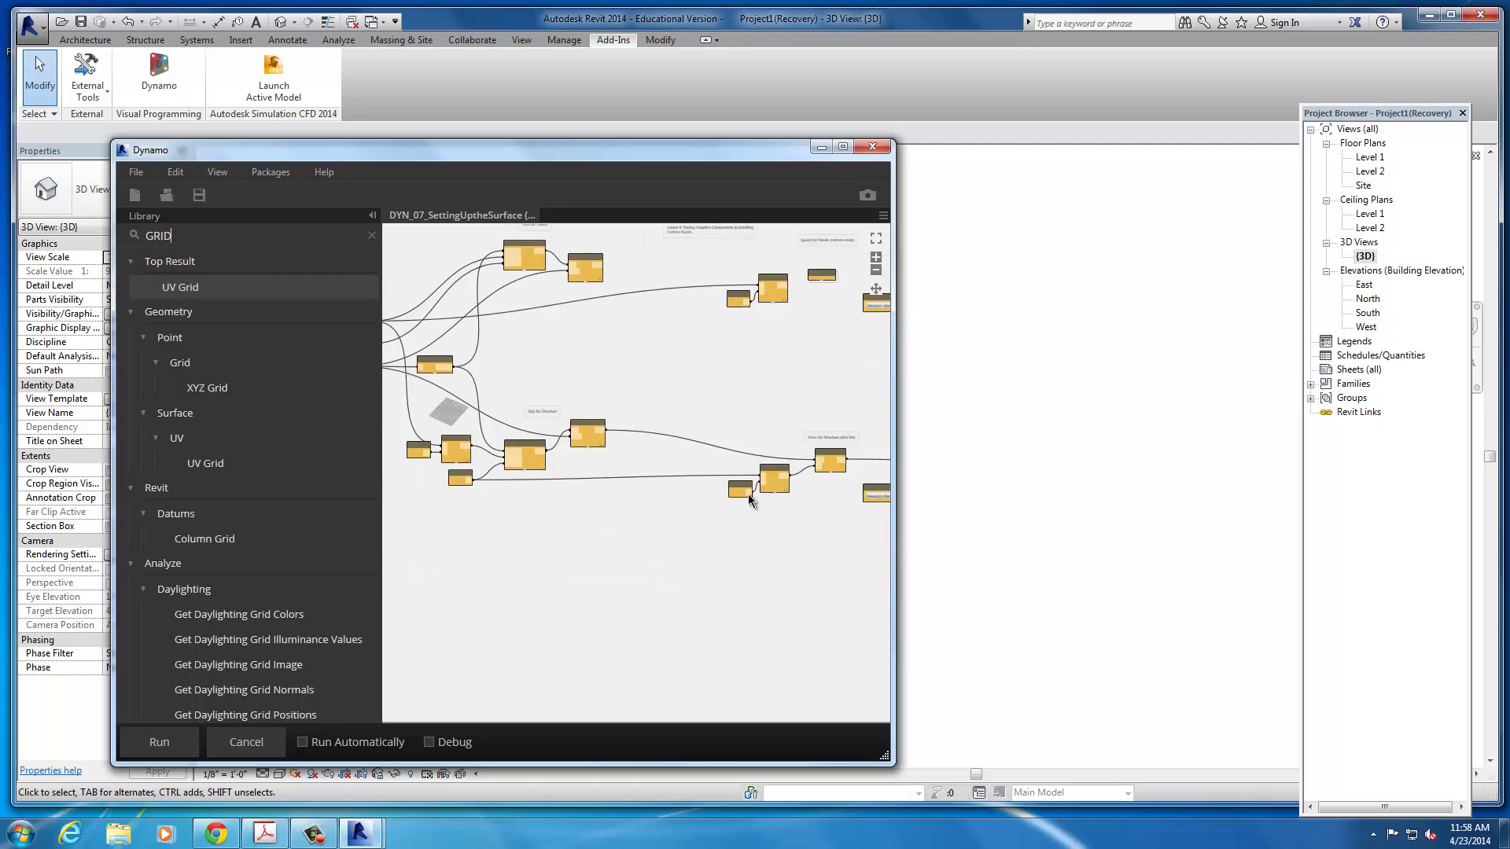
- Rearrange the Number, Add and Slice List nodes for the structure rows, raising Slice List above its note, and shift the Dynamo window aside
scroll(599, 490, "up", 4)
left_click_drag(526, 549, 482, 559)
left_click_drag(589, 511, 628, 510)
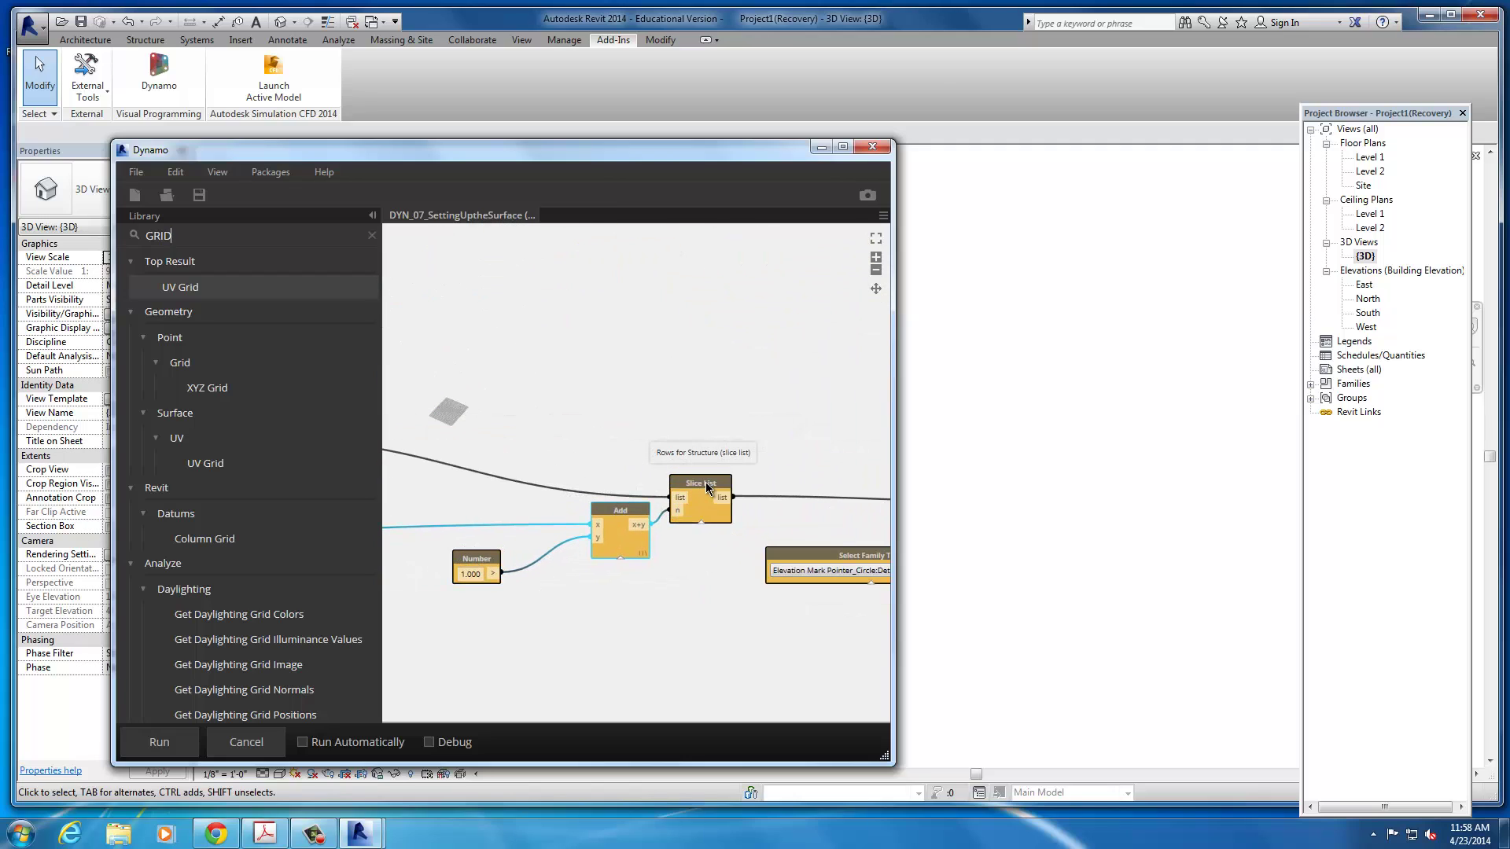
left_click_drag(712, 487, 714, 391)
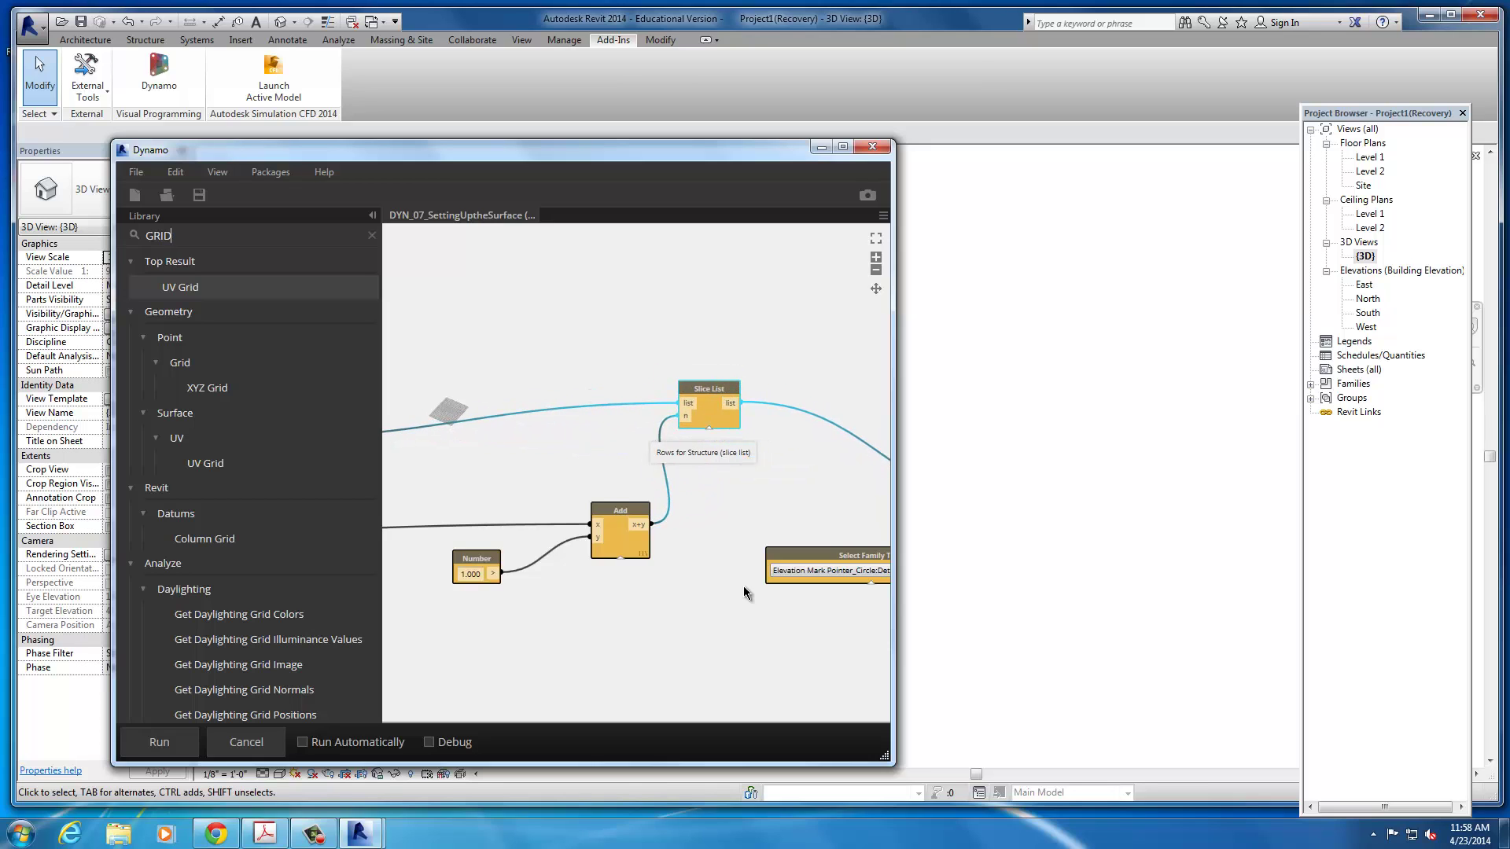
middle_click_drag(748, 593, 683, 669)
left_click_drag(750, 149, 1036, 145)
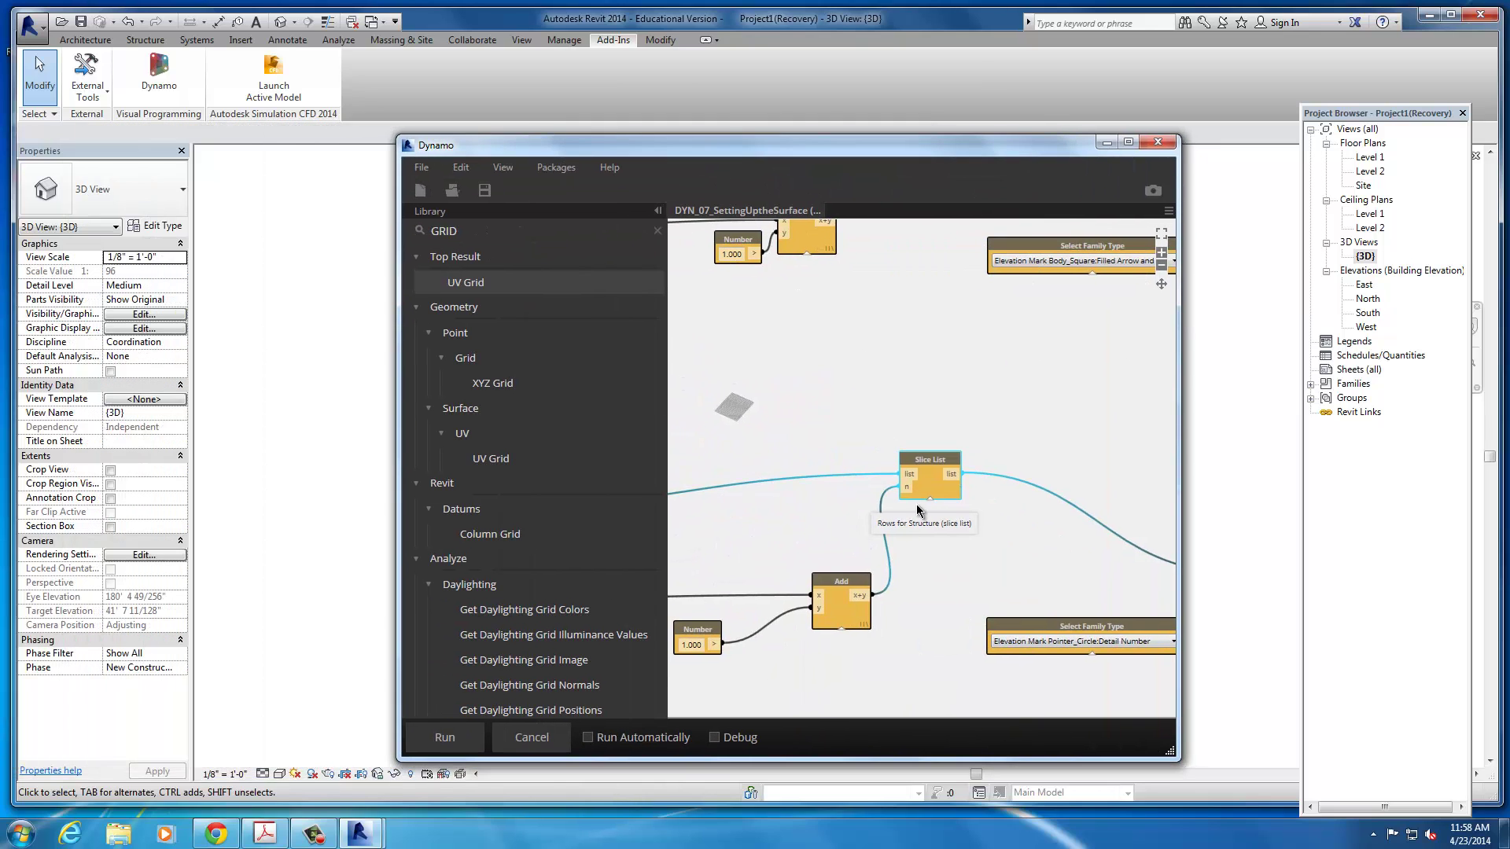
- Trace the structure grid from Evaluate UV to Slice List, and move the Add node and its 1.000 Number node upward
middle_click_drag(761, 497, 954, 380)
middle_click_drag(676, 521, 870, 511)
left_click(862, 402)
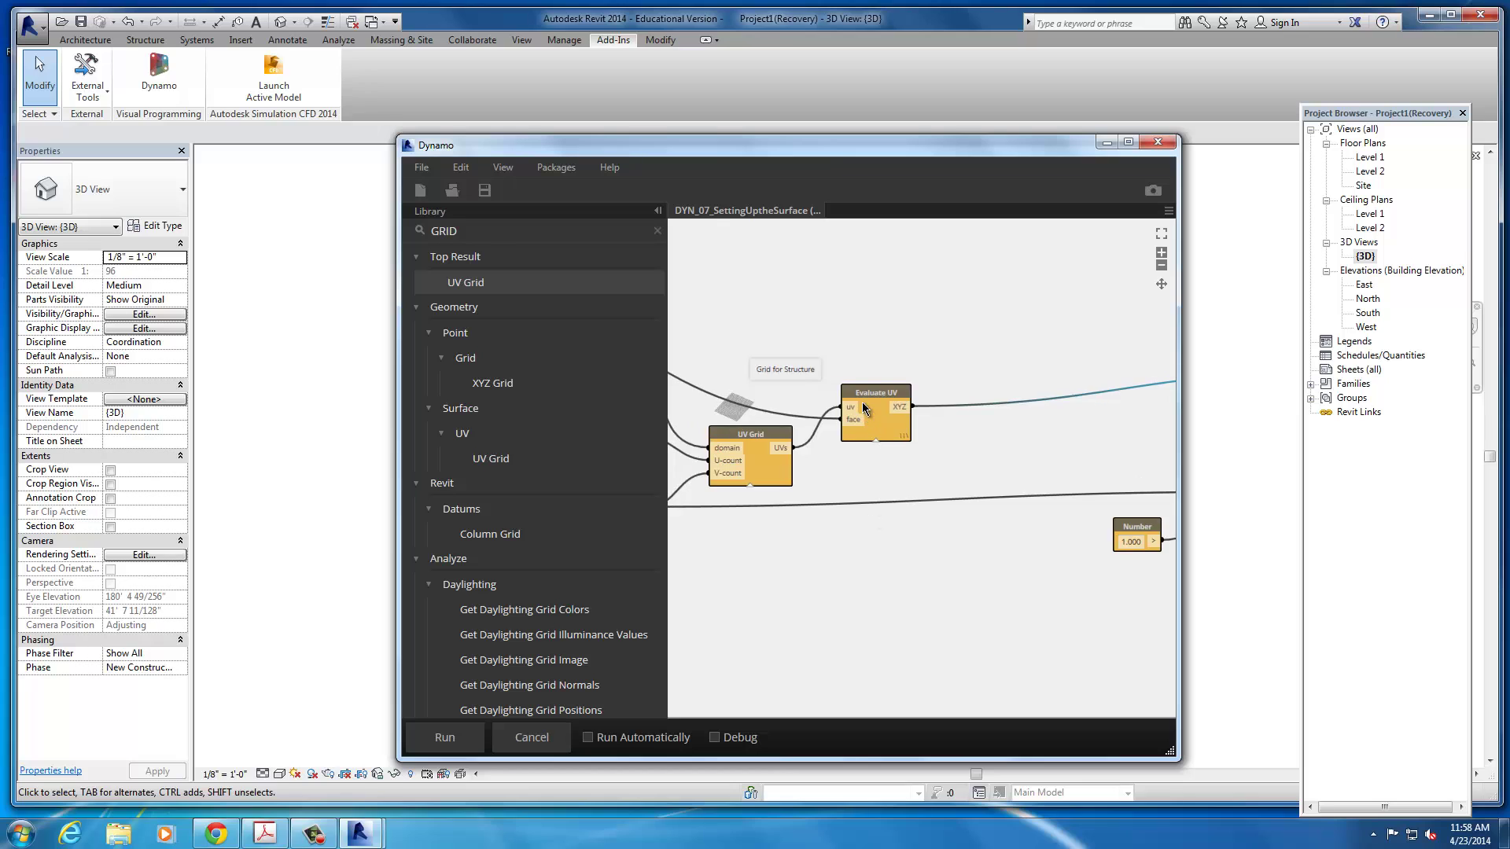
middle_click_drag(937, 554, 717, 615)
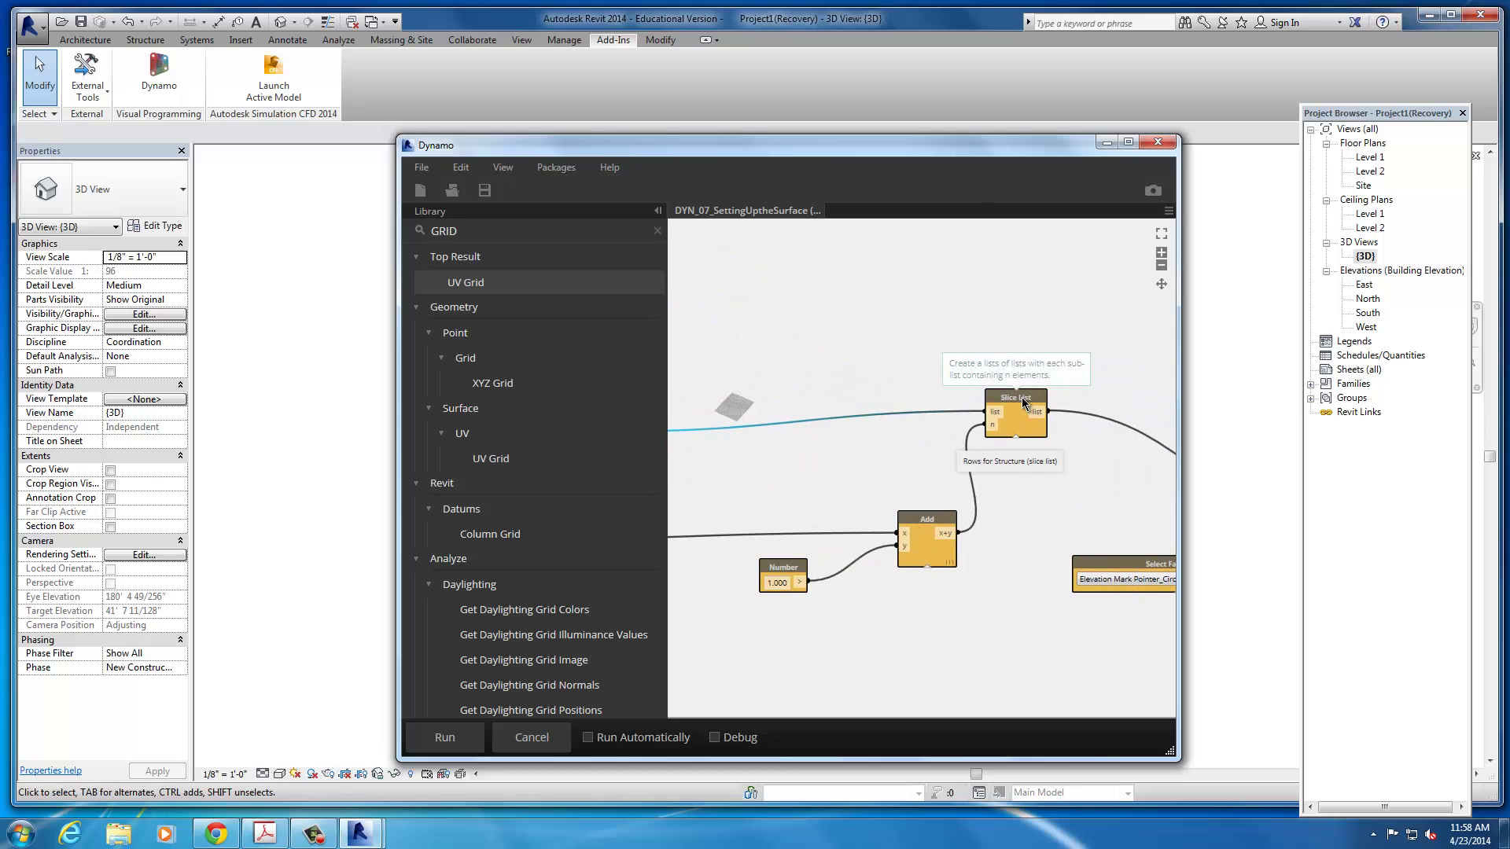
left_click(1015, 393)
left_click_drag(911, 527, 855, 487)
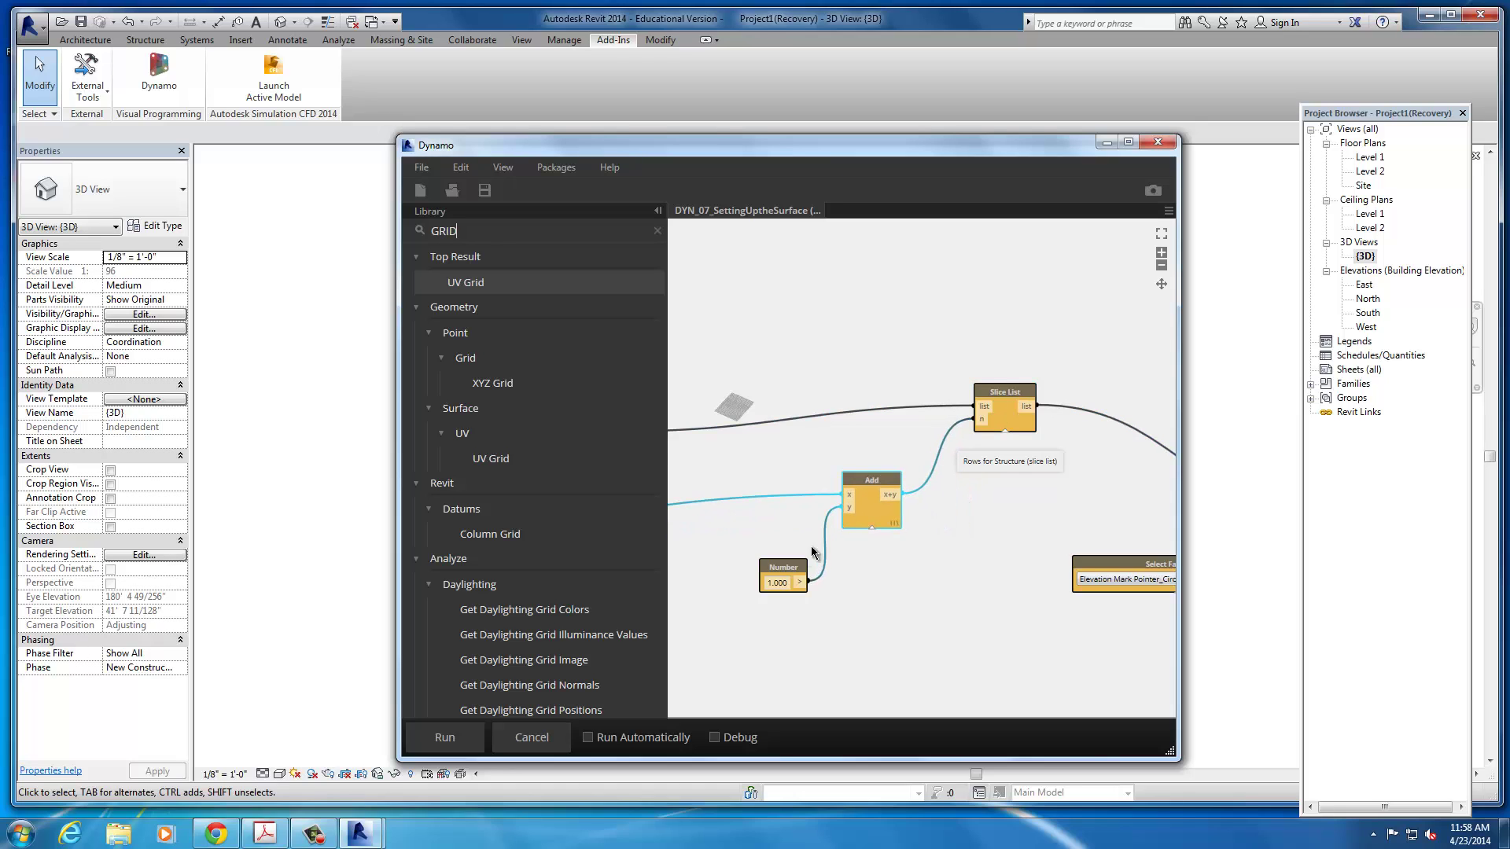
left_click_drag(764, 571, 714, 532)
- Reposition the Number node that feeds the V-count input of the structure UV Grid
middle_click_drag(714, 532, 856, 556)
left_click_drag(894, 557, 861, 572)
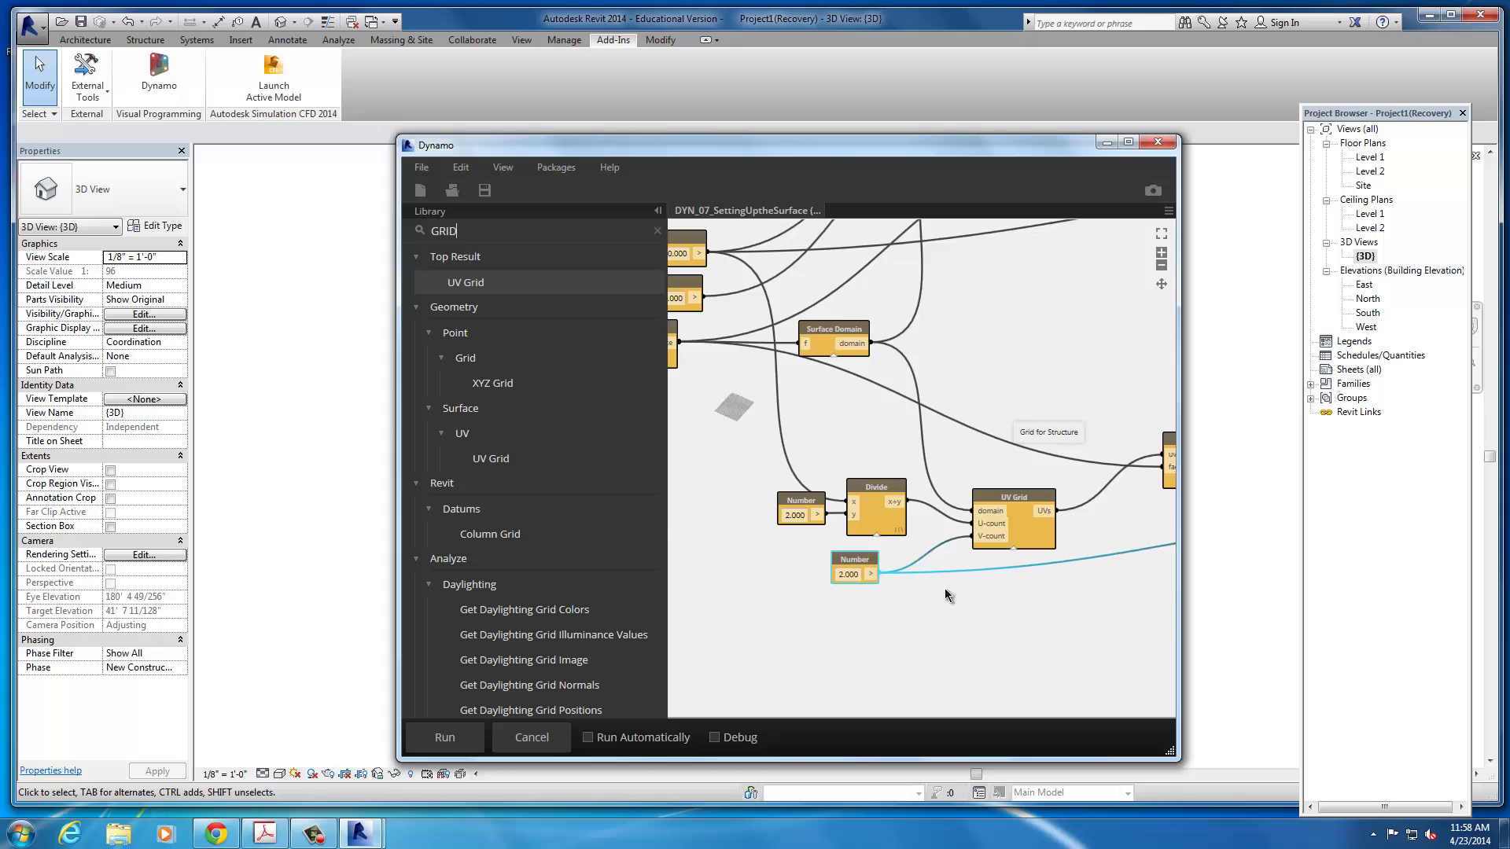
mouse_move(945, 588)
middle_mouse_down()
mouse_move(1021, 607)
mouse_move(959, 577)
middle_mouse_up()
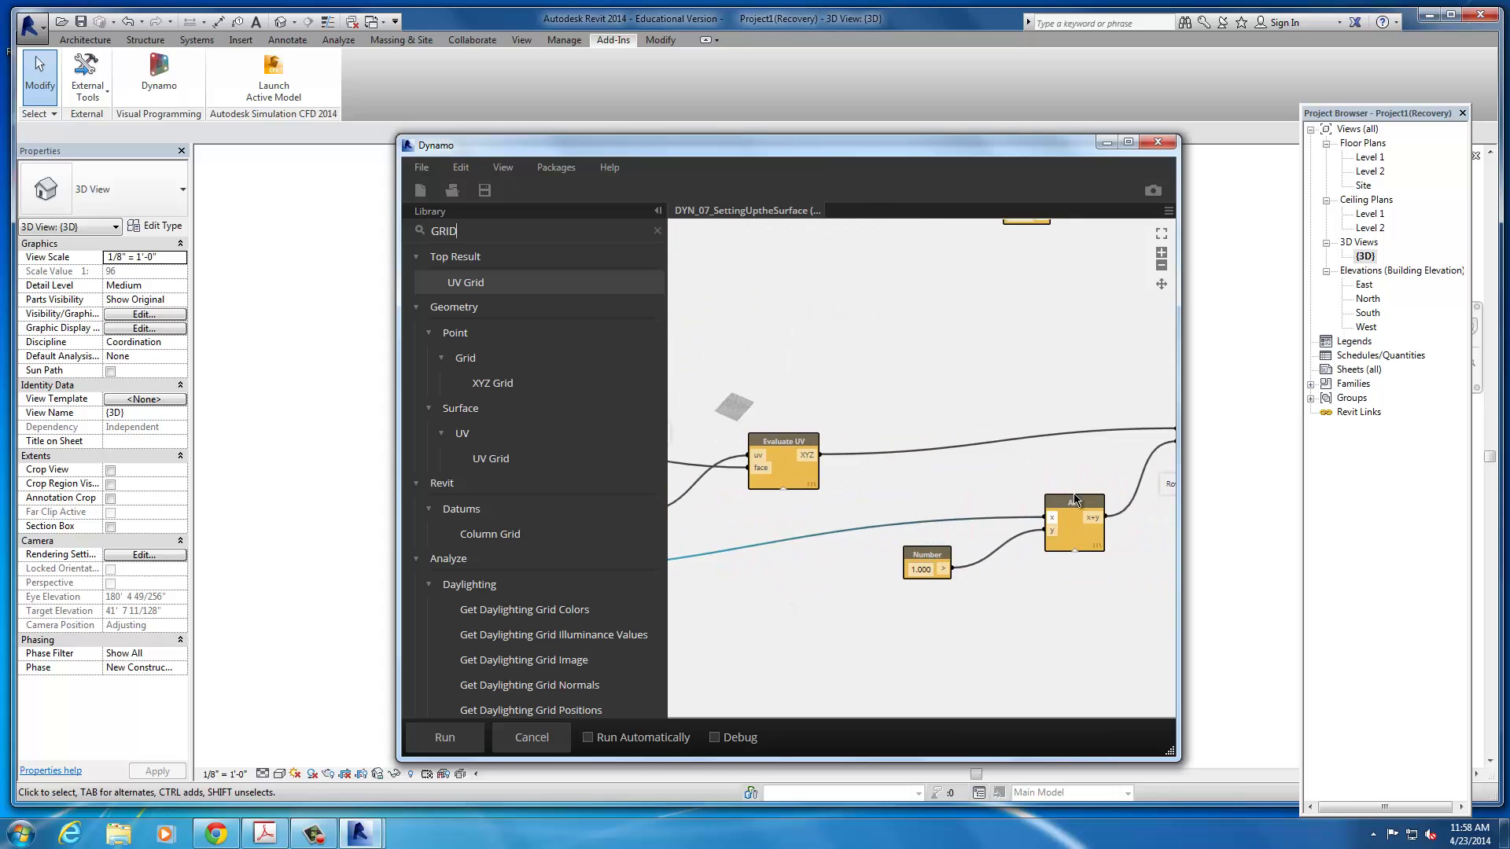
- Move the structure rows' Add node closer to its Number node and raise Slice List farther above its note
left_click_drag(1103, 499, 1034, 504)
middle_click_drag(1172, 441, 994, 461)
left_click_drag(983, 449, 1009, 425)
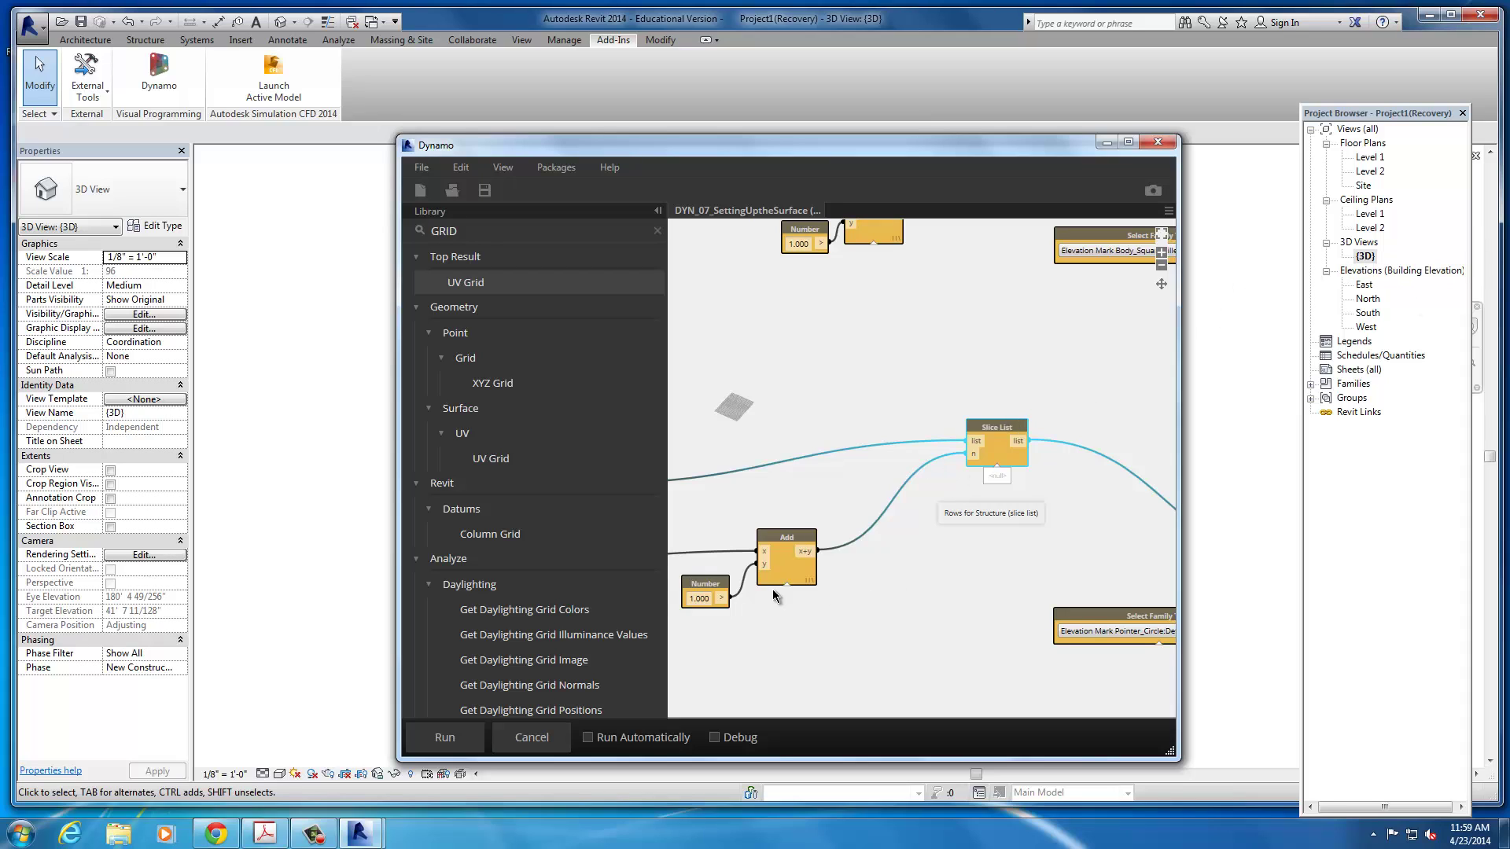
left_click_drag(1004, 428, 1006, 403)
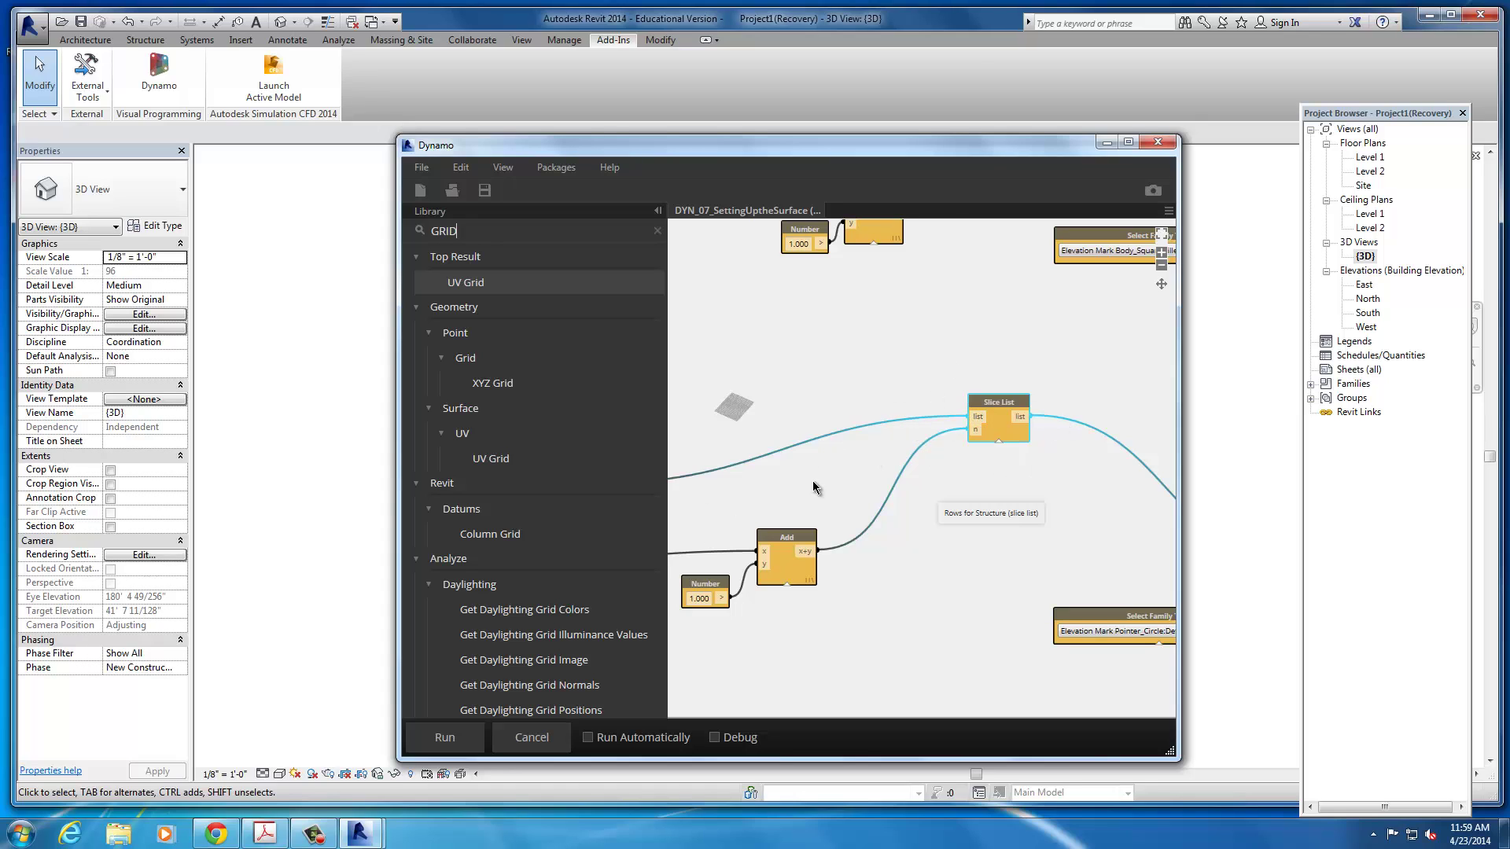
- Move the structure grid's Evaluate UV node closer to Slice List while tracing the chain back to the Number Sliders and Select Face
middle_click_drag(817, 490, 751, 458)
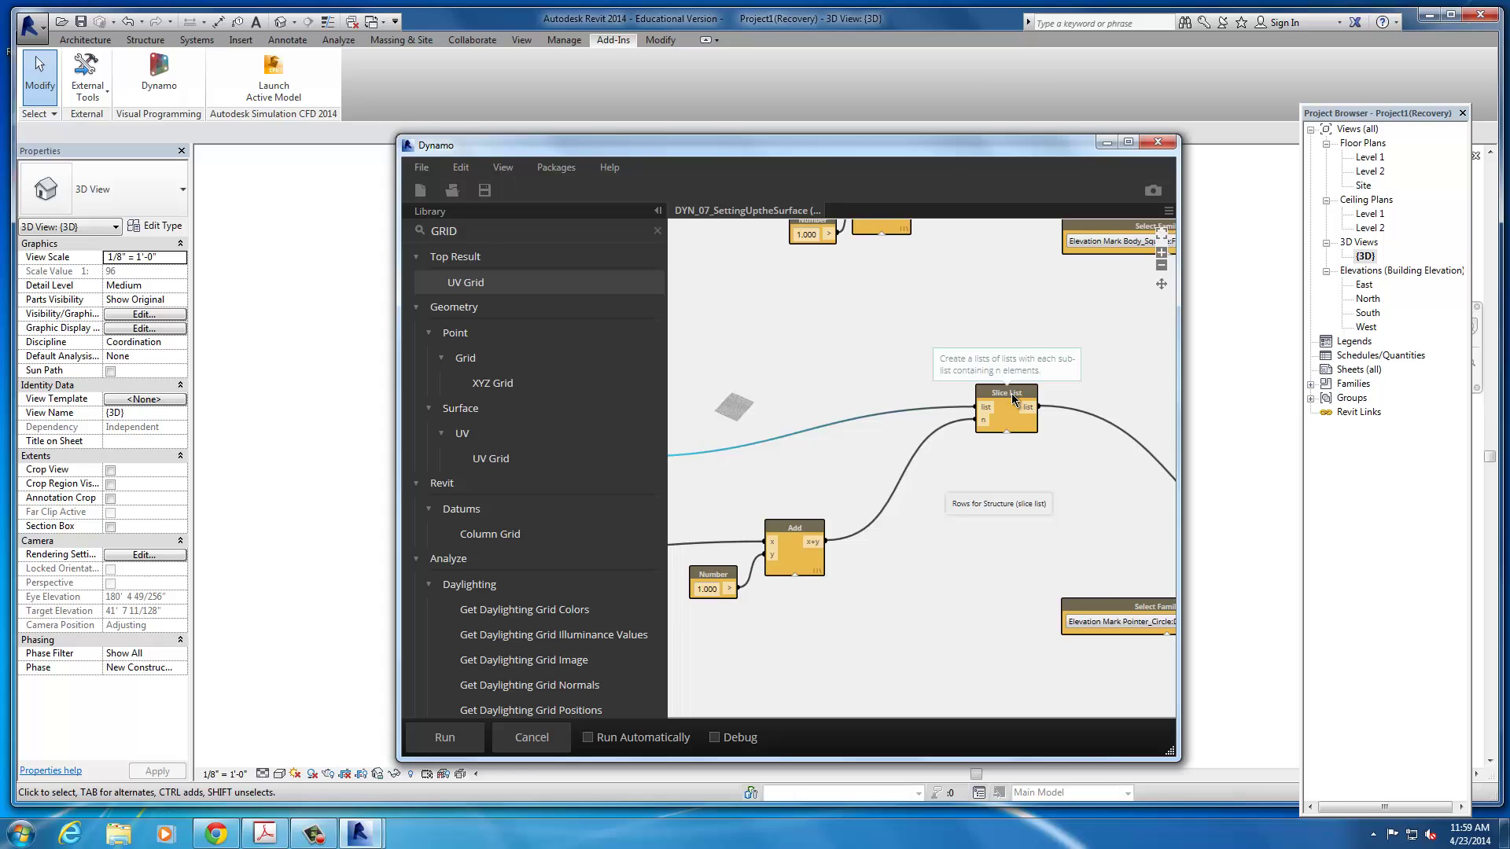
middle_click_drag(1082, 538, 1130, 601)
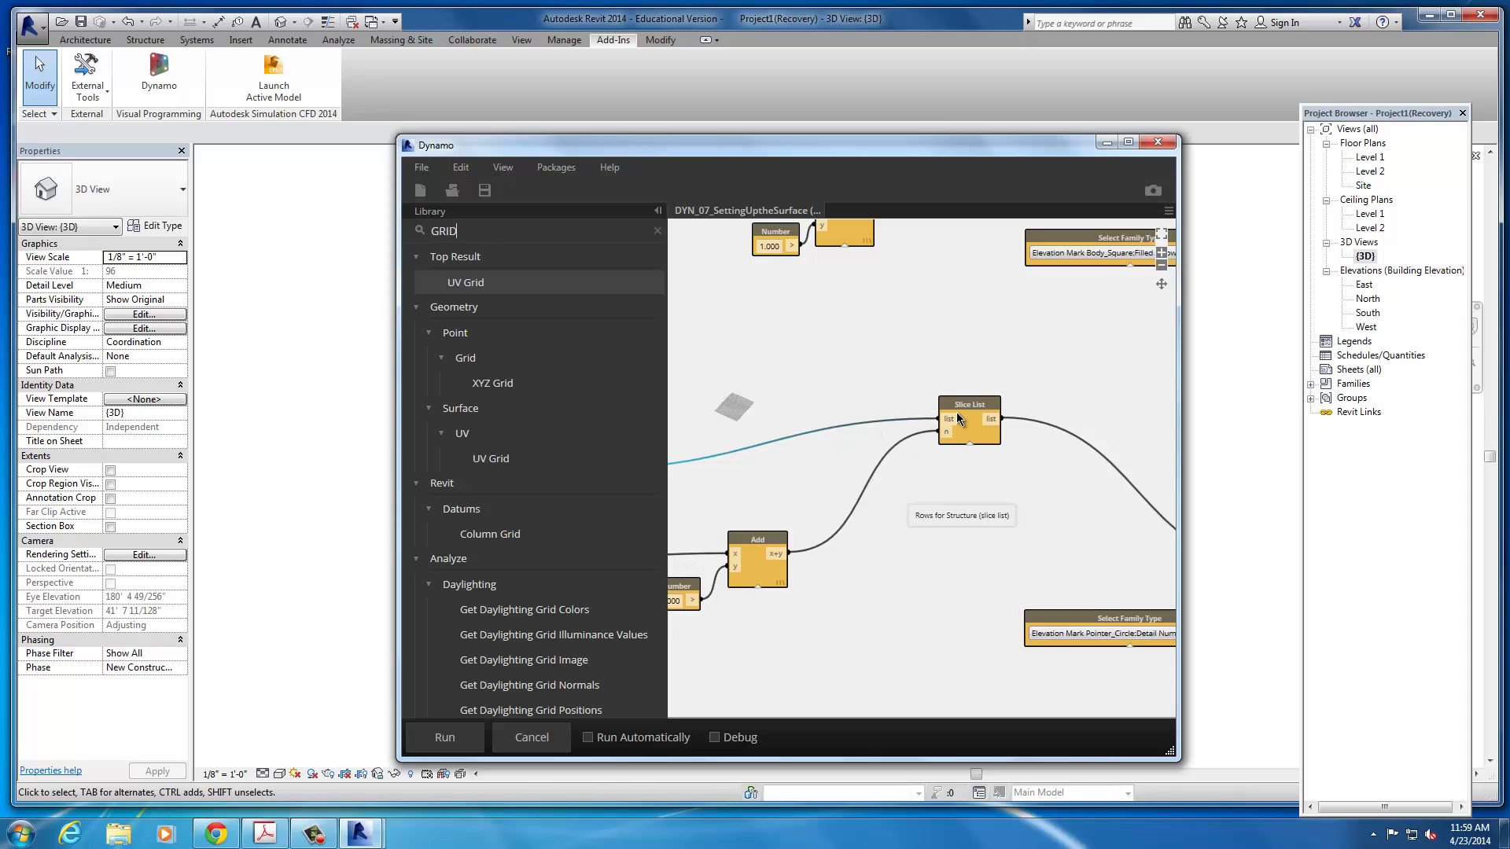
middle_click_drag(545, 508, 782, 510)
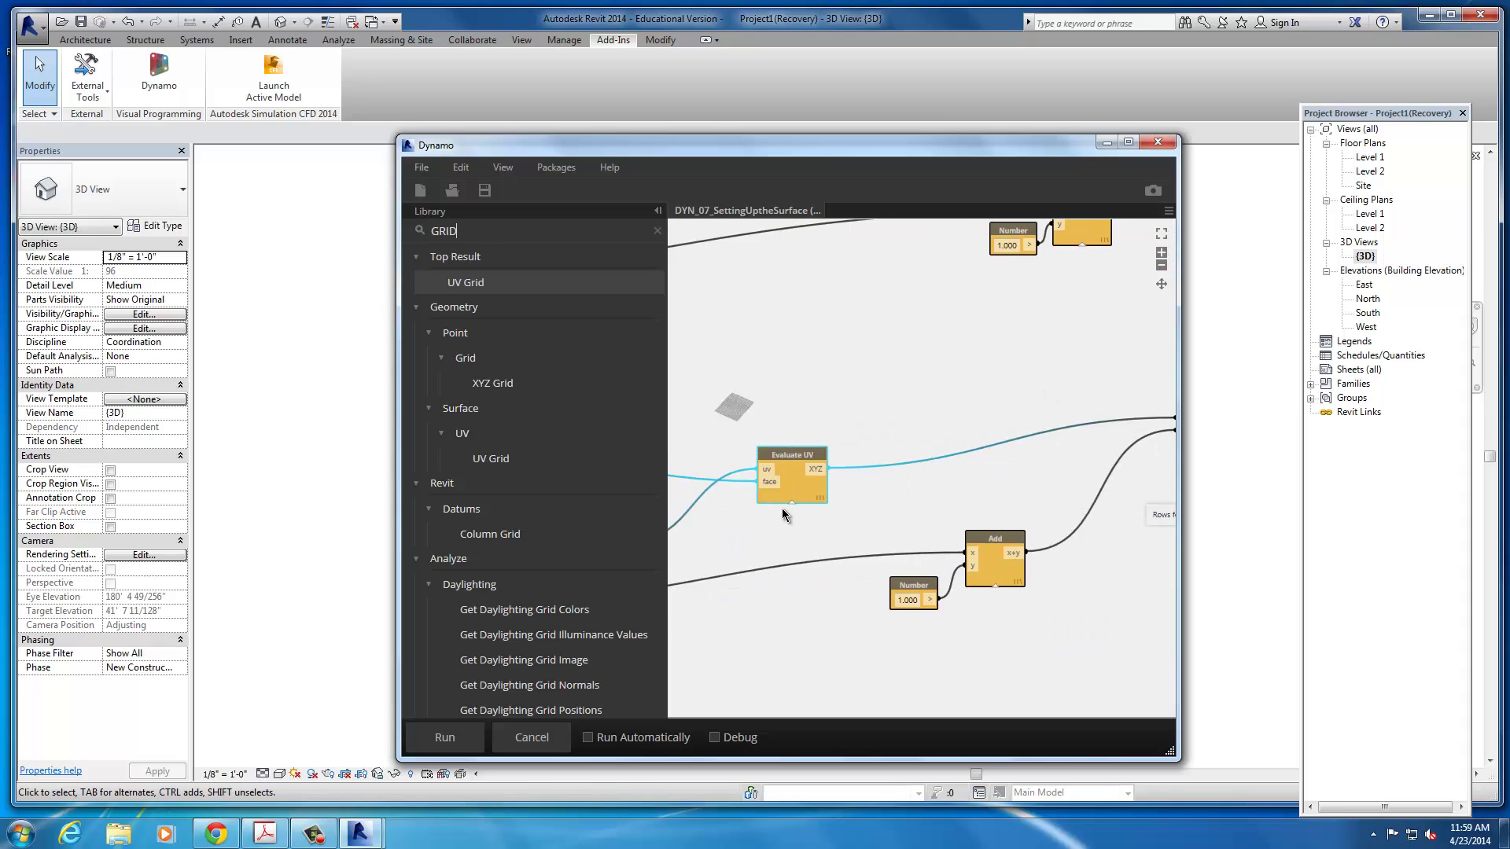
left_click_drag(794, 449, 851, 437)
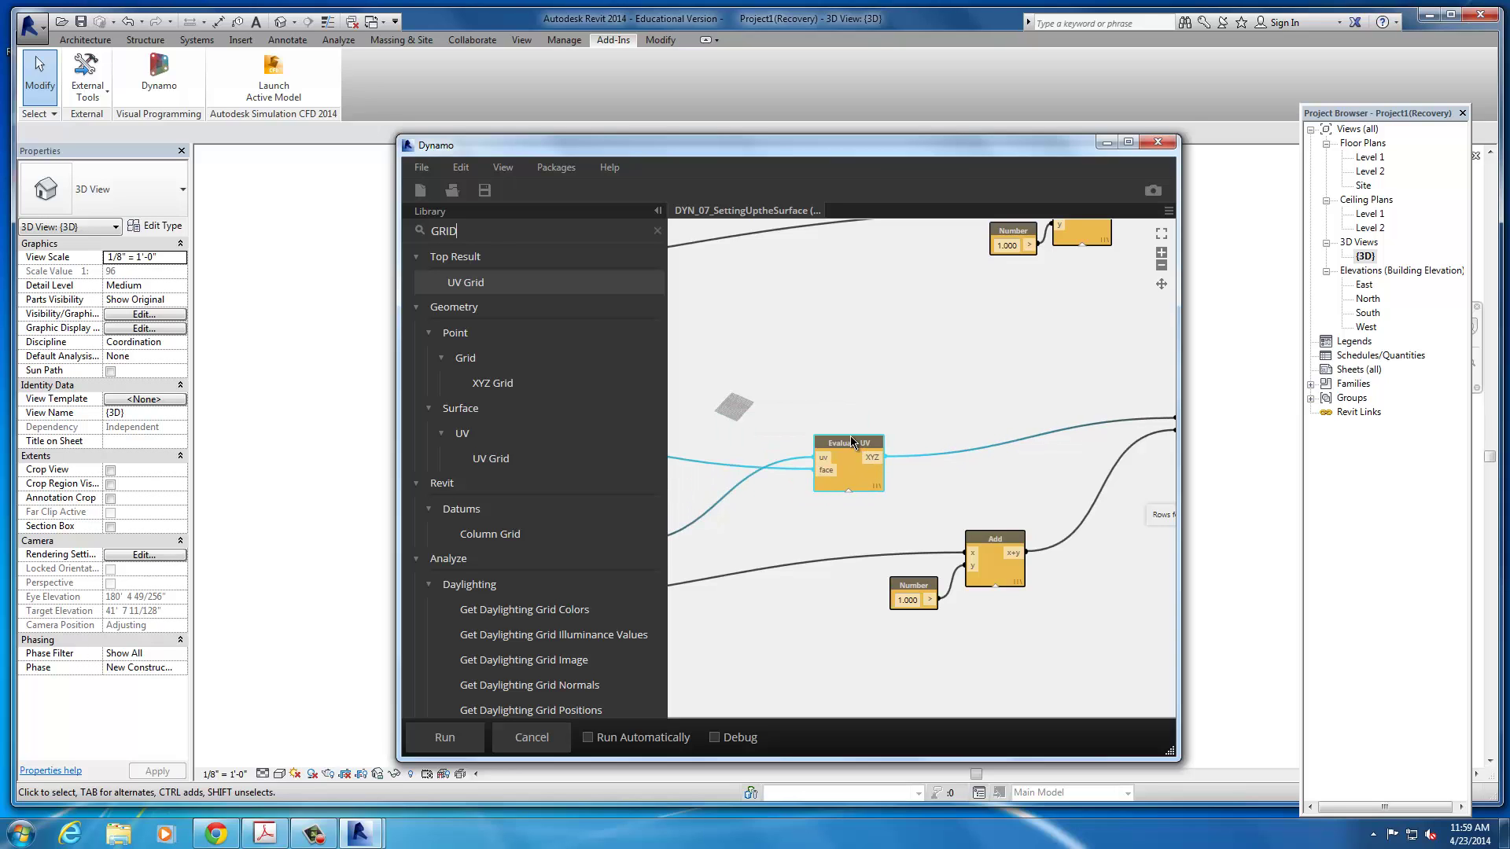
middle_click_drag(669, 270, 820, 339)
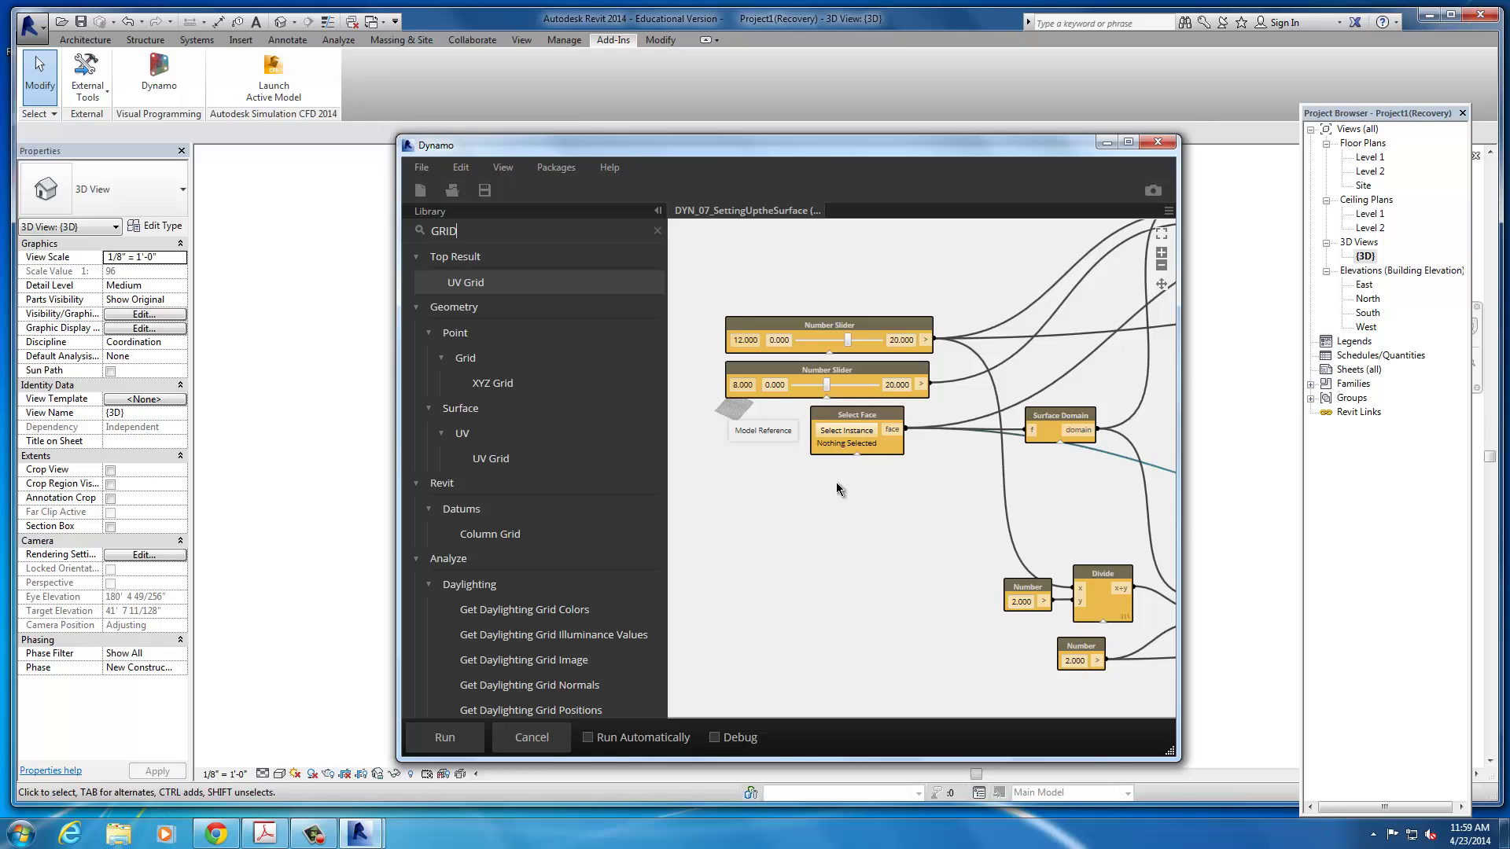
- Search the library for LIST, add a Partition List node, and delete the trial Split List node
left_click(658, 231)
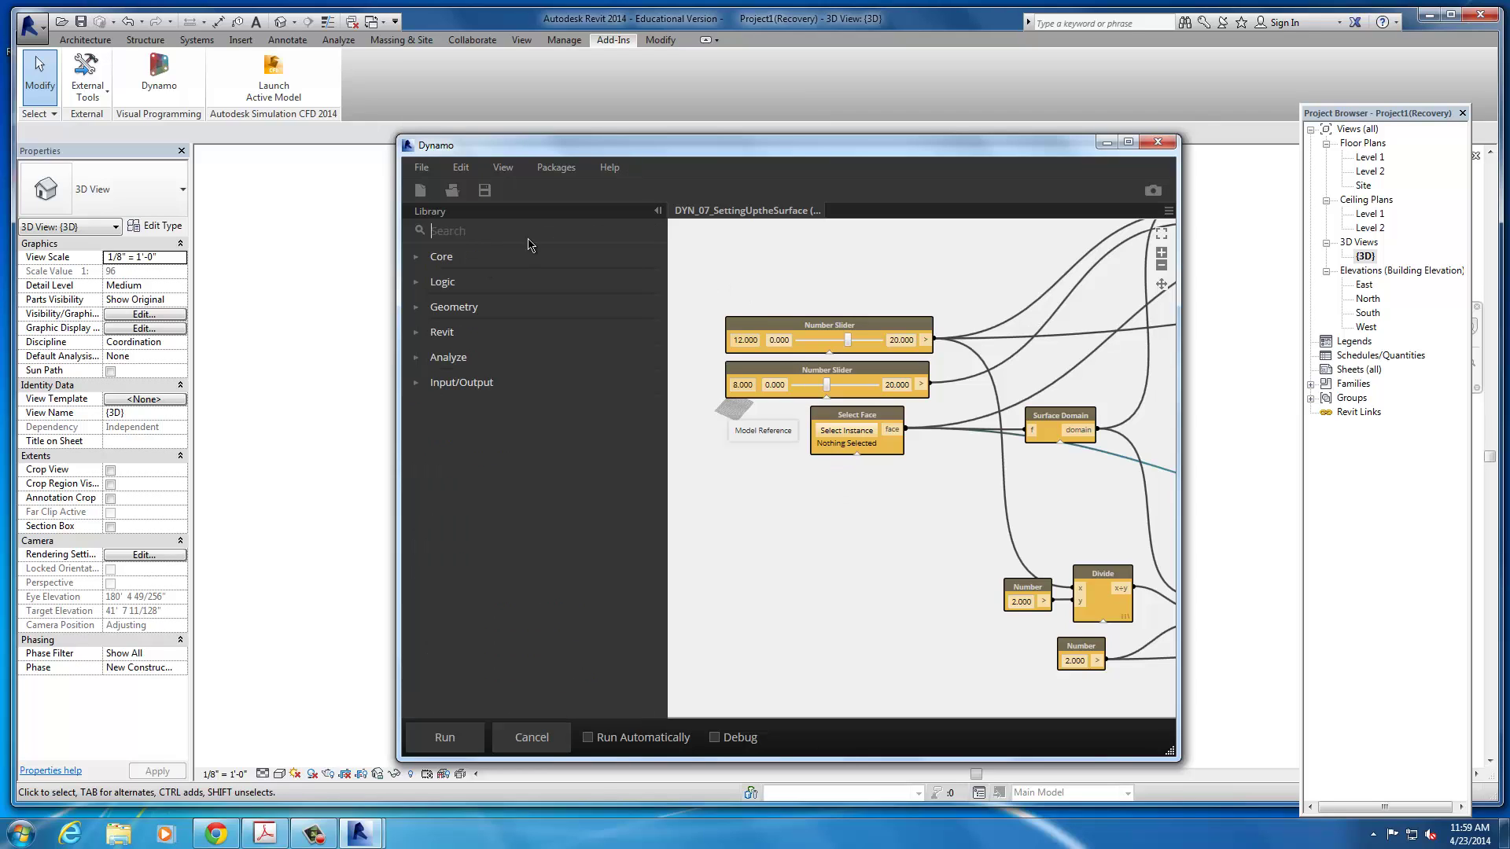
type("LIST")
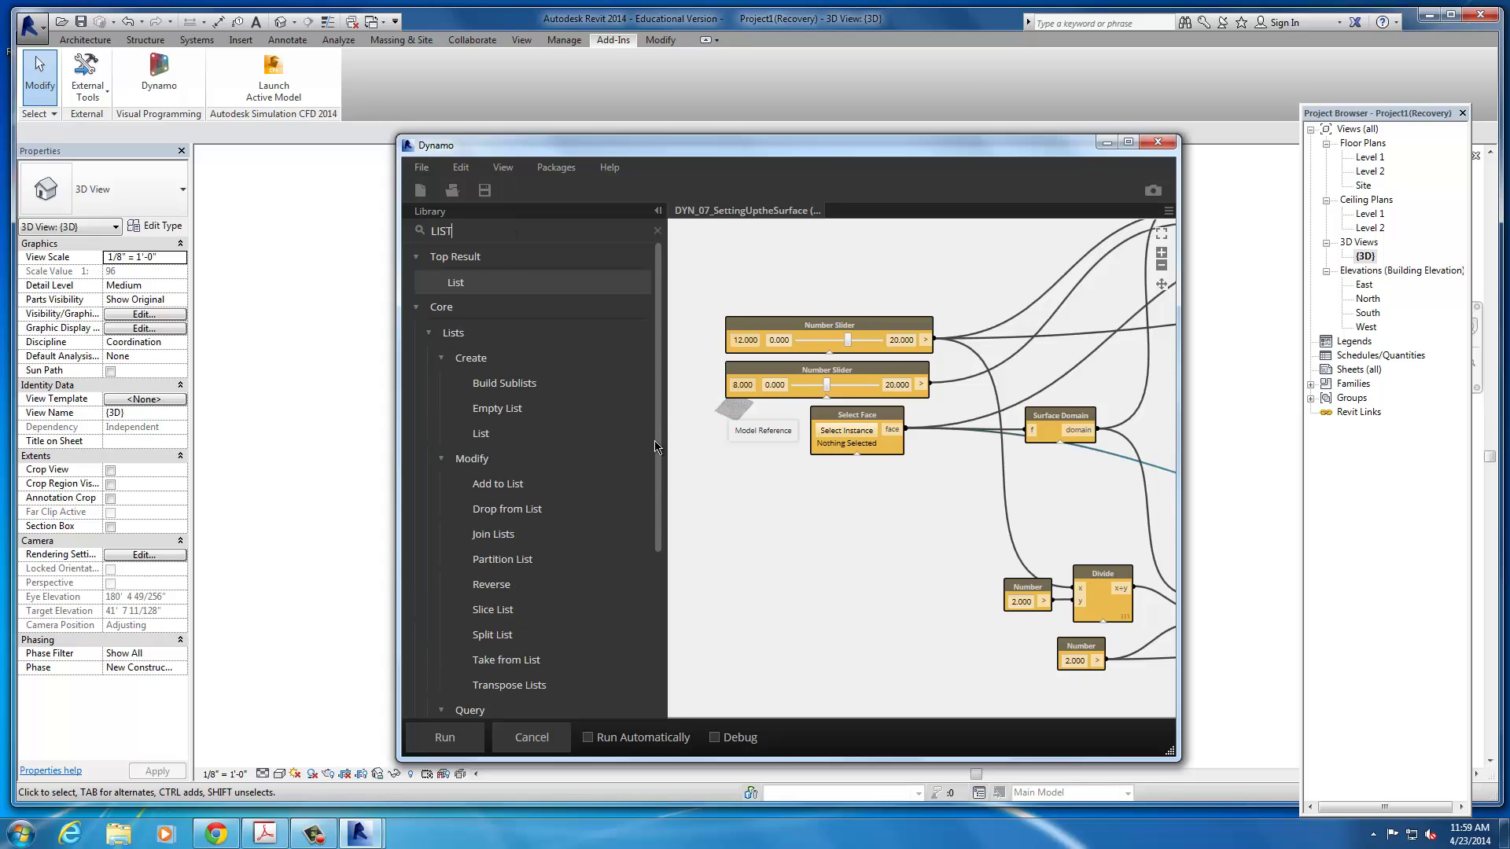
left_click_drag(657, 447, 634, 530)
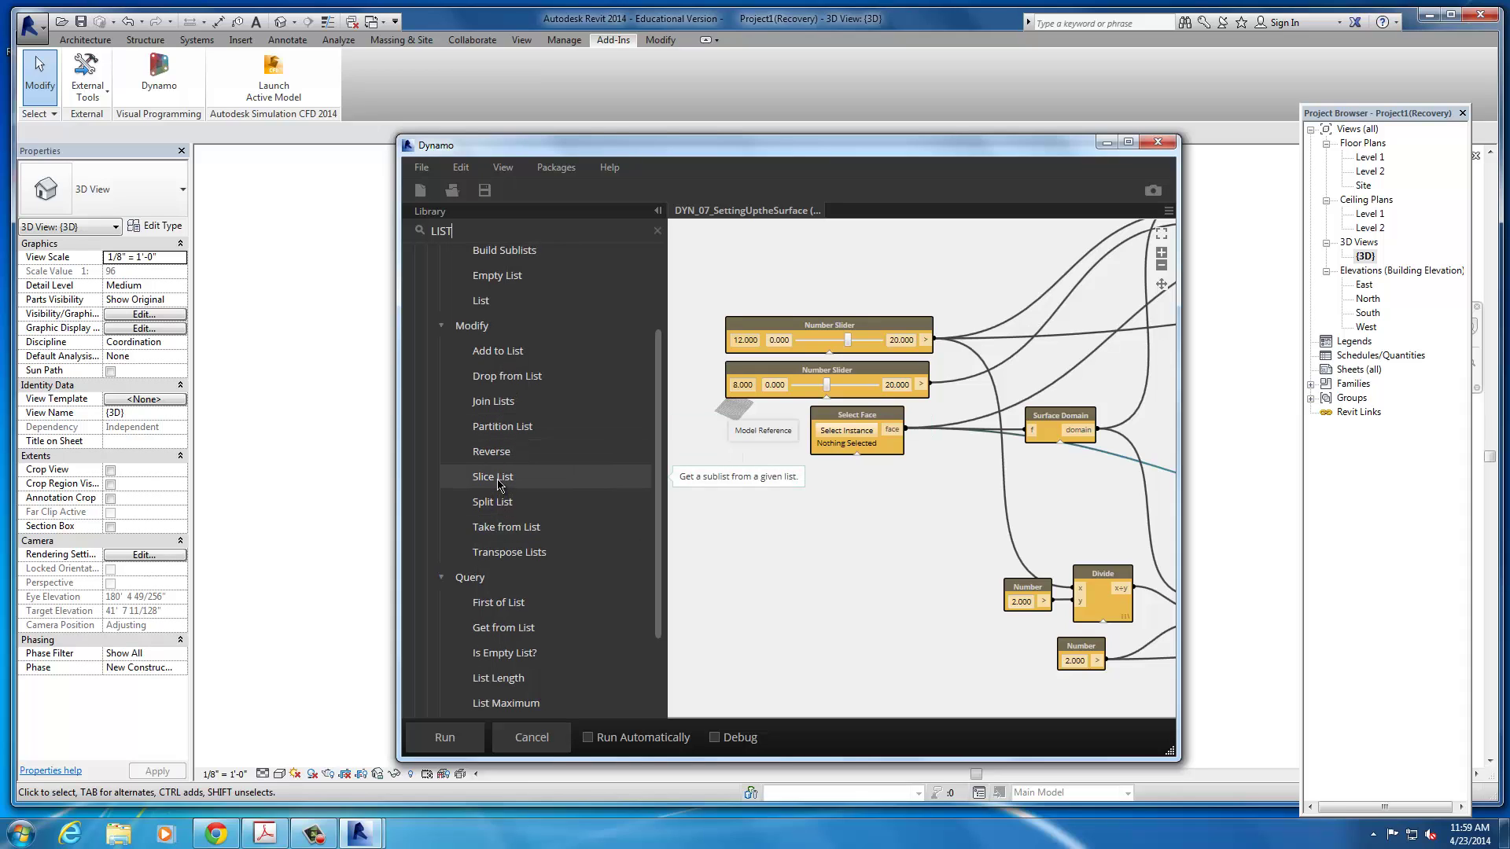
left_click(500, 503)
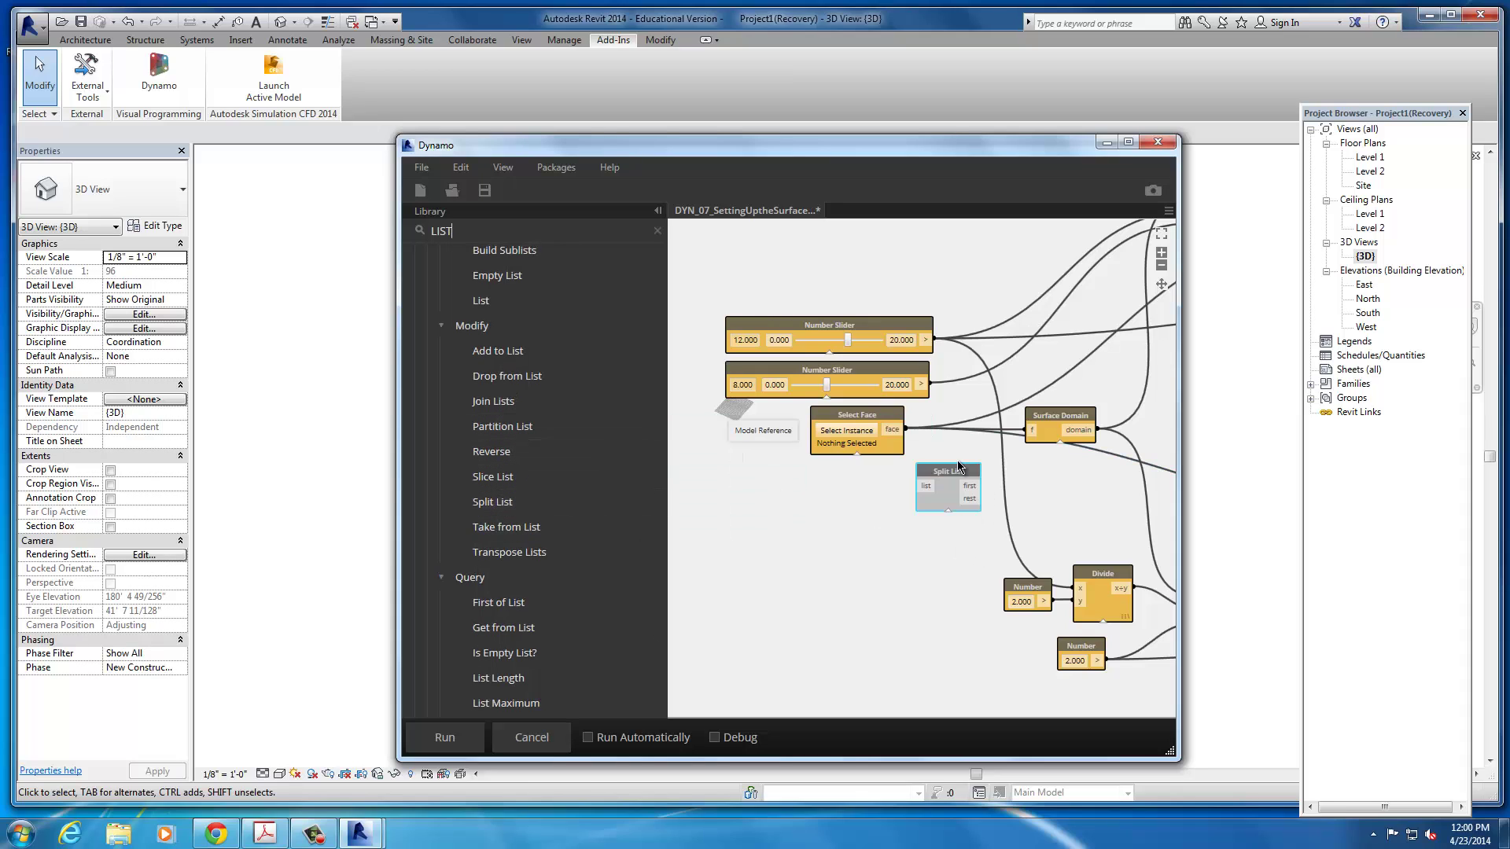
left_click_drag(949, 480, 930, 495)
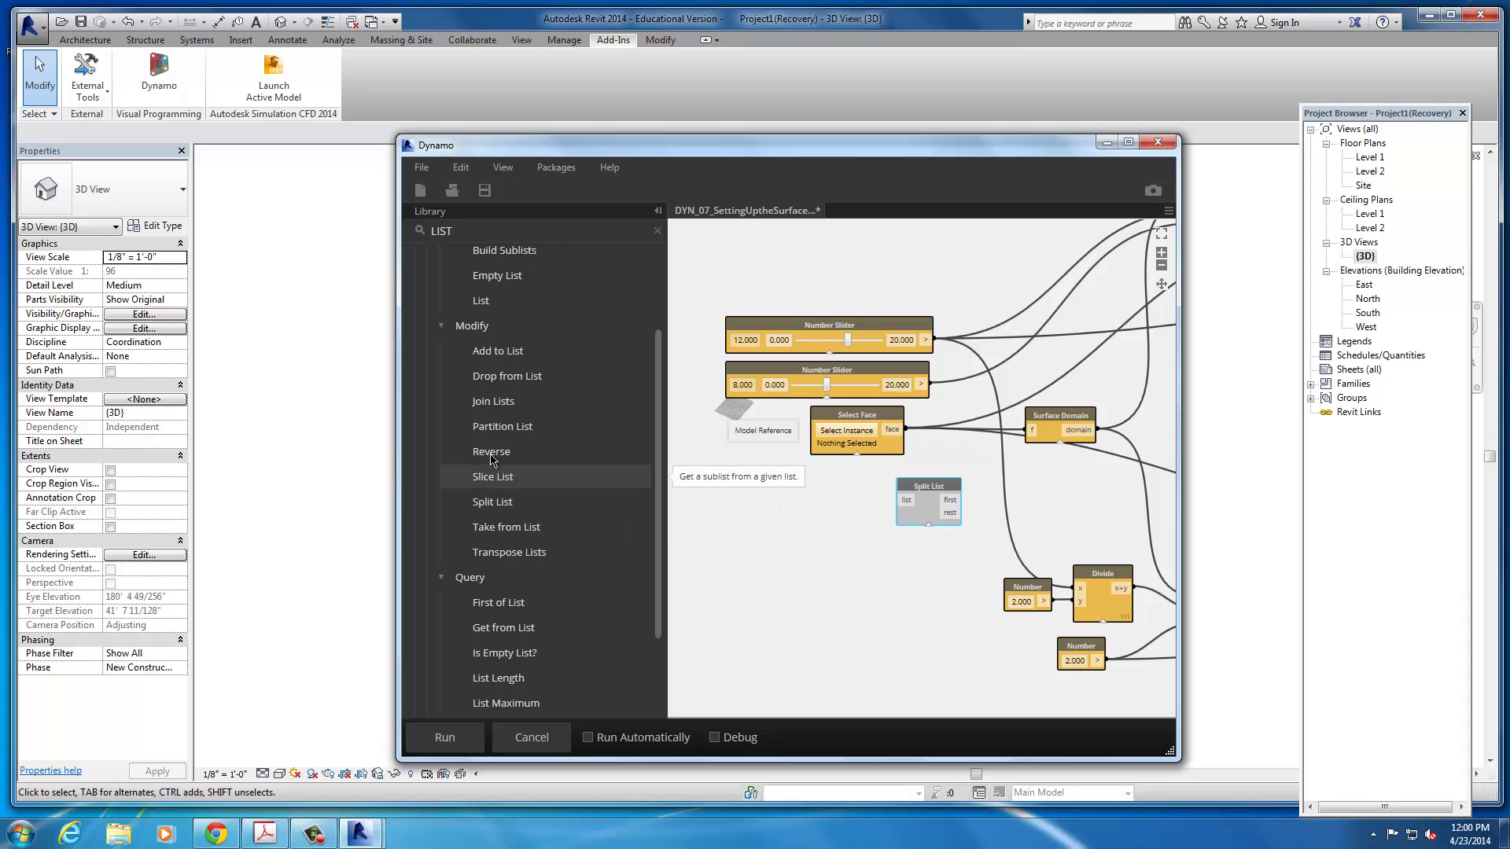
left_click(504, 427)
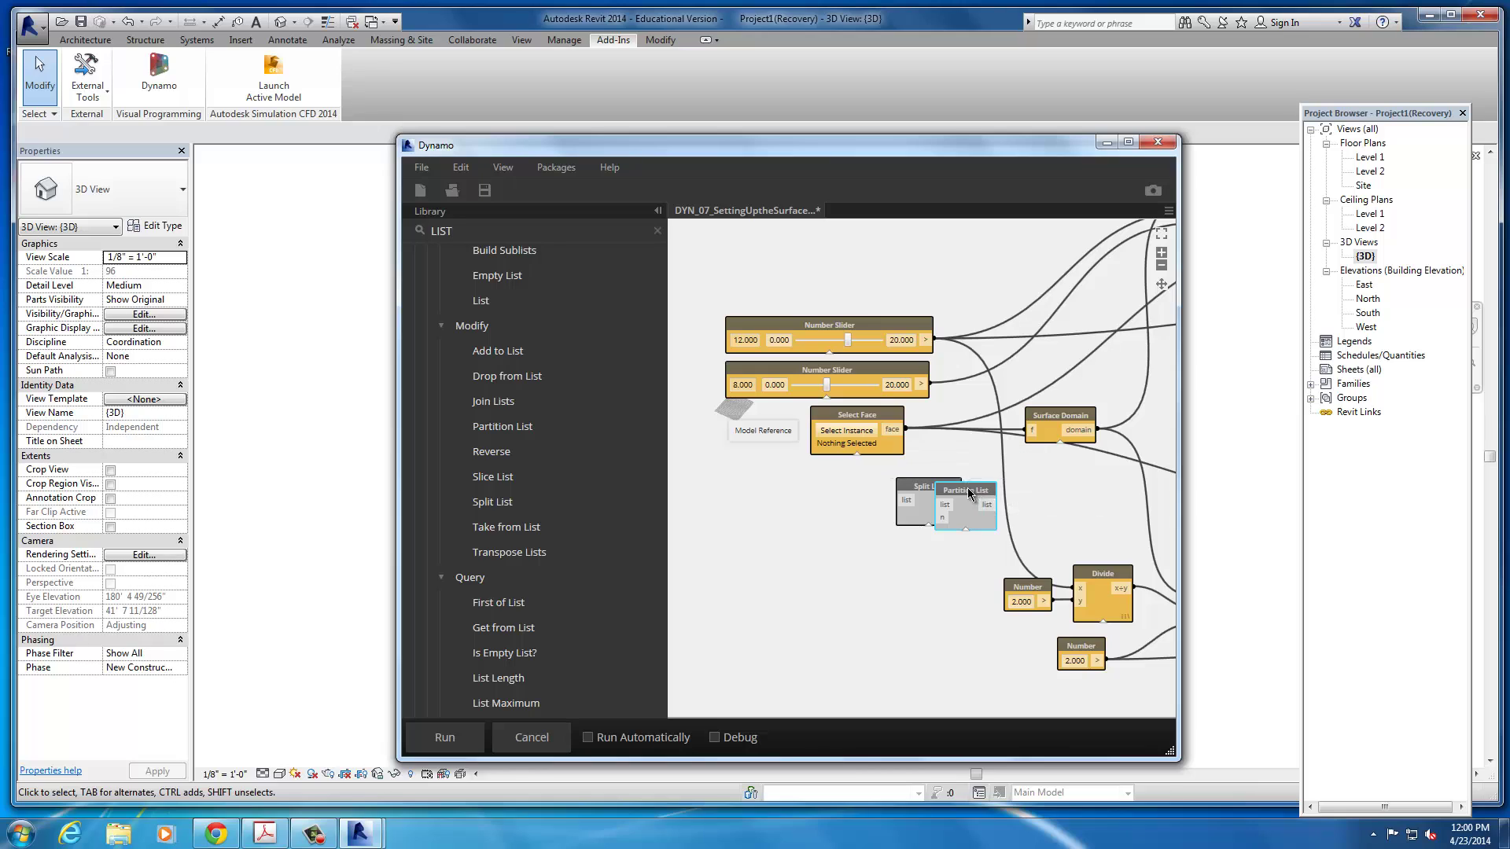
left_click(929, 491)
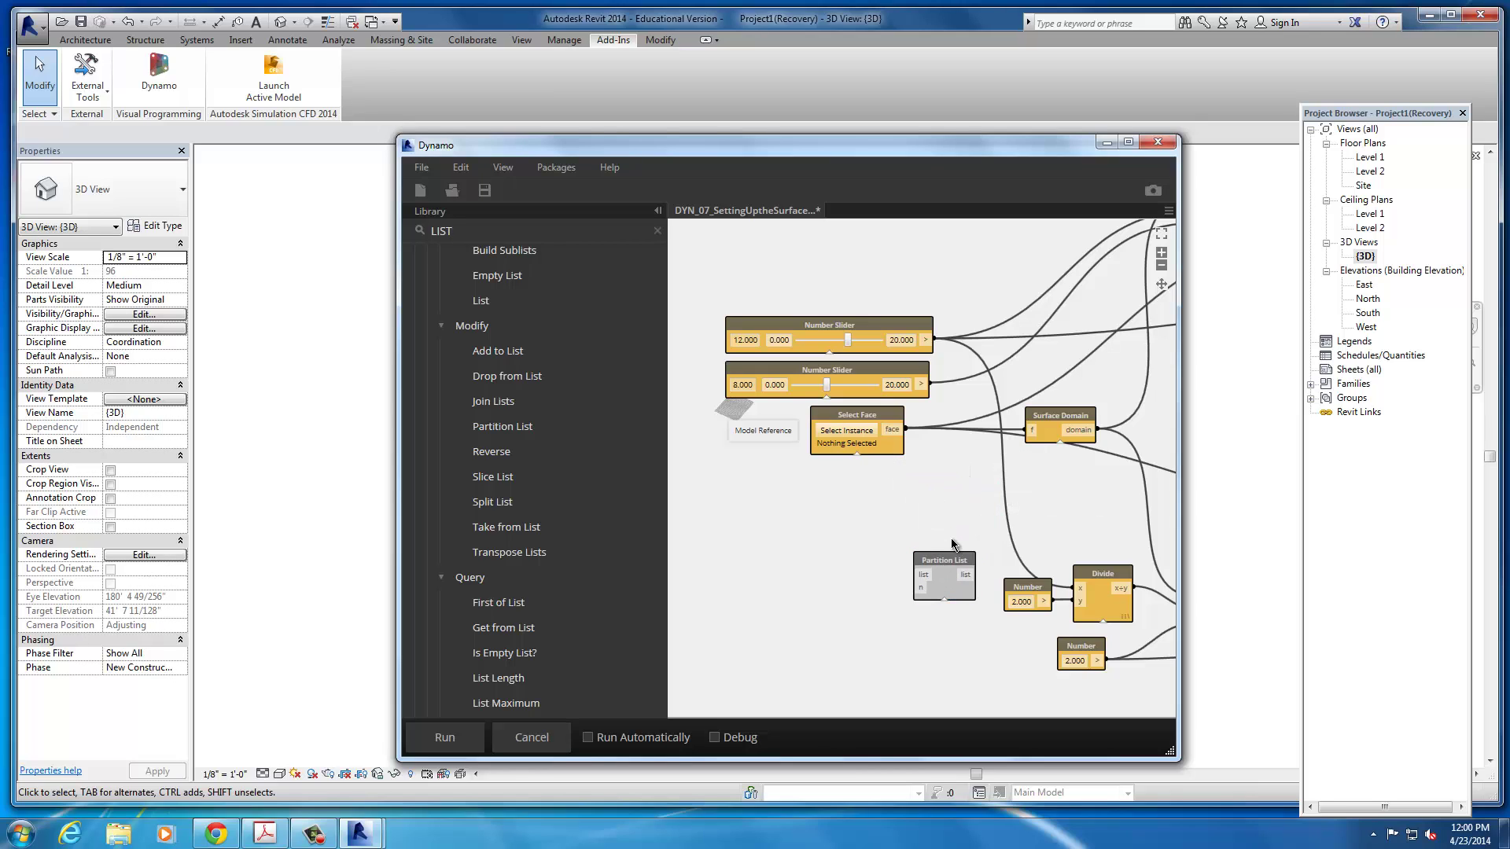
left_click_drag(945, 562, 954, 519)
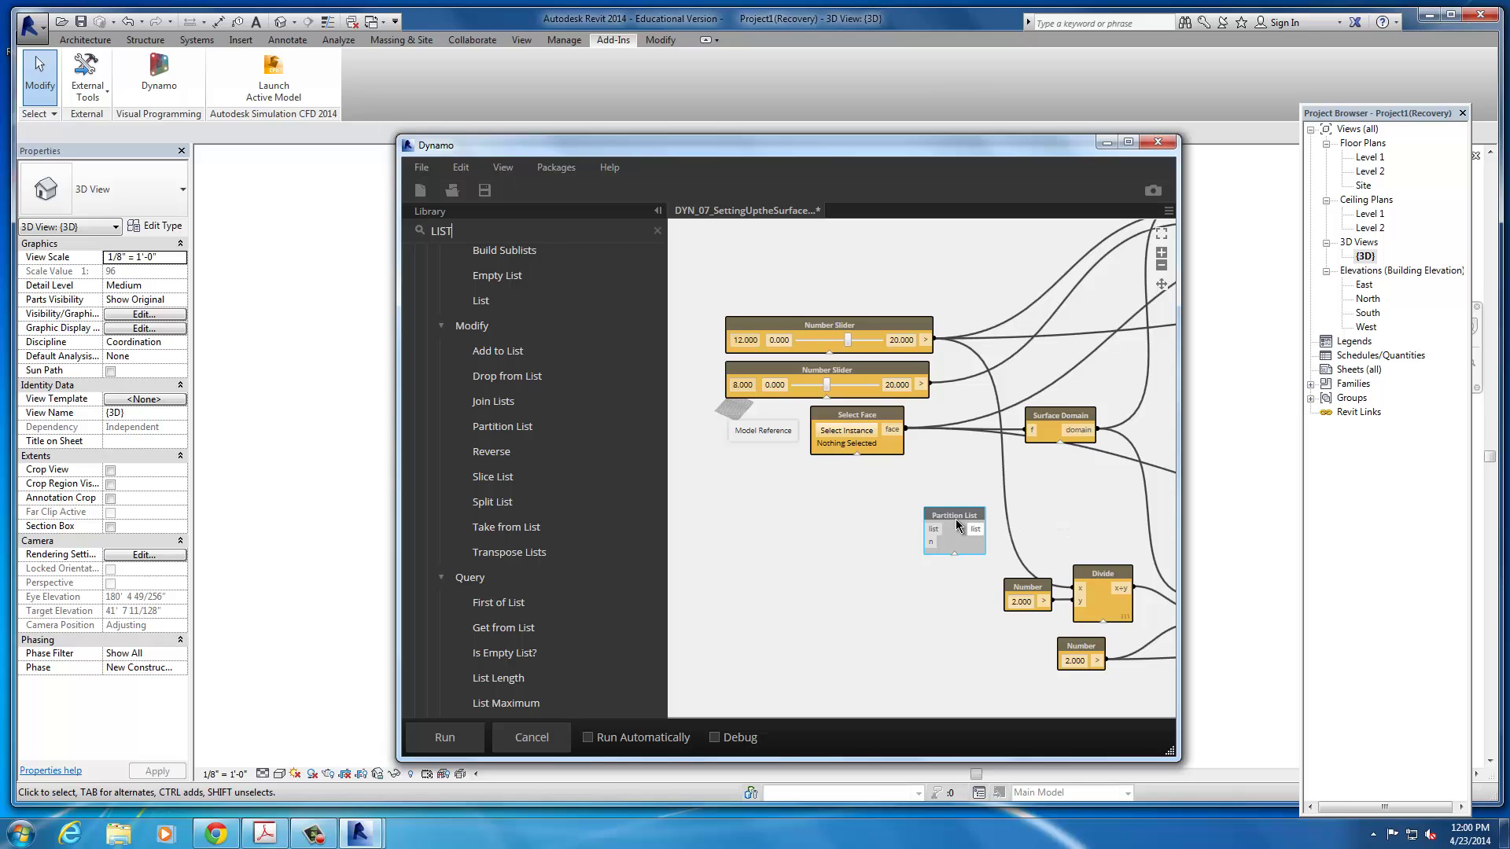
- Place the Partition List node directly below the structure grid's Evaluate UV node
left_click_drag(937, 508, 1064, 501)
middle_click_drag(871, 526, 612, 526)
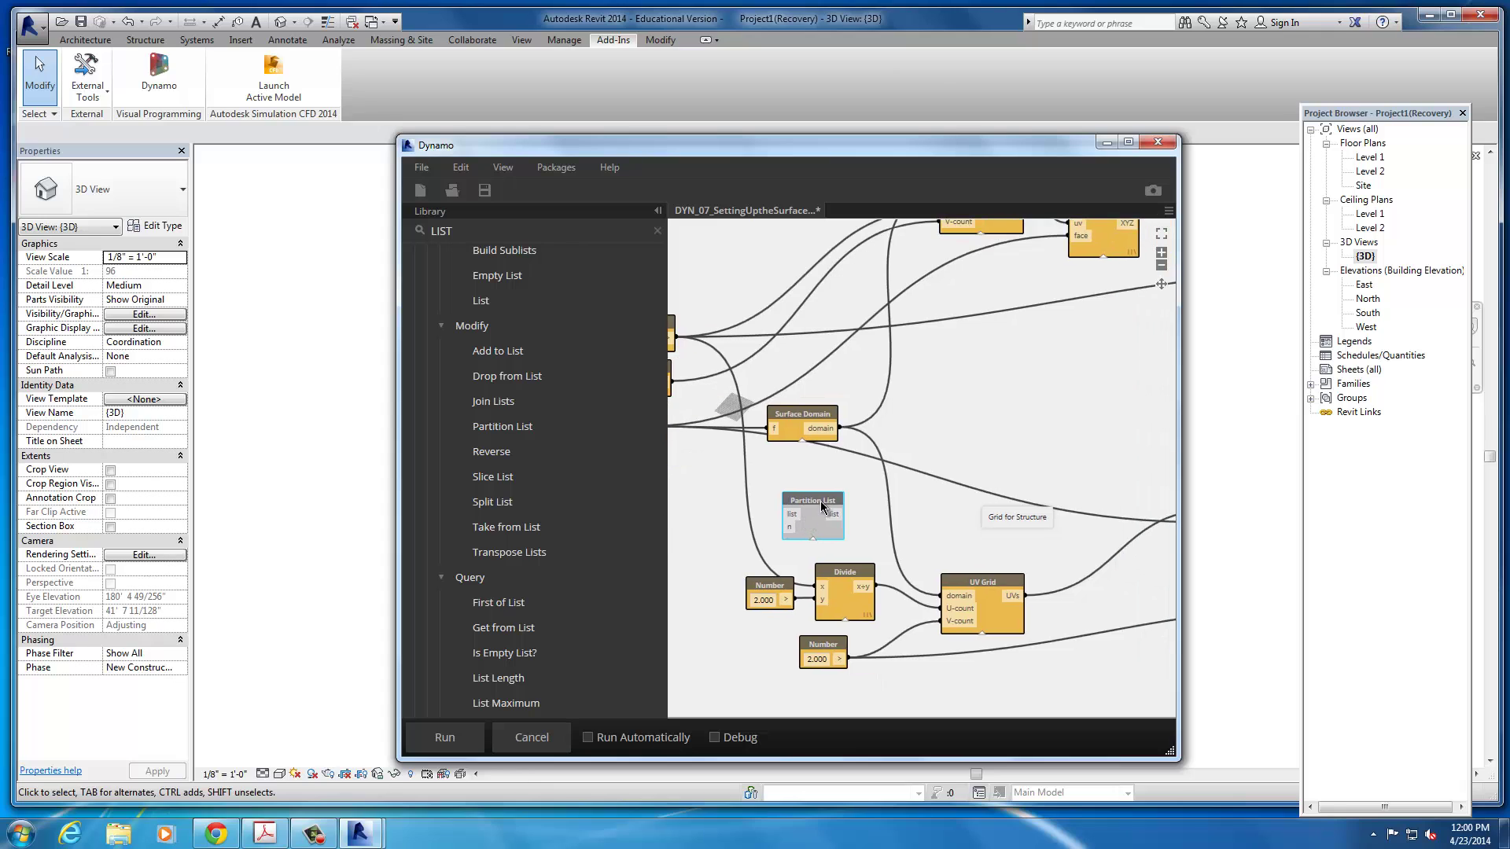
left_click_drag(820, 513, 1120, 565)
middle_click_drag(1120, 565, 786, 555)
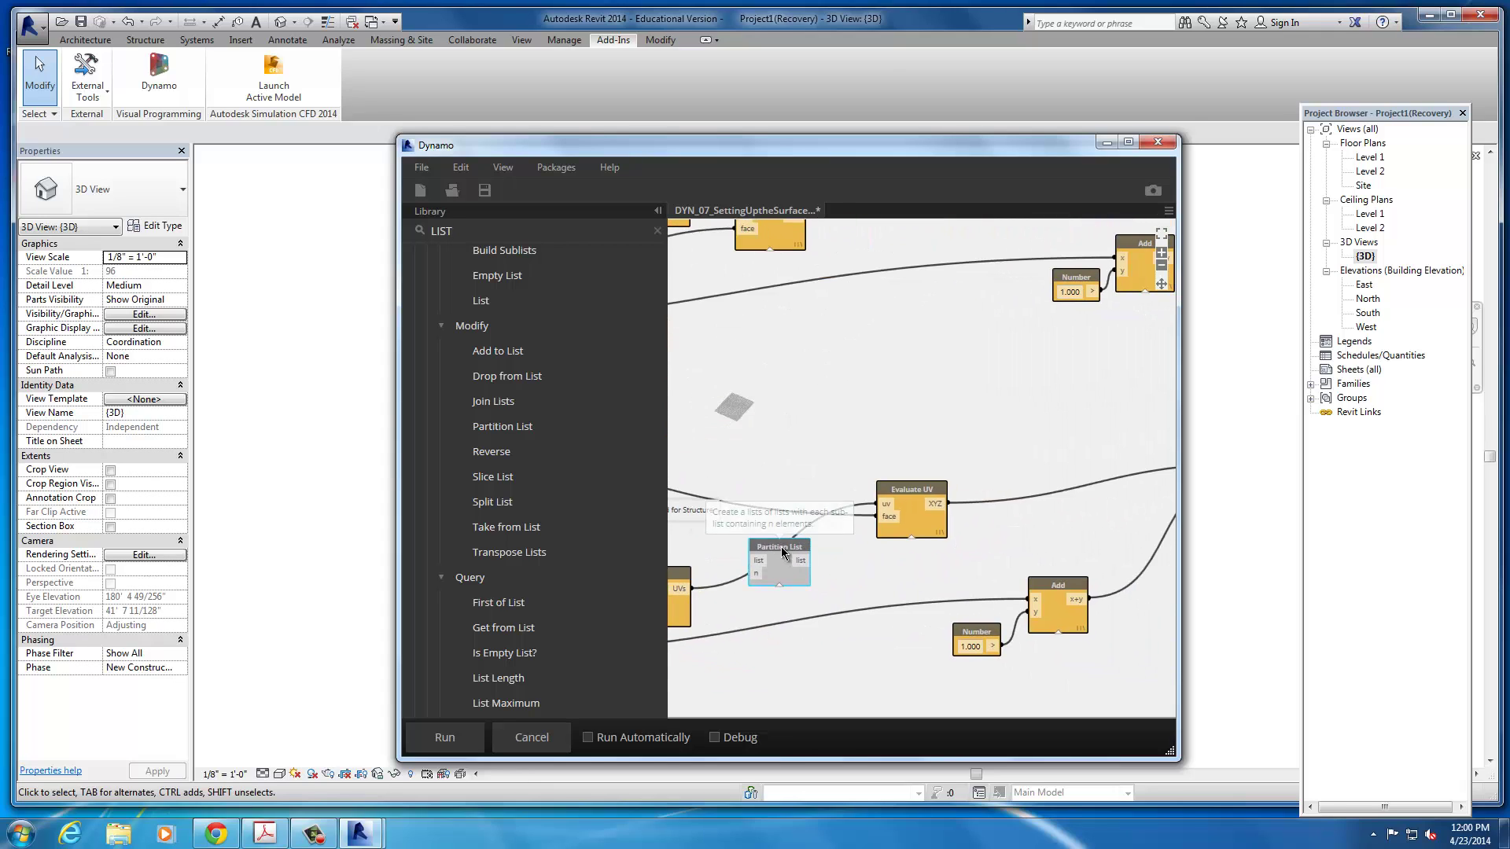
left_click_drag(786, 554, 956, 555)
scroll(943, 503, "up", 5)
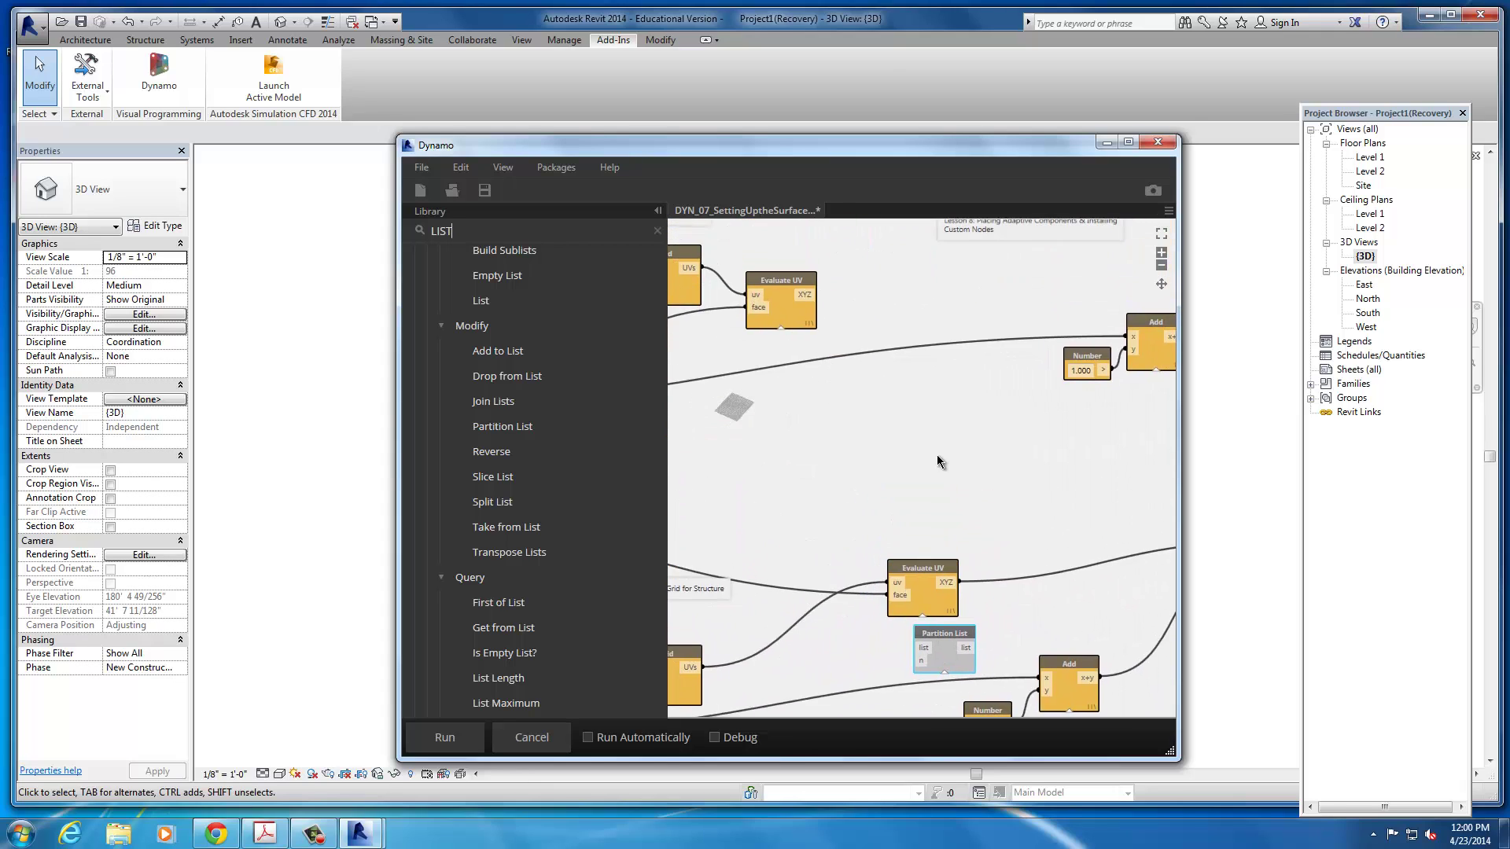
middle_click_drag(955, 513, 1013, 441)
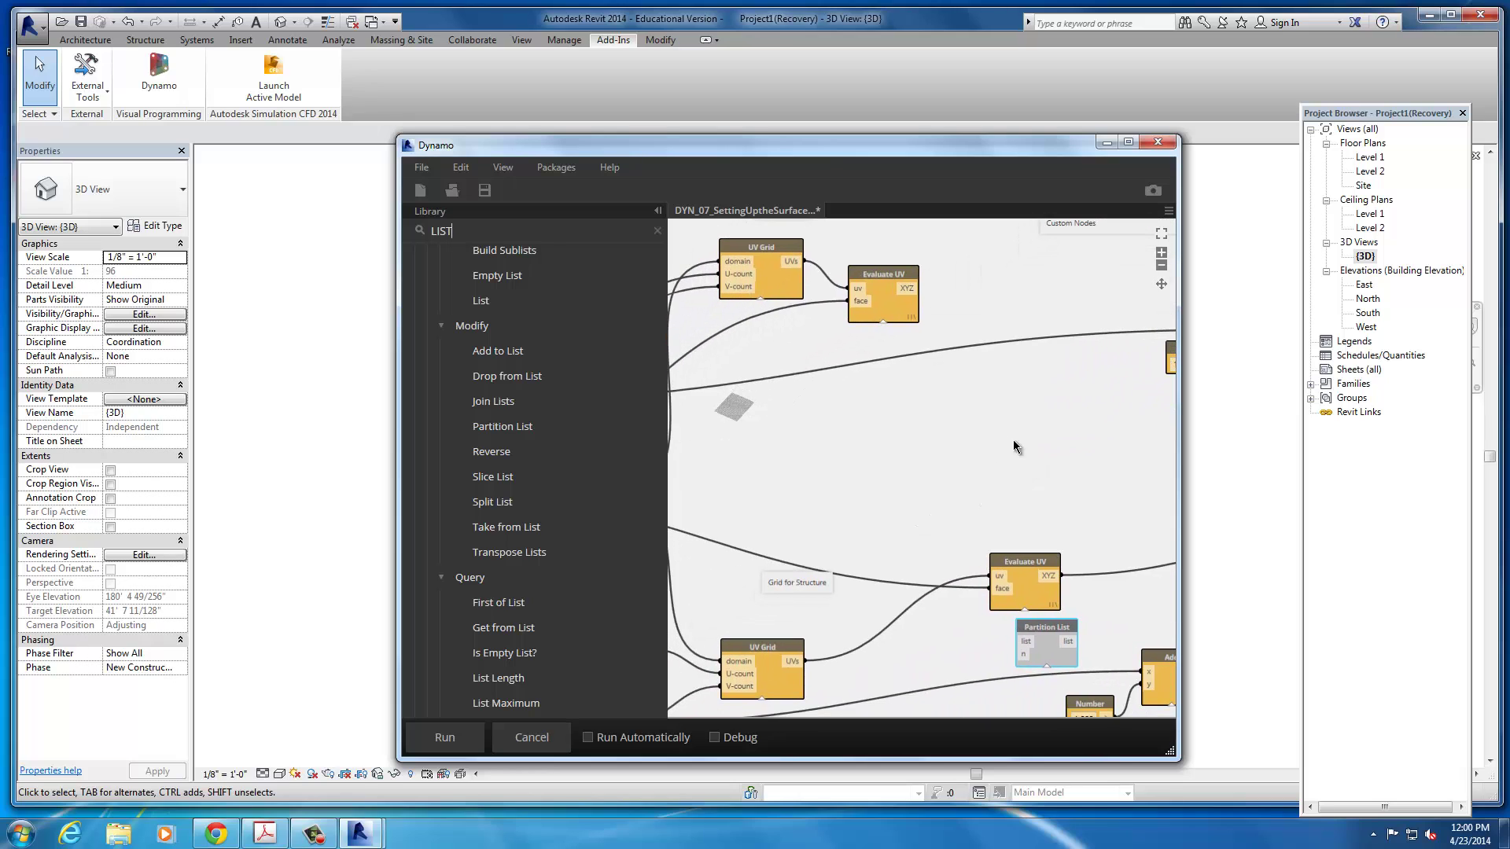
- Search the library for GRID and add a UV Grid node between the panel and structure rows
left_click(658, 232)
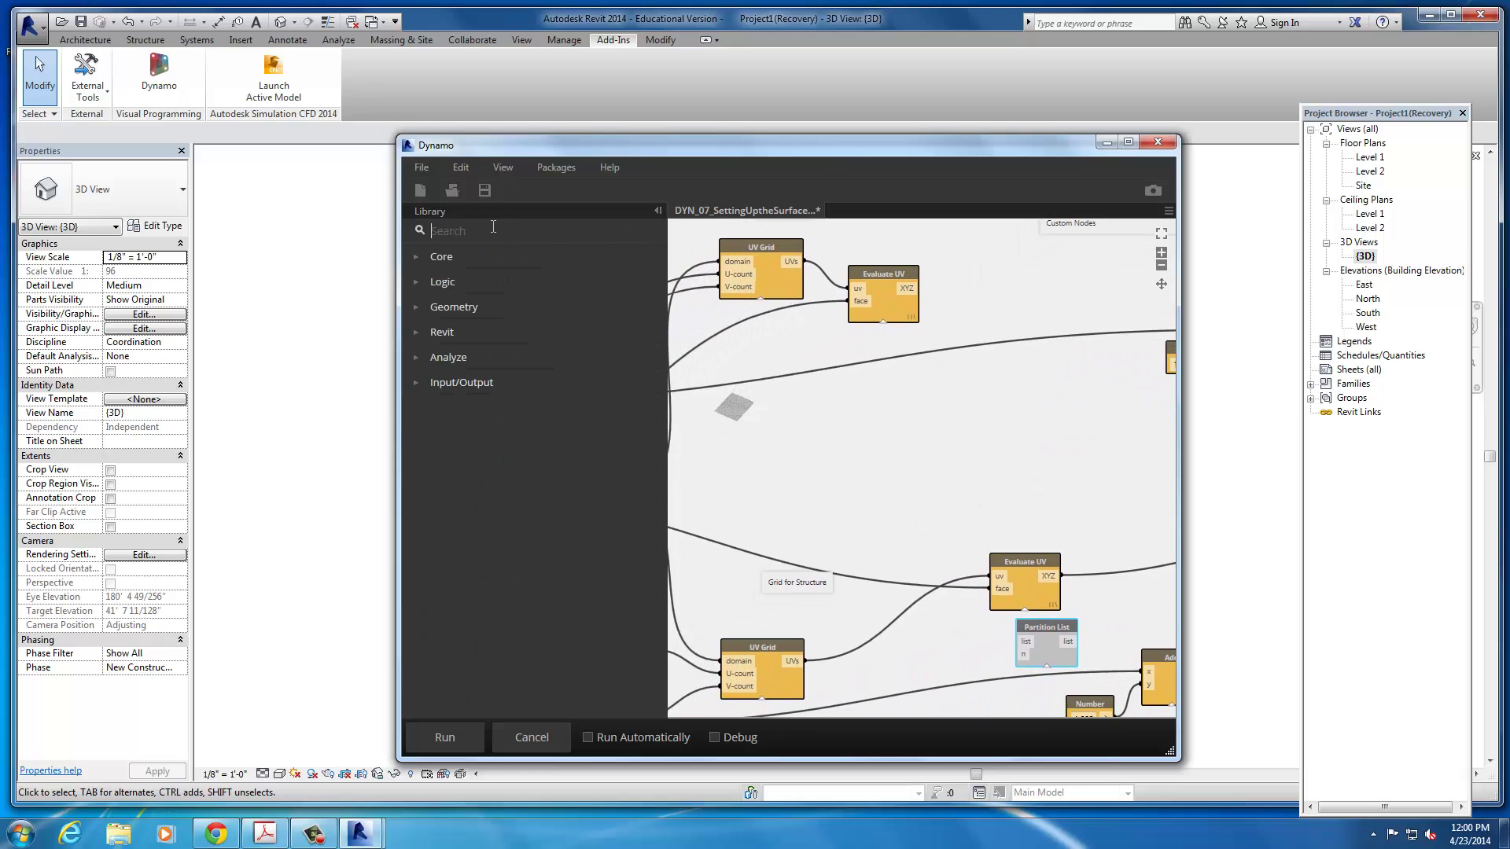
type("G")
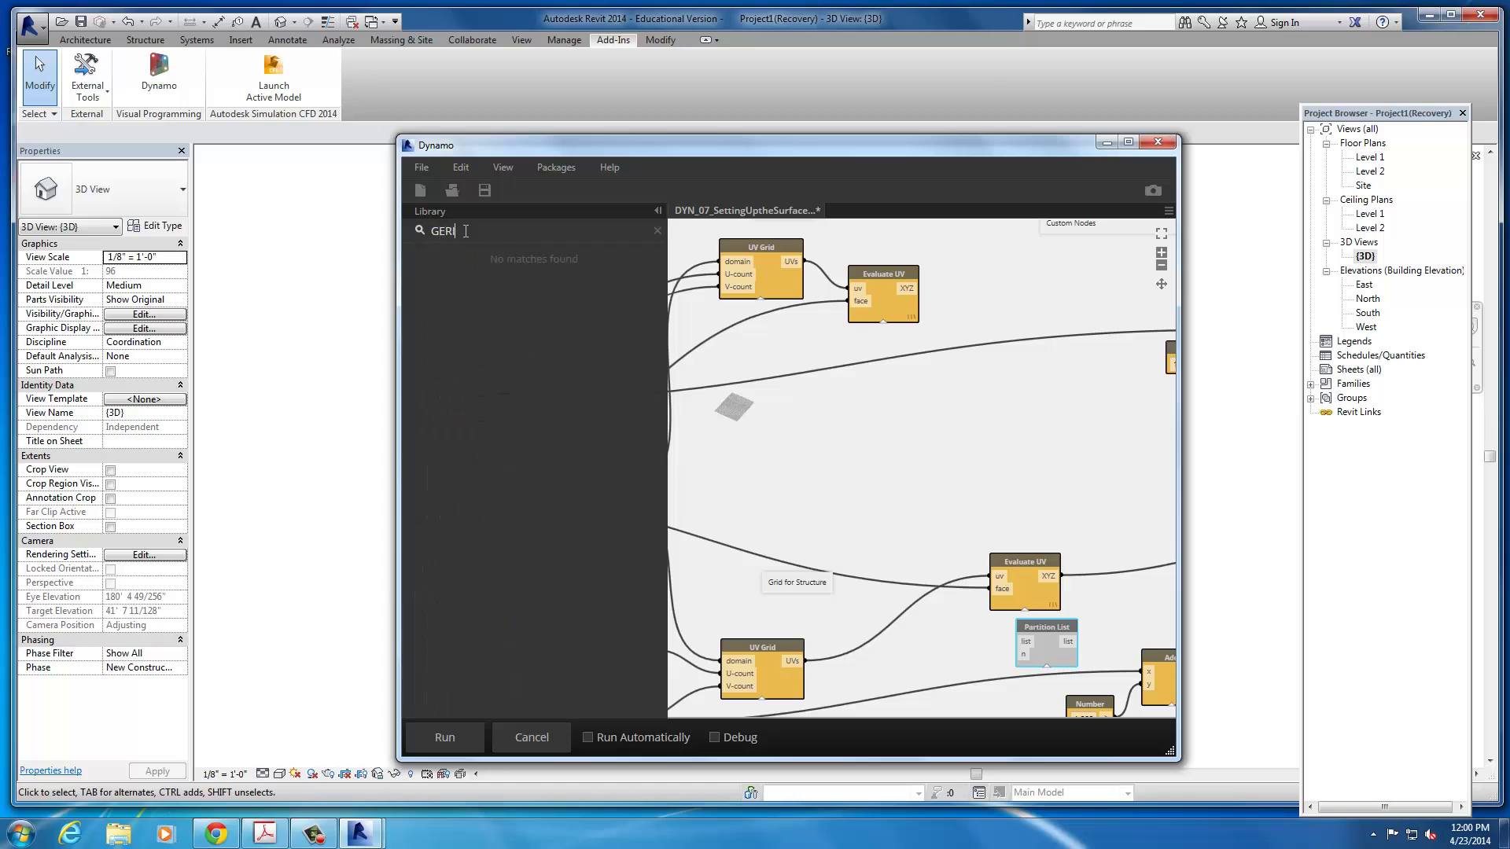
type("RID")
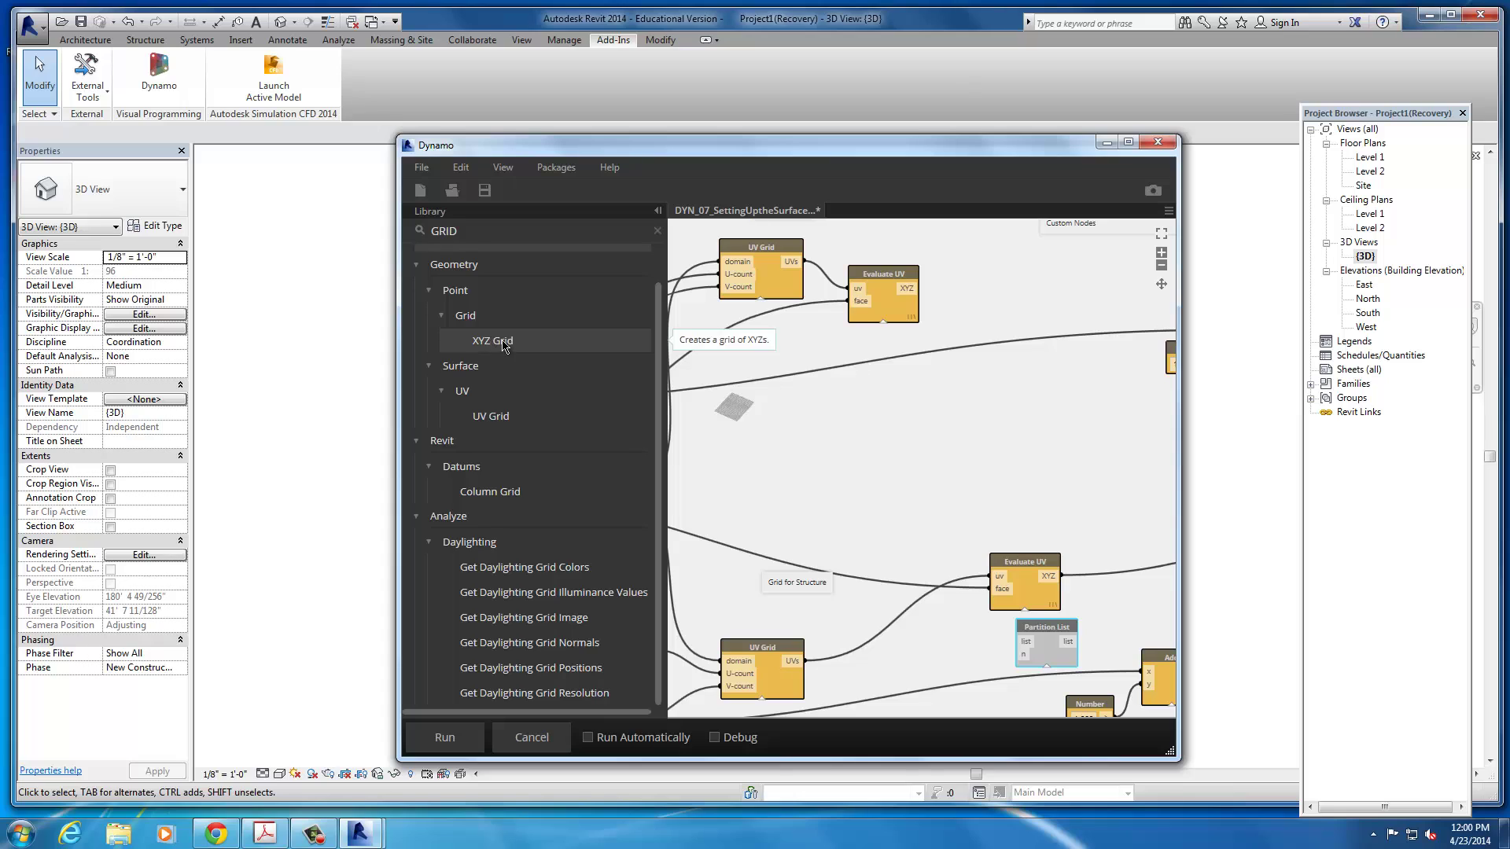
left_click(491, 416)
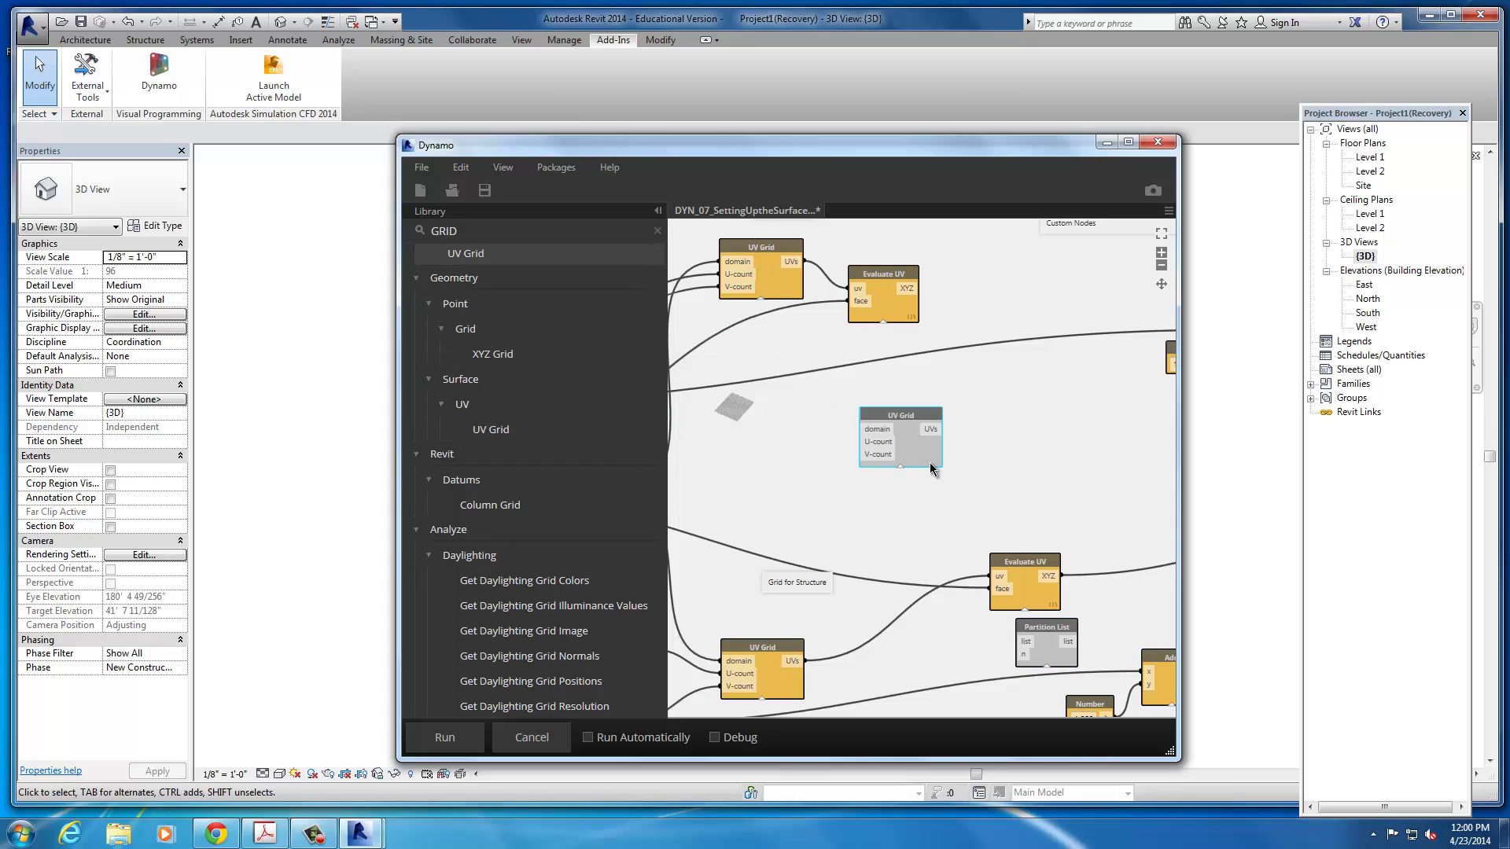
left_click_drag(910, 424, 995, 412)
middle_click_drag(1086, 376, 718, 390)
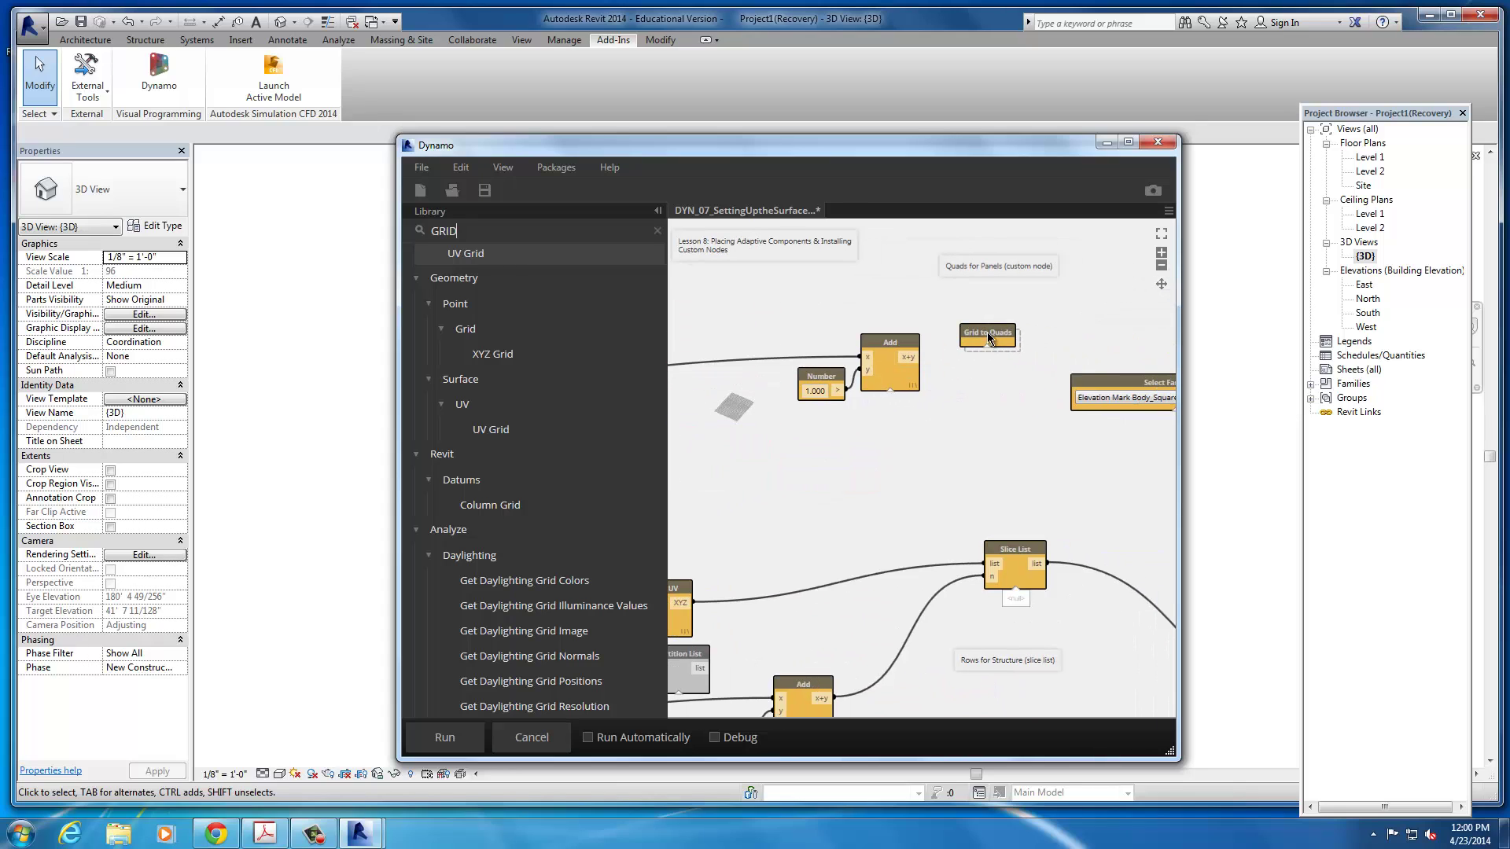
- Examine the Grid to Quads custom node, look for it among the GRID library entries, and inspect the Adaptive Component by Points node
left_click(990, 332)
left_click(1001, 337)
scroll(598, 582, "down", 1)
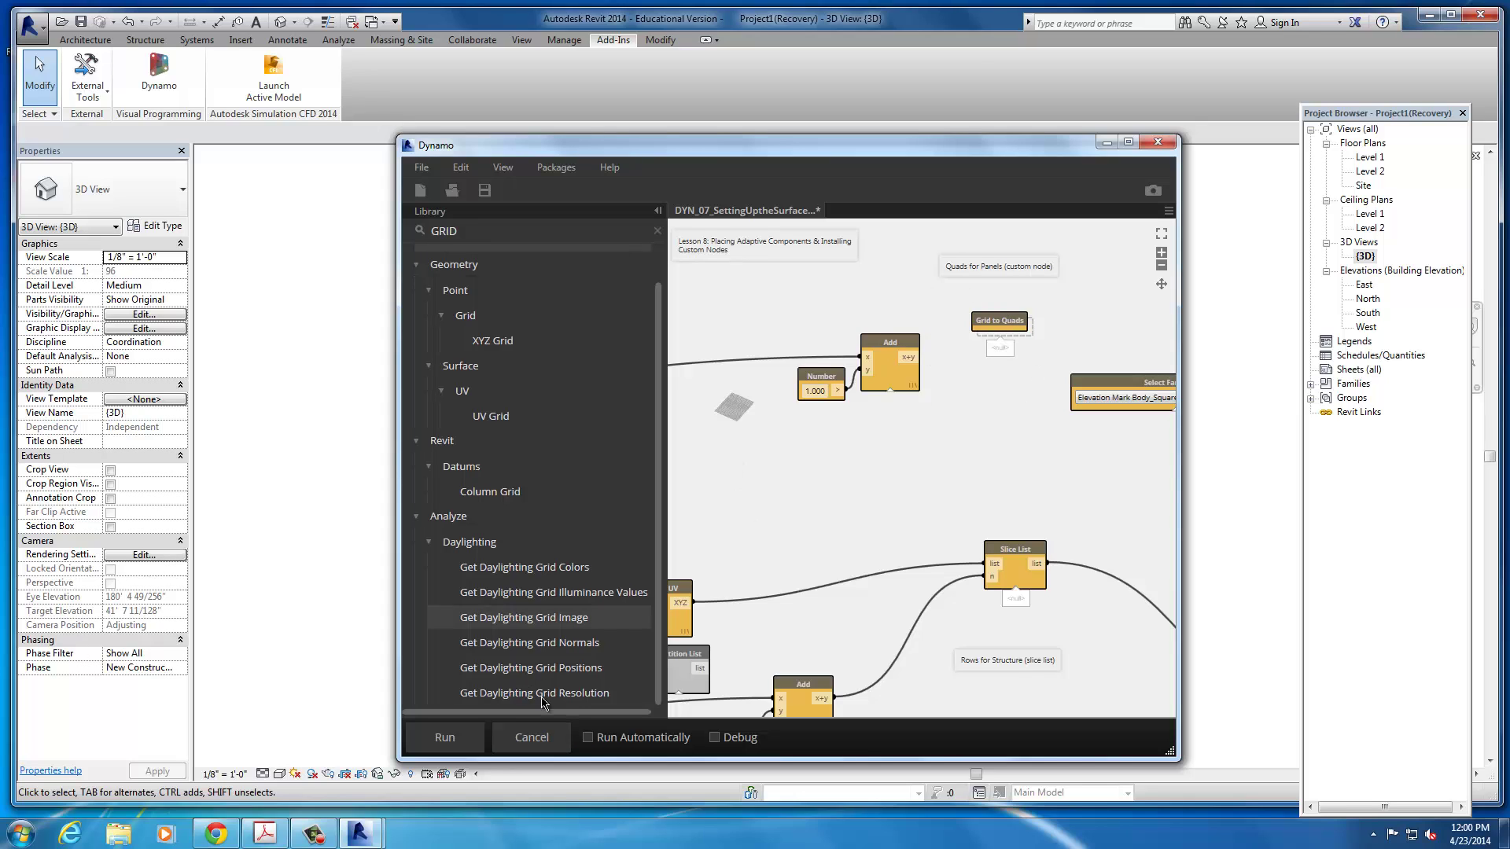
scroll(597, 570, "up", 1)
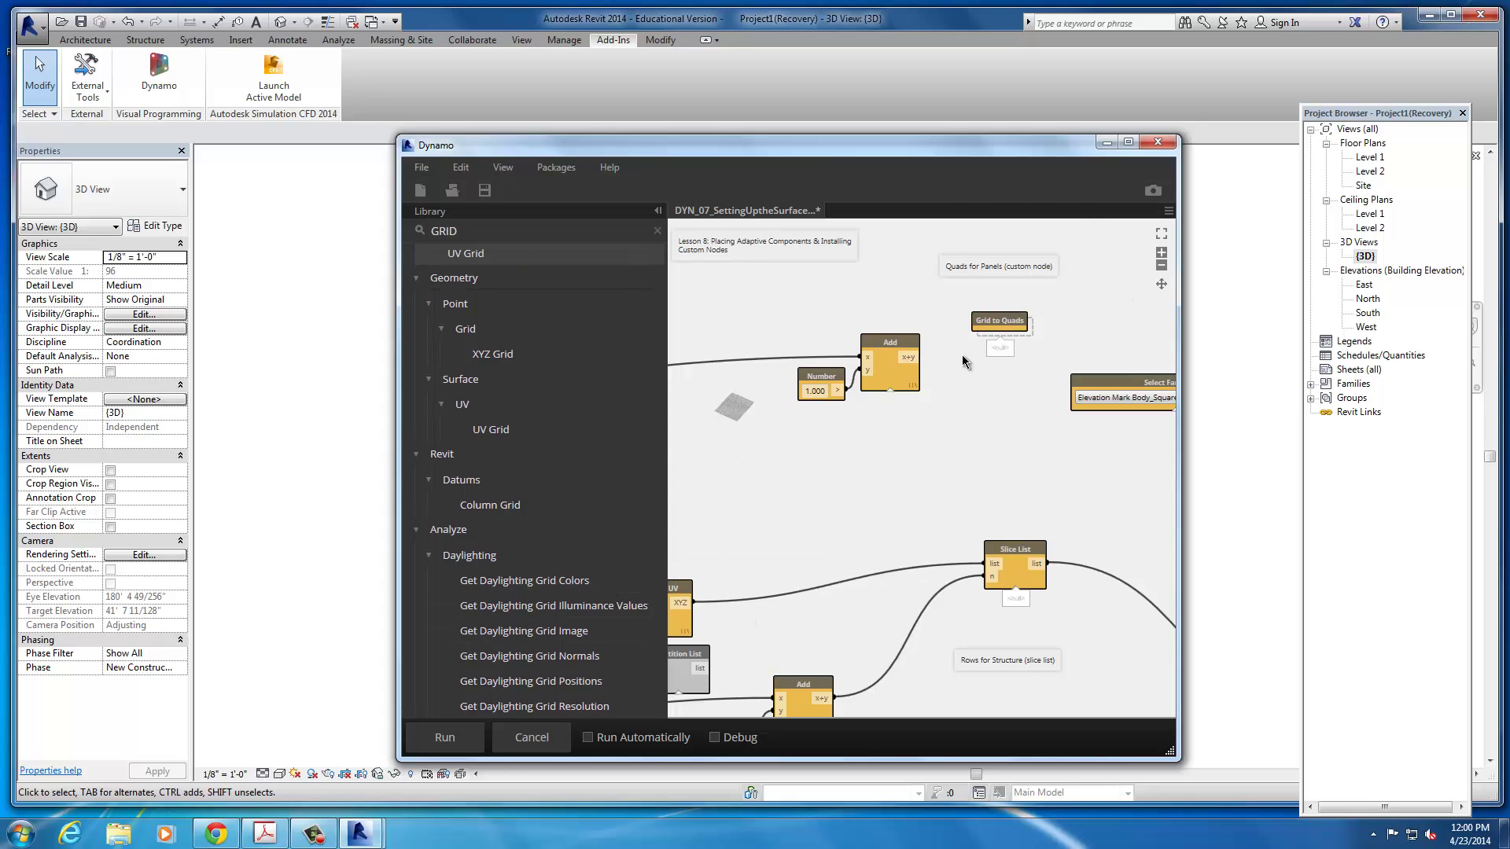
scroll(966, 362, "down", 5)
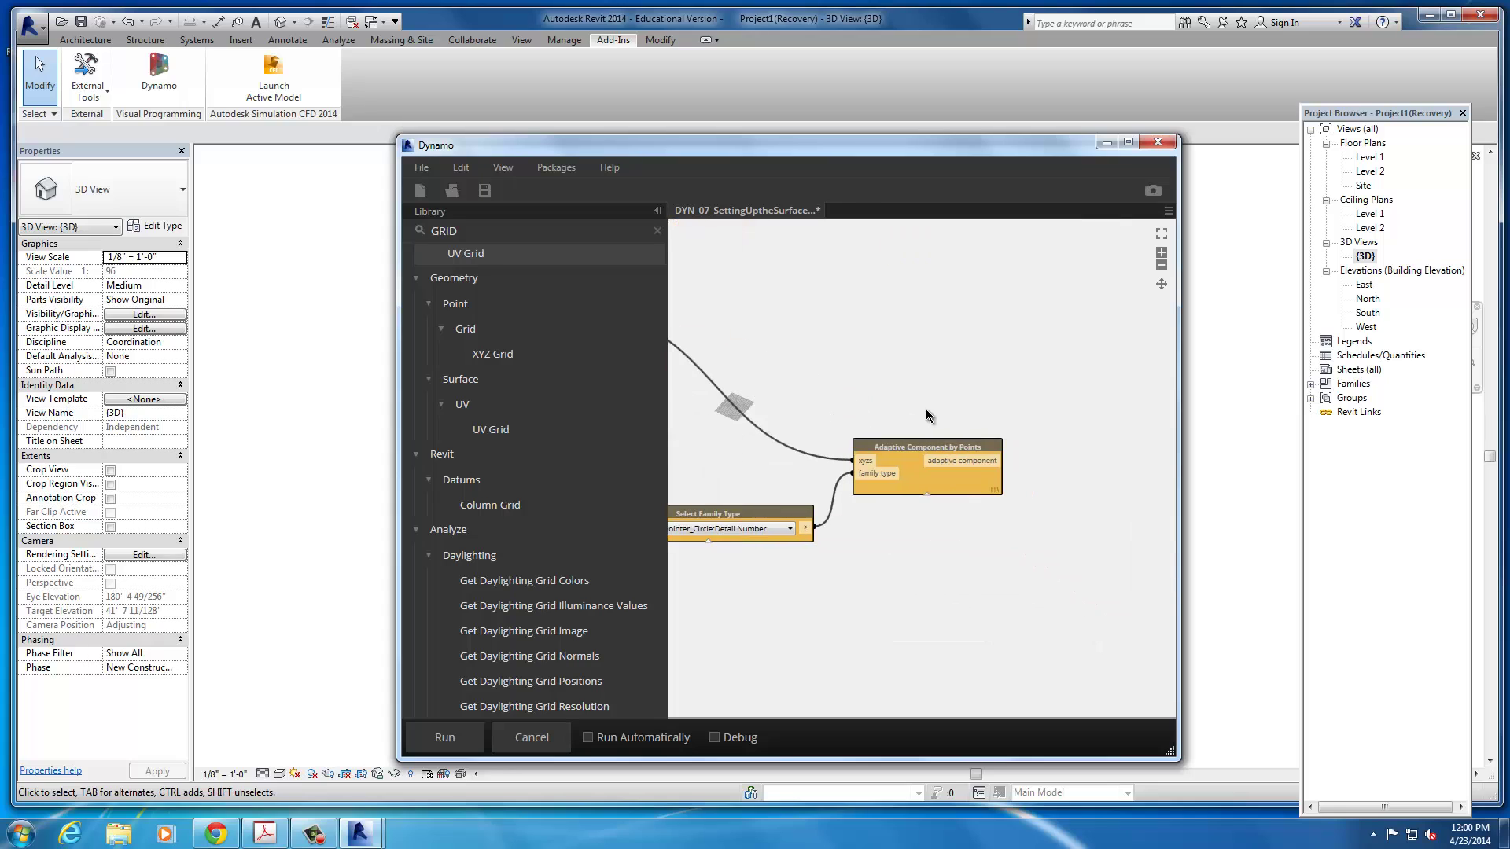
- Set the structure row's Select Family Type node to DYN_08_AdaptiveBeam:DYN_08_AdaptiveBeam and reposition it and its Adaptive Component by Points node
scroll(928, 415, "left", 5)
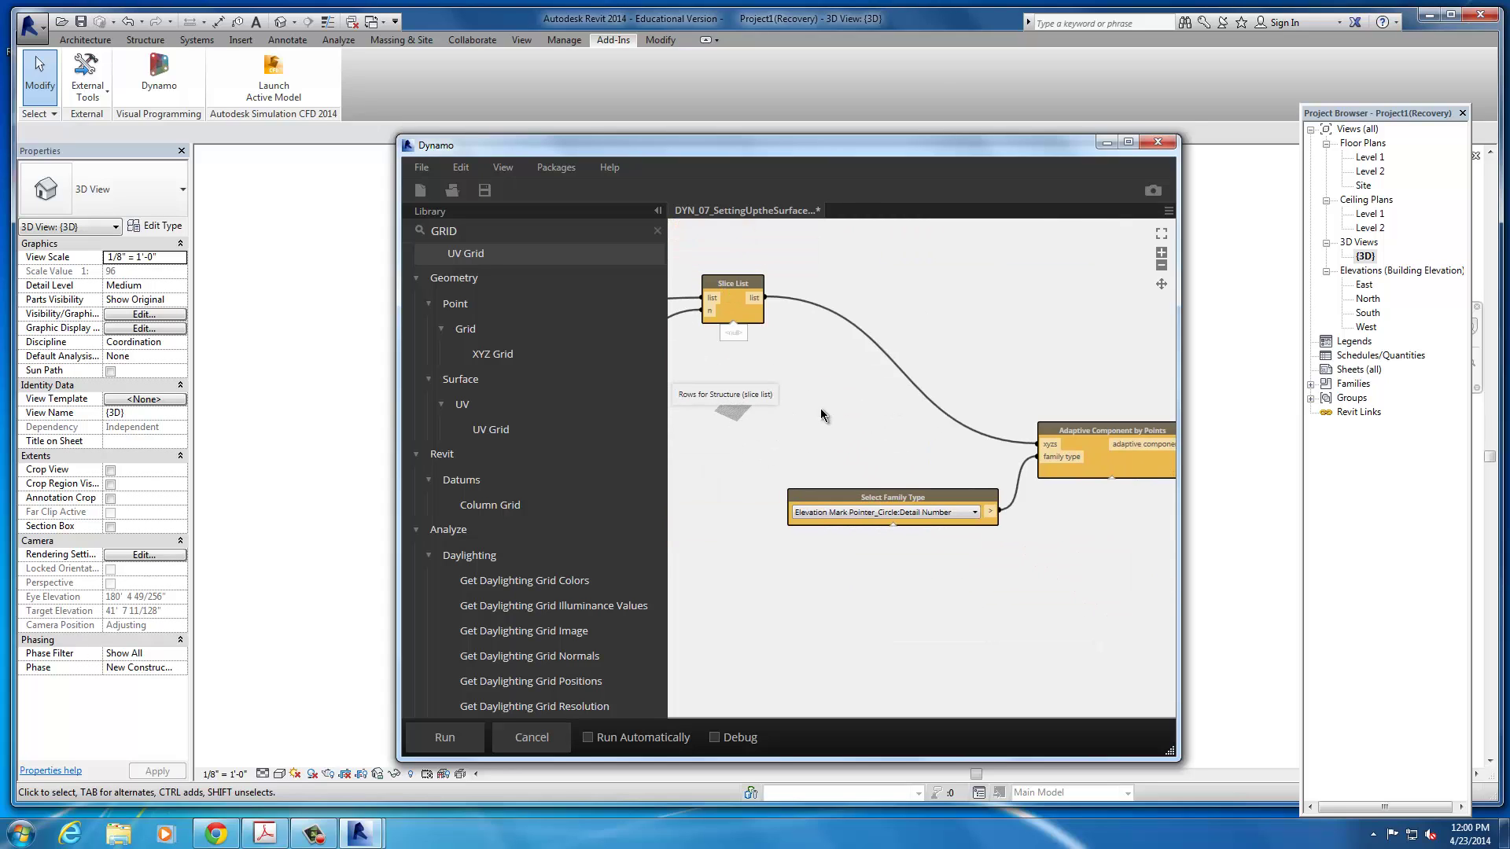
left_click_drag(903, 502, 851, 457)
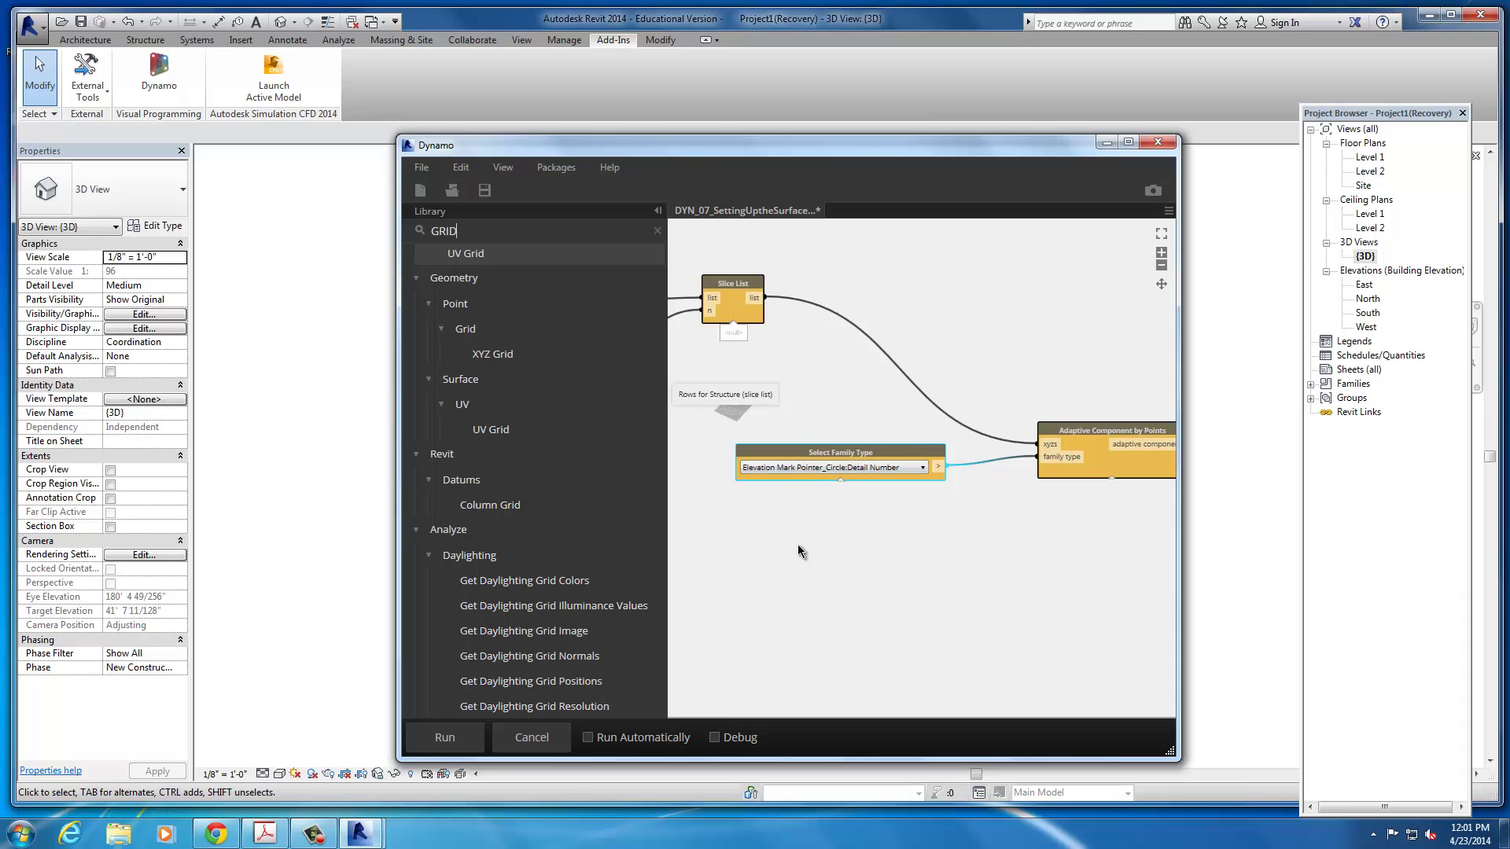
left_click_drag(866, 451, 866, 463)
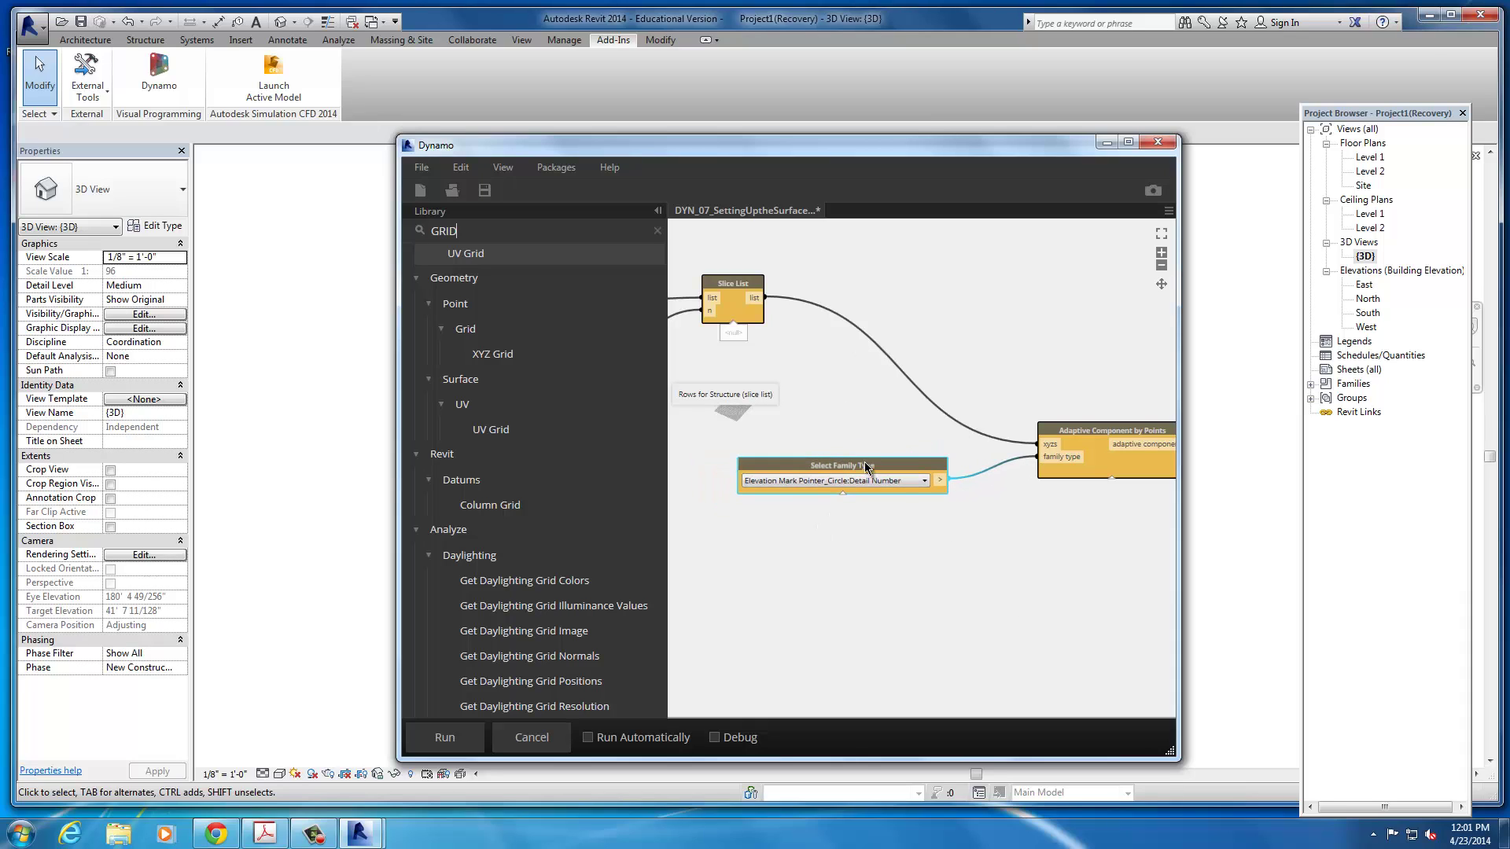
left_click(925, 481)
scroll(899, 568, "down", 3)
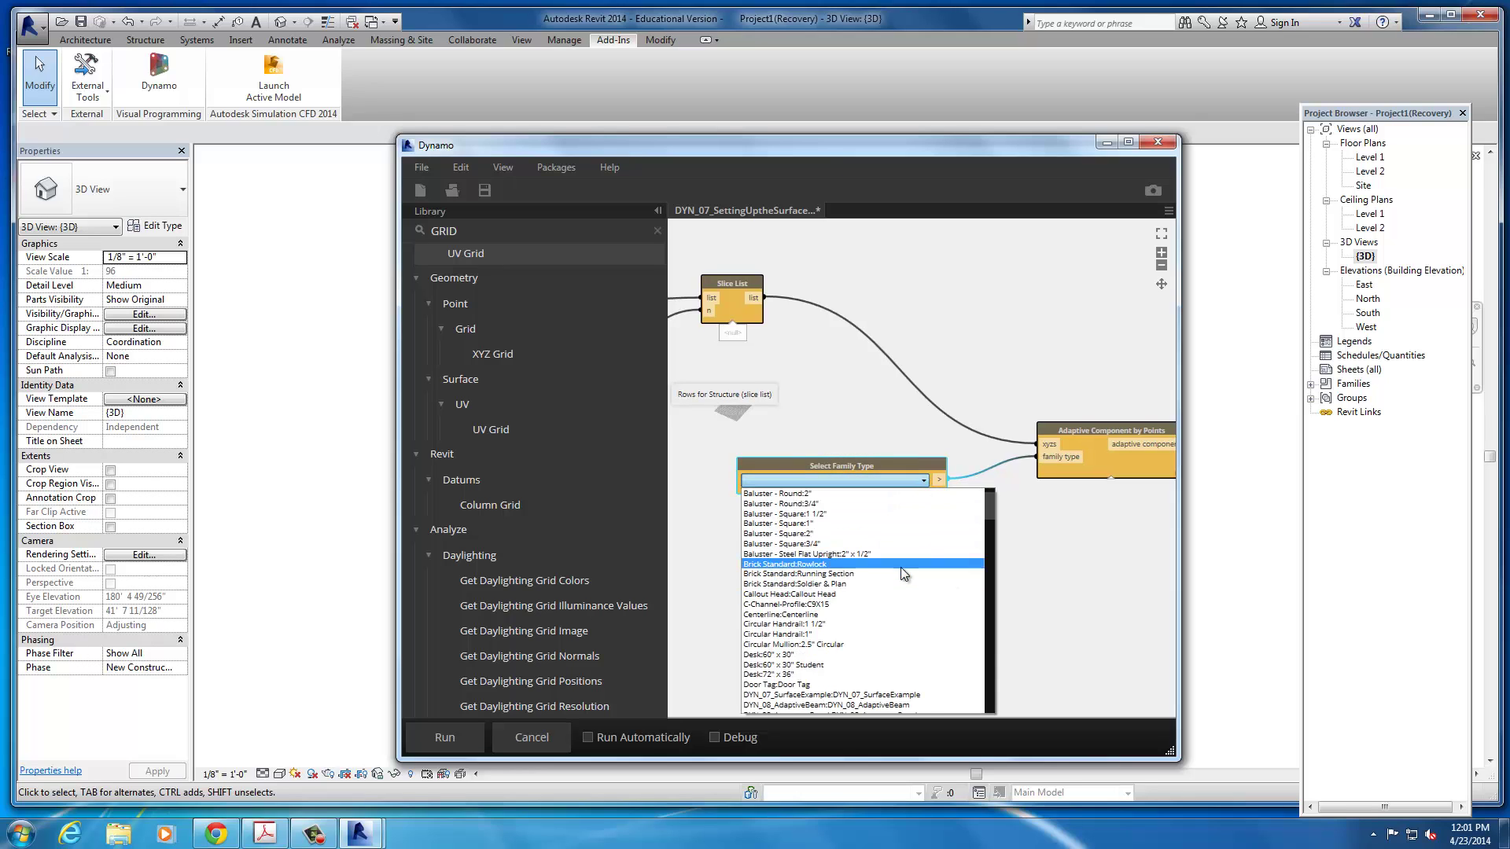
scroll(905, 574, "down", 3)
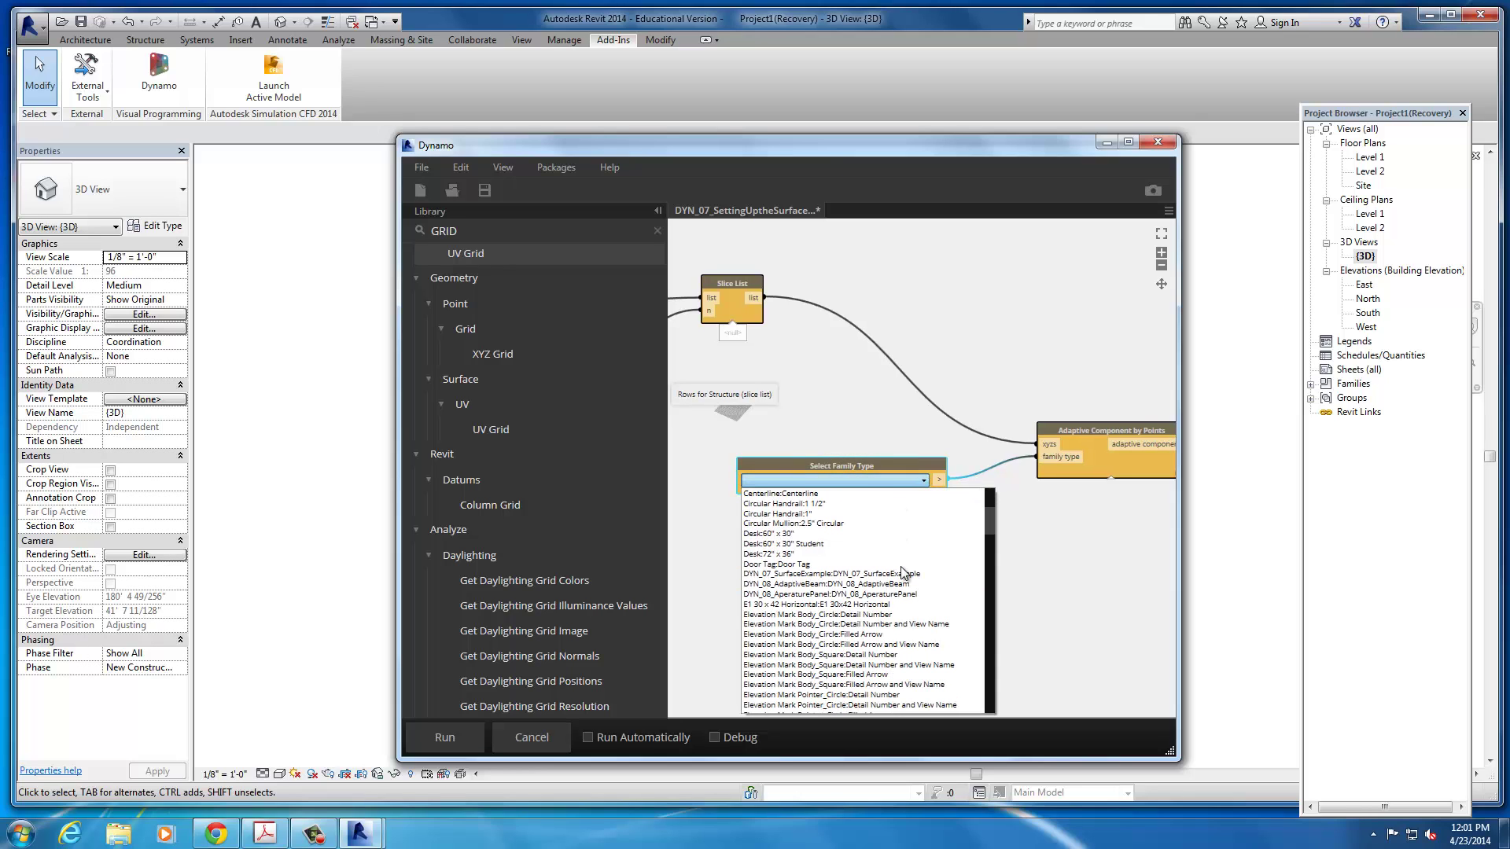
left_click(792, 586)
left_click_drag(873, 472, 844, 478)
left_click_drag(1127, 433, 1059, 387)
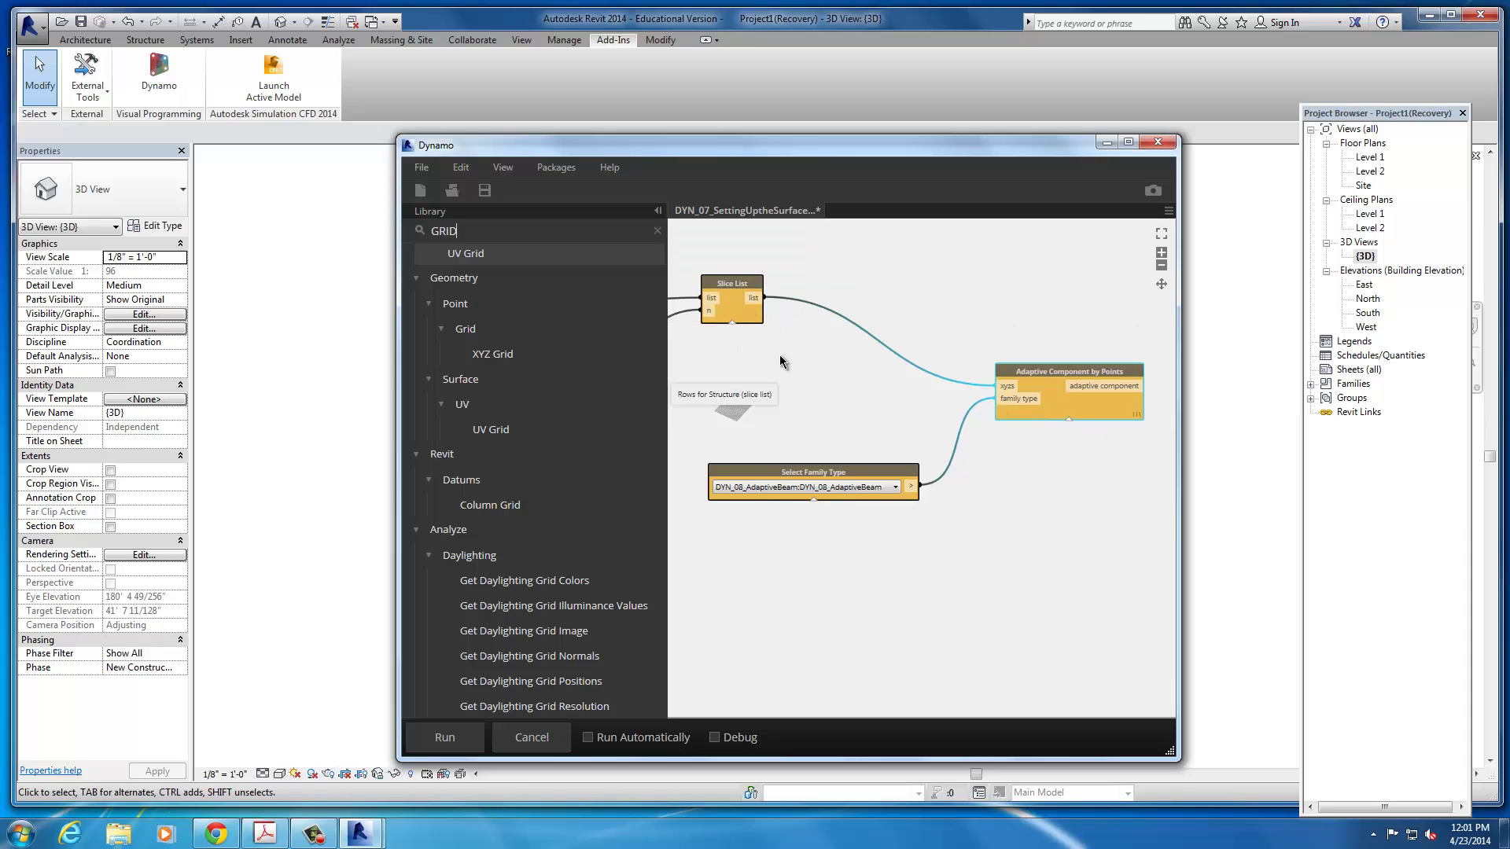
- Move the Partition List node directly below the Slice List node and shift the structure's Adaptive Component by Points node slightly upward
middle_click_drag(793, 360, 1004, 368)
middle_click_drag(835, 399, 1055, 399)
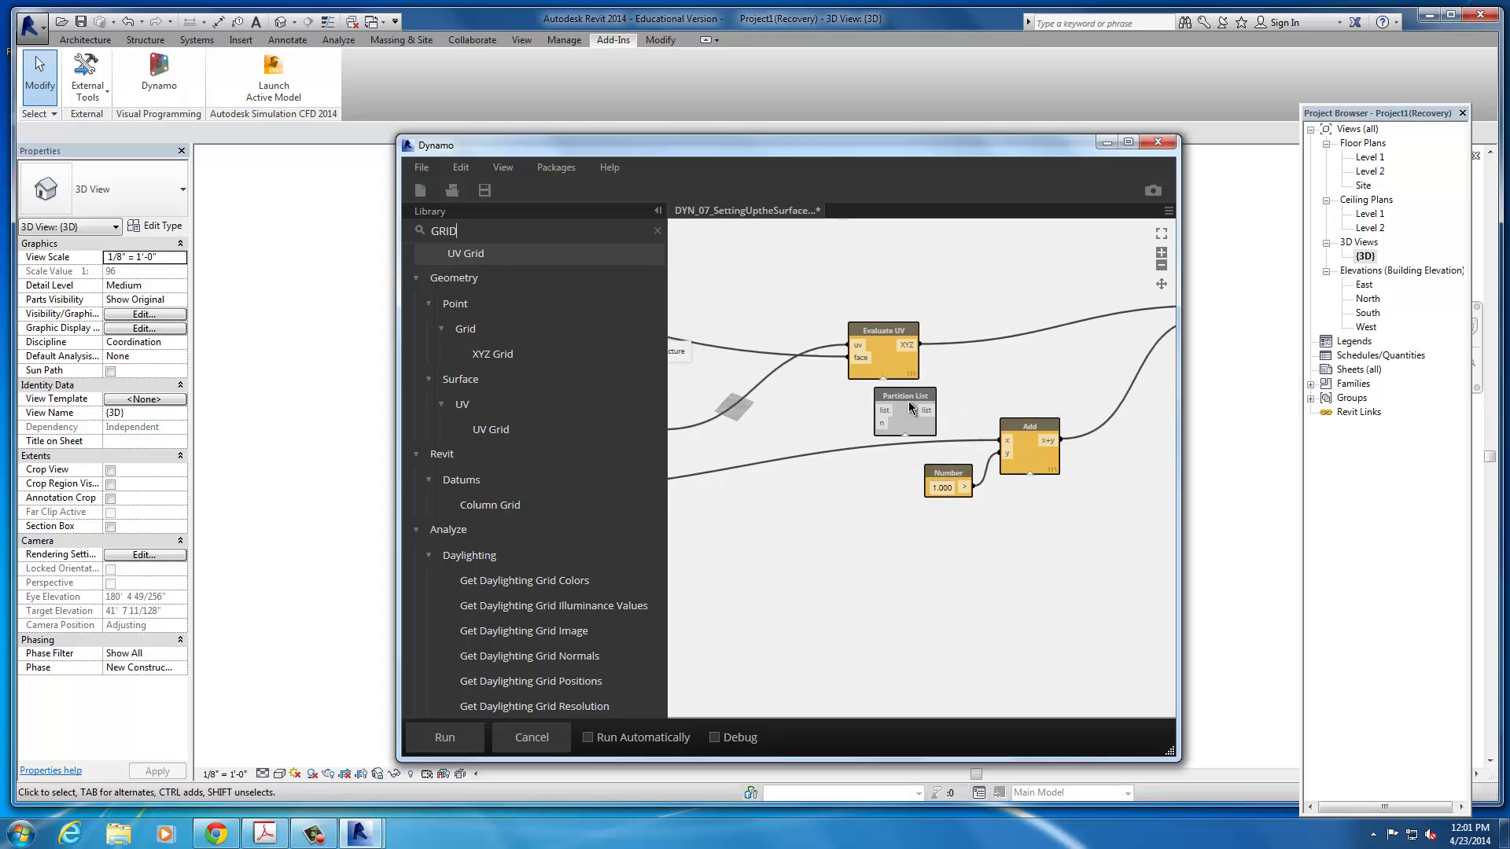
middle_click_drag(1099, 447, 779, 494)
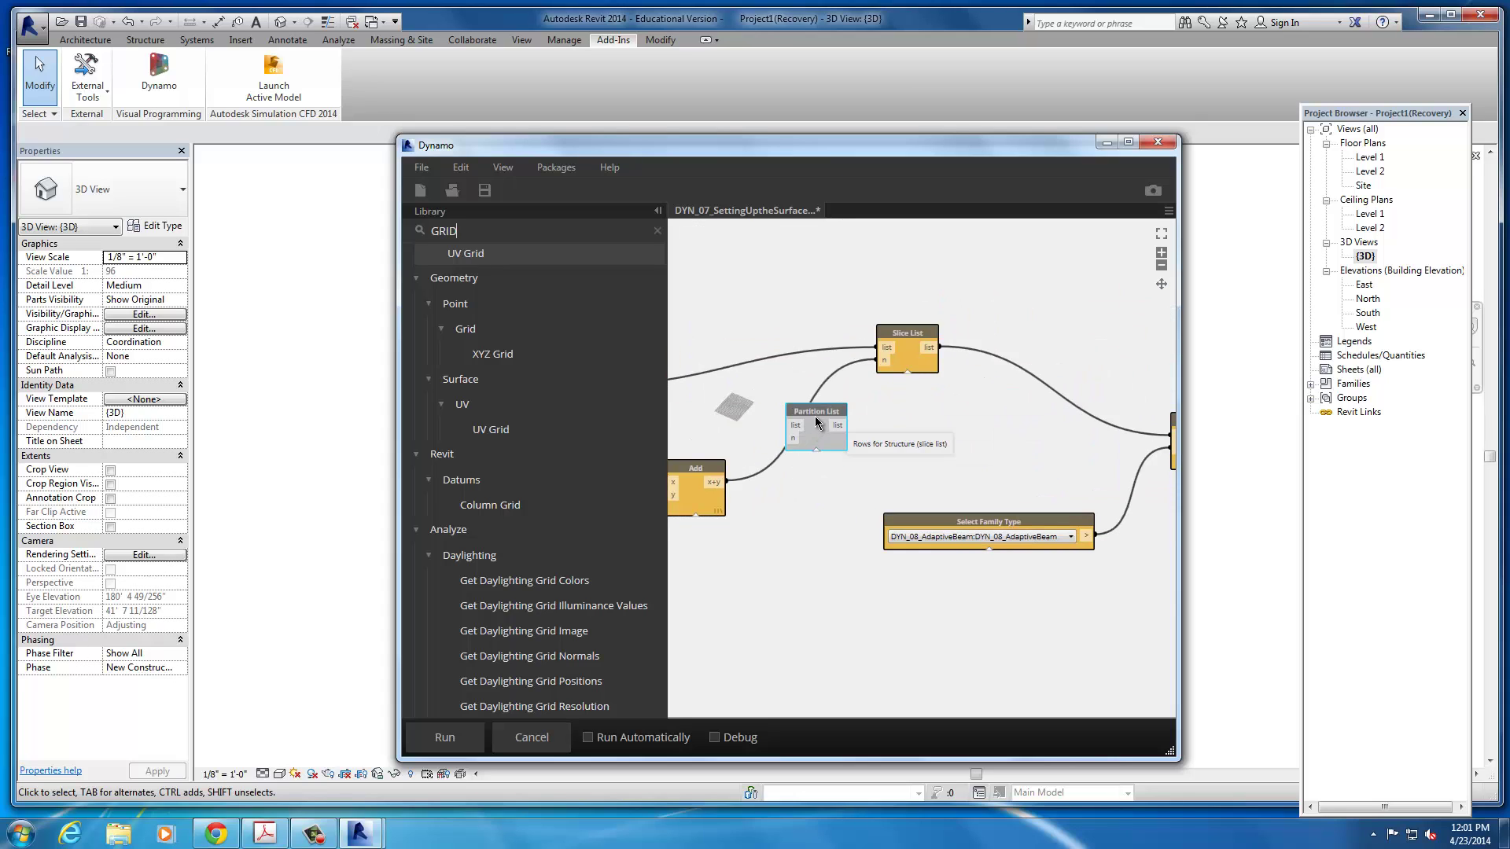
left_click_drag(815, 417, 925, 395)
middle_click_drag(1060, 432, 839, 421)
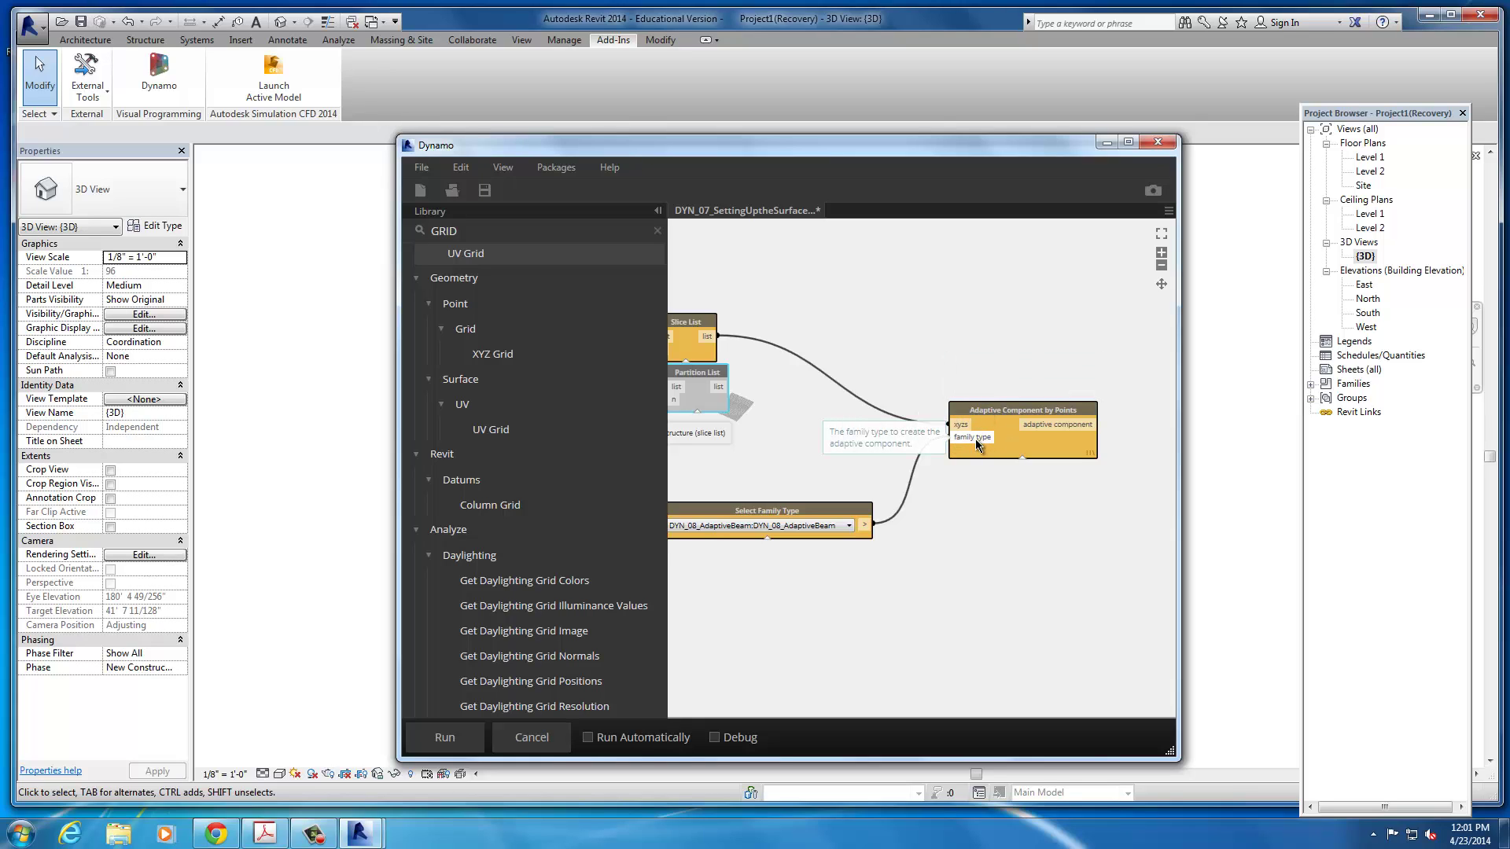
left_click_drag(1018, 402, 1027, 385)
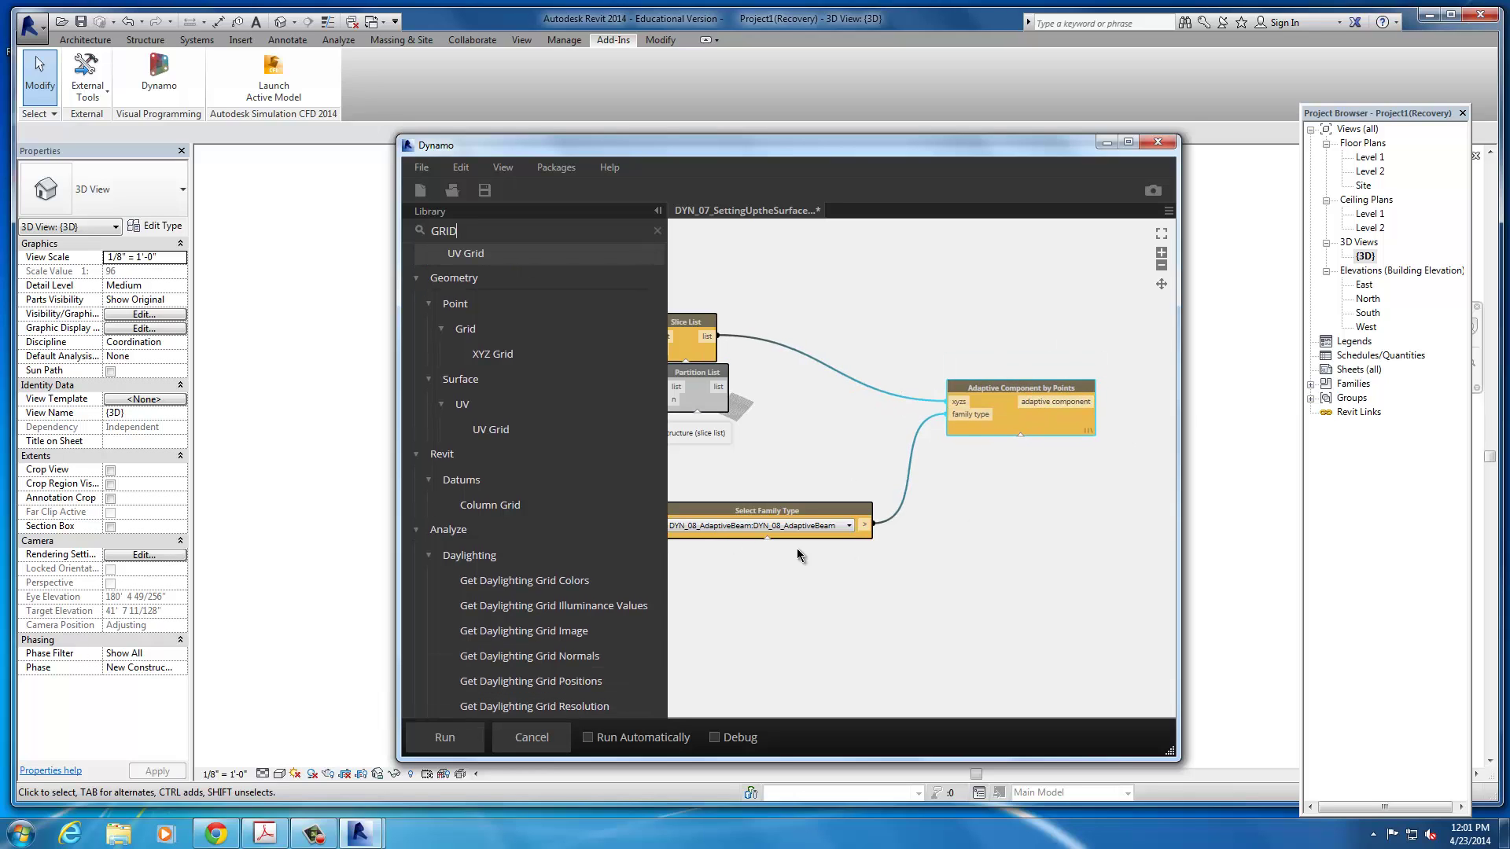
- Assign the curved surface in the Revit 3D view as the Select Face node's reference, moving the Dynamo window aside to reach it
middle_click_drag(790, 551, 983, 540)
scroll(983, 539, "down", 3)
scroll(871, 388, "up", 3)
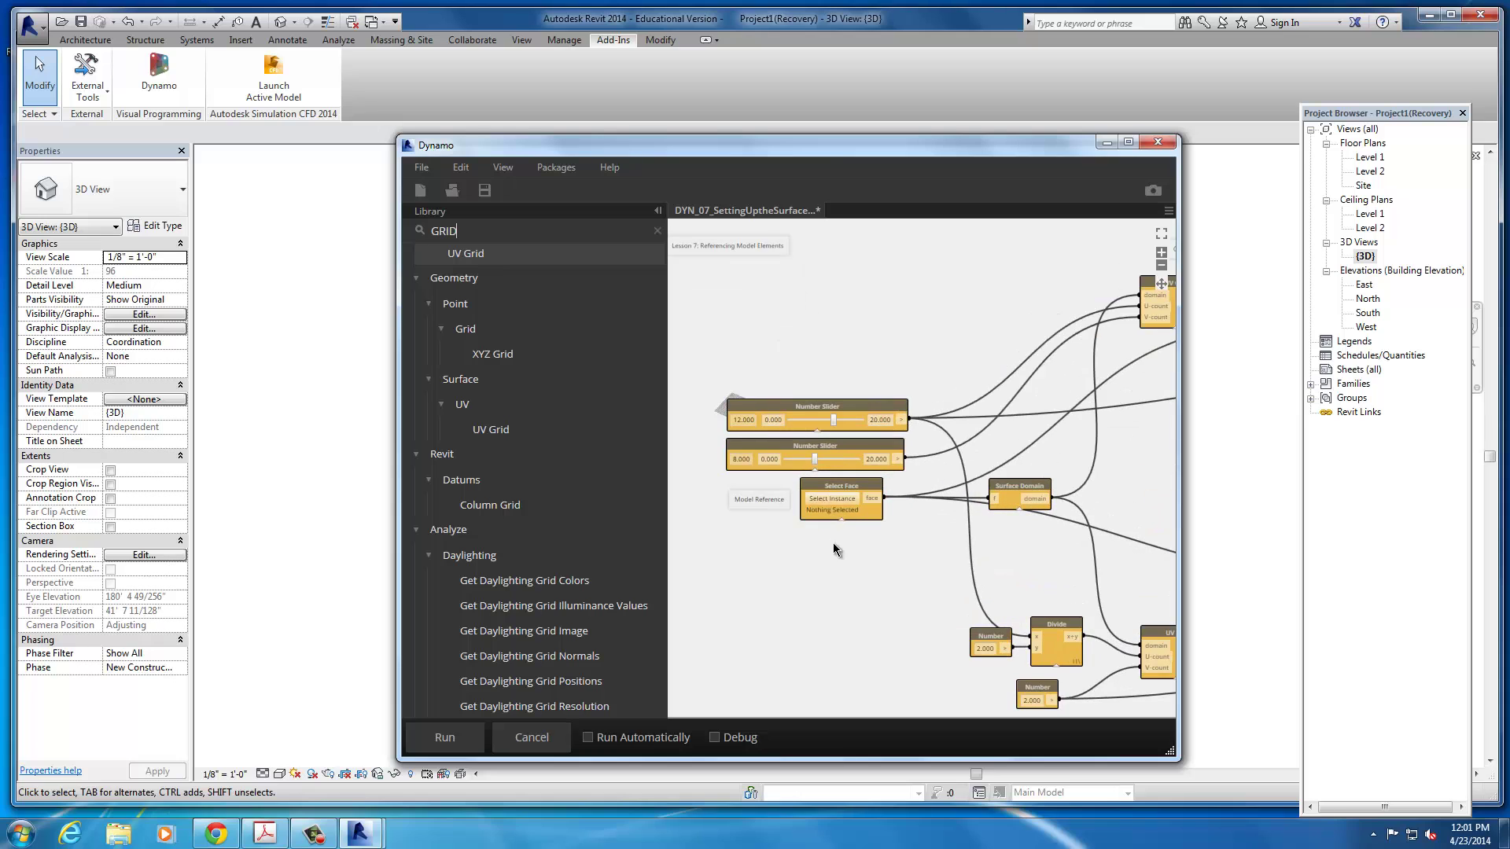
left_click(829, 499)
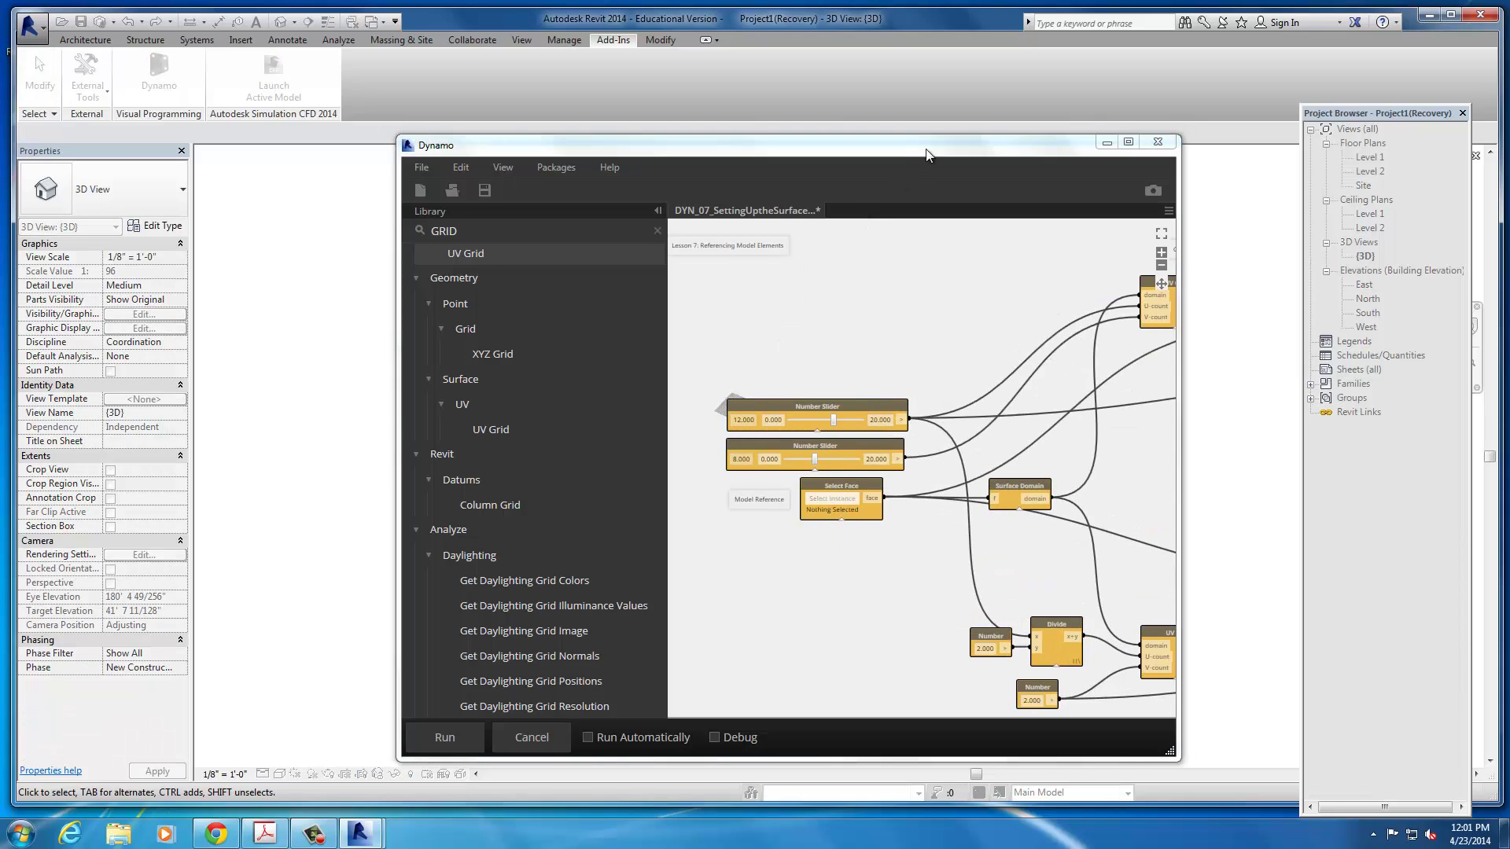
left_click_drag(747, 145, 206, 150)
left_click(749, 440)
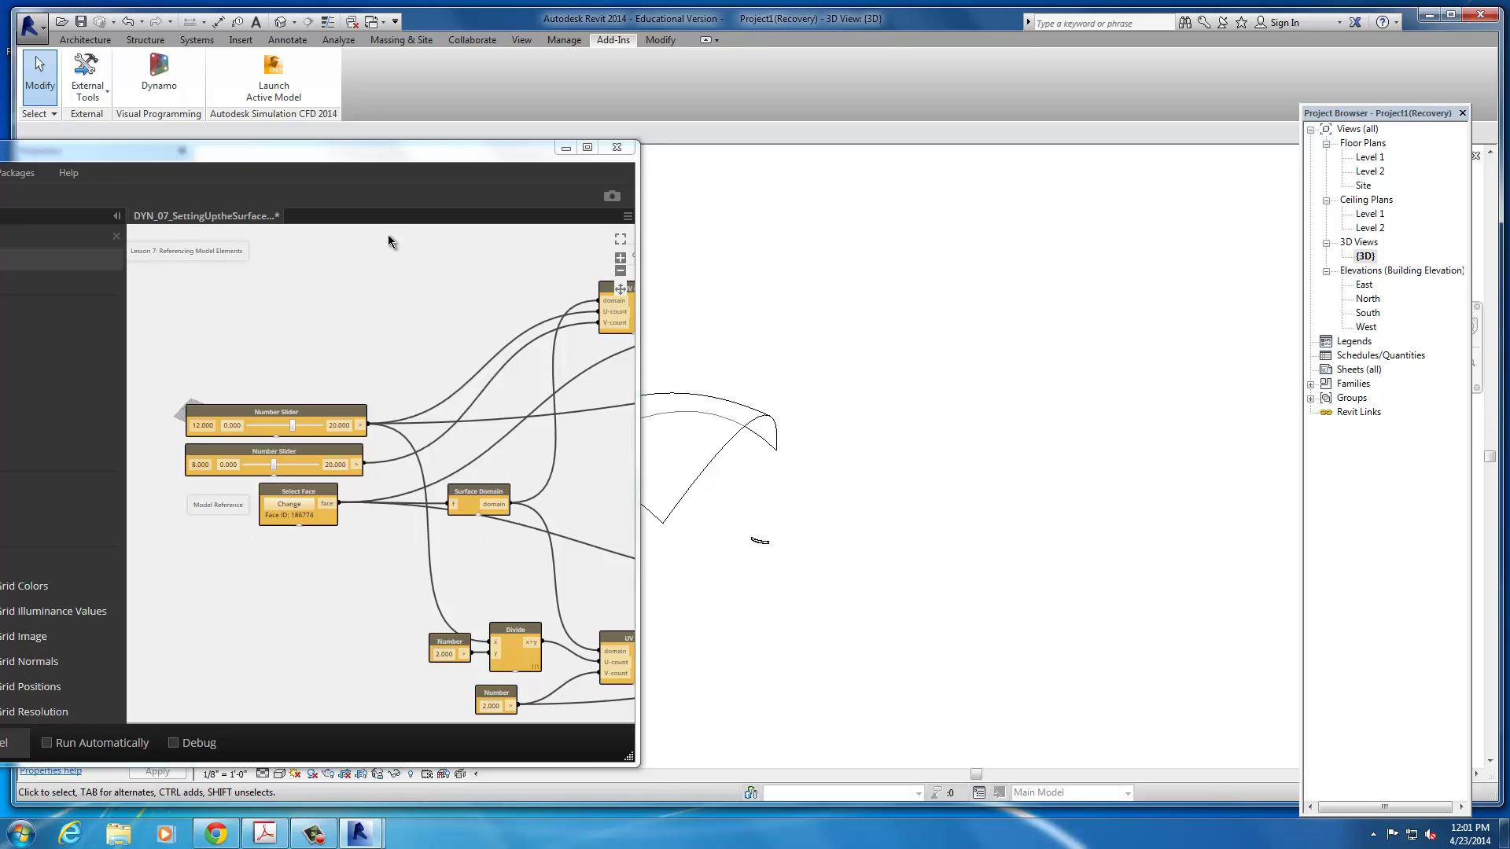
left_click_drag(456, 167, 859, 163)
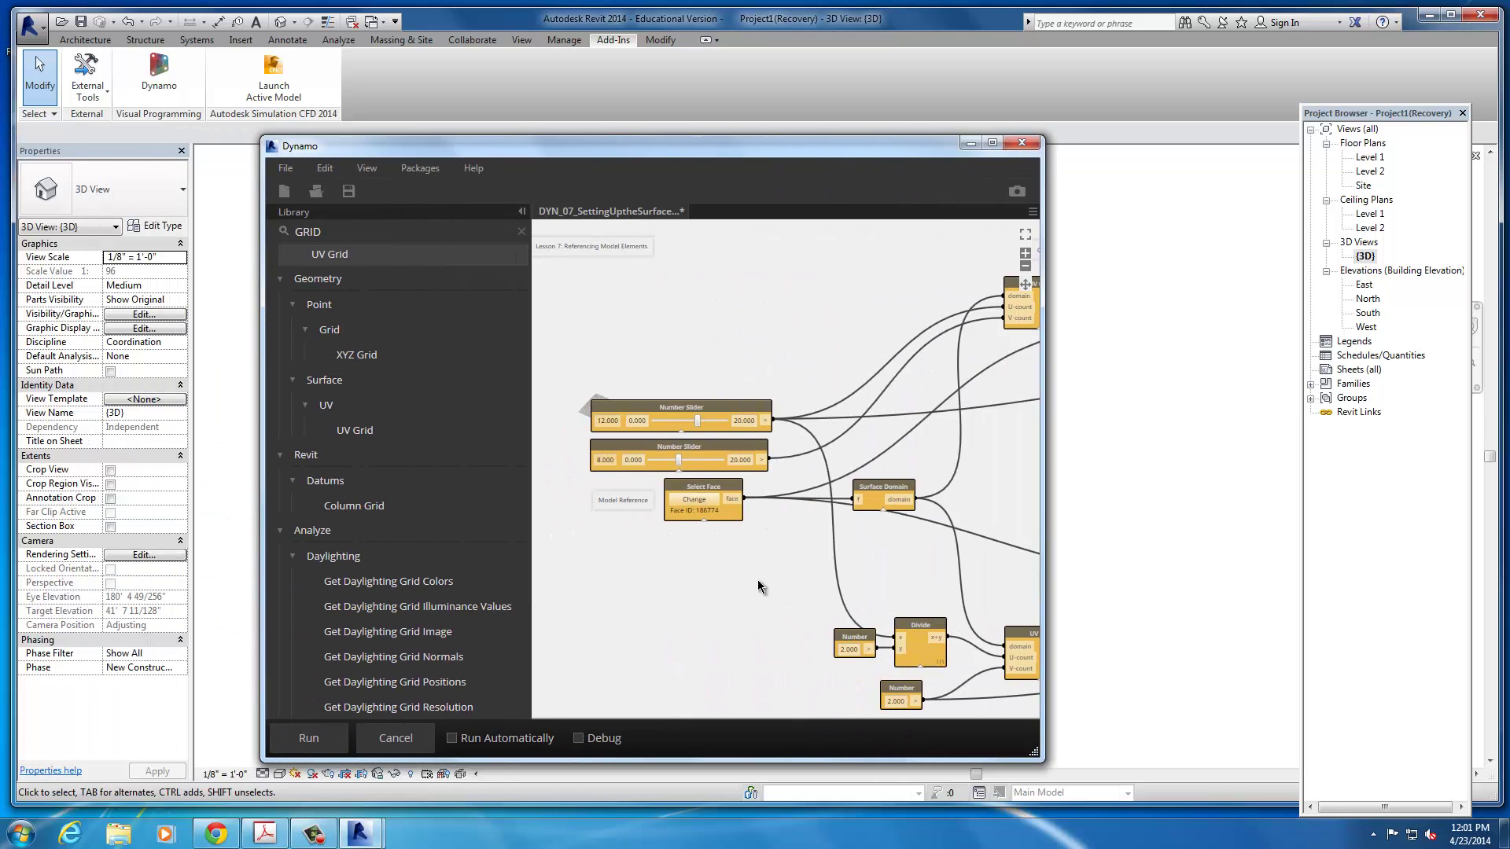
- Run the graph with the Slice List feeding the adaptive components, close the corrupted-element warning and continue without saving
scroll(758, 587, "down", 5)
middle_click_drag(786, 472, 706, 450)
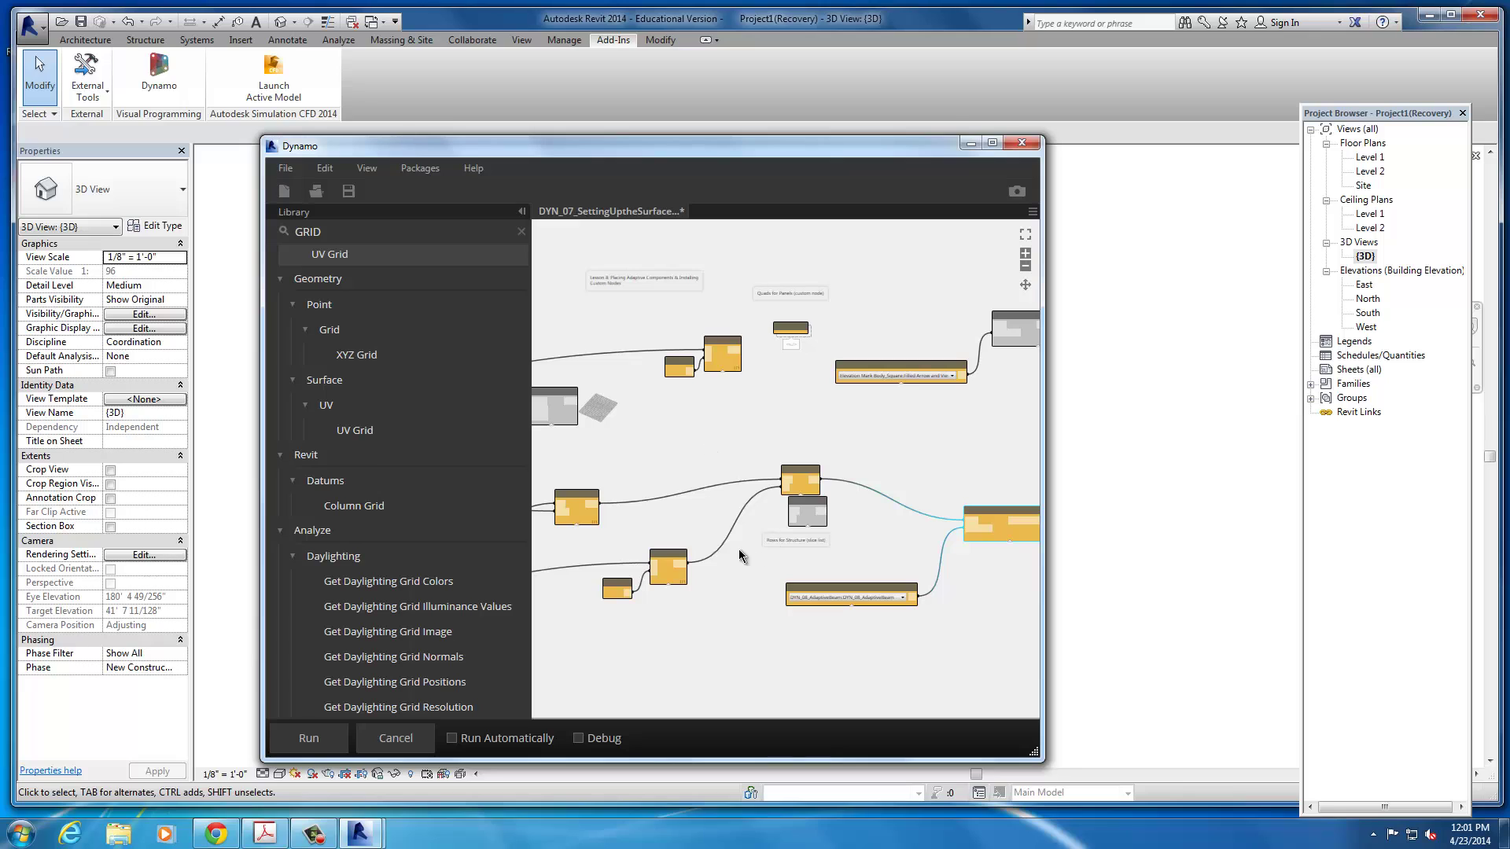
left_click(308, 738)
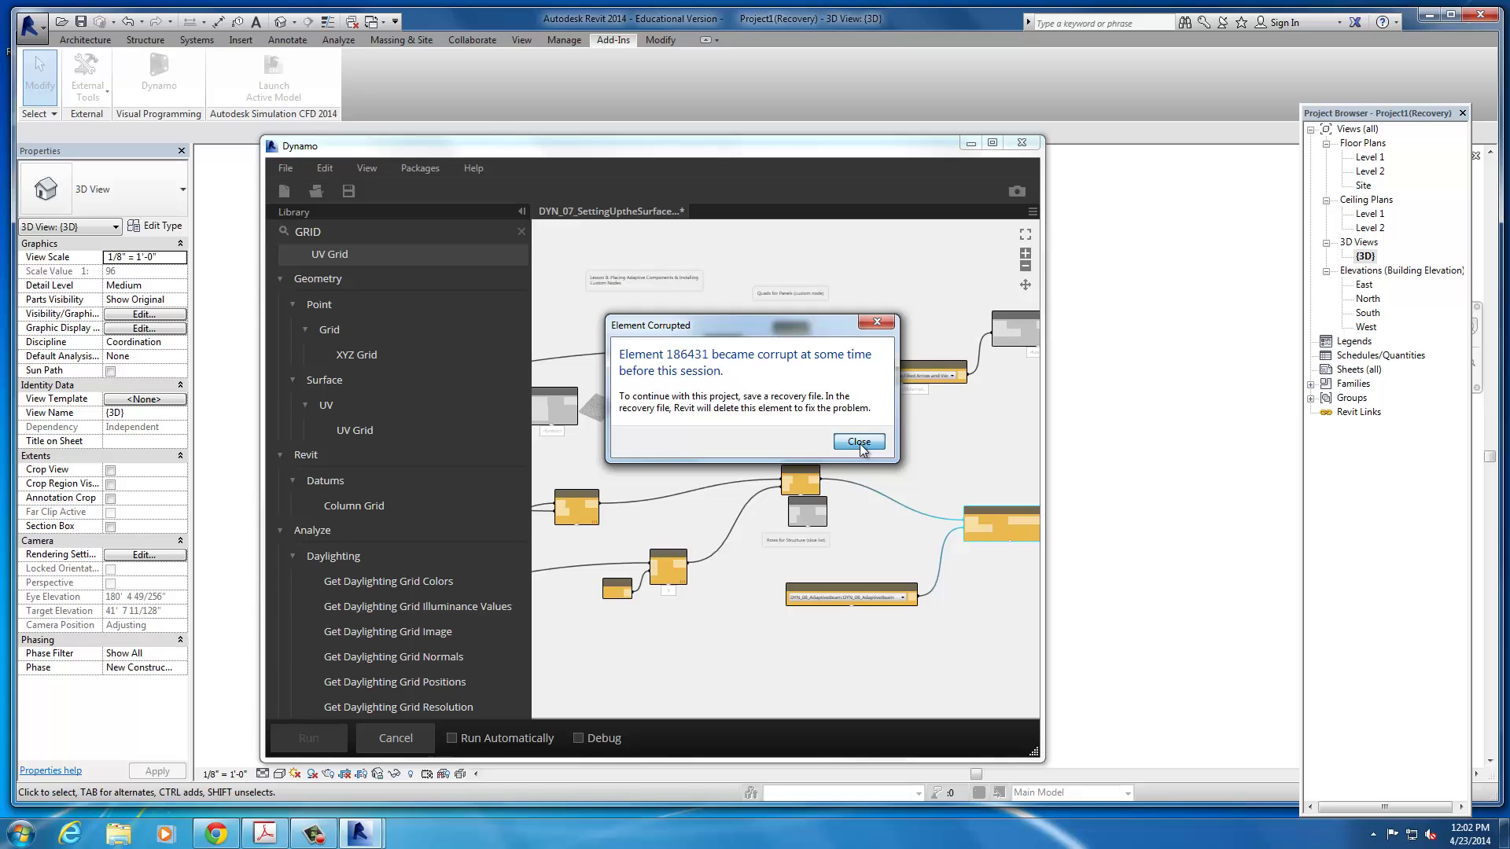
left_click(860, 444)
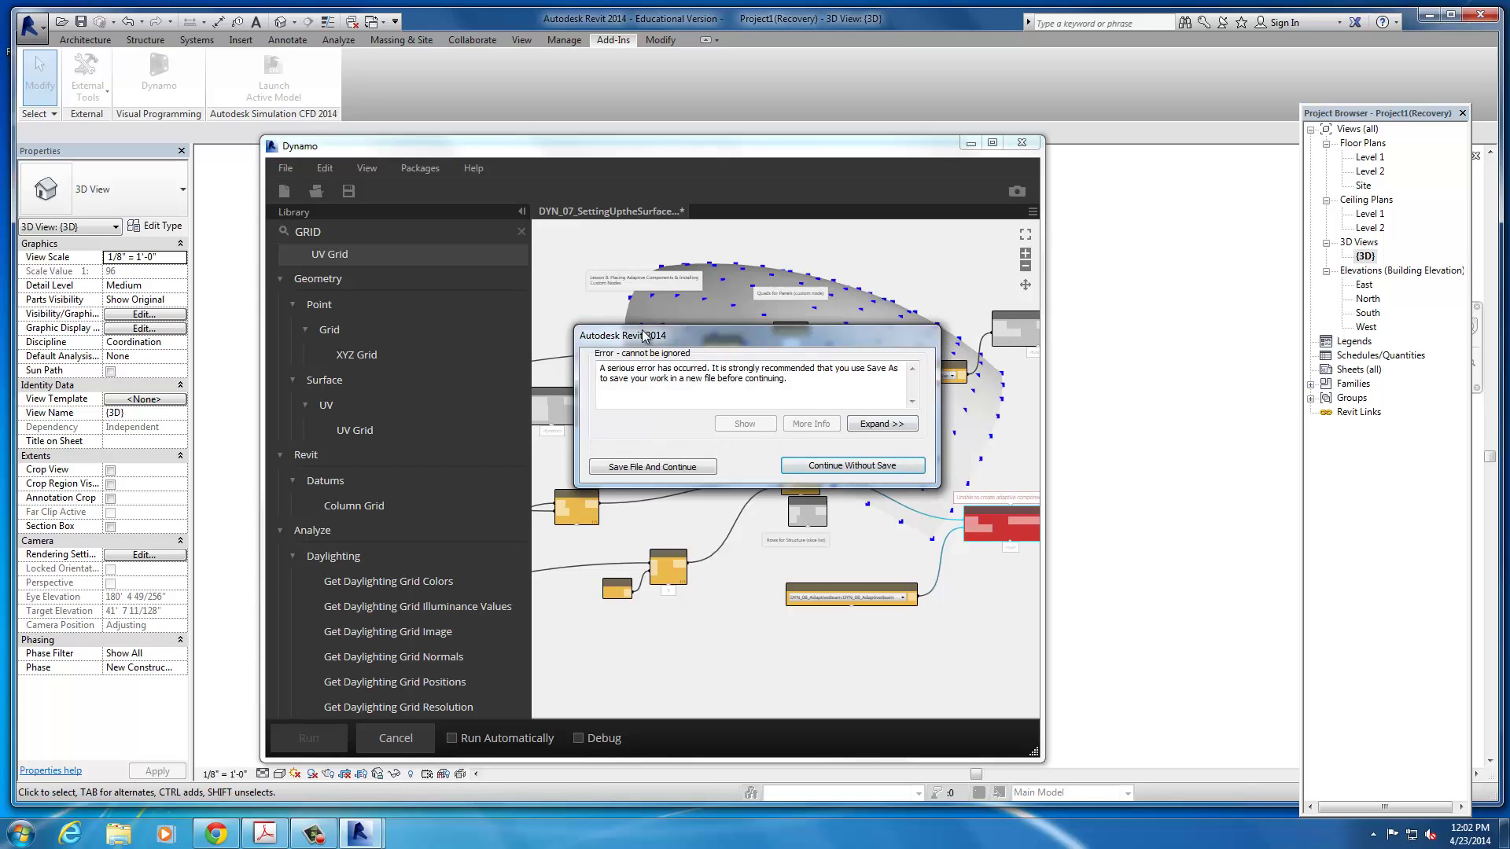
left_click(861, 468)
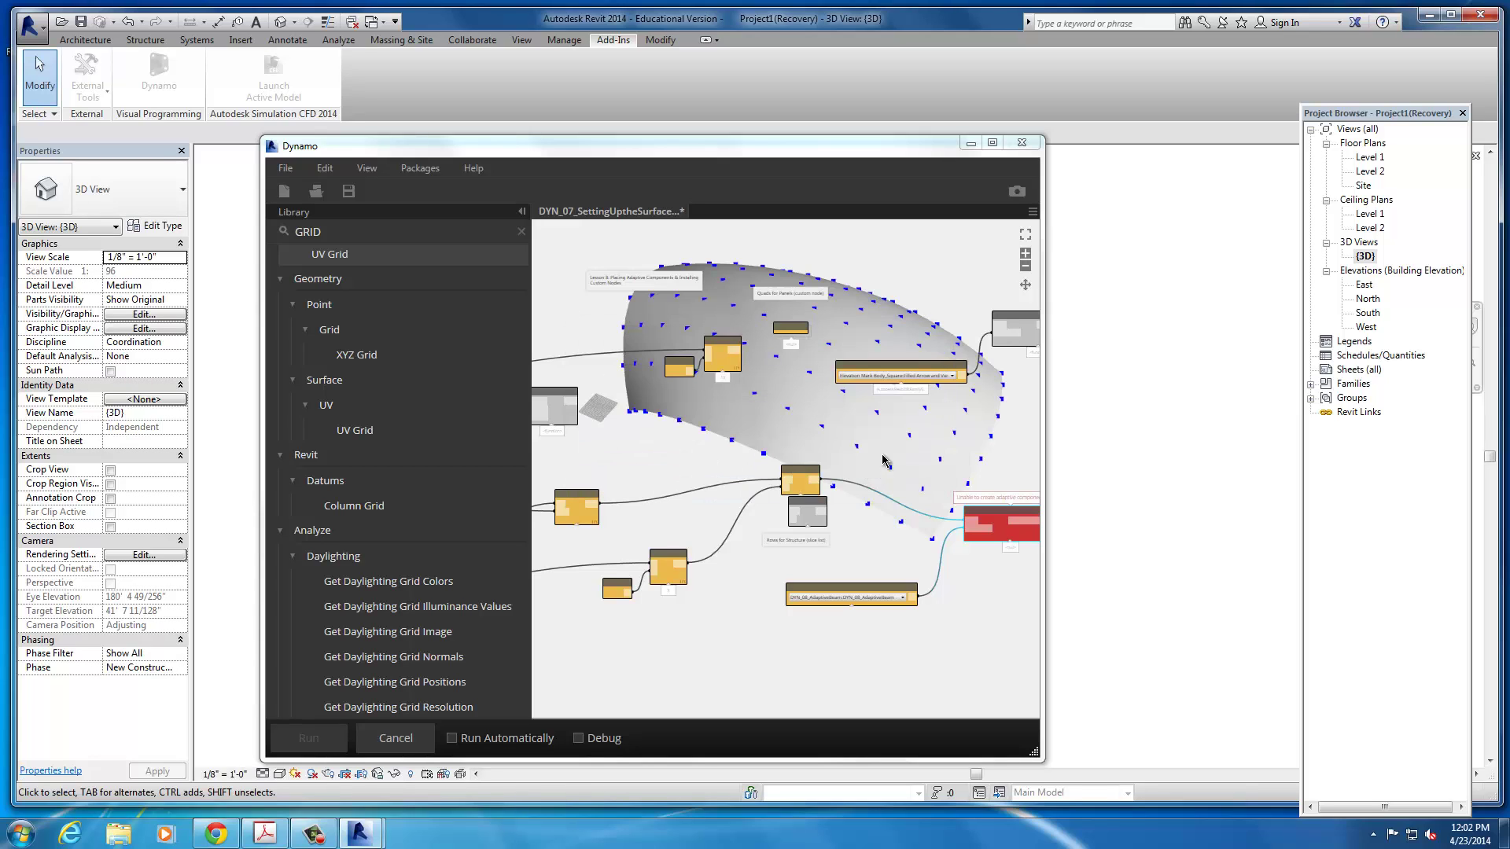
- Reselect DYN_08_AdaptiveBeam as the structure's family type and move its Adaptive Component by Points node clear of the surface preview
mouse_move(904, 150)
left_mouse_down()
mouse_move(346, 403)
mouse_move(852, 214)
mouse_move(907, 169)
left_mouse_up()
scroll(841, 565, "up", 3)
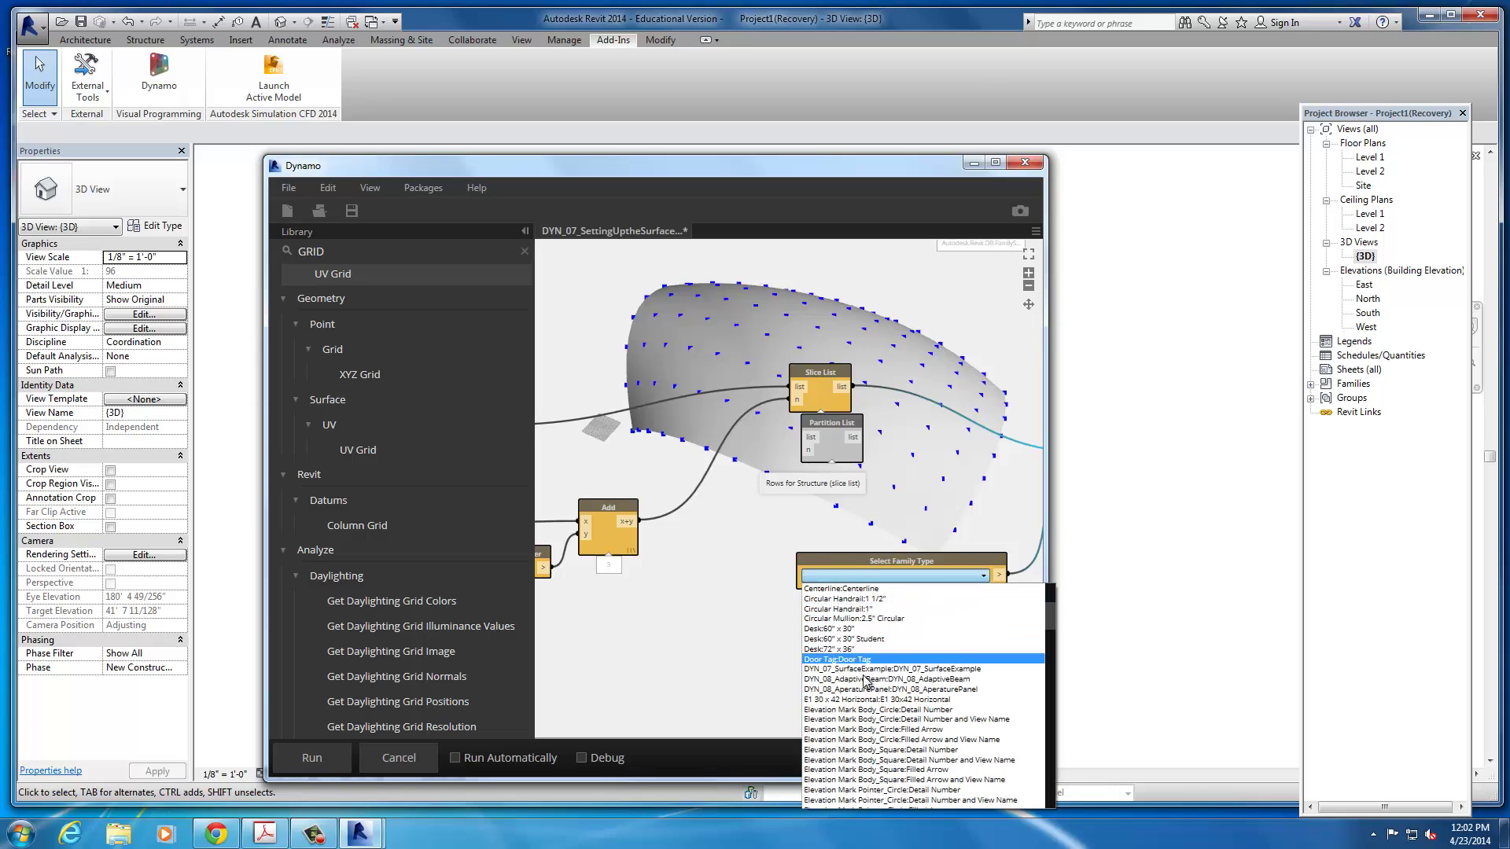
left_click(868, 681)
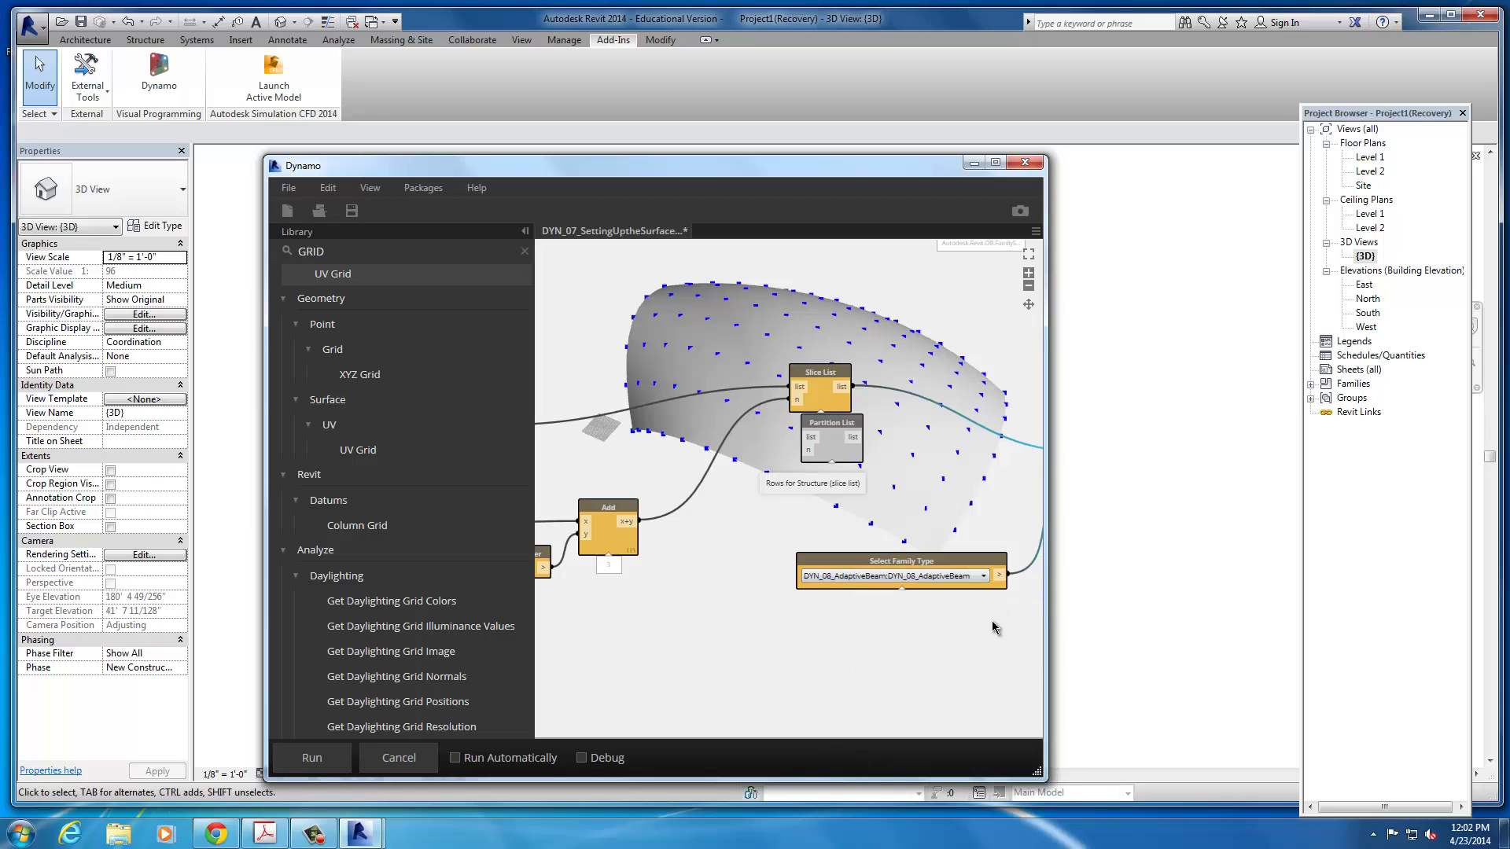
middle_click_drag(1023, 488, 793, 519)
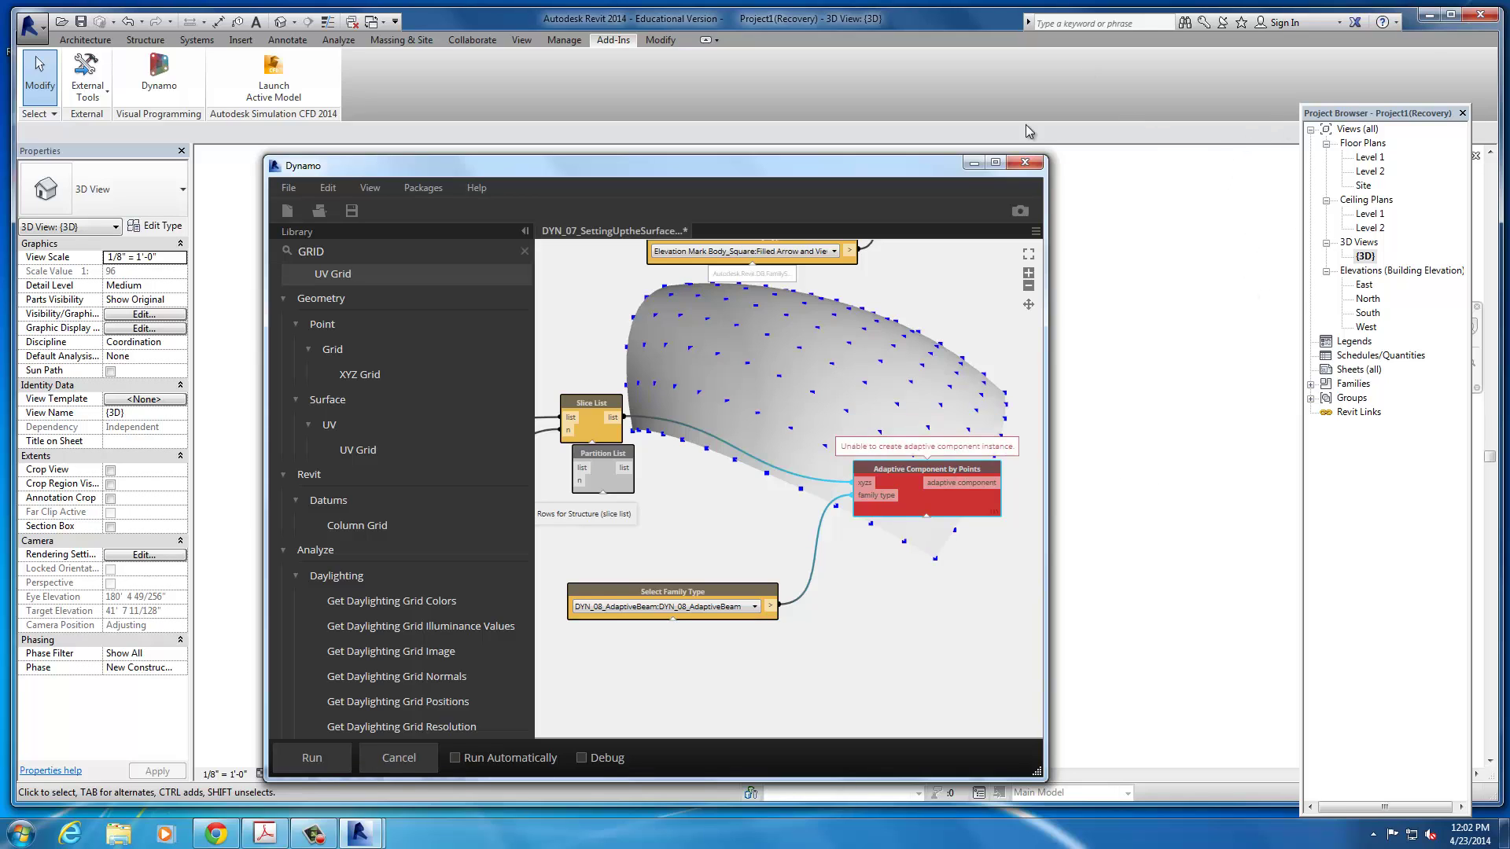
left_click_drag(943, 509, 961, 575)
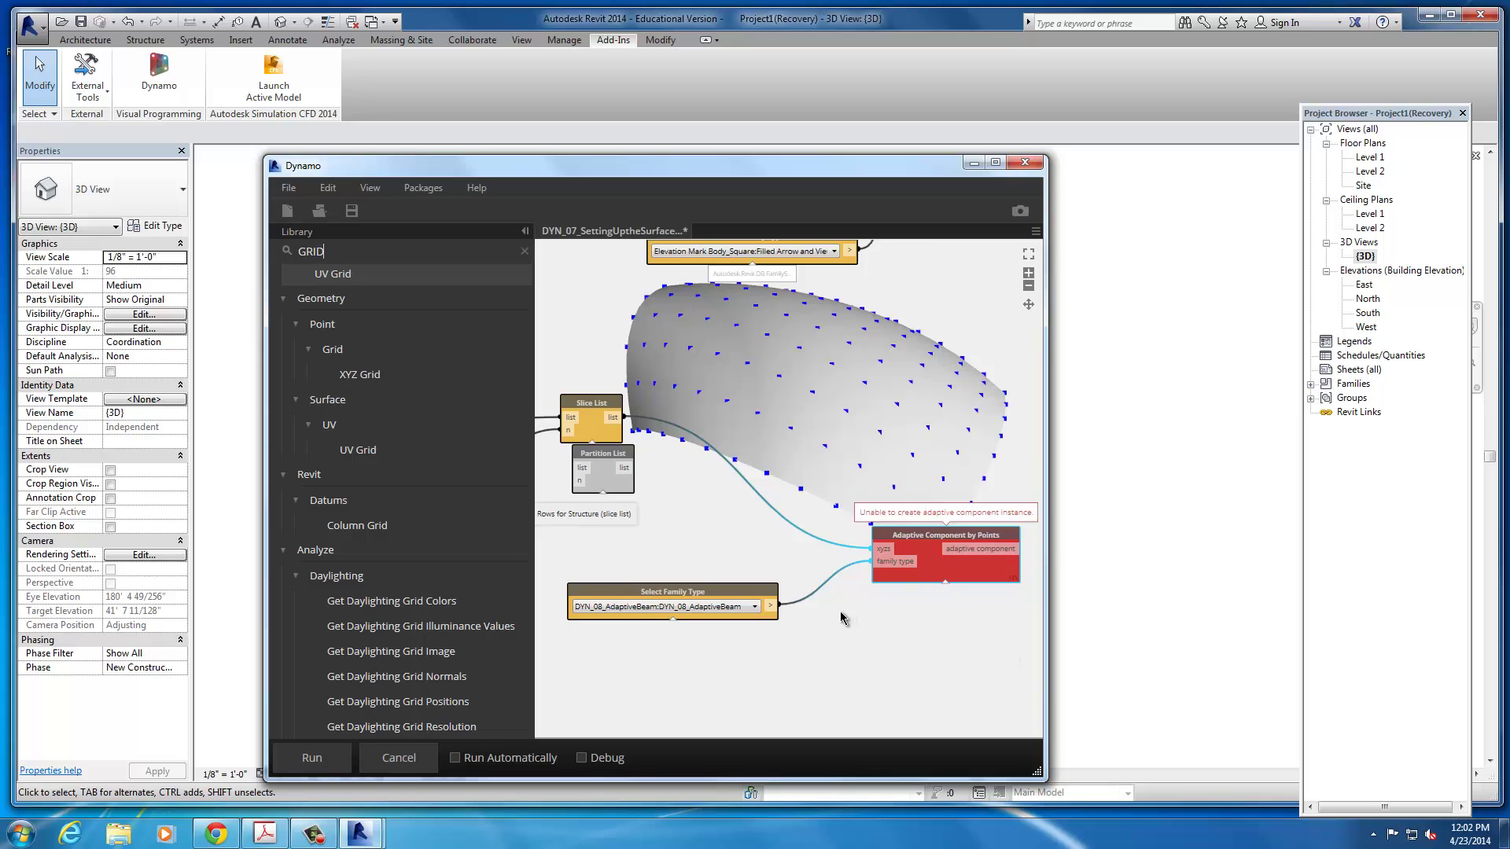
- Wire the structure row's Add output into the Partition List's n input and the Evaluate UV XYZ output into its list input
mouse_move(842, 619)
middle_mouse_down()
mouse_move(931, 600)
mouse_move(759, 600)
mouse_move(858, 598)
middle_mouse_up()
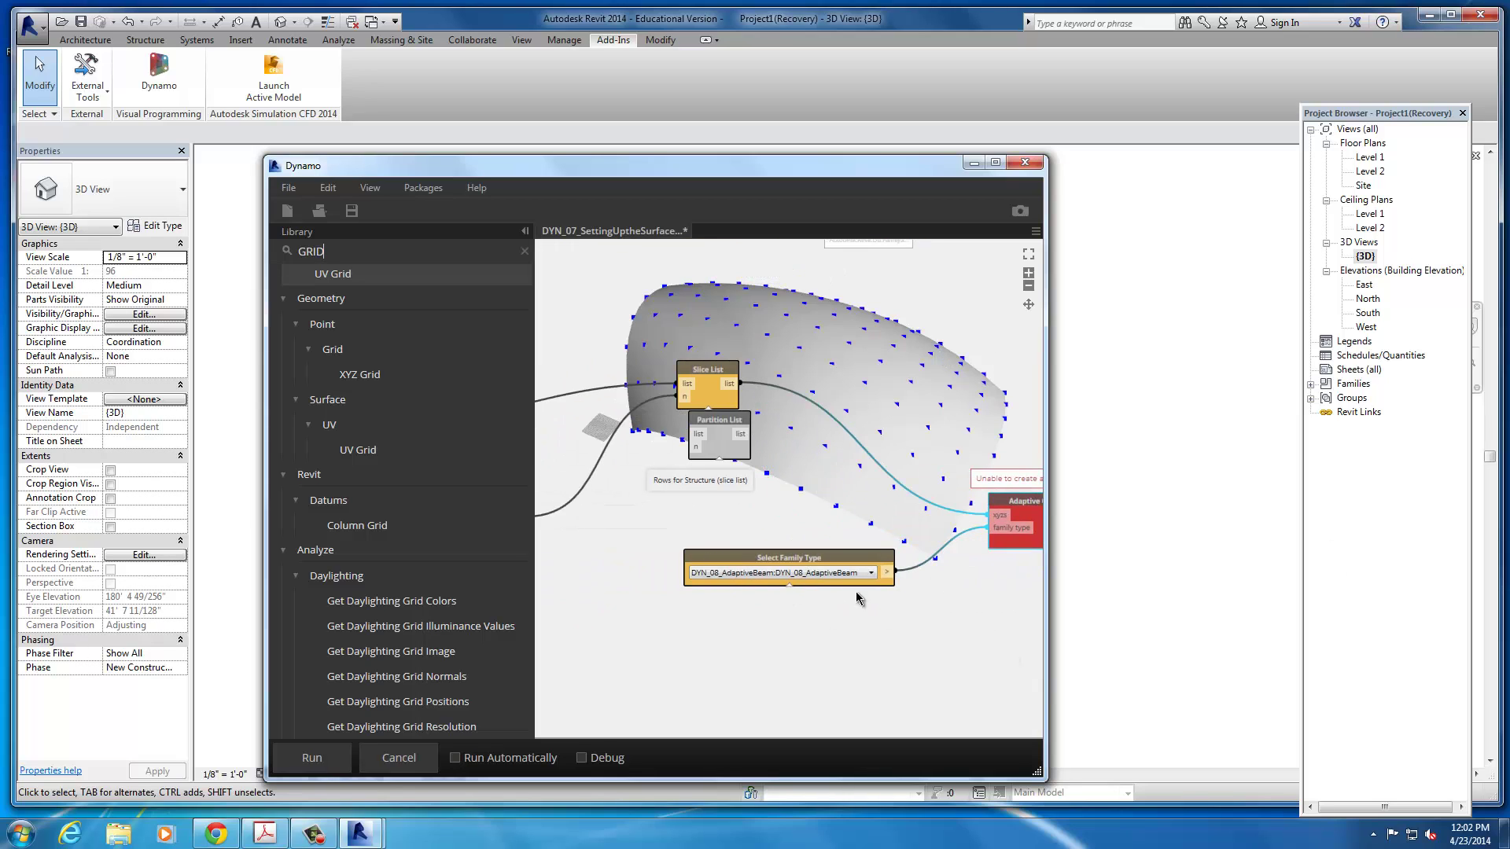
middle_click_drag(778, 658, 881, 651)
left_click_drag(813, 425, 767, 448)
left_click_drag(629, 525, 771, 458)
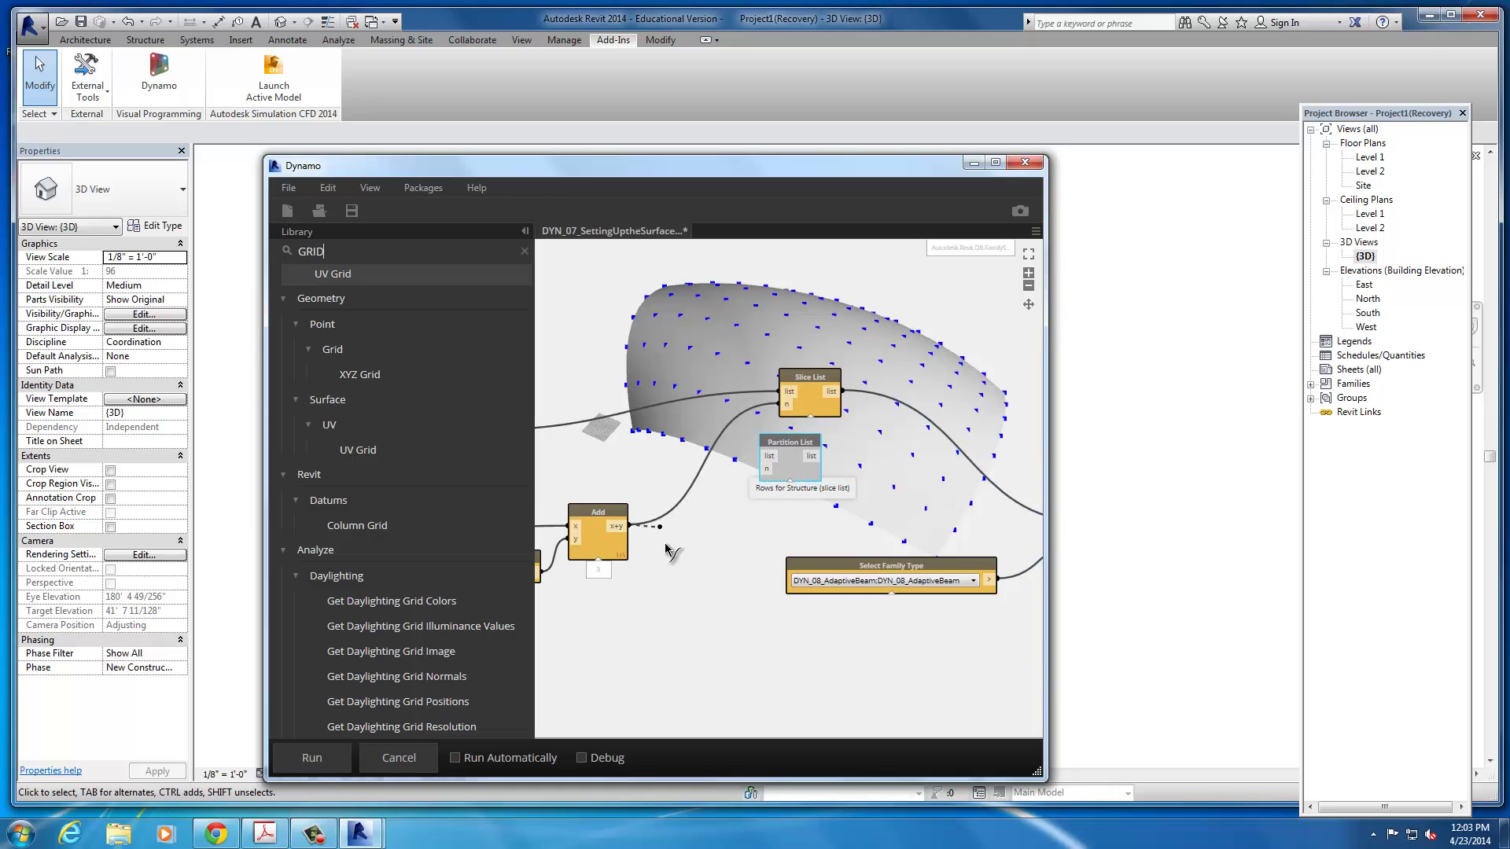
middle_click_drag(767, 483, 856, 526)
left_click(858, 504)
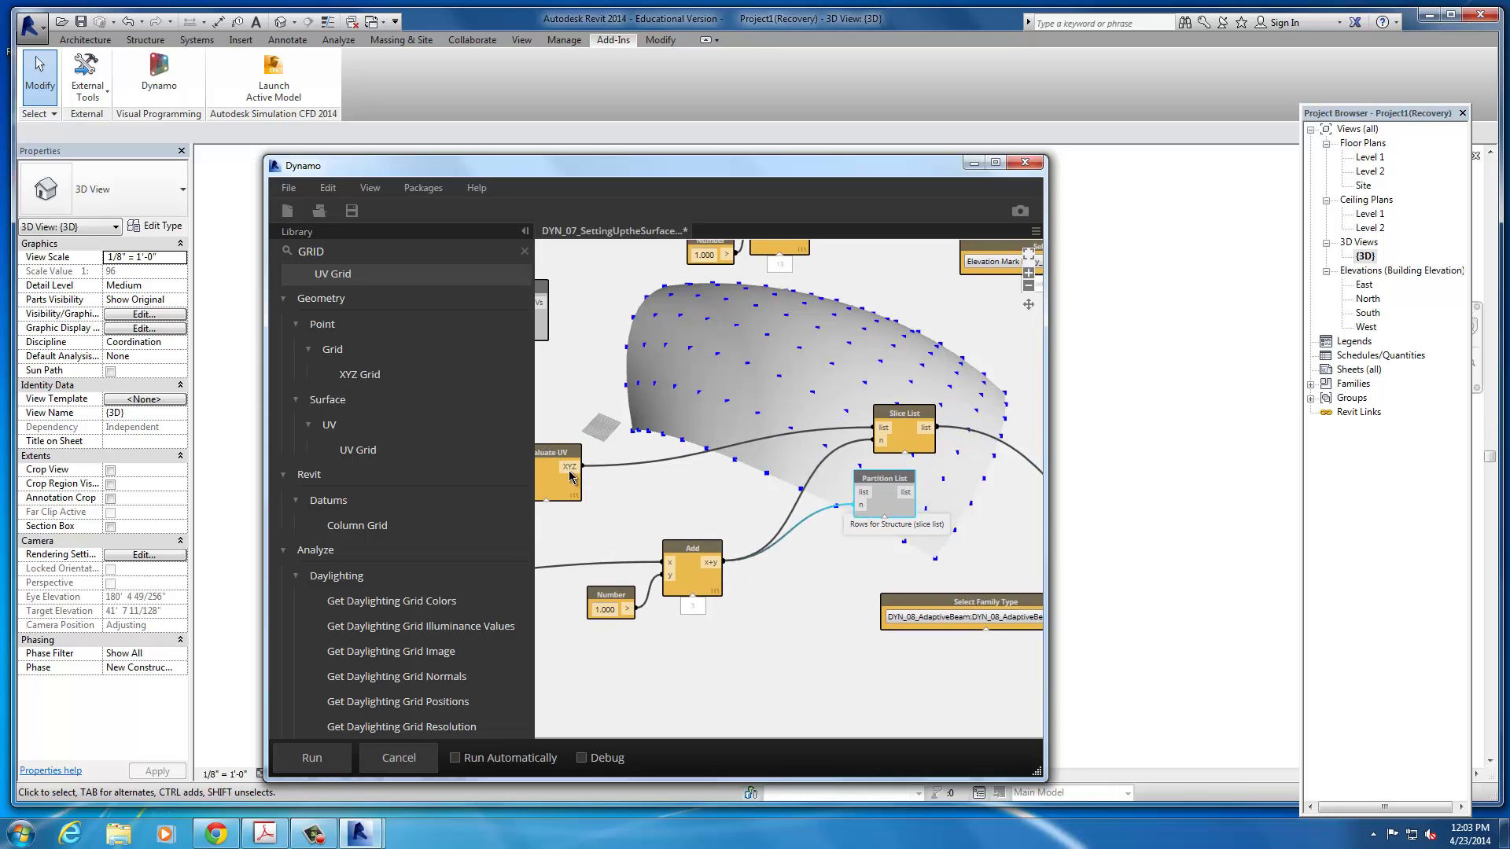
left_click(583, 466)
left_click(863, 492)
- Connect the Partition List output to the structure's Adaptive Component by Points xyzs input in place of the Slice List
middle_click_drag(865, 497, 667, 487)
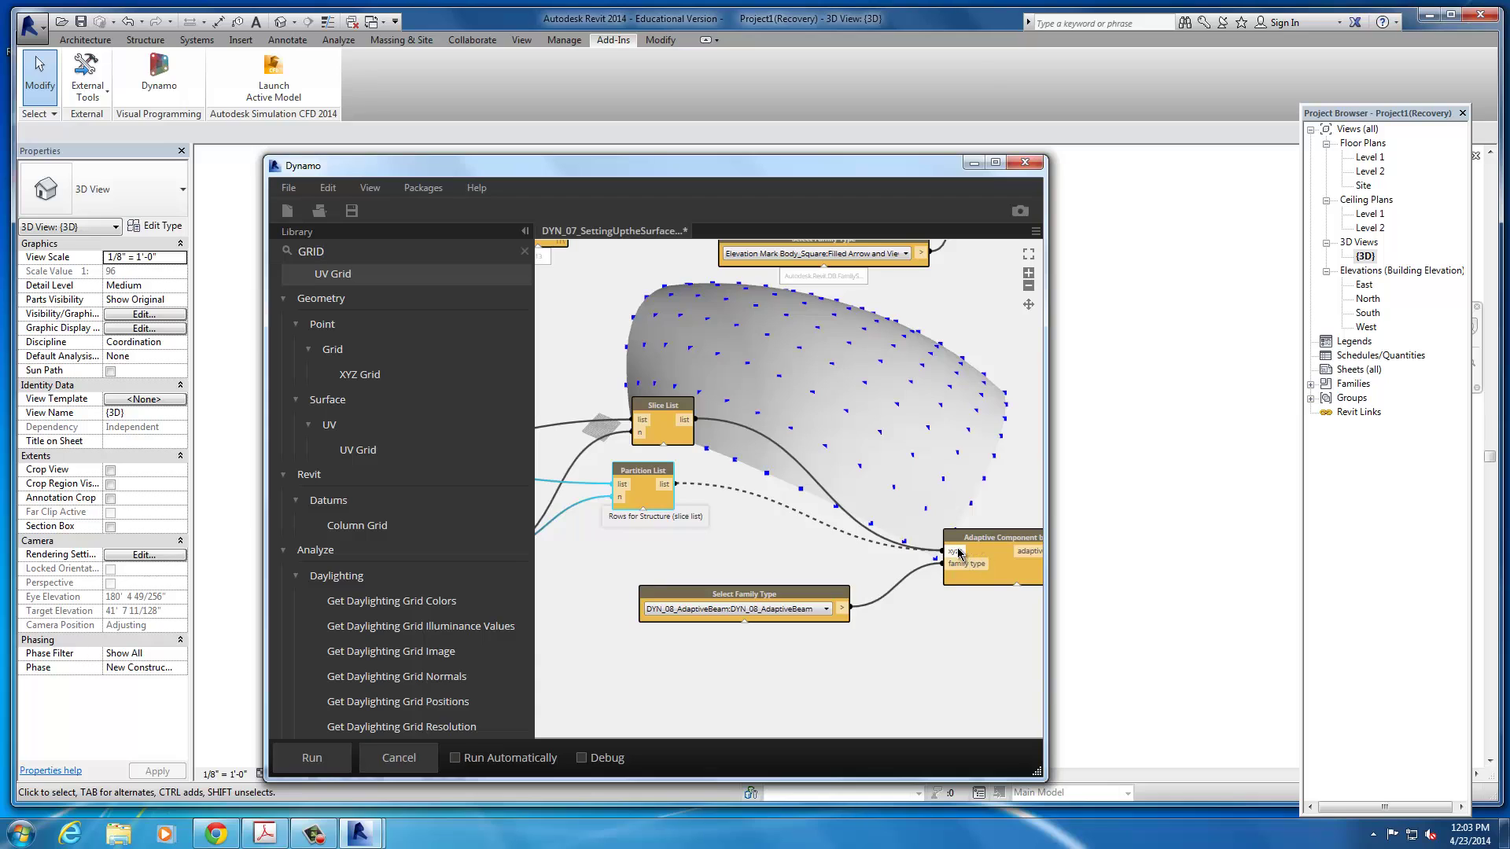
left_click(943, 551)
left_click(674, 484)
scroll(330, 741, "down", 1)
- Run the graph with the Partition List connection, close the corrupted-element warning and continue without saving
left_click(312, 758)
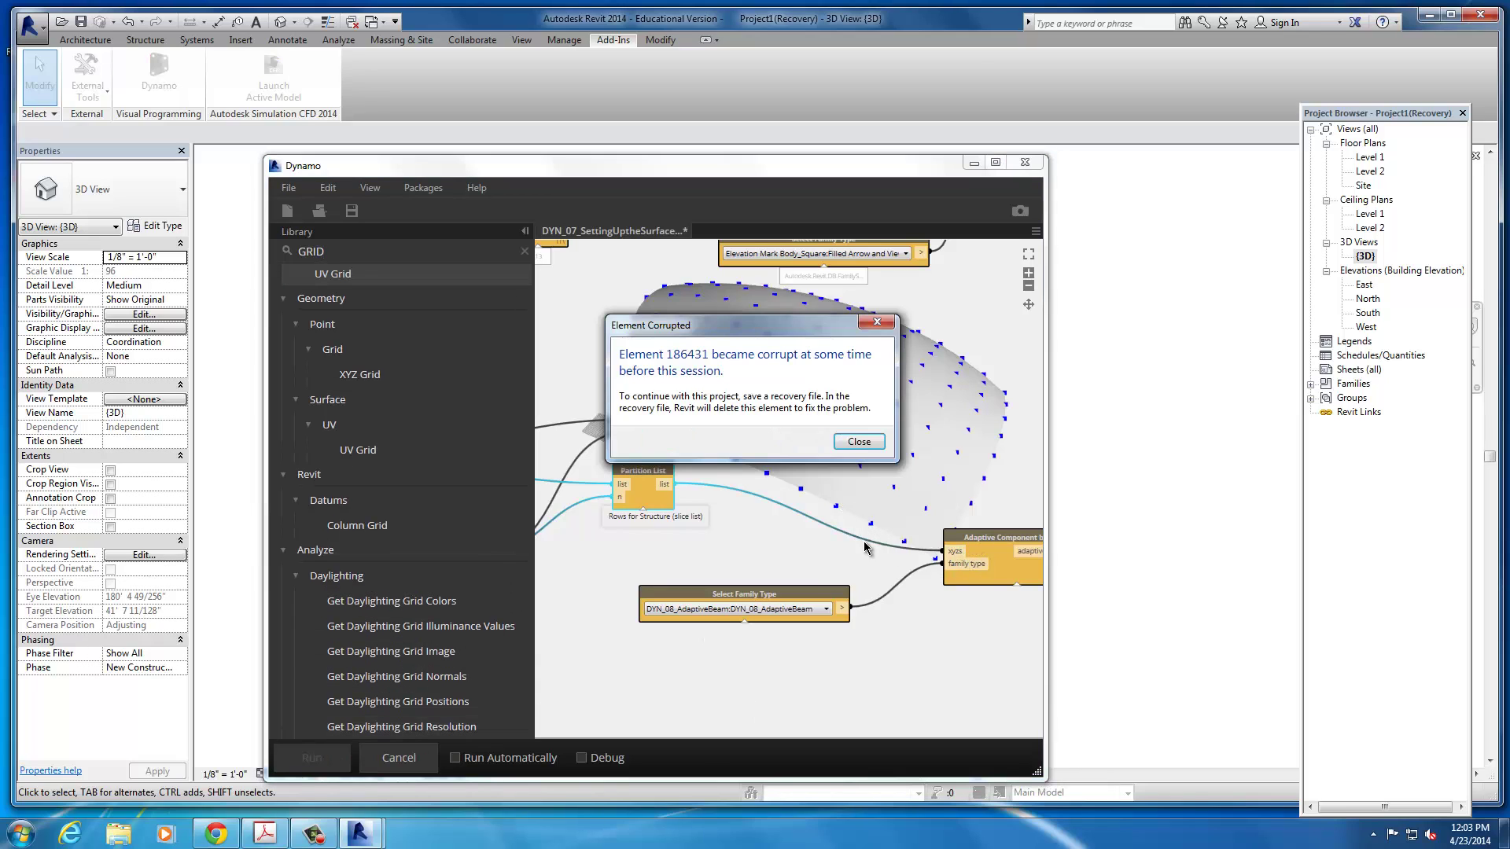
left_click(865, 442)
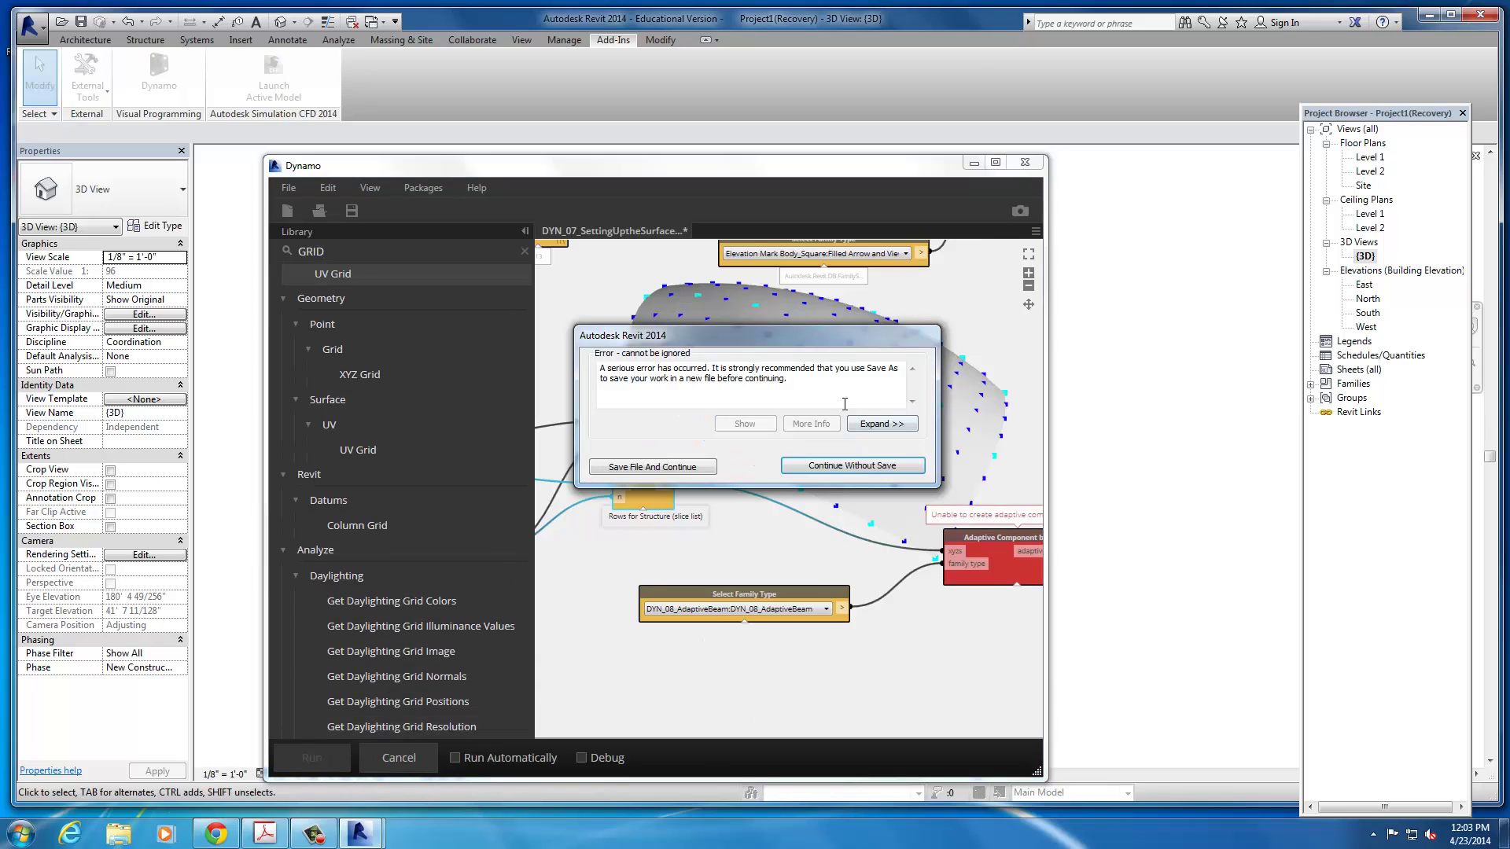
left_click(860, 468)
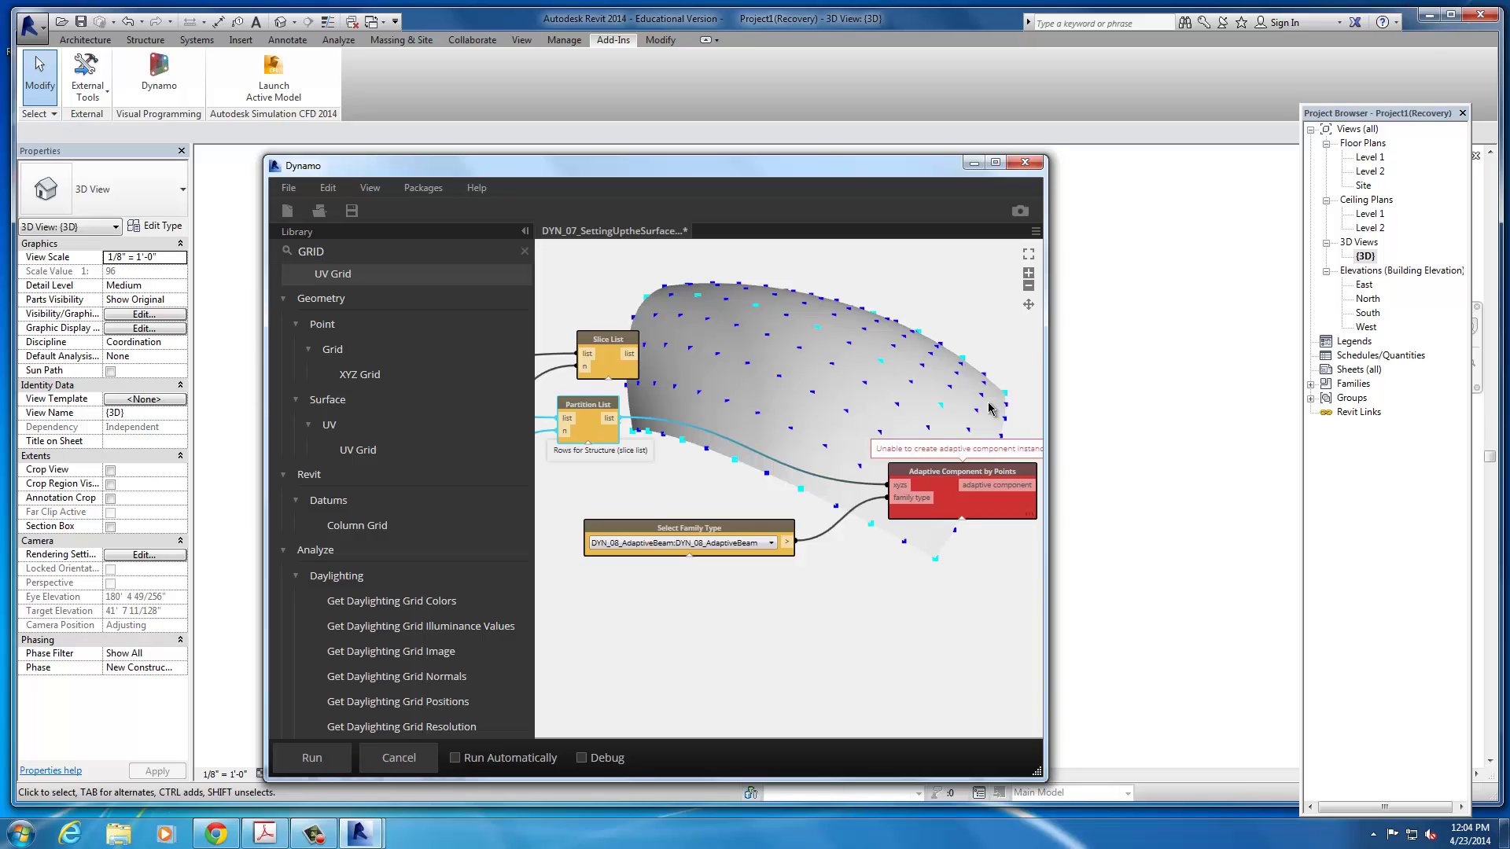
- Maximize the Dynamo window and examine the panel and structure rows from the UV grids through to the adaptive component nodes
left_click(995, 163)
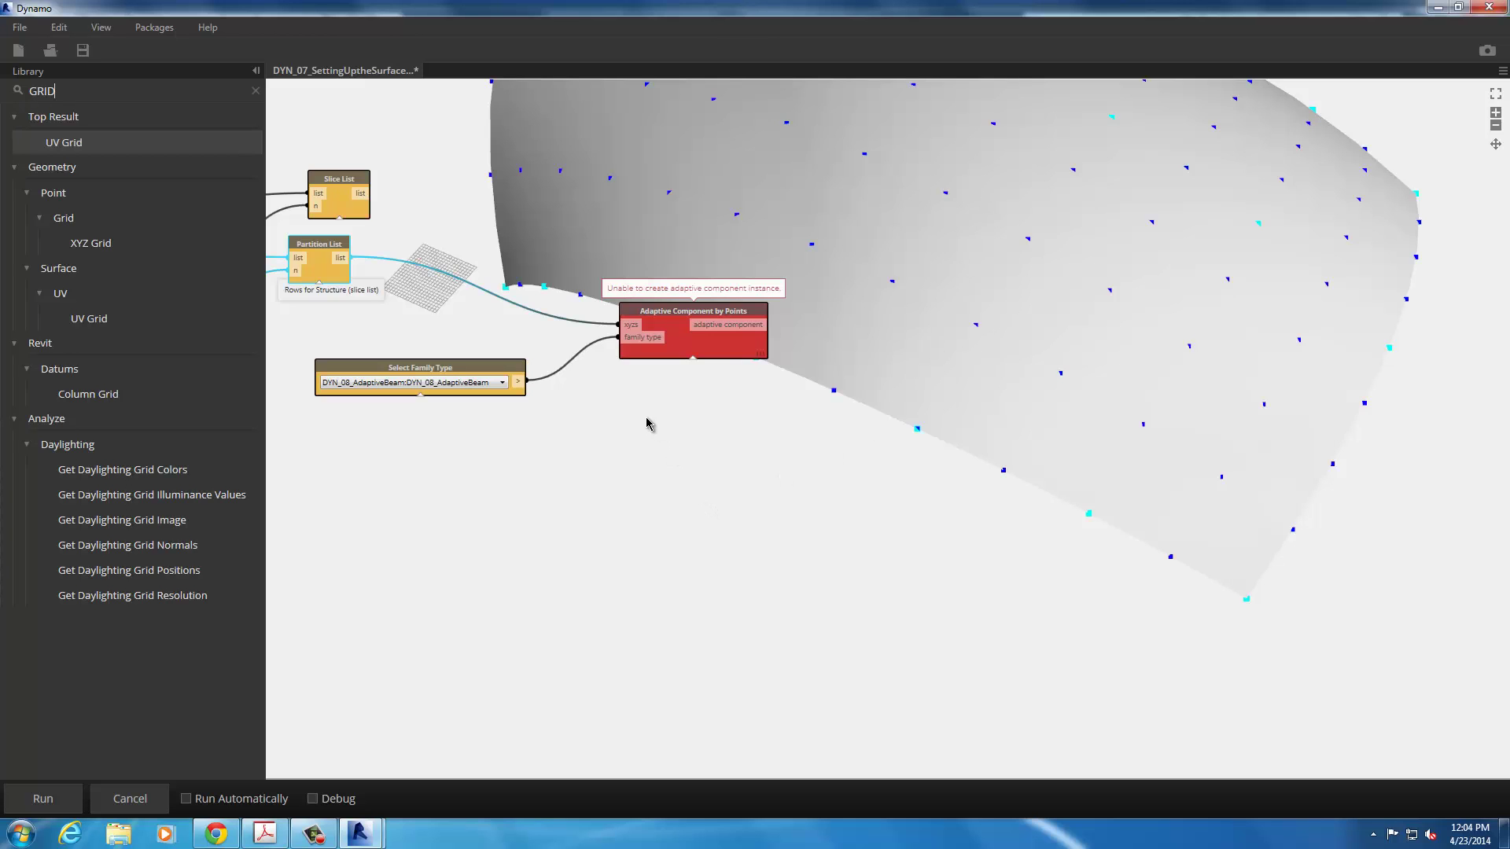
middle_click_drag(644, 422, 852, 634)
scroll(852, 634, "down", 1)
scroll(904, 574, "up", 2)
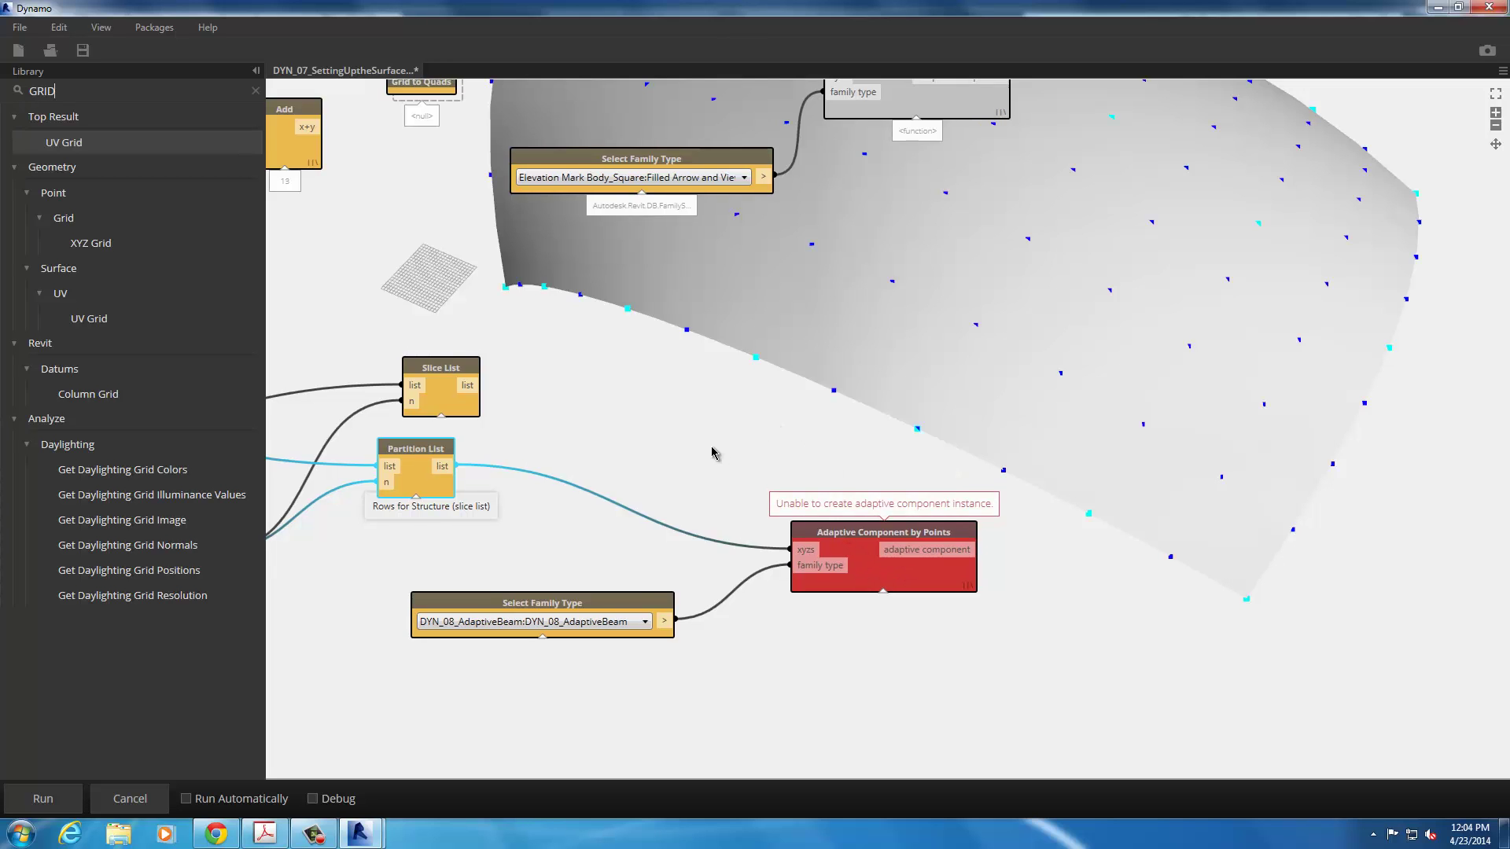
middle_click_drag(711, 449, 759, 559)
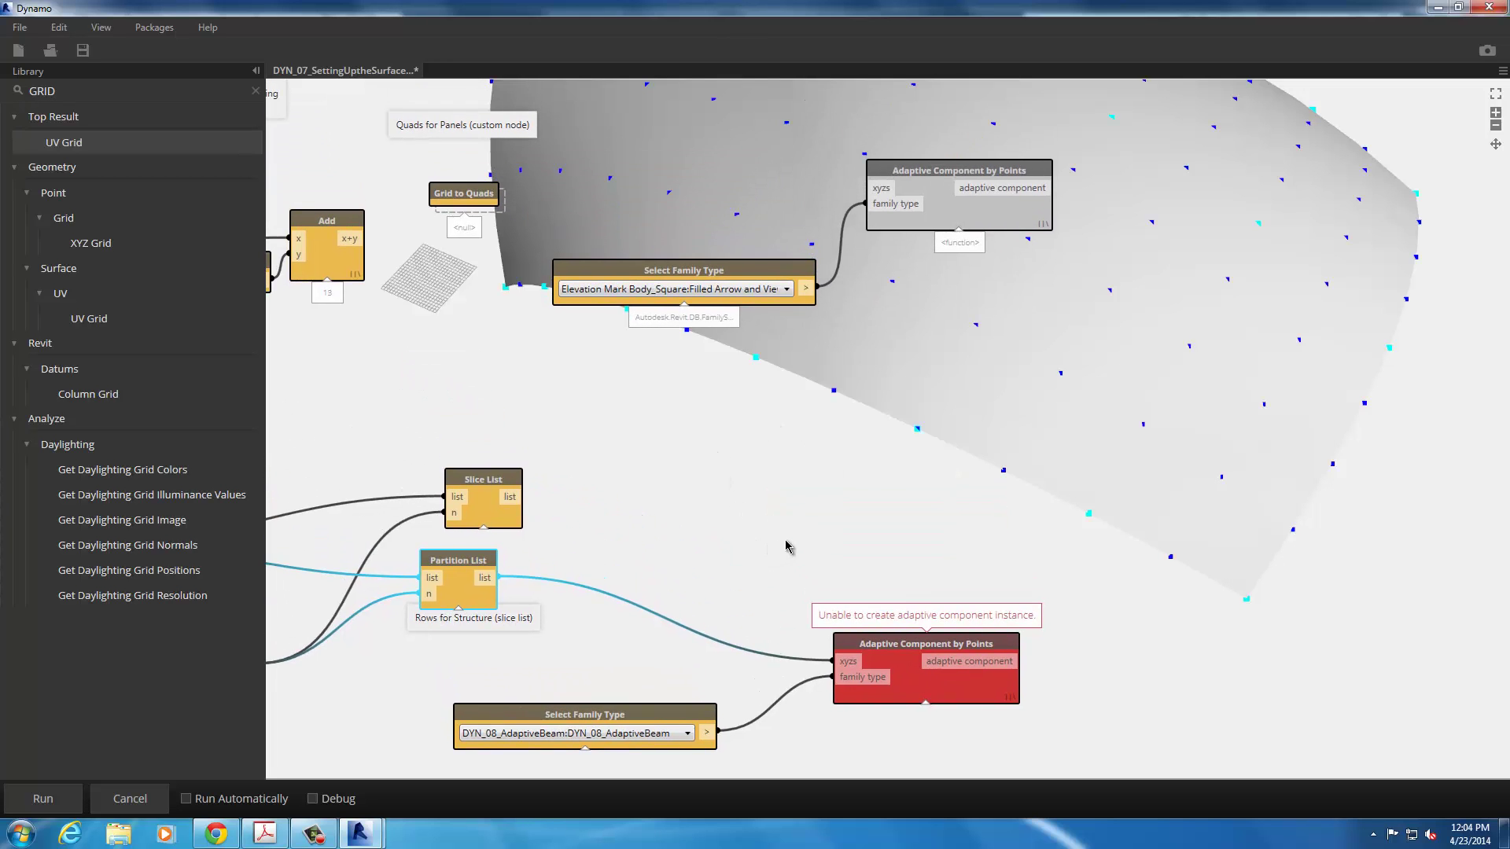
scroll(787, 547, "down", 1)
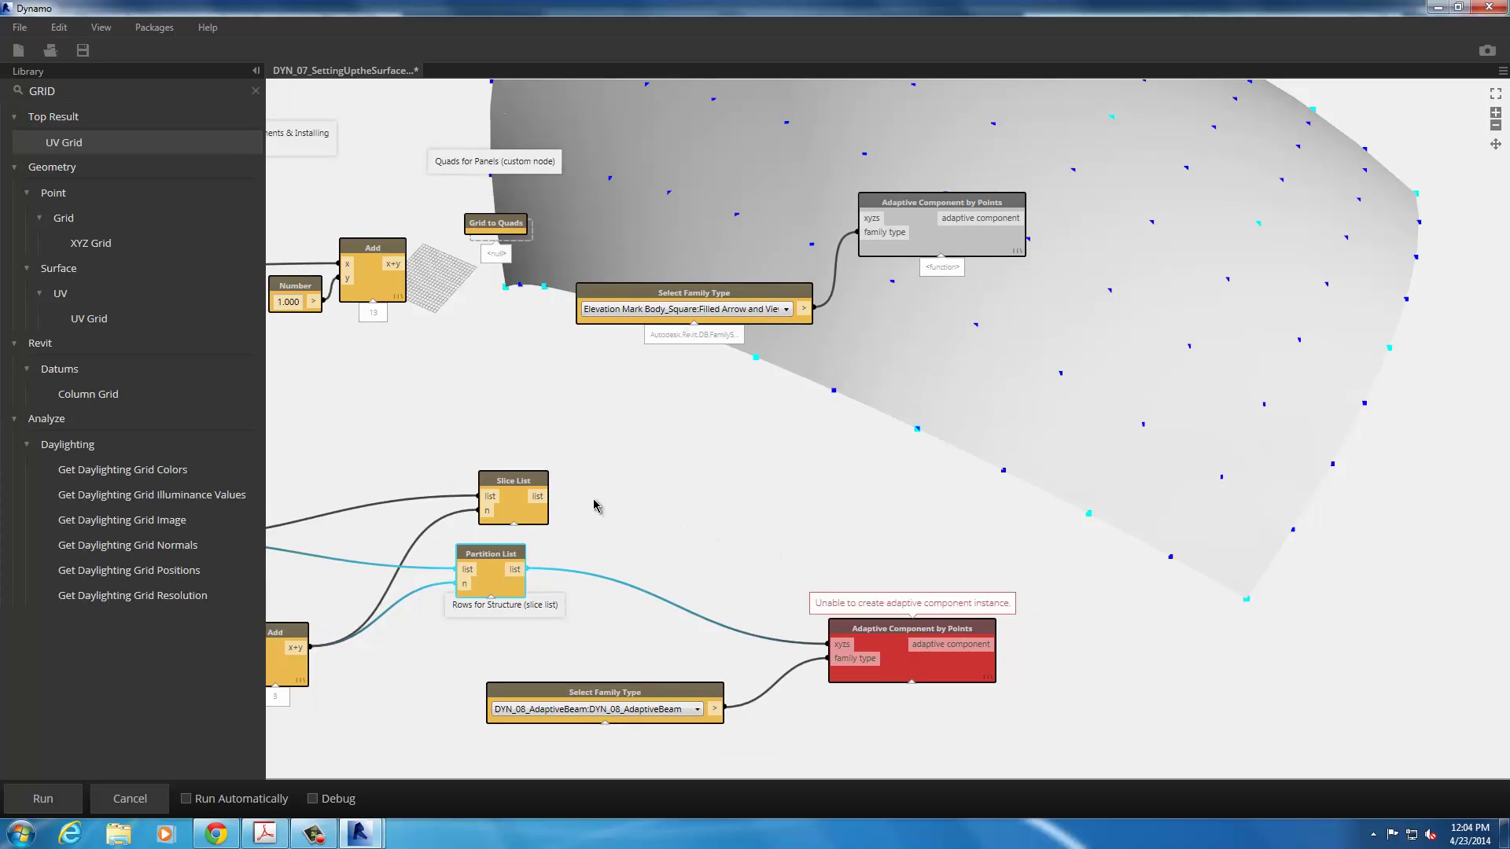
middle_click_drag(700, 494, 1131, 483)
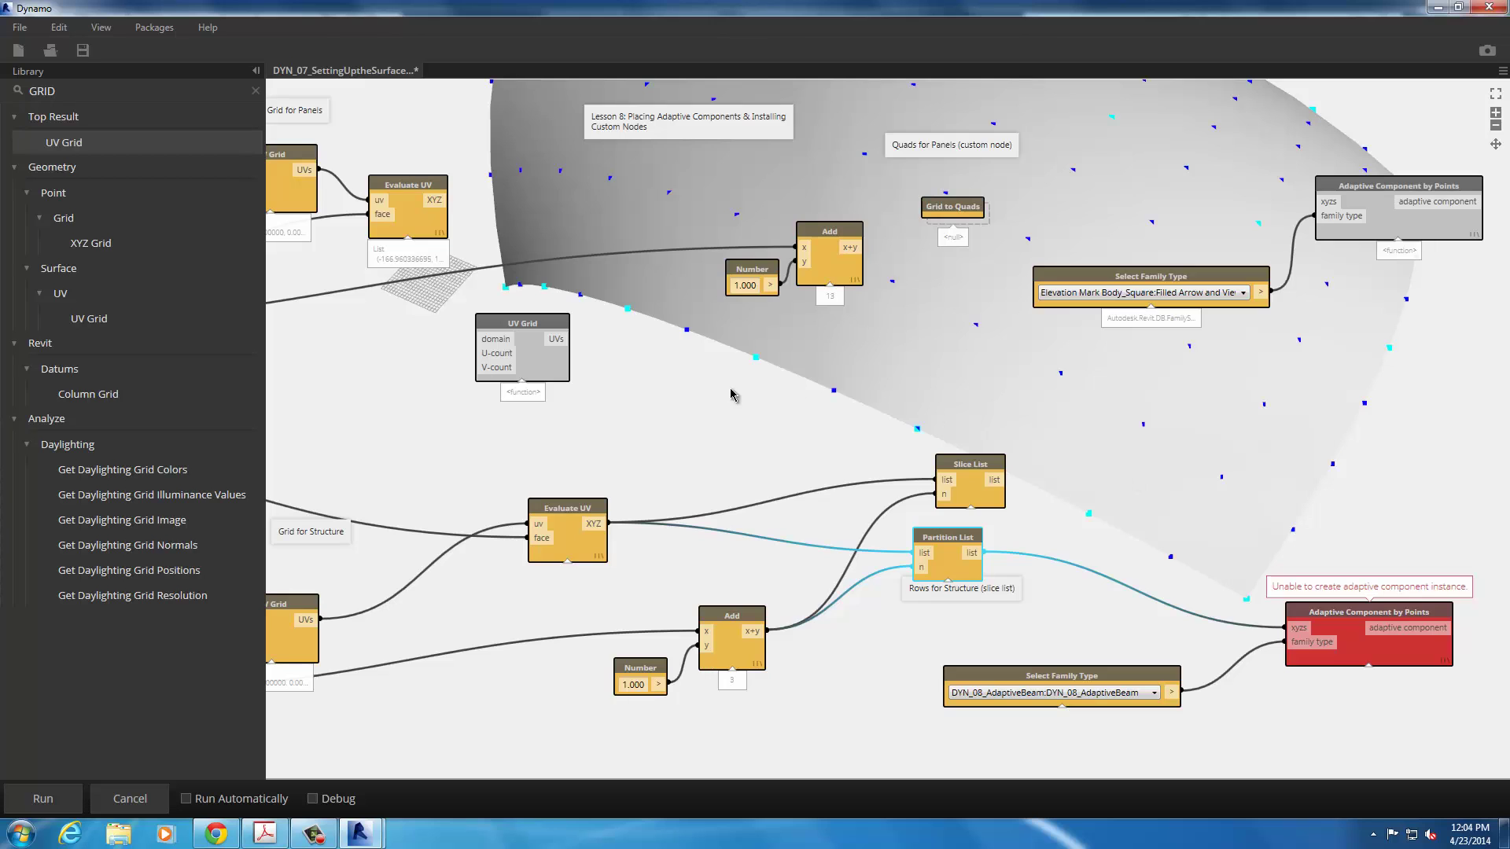
middle_click_drag(732, 395, 839, 401)
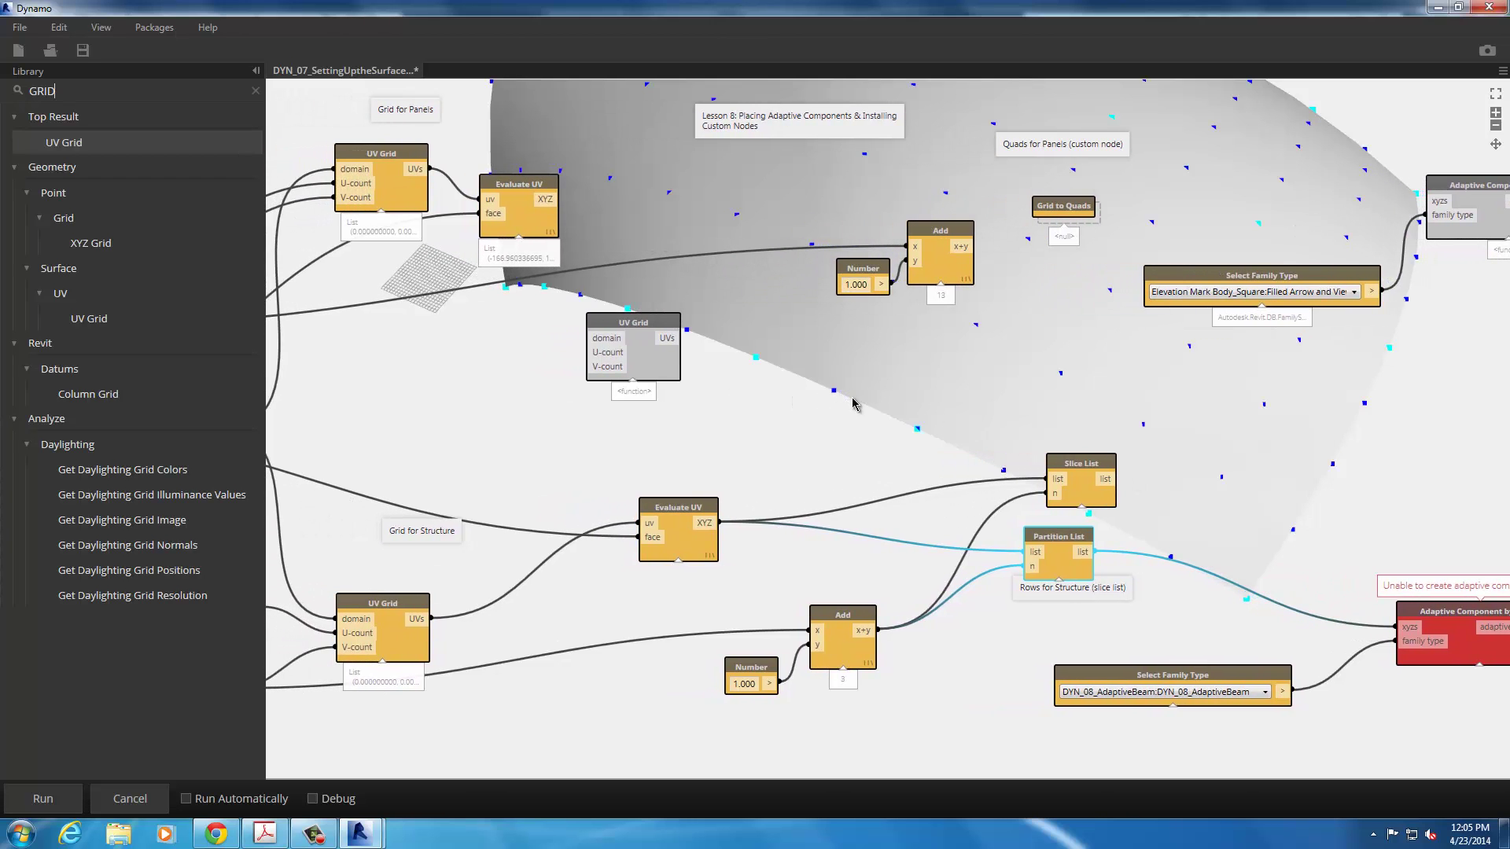
- Add a Quad node to the panel row and wire it between the Evaluate UV XYZ output and the Adaptive Component by Points xyzs input
scroll(612, 433, "down", 1)
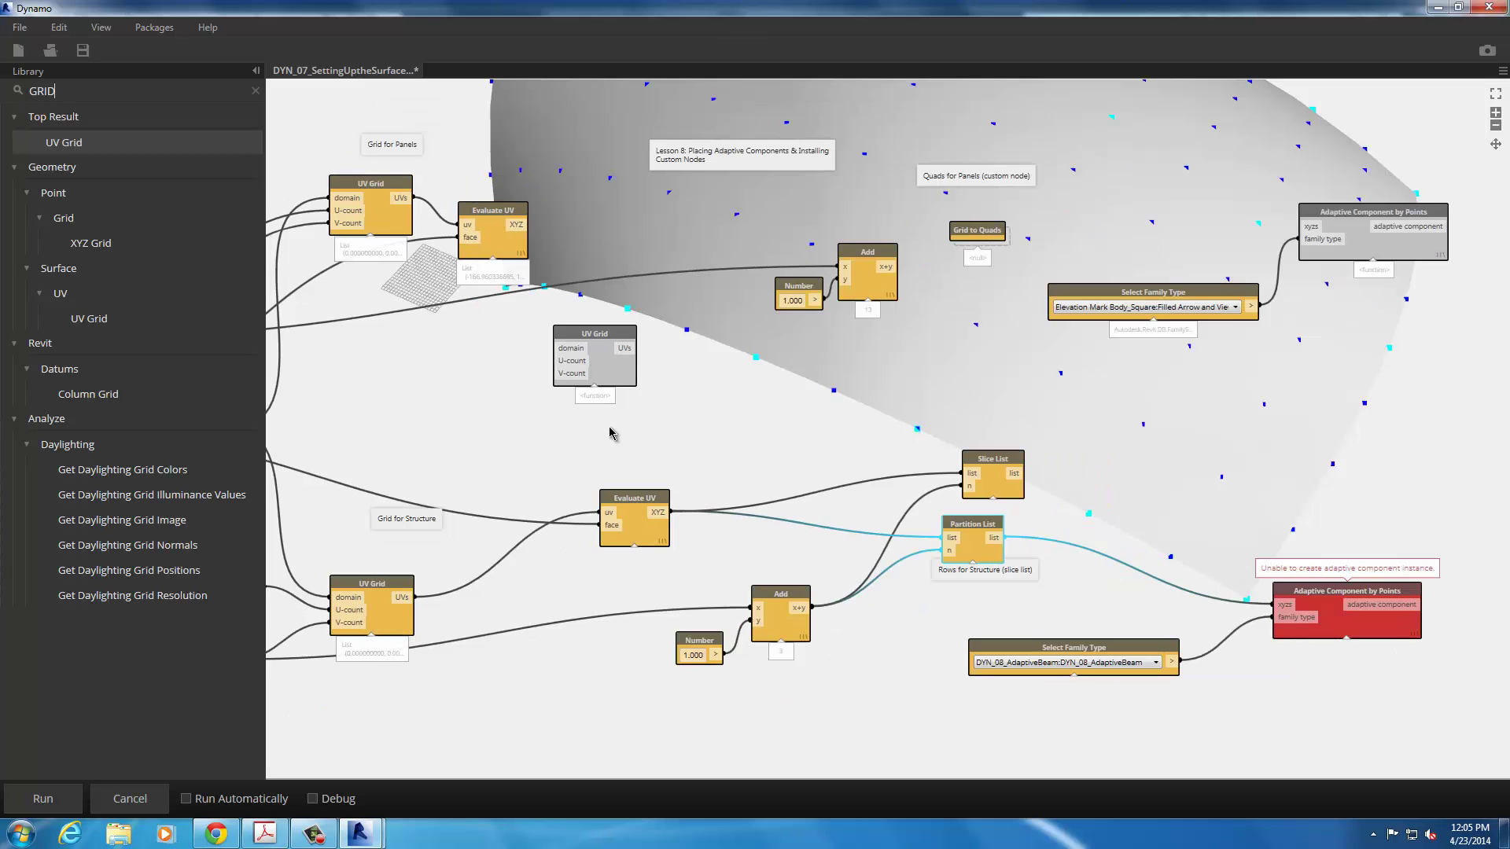
middle_click_drag(612, 433, 924, 420)
middle_click_drag(773, 423, 824, 409)
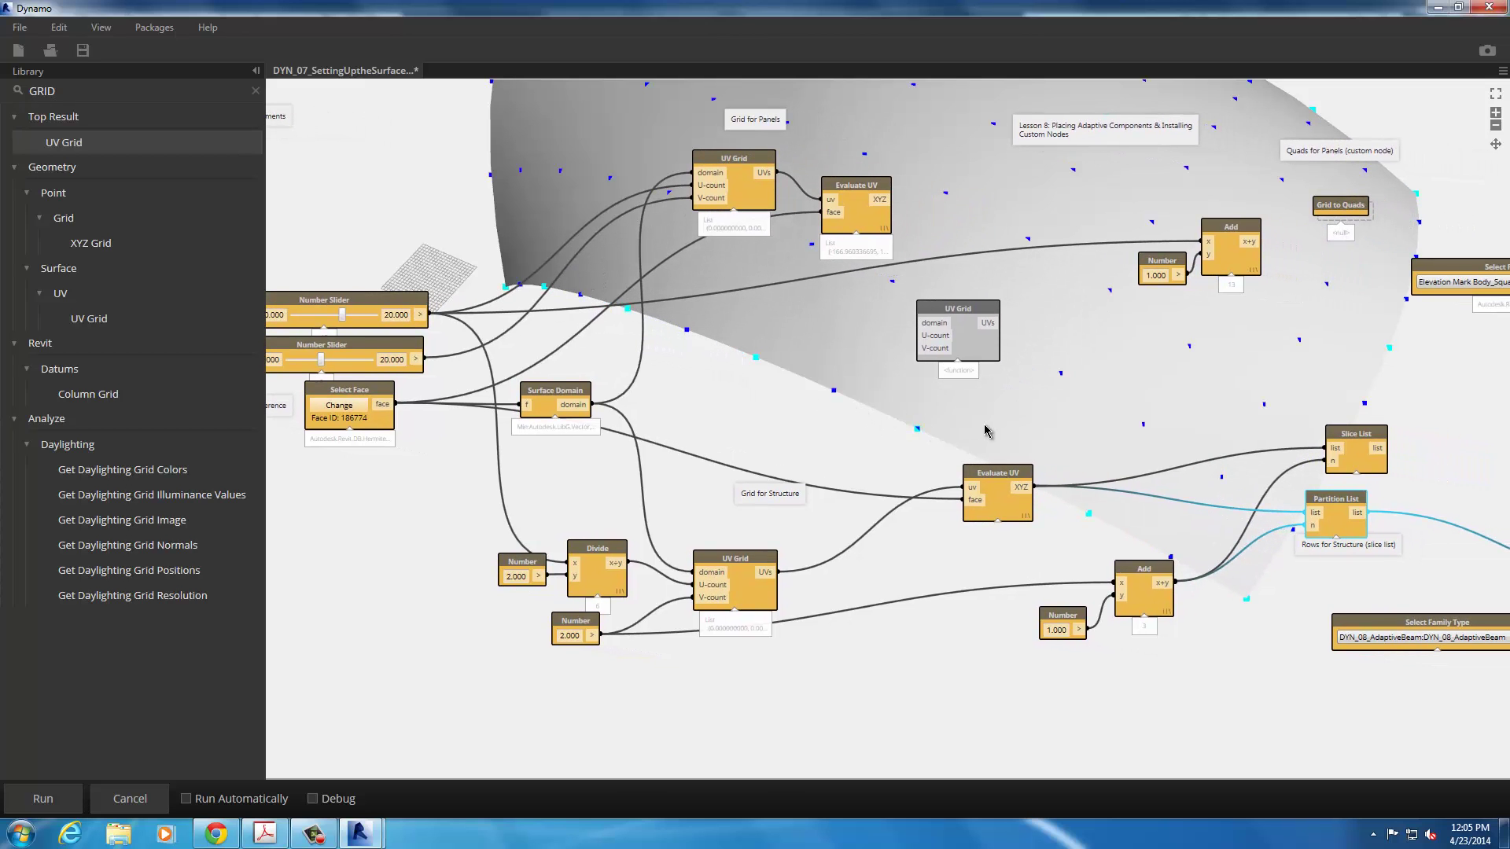
middle_click_drag(986, 431, 889, 428)
middle_click_drag(1019, 441, 899, 432)
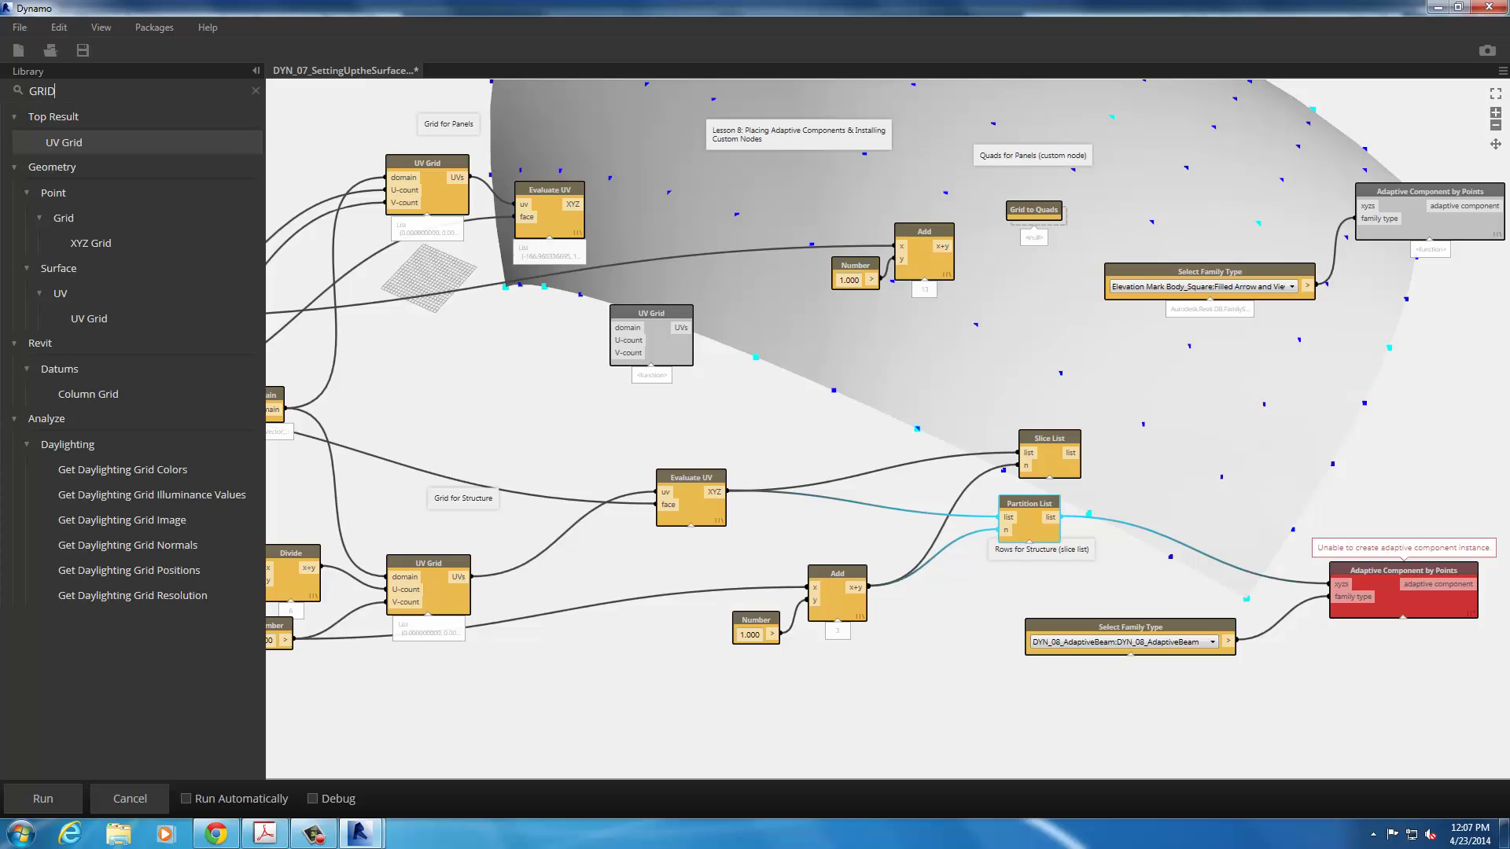
left_click(1058, 329)
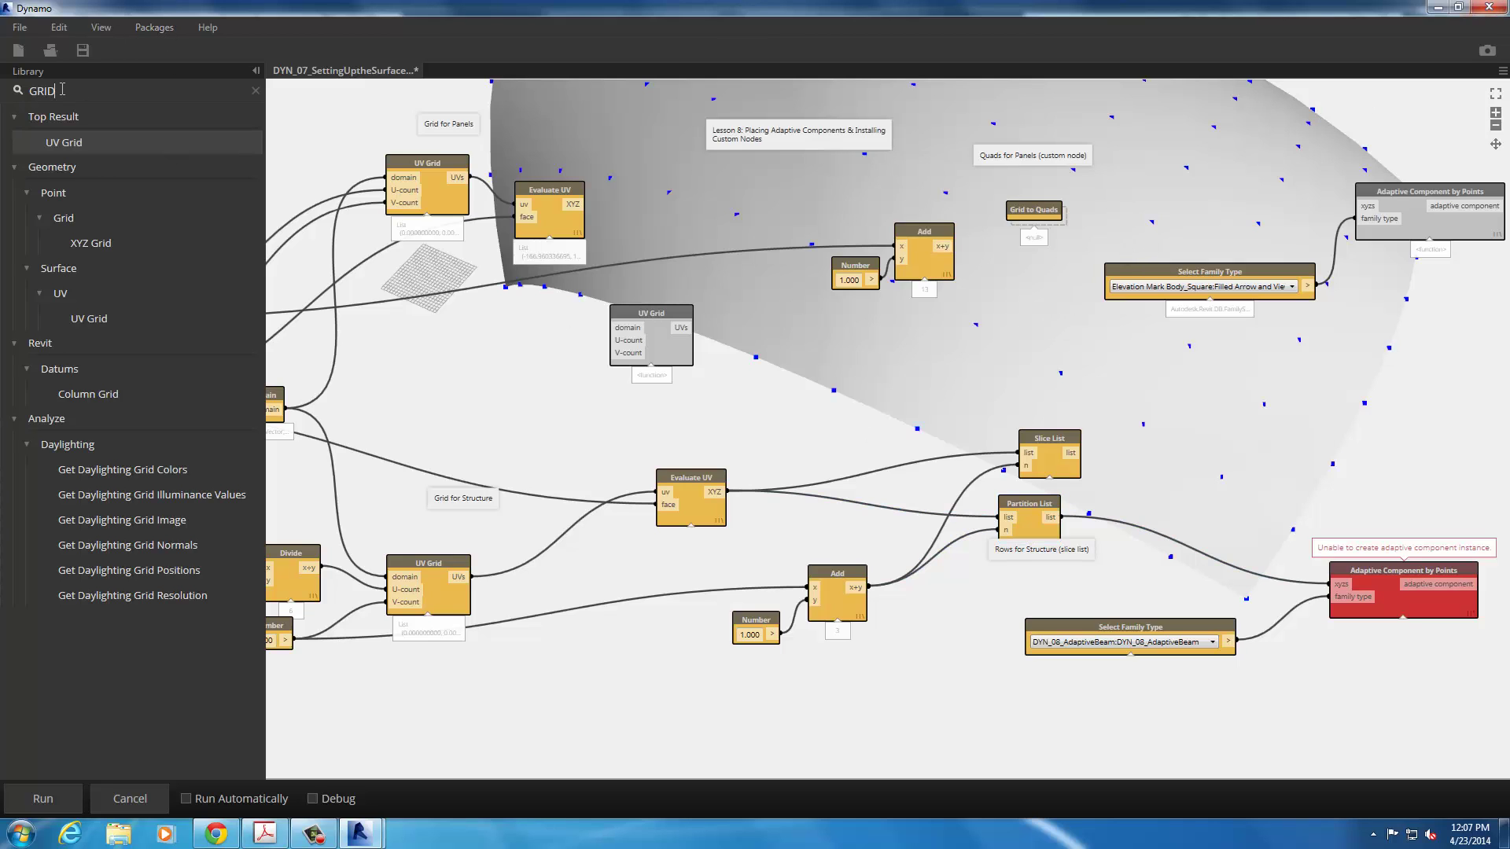
left_click(3, 82)
type("QUAD")
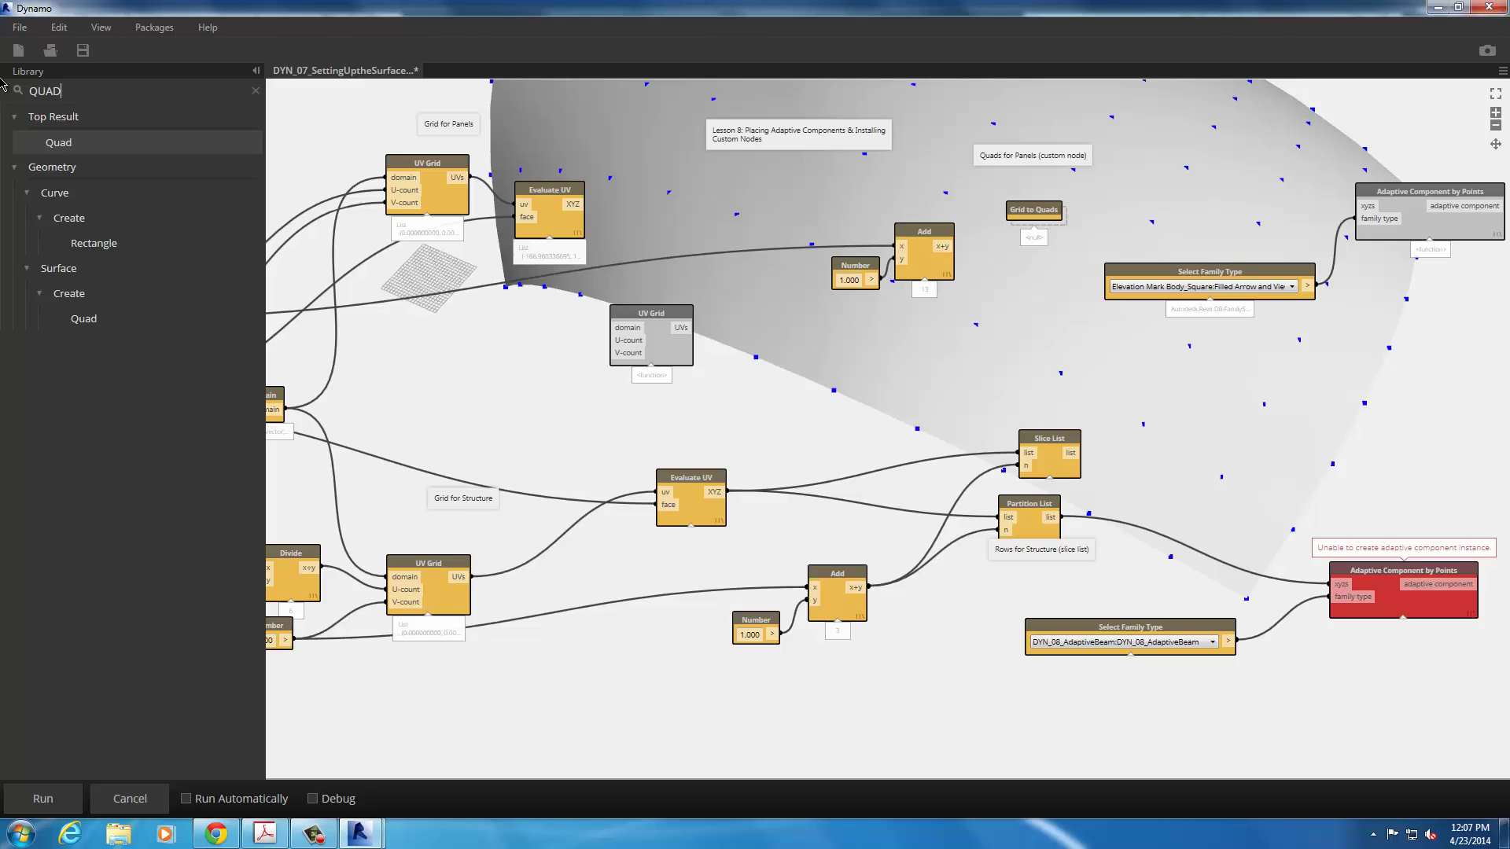
key("Return")
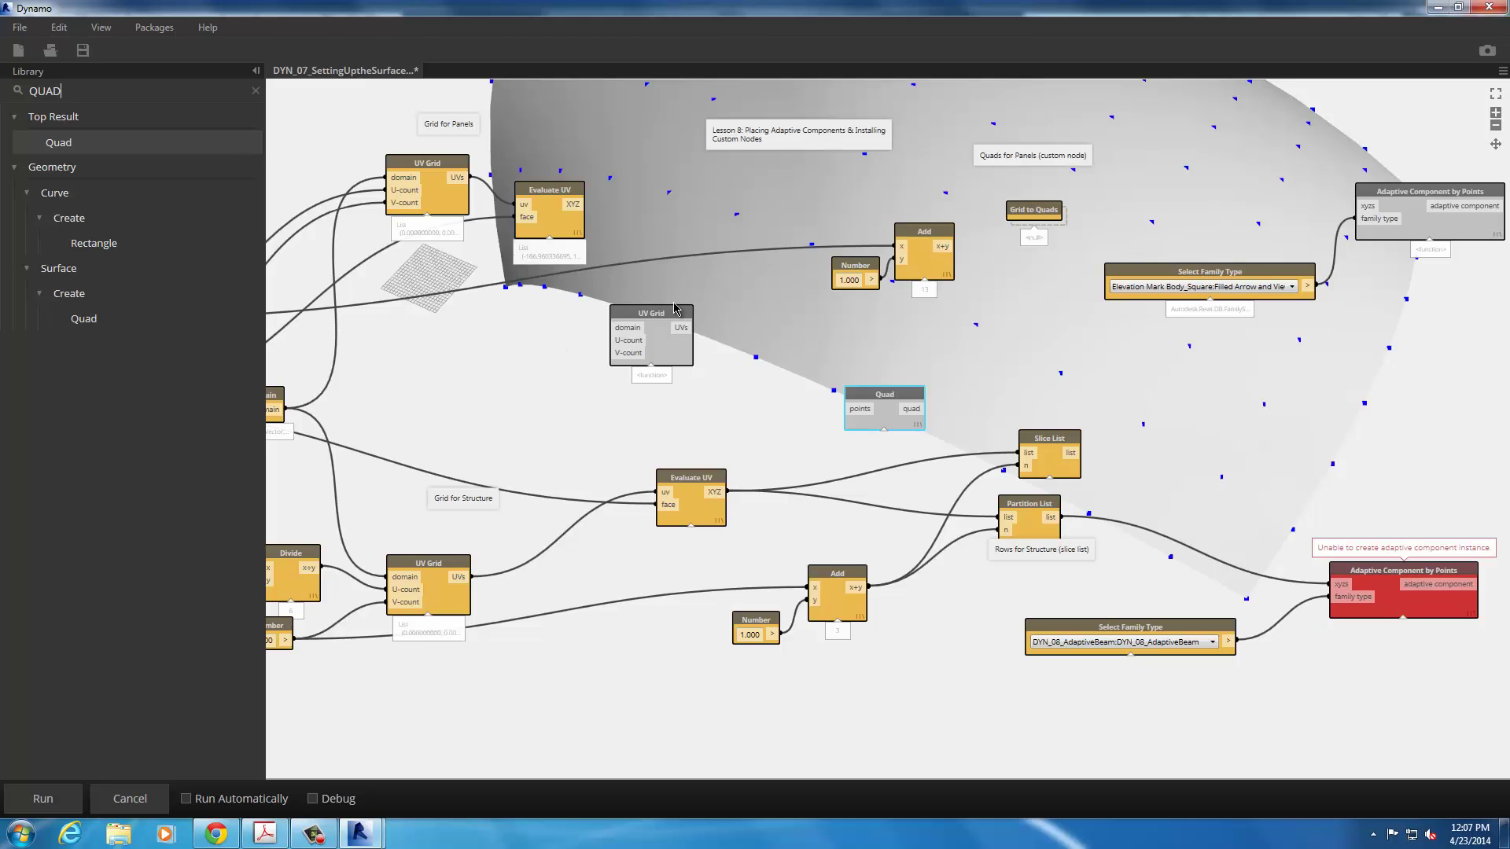
left_click_drag(585, 204, 1370, 209)
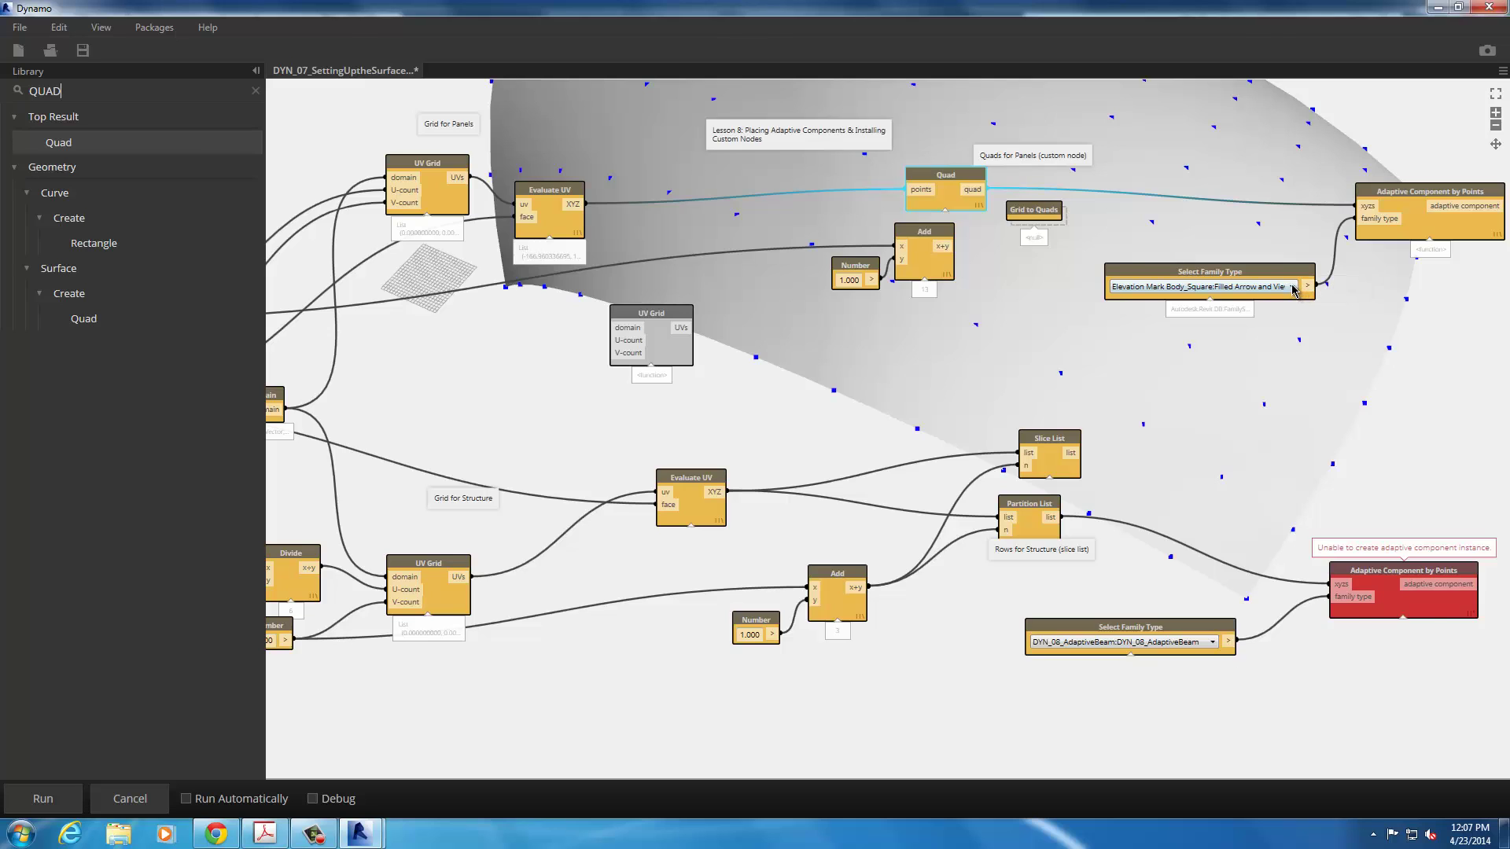
- Set the panel row's Select Family Type to DYN_08_AperaturePanel:DYN_08_AperaturePanel
left_click(1293, 288)
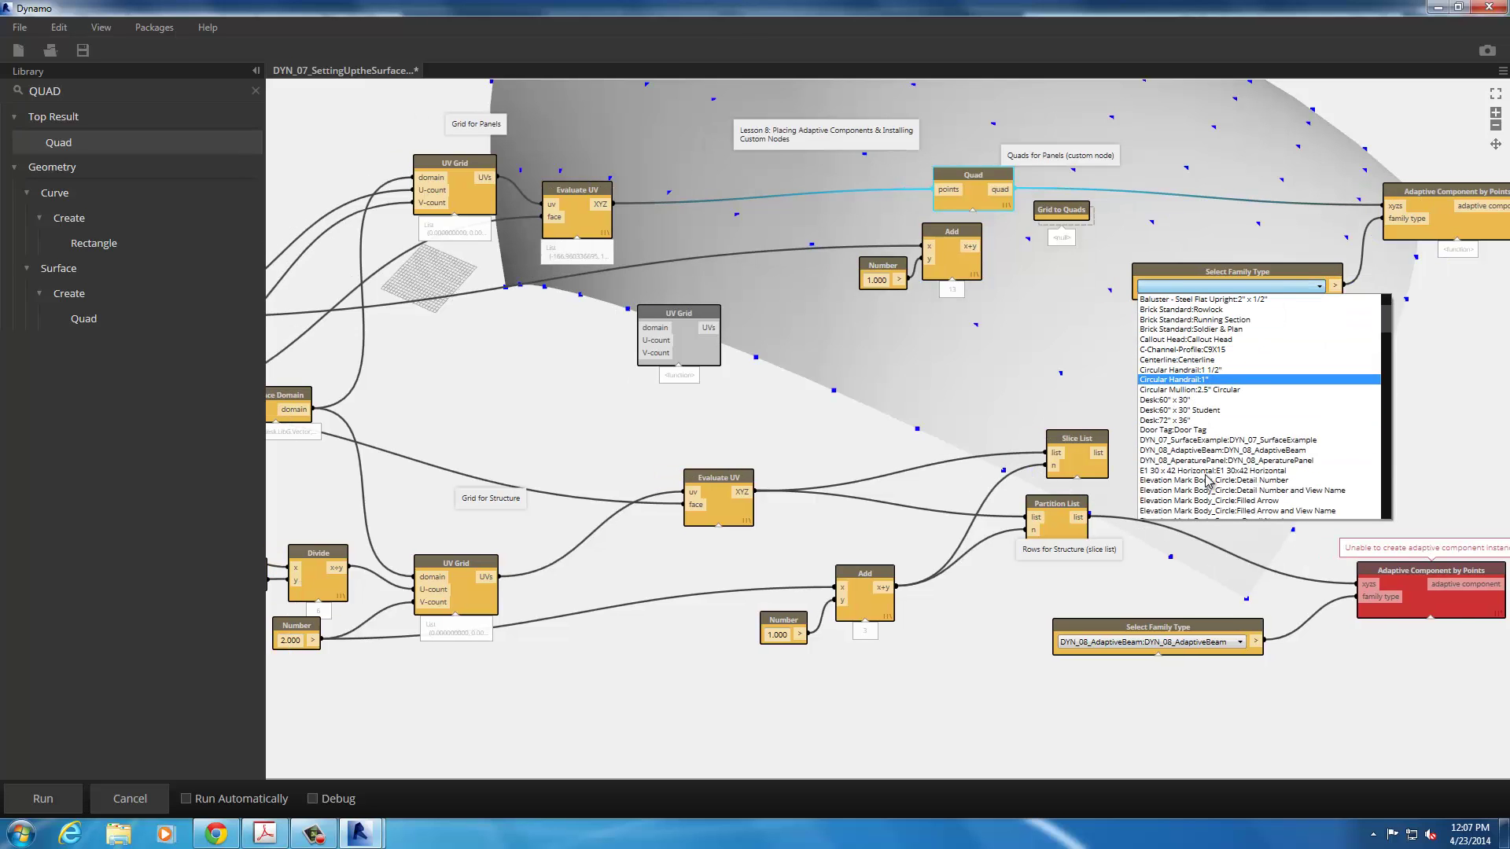
left_click(1215, 460)
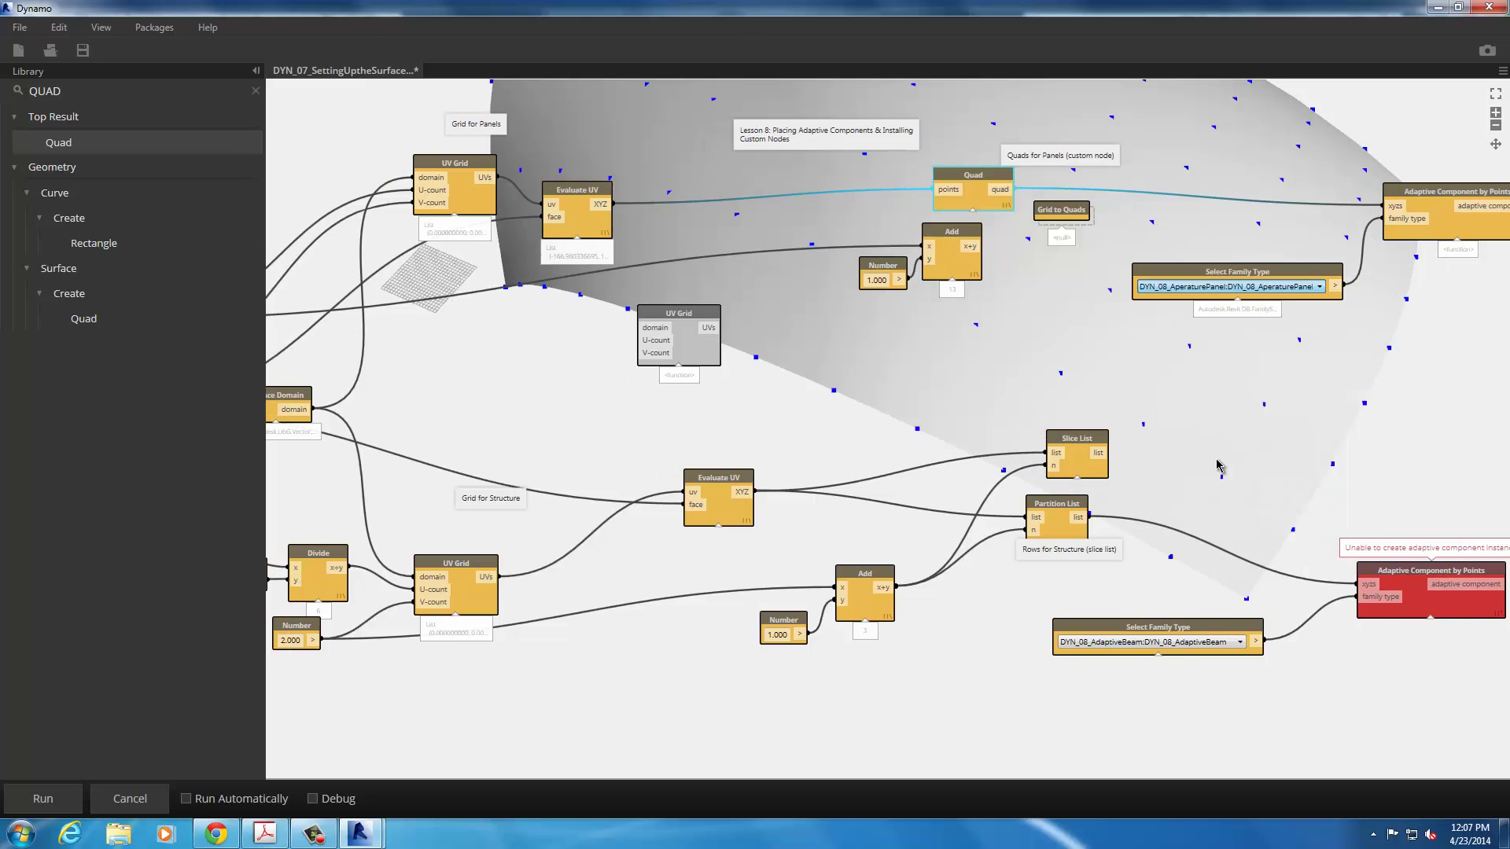
middle_click_drag(1218, 466, 1023, 468)
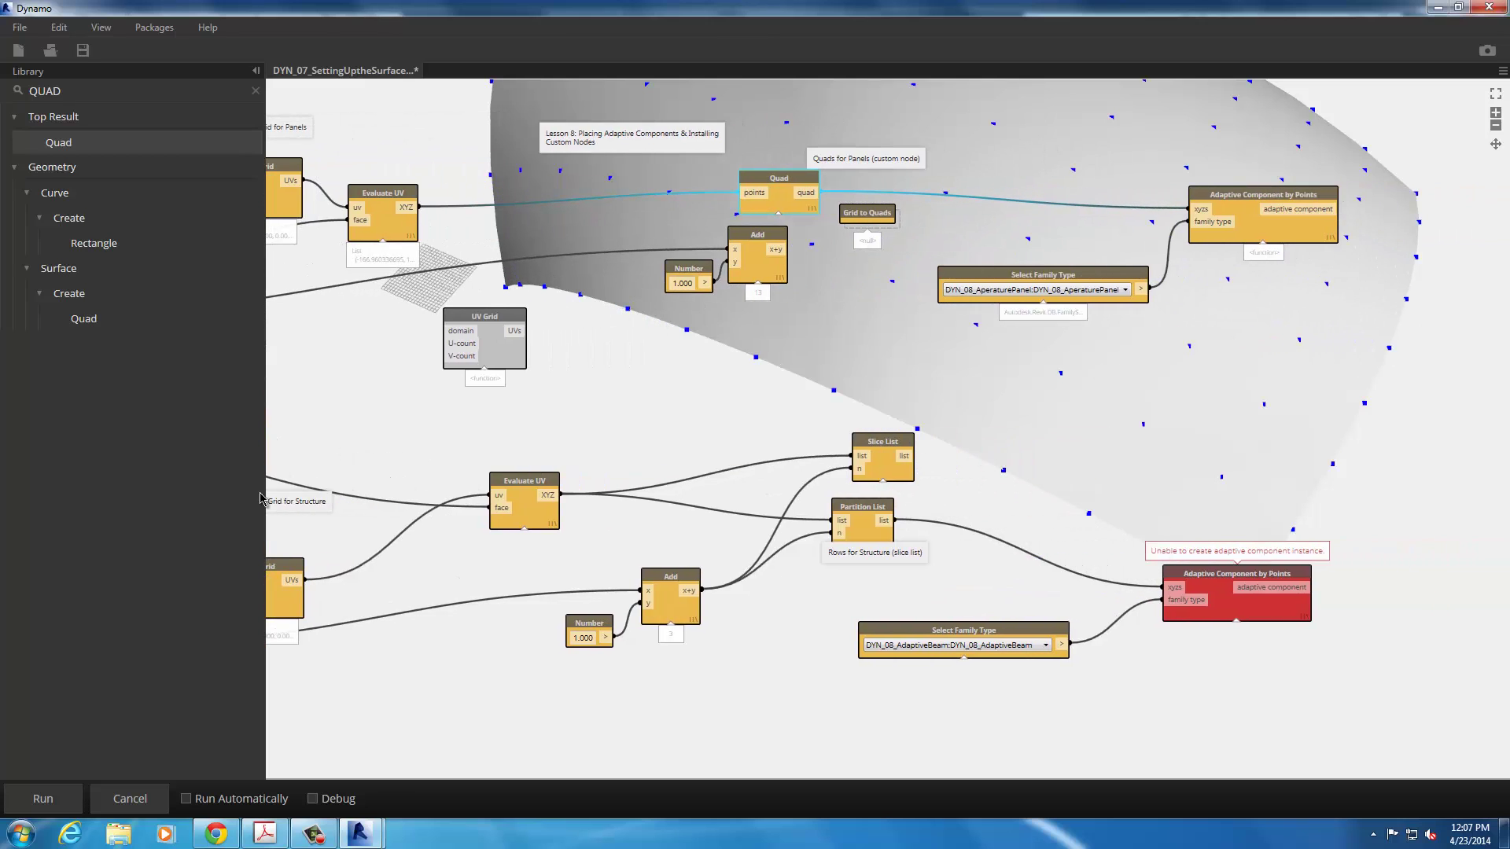
- Run the graph with the Quad node, close the corrupted-element warning and continue without saving
left_click(43, 798)
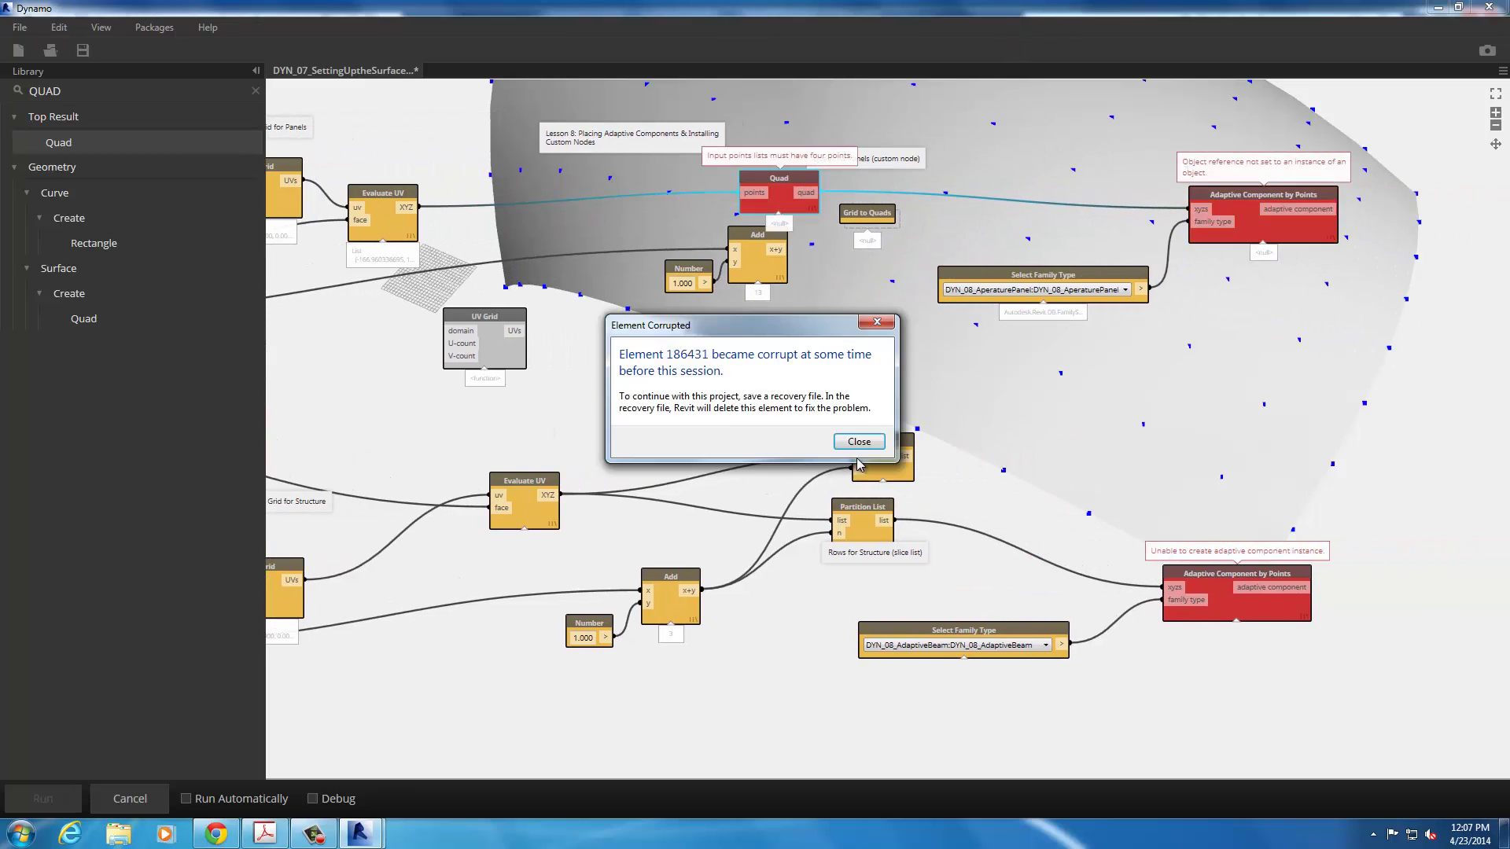
left_click(859, 442)
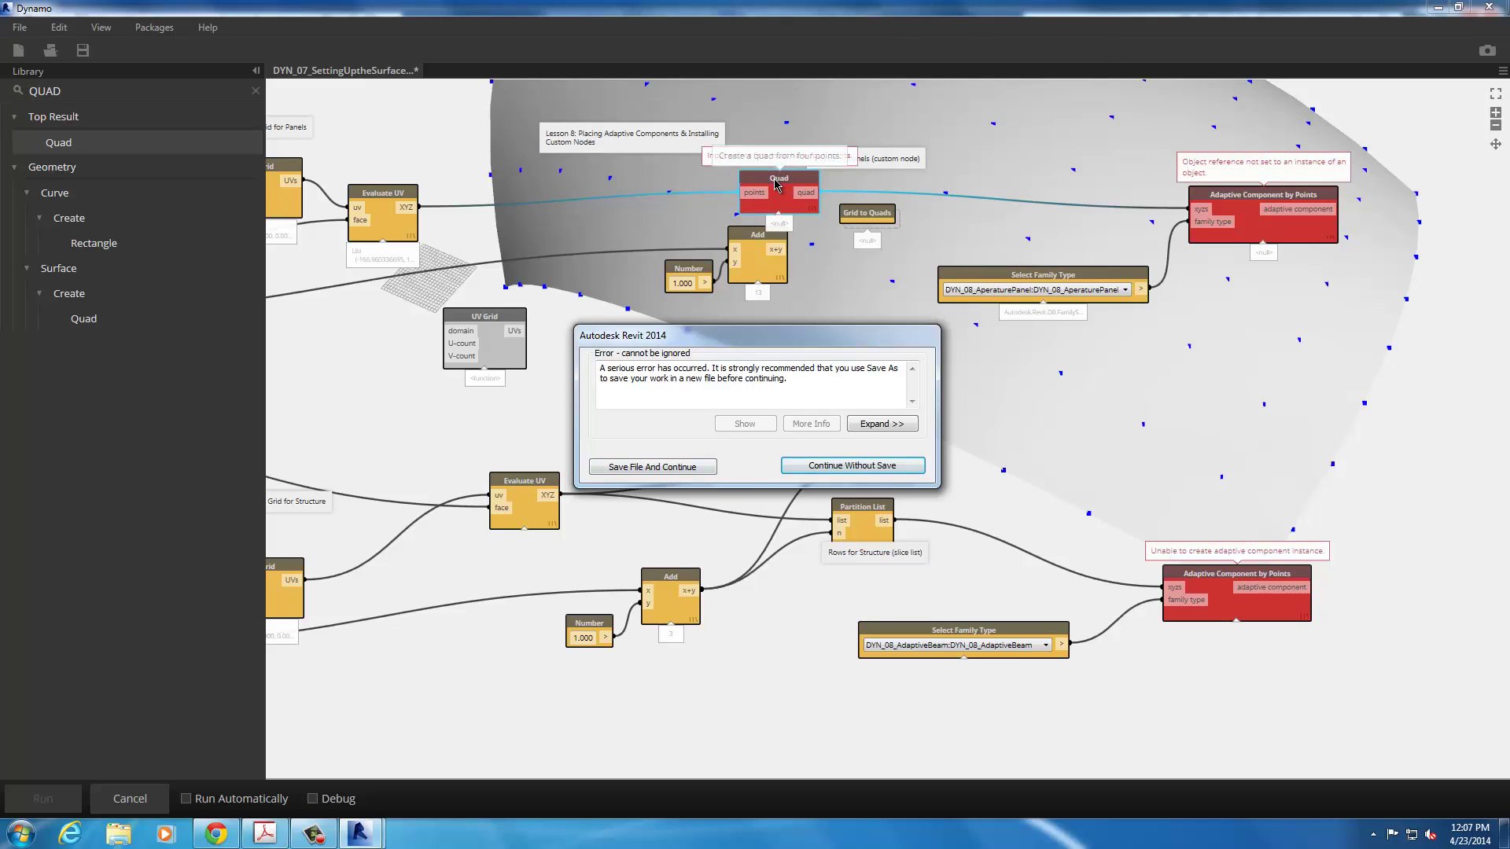
key("Return")
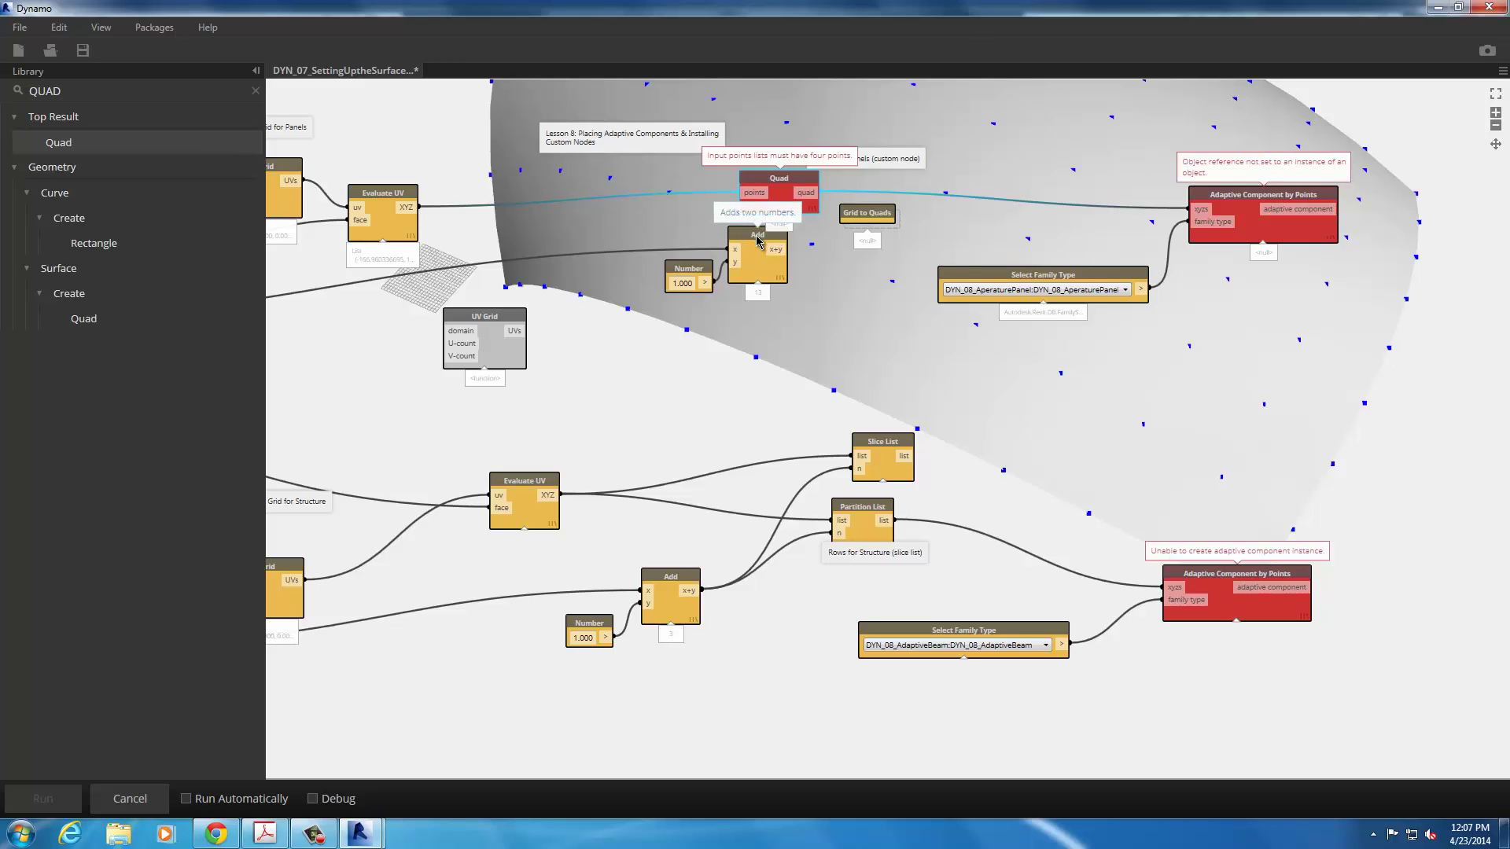
- Try to wire the panel row's Add and Evaluate UV outputs into the Grid to Quads custom node
left_click(873, 217)
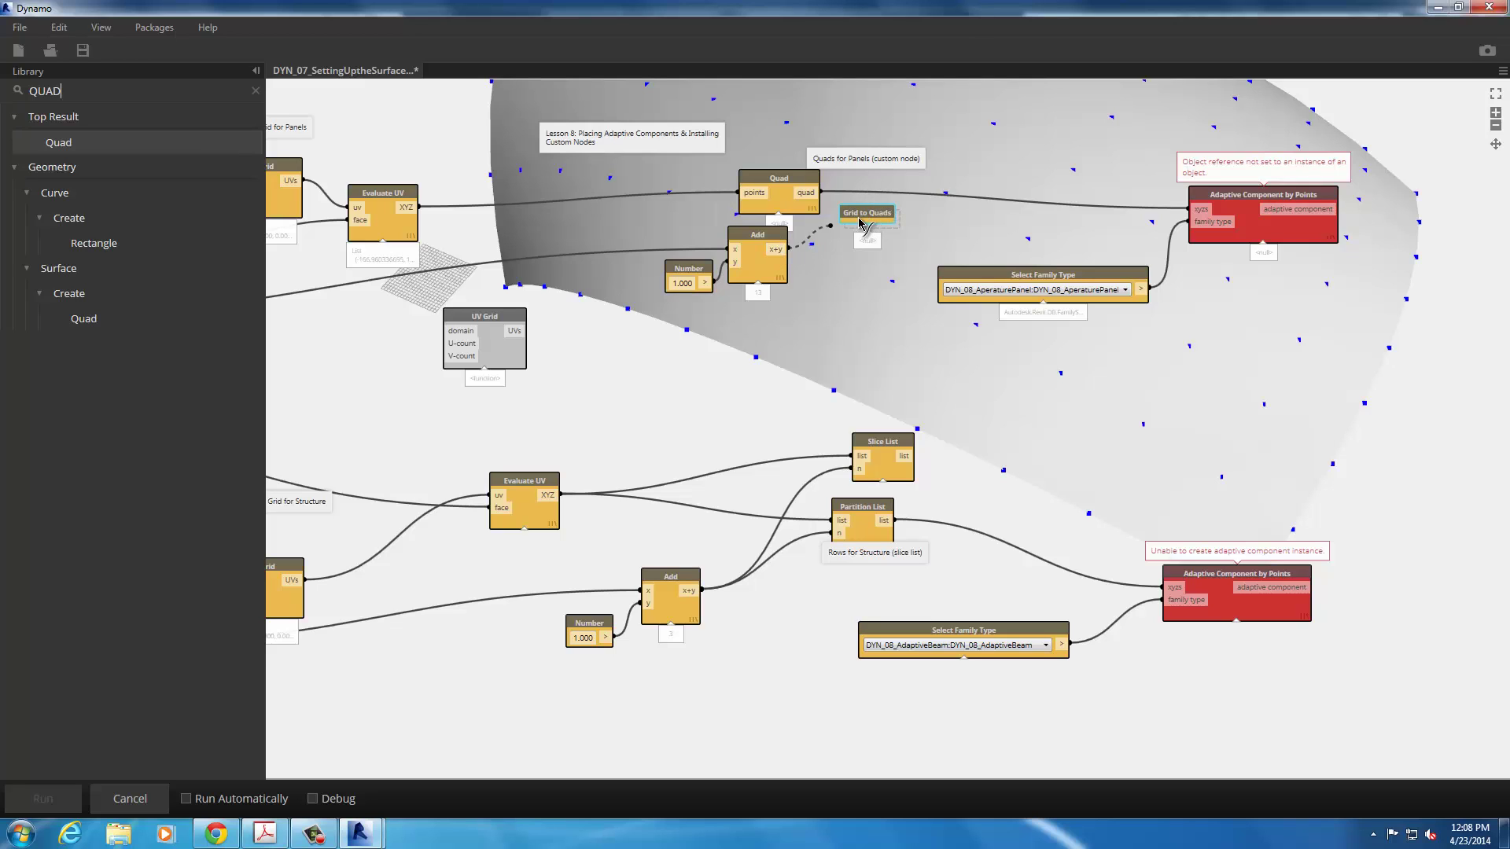
left_click_drag(786, 250, 710, 255)
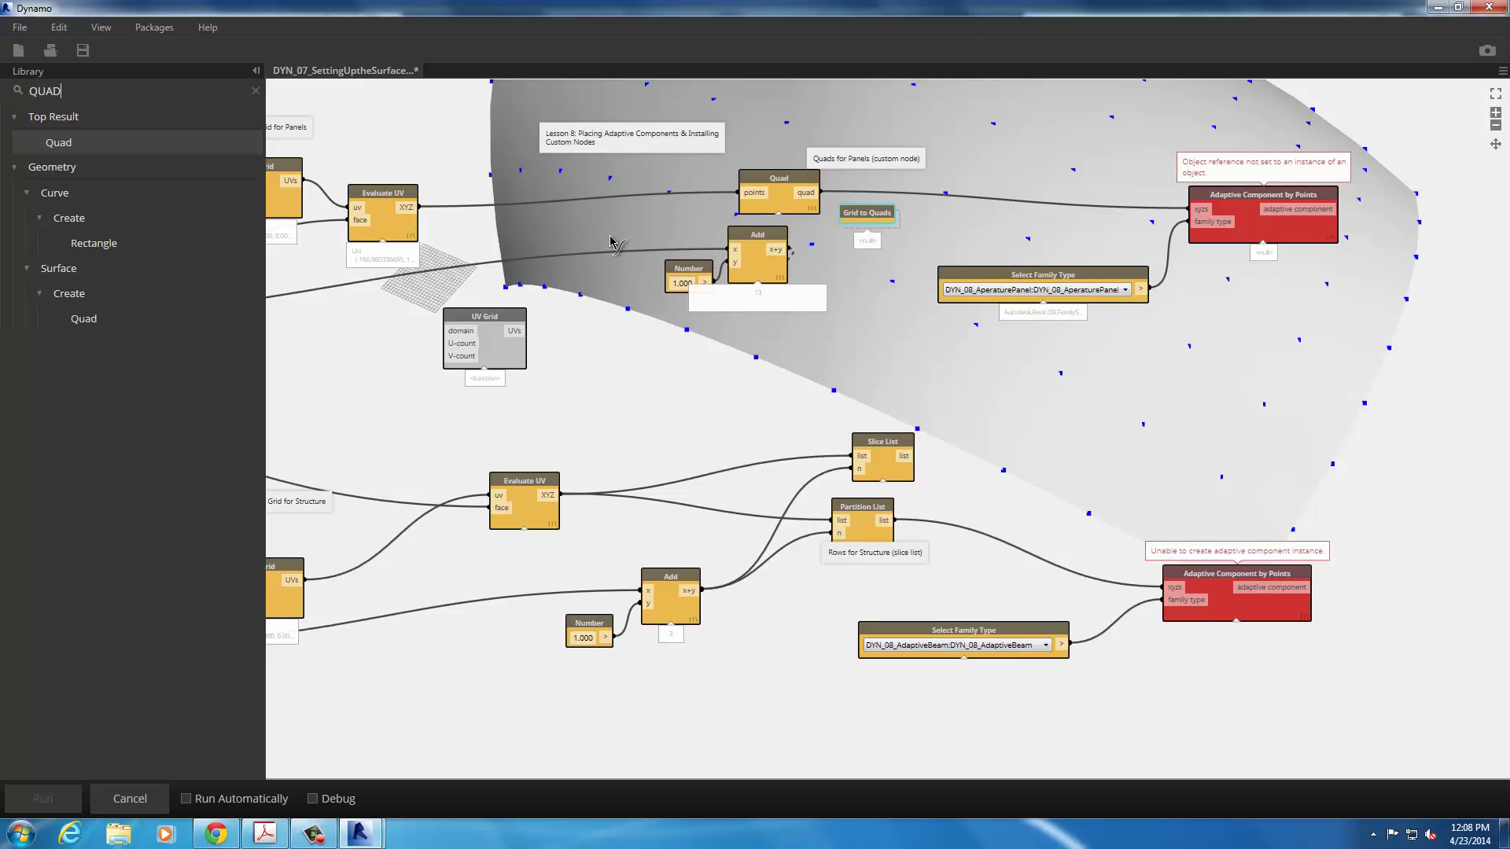
left_click_drag(419, 208, 863, 217)
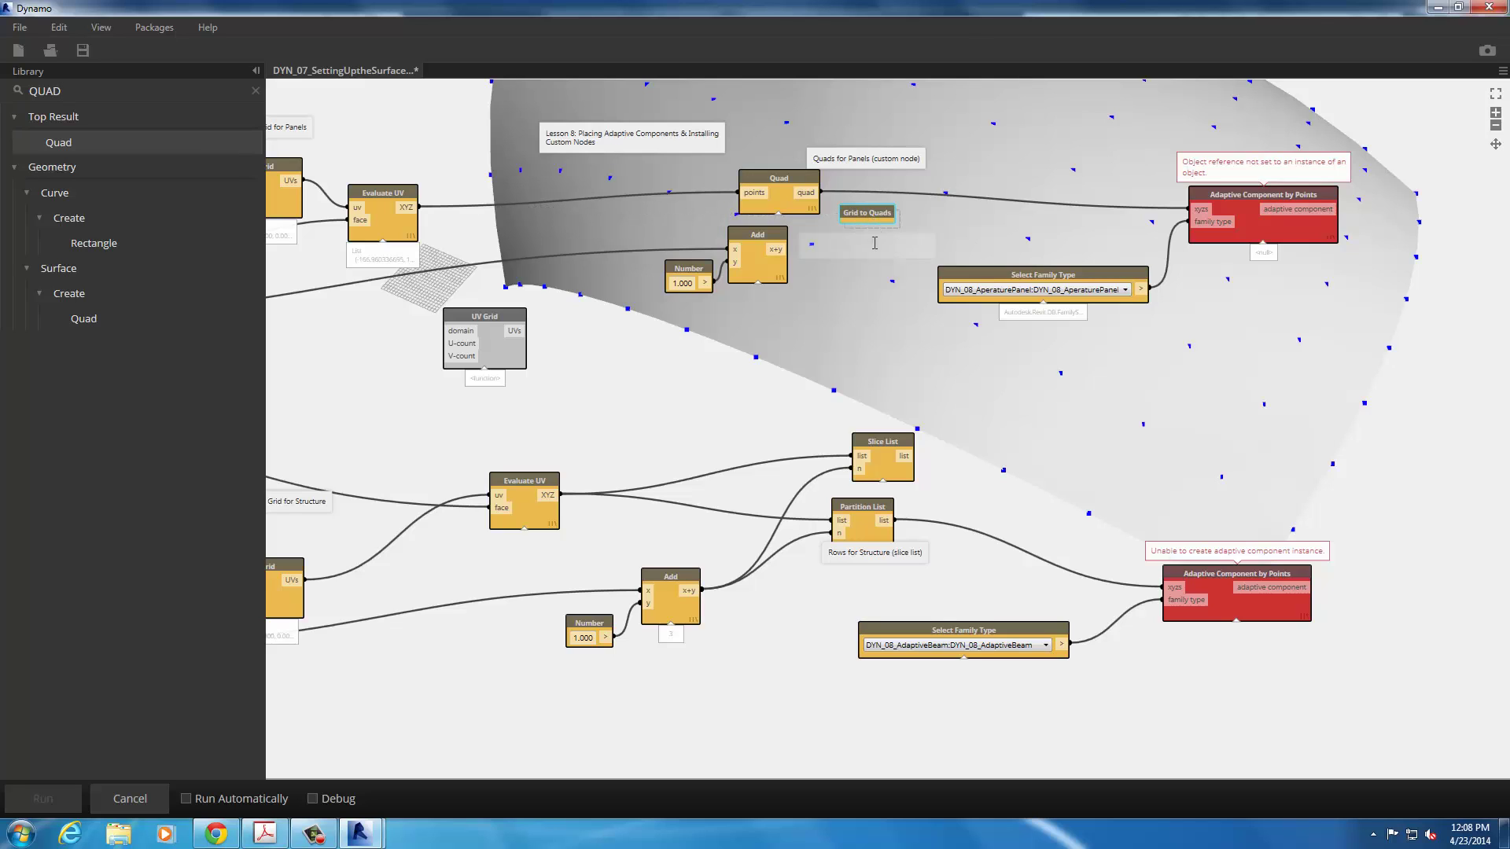
- Move the Quad node clear of the Add node and connect the Add output to its points input in place of Evaluate UV
mouse_move(781, 194)
left_mouse_down()
mouse_move(761, 152)
mouse_move(757, 181)
left_mouse_up()
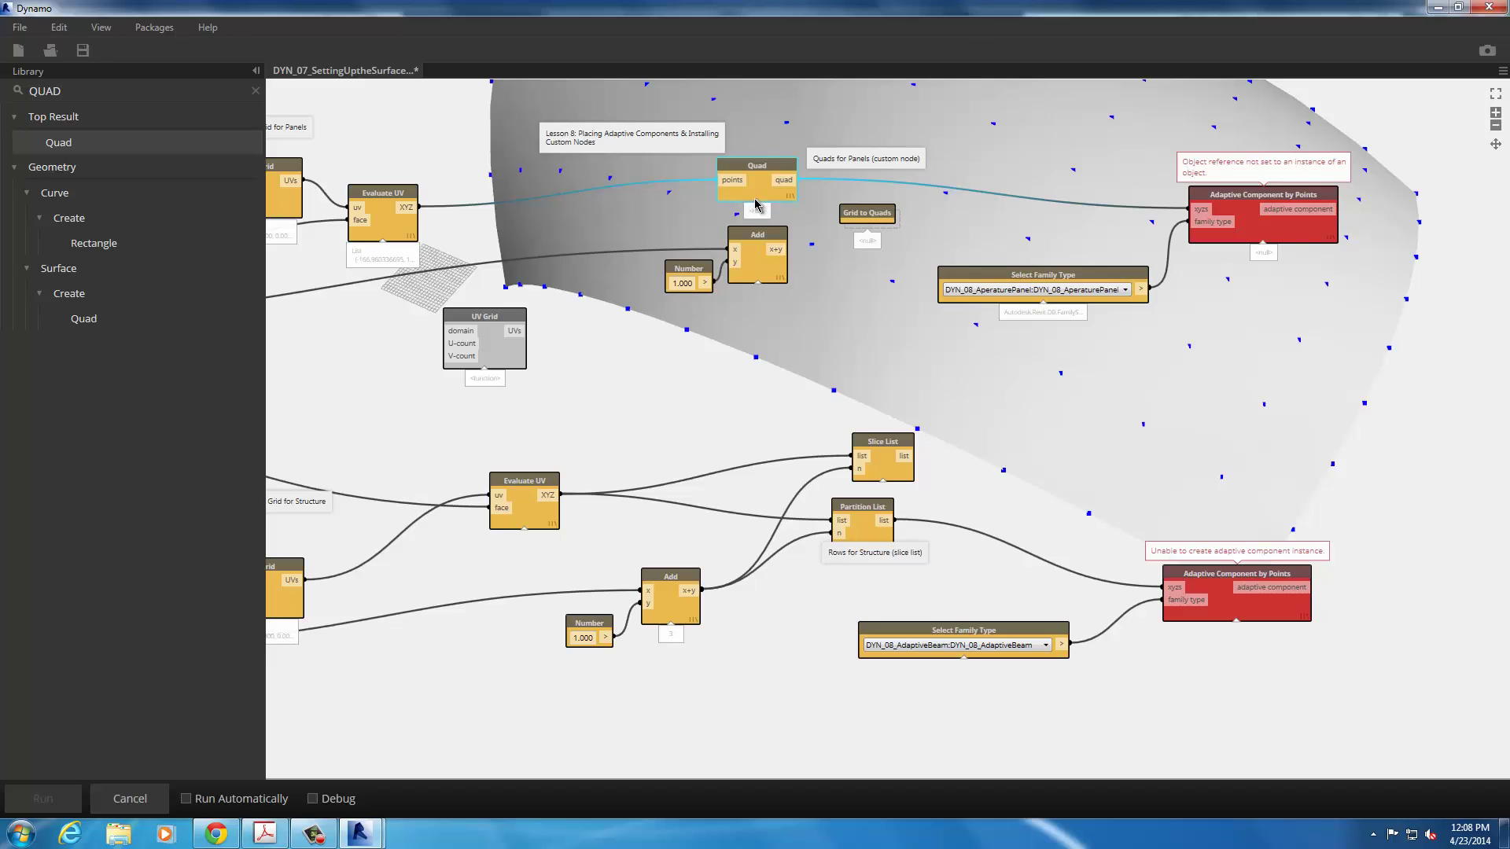
left_click(783, 250)
left_click(733, 181)
left_click(650, 376)
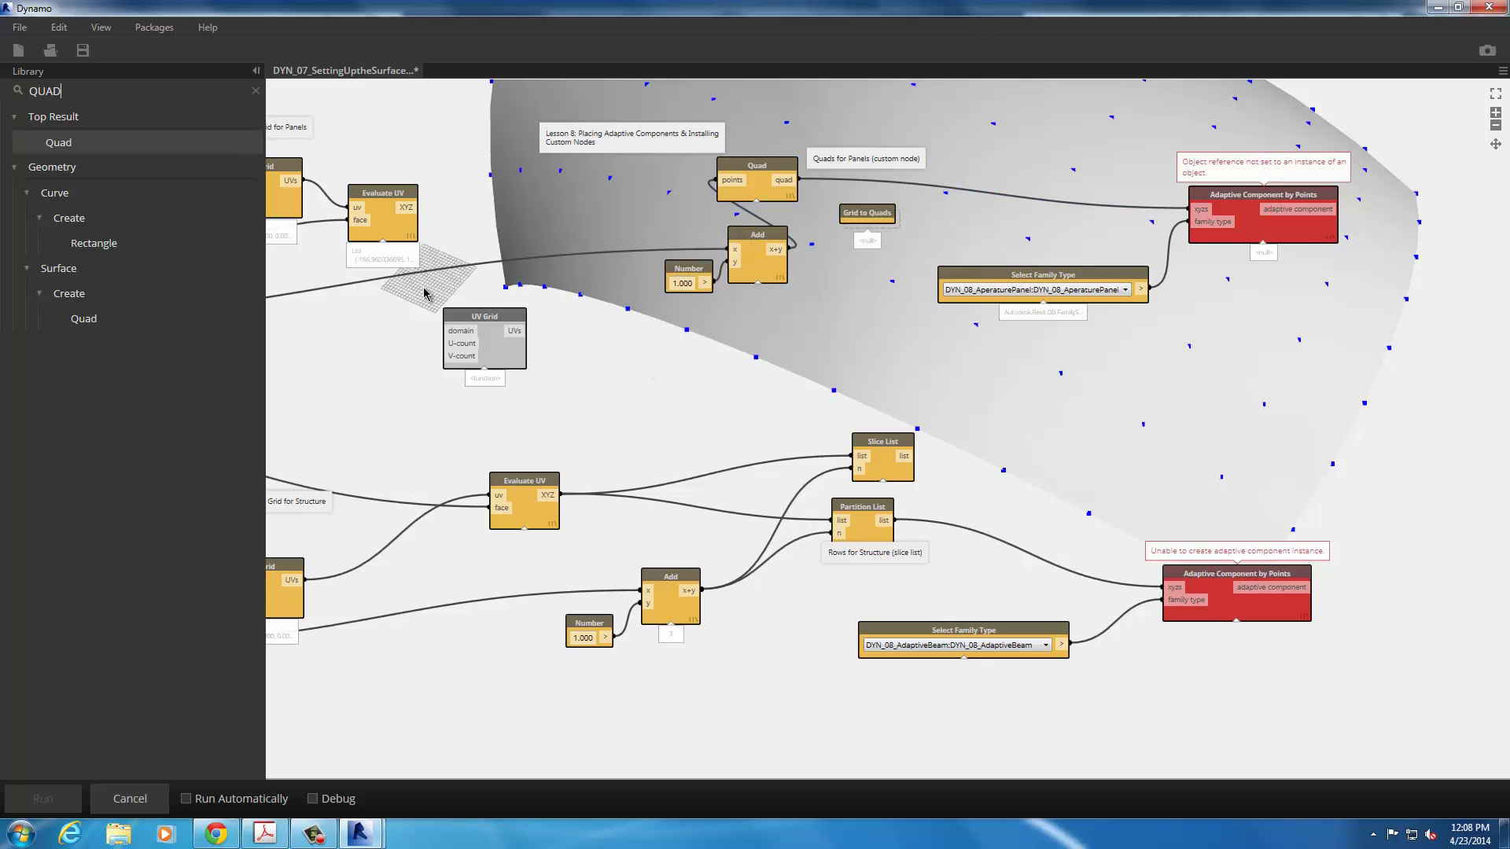
- Rearrange the panel row's Evaluate UV, Add and Number nodes to free space before the Quad node
middle_click_drag(367, 305, 566, 347)
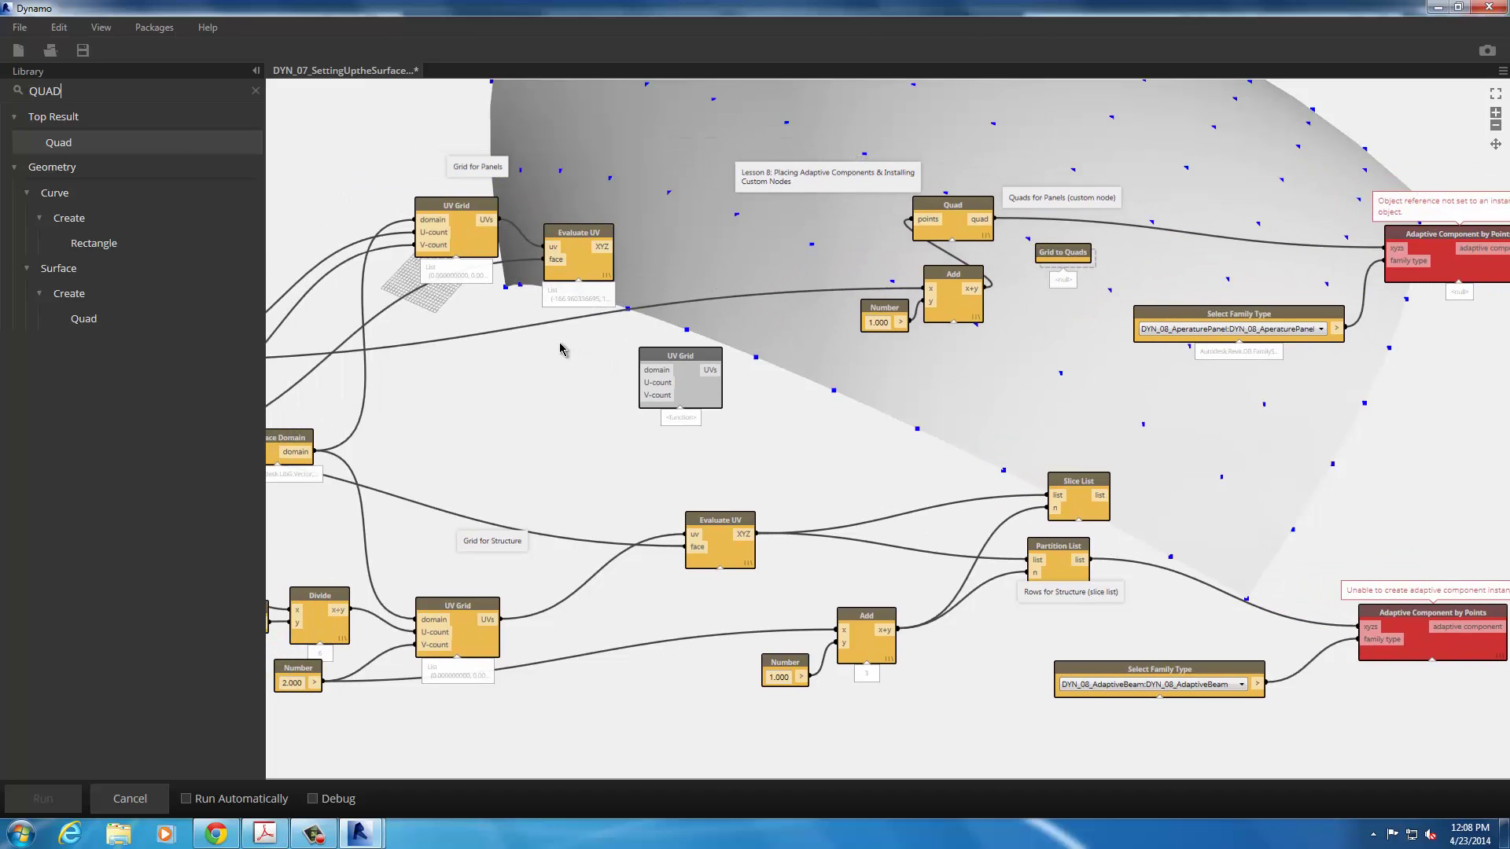
left_click_drag(580, 234, 645, 225)
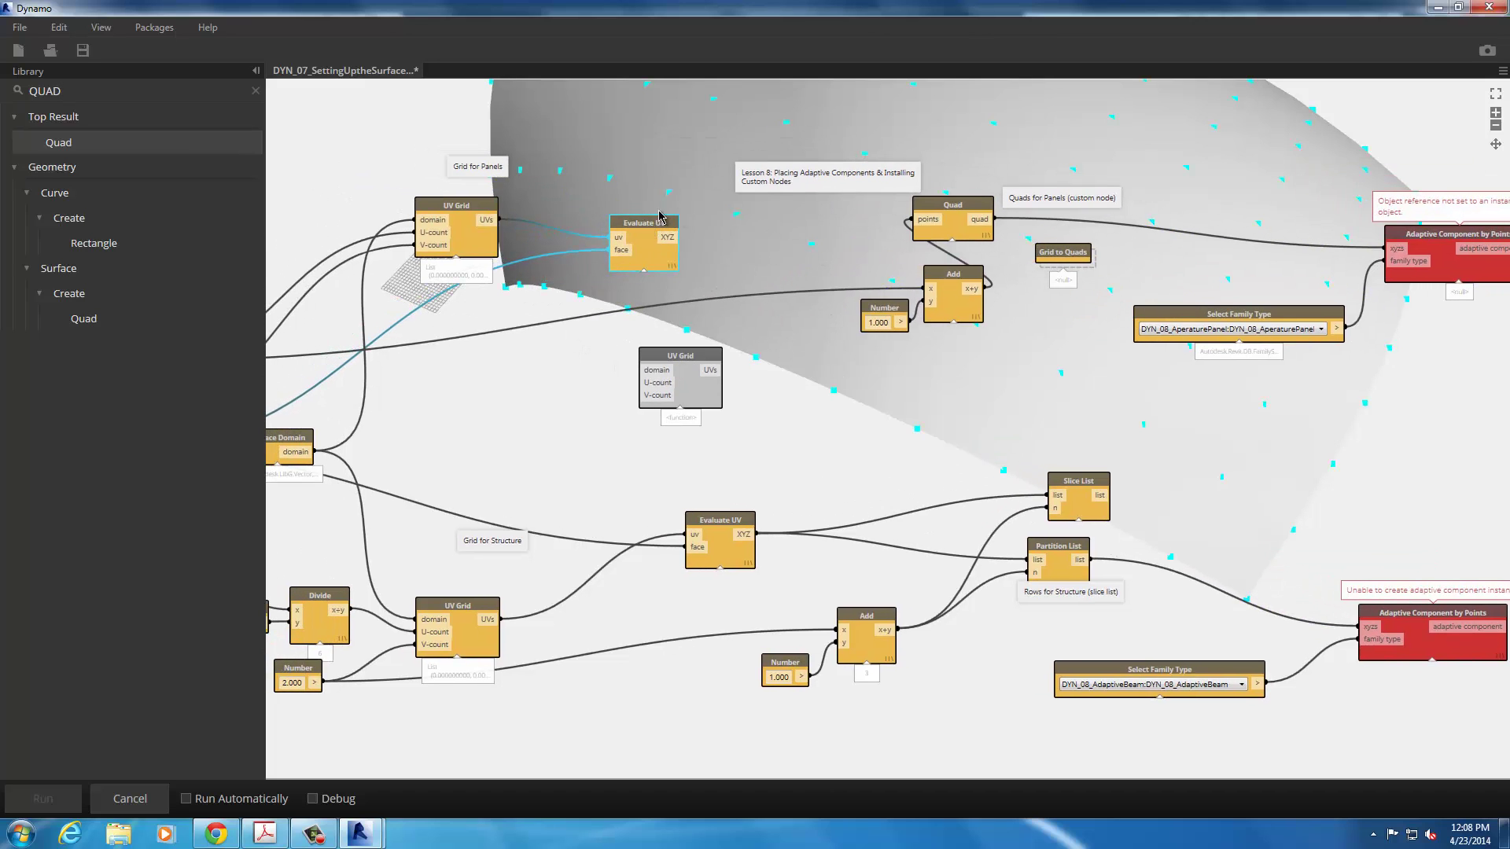
left_click_drag(950, 288, 770, 284)
left_click_drag(891, 313, 656, 327)
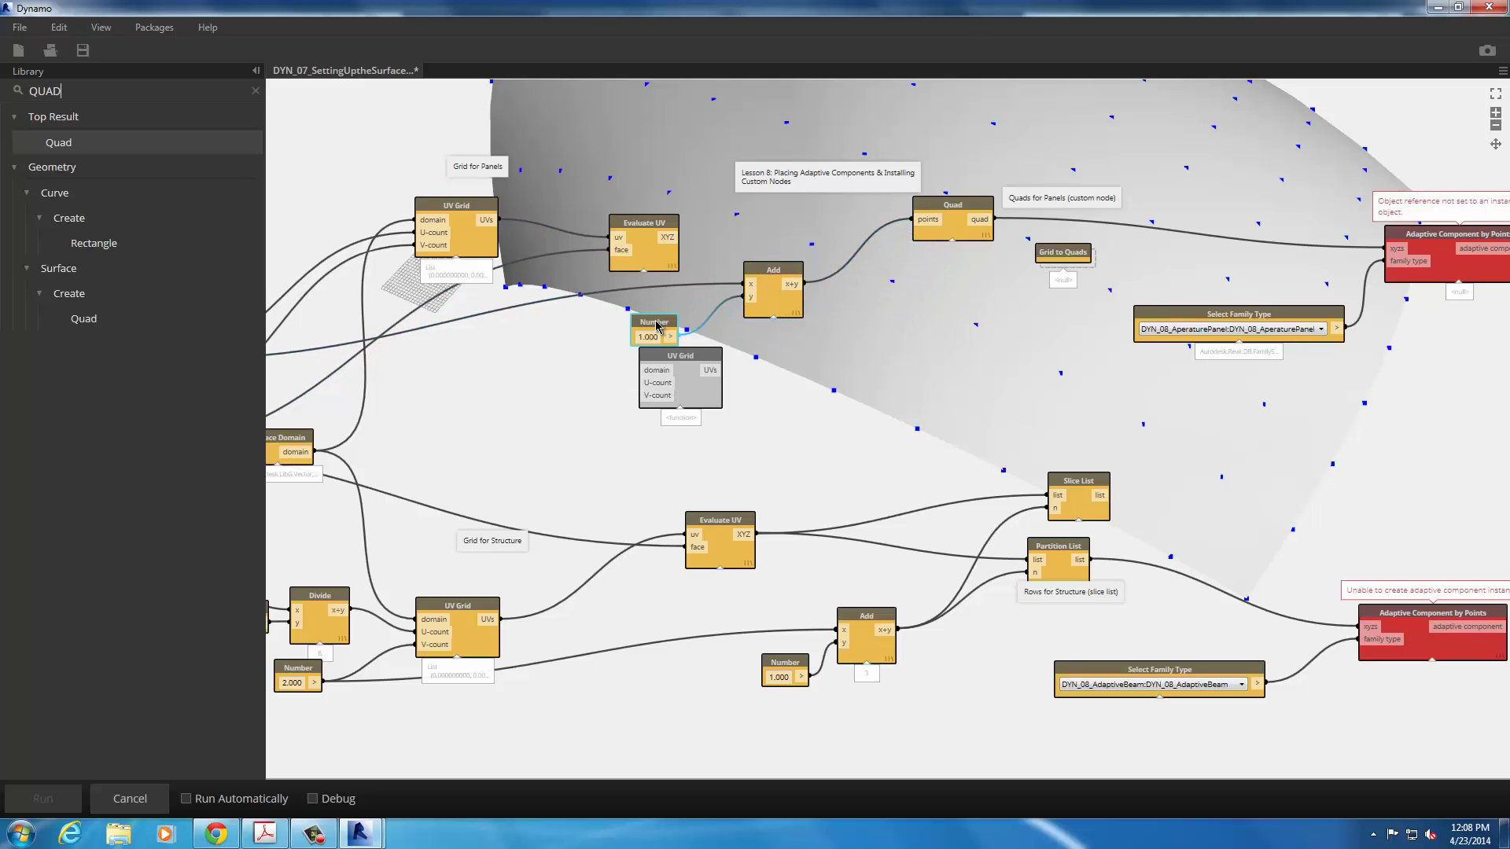
left_click(807, 424)
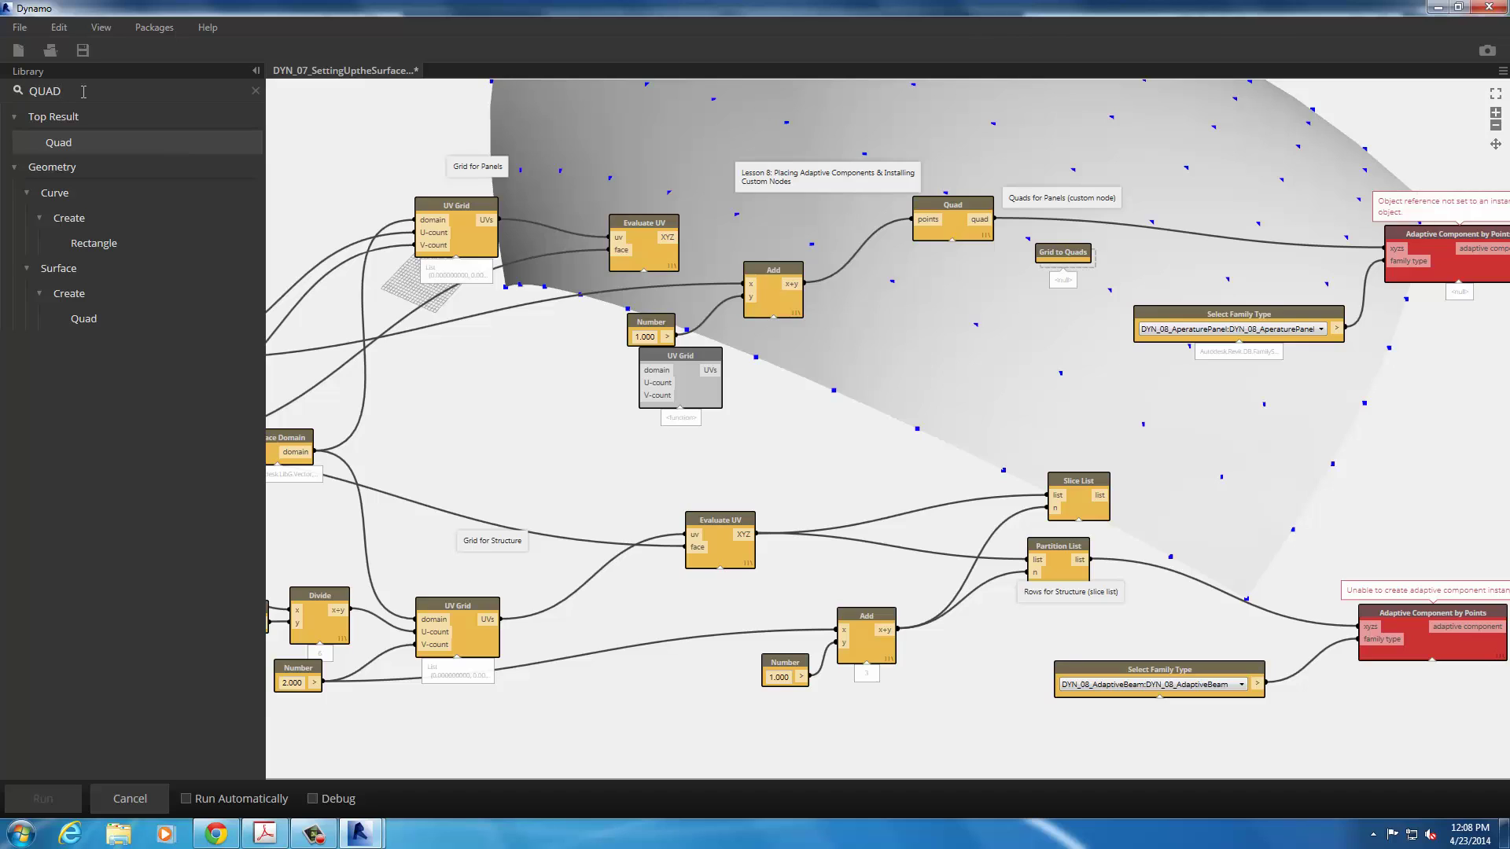
- Add a Partition List node to the panel row, wiring the Evaluate UV XYZ output into list and the Add output into n
double_click(43, 89)
type("PARTITION")
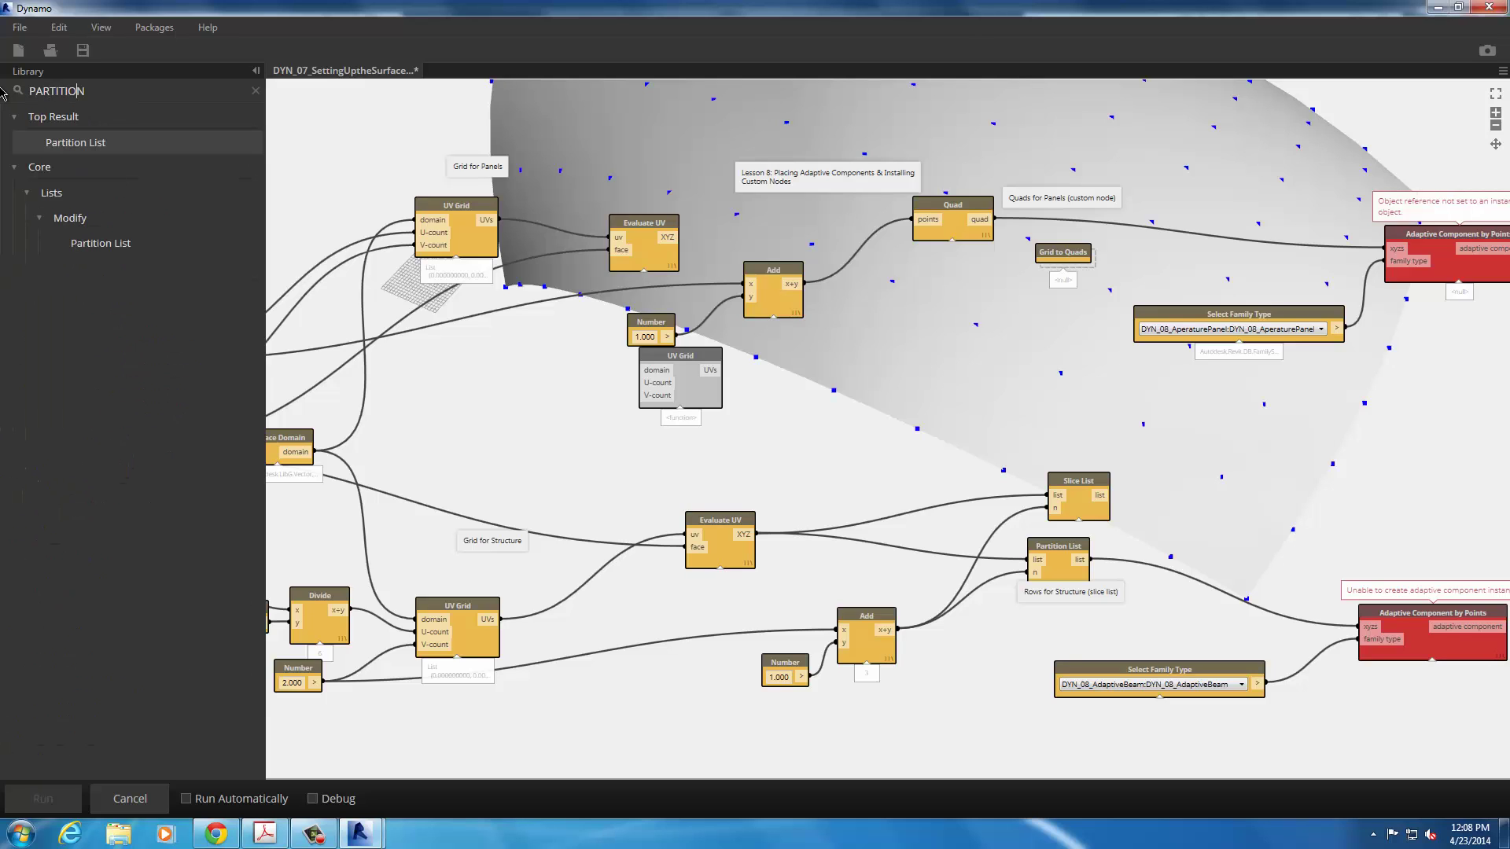
key("Return")
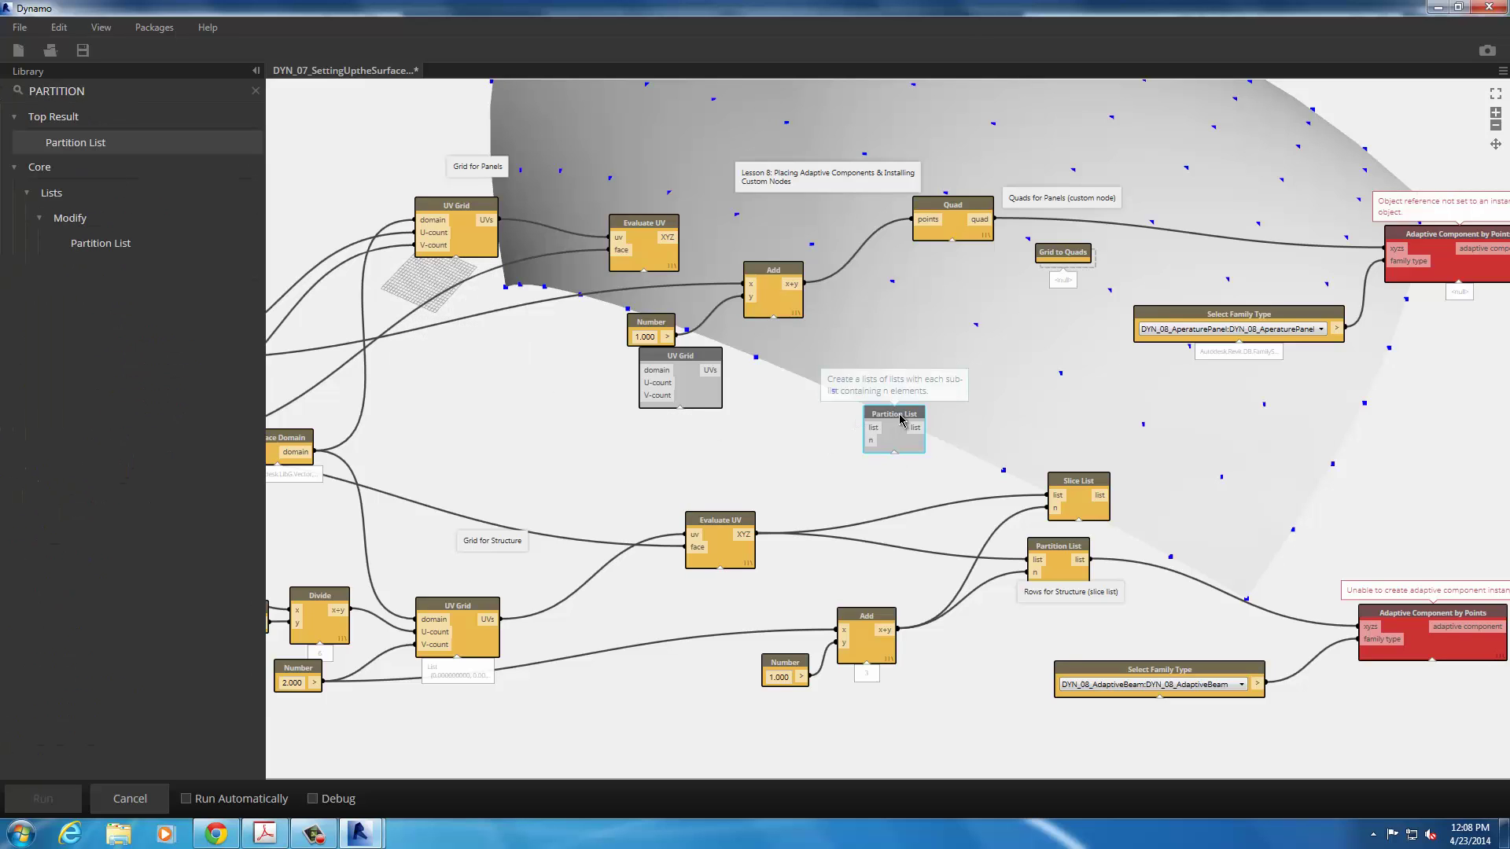
left_click_drag(894, 415, 896, 304)
left_click_drag(792, 288, 870, 329)
left_click_drag(670, 244, 891, 221)
- Tidy the panel row by repositioning the Add, Number, Quad and Grid to Quads nodes around the Partition List
left_click_drag(793, 279, 784, 285)
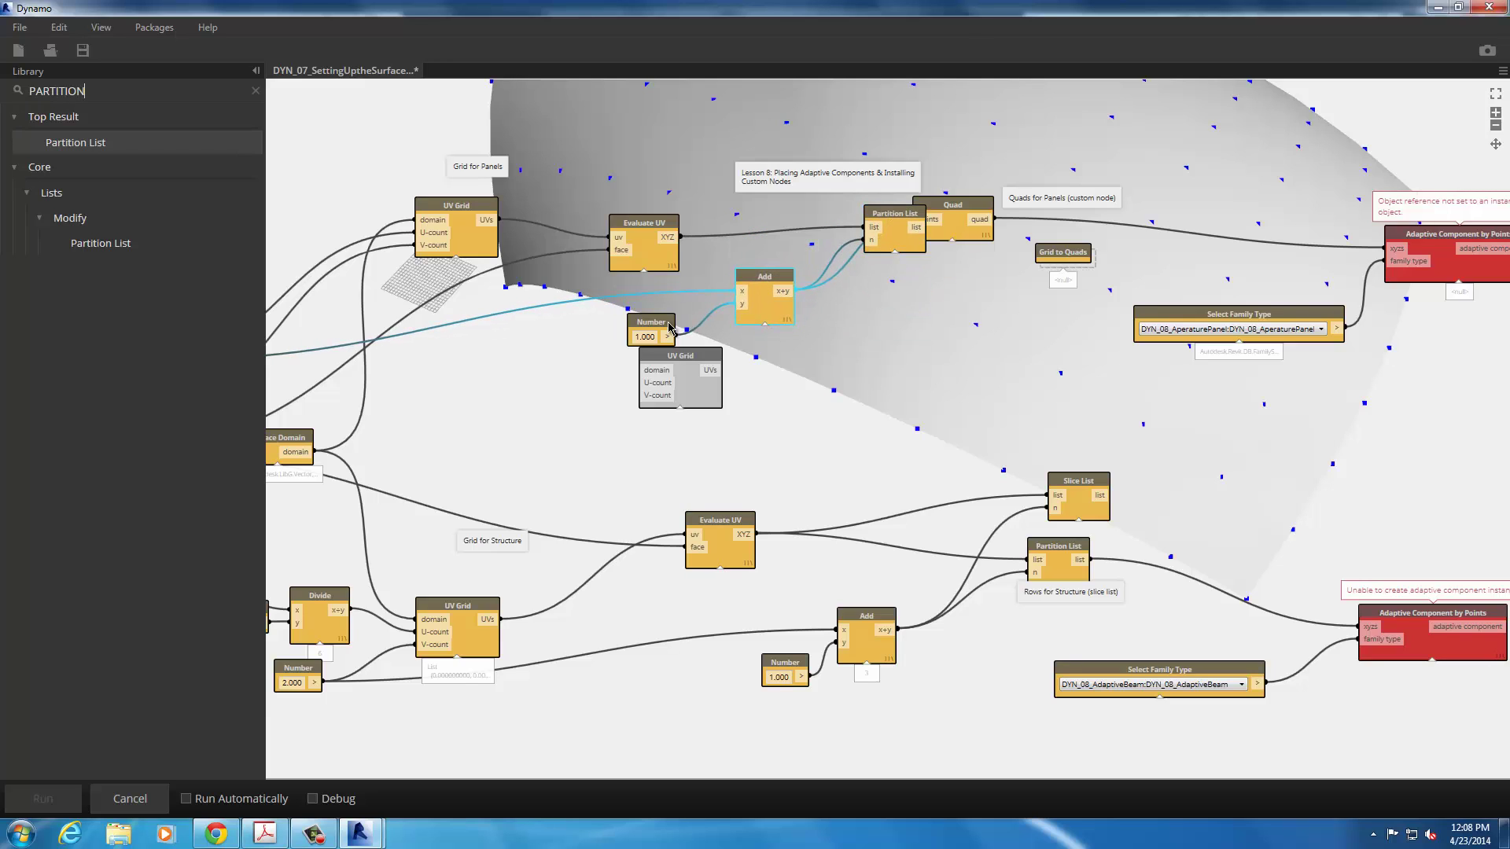
left_click_drag(653, 322, 630, 316)
left_click_drag(1066, 253, 1073, 243)
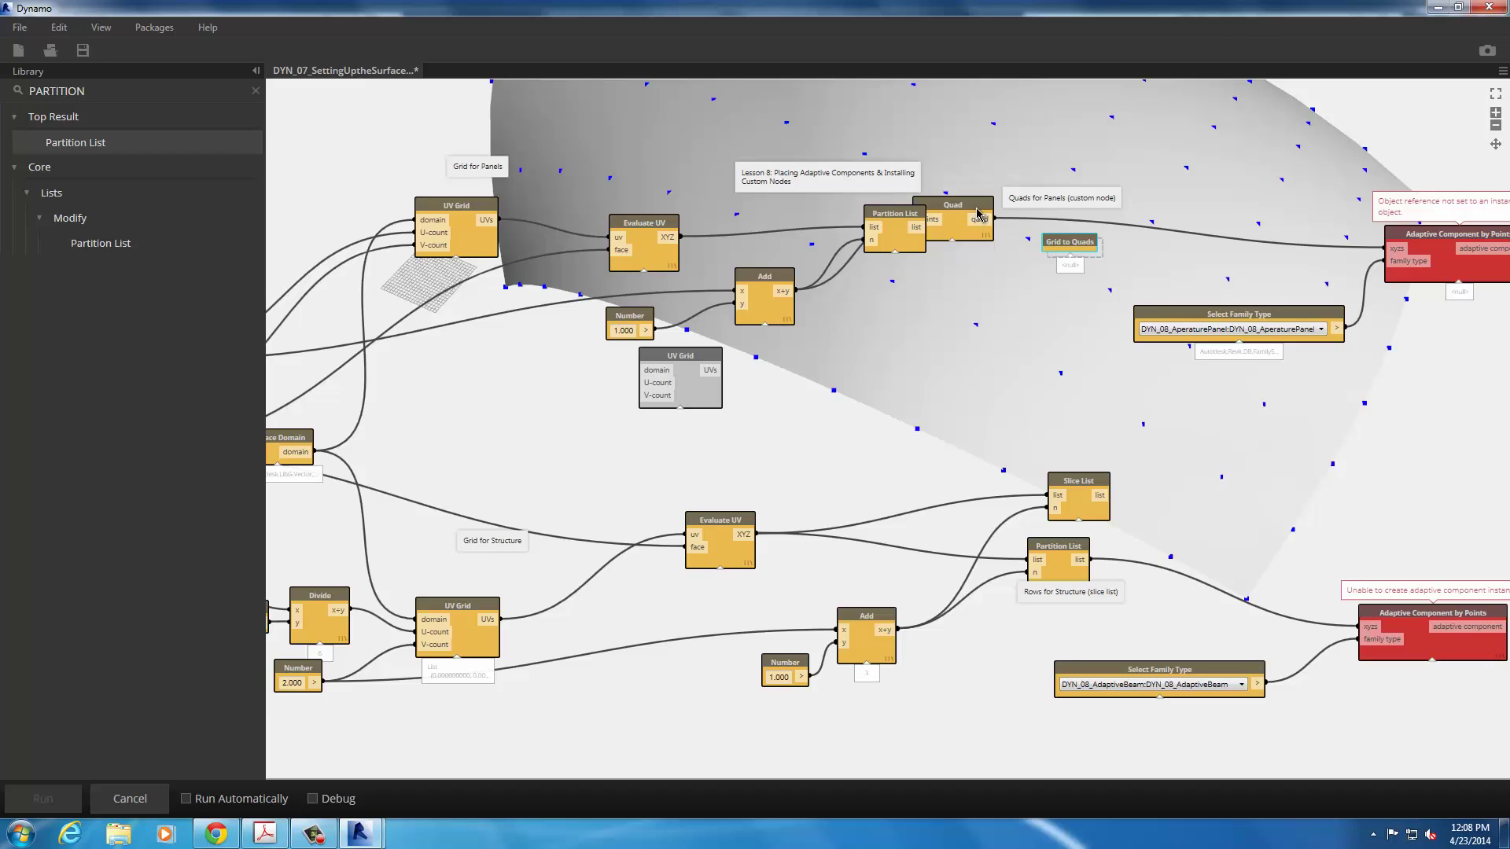
left_click_drag(979, 210, 981, 168)
left_click_drag(1072, 241, 1060, 249)
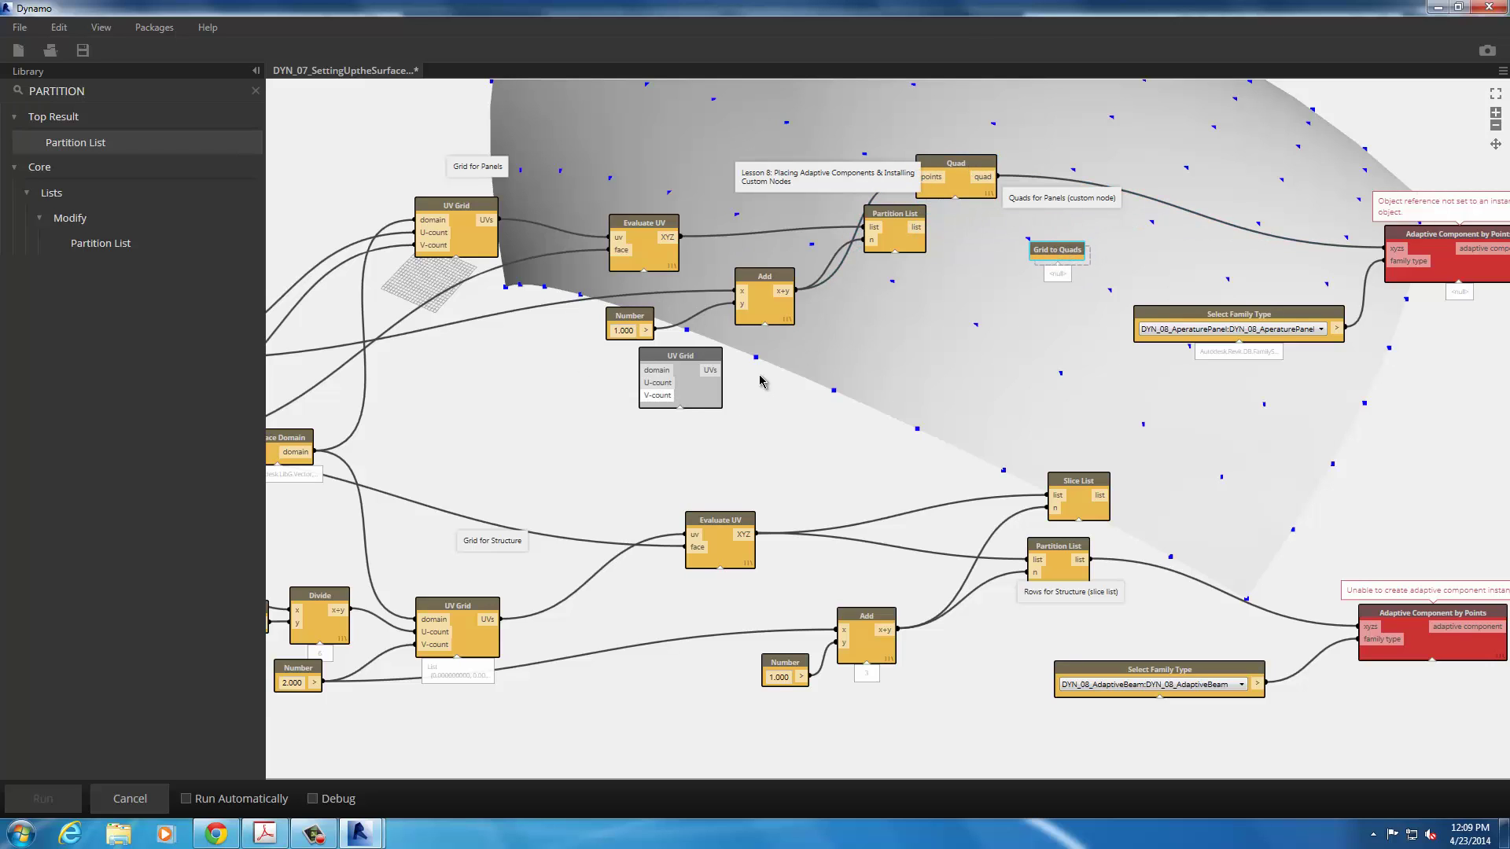
- Connect the panel row's Partition List output to the Quad's points input in place of the Add output
middle_click_drag(430, 437, 811, 455)
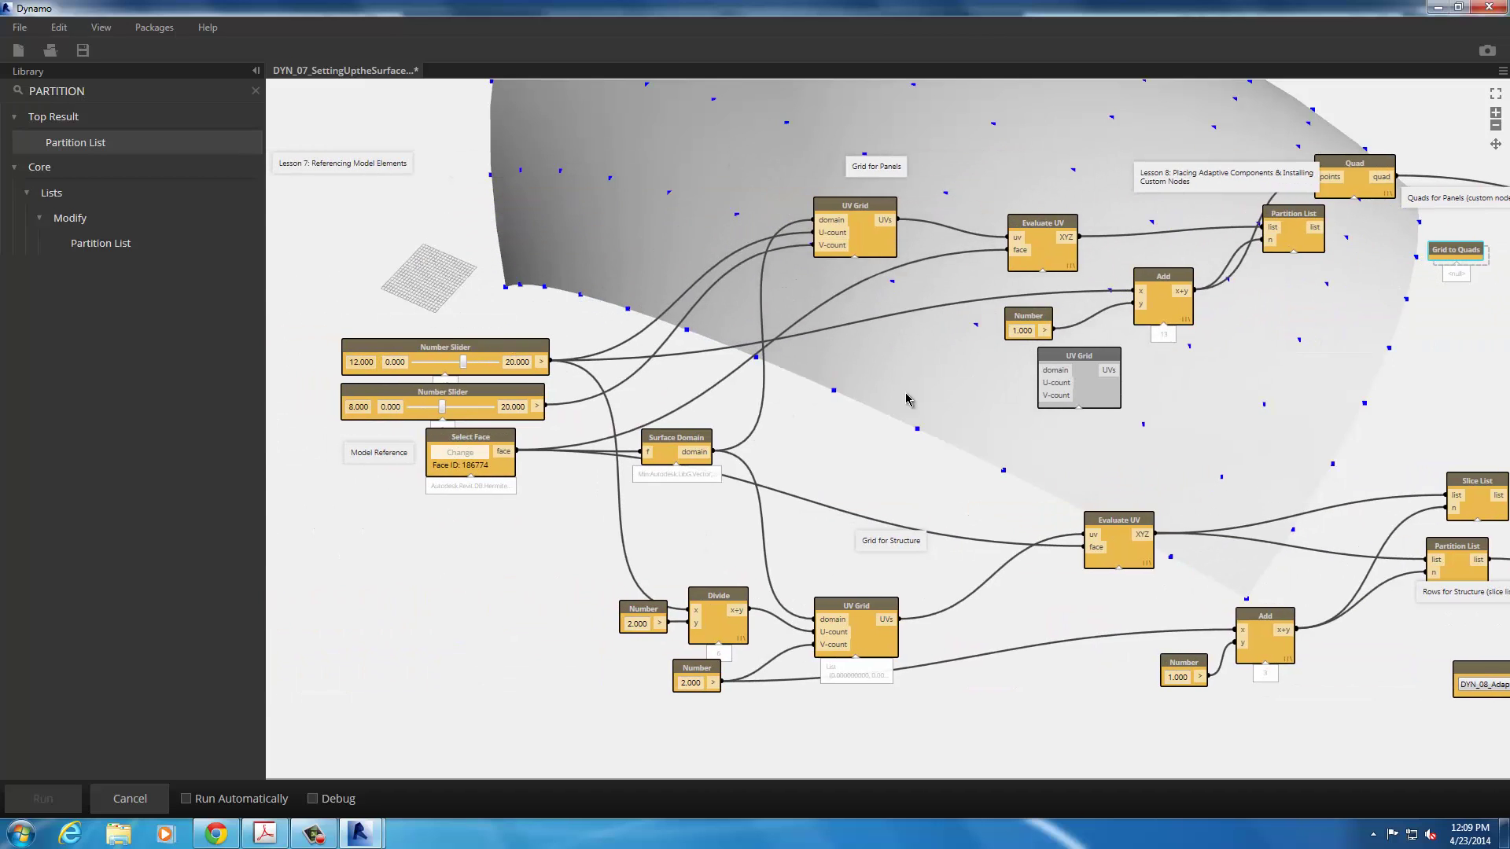
middle_click_drag(910, 398, 795, 428)
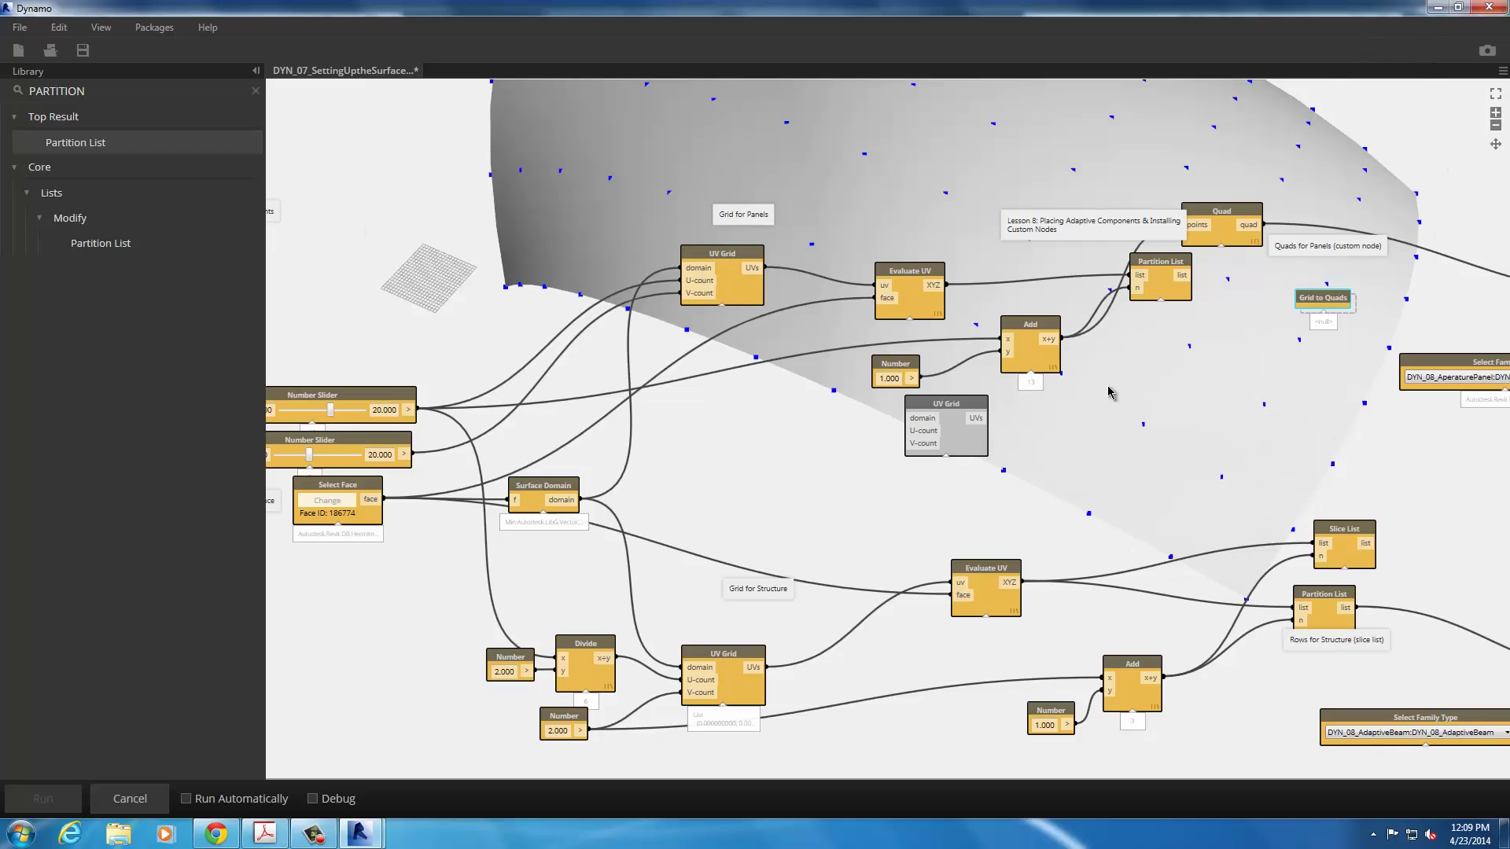
left_click_drag(1162, 262, 1160, 280)
left_click(1189, 294)
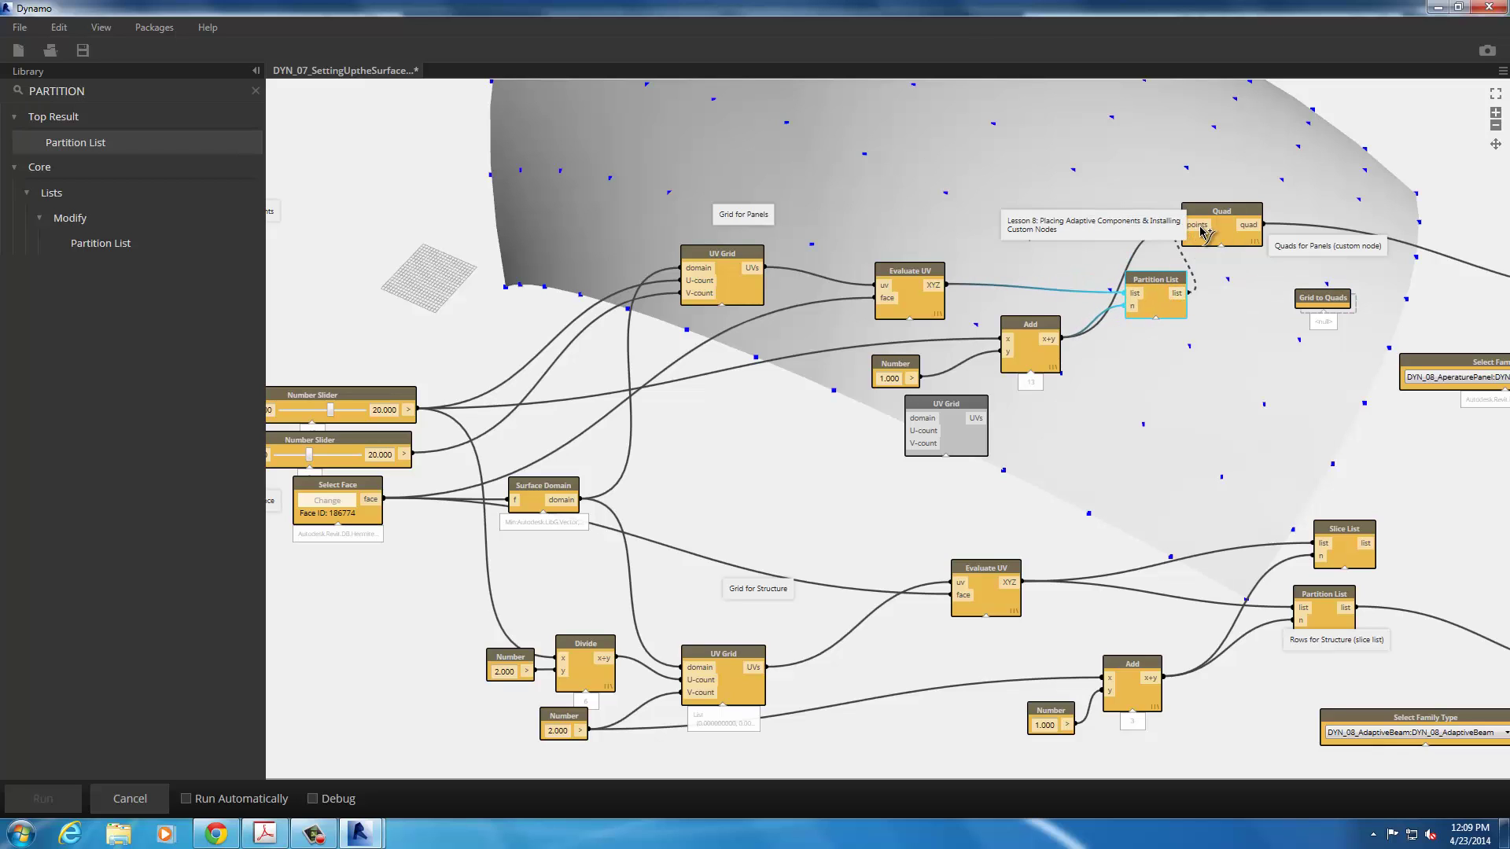
left_click(1252, 212)
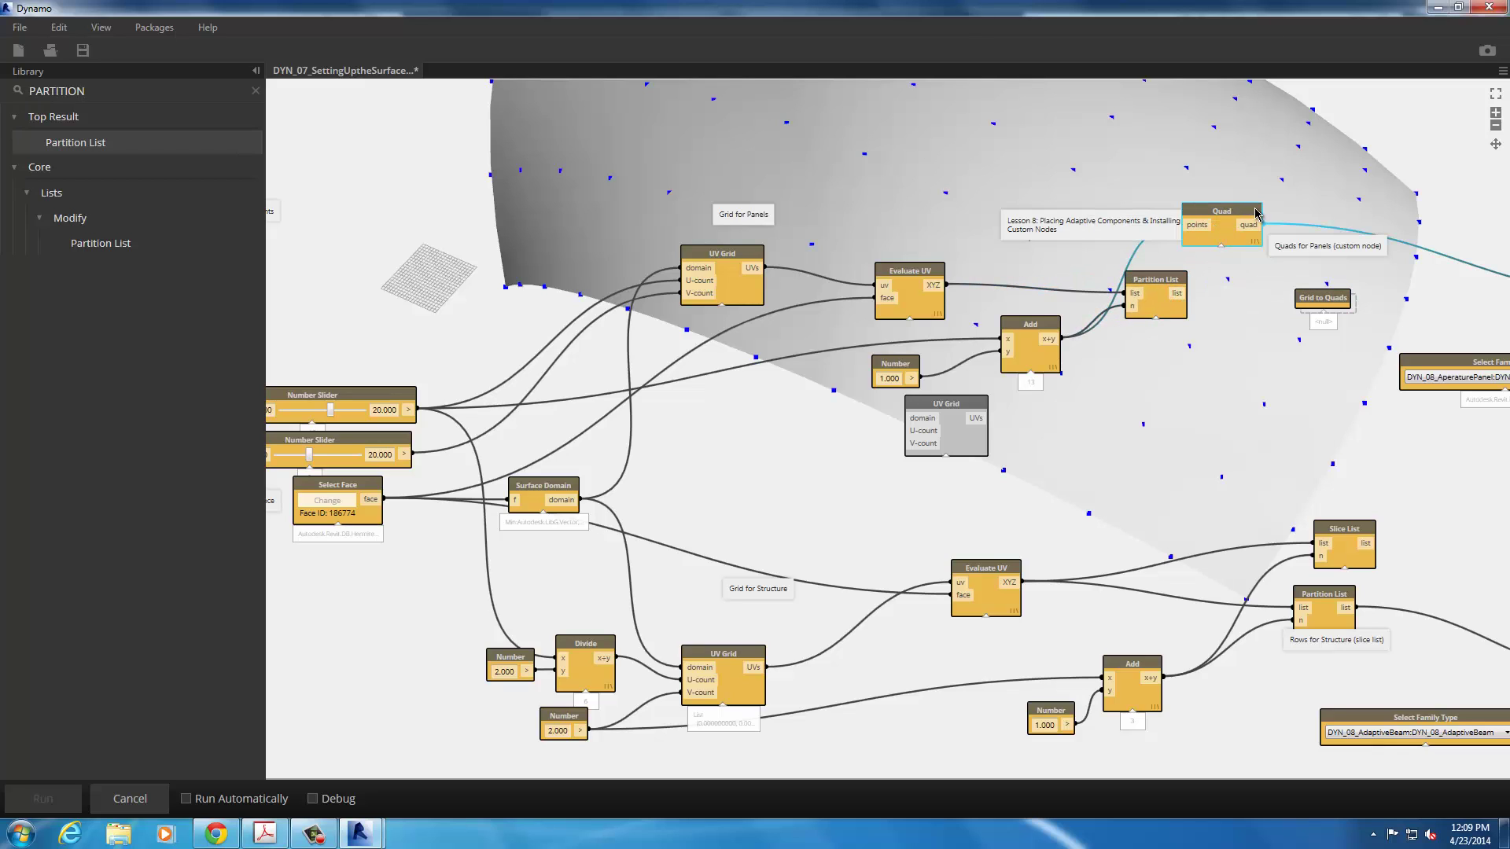
left_click(1189, 295)
left_click(1187, 225)
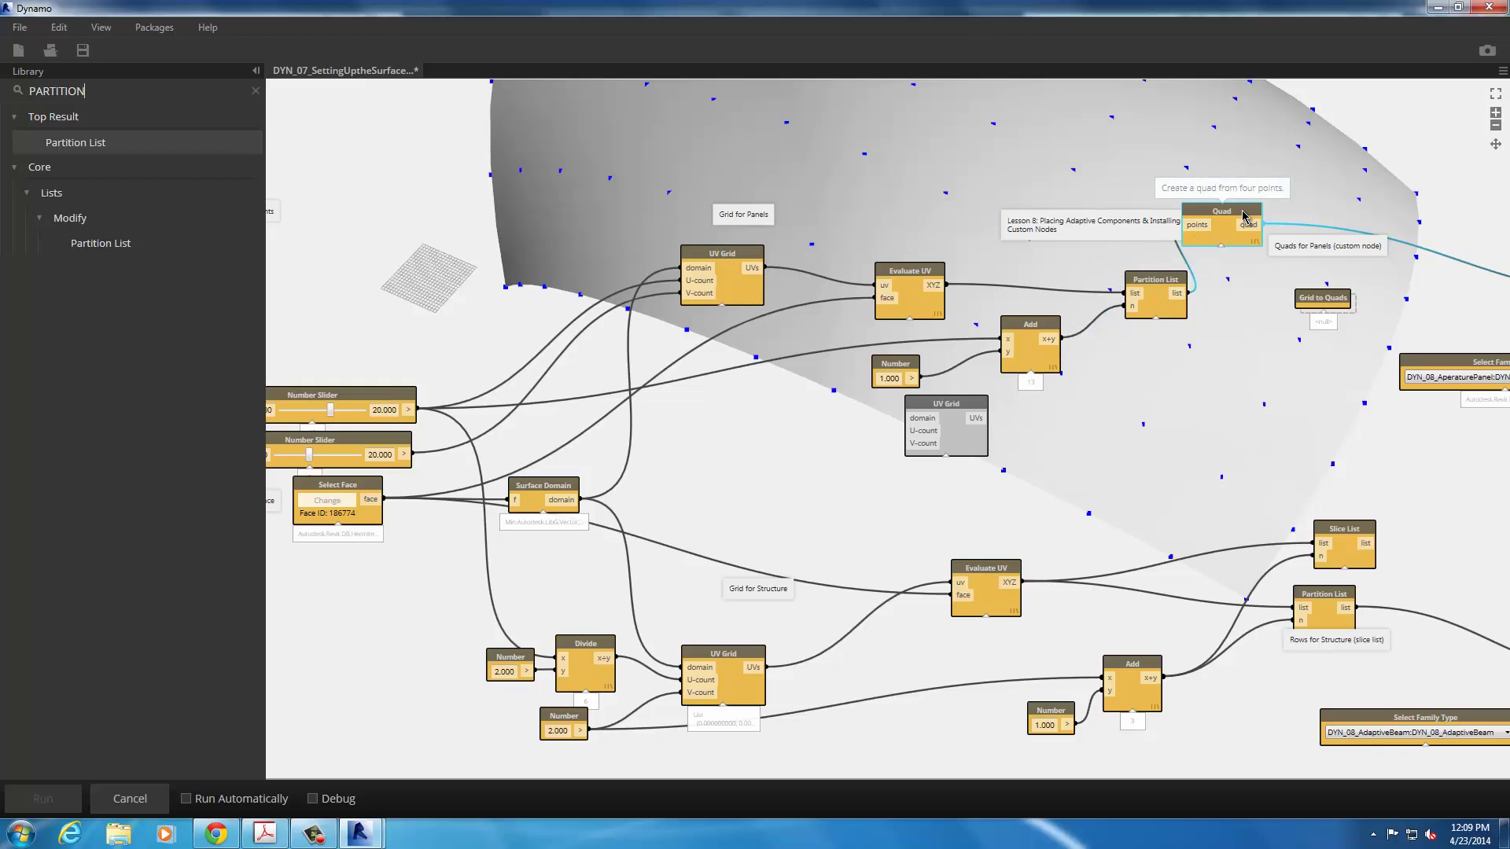
middle_click_drag(1266, 236, 913, 317)
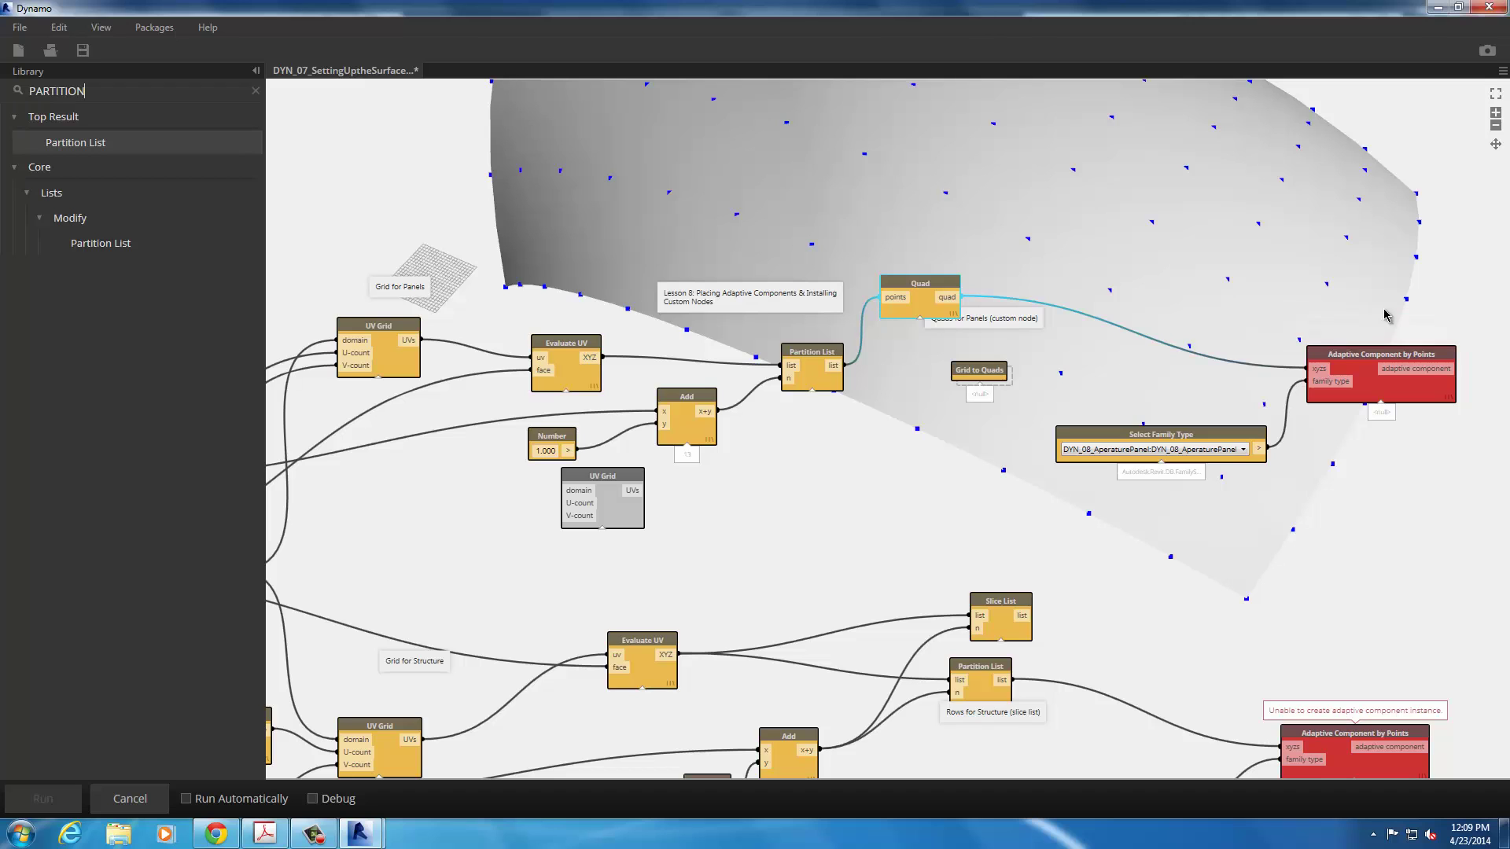
- Restore the Dynamo window to its smaller size, move it aside and switch to the Revit 3D view
left_click(1457, 8)
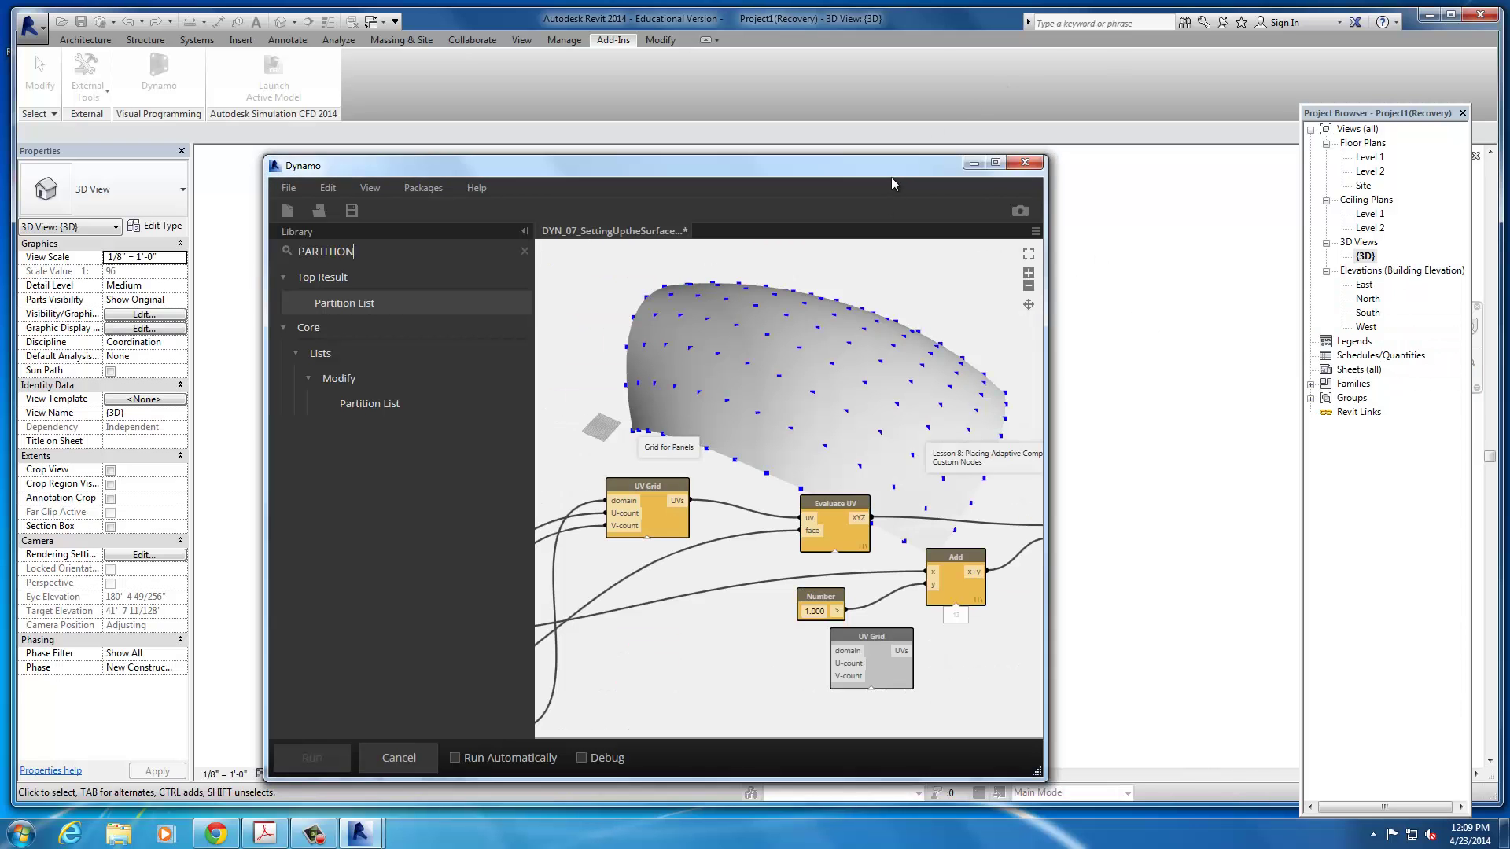
left_click_drag(893, 181, 479, 211)
left_click(834, 464)
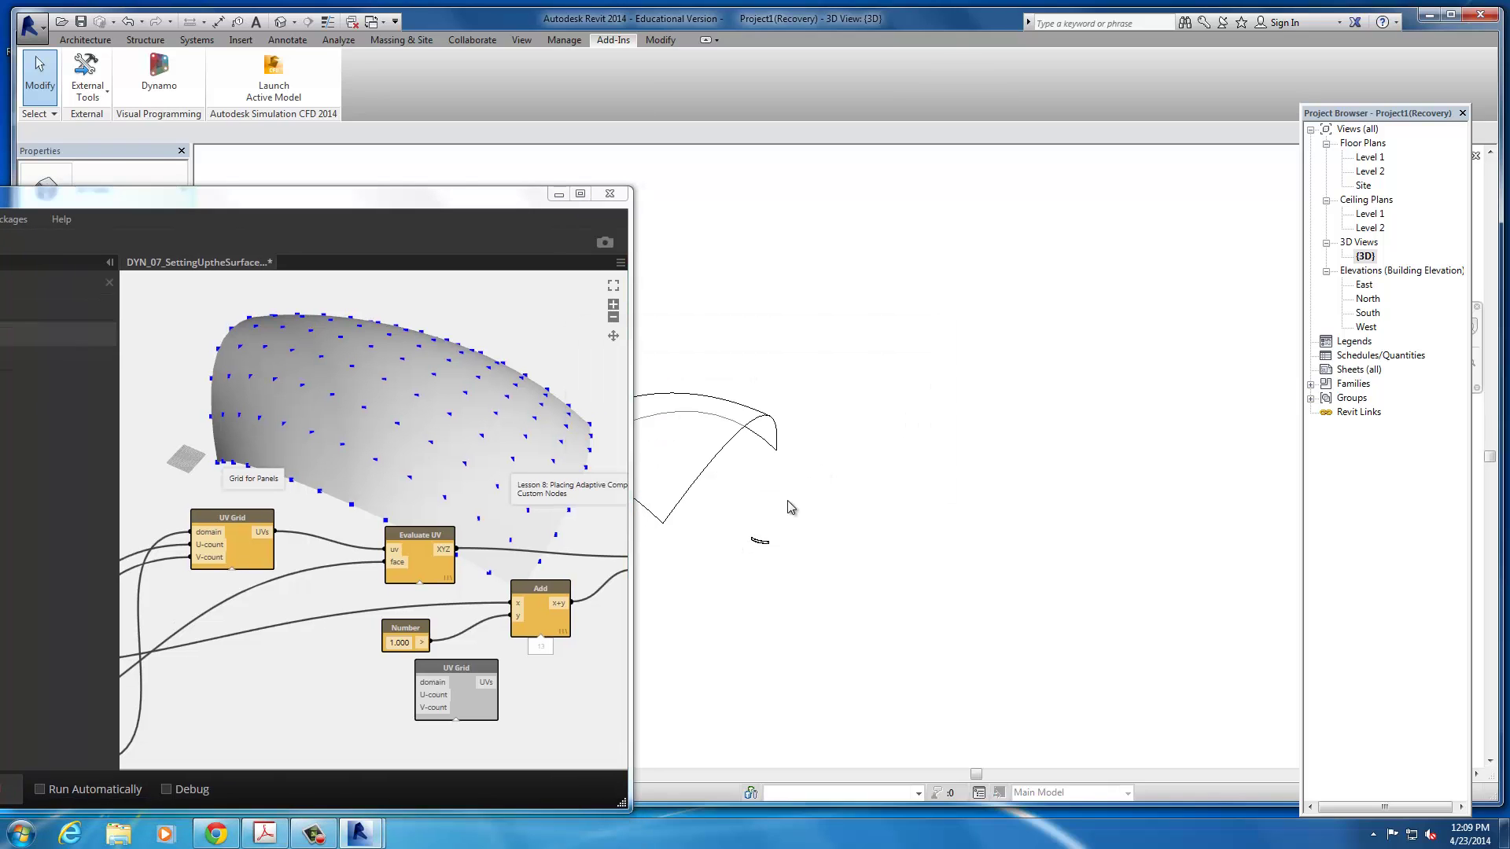
- Restore the Revit view windows to floating size and move the 3D view and Level 1 plan aside to check the open views
middle_click_drag(790, 507, 1030, 502)
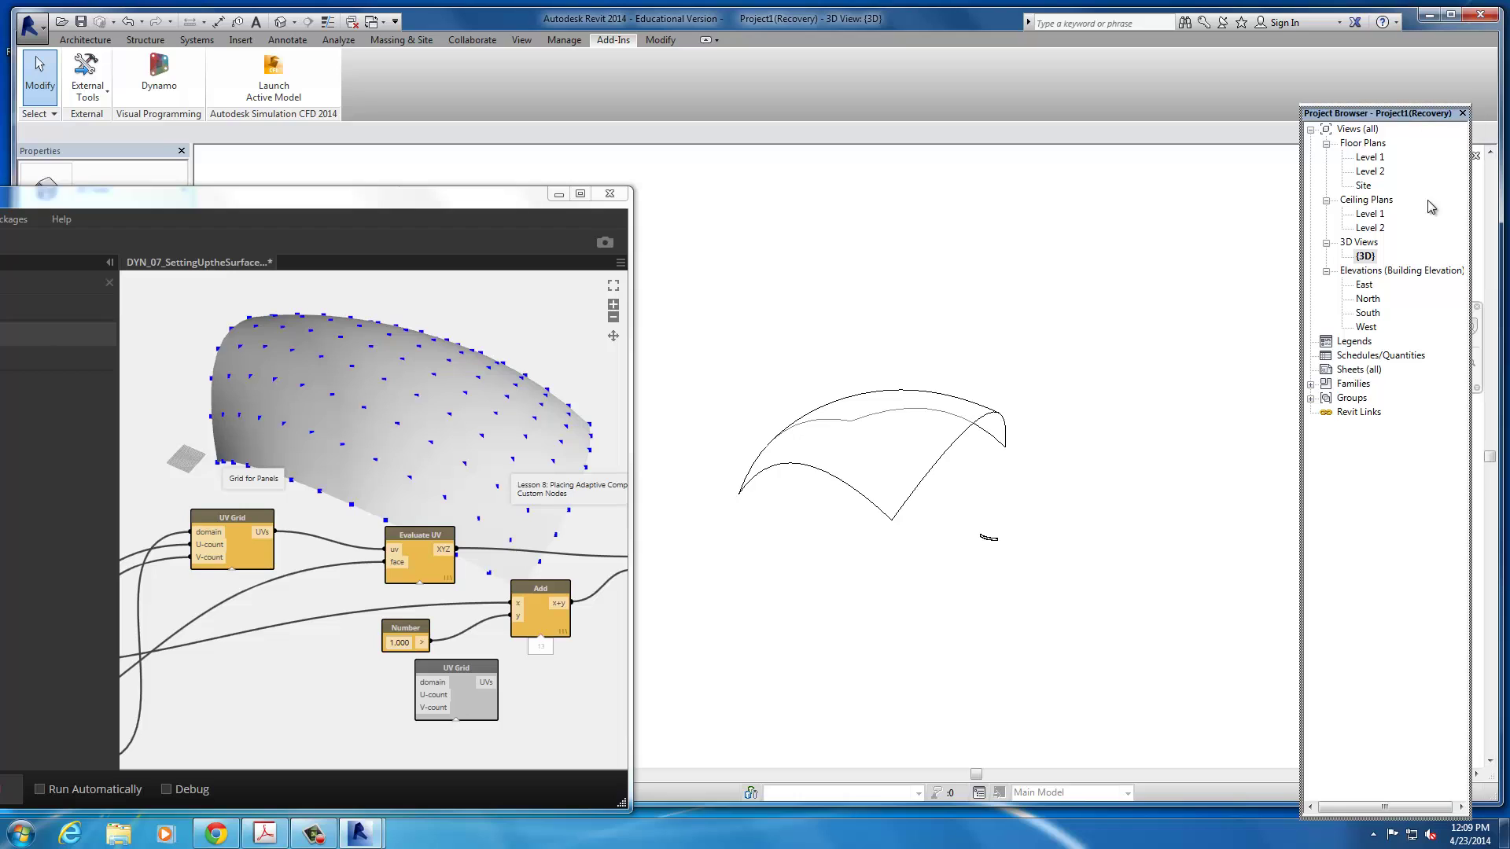
left_click(1465, 162)
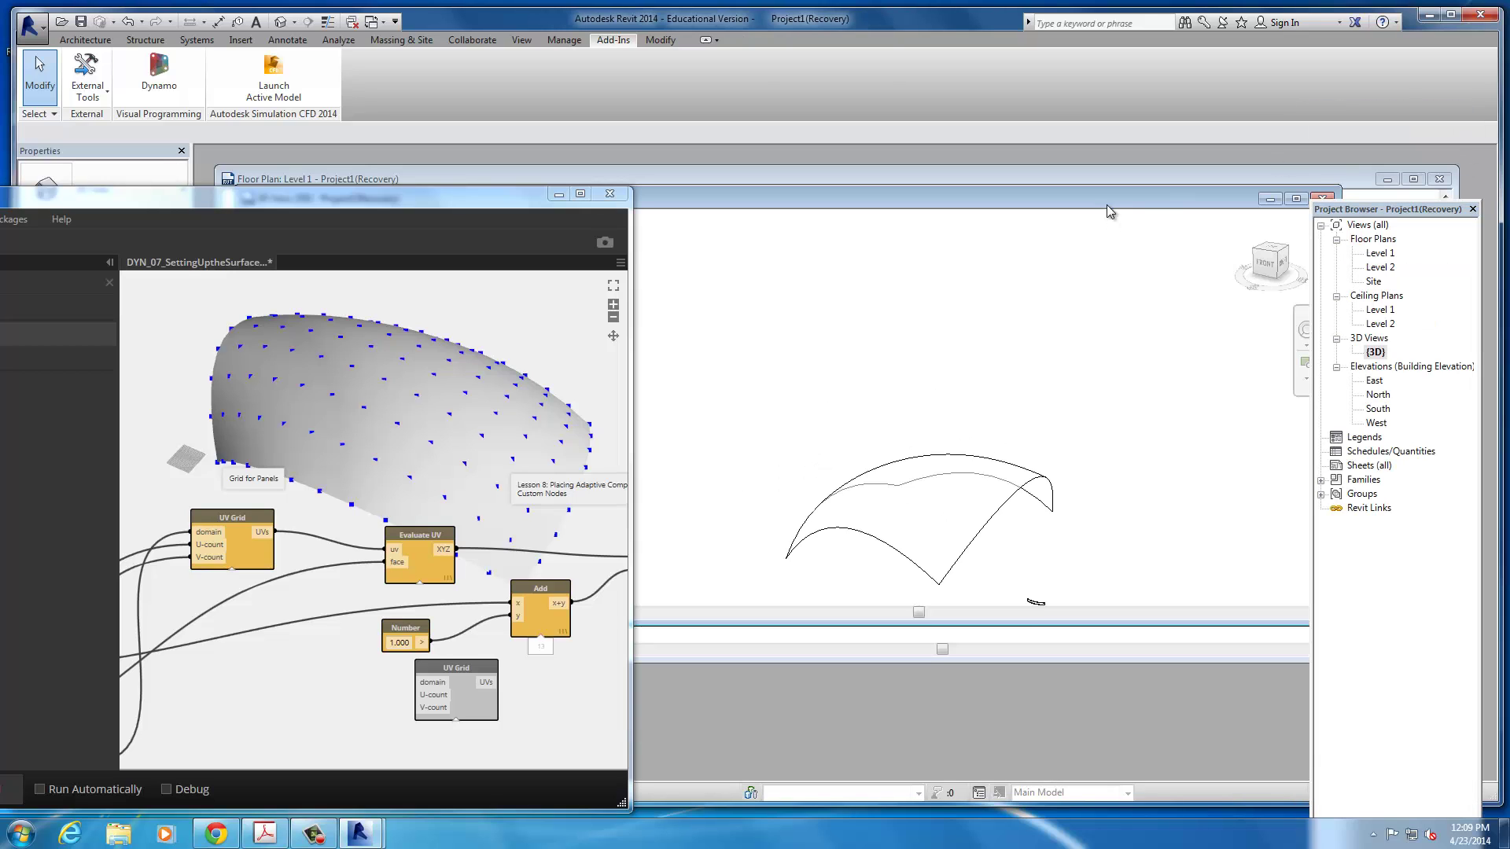
left_click_drag(1108, 208, 1141, 461)
left_click(988, 187)
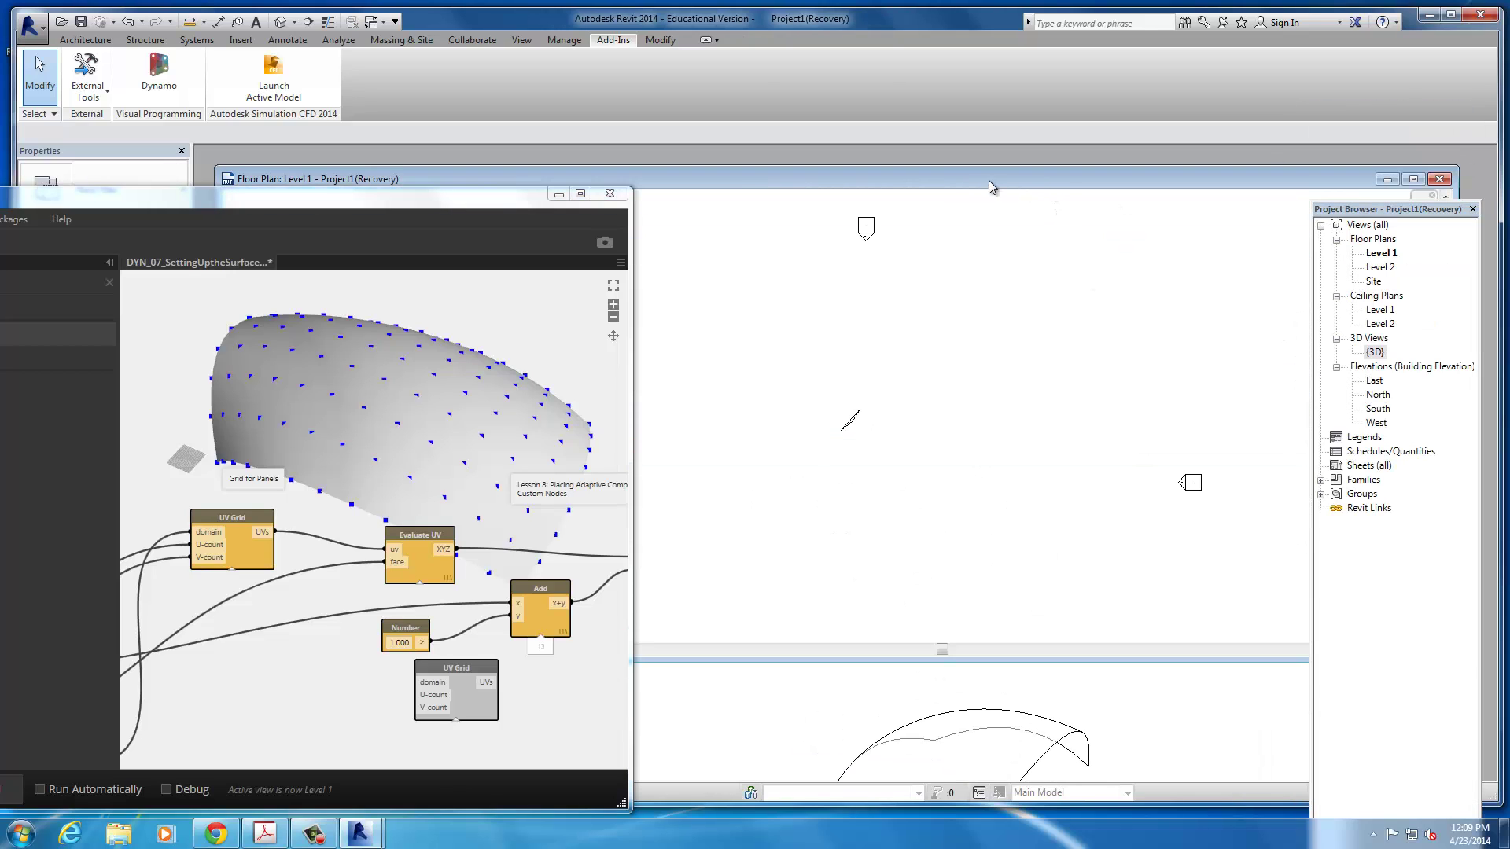
left_click_drag(993, 186, 1120, 212)
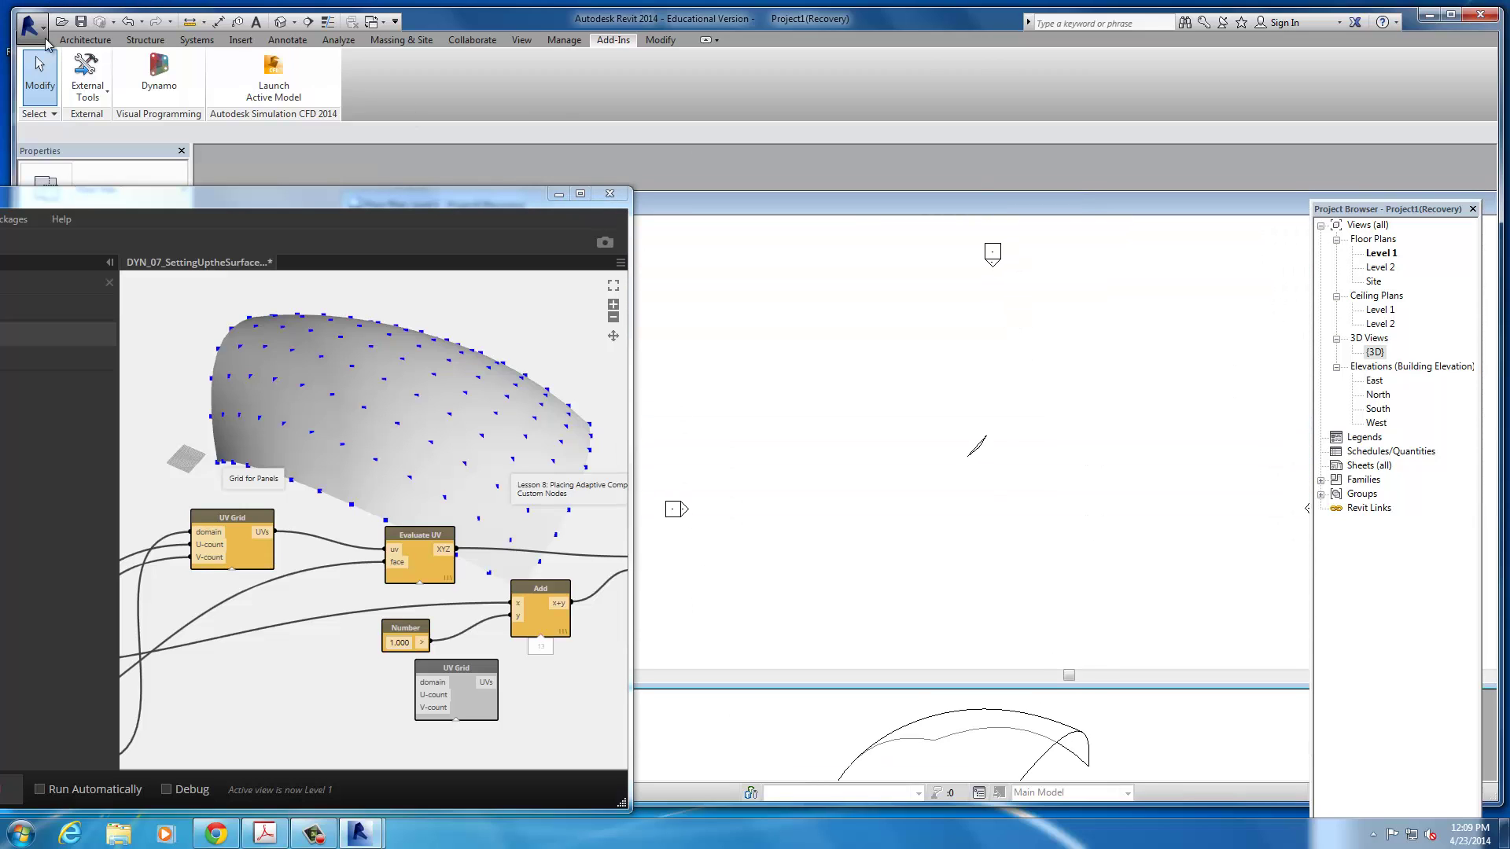
- Open the DYN_08_AdaptiveBeam family from the Downloads folder and load it into the project
left_click(30, 26)
key("Escape")
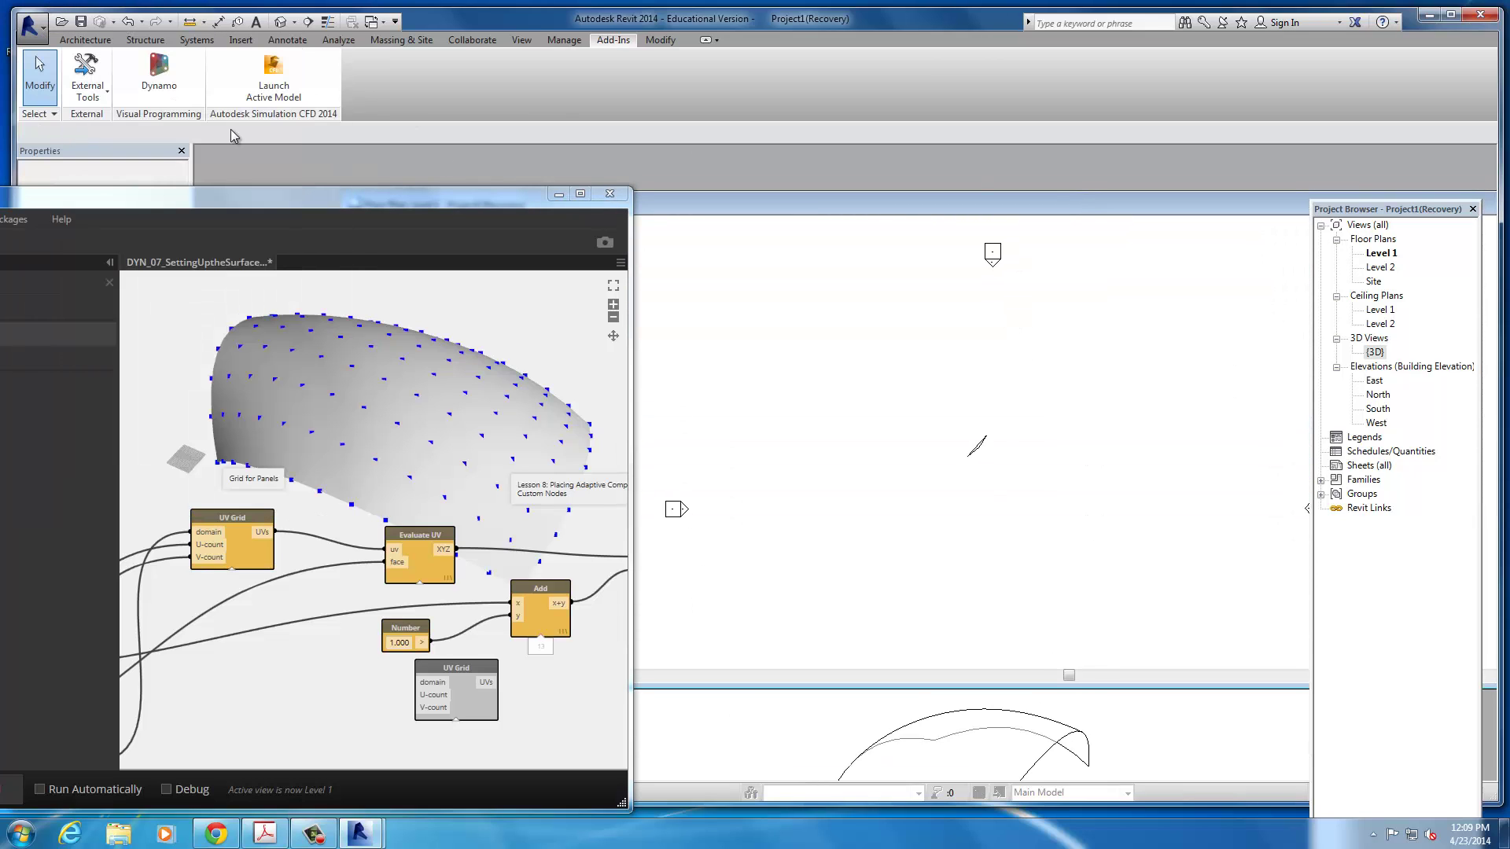
left_click(485, 515)
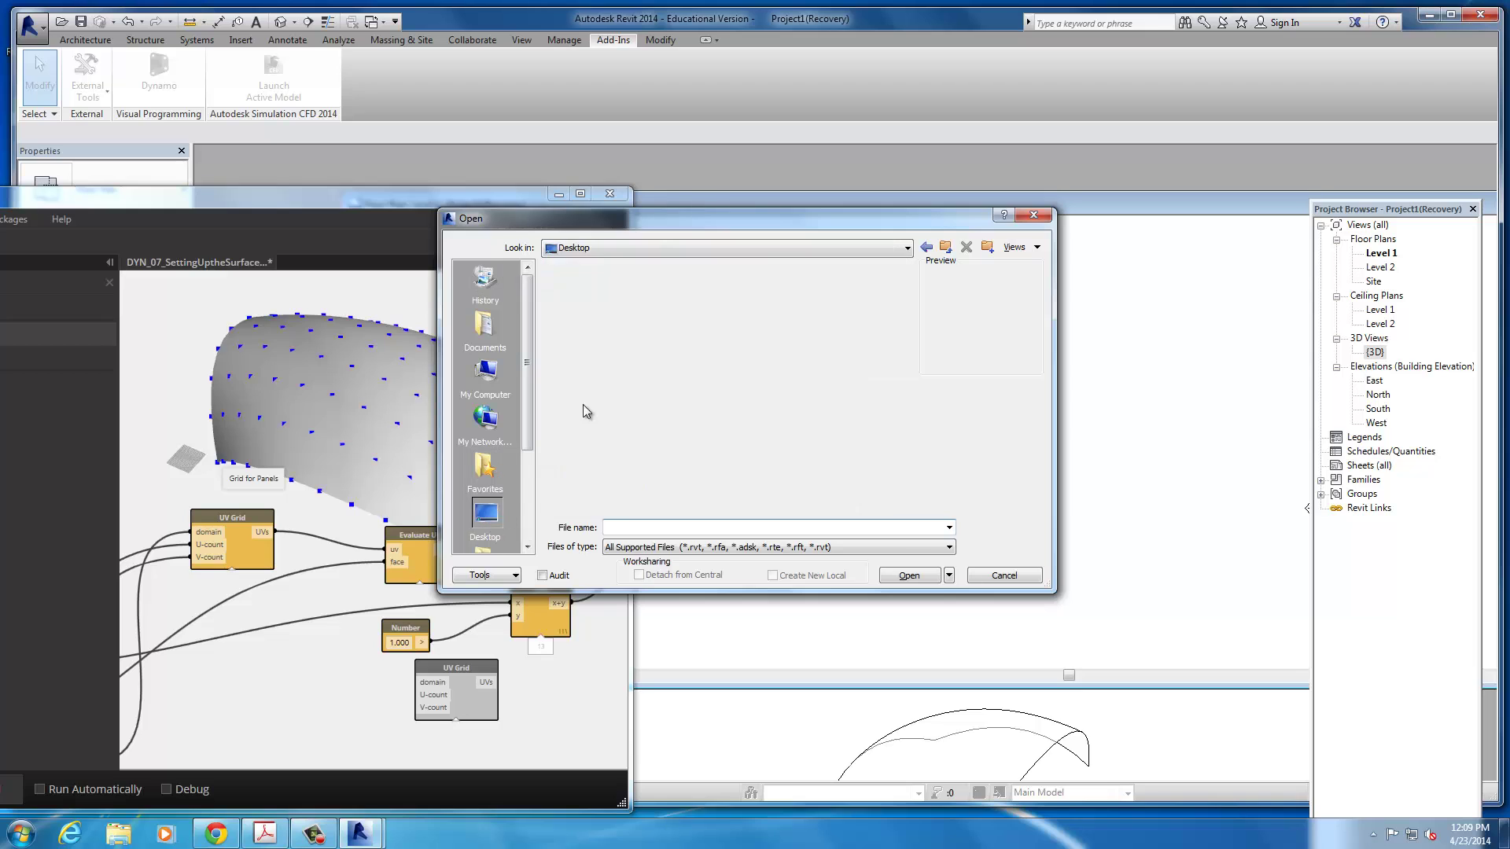
double_click(595, 301)
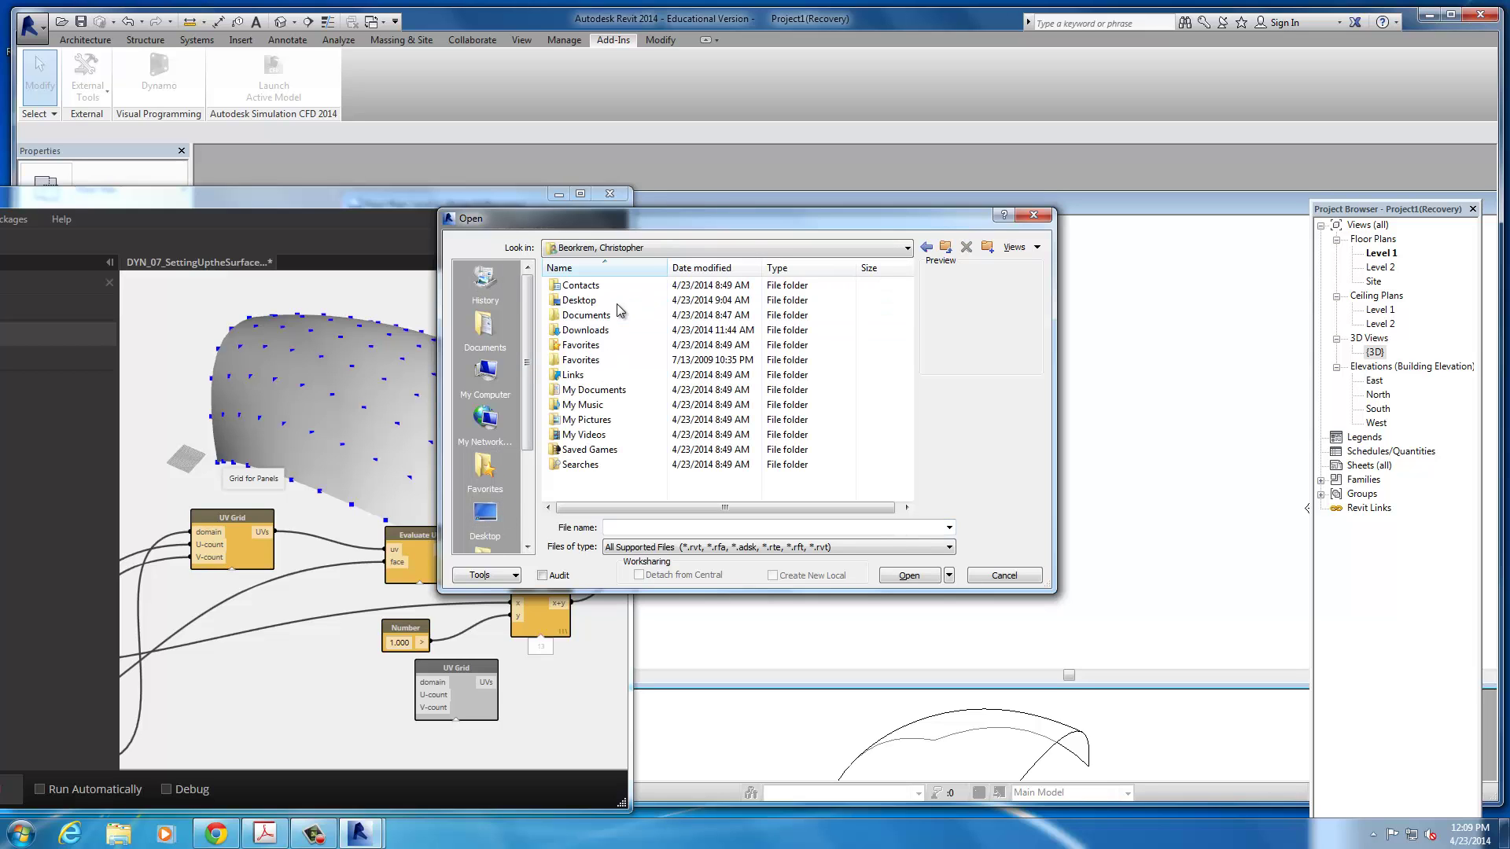
double_click(586, 330)
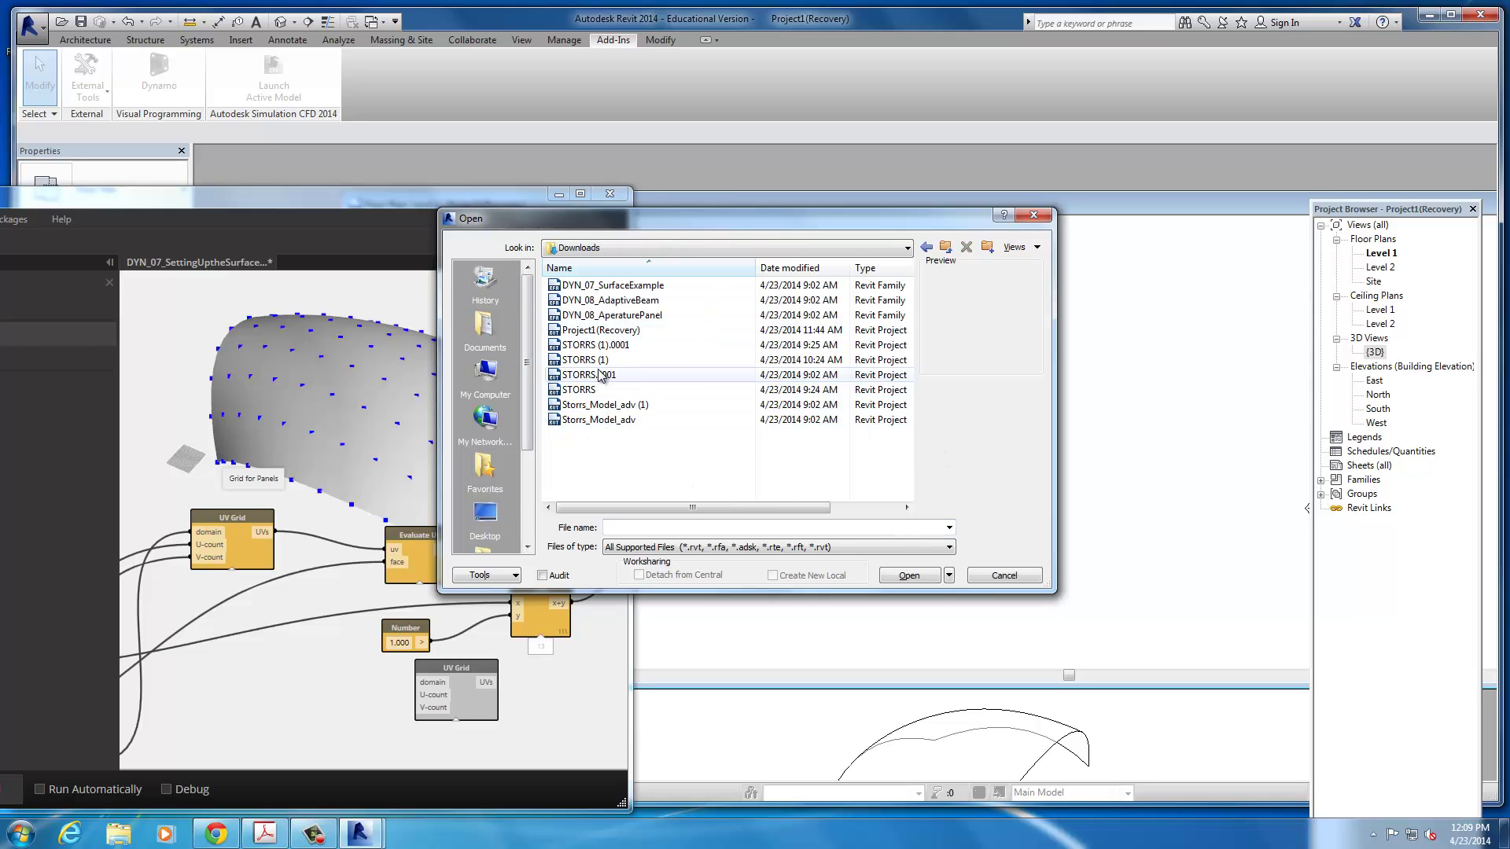
left_click(613, 300)
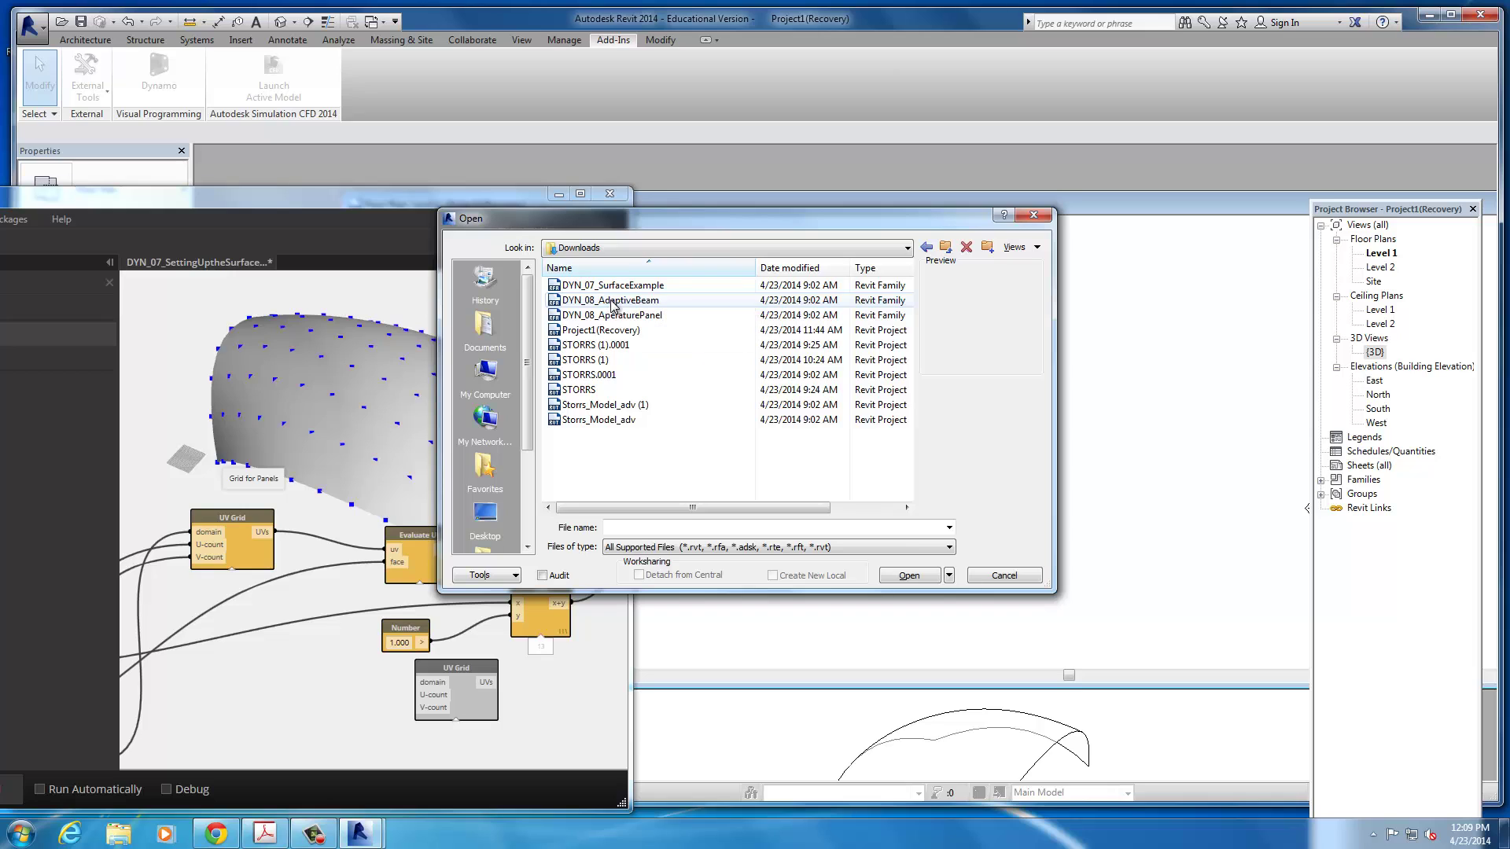
left_click(910, 576)
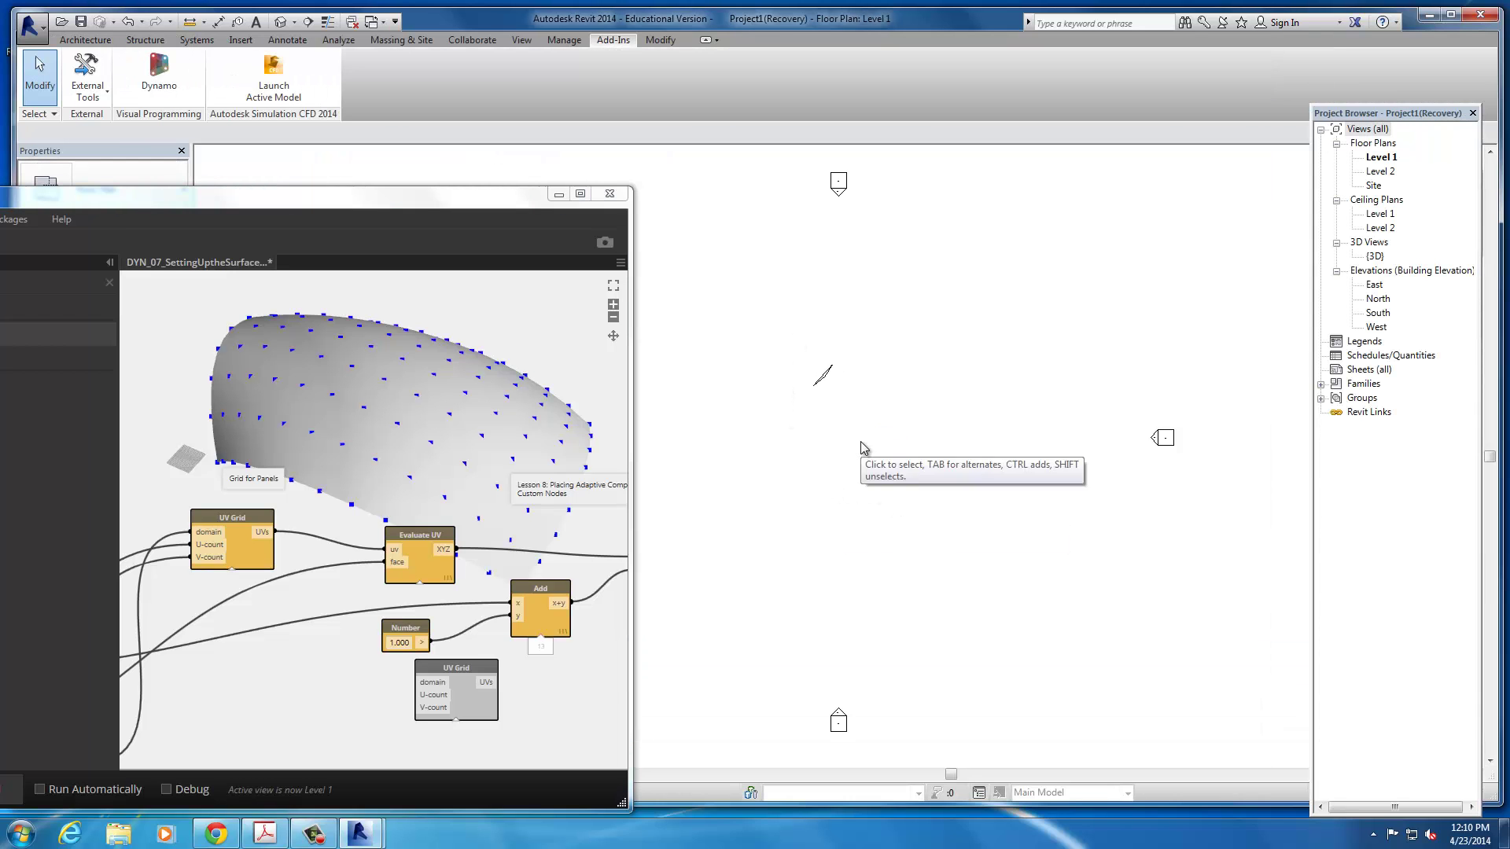
- Open the DYN_08_AperaturePanel family from the Downloads folder and load it into the project
left_click(30, 26)
left_click(70, 131)
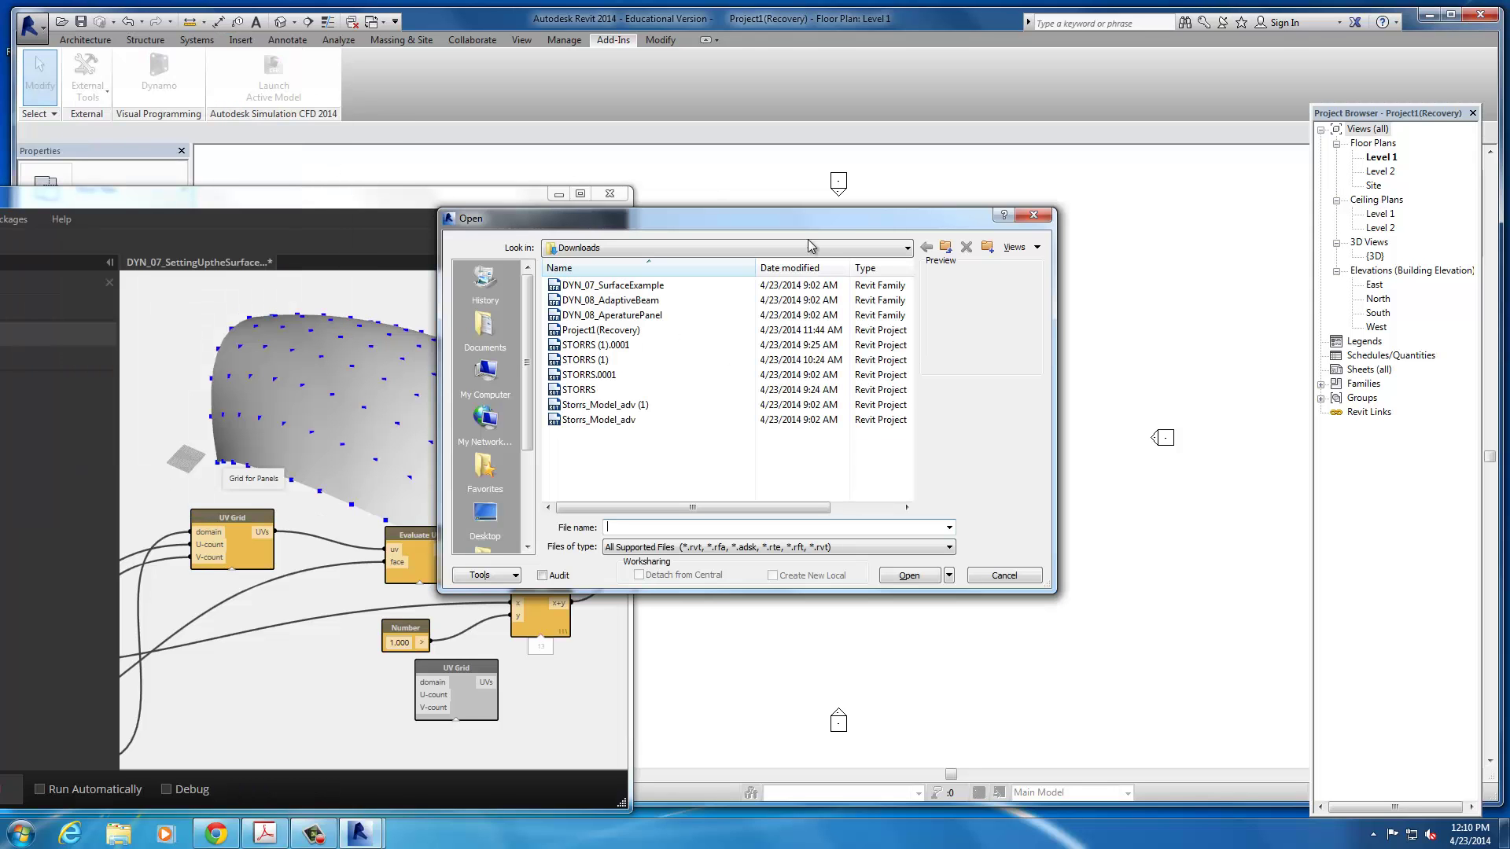
left_click(650, 316)
left_click(912, 578)
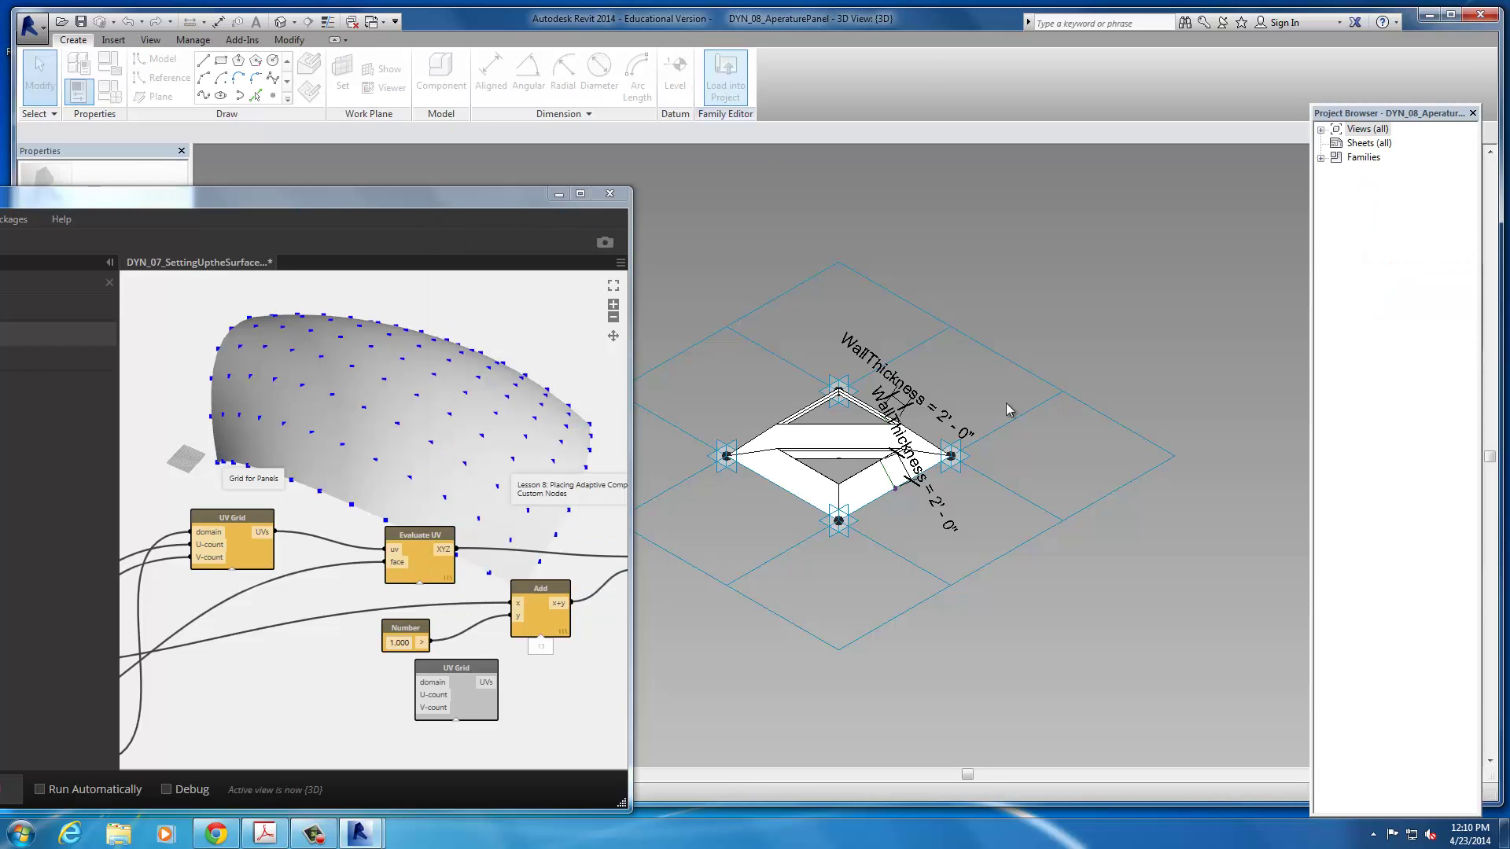
left_click(726, 539)
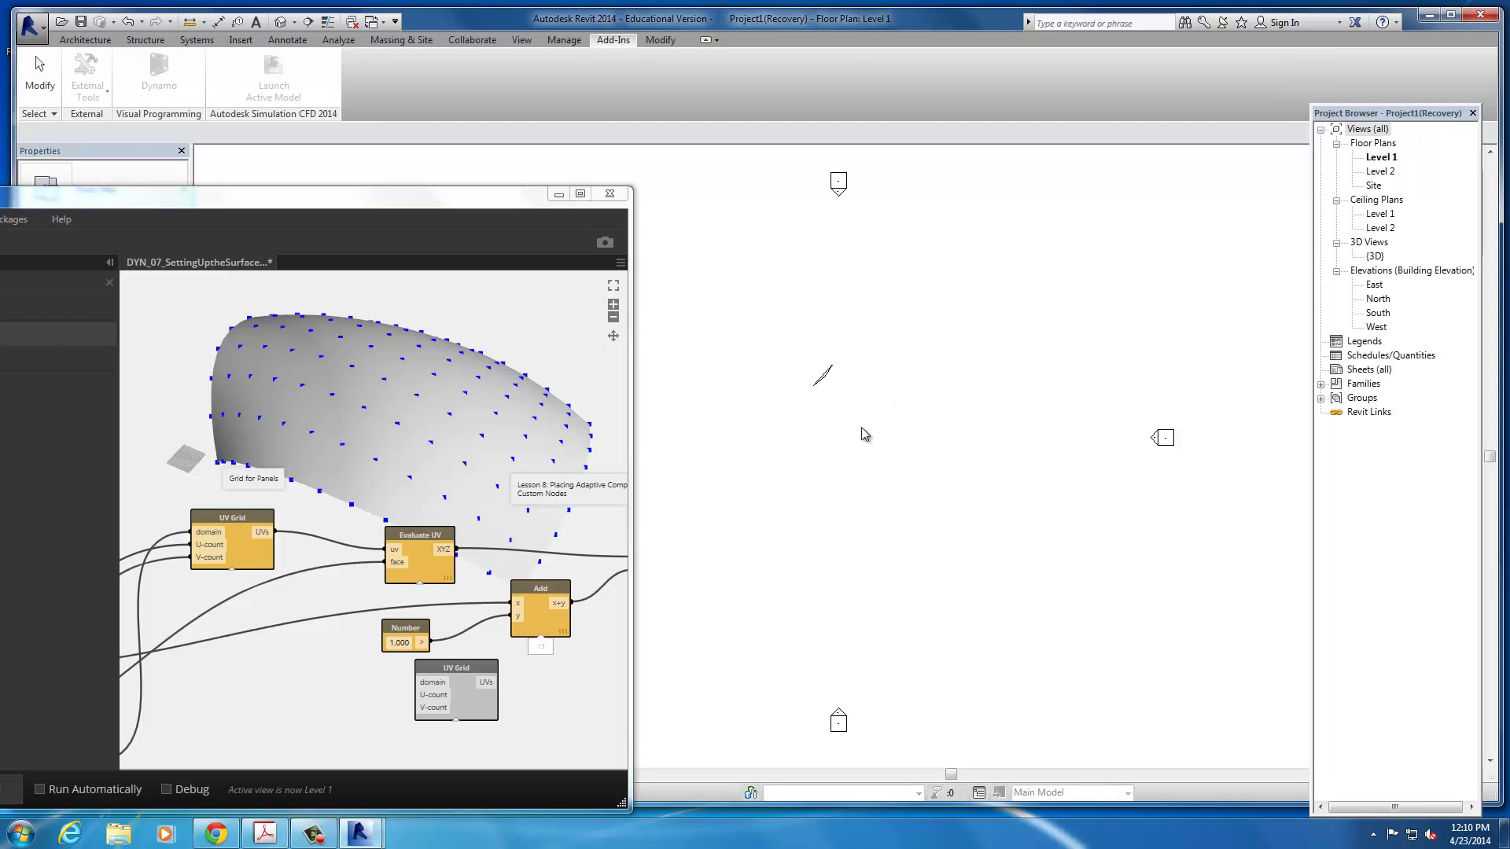
- Bring the Dynamo window fully into view, widen it to reach the Adaptive Component by Points node, and run the graph
left_click(85, 40)
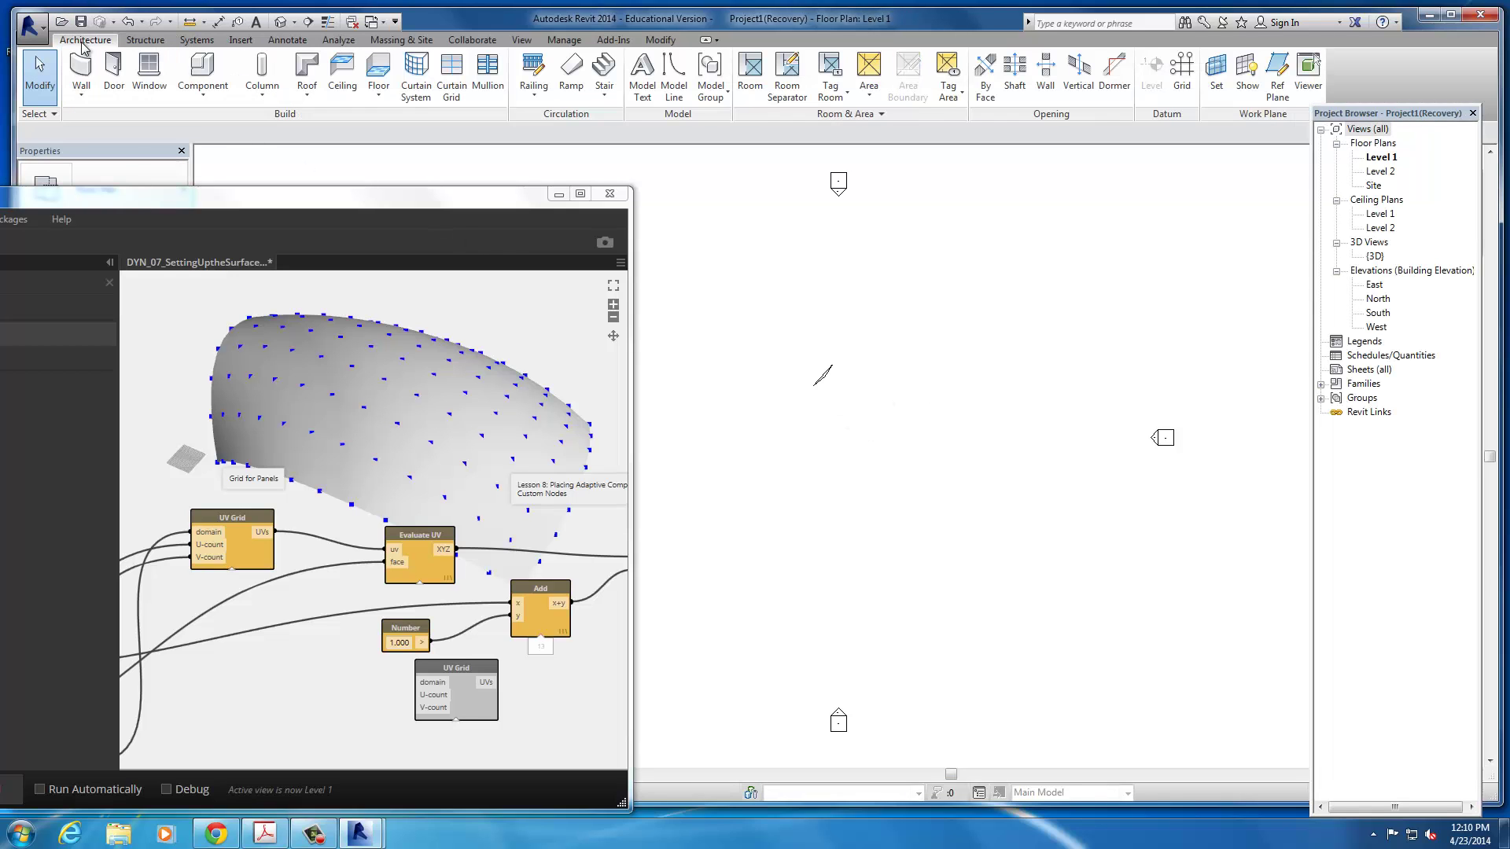
left_click_drag(323, 205, 793, 122)
left_click_drag(1111, 418, 1408, 417)
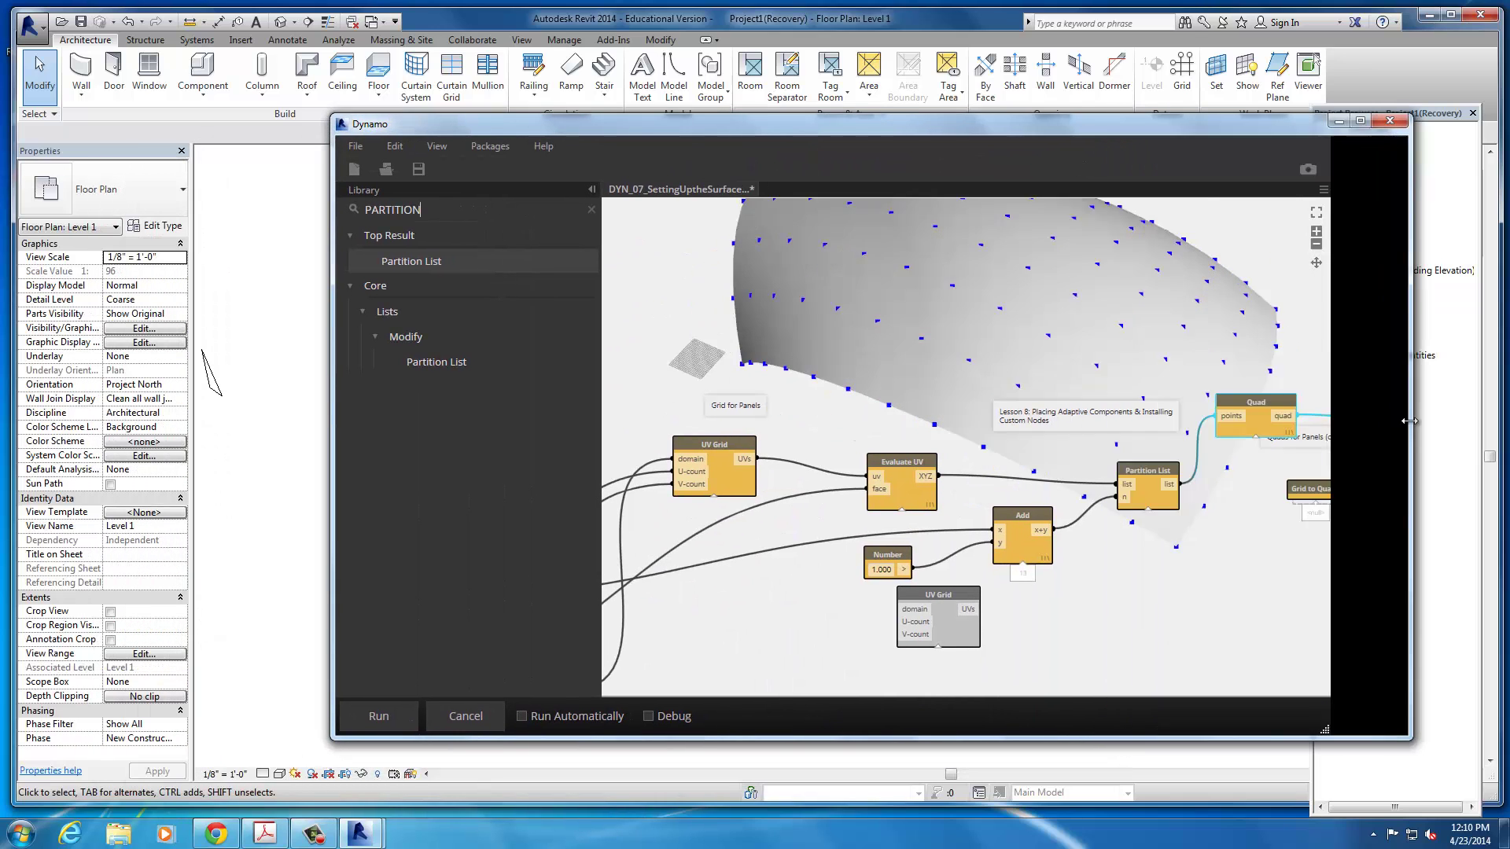
middle_click_drag(1321, 614, 967, 555)
scroll(967, 556, "down", 1)
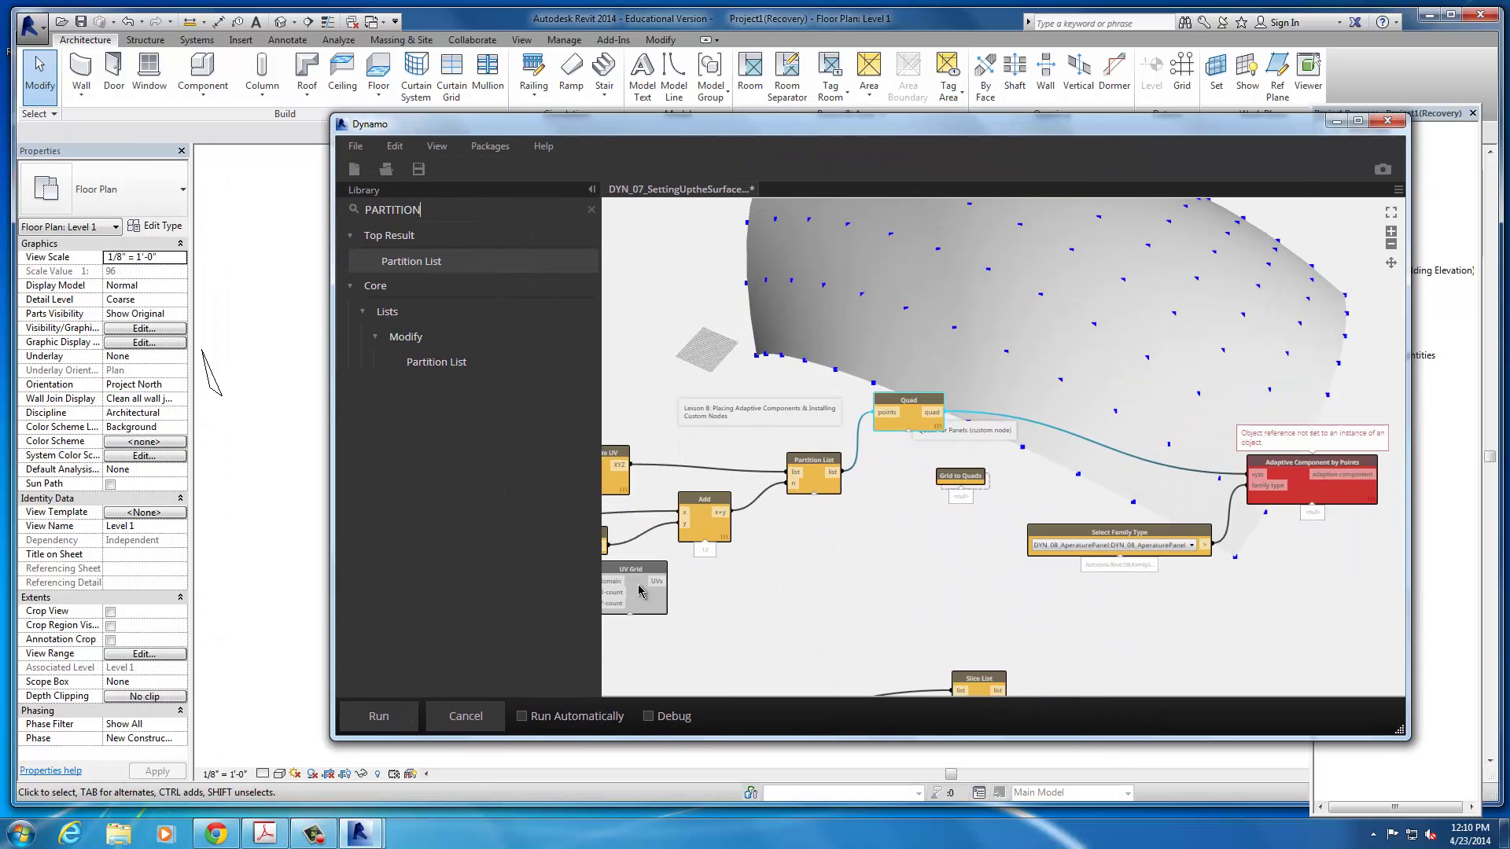
left_click(379, 716)
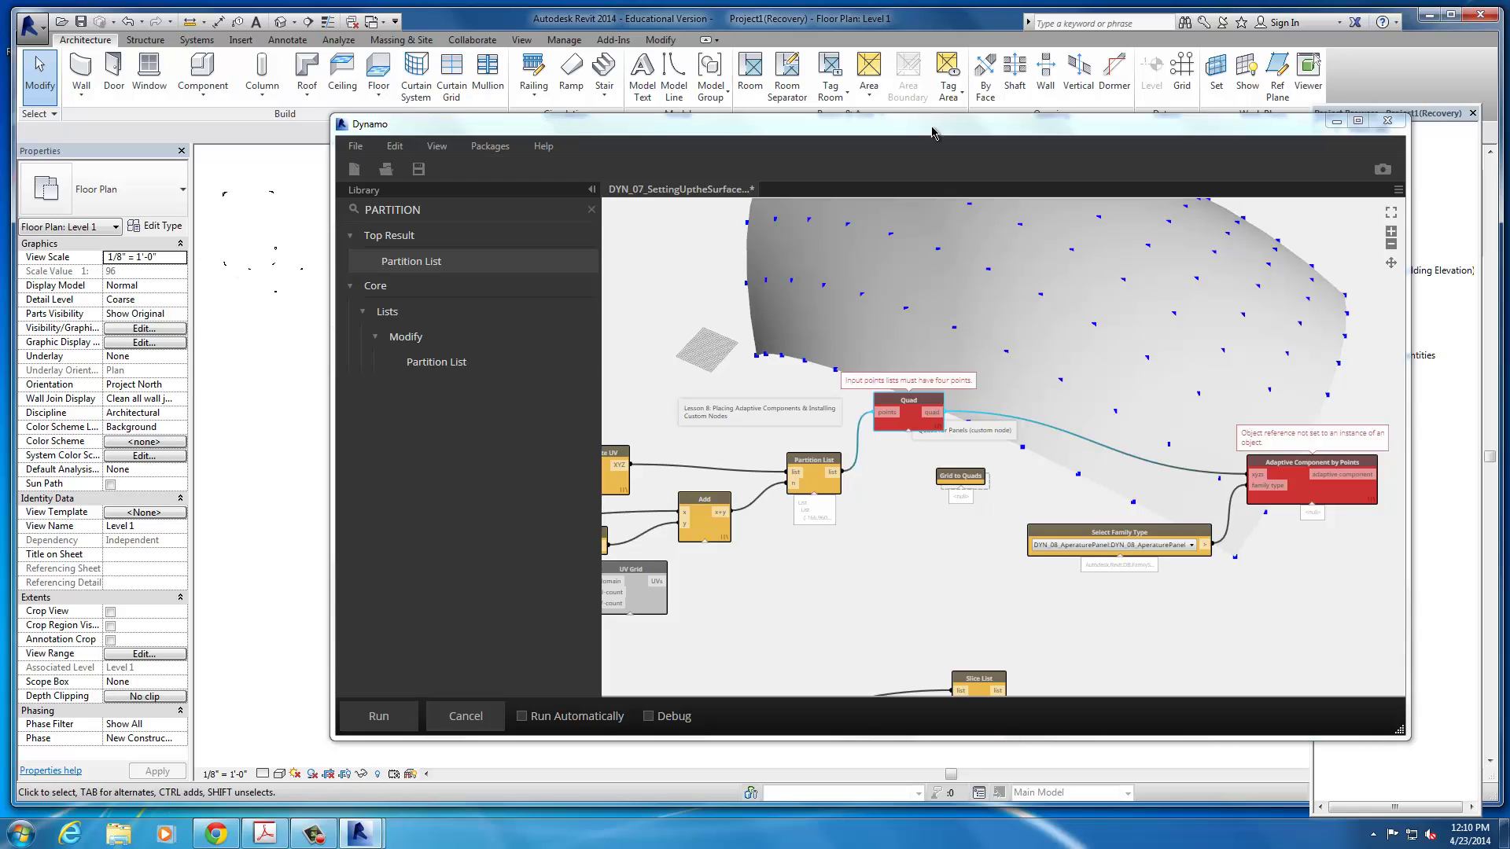
- Minimise Dynamo, open Revit's {3D} view and examine the adaptive components along the curved surface
left_click(1337, 123)
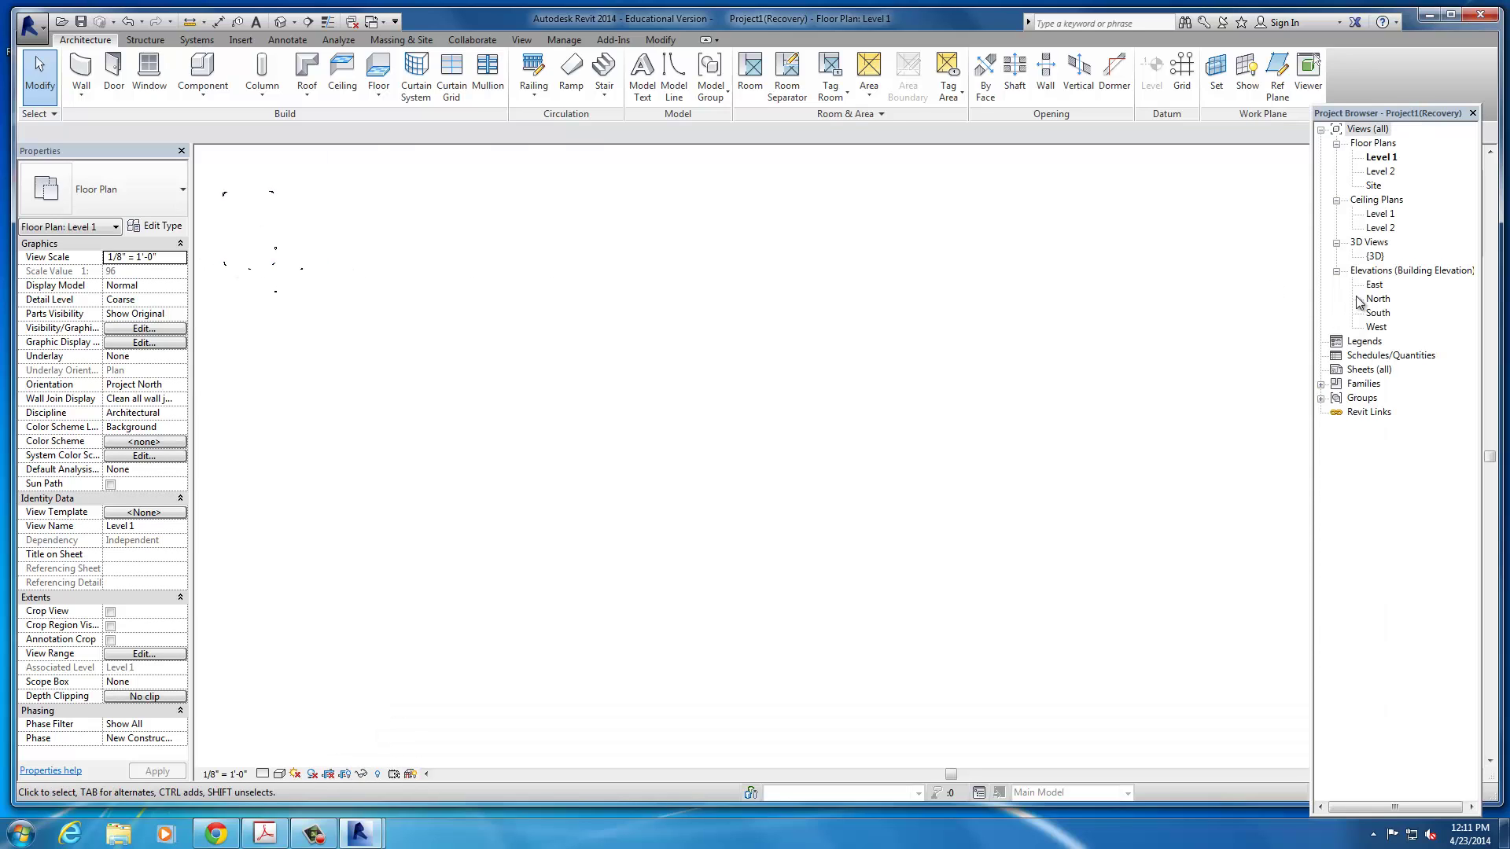
double_click(1375, 256)
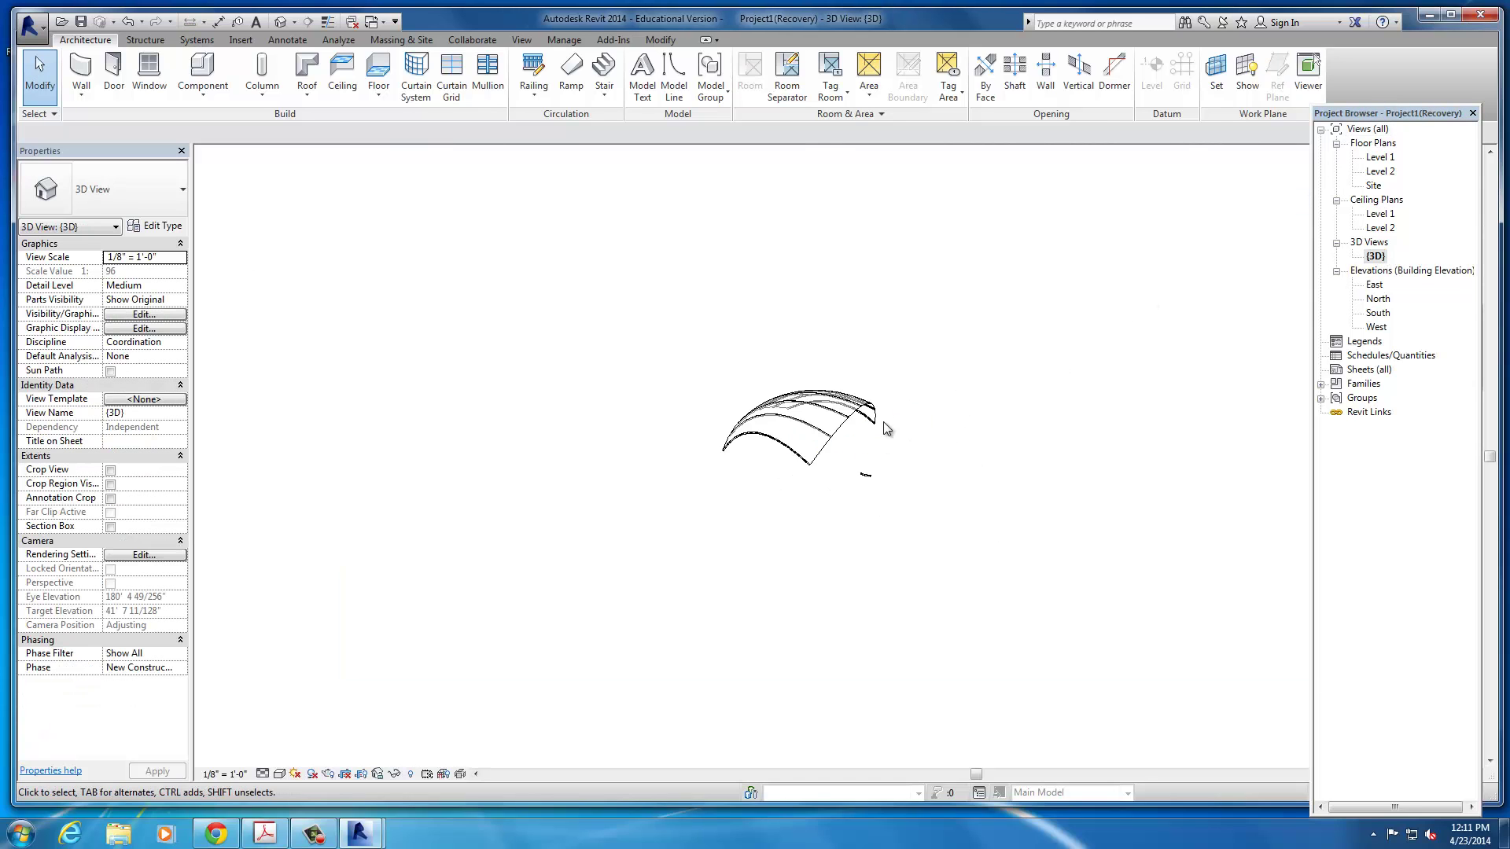
scroll(884, 422, "up", 5)
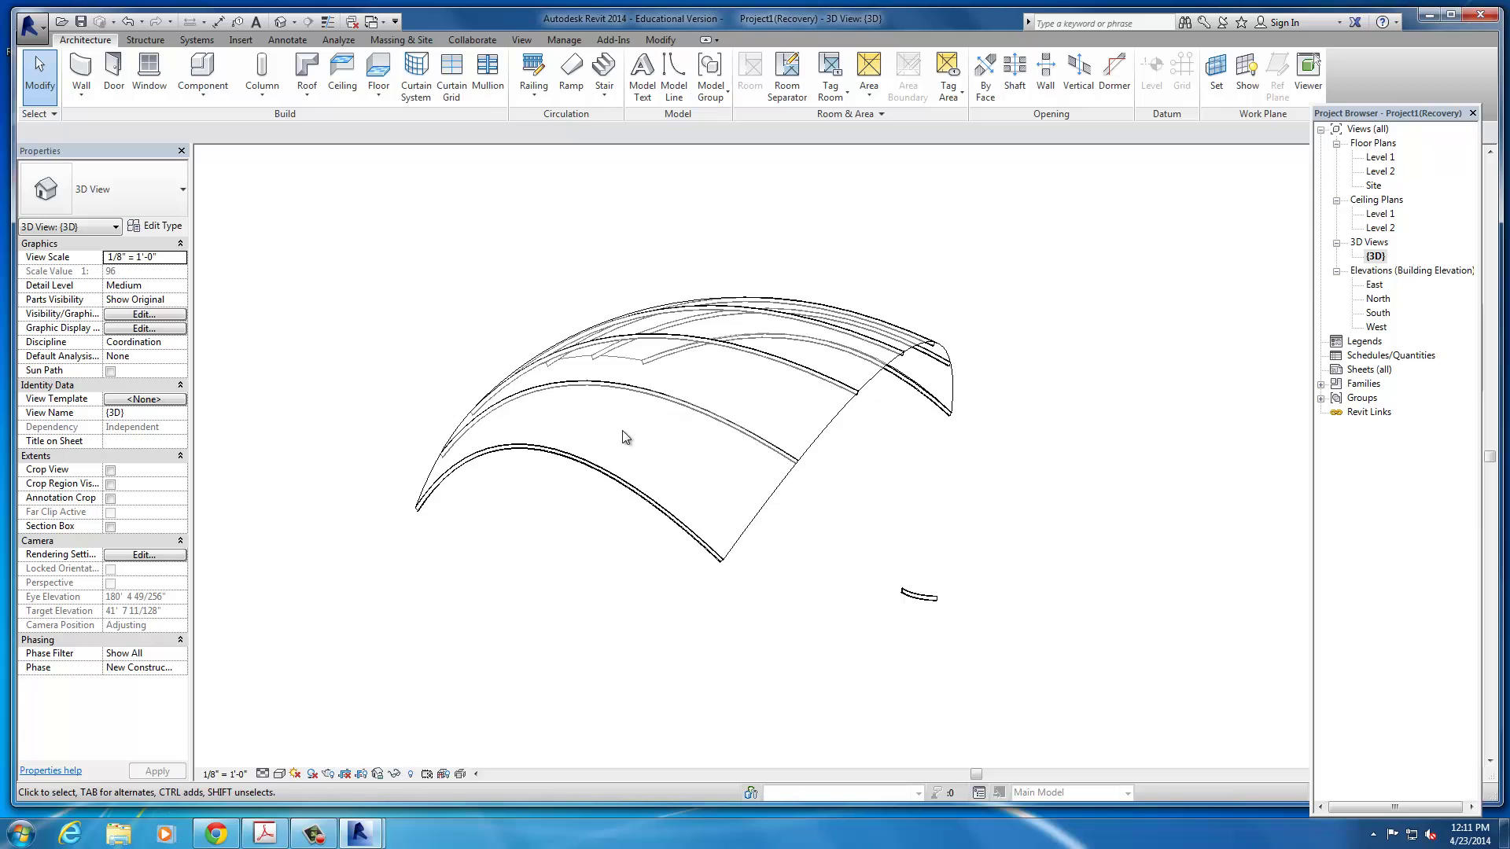
scroll(580, 550, "up", 3)
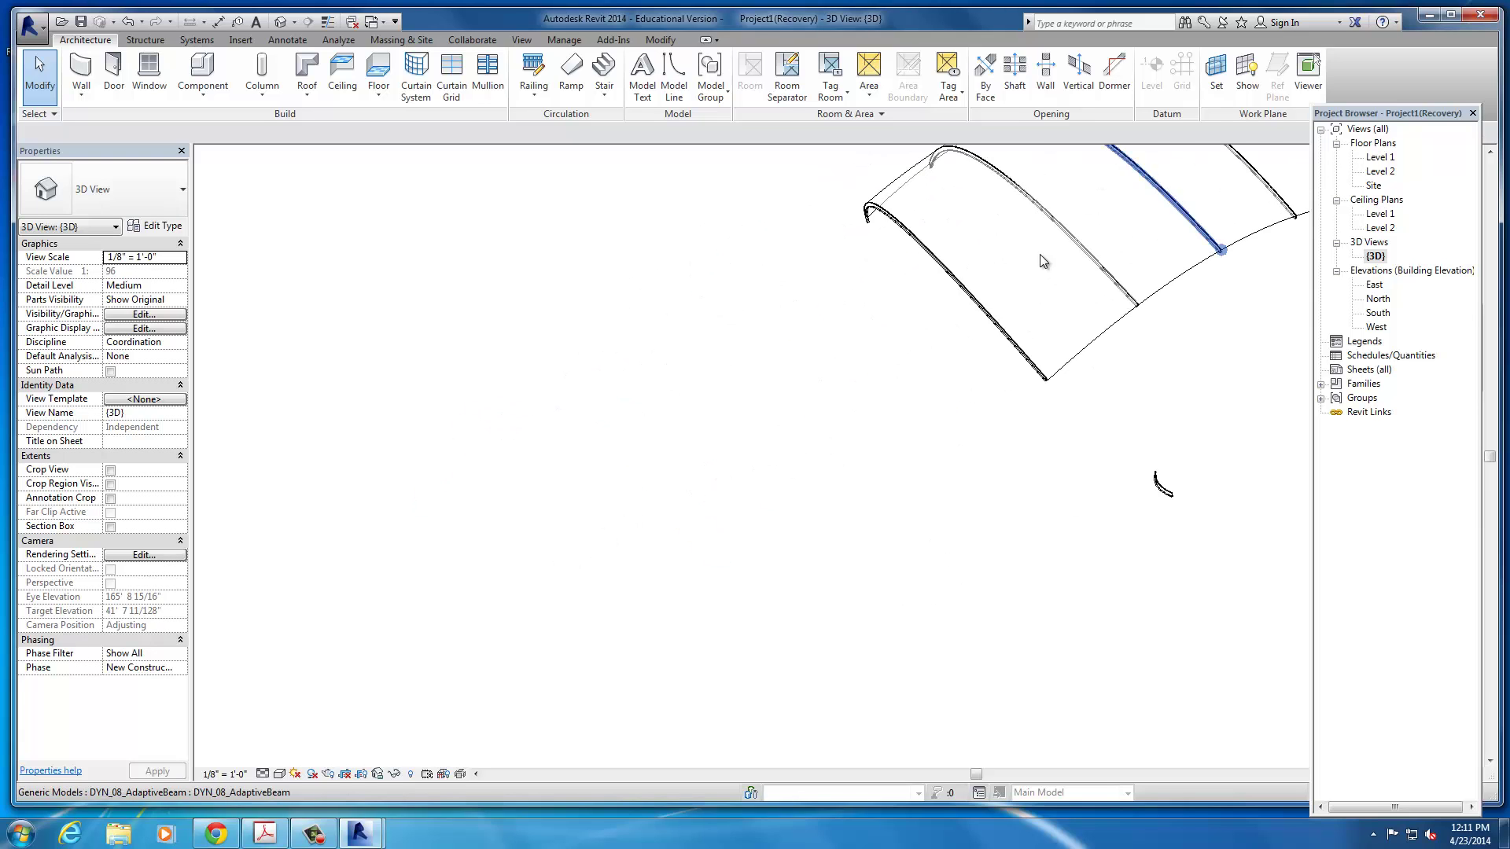
middle_click_drag(1042, 262, 484, 541)
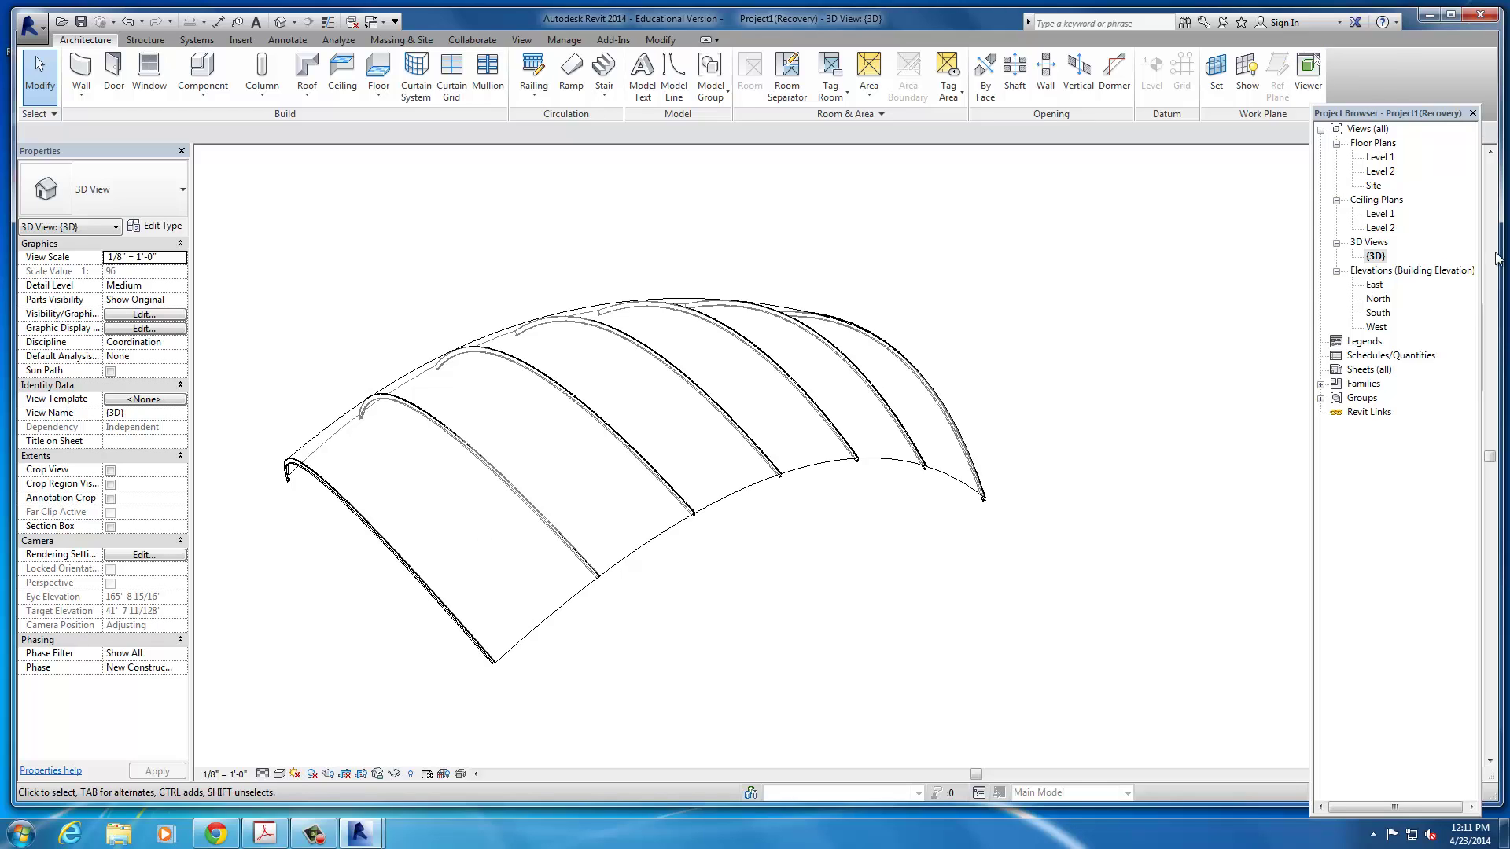
left_click(1431, 18)
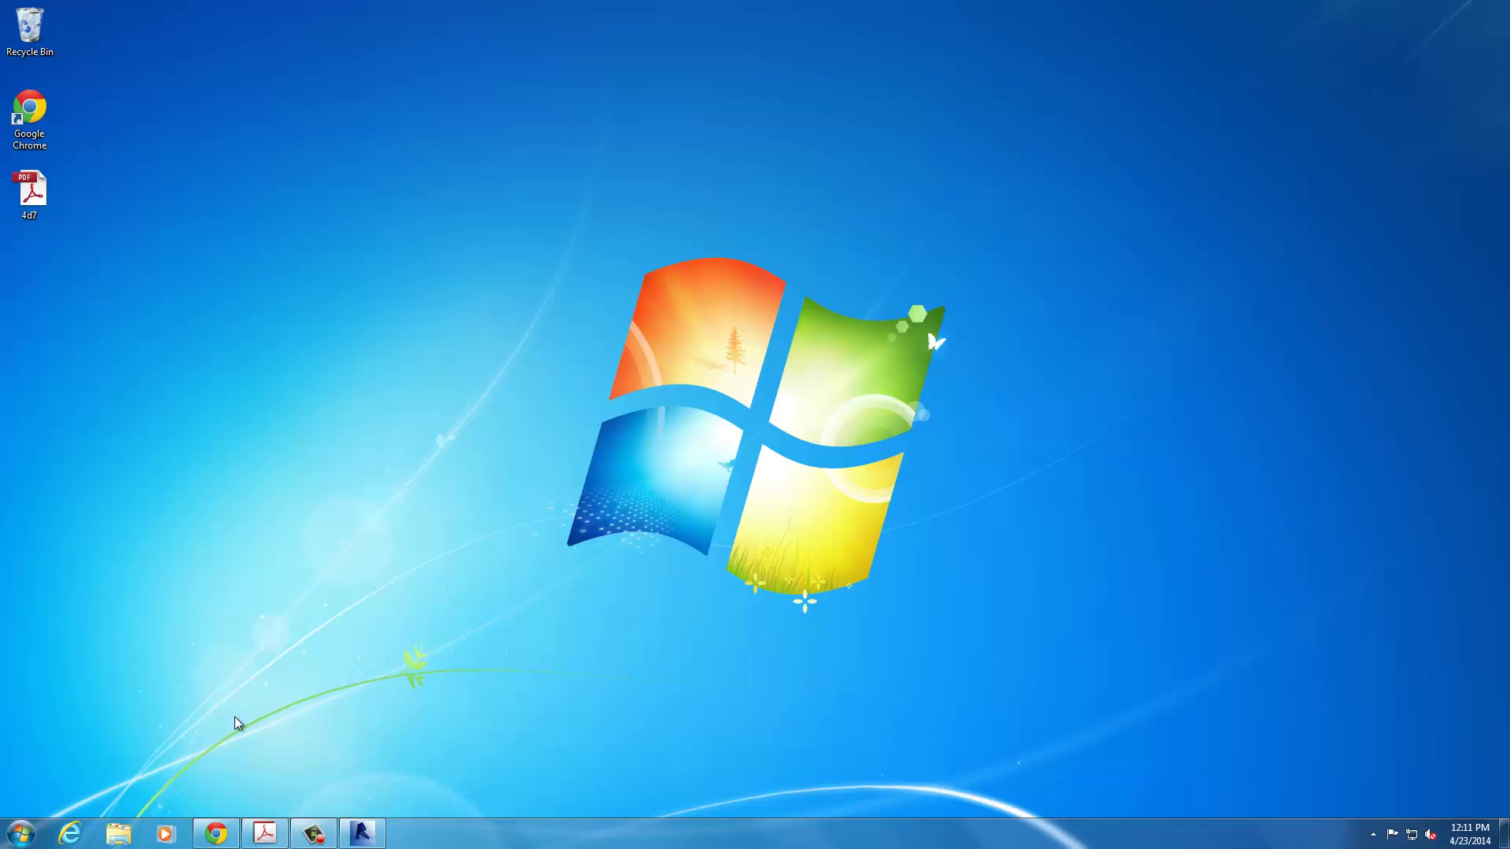
left_click(319, 834)
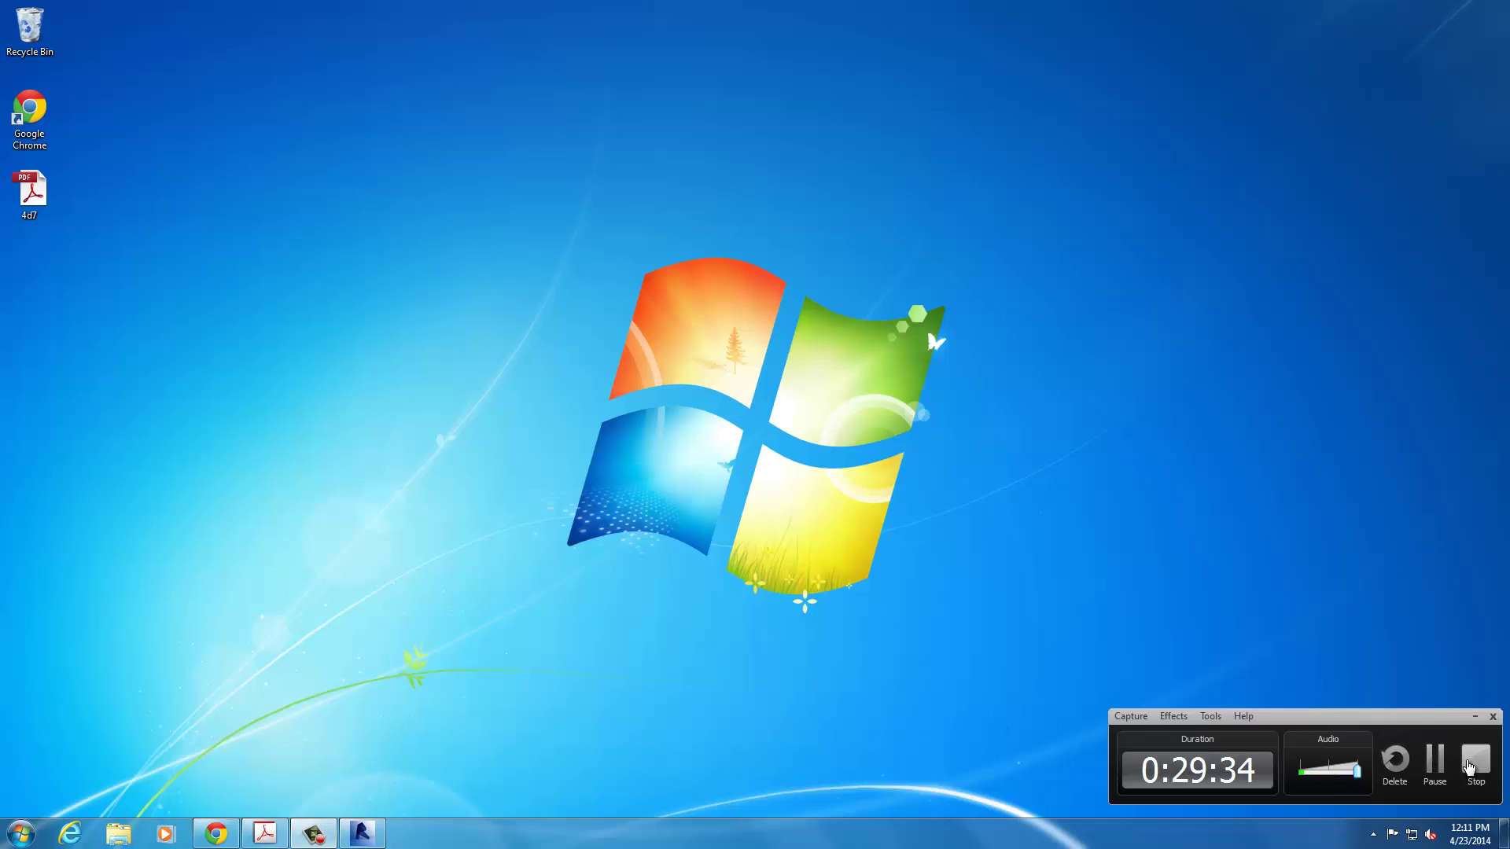